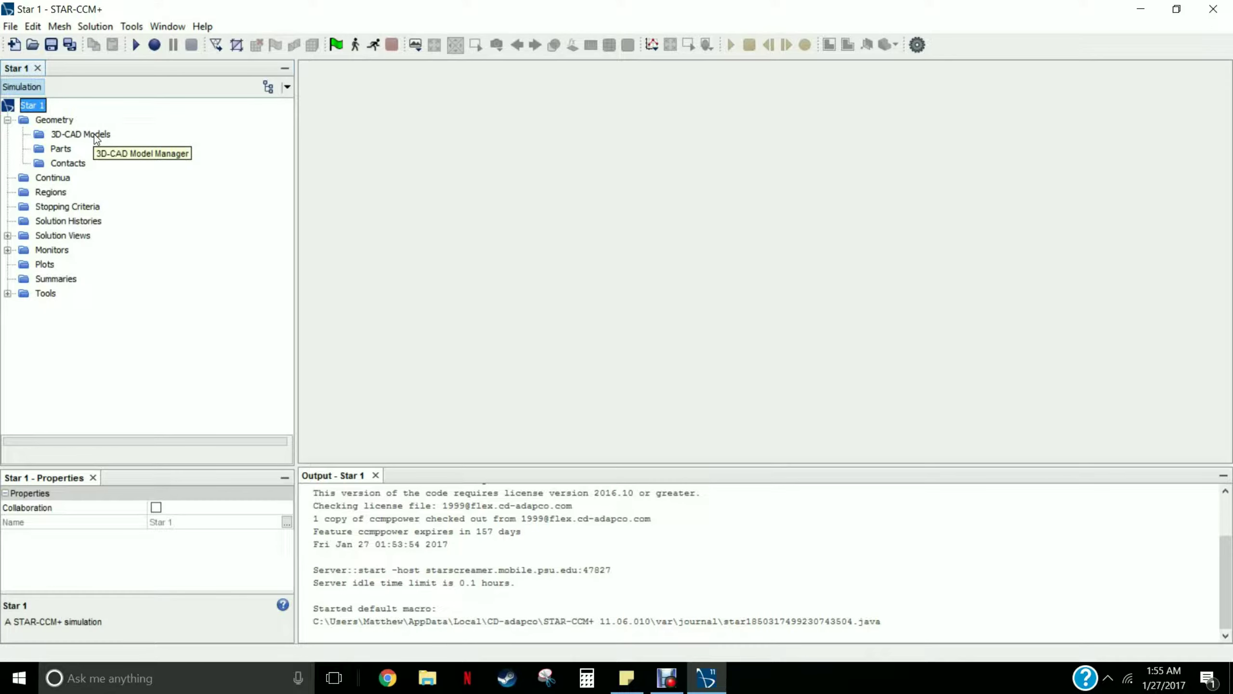
Create a new 3D-CAD model and start a sketch on its XY plane
{"action": "left_click", "coordinate": [95, 135]}
{"action": "right_click", "coordinate": [96, 139]}
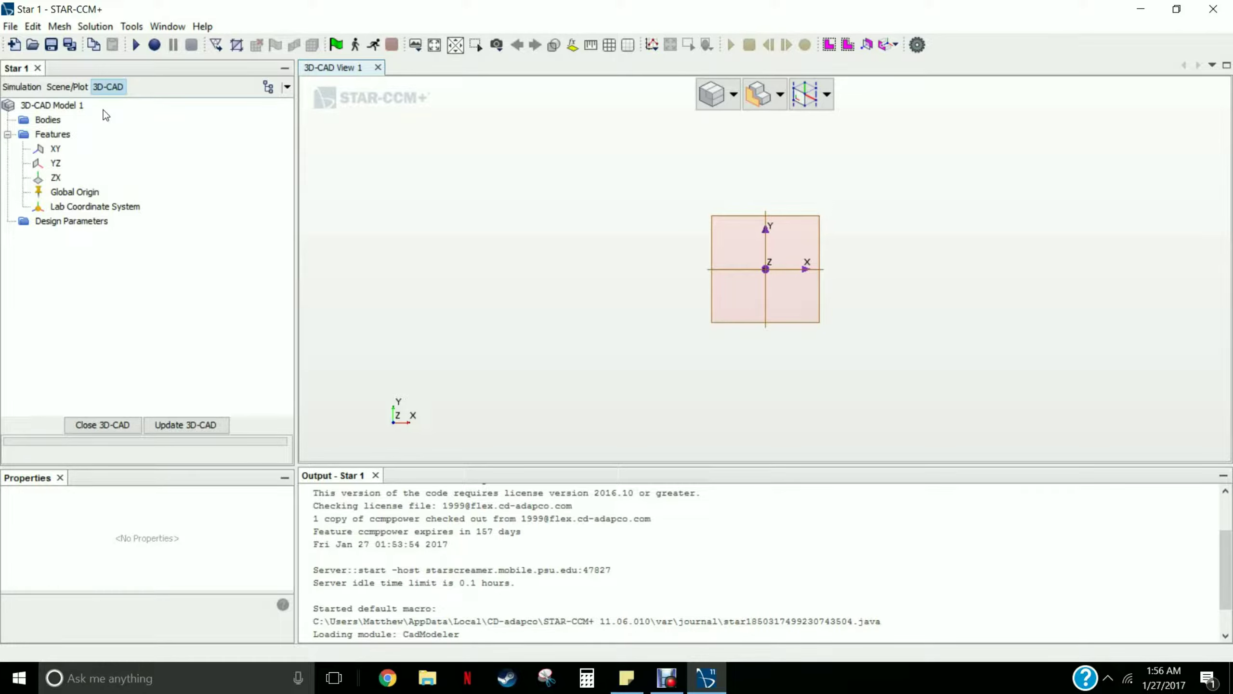
{"action": "left_click", "coordinate": [55, 149]}
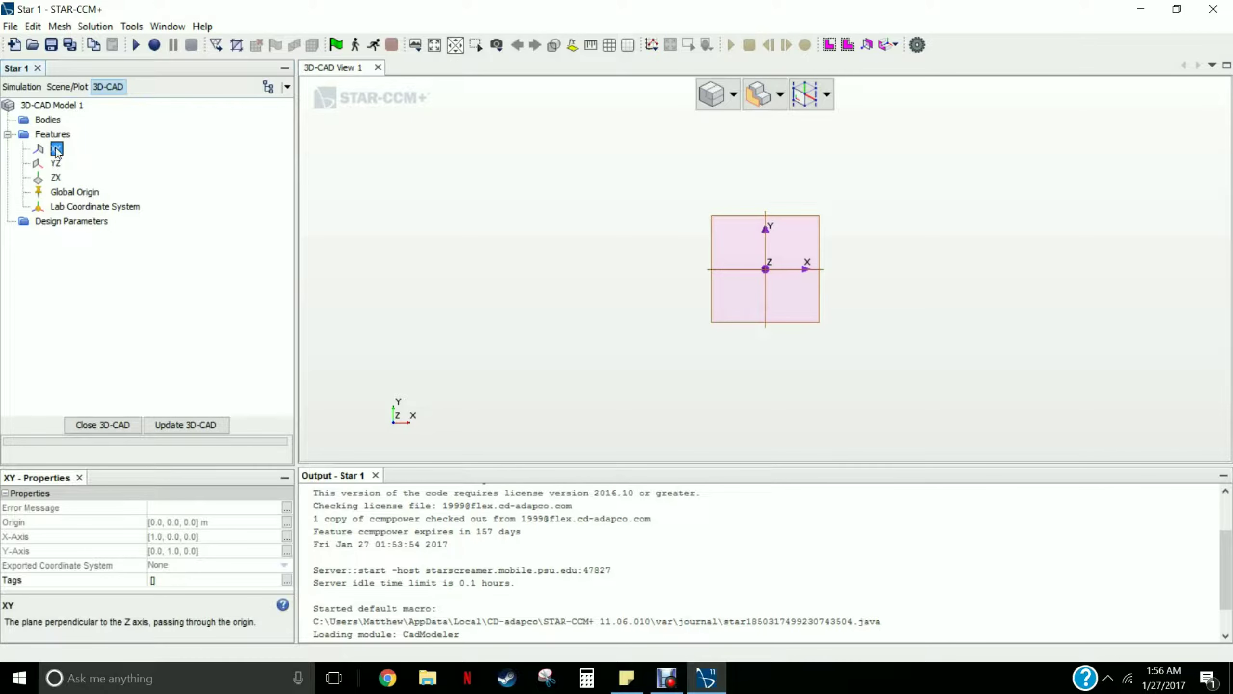
{"action": "right_click", "coordinate": [56, 148]}
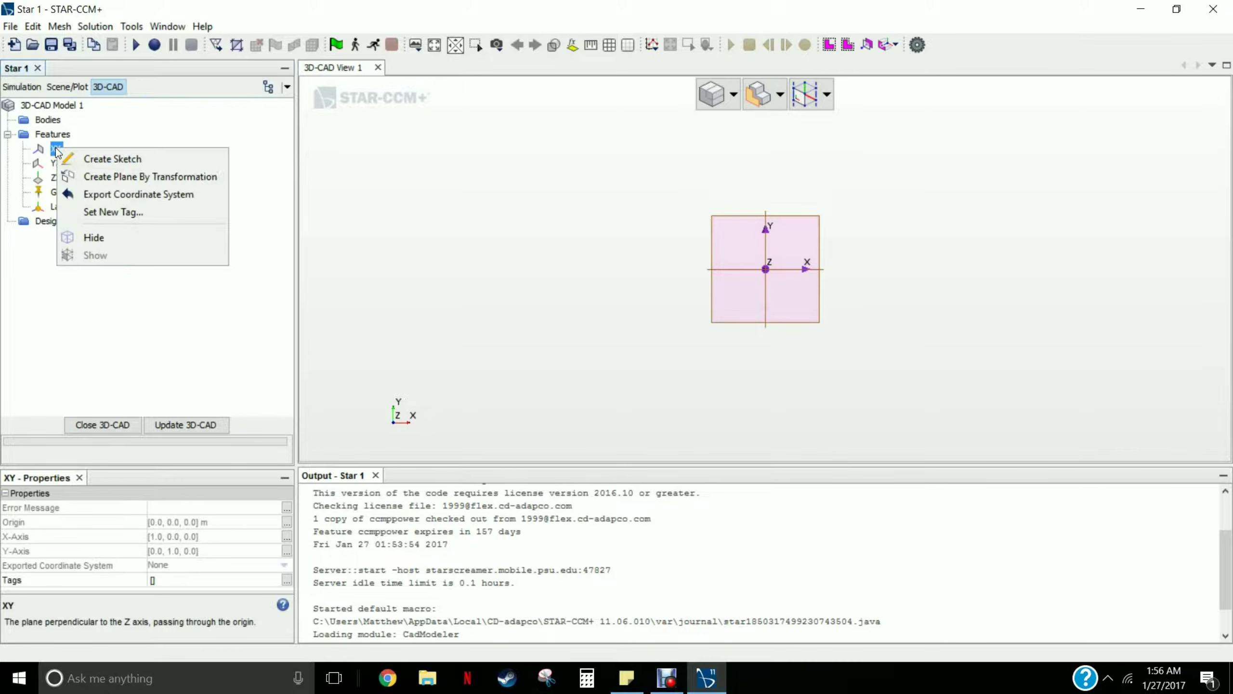
{"action": "left_click", "coordinate": [107, 159]}
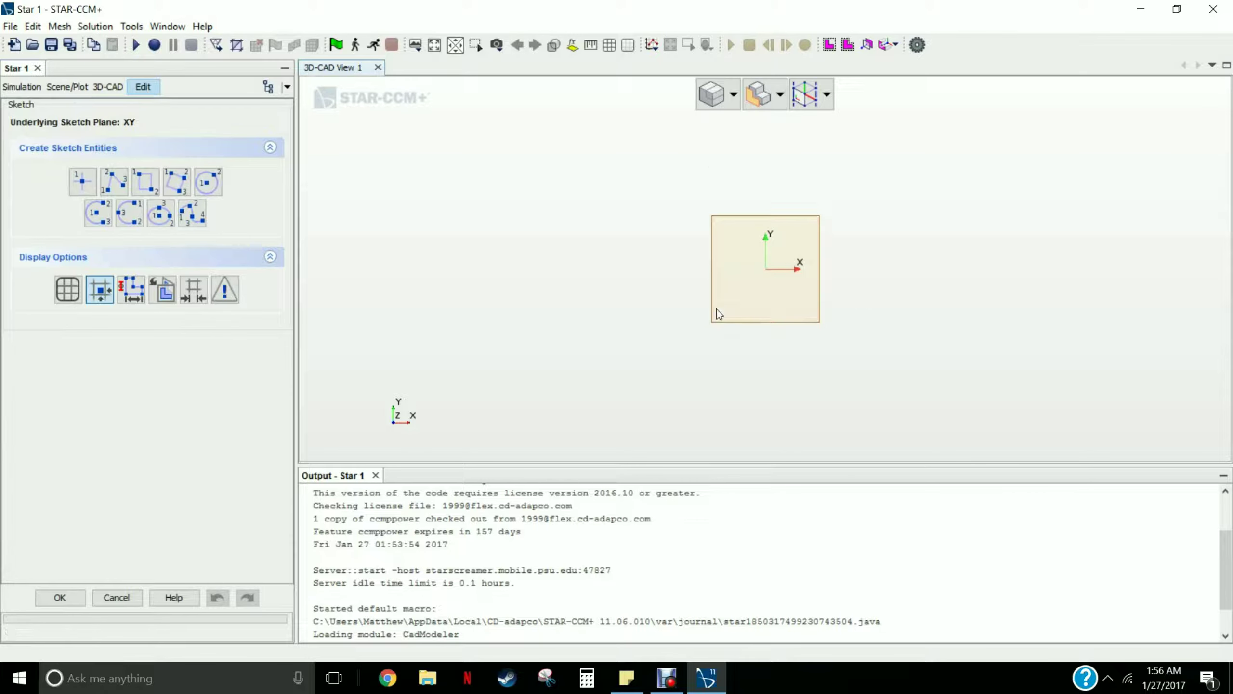
Accept the sketch grid settings with 0.01 m spacing and 4.0 fine grid divisions
{"action": "scroll", "coordinate": [761, 274], "scroll_direction": "up", "scroll_amount": 6}
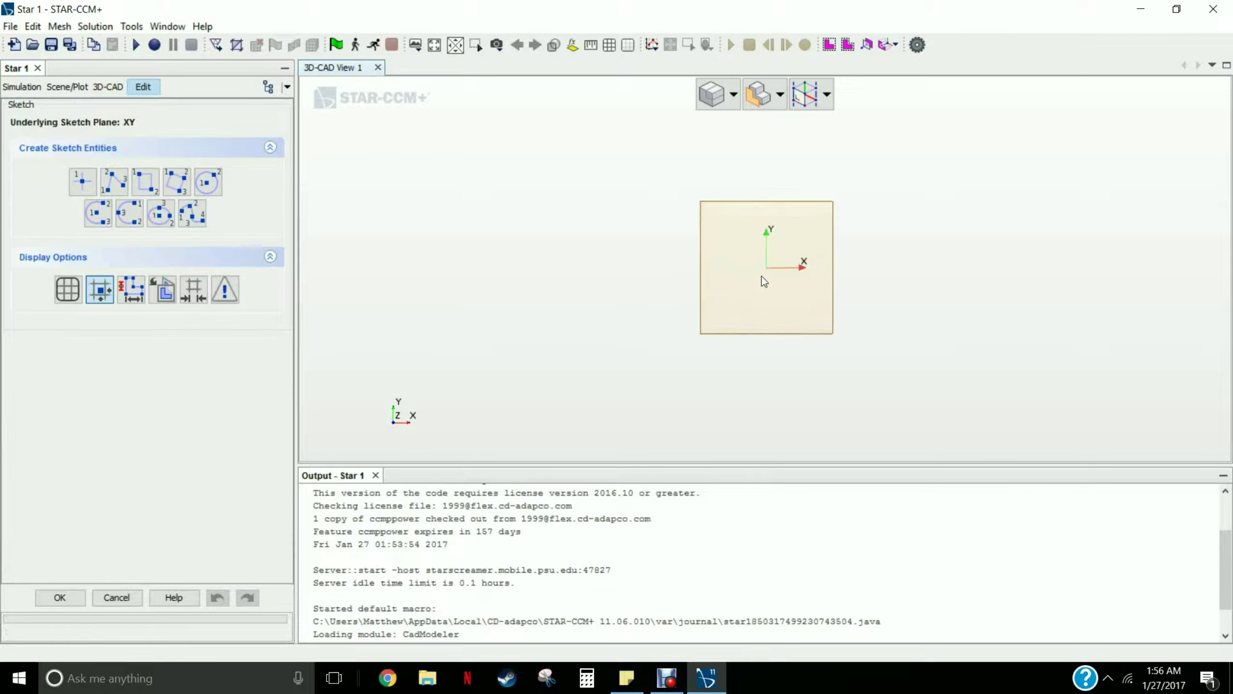
{"action": "scroll", "coordinate": [772, 265], "scroll_direction": "up", "scroll_amount": 4}
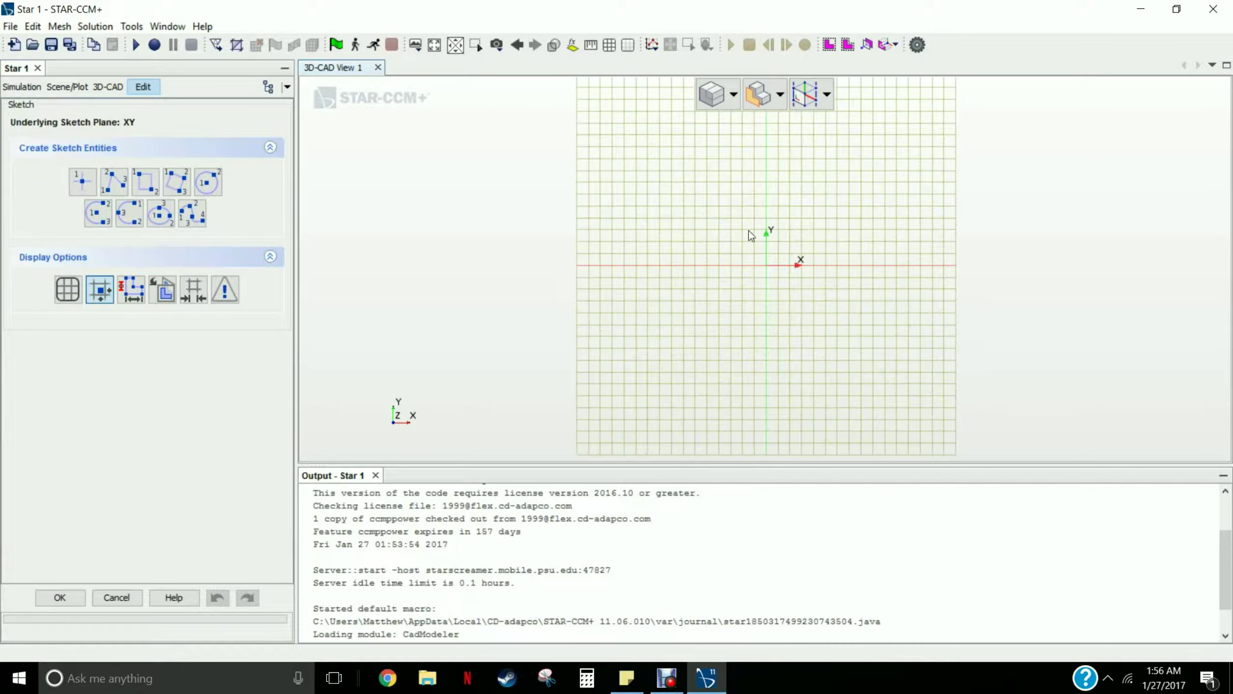
{"action": "left_click", "coordinate": [190, 294]}
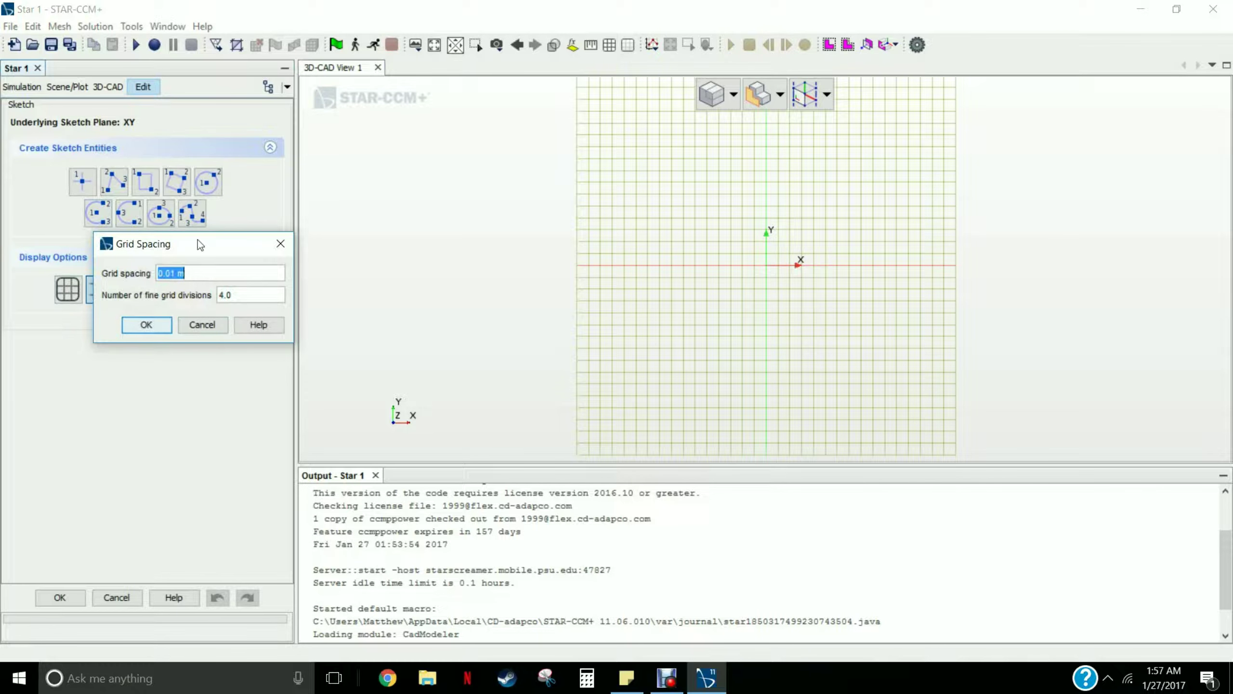
{"action": "left_click", "coordinate": [146, 324]}
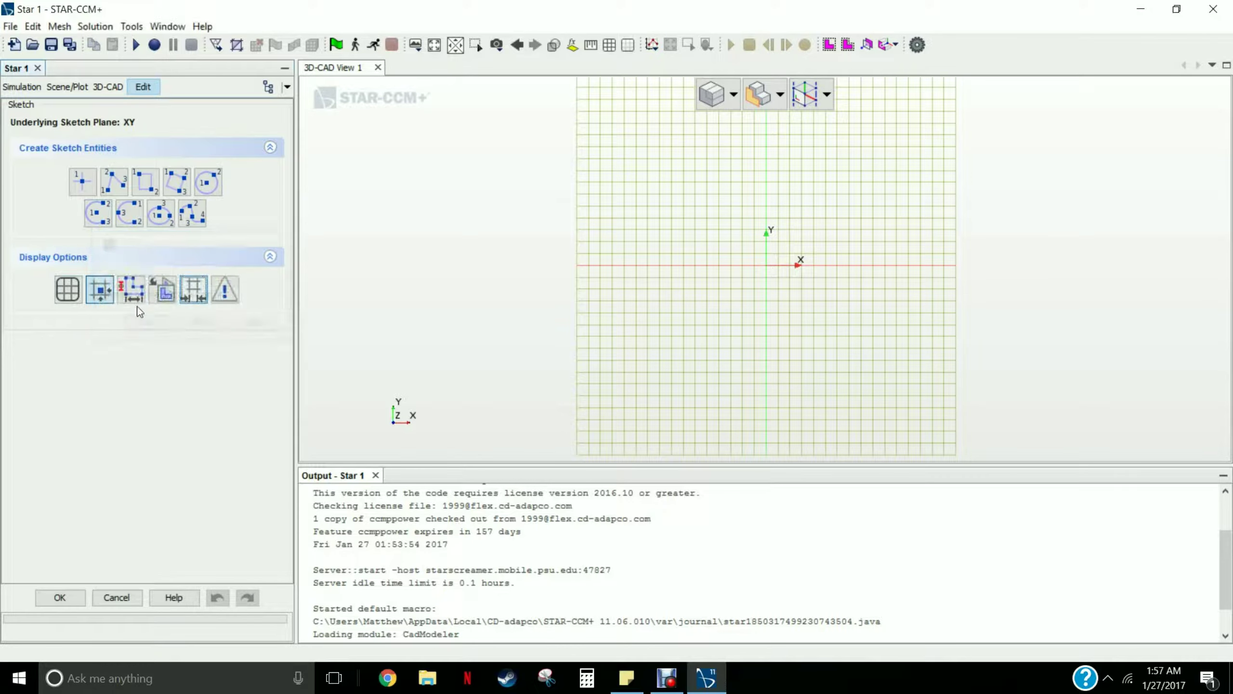
Try previewing a sketch point with grid snapping switched off, and switch snapping back on
{"action": "left_click", "coordinate": [104, 293]}
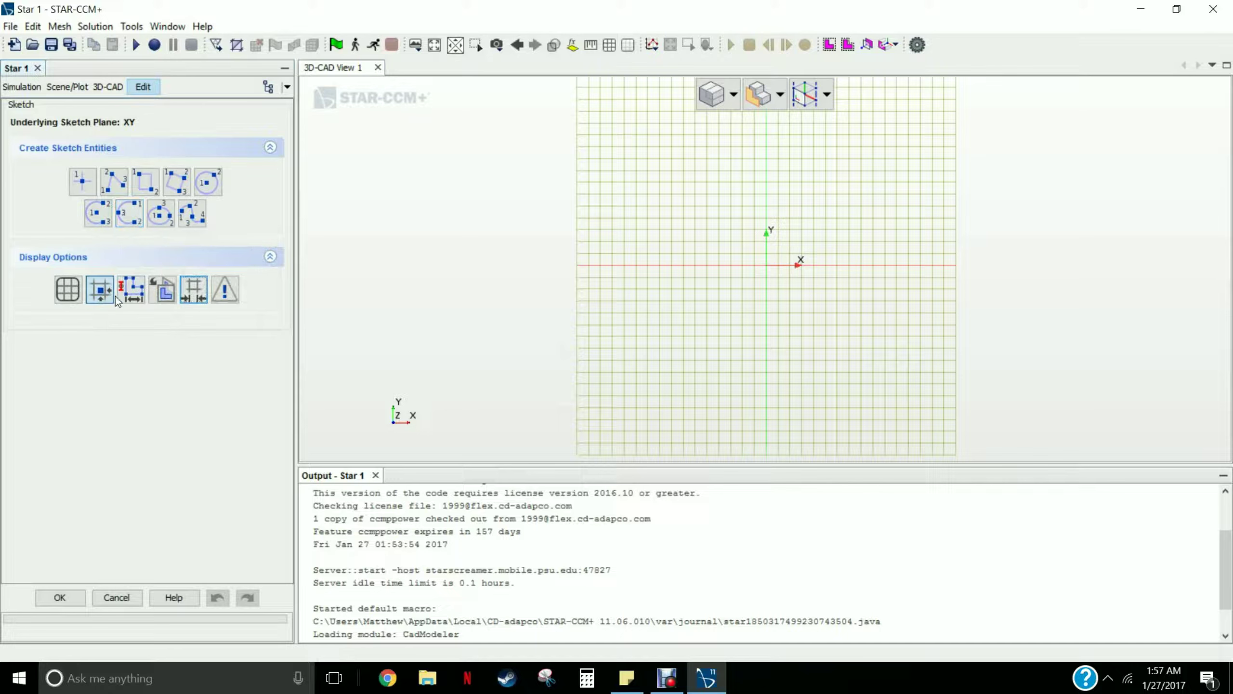
{"action": "left_click", "coordinate": [90, 191]}
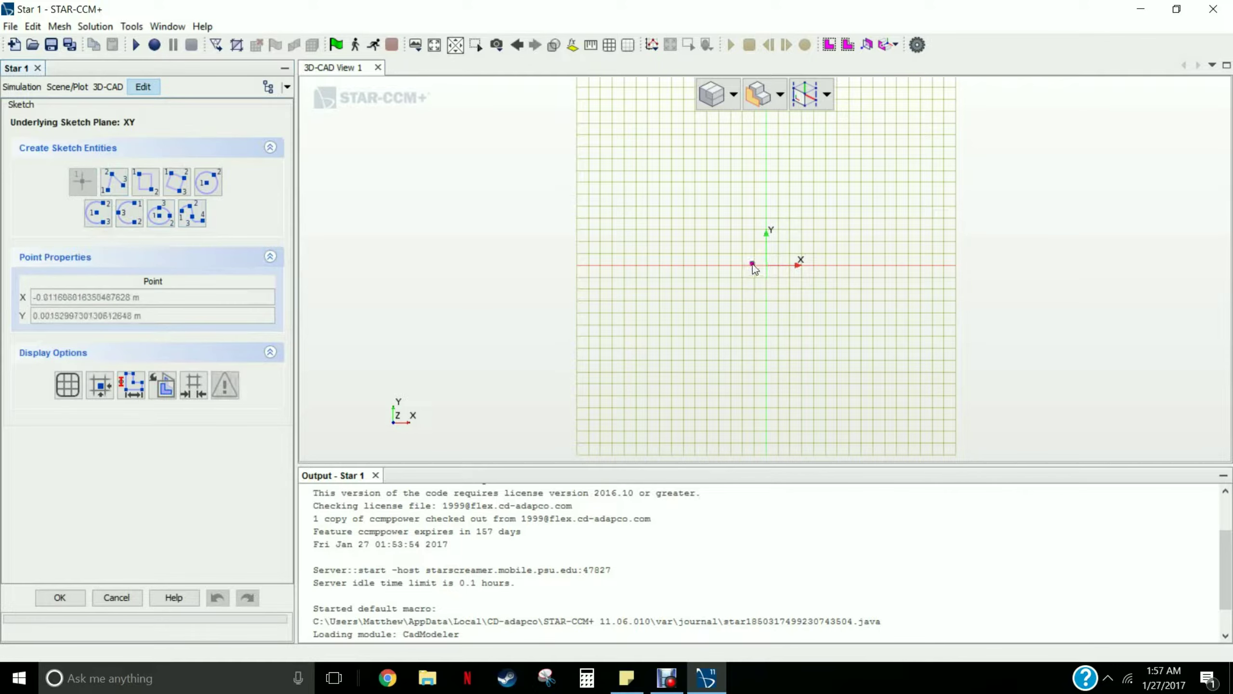
{"action": "left_click", "coordinate": [100, 385]}
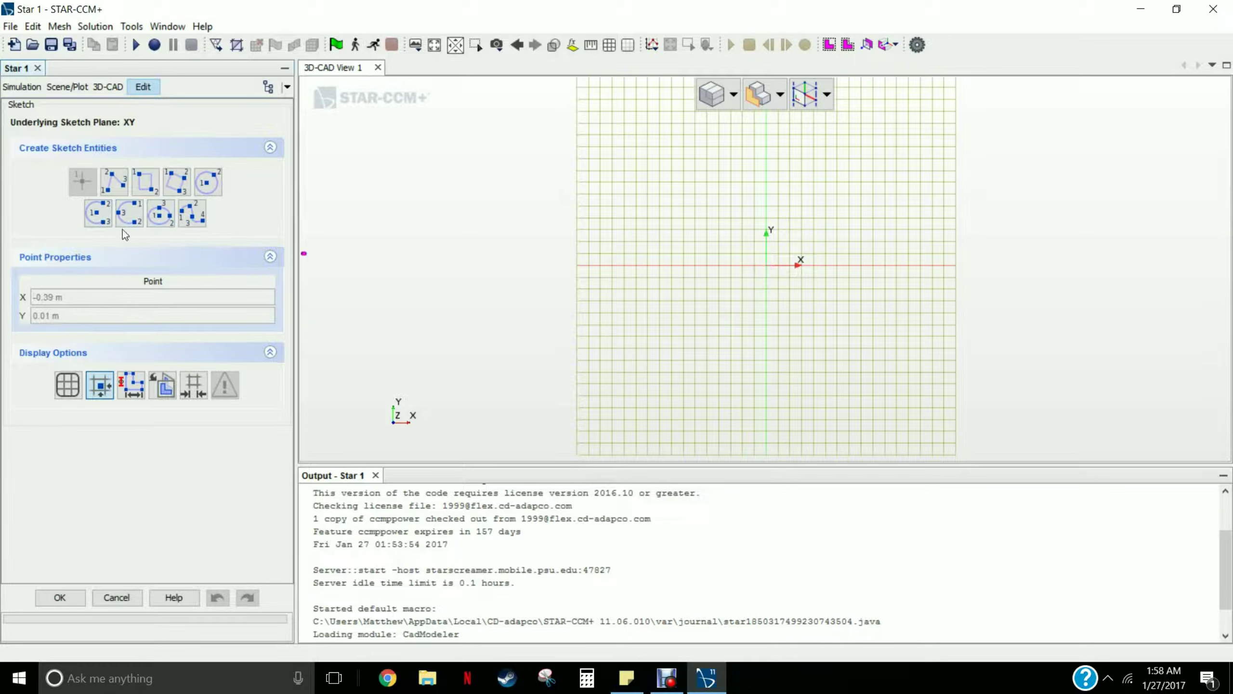
Draw a center-point circular arc centred on the origin, forming an upper semicircle from (0.05, 0) m to (-0.05, 0) m
{"action": "left_click", "coordinate": [99, 221]}
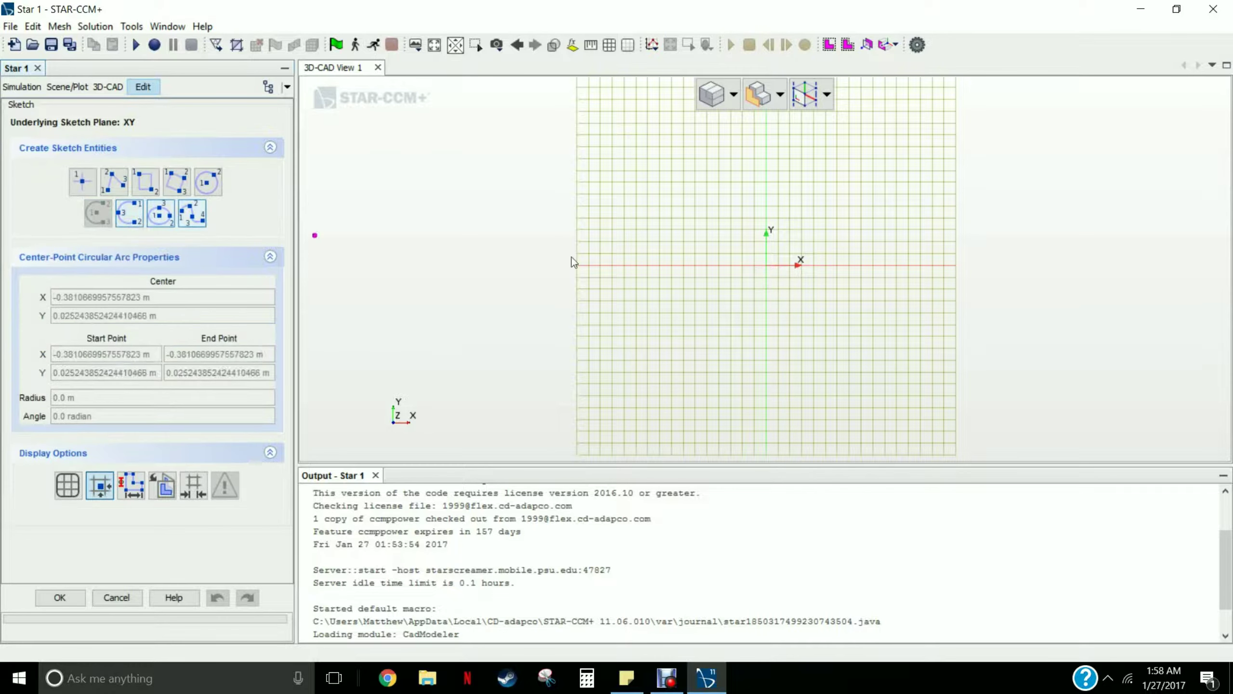
{"action": "left_click", "coordinate": [766, 265]}
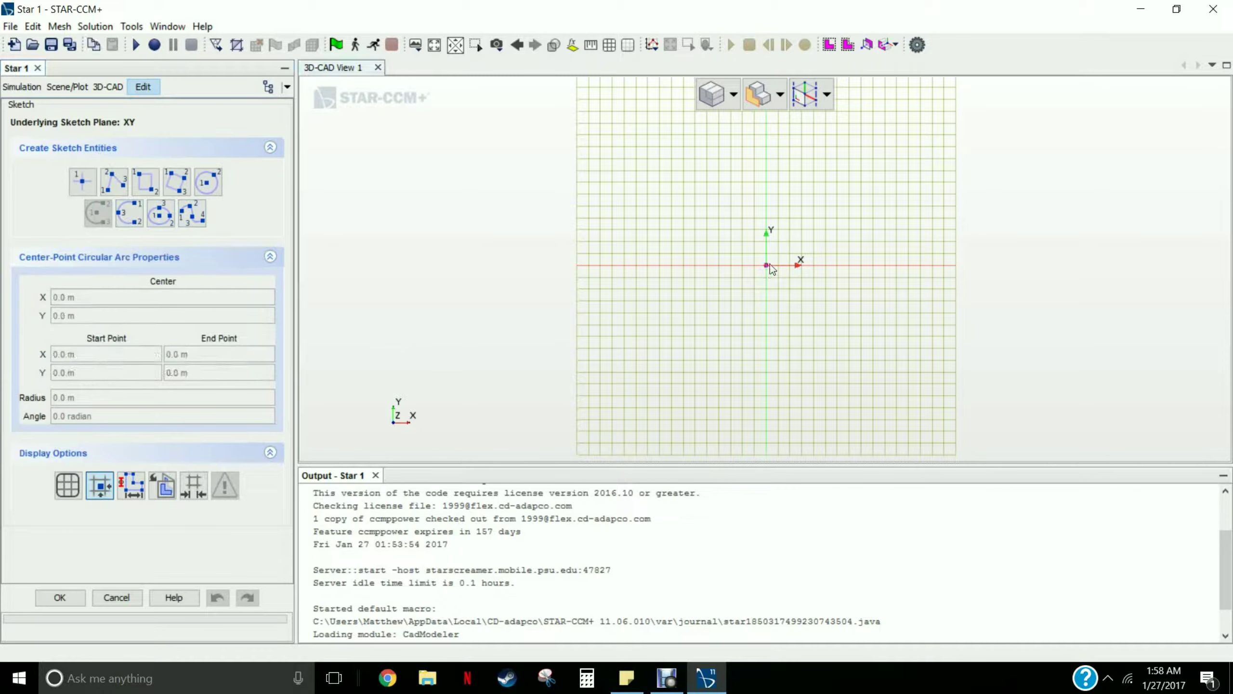
{"action": "left_click", "coordinate": [826, 265]}
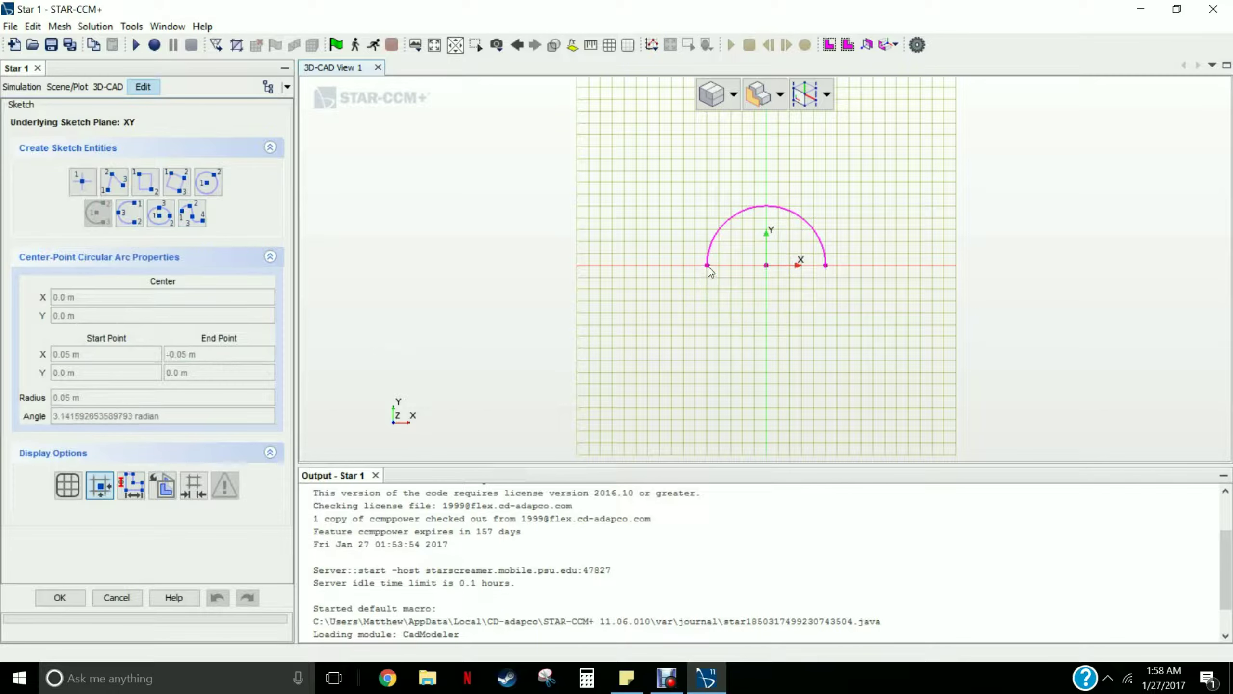
{"action": "left_click", "coordinate": [707, 267]}
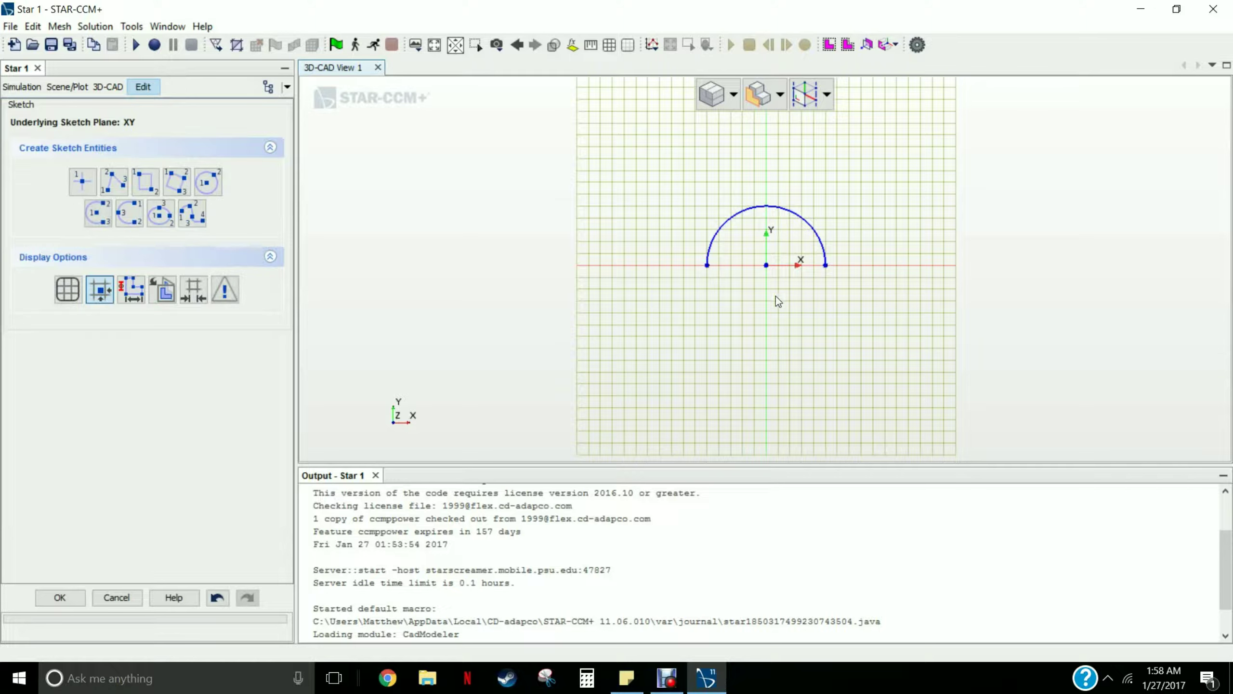
Apply a fixation constraint to the semicircle's center point at the origin
{"action": "left_click", "coordinate": [766, 266]}
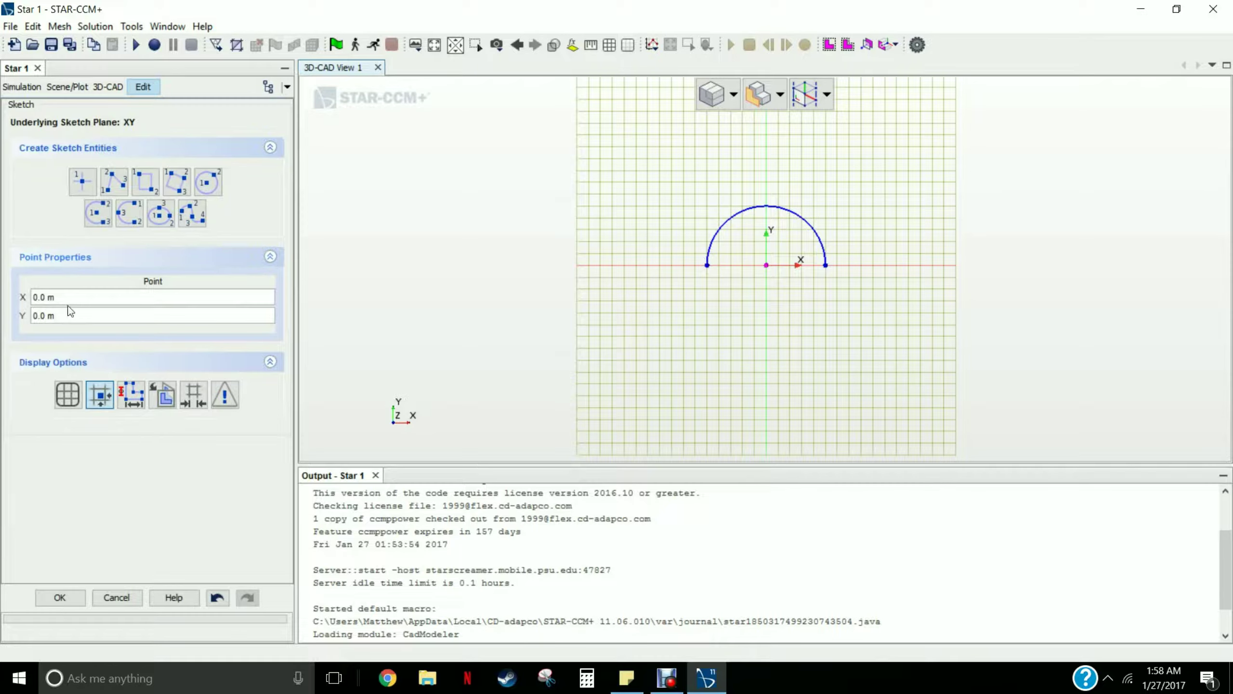
{"action": "right_click", "coordinate": [767, 266]}
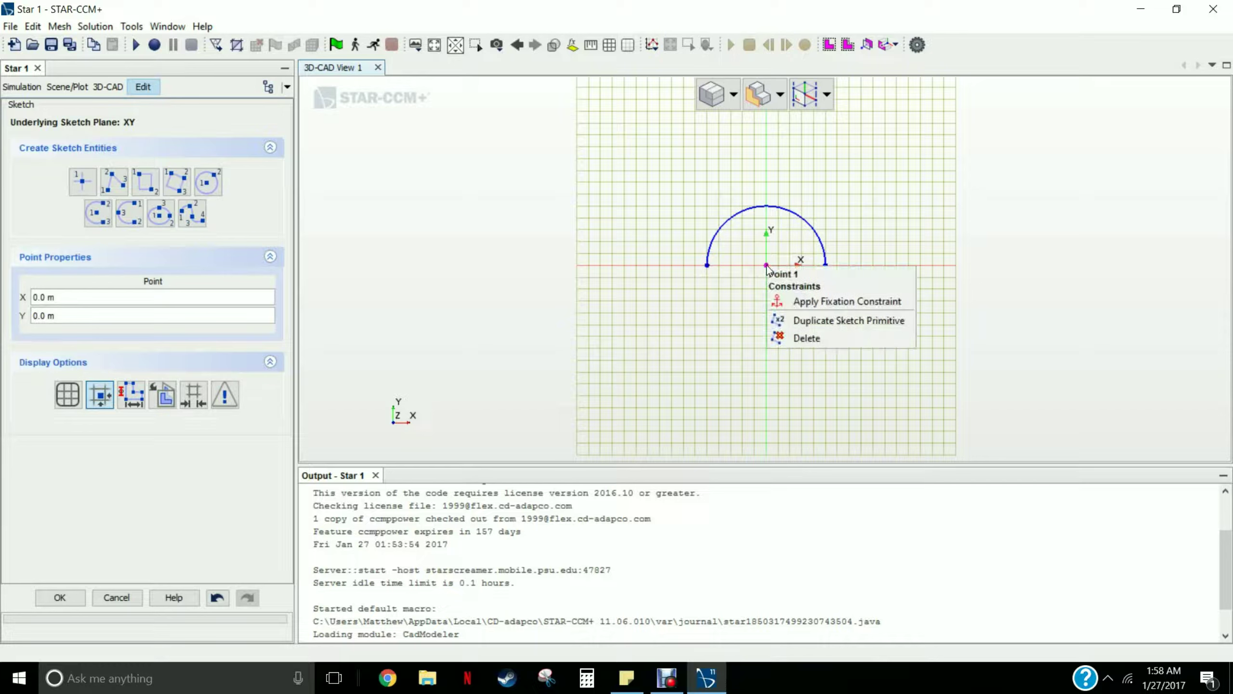
{"action": "left_click", "coordinate": [802, 302]}
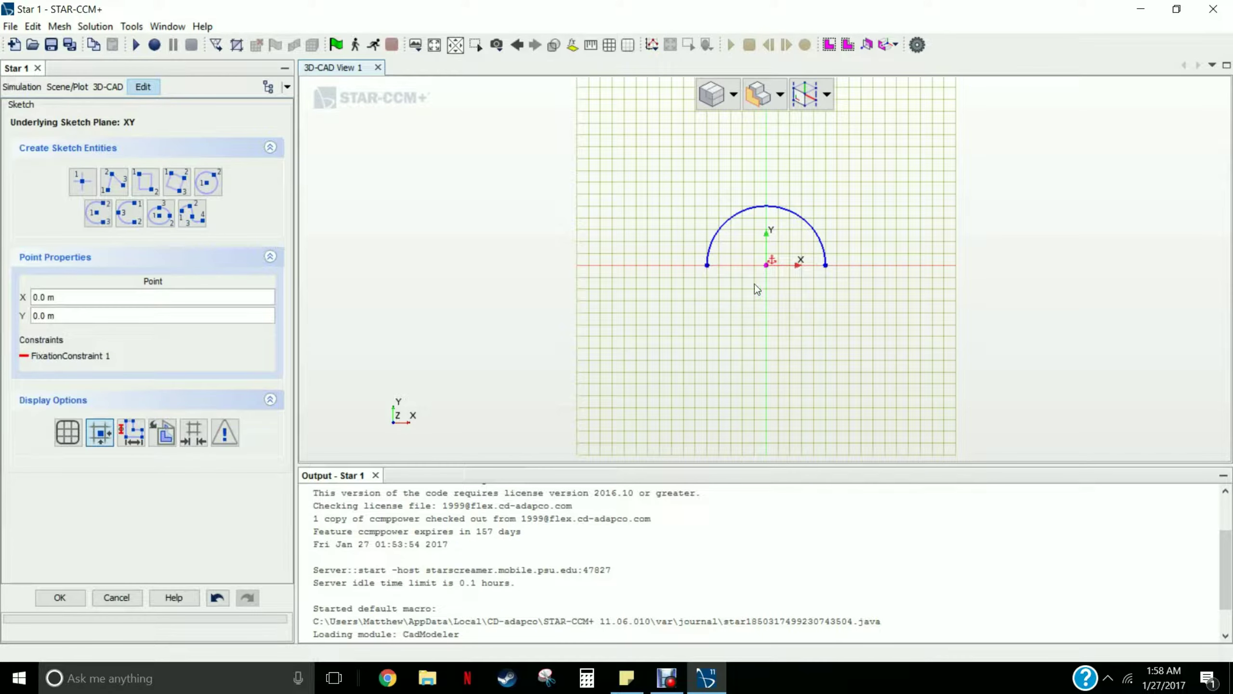
Apply a radius dimension of 0.05 m to the semicircular arc
{"action": "left_click", "coordinate": [791, 214]}
{"action": "right_click", "coordinate": [790, 214]}
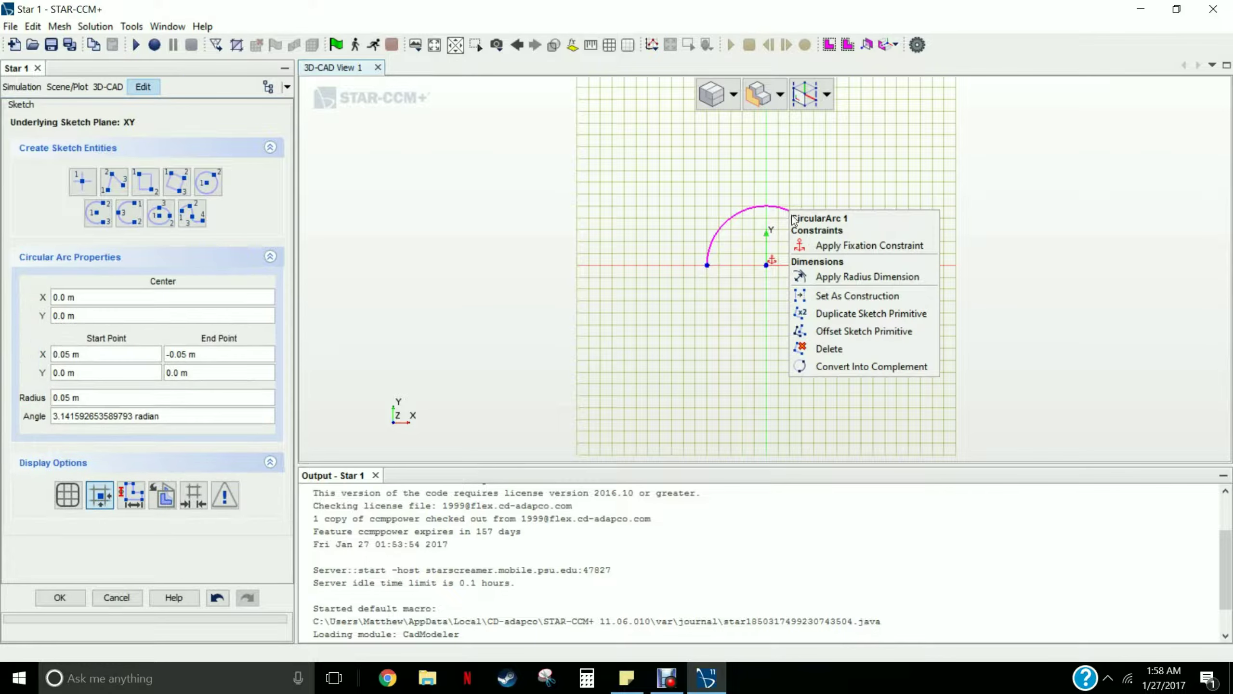
{"action": "left_click", "coordinate": [834, 276]}
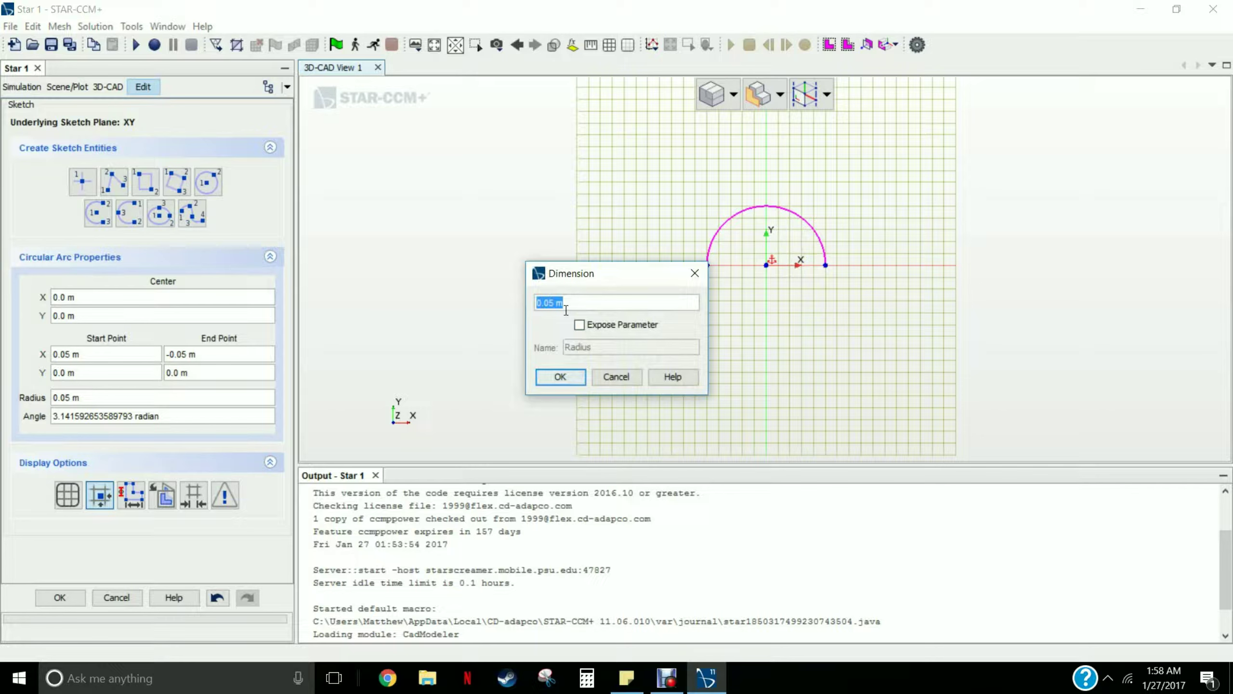
{"action": "left_click", "coordinate": [560, 377]}
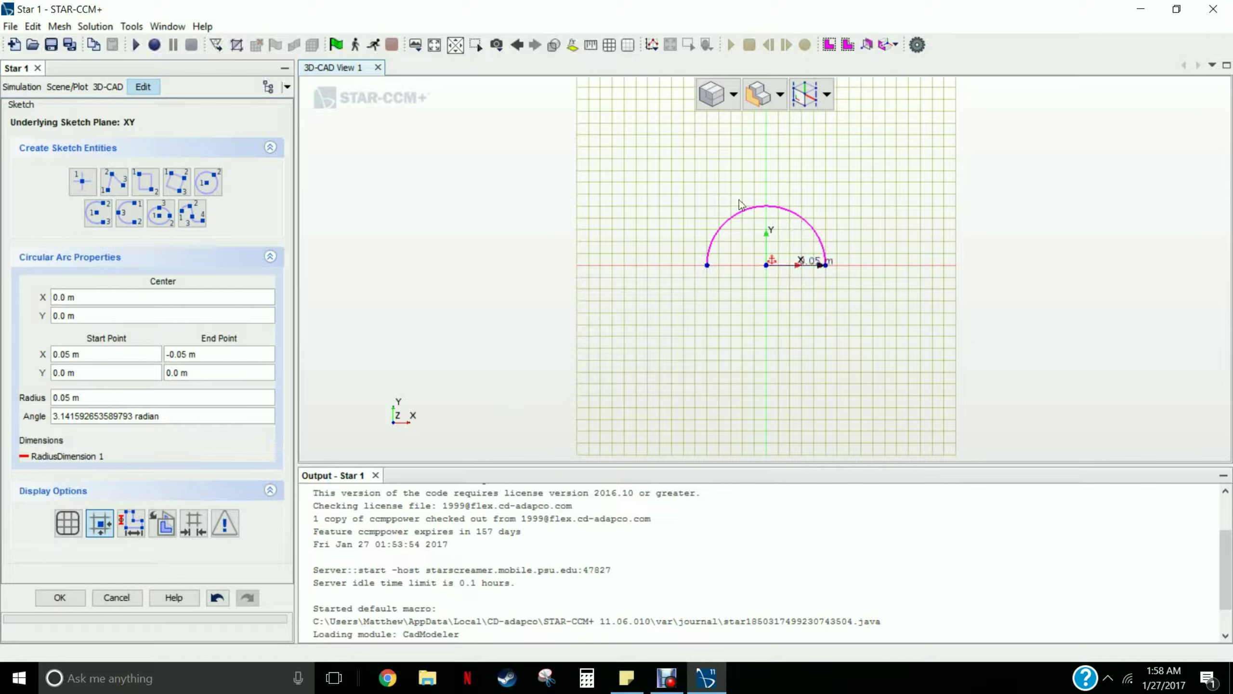
Draw a rectangle around the semicircle with its base on the X axis, from about (-0.42, 0) m to (0.77, 0.26) m
{"action": "scroll", "coordinate": [787, 207], "scroll_direction": "down", "scroll_amount": 2}
{"action": "scroll", "coordinate": [827, 179], "scroll_direction": "down", "scroll_amount": 3}
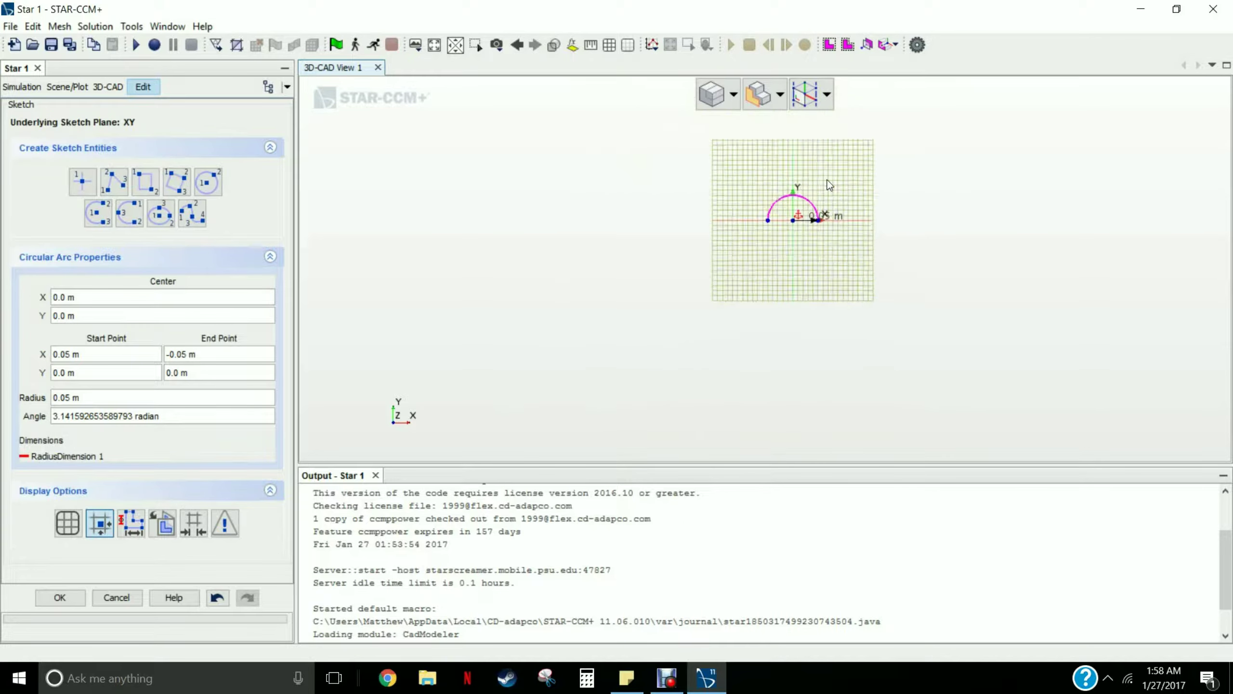
{"action": "left_click", "coordinate": [182, 193]}
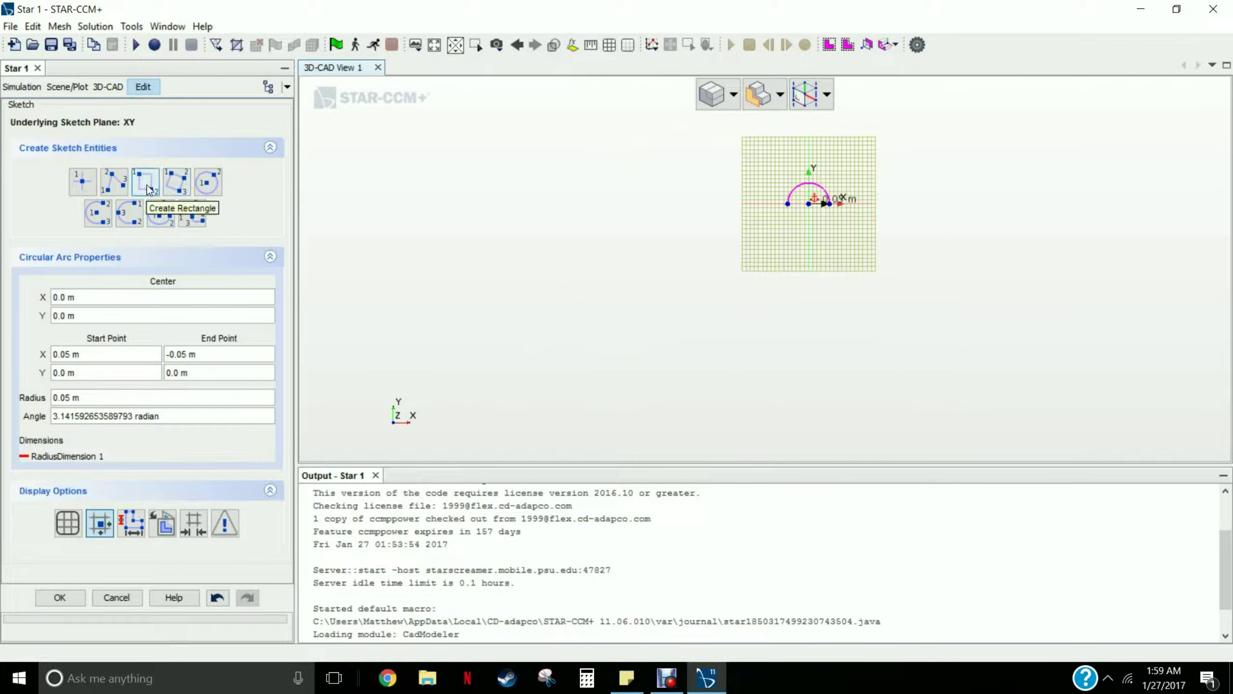
{"action": "left_click", "coordinate": [147, 187]}
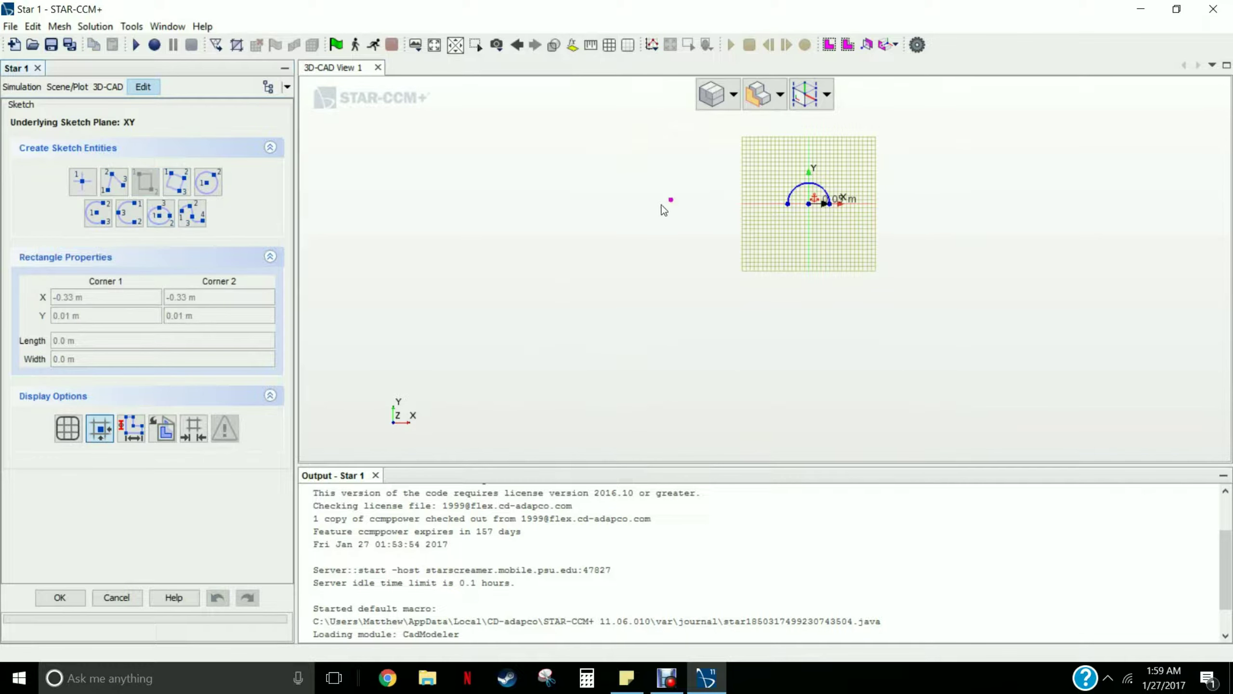
{"action": "left_click", "coordinate": [633, 204]}
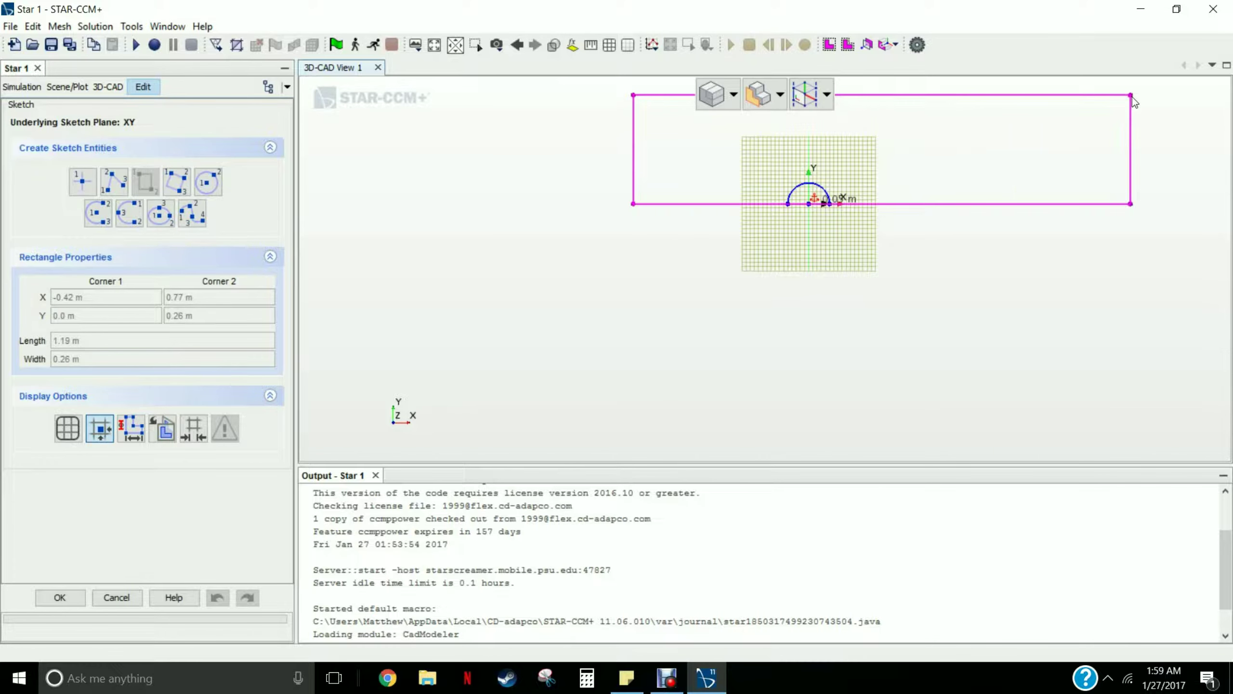
{"action": "left_click", "coordinate": [1131, 96]}
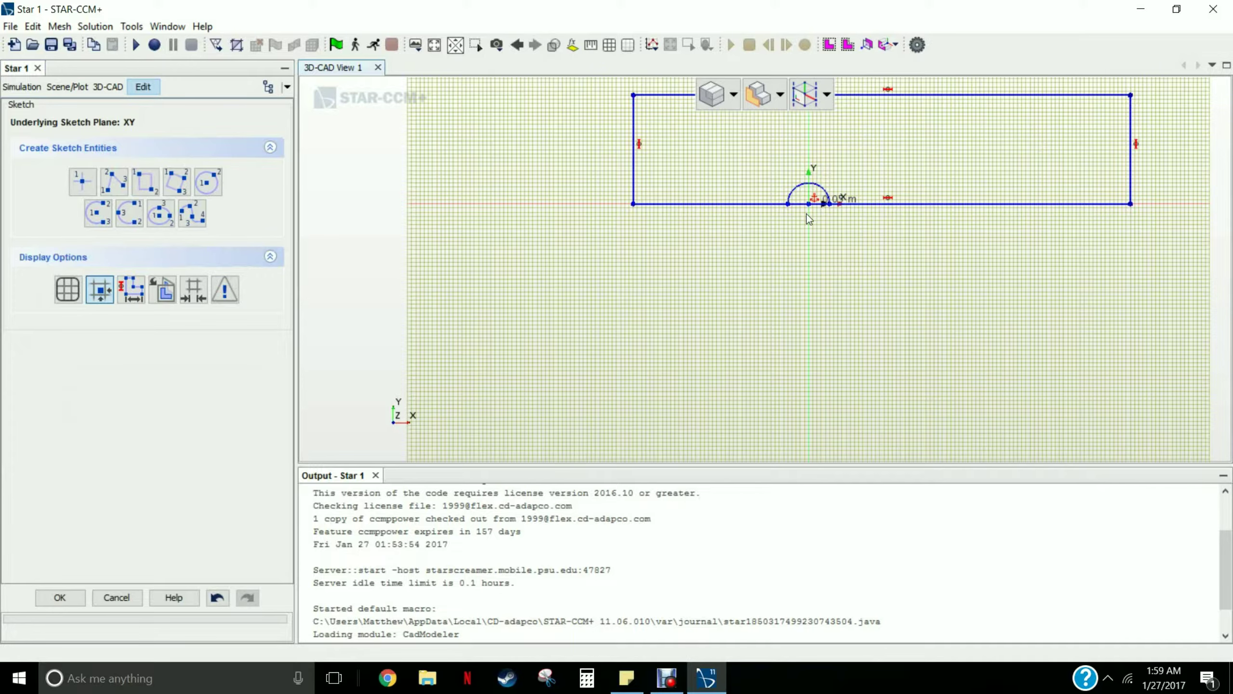
Inspect the rectangle's corners and the place where its lower edge meets the semicircle's endpoints
{"action": "scroll", "coordinate": [778, 200], "scroll_direction": "up", "scroll_amount": 5}
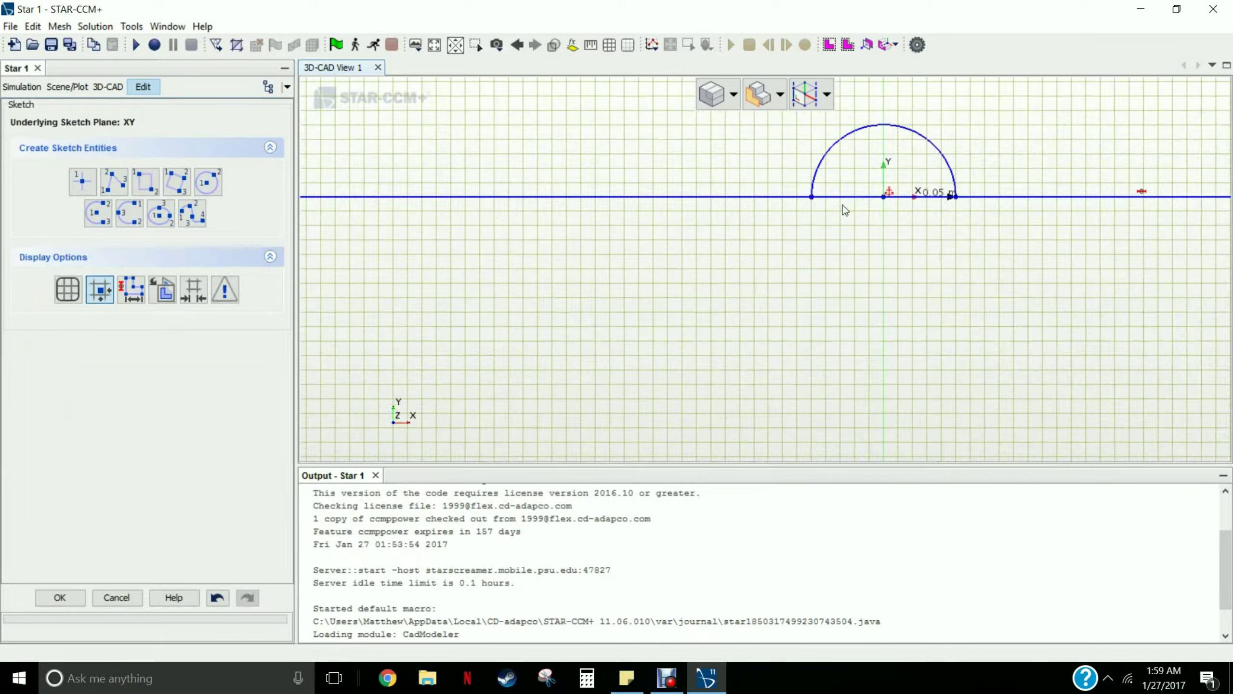
{"action": "scroll", "coordinate": [737, 203], "scroll_direction": "down", "scroll_amount": 1}
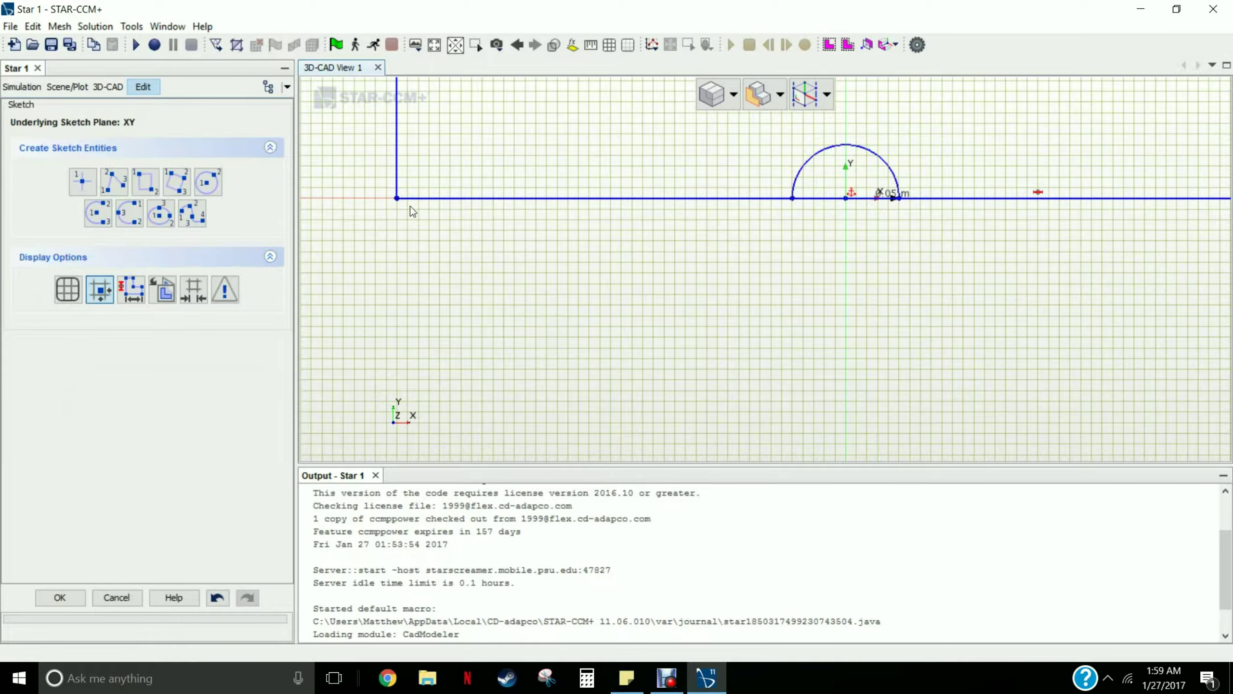
{"action": "scroll", "coordinate": [617, 220], "scroll_direction": "down", "scroll_amount": 1}
{"action": "scroll", "coordinate": [624, 223], "scroll_direction": "down", "scroll_amount": 5}
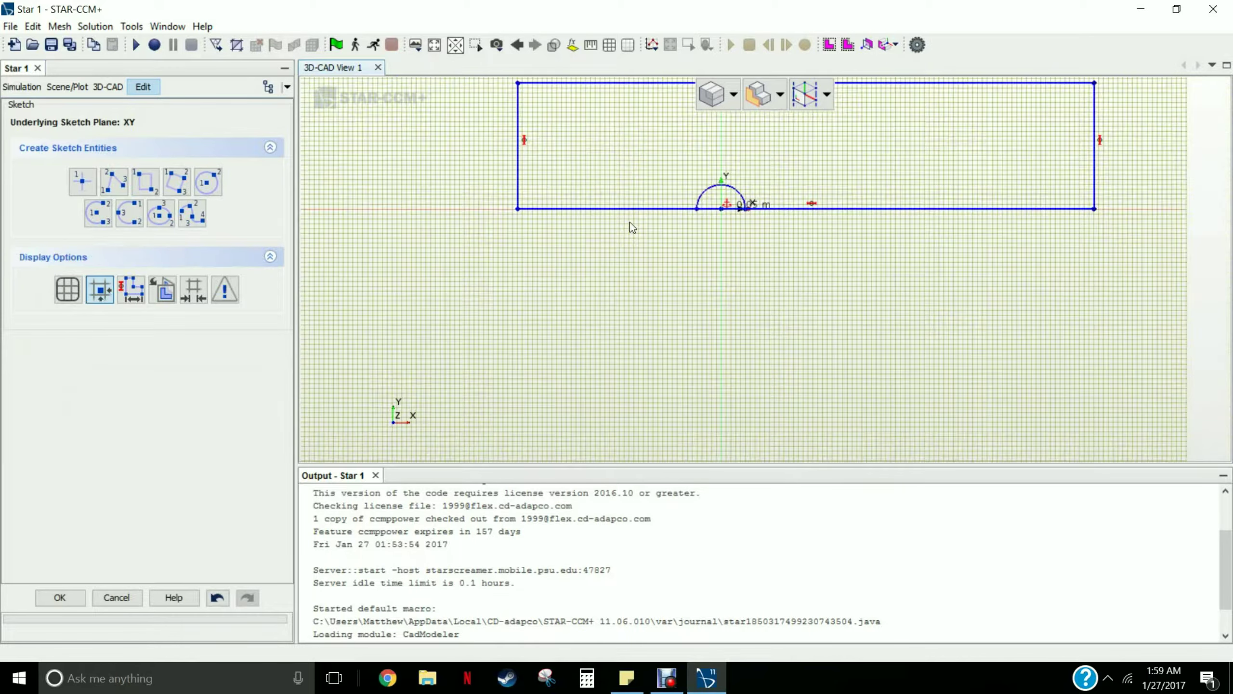
{"action": "scroll", "coordinate": [750, 183], "scroll_direction": "up", "scroll_amount": 3}
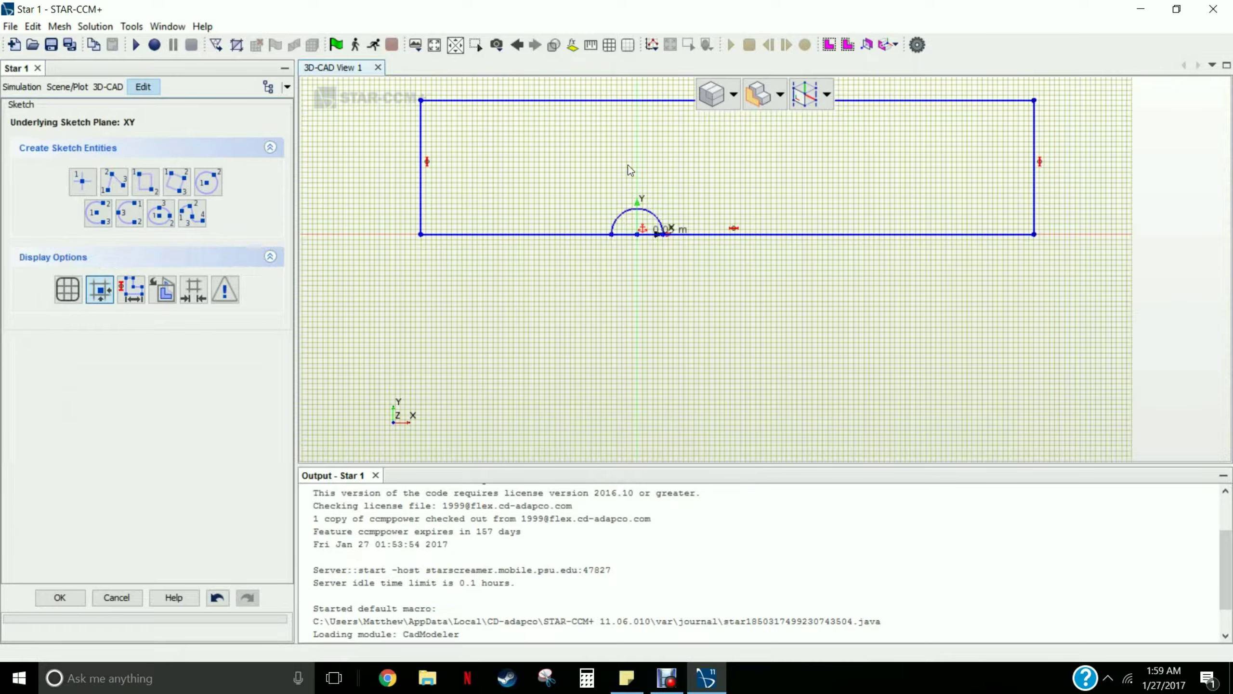
{"action": "scroll", "coordinate": [640, 165], "scroll_direction": "down", "scroll_amount": 3}
{"action": "scroll", "coordinate": [652, 125], "scroll_direction": "up", "scroll_amount": 2}
{"action": "scroll", "coordinate": [652, 124], "scroll_direction": "up", "scroll_amount": 1}
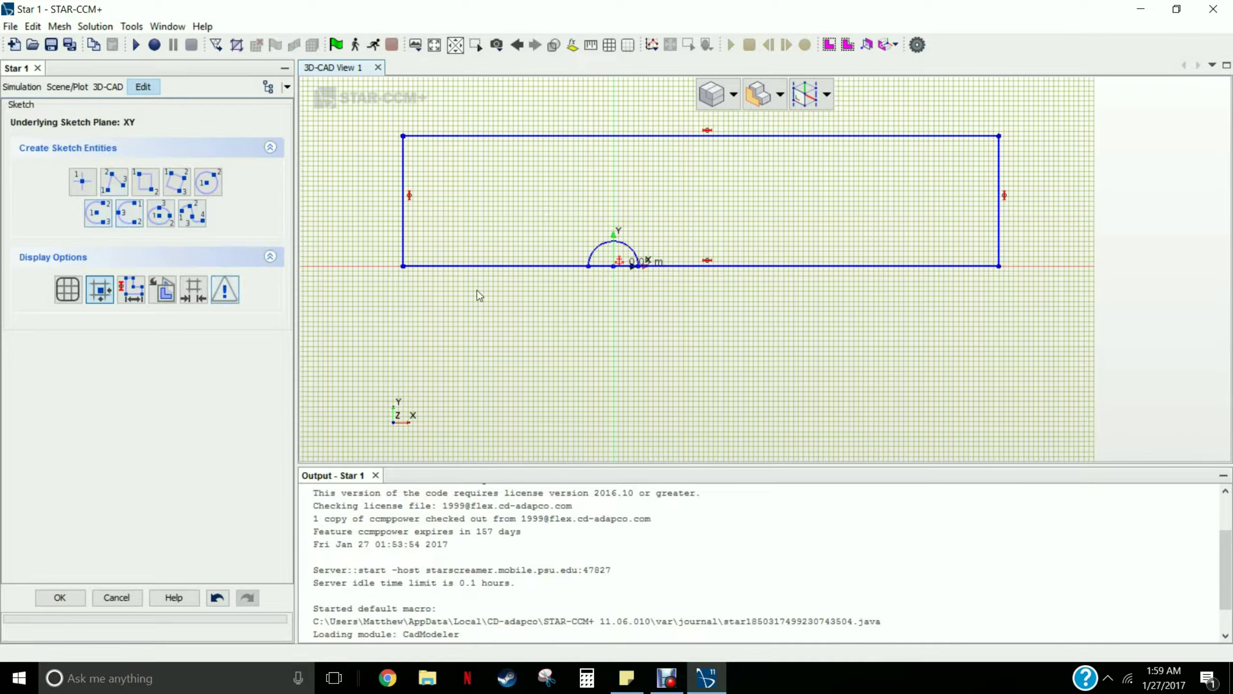
Apply a 2.0 m distance dimension between the semicircle's left endpoint and the rectangle's lower-left corner
{"action": "left_click", "coordinate": [589, 267]}
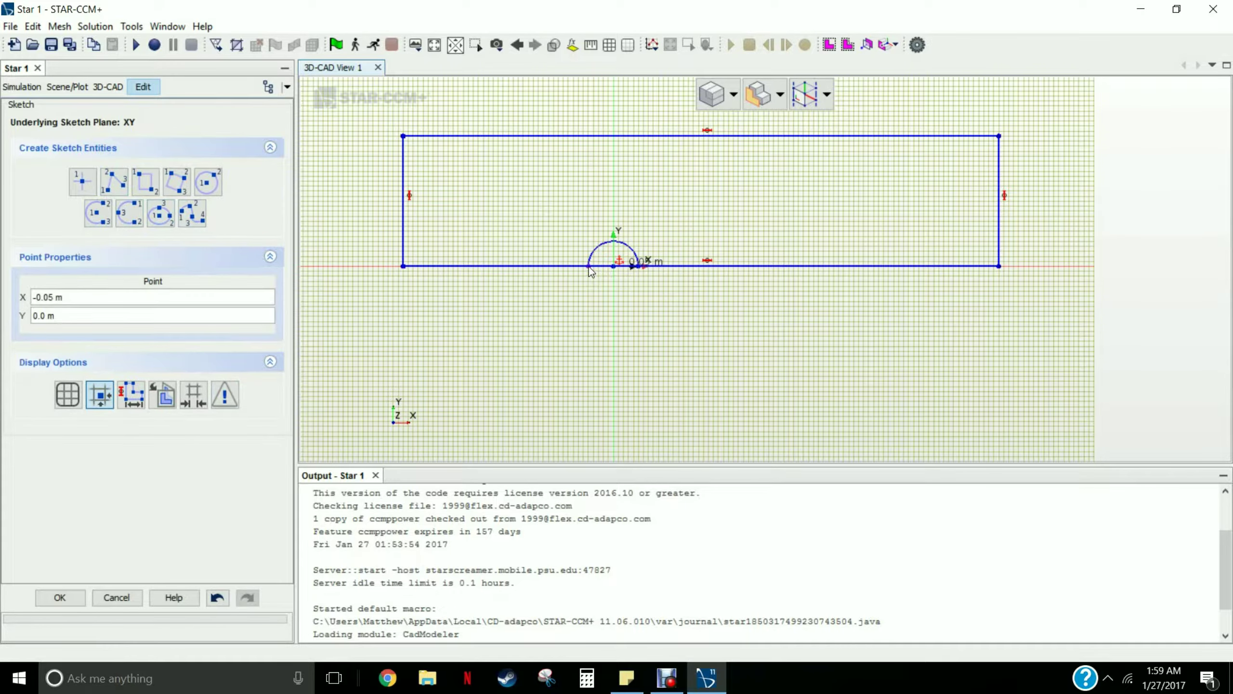
{"action": "left_click", "coordinate": [404, 267], "text": "ctrl"}
{"action": "left_click", "coordinate": [405, 267], "text": "ctrl"}
{"action": "right_click", "coordinate": [405, 268]}
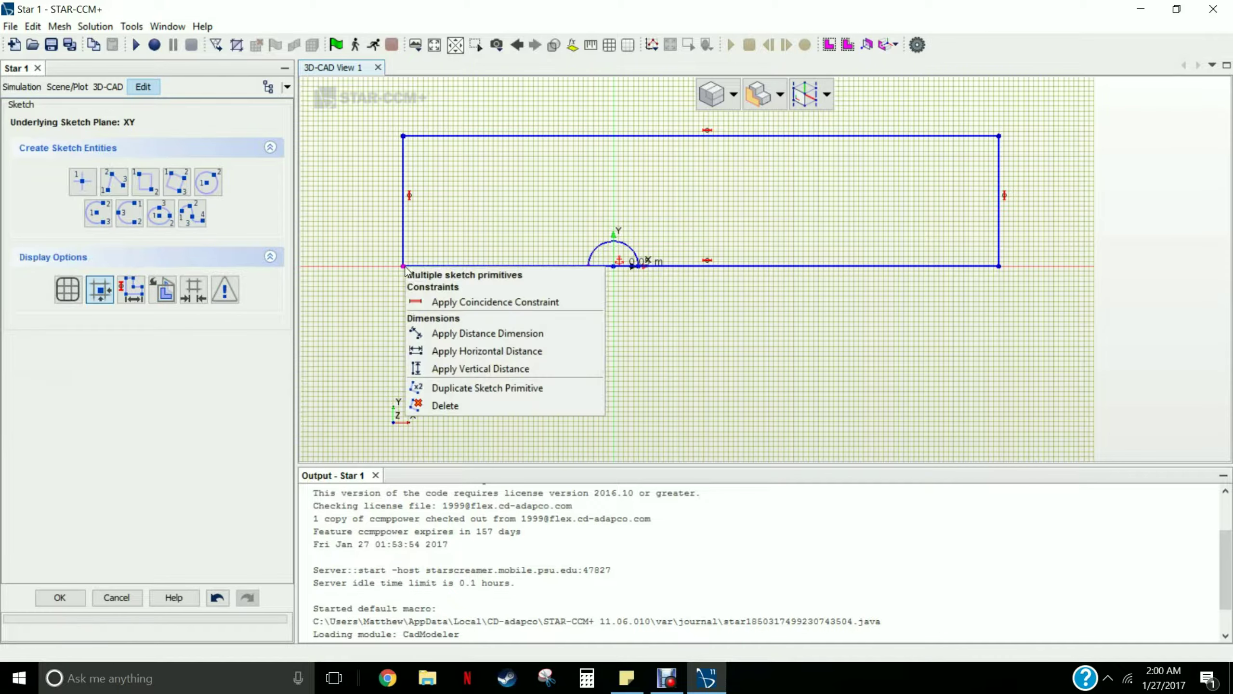
{"action": "left_click", "coordinate": [451, 332]}
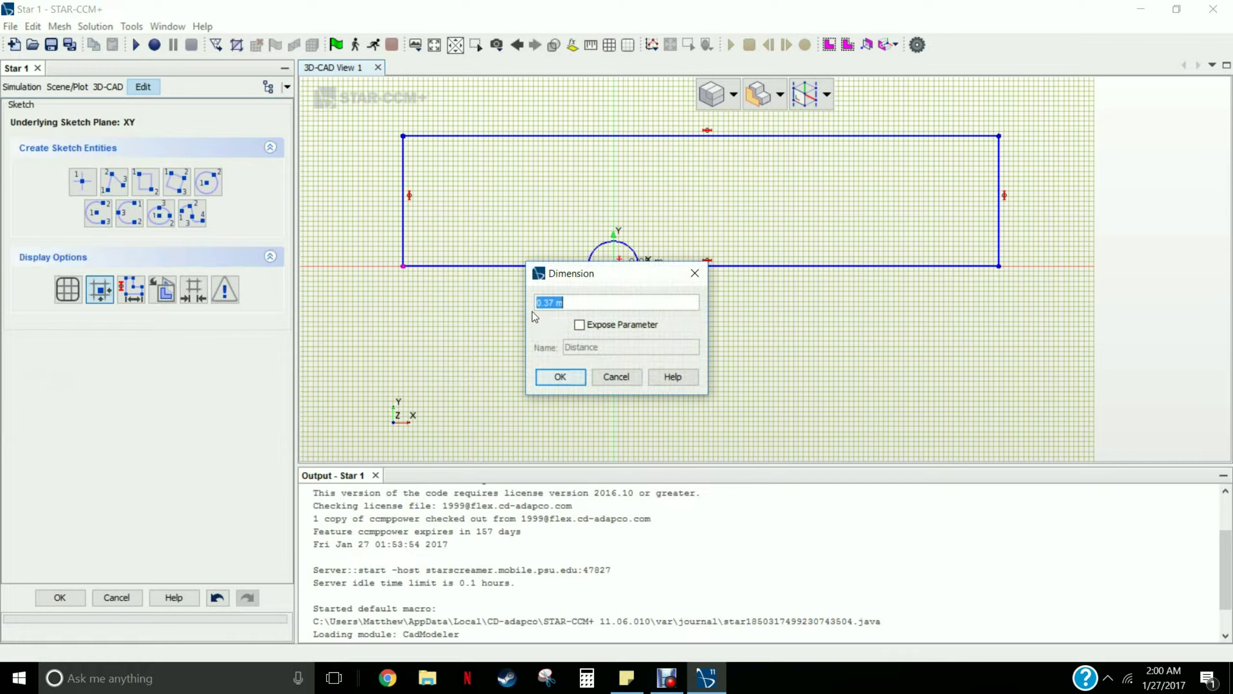
{"action": "type", "text": "2"}
{"action": "type", "text": ".0 m"}
{"action": "left_click", "coordinate": [560, 378]}
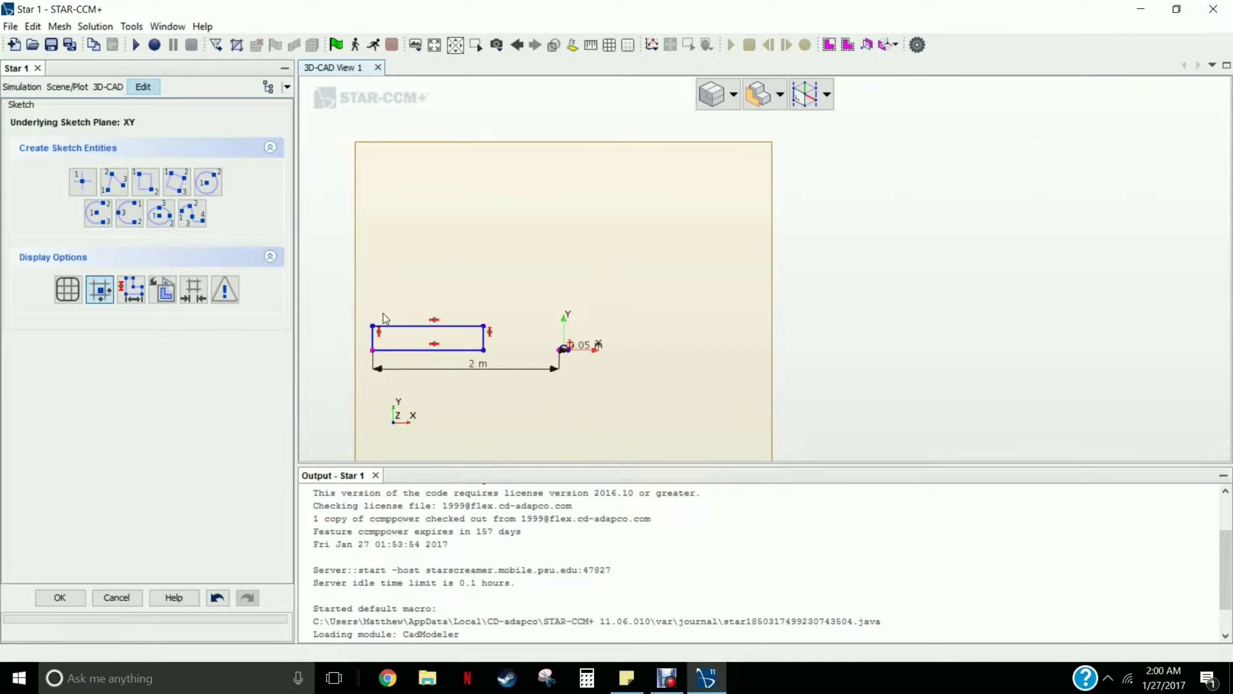
Stretch the rectangle past the semicircle by moving its upper-right corner to about (3.59, 0.84) m
{"action": "left_click_drag", "start_coordinate": [487, 331], "coordinate": [900, 275]}
{"action": "scroll", "coordinate": [564, 354], "scroll_direction": "up", "scroll_amount": 5}
{"action": "scroll", "coordinate": [564, 355], "scroll_direction": "down", "scroll_amount": 6}
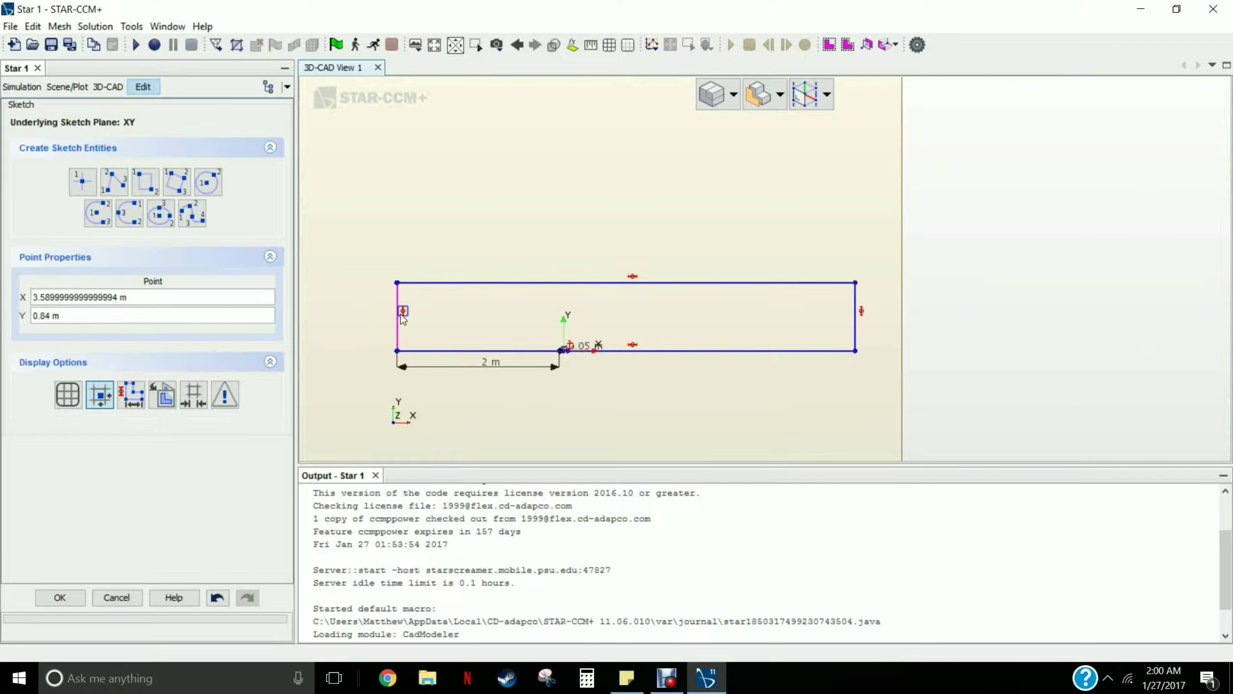
Apply a 15 m length dimension to the rectangle's left vertical edge
{"action": "left_click", "coordinate": [398, 335]}
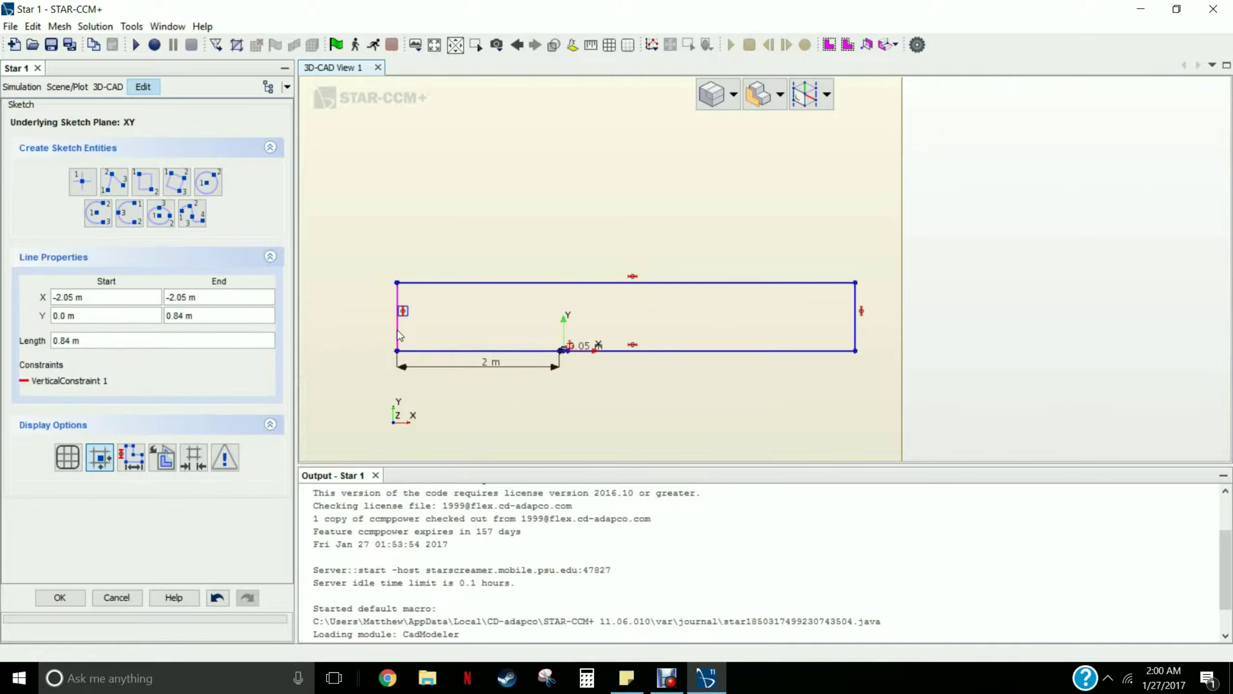
{"action": "right_click", "coordinate": [397, 332]}
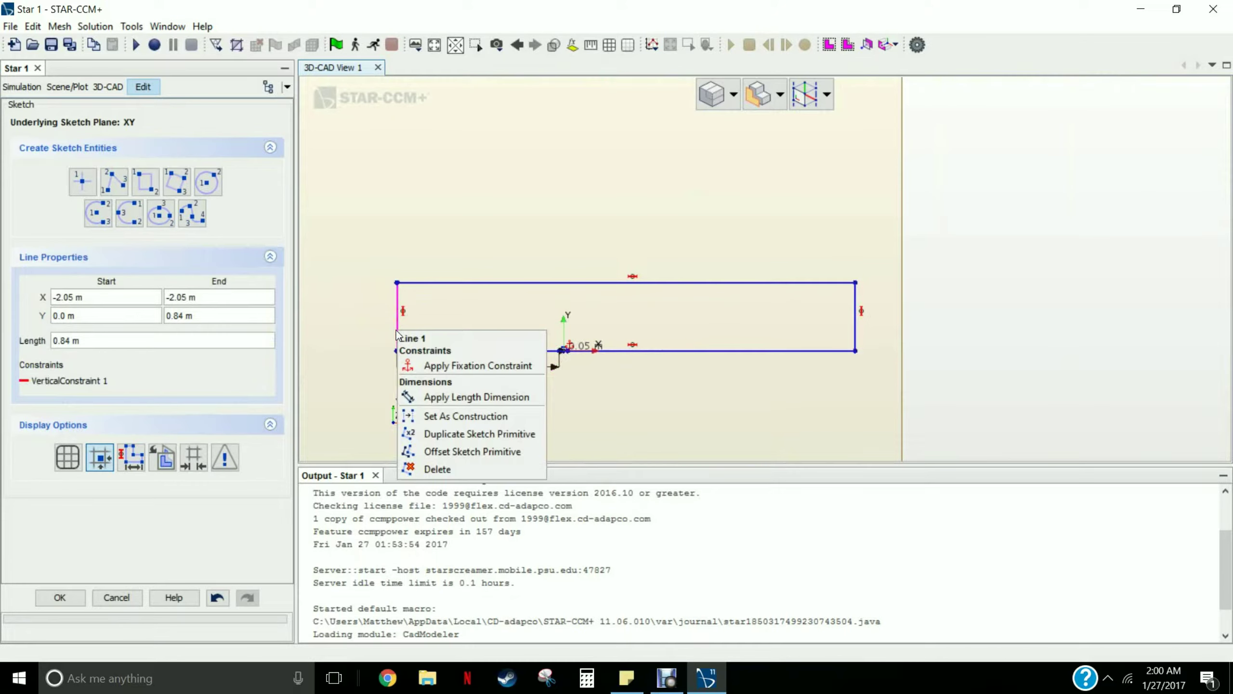
{"action": "left_click", "coordinate": [431, 394]}
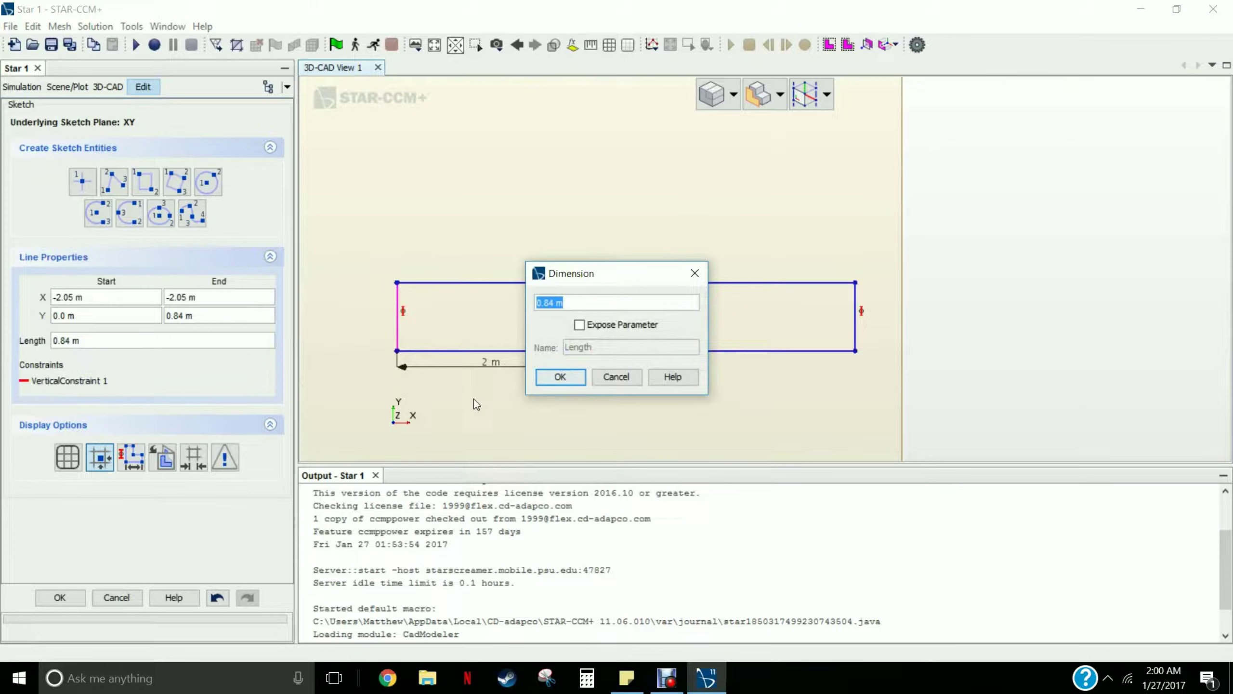
{"action": "type", "text": "15"}
{"action": "left_click", "coordinate": [559, 375]}
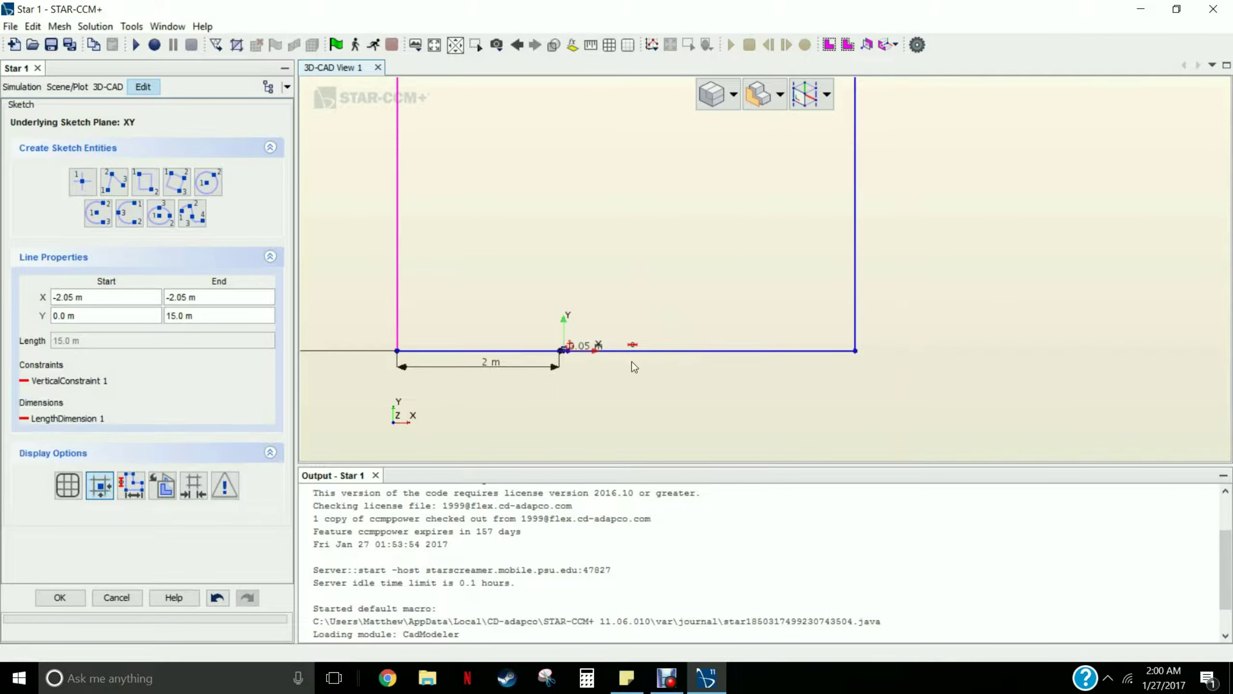
Apply a 15 m distance dimension between the semicircle's right endpoint and the rectangle's lower-right corner
{"action": "scroll", "coordinate": [601, 362], "scroll_direction": "up", "scroll_amount": 5}
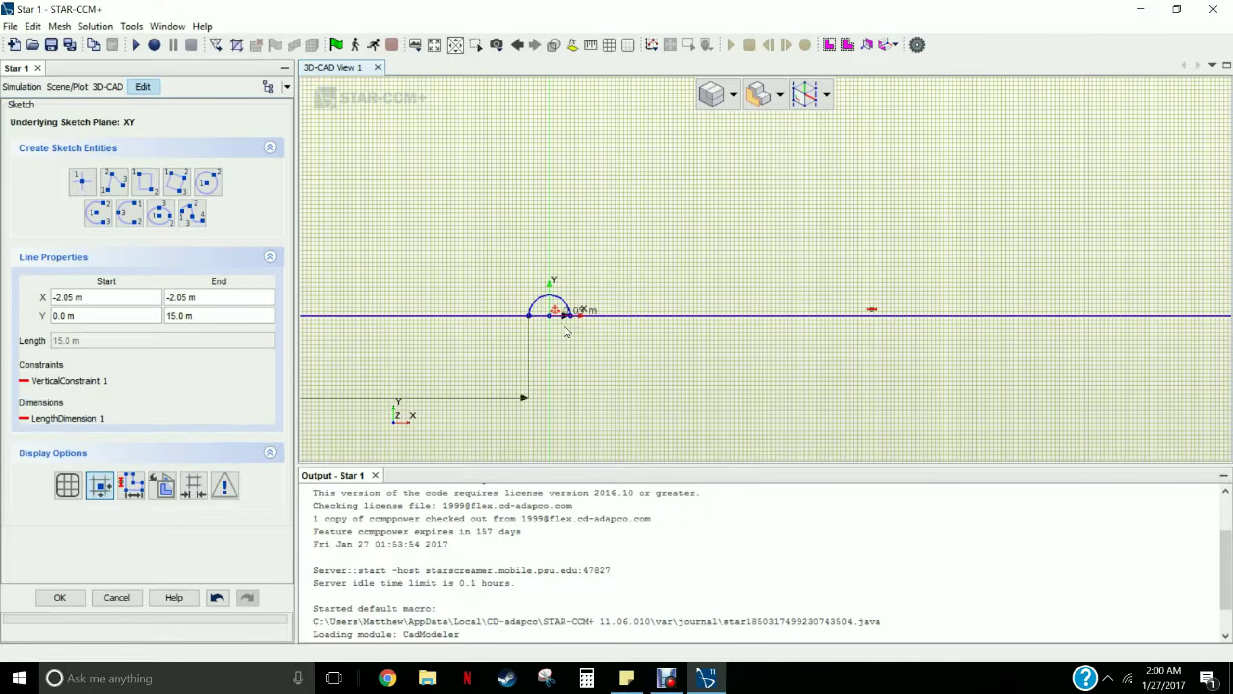
{"action": "left_click", "coordinate": [572, 321]}
{"action": "scroll", "coordinate": [674, 336], "scroll_direction": "down", "scroll_amount": 5}
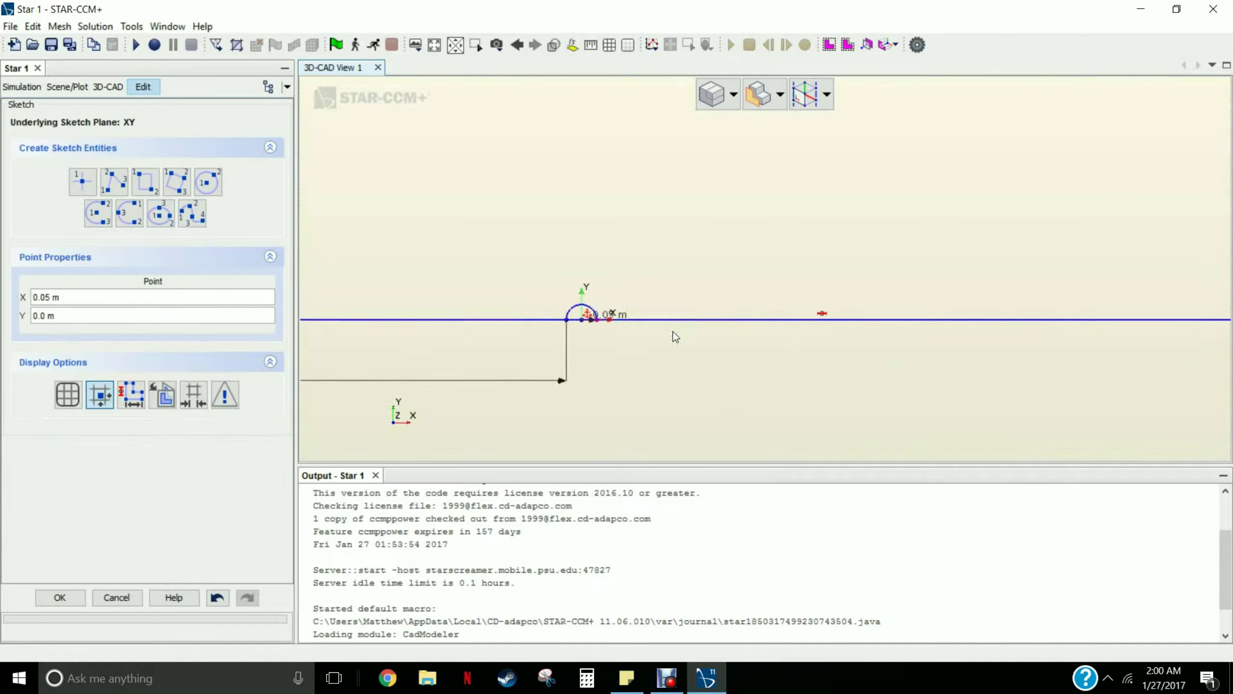
{"action": "scroll", "coordinate": [1117, 348], "scroll_direction": "down", "scroll_amount": 3}
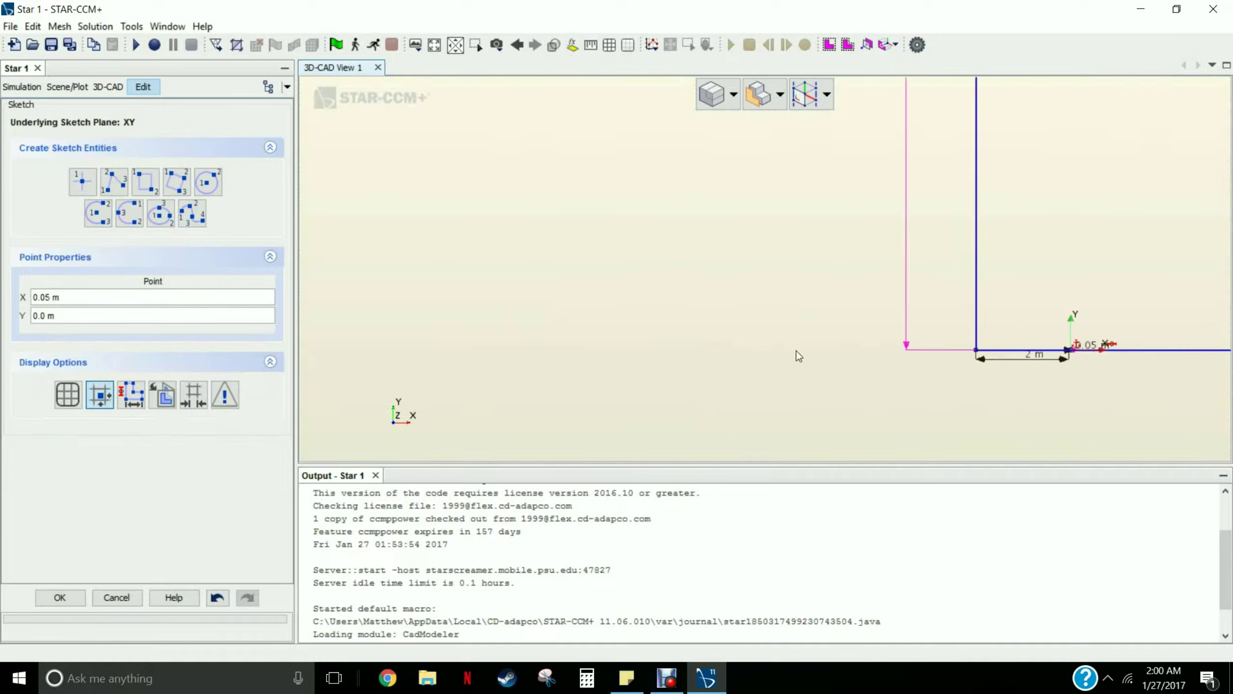
{"action": "scroll", "coordinate": [995, 346], "scroll_direction": "up", "scroll_amount": 4}
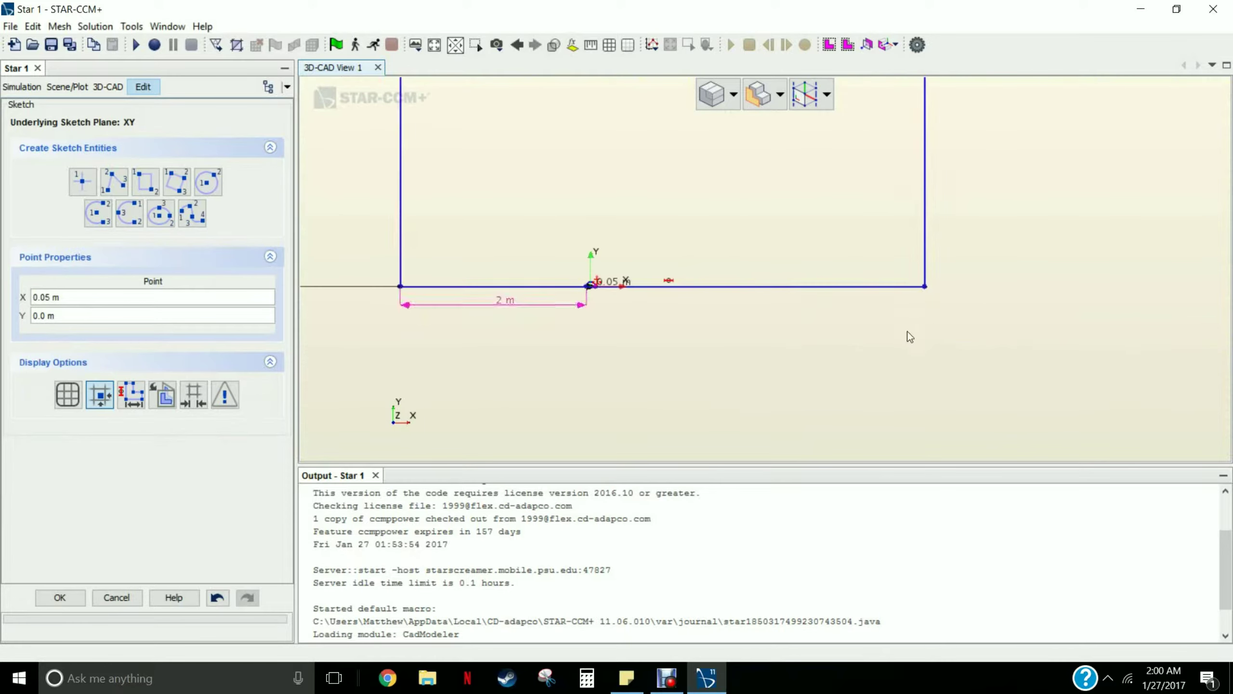
{"action": "left_click", "coordinate": [926, 289], "text": "ctrl"}
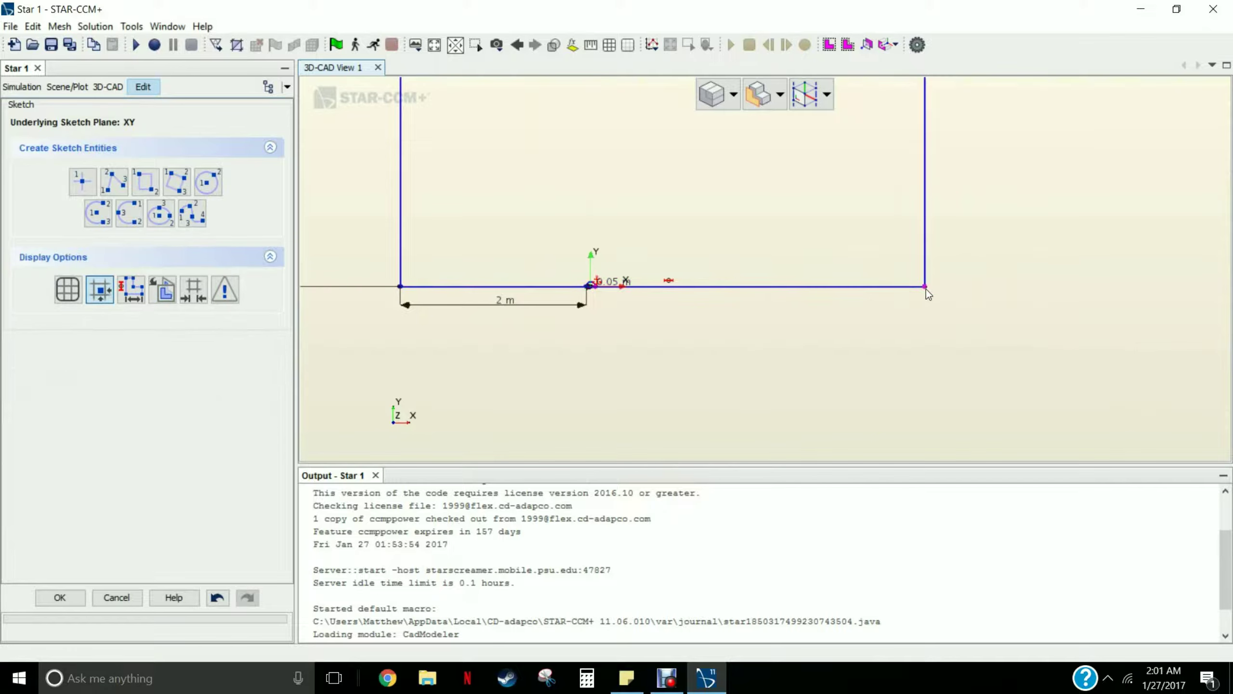
{"action": "right_click", "coordinate": [925, 289]}
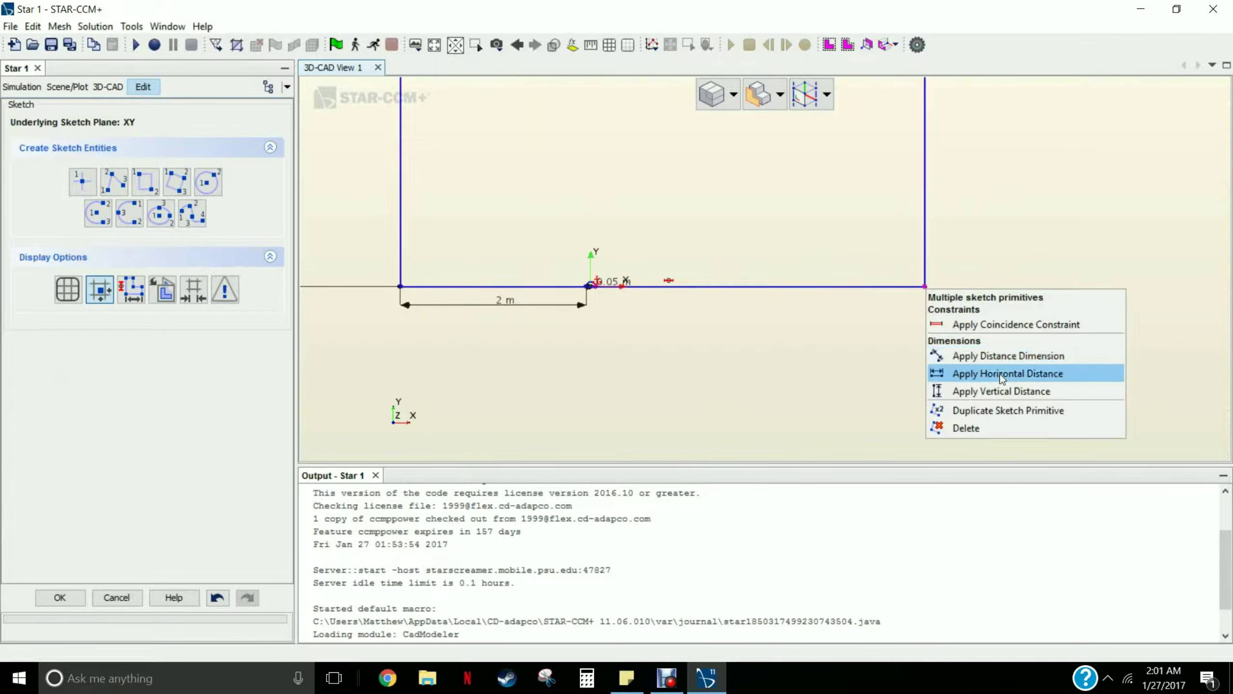
{"action": "left_click", "coordinate": [999, 356]}
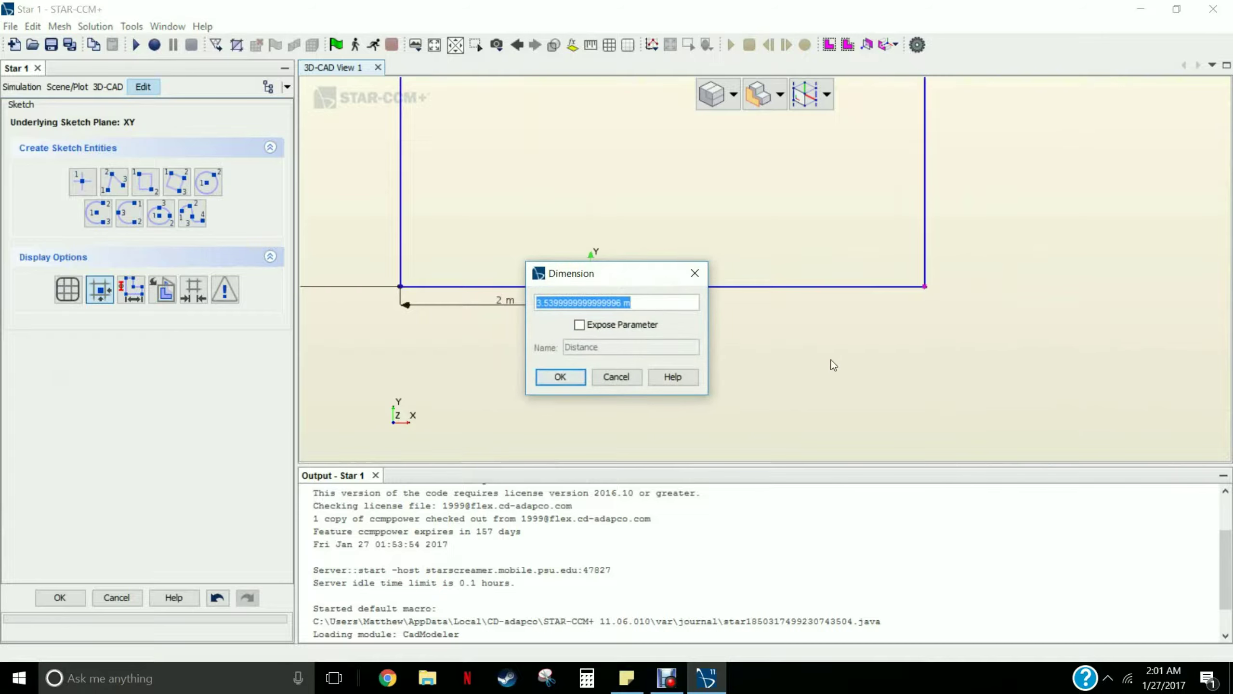
{"action": "type", "text": "0.05"}
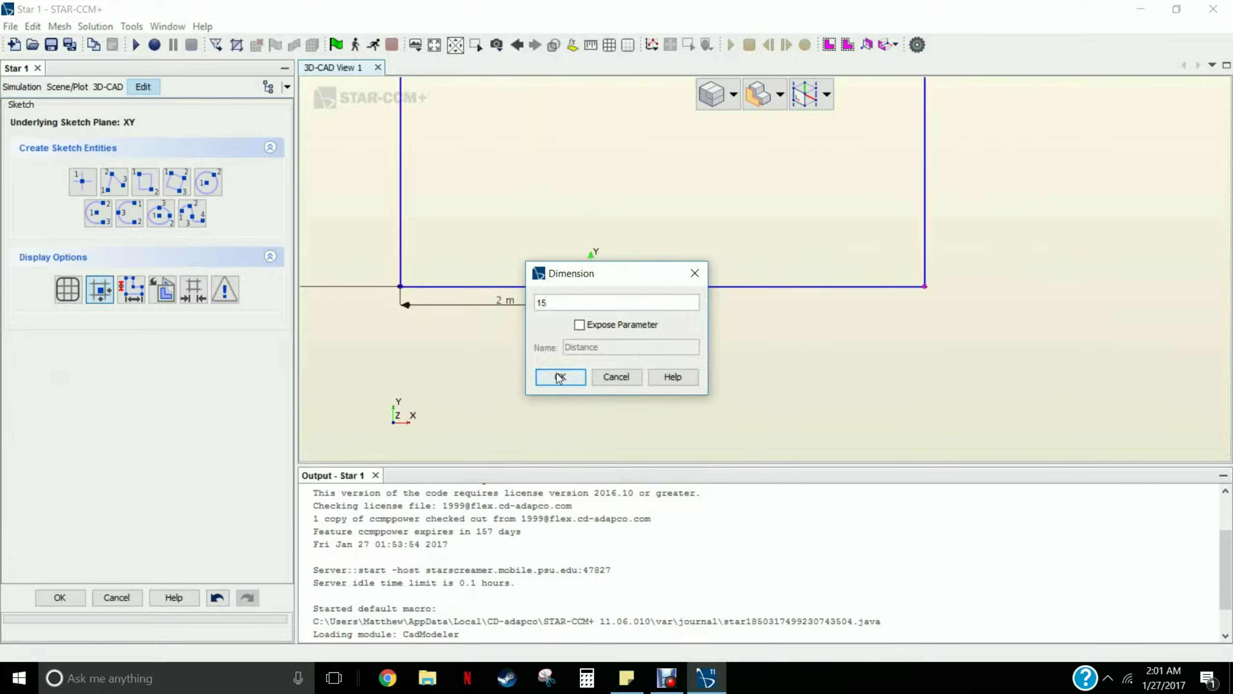
{"action": "left_click", "coordinate": [559, 377]}
Split the rectangle's lower edge where it meets the semicircular arc, using Split For Trim
{"action": "scroll", "coordinate": [733, 292], "scroll_direction": "down", "scroll_amount": 11}
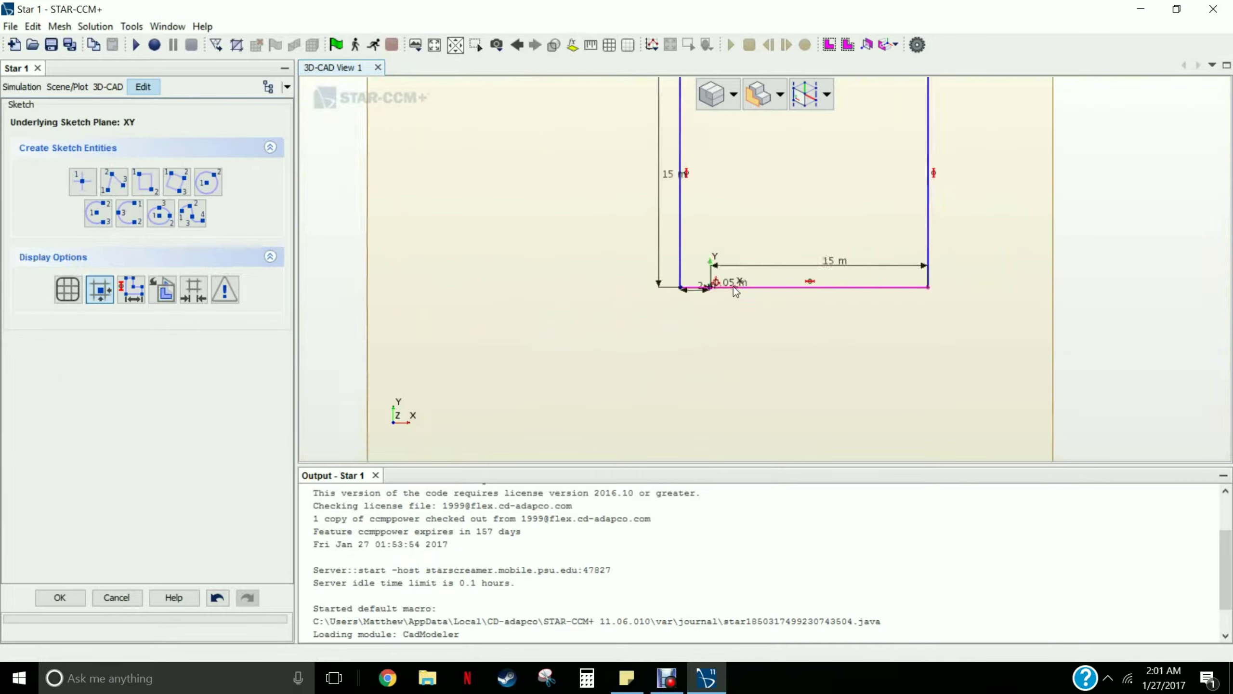
{"action": "scroll", "coordinate": [776, 173], "scroll_direction": "up", "scroll_amount": 3}
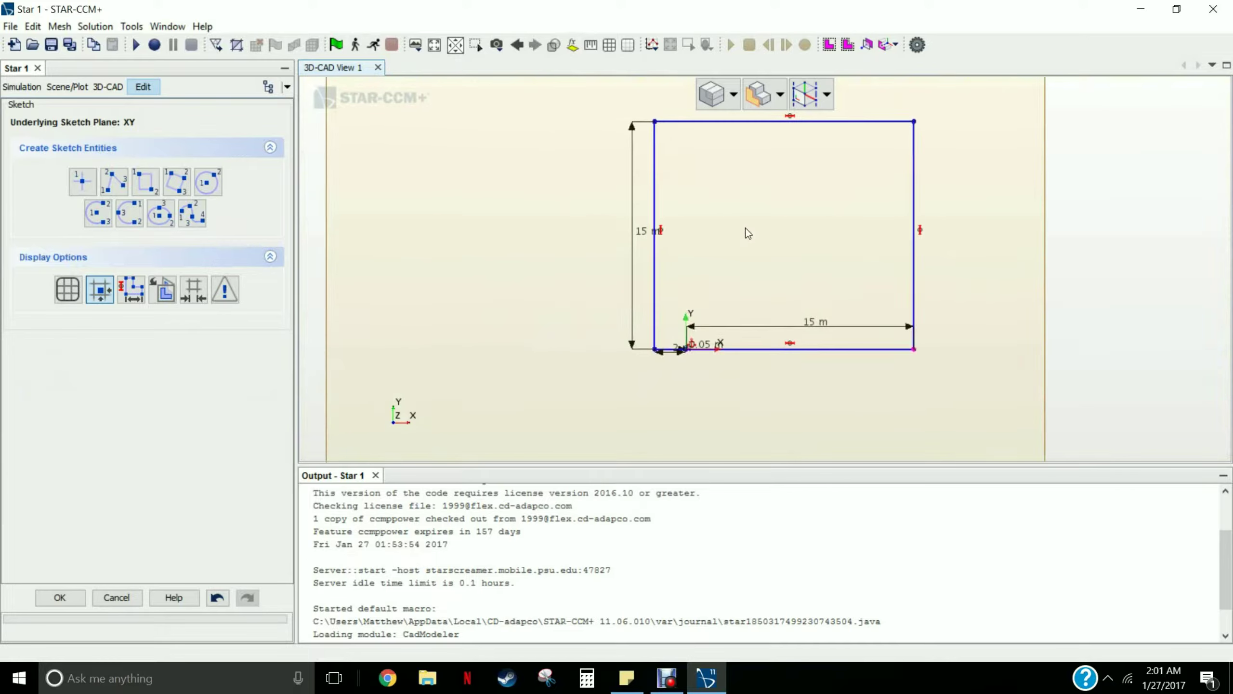
{"action": "scroll", "coordinate": [686, 359], "scroll_direction": "up", "scroll_amount": 5}
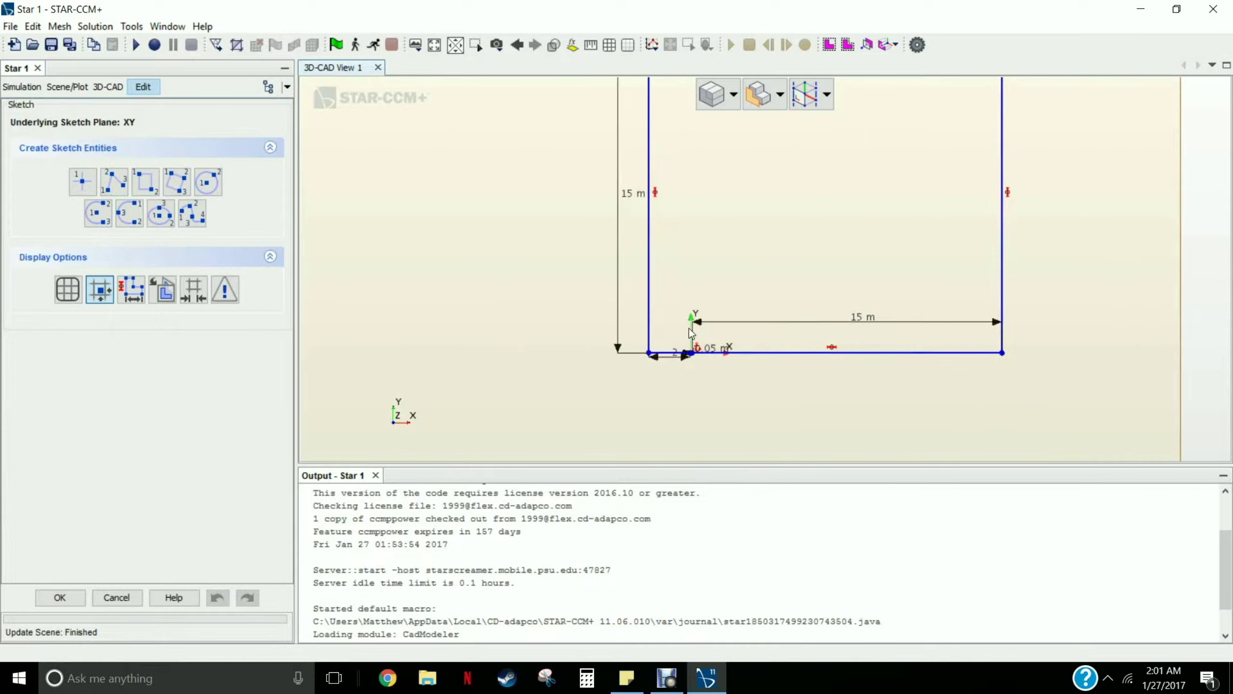
{"action": "scroll", "coordinate": [685, 360], "scroll_direction": "up", "scroll_amount": 10}
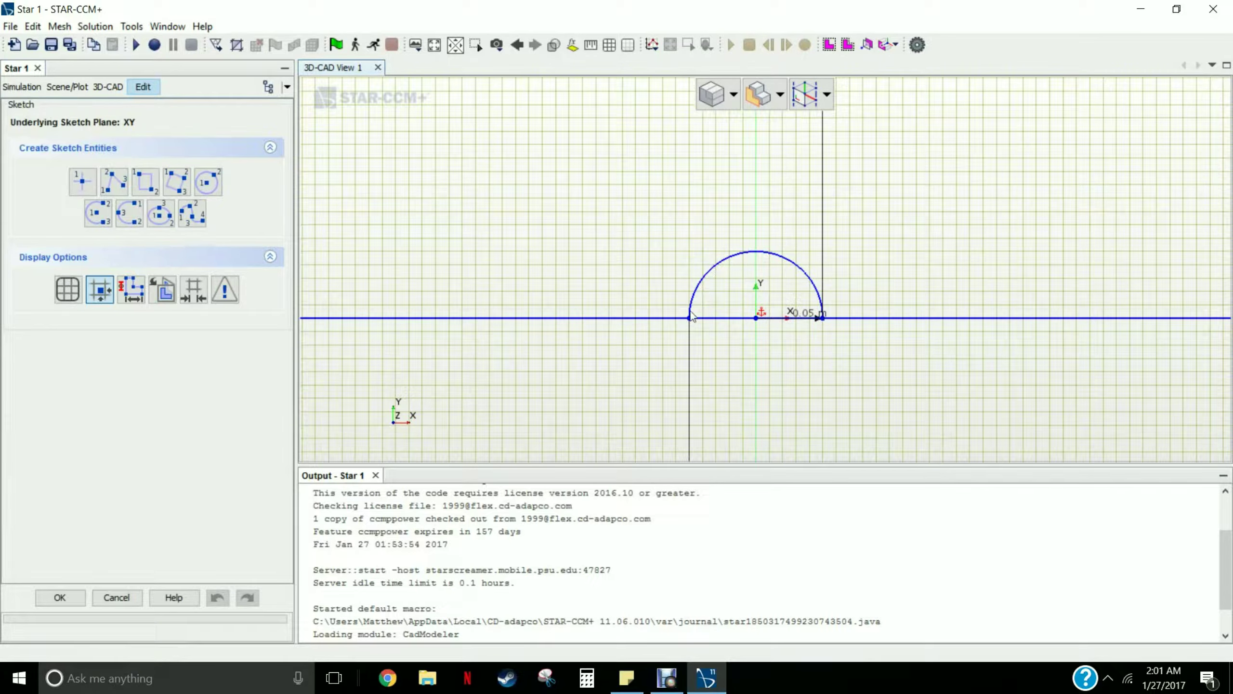
{"action": "left_click", "coordinate": [666, 320]}
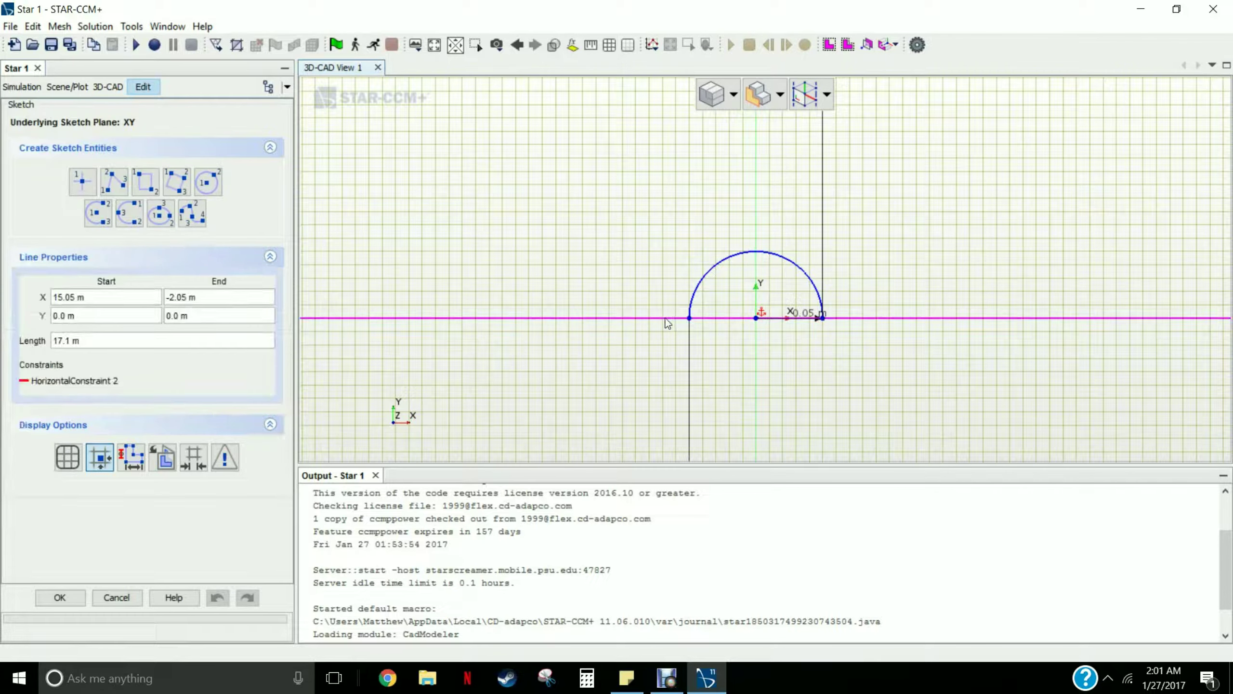
{"action": "left_click", "coordinate": [697, 287], "text": "ctrl"}
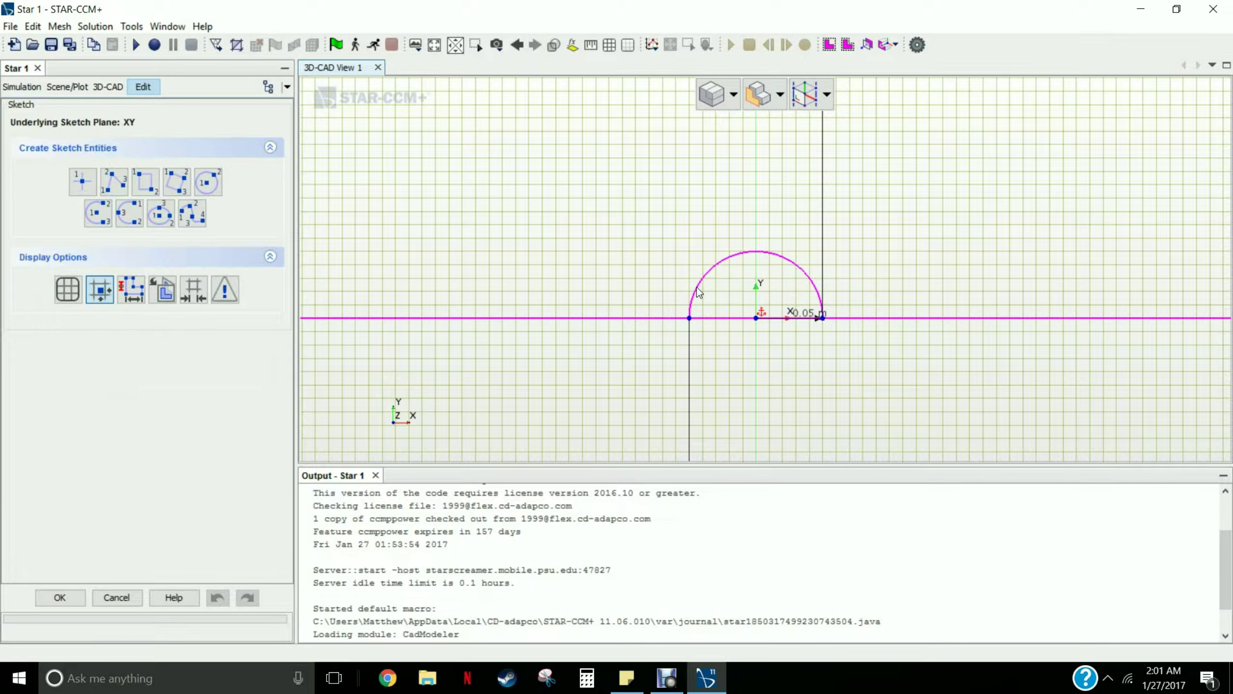
{"action": "right_click", "coordinate": [697, 290]}
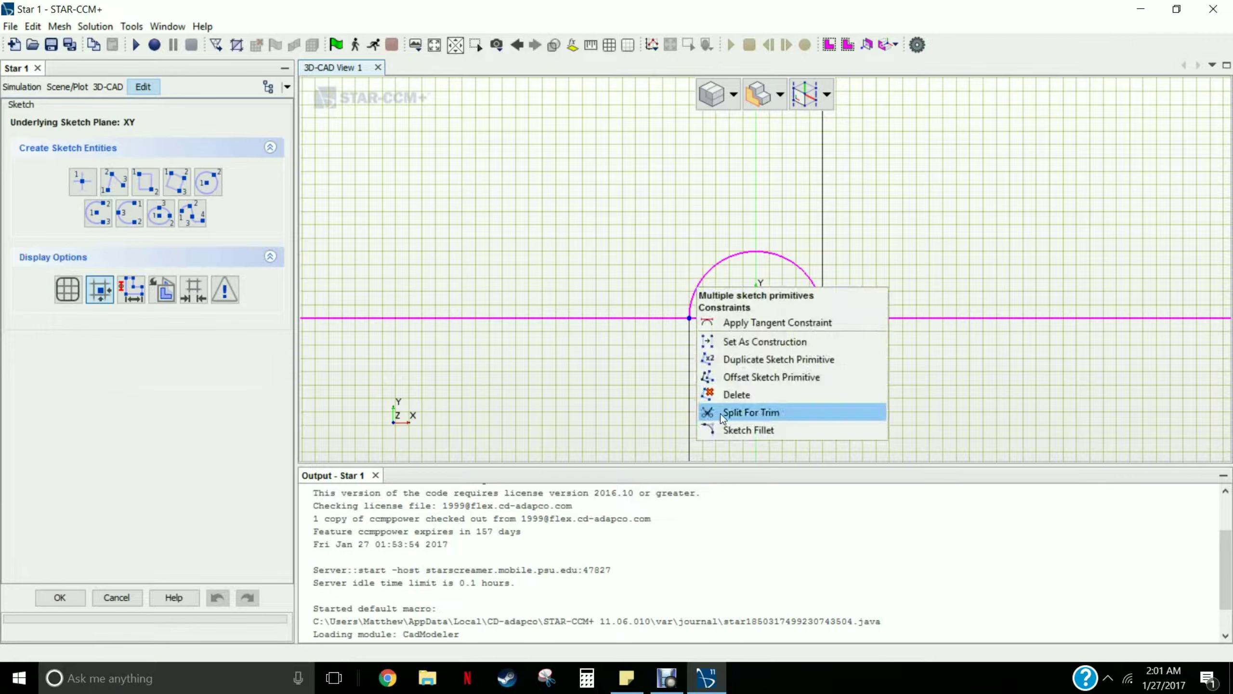
{"action": "left_click", "coordinate": [750, 412]}
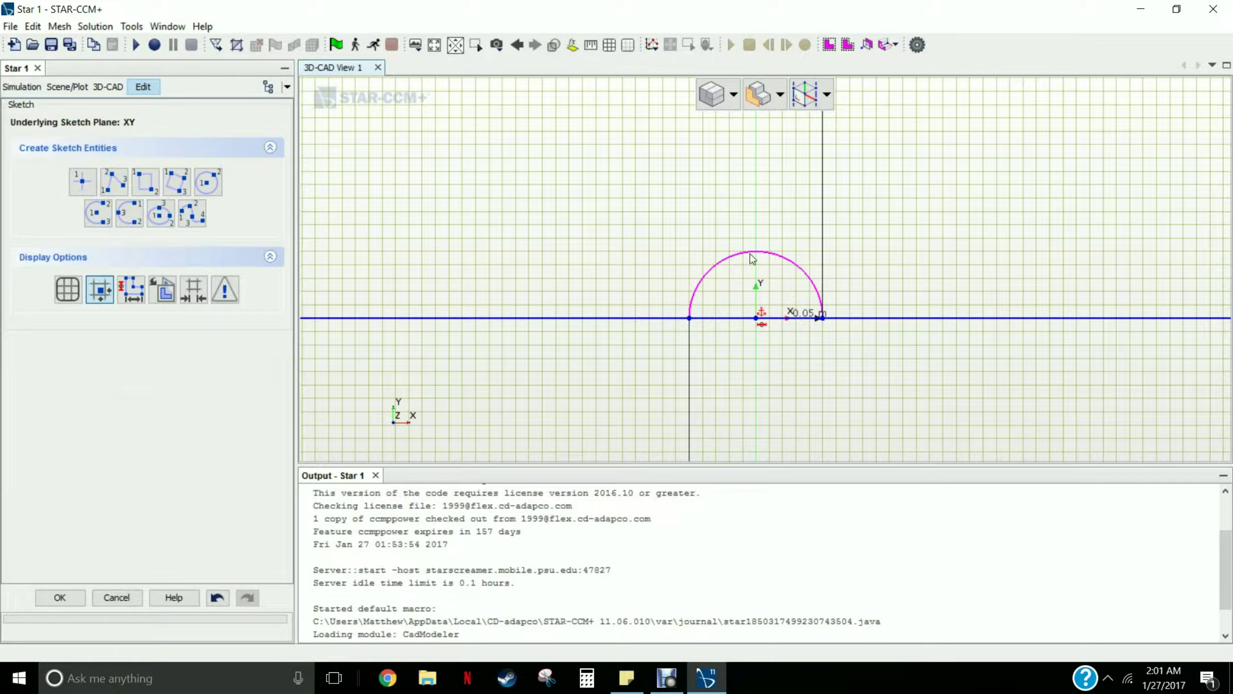
Delete the segment of the lower edge lying between the semicircle's two endpoints
{"action": "left_click", "coordinate": [728, 319]}
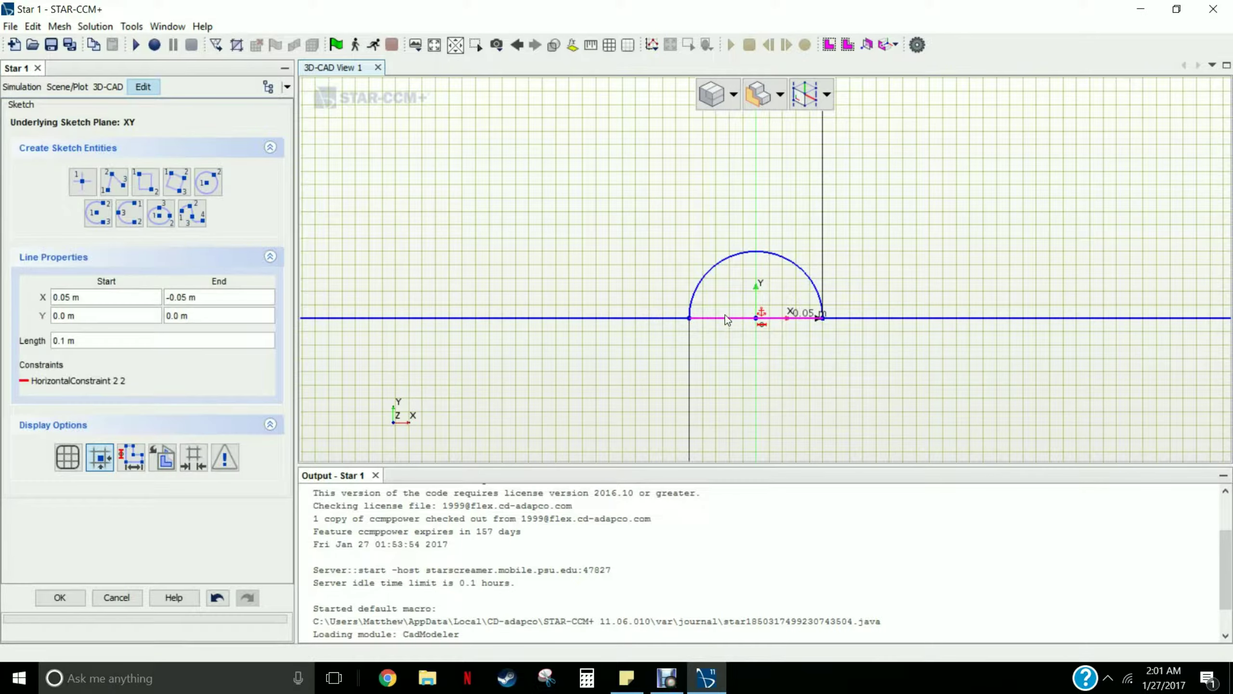
{"action": "left_click", "coordinate": [839, 319]}
{"action": "left_click", "coordinate": [838, 319]}
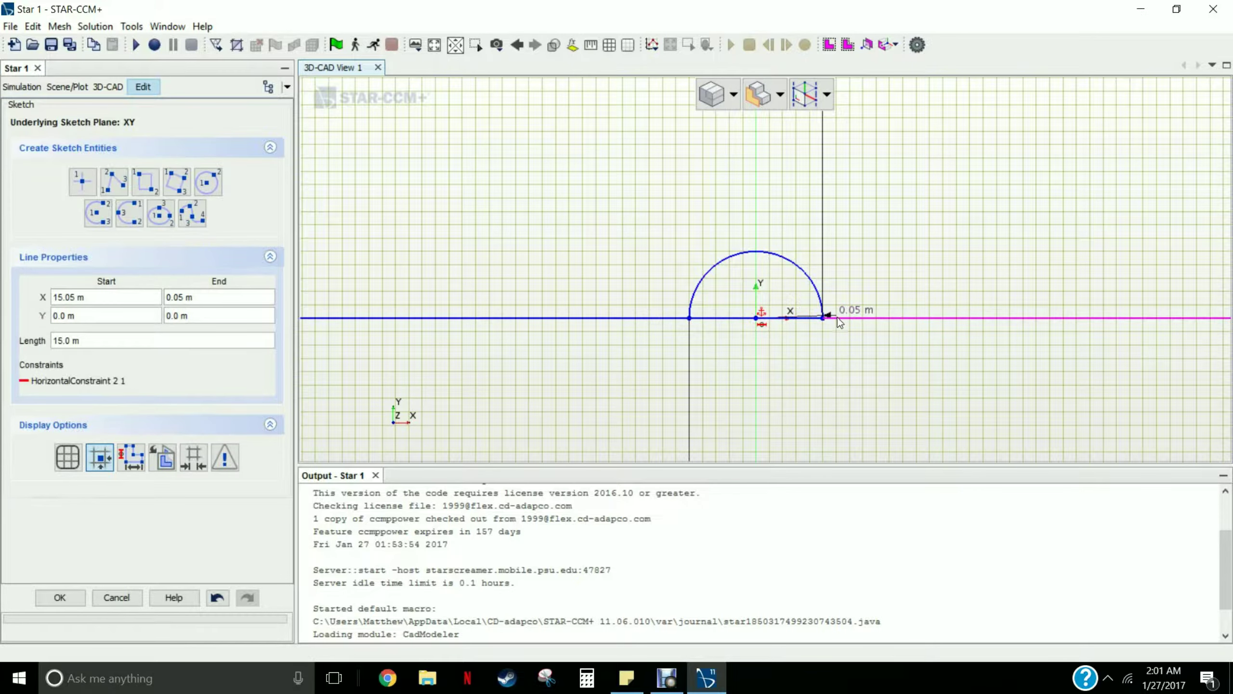
{"action": "left_click", "coordinate": [744, 320]}
{"action": "key", "text": "Delete"}
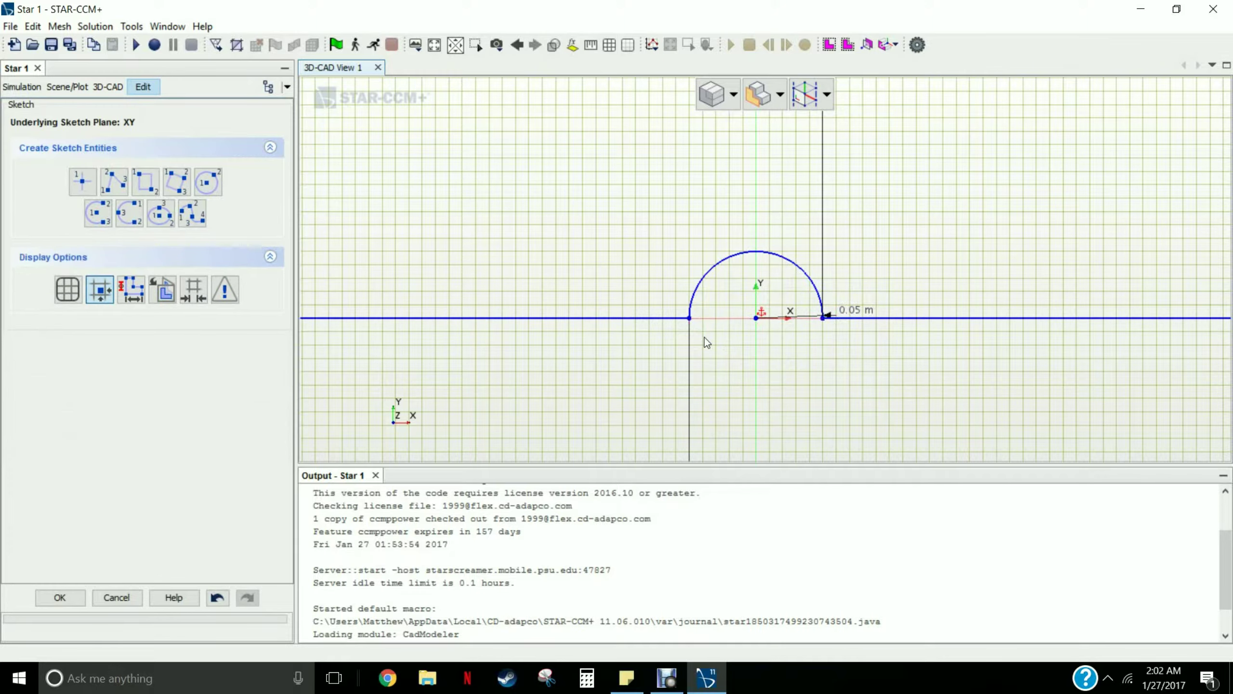
Fit the whole sketch in the view to check the outline, and finish the sketch
{"action": "scroll", "coordinate": [777, 238], "scroll_direction": "down", "scroll_amount": 10}
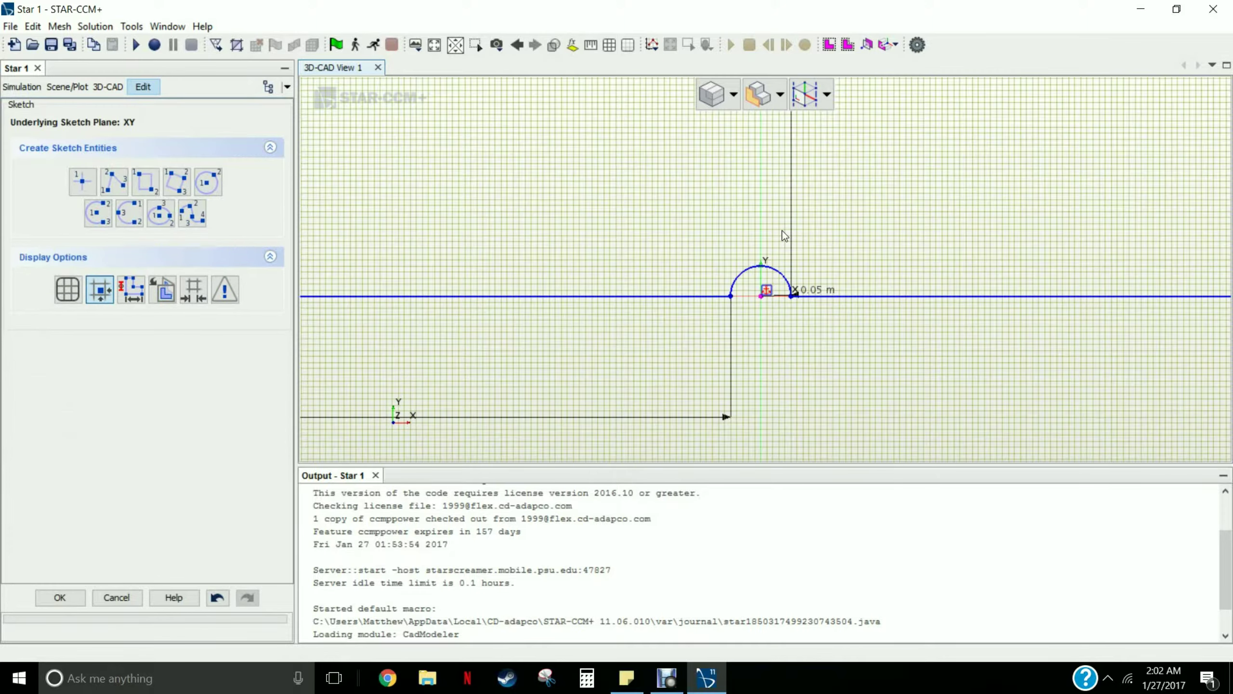
{"action": "scroll", "coordinate": [769, 196], "scroll_direction": "down", "scroll_amount": 5}
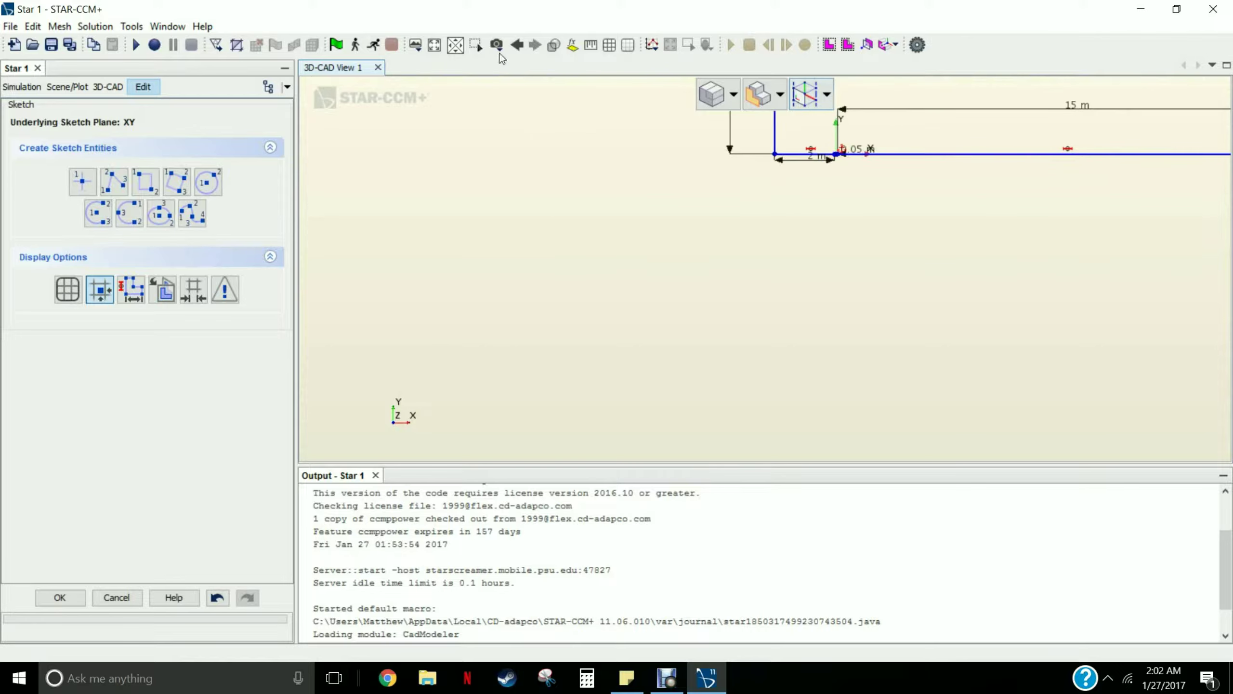
{"action": "left_click", "coordinate": [435, 46]}
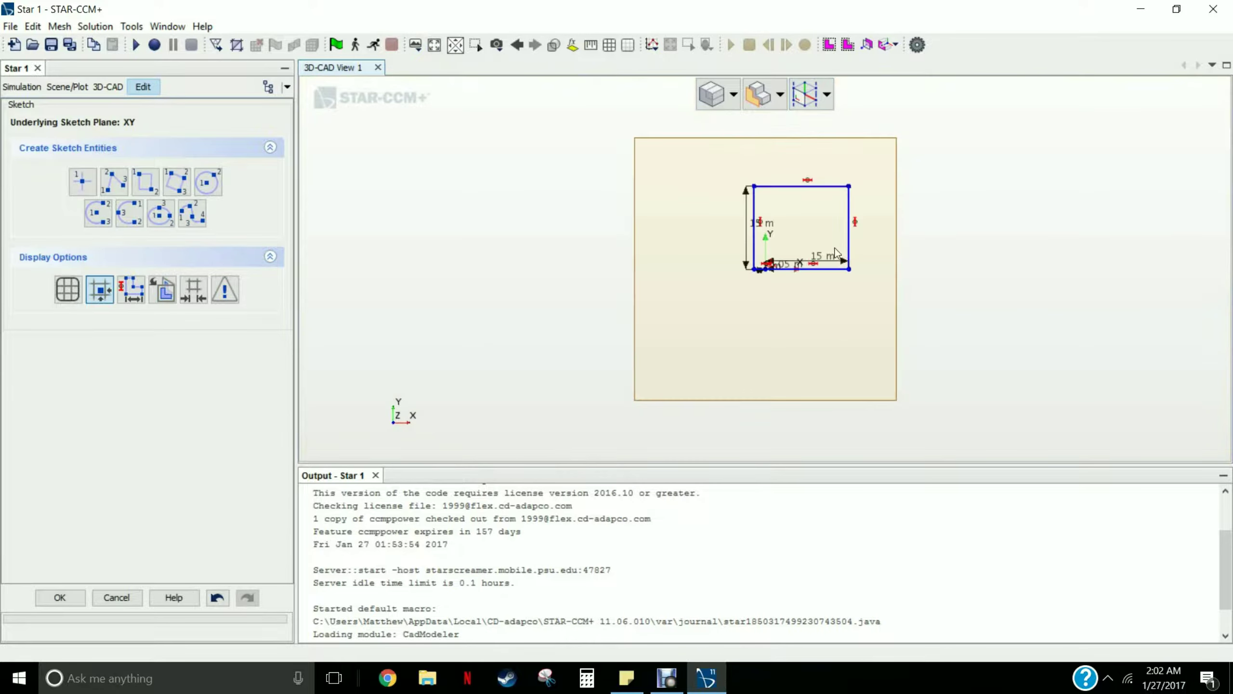
{"action": "scroll", "coordinate": [788, 221], "scroll_direction": "up", "scroll_amount": 2}
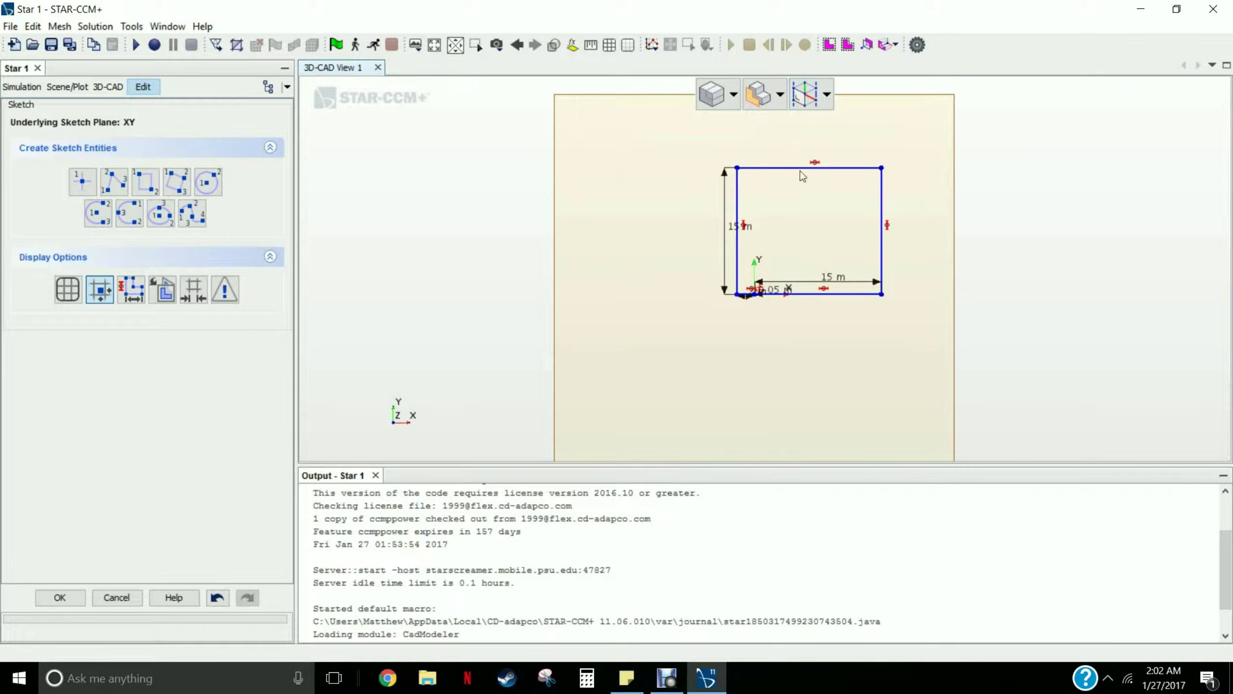
{"action": "left_click", "coordinate": [65, 600]}
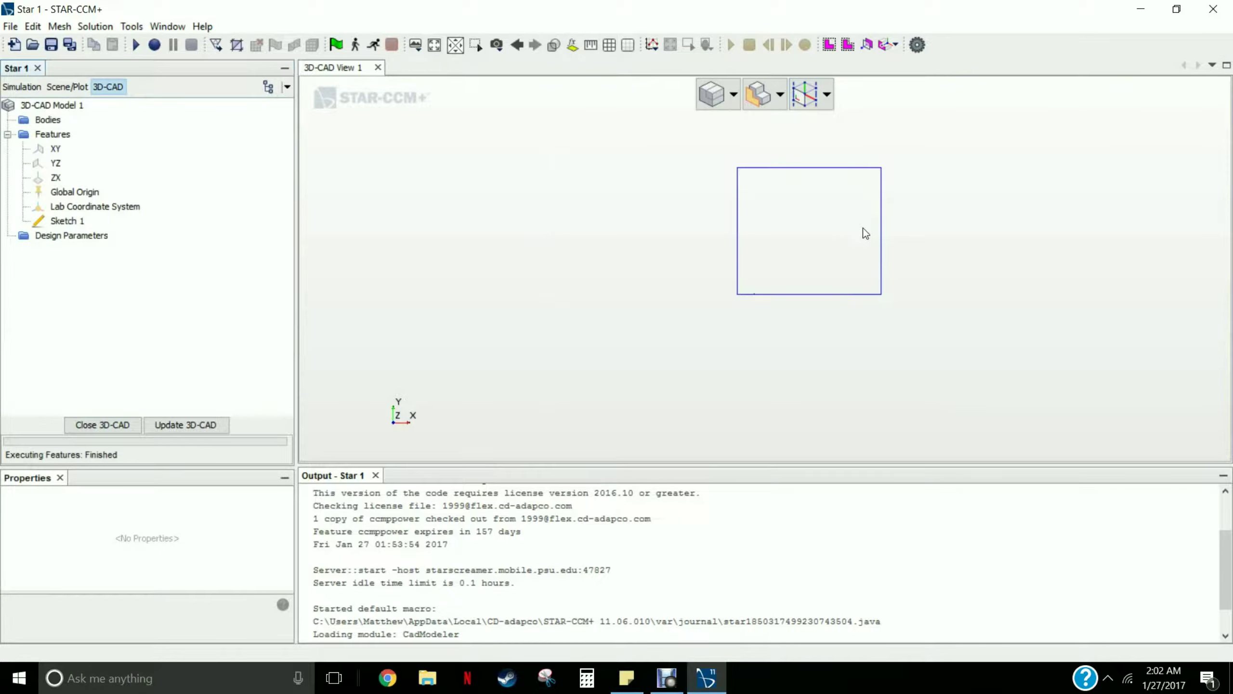
Extrude Sketch 1 as a solid body, one way in the normal direction, by a blind distance of 0.1 m
{"action": "right_click", "coordinate": [63, 220]}
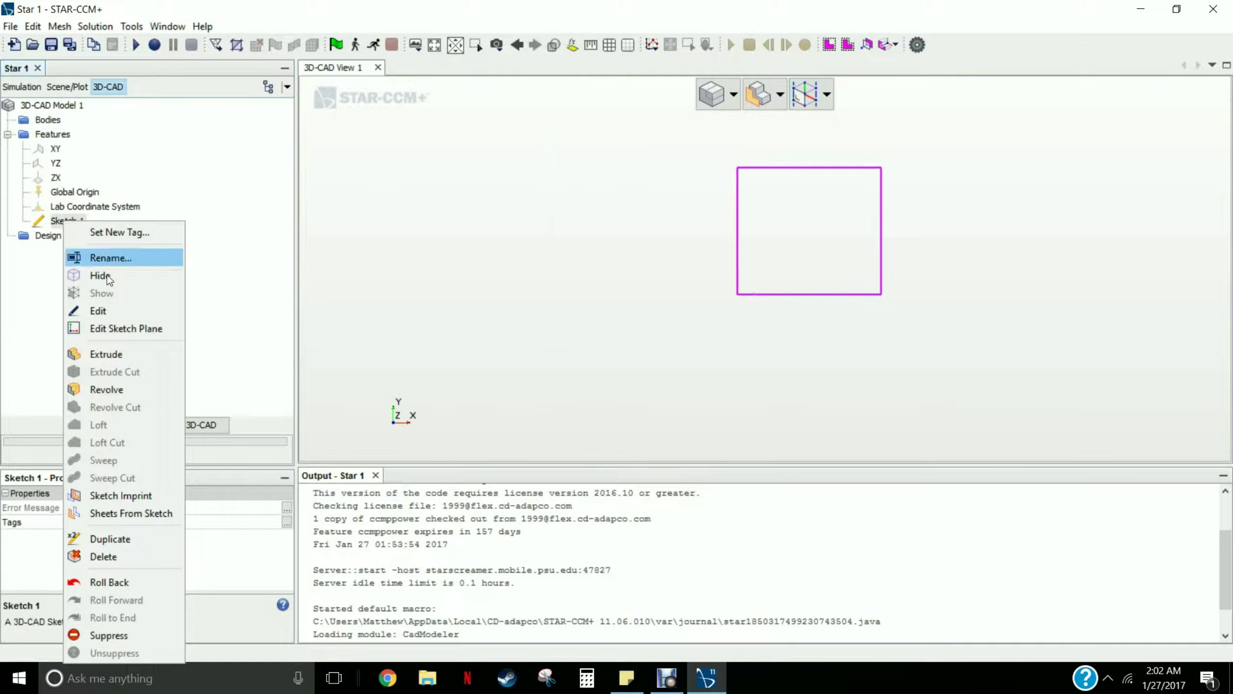
{"action": "left_click", "coordinate": [117, 354]}
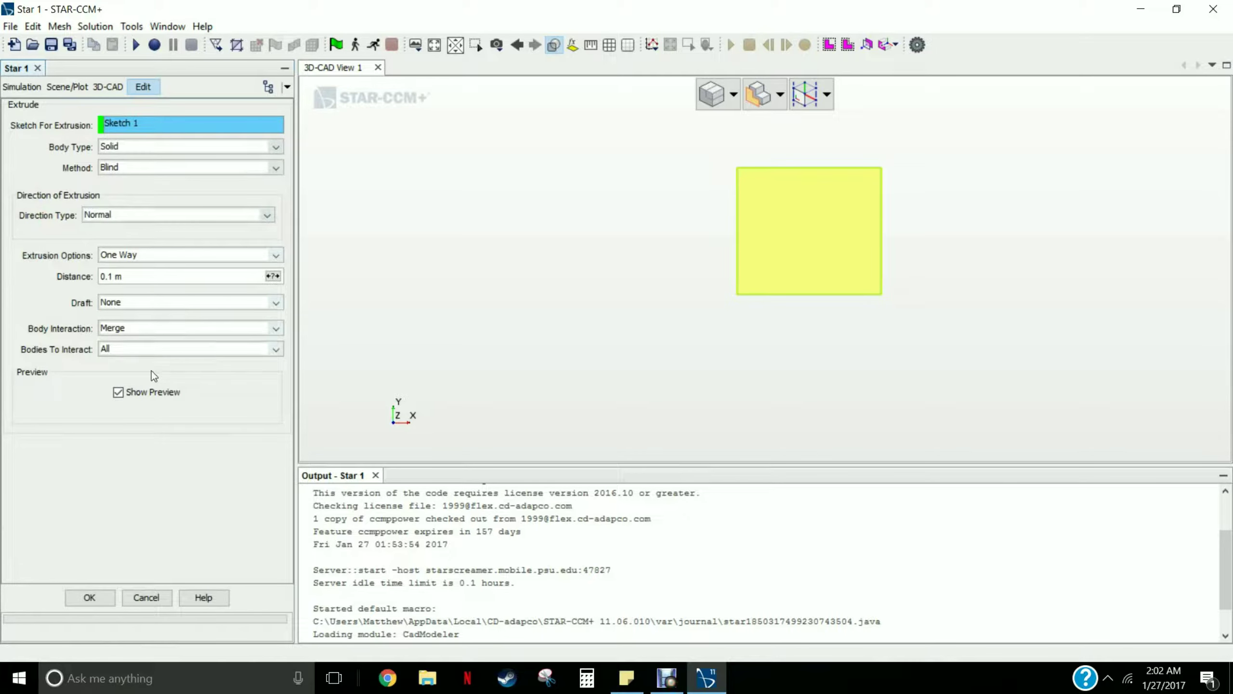
{"action": "left_click", "coordinate": [97, 599]}
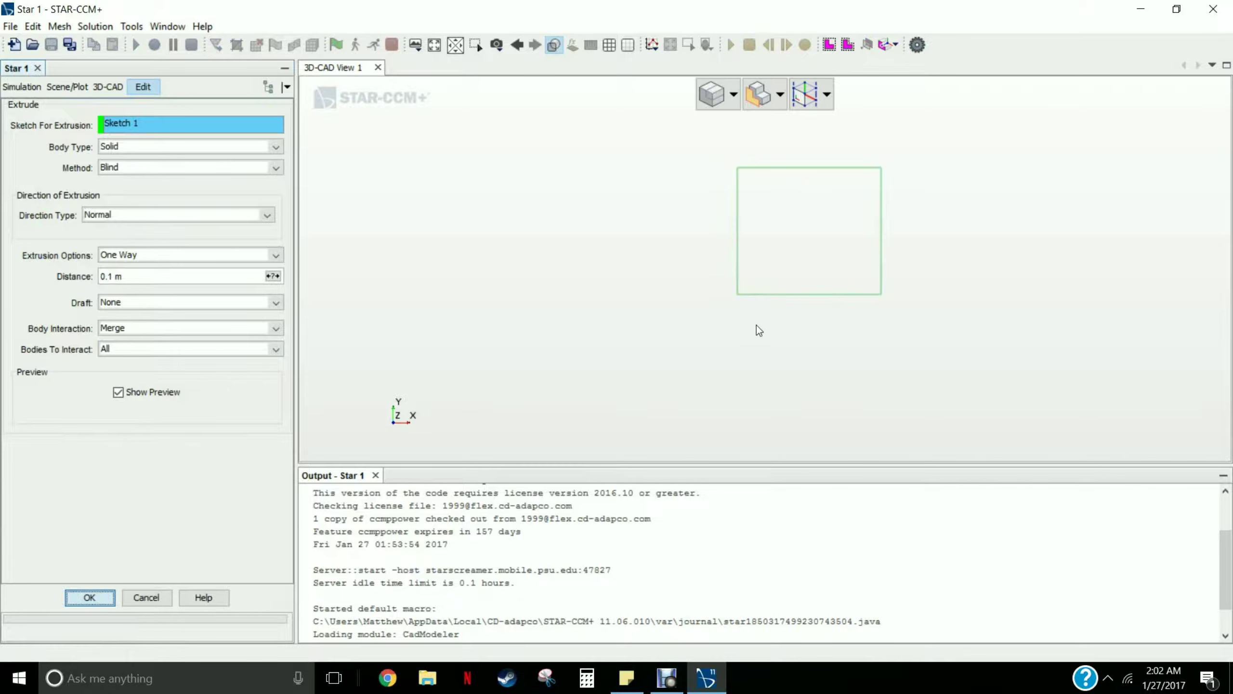
Examine the extruded block from an angle, looking closely at its lower edge around the semicircular cutout
{"action": "left_click_drag", "start_coordinate": [780, 224], "coordinate": [738, 262]}
{"action": "scroll", "coordinate": [737, 257], "scroll_direction": "up", "scroll_amount": 4}
{"action": "scroll", "coordinate": [746, 222], "scroll_direction": "down", "scroll_amount": 7}
{"action": "left_click_drag", "start_coordinate": [733, 237], "coordinate": [696, 168]}
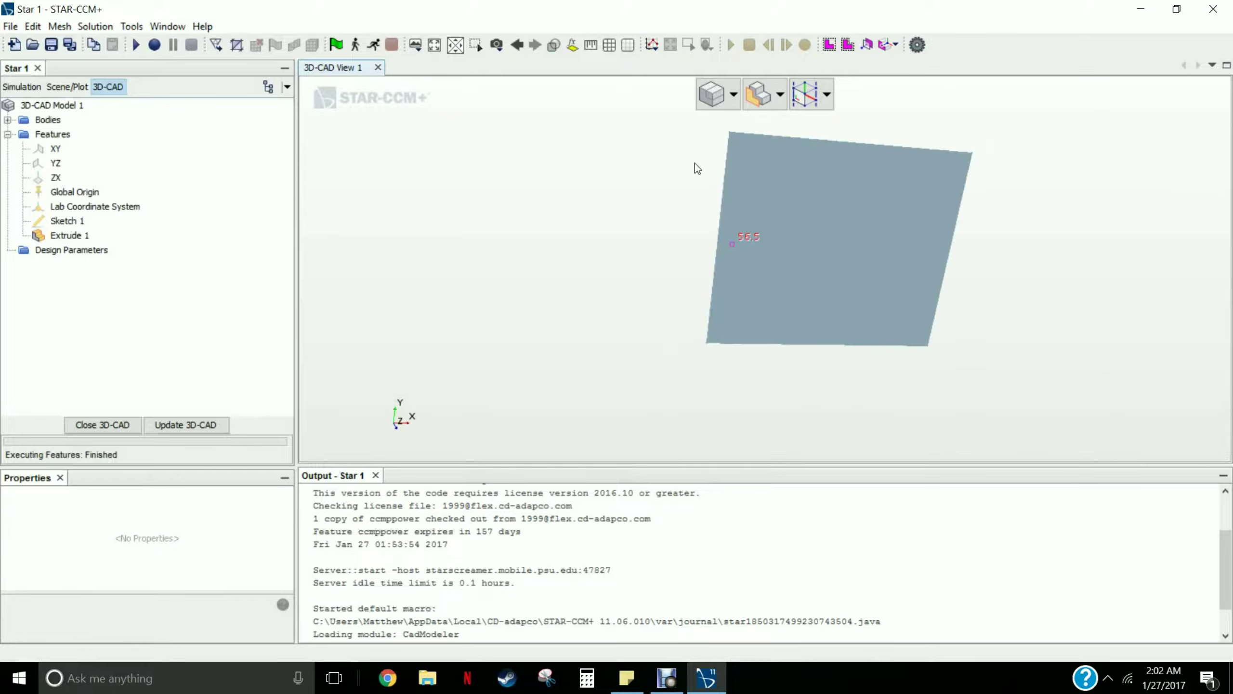
{"action": "scroll", "coordinate": [768, 339], "scroll_direction": "up", "scroll_amount": 5}
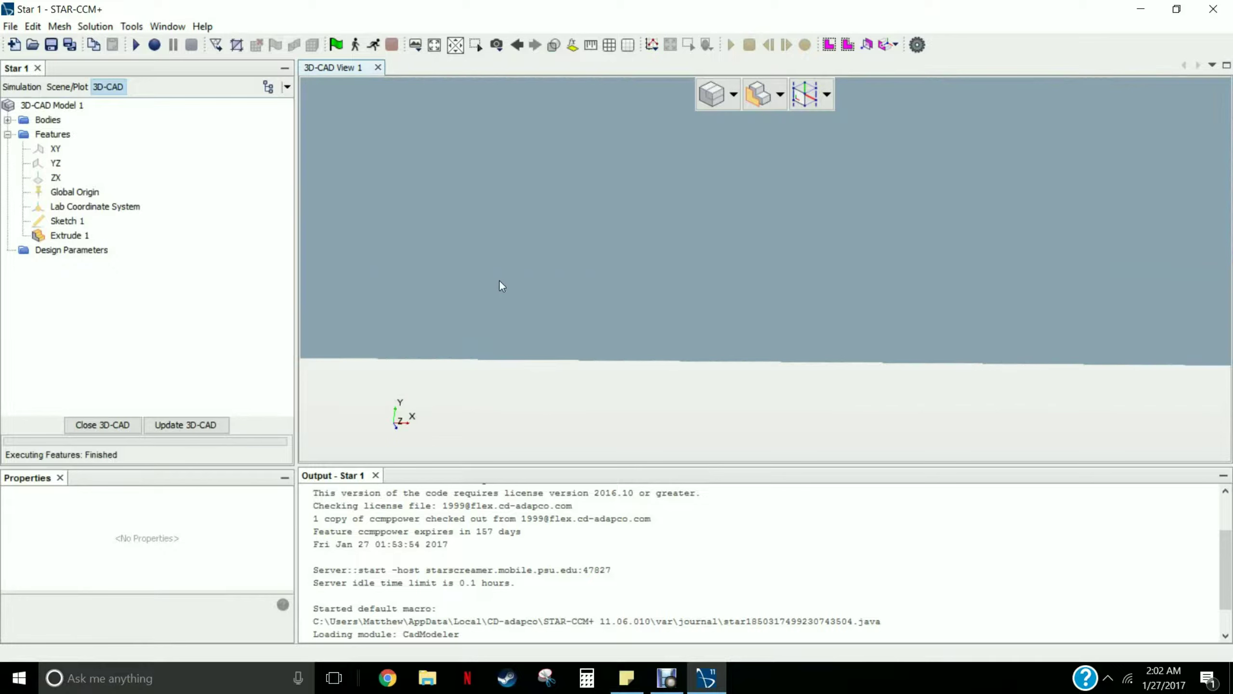
{"action": "scroll", "coordinate": [495, 283], "scroll_direction": "down", "scroll_amount": 3}
{"action": "scroll", "coordinate": [383, 311], "scroll_direction": "up", "scroll_amount": 3}
{"action": "scroll", "coordinate": [386, 313], "scroll_direction": "down", "scroll_amount": 2}
{"action": "scroll", "coordinate": [393, 318], "scroll_direction": "down", "scroll_amount": 2}
{"action": "scroll", "coordinate": [393, 176], "scroll_direction": "down", "scroll_amount": 5}
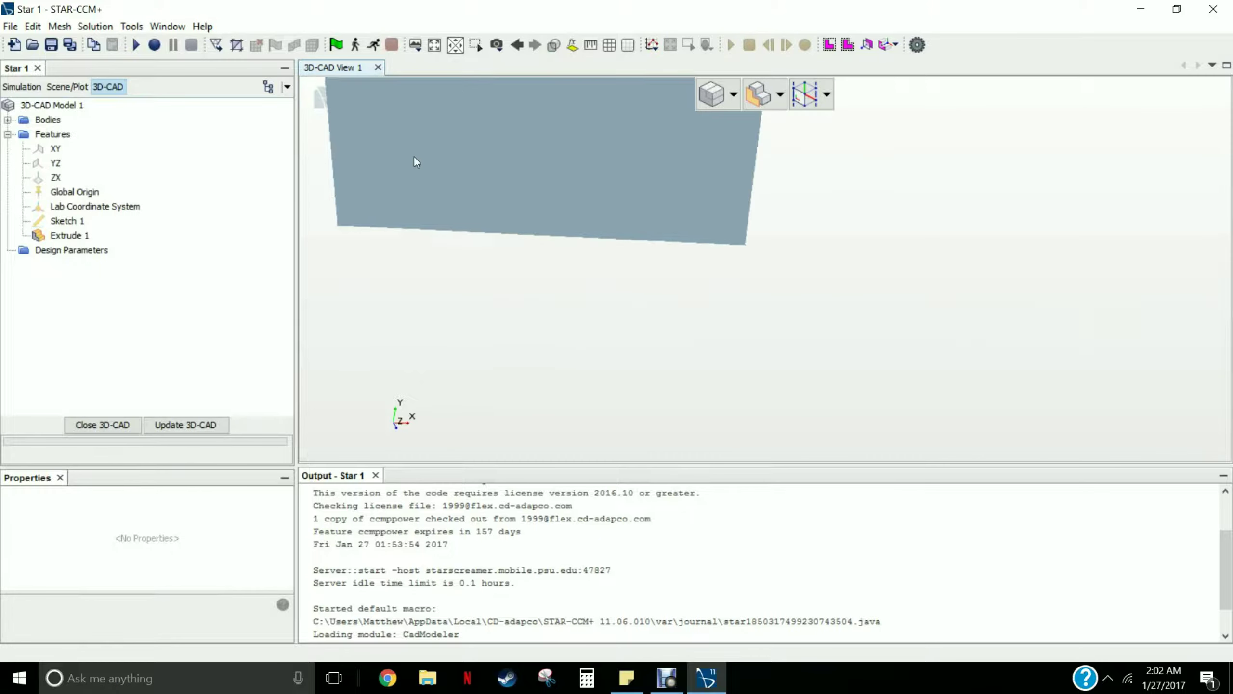
Close the 3D-CAD model and create a new geometry part from Body 1 using the default part creation options
{"action": "left_click", "coordinate": [94, 429]}
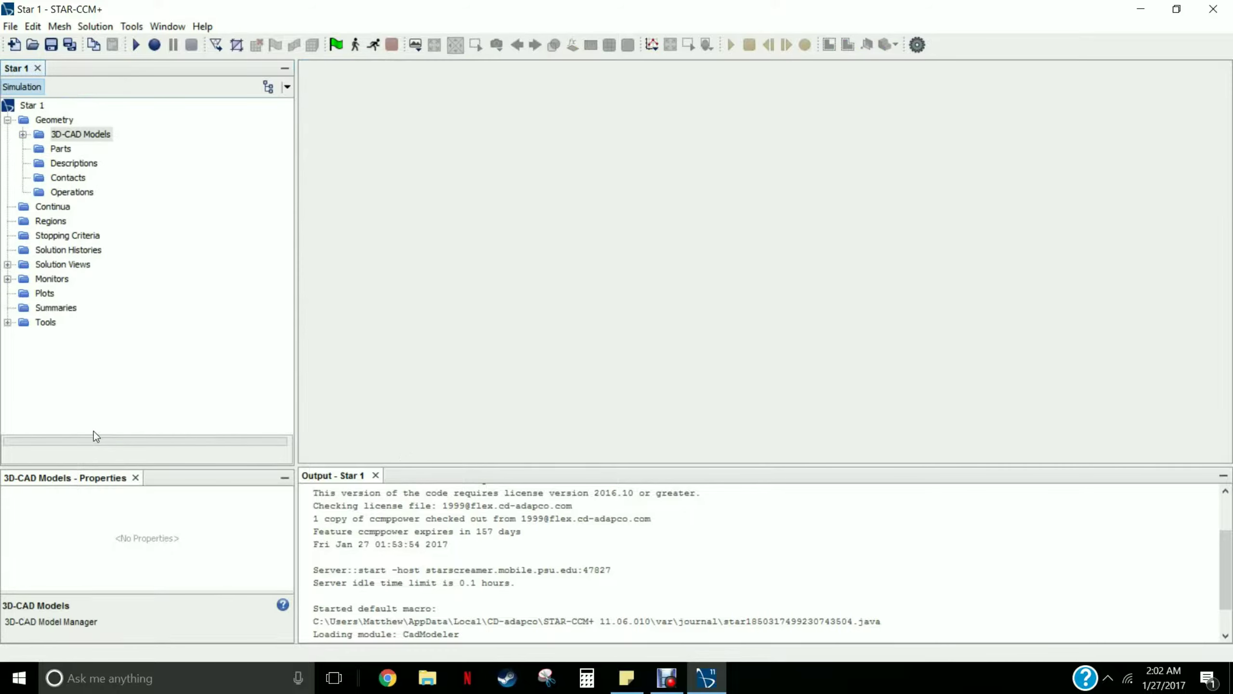
{"action": "left_click", "coordinate": [23, 135]}
{"action": "left_click", "coordinate": [101, 150]}
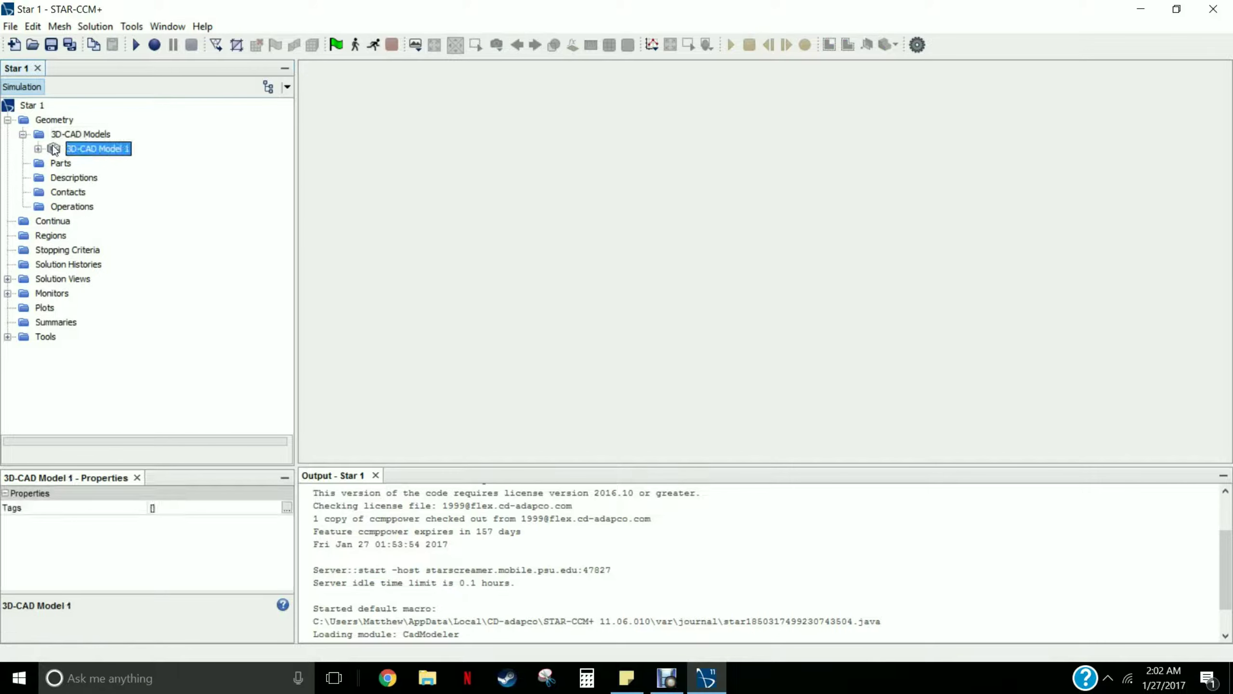
{"action": "left_click", "coordinate": [38, 149]}
{"action": "left_click", "coordinate": [96, 164]}
{"action": "left_click", "coordinate": [54, 163]}
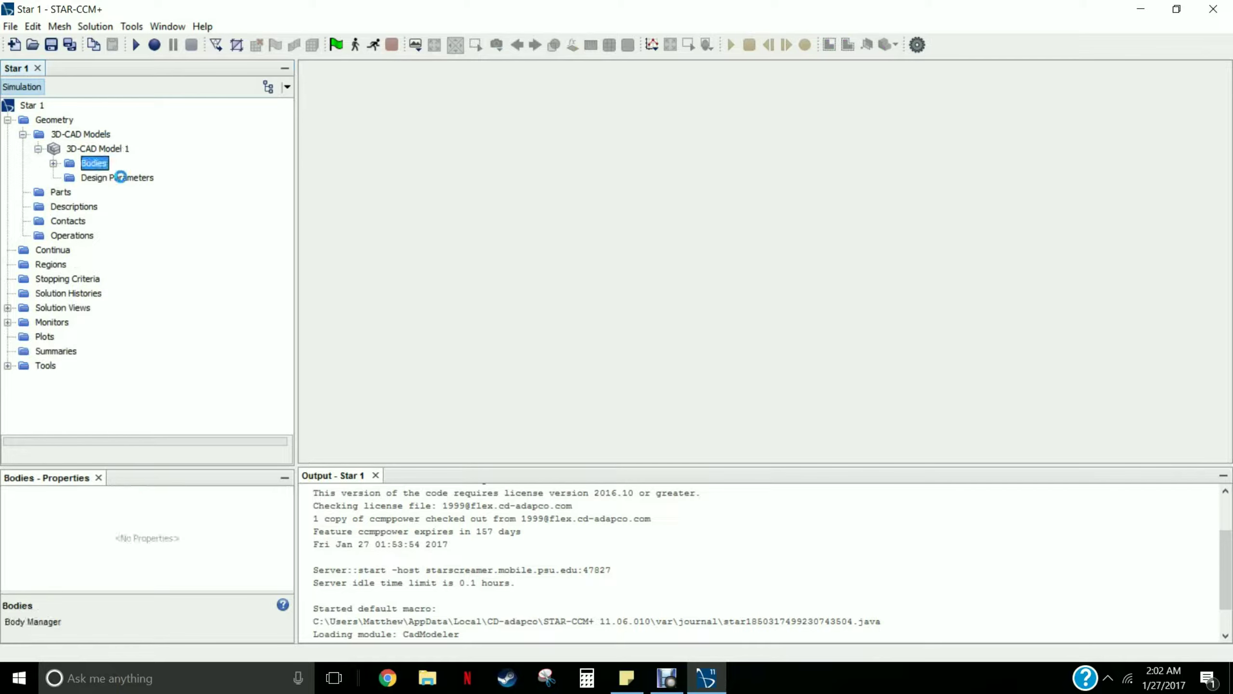
{"action": "left_click", "coordinate": [113, 177]}
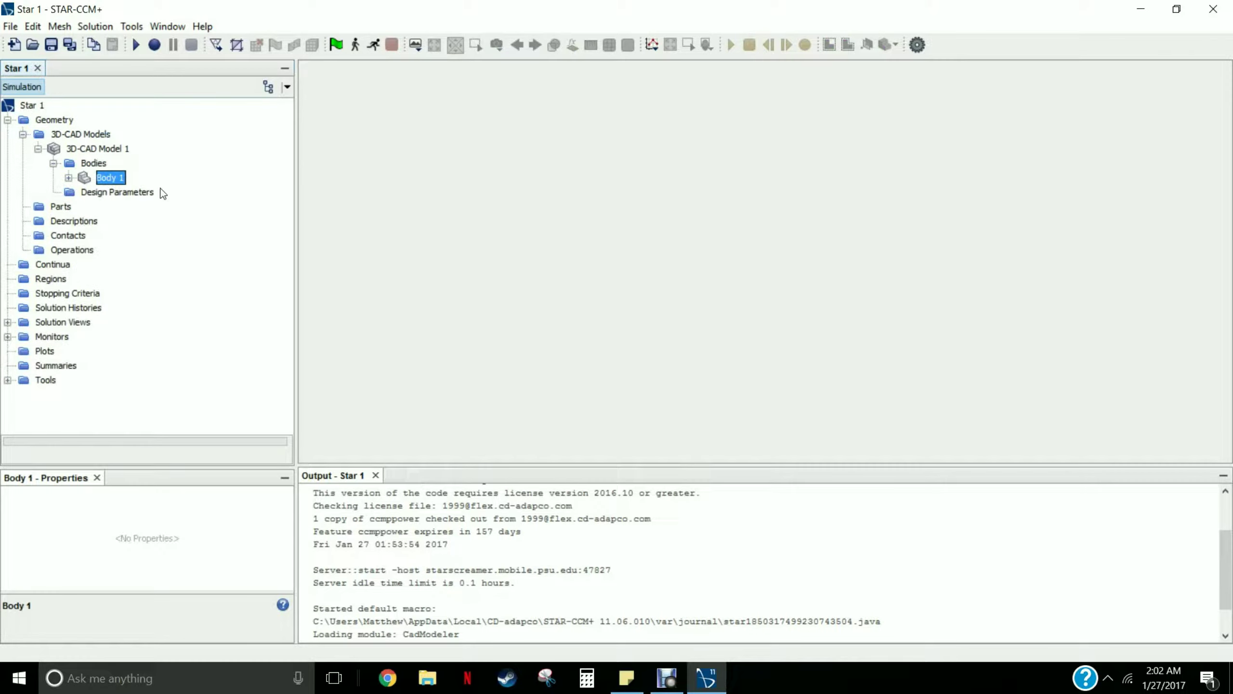
{"action": "right_click", "coordinate": [122, 177]}
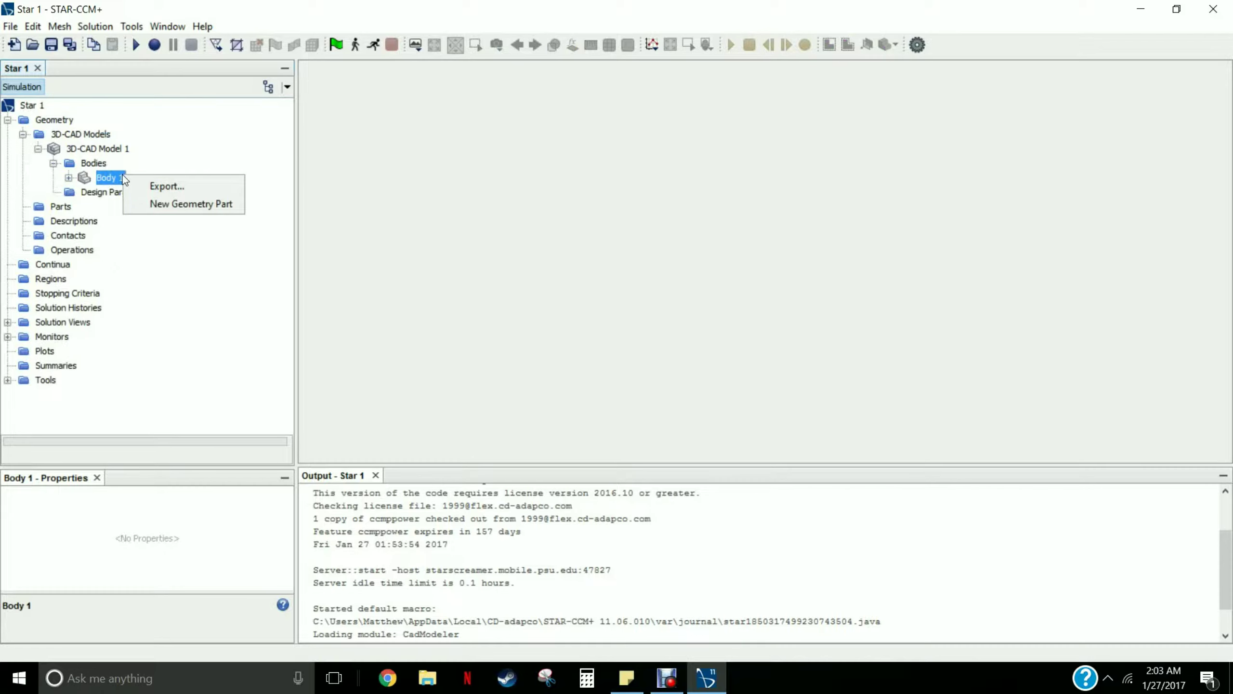
{"action": "left_click", "coordinate": [146, 205]}
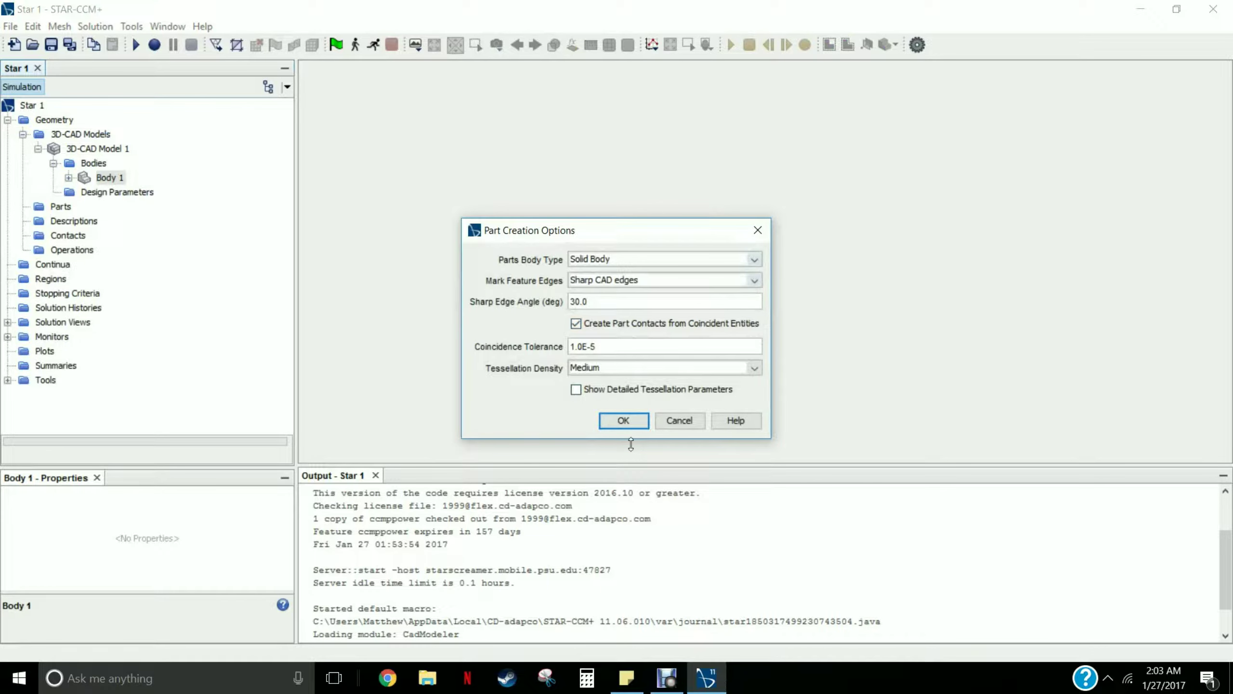
{"action": "left_click", "coordinate": [623, 421]}
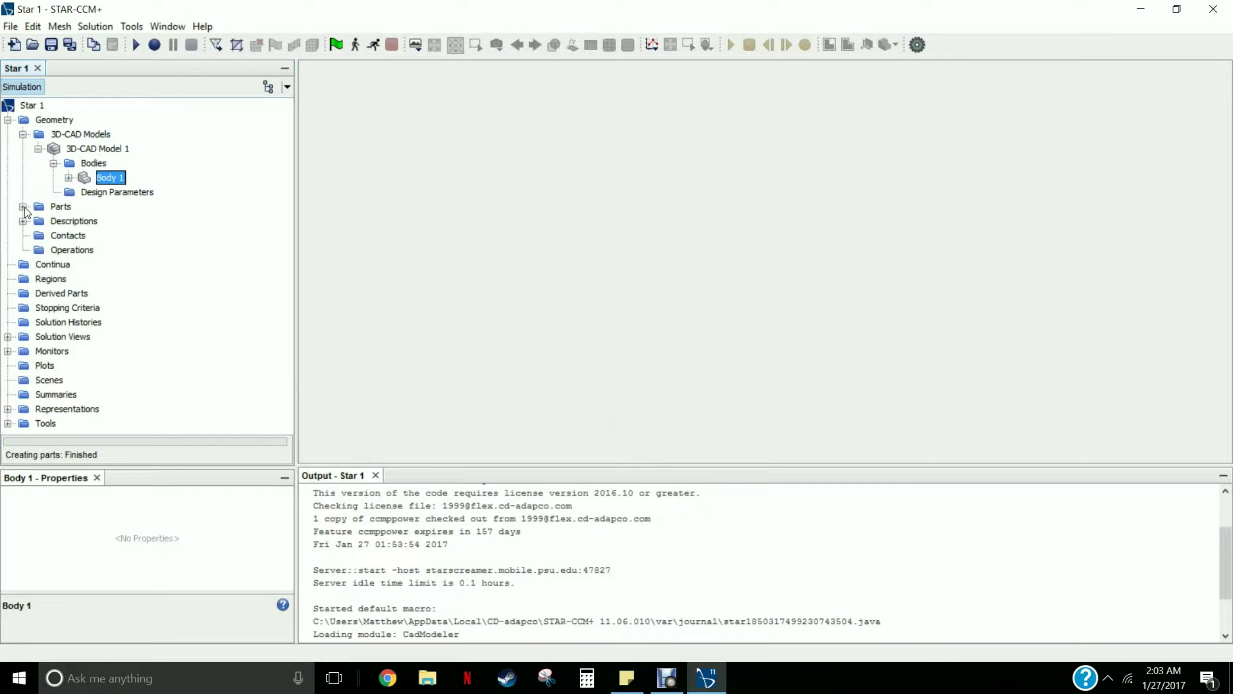
Expand part Body 1 down to its Default surface and create a geometry scene of the part
{"action": "left_click", "coordinate": [22, 207]}
{"action": "left_click", "coordinate": [38, 221]}
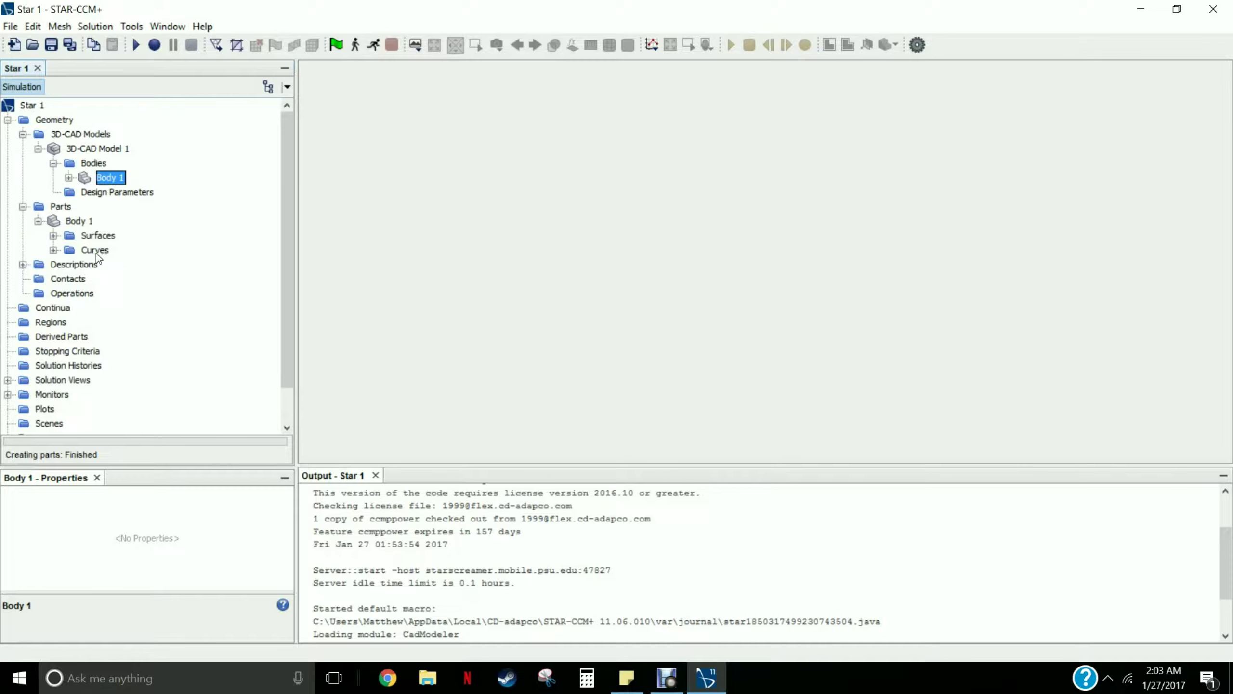
{"action": "left_click", "coordinate": [53, 236]}
{"action": "left_click", "coordinate": [112, 250]}
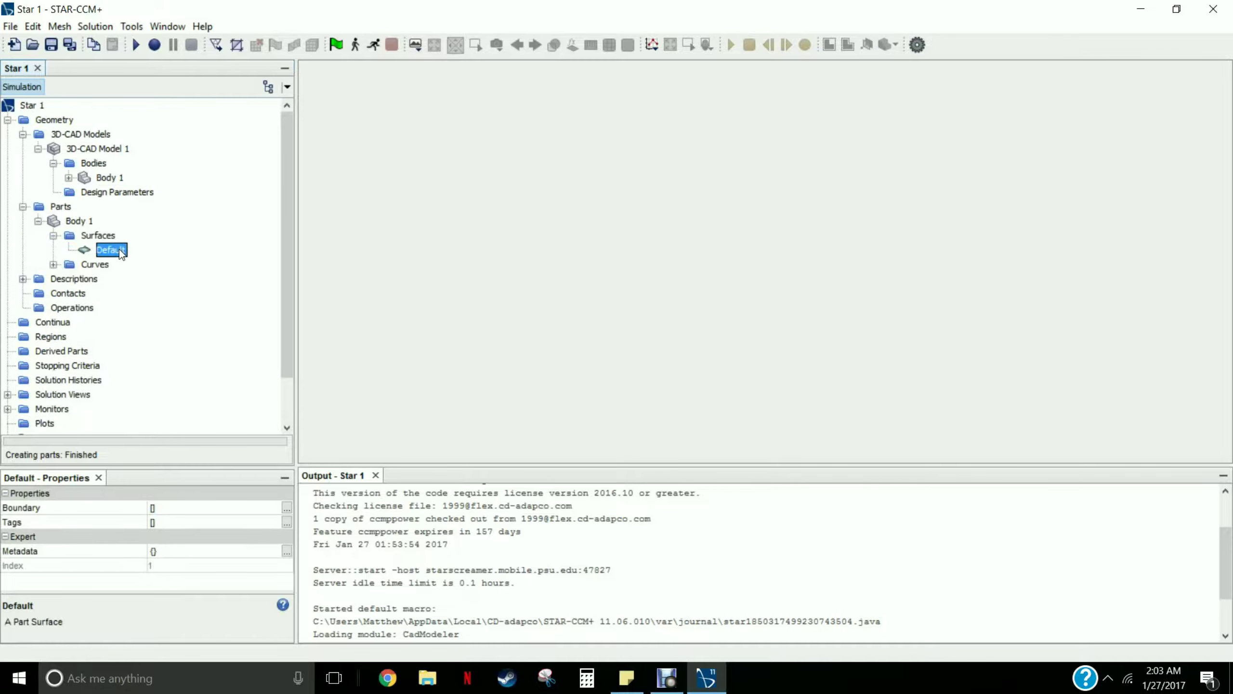
{"action": "left_click", "coordinate": [98, 237]}
{"action": "left_click", "coordinate": [102, 250]}
{"action": "left_click", "coordinate": [414, 46]}
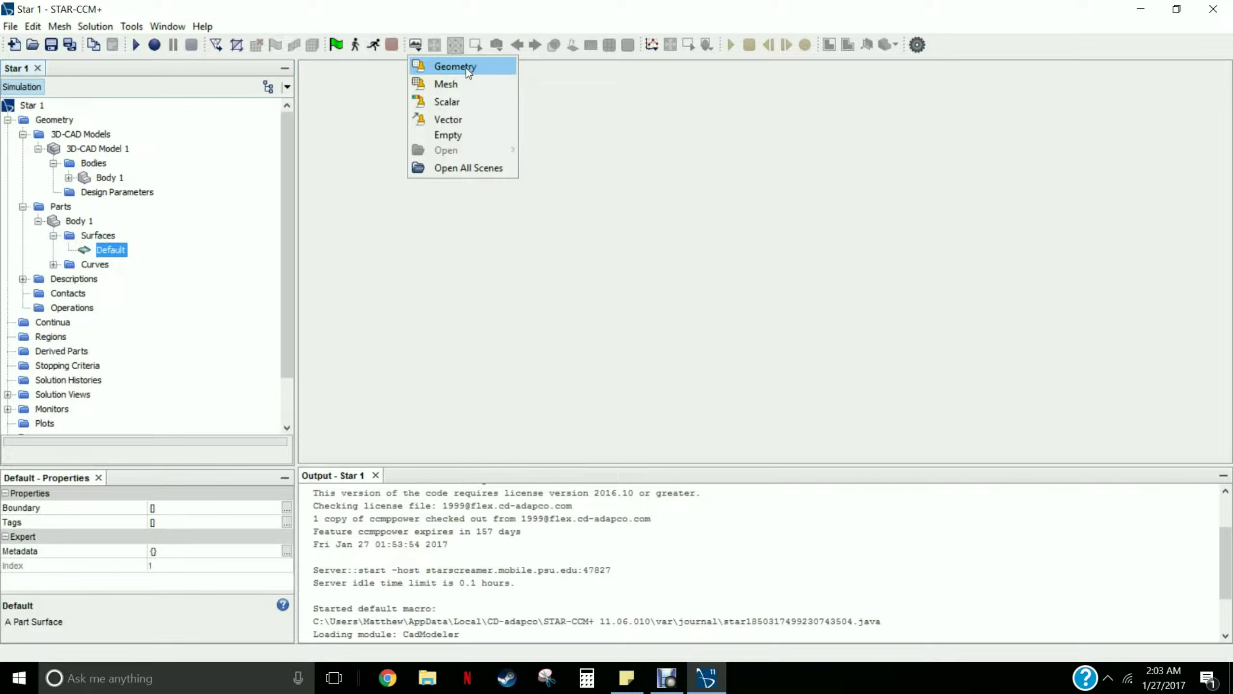
{"action": "left_click", "coordinate": [467, 67]}
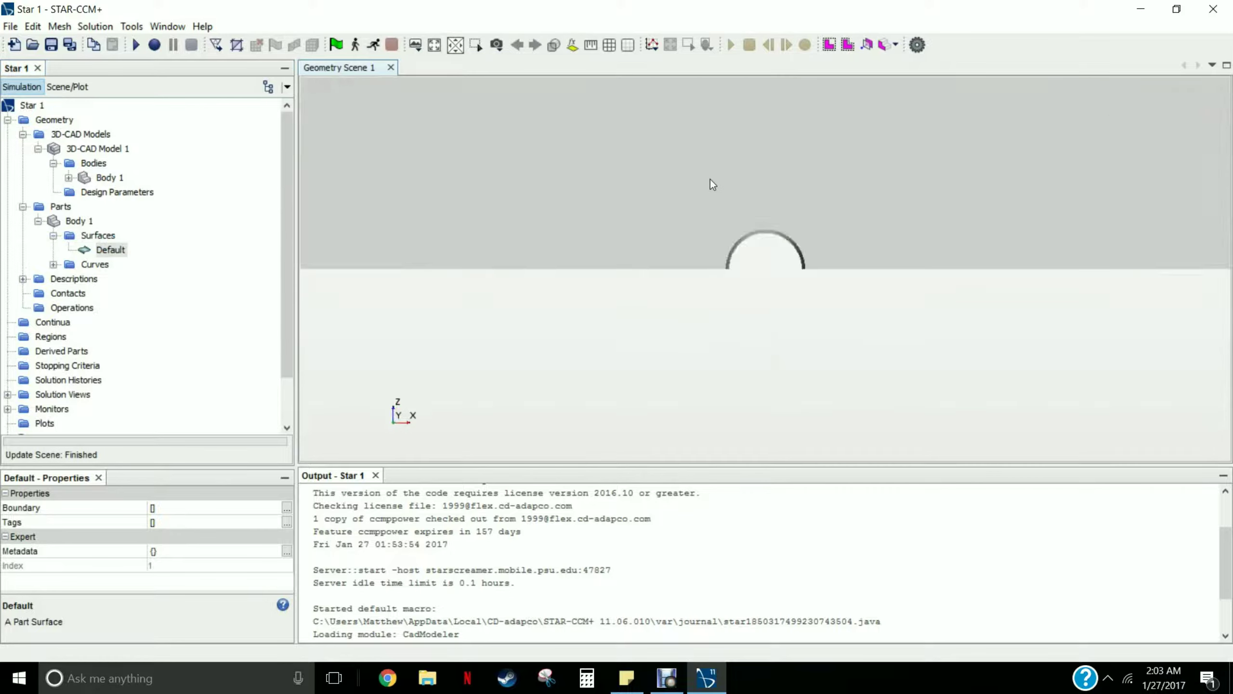
Examine the block in the geometry scene with its Default surface highlighted to see which faces that surface covers
{"action": "left_click_drag", "start_coordinate": [660, 200], "coordinate": [728, 297]}
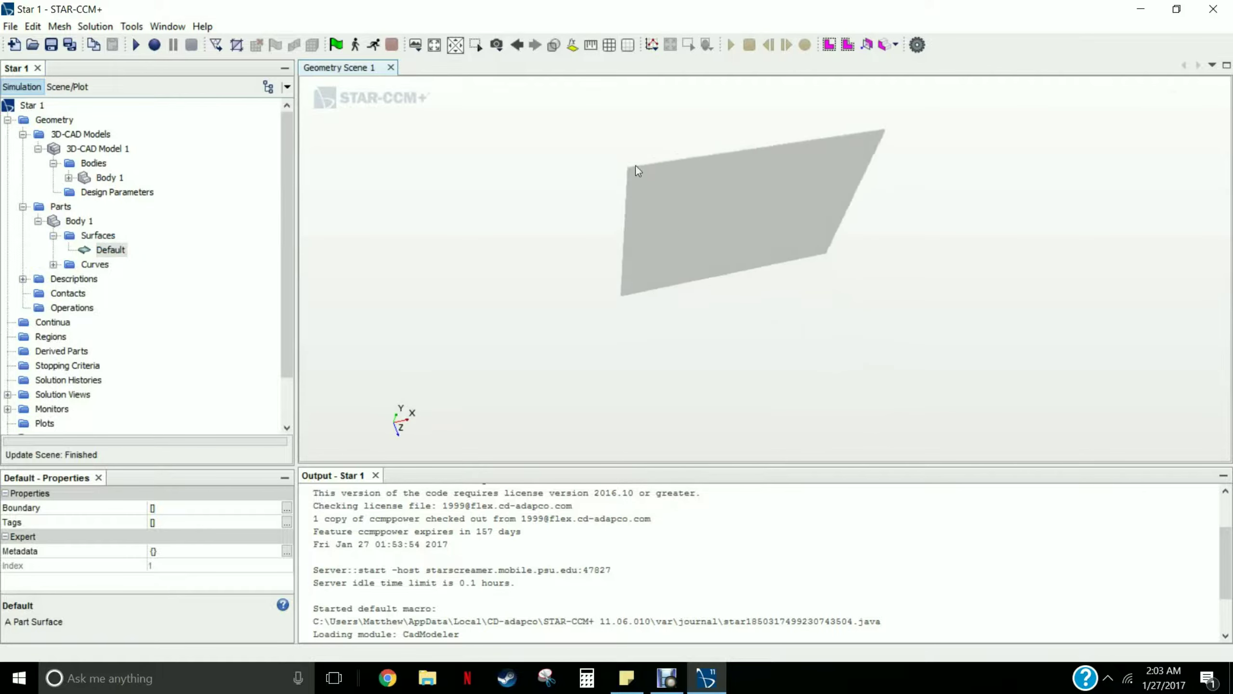
{"action": "scroll", "coordinate": [632, 162], "scroll_direction": "up", "scroll_amount": 8}
{"action": "scroll", "coordinate": [615, 156], "scroll_direction": "down", "scroll_amount": 3}
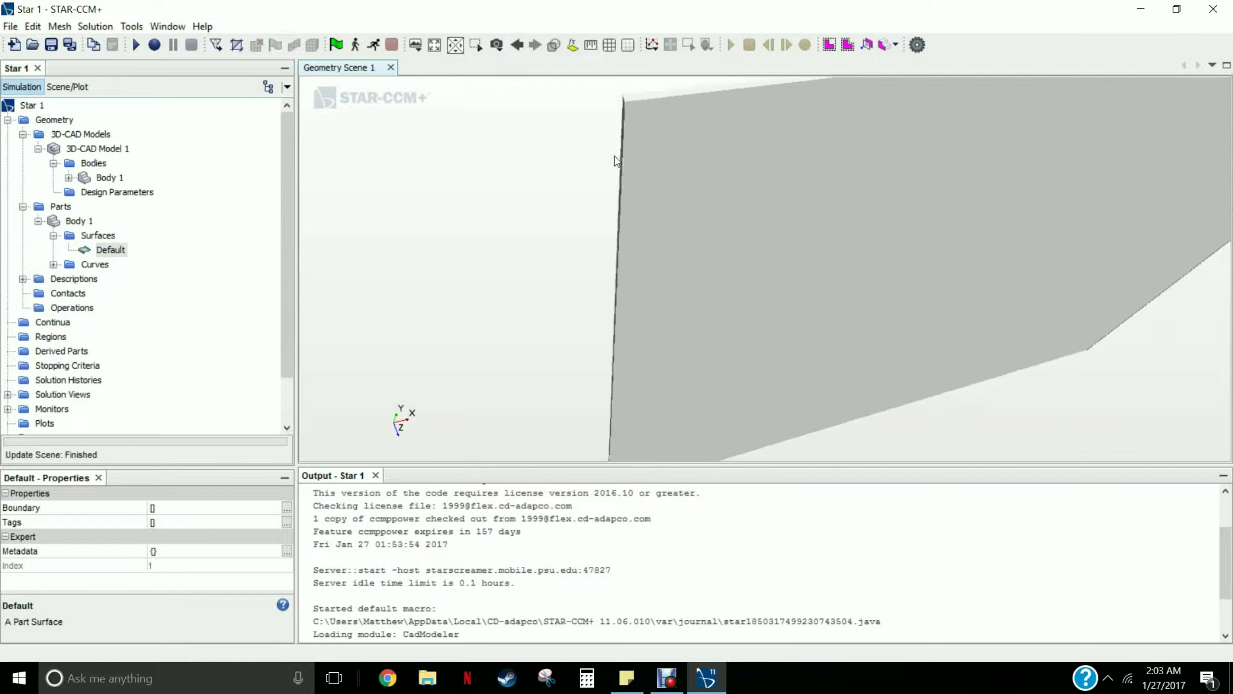
{"action": "left_click", "coordinate": [106, 250]}
{"action": "left_click", "coordinate": [103, 238]}
{"action": "left_click", "coordinate": [111, 252]}
{"action": "left_click_drag", "start_coordinate": [628, 115], "coordinate": [643, 375]}
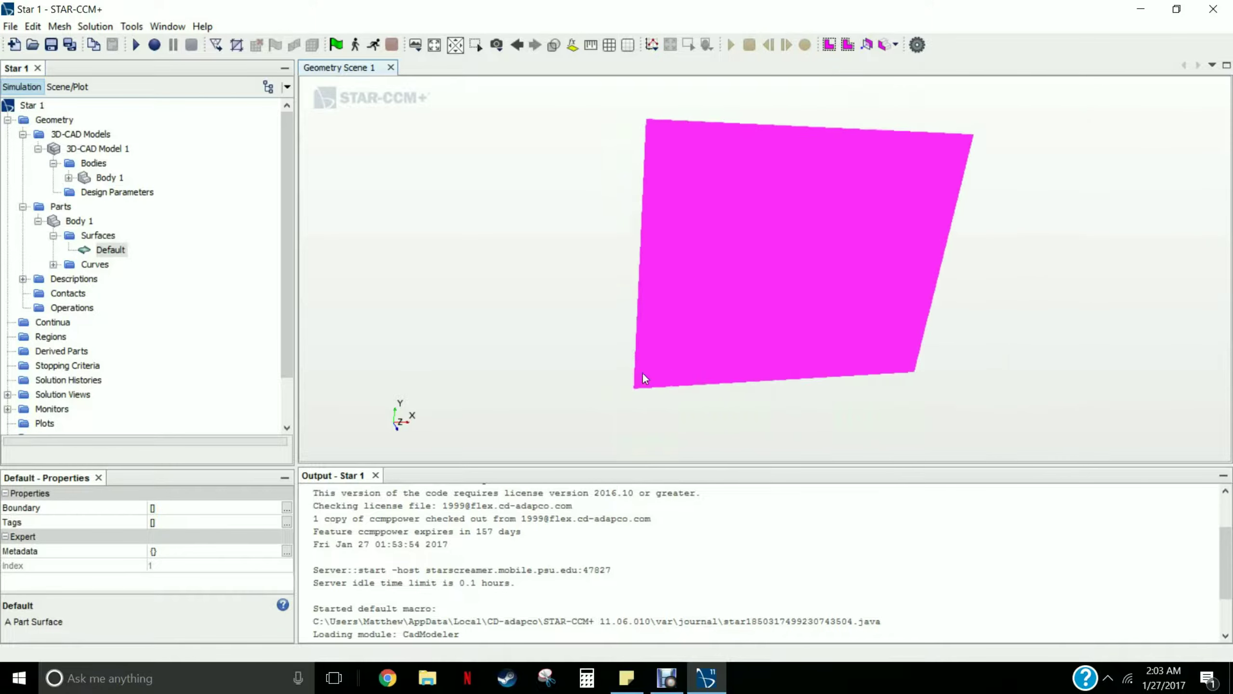
{"action": "scroll", "coordinate": [690, 396], "scroll_direction": "up", "scroll_amount": 5}
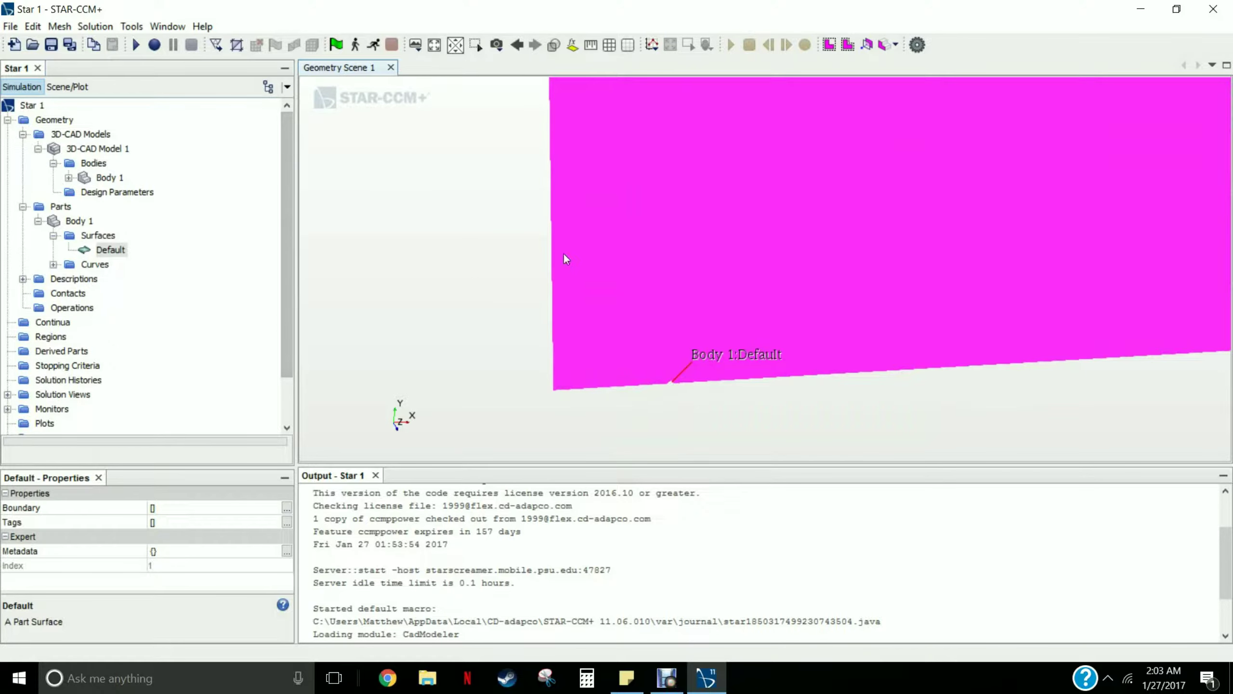
Split Body 1's Default surface by angle, using 45 degrees
{"action": "right_click", "coordinate": [118, 251]}
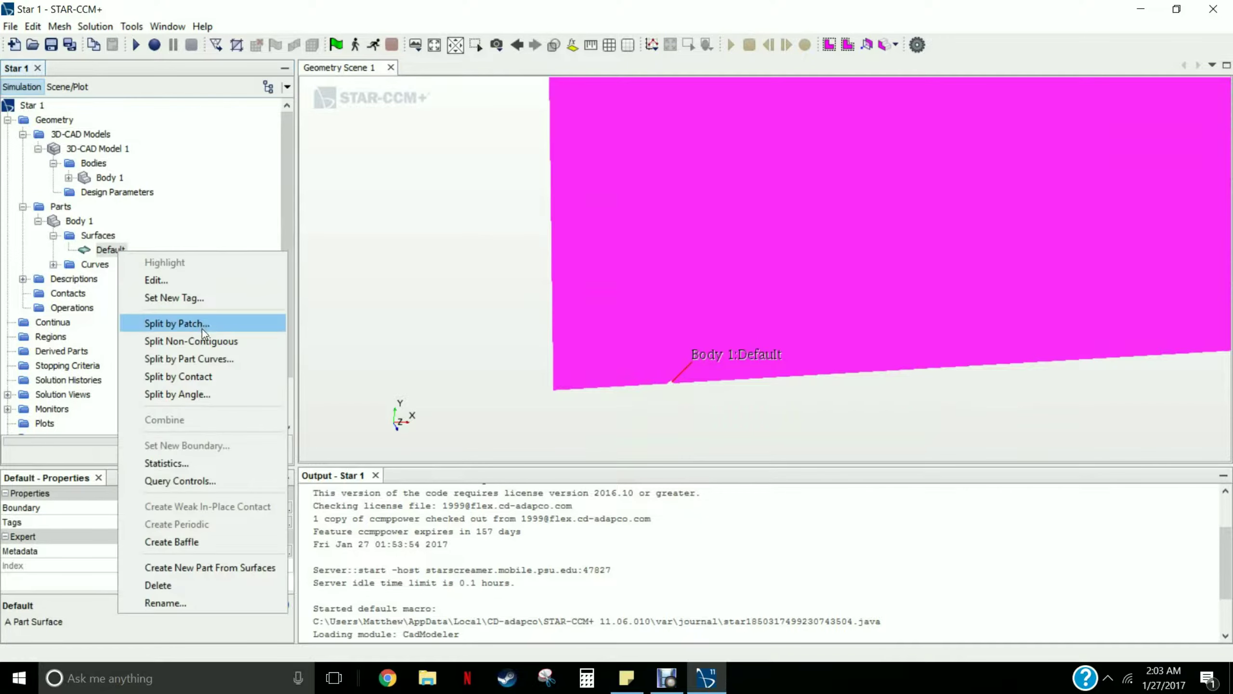
{"action": "left_click", "coordinate": [196, 392]}
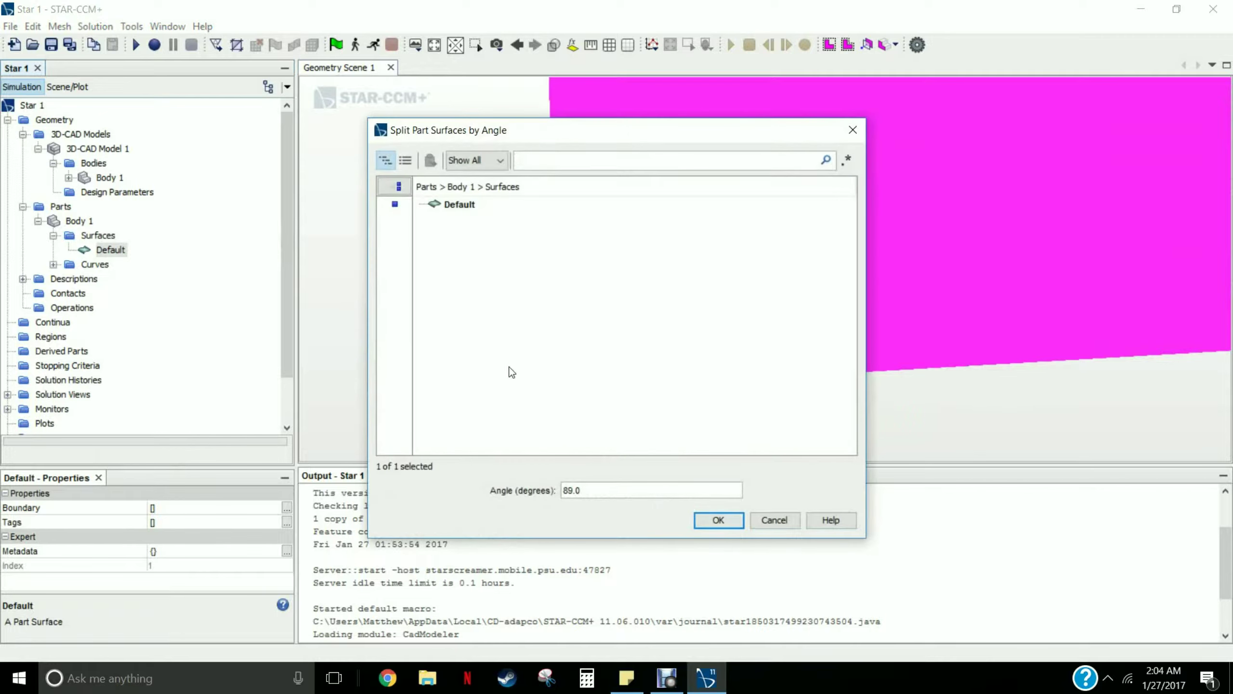
{"action": "left_click", "coordinate": [592, 489]}
{"action": "left_click_drag", "start_coordinate": [603, 491], "coordinate": [516, 492]}
{"action": "type", "text": "45"}
{"action": "left_click", "coordinate": [711, 524]}
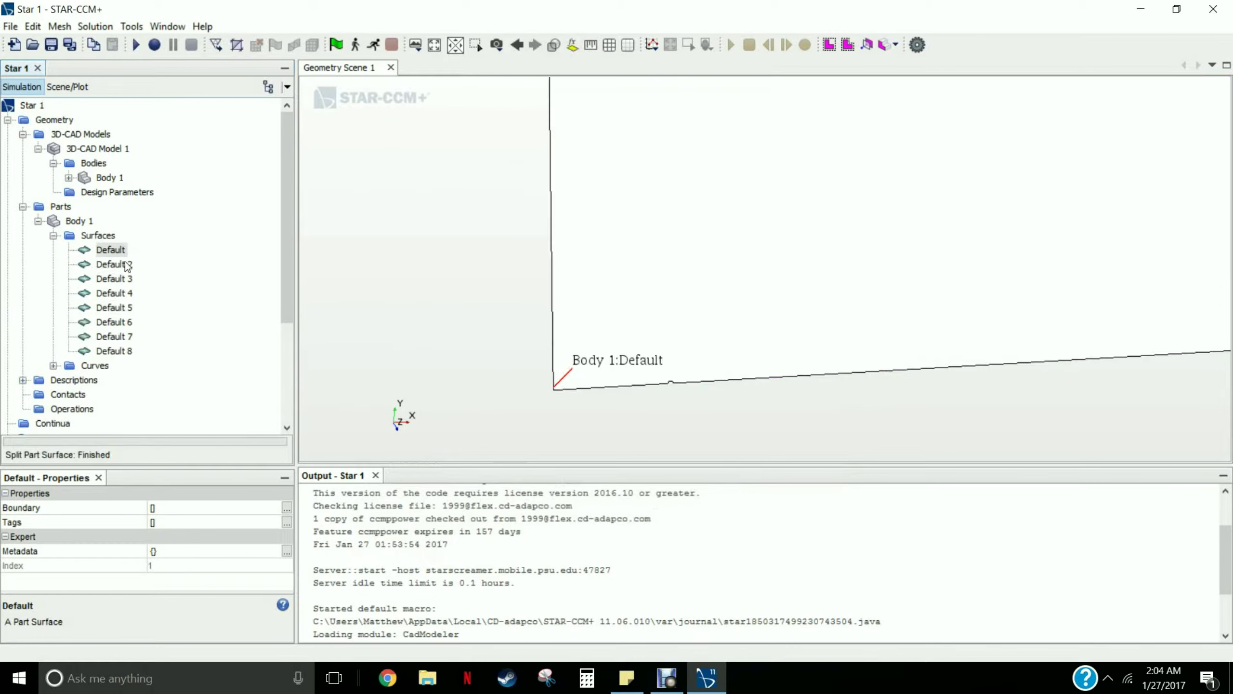
Highlight the split surfaces Default 2 through Default 8 one after another to identify which face of the block each one is
{"action": "left_click", "coordinate": [121, 268]}
{"action": "left_click", "coordinate": [121, 279]}
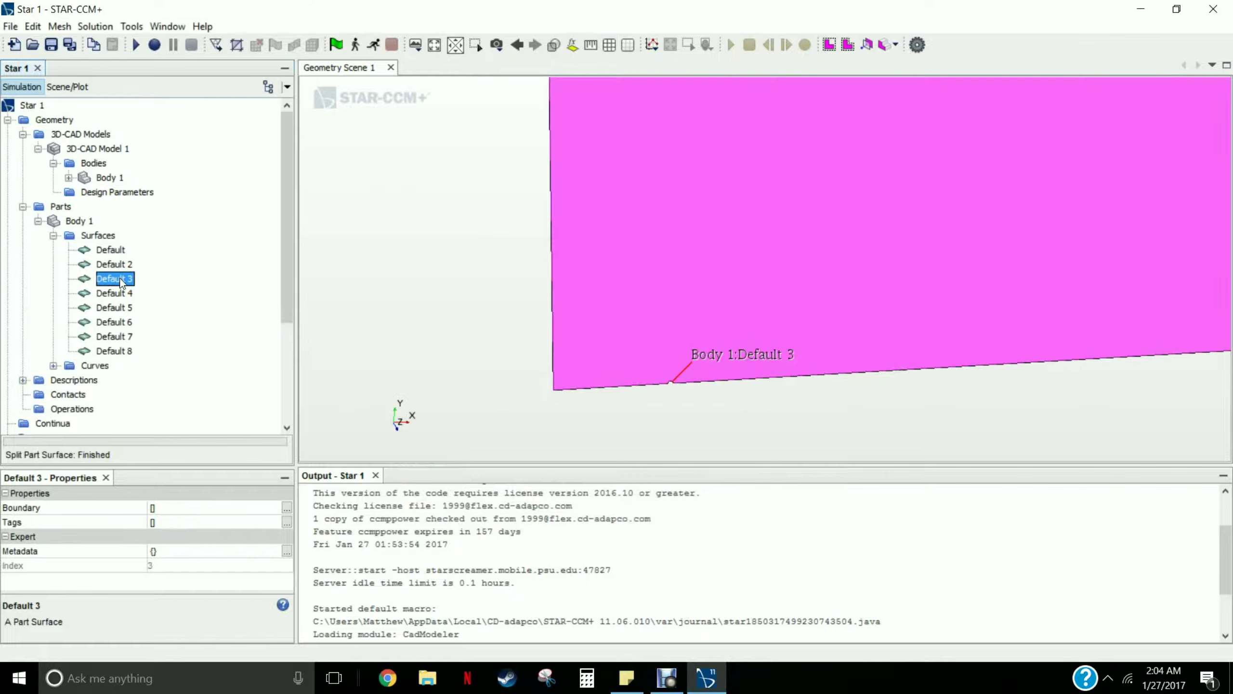
{"action": "left_click", "coordinate": [121, 294]}
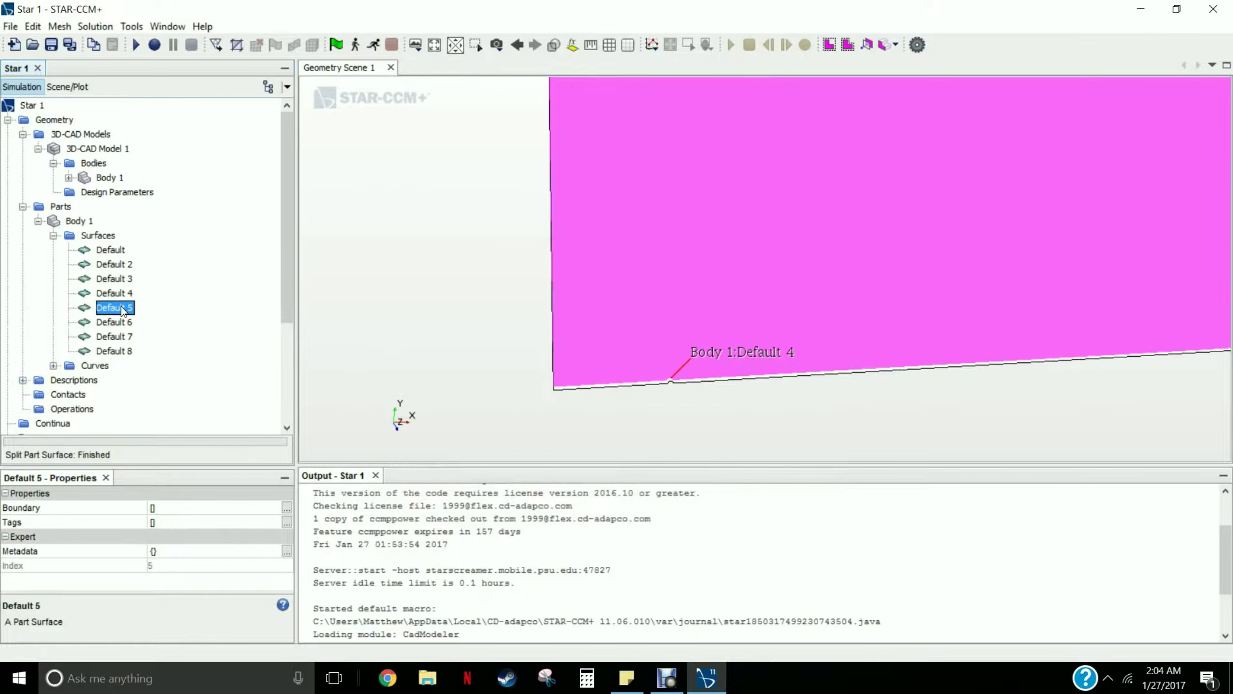
{"action": "left_click", "coordinate": [122, 309]}
{"action": "left_click", "coordinate": [122, 324]}
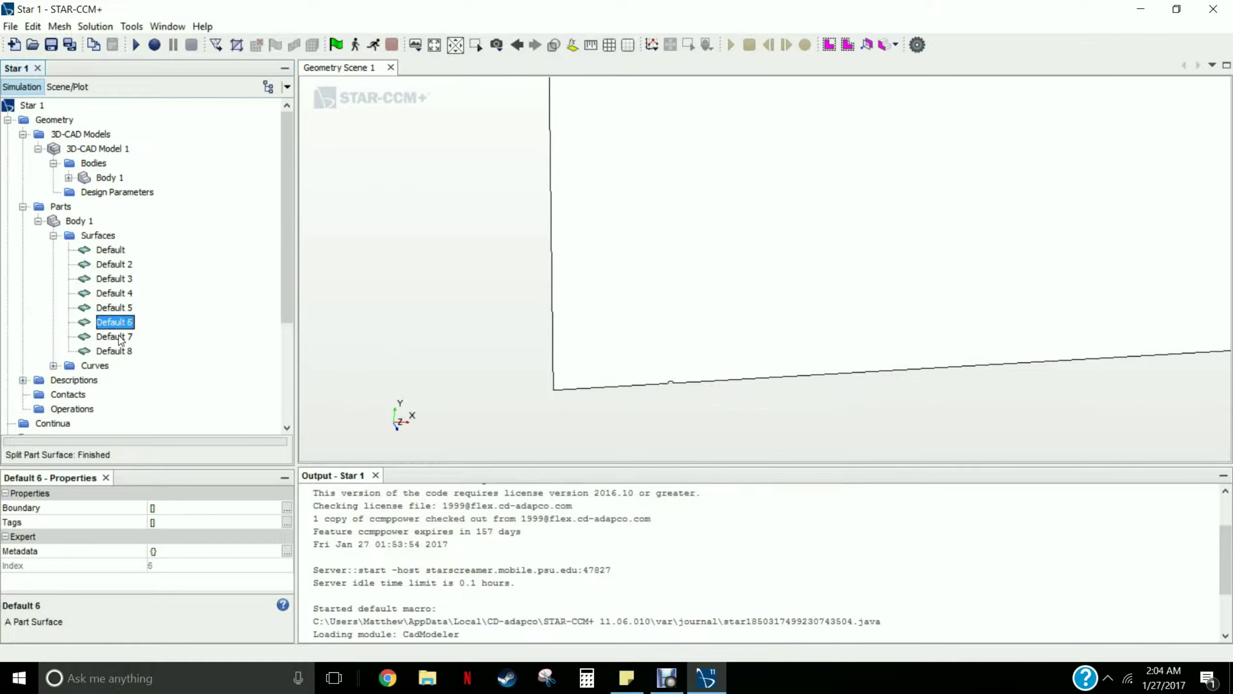
{"action": "left_click", "coordinate": [122, 337]}
{"action": "left_click", "coordinate": [118, 353]}
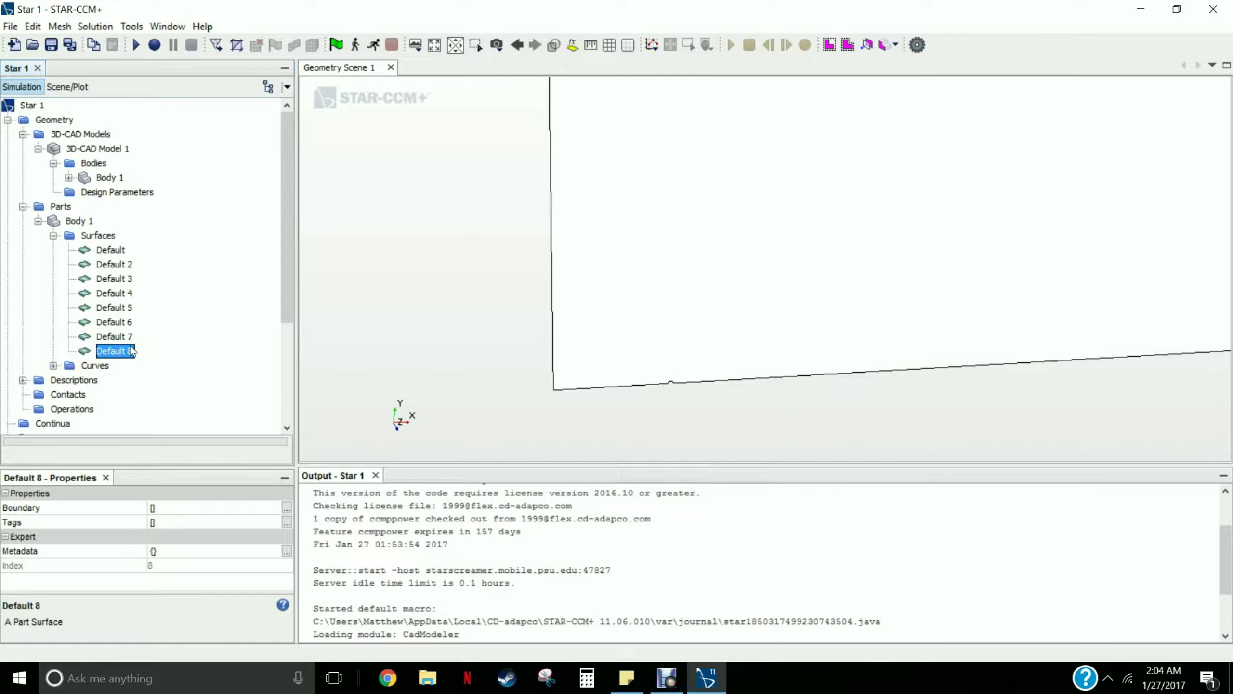
{"action": "scroll", "coordinate": [660, 248], "scroll_direction": "down", "scroll_amount": 3}
{"action": "scroll", "coordinate": [658, 247], "scroll_direction": "down", "scroll_amount": 2}
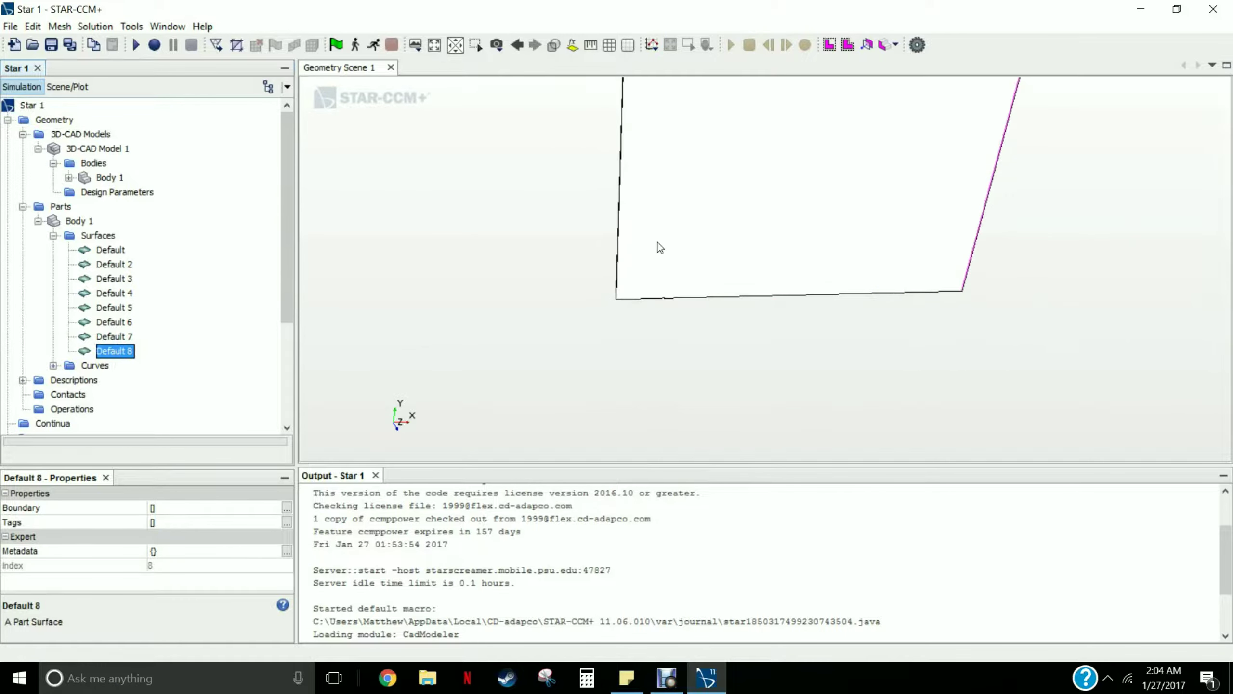
{"action": "scroll", "coordinate": [717, 167], "scroll_direction": "down", "scroll_amount": 1}
{"action": "scroll", "coordinate": [719, 156], "scroll_direction": "down", "scroll_amount": 1}
{"action": "scroll", "coordinate": [733, 97], "scroll_direction": "up", "scroll_amount": 5}
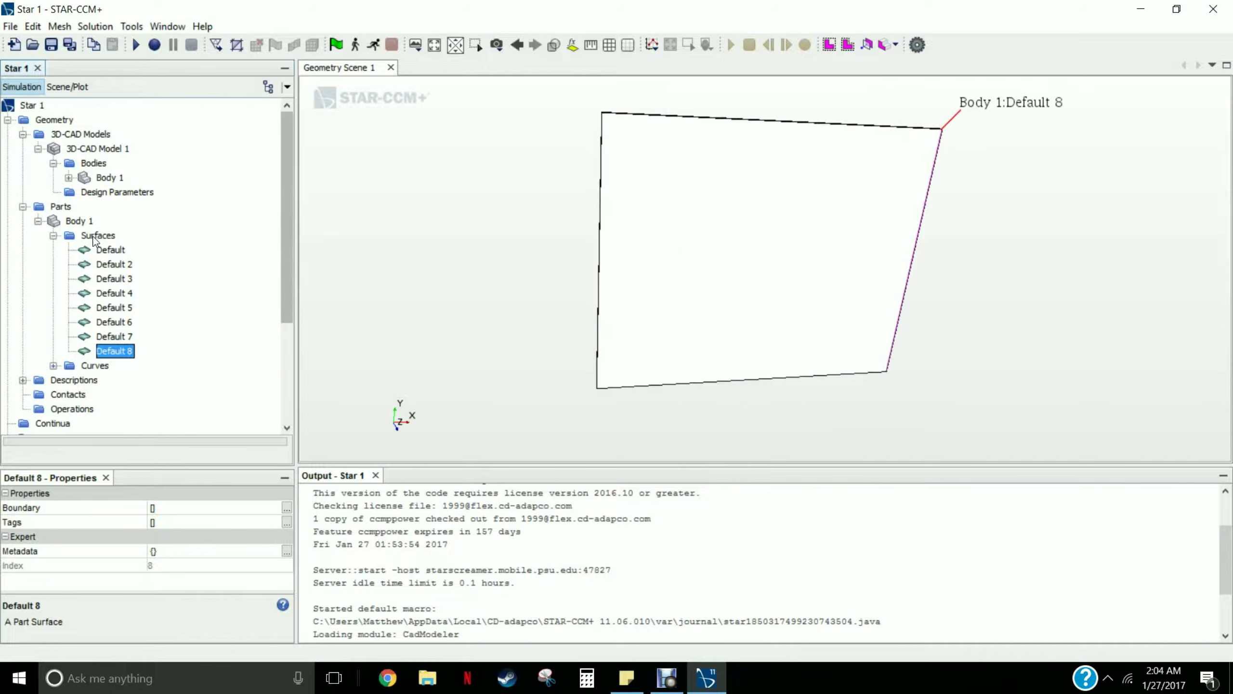
Rename the surface Default, the narrow vertical face at the low-X end nearest the semicircular cutout, to Inlet
{"action": "right_click", "coordinate": [108, 250]}
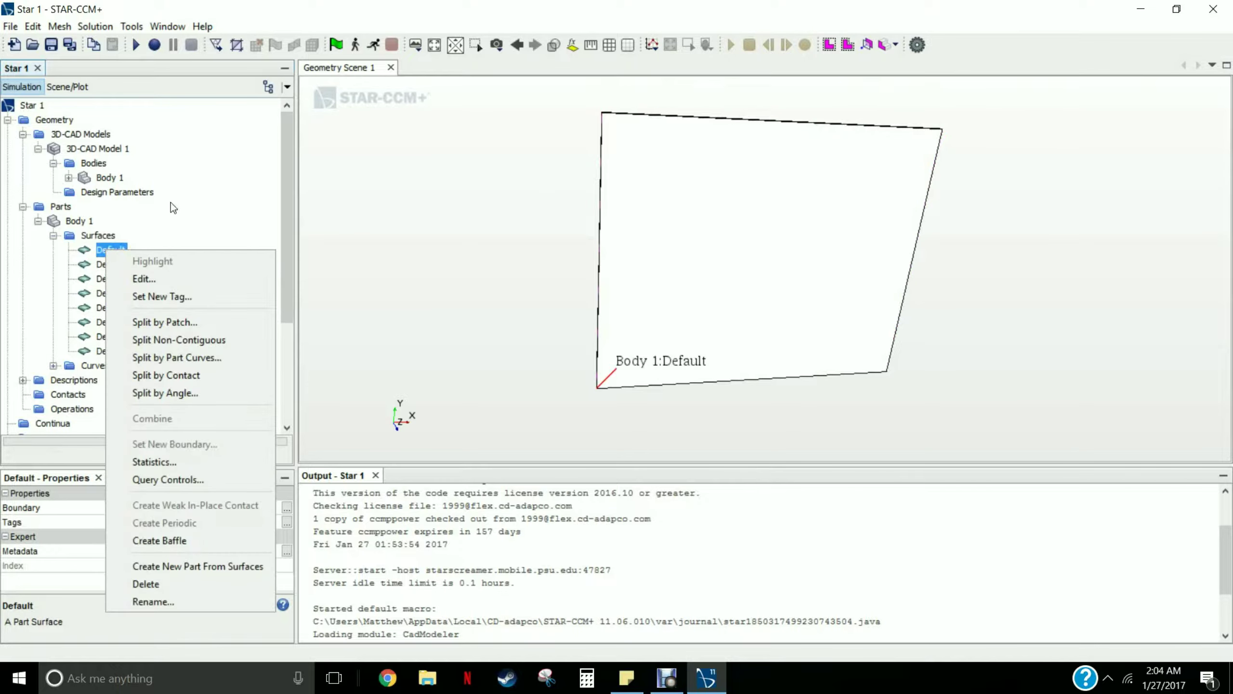
{"action": "left_click", "coordinate": [223, 186]}
{"action": "left_click_drag", "start_coordinate": [550, 326], "coordinate": [515, 302]}
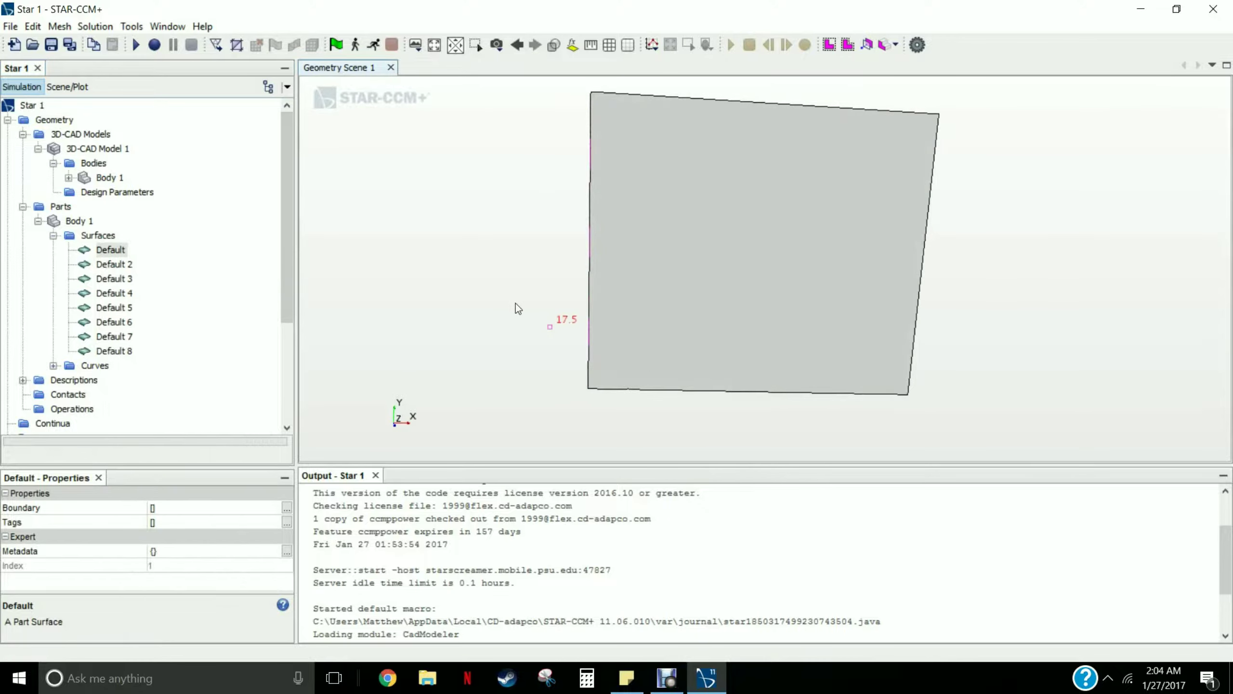
{"action": "right_click", "coordinate": [116, 254]}
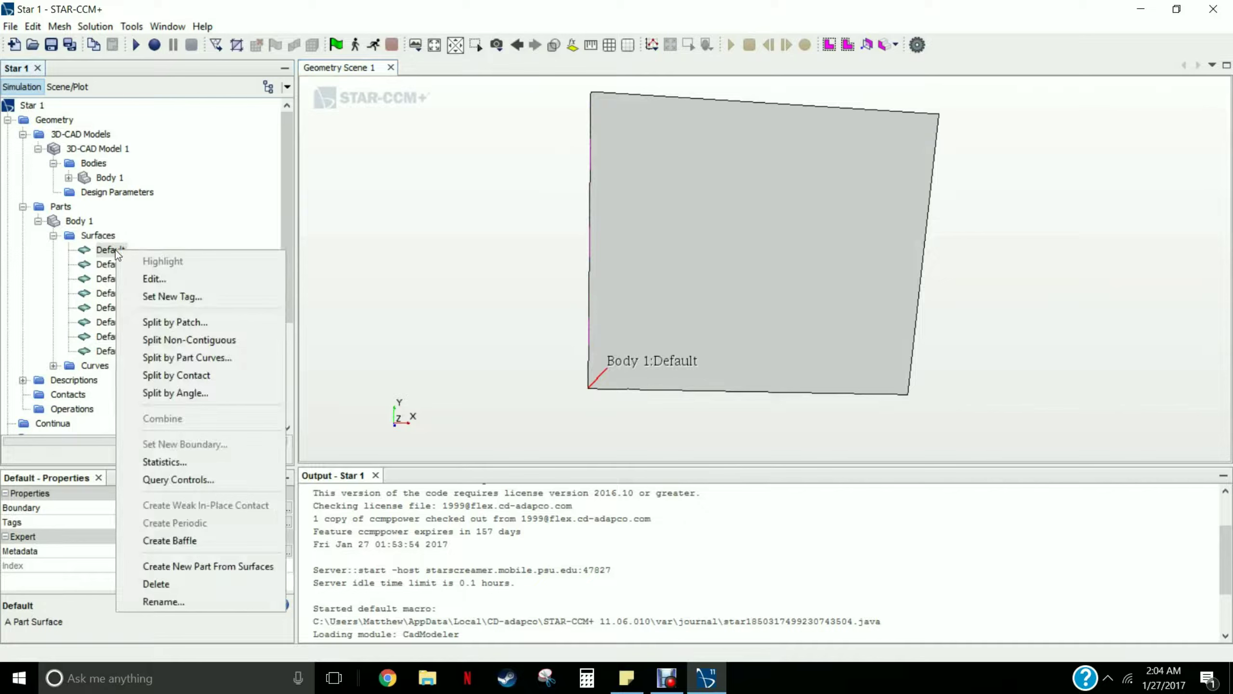
{"action": "left_click", "coordinate": [155, 600]}
{"action": "type", "text": "Inlet"}
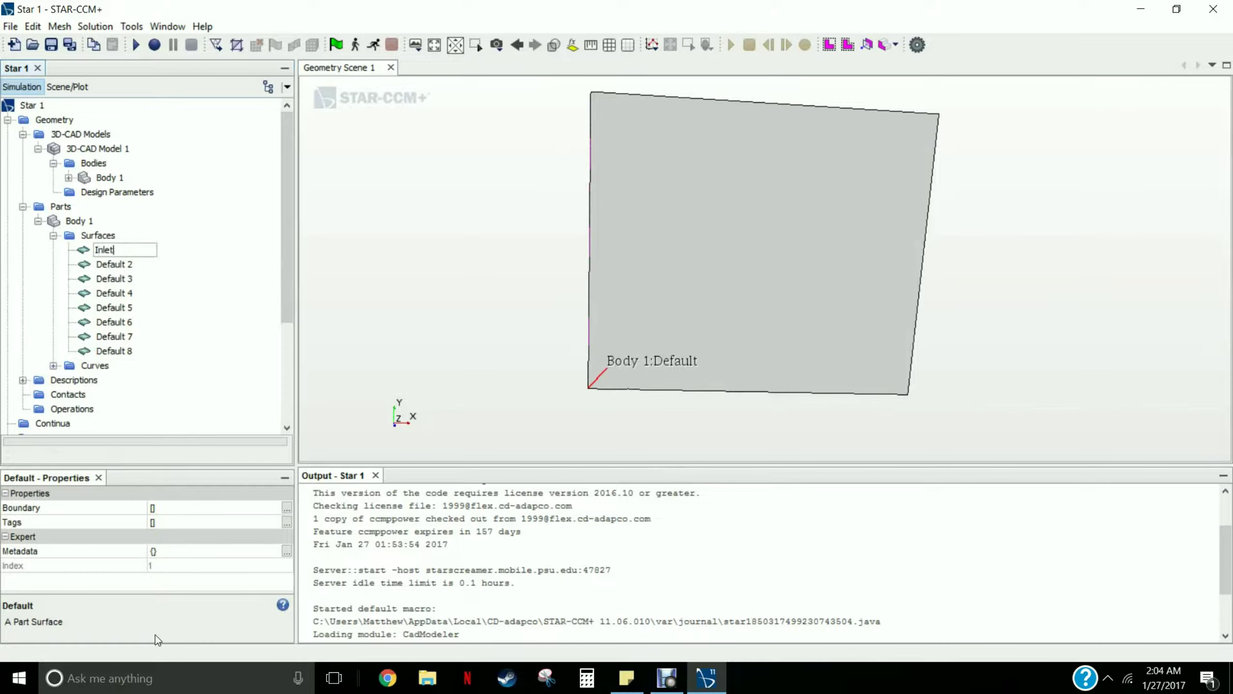
{"action": "key", "text": "Return"}
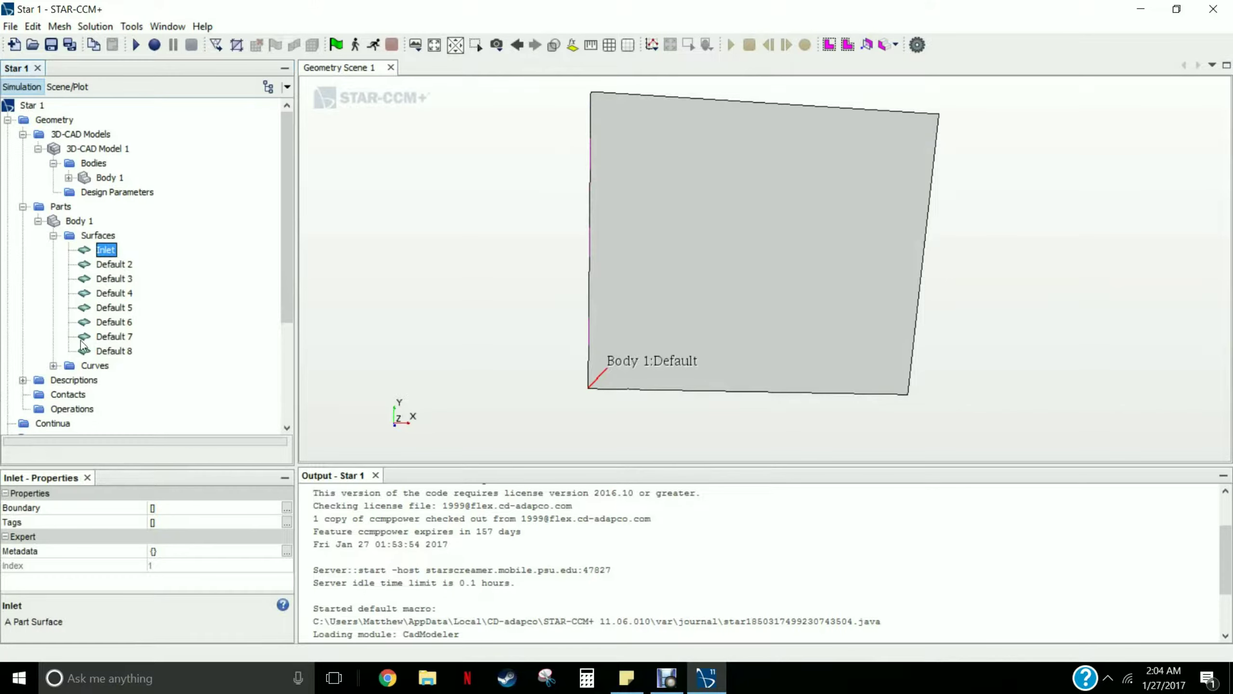
Rename the surface Default 2, the base strip between the inlet and the semicircular cutout, to Axis_symmetry1
{"action": "left_click", "coordinate": [111, 266]}
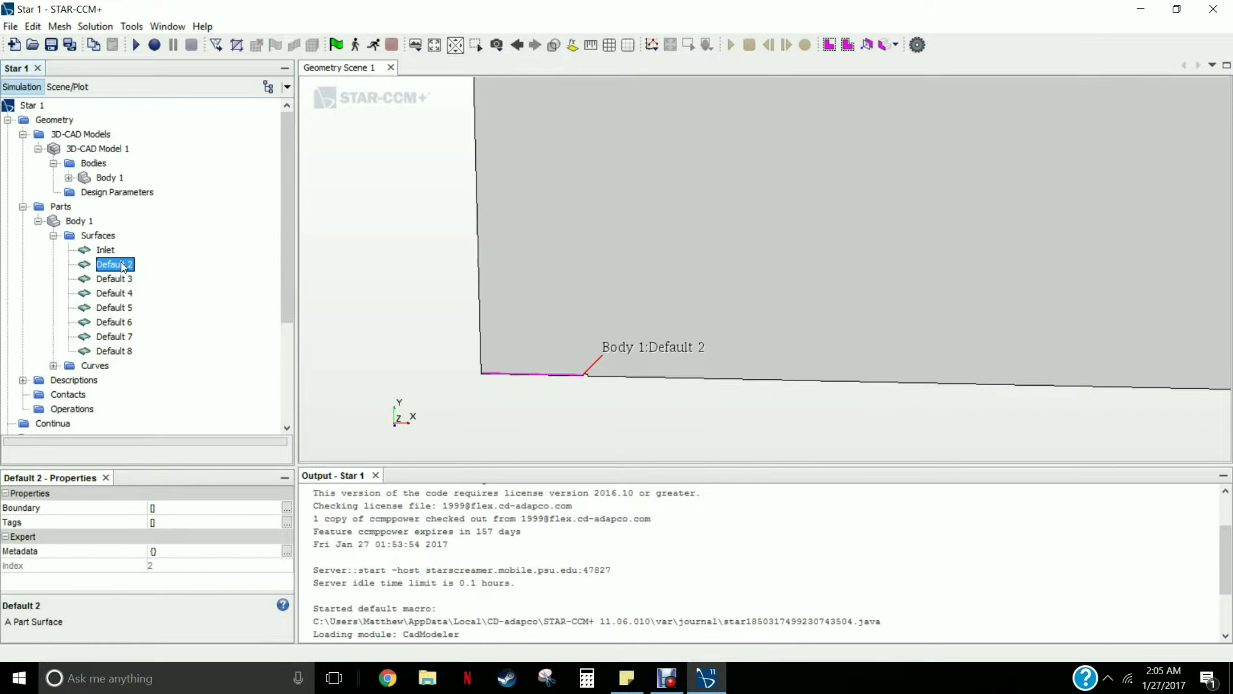
{"action": "right_click", "coordinate": [121, 266]}
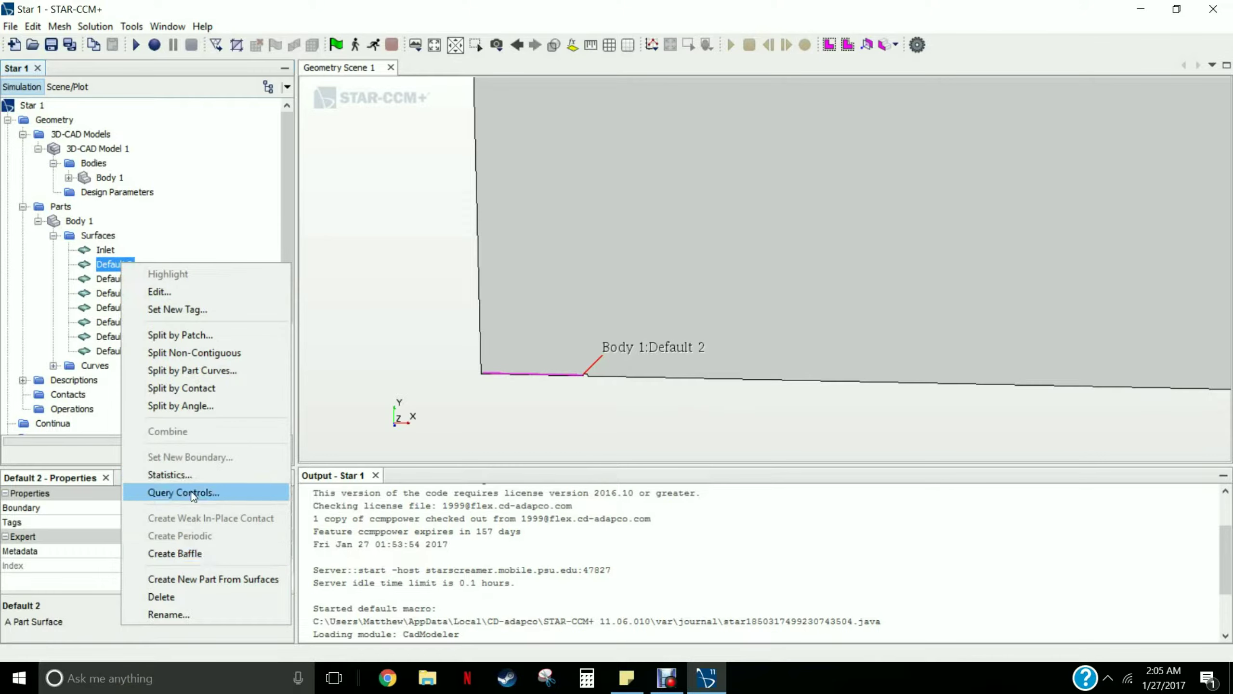
{"action": "left_click", "coordinate": [168, 614]}
{"action": "type", "text": "Ax"}
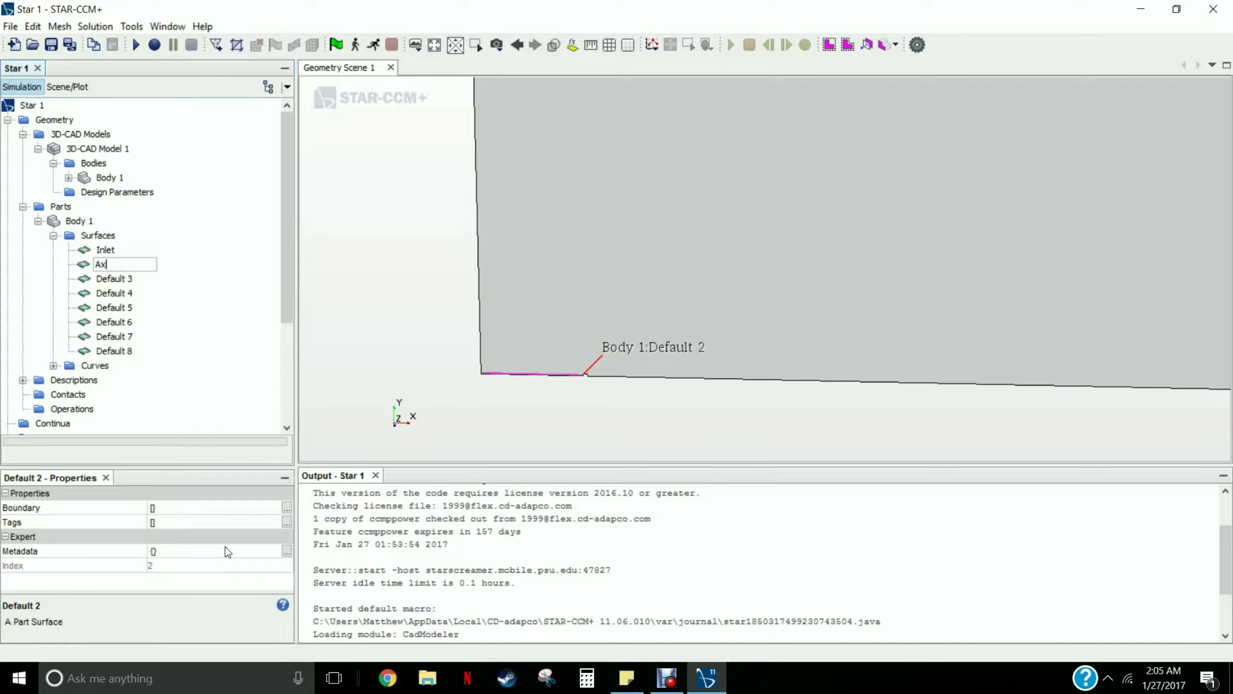
{"action": "type", "text": "is_symmetry1"}
{"action": "key", "text": "Return"}
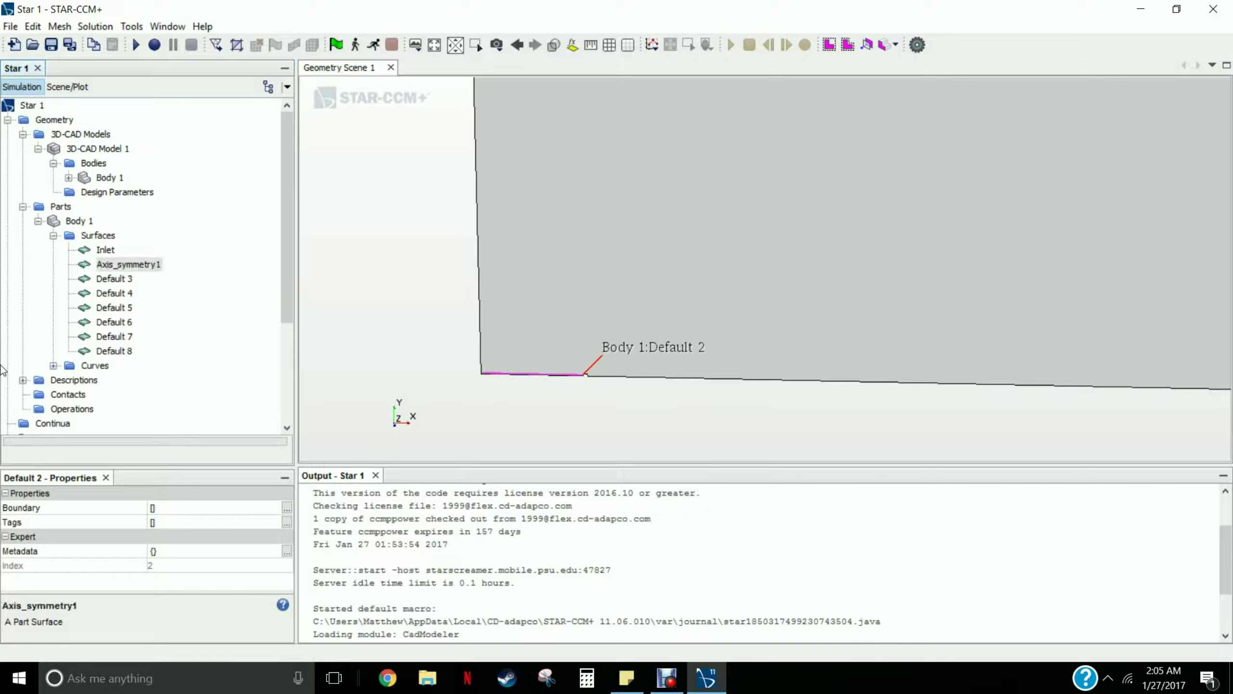
Rename the surface Default 3, the large front face of the block, to top_body
{"action": "left_click", "coordinate": [104, 281]}
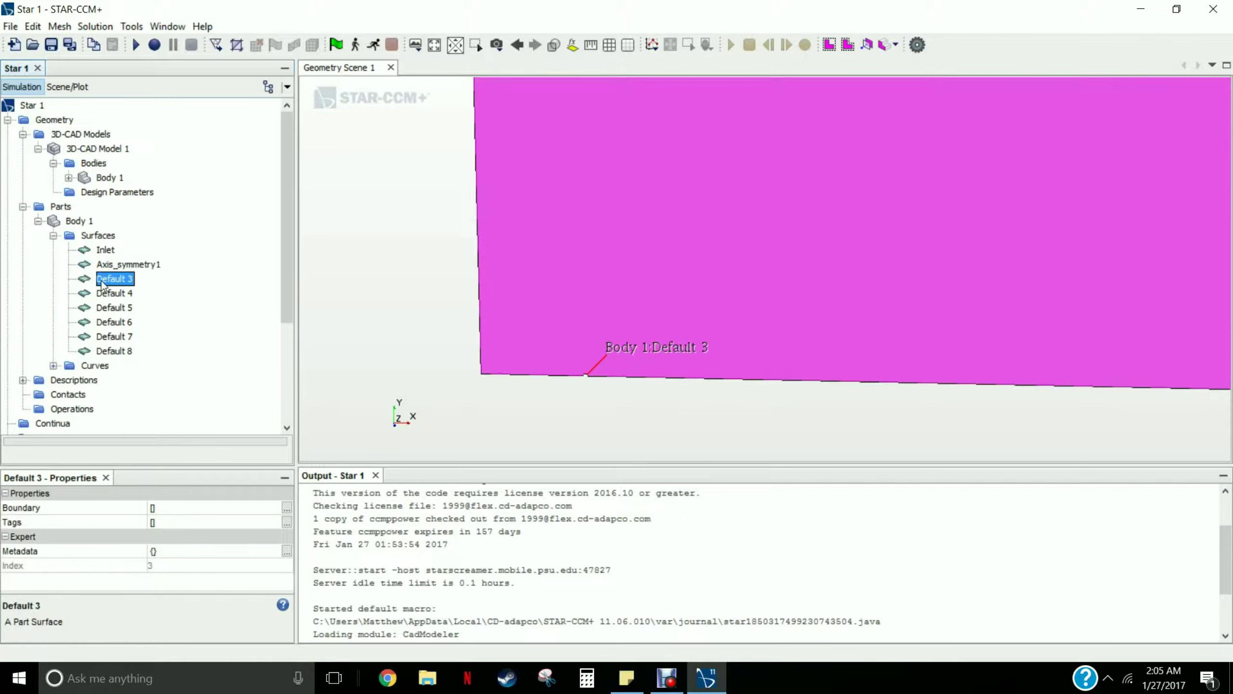
{"action": "left_click_drag", "start_coordinate": [630, 294], "coordinate": [581, 259]}
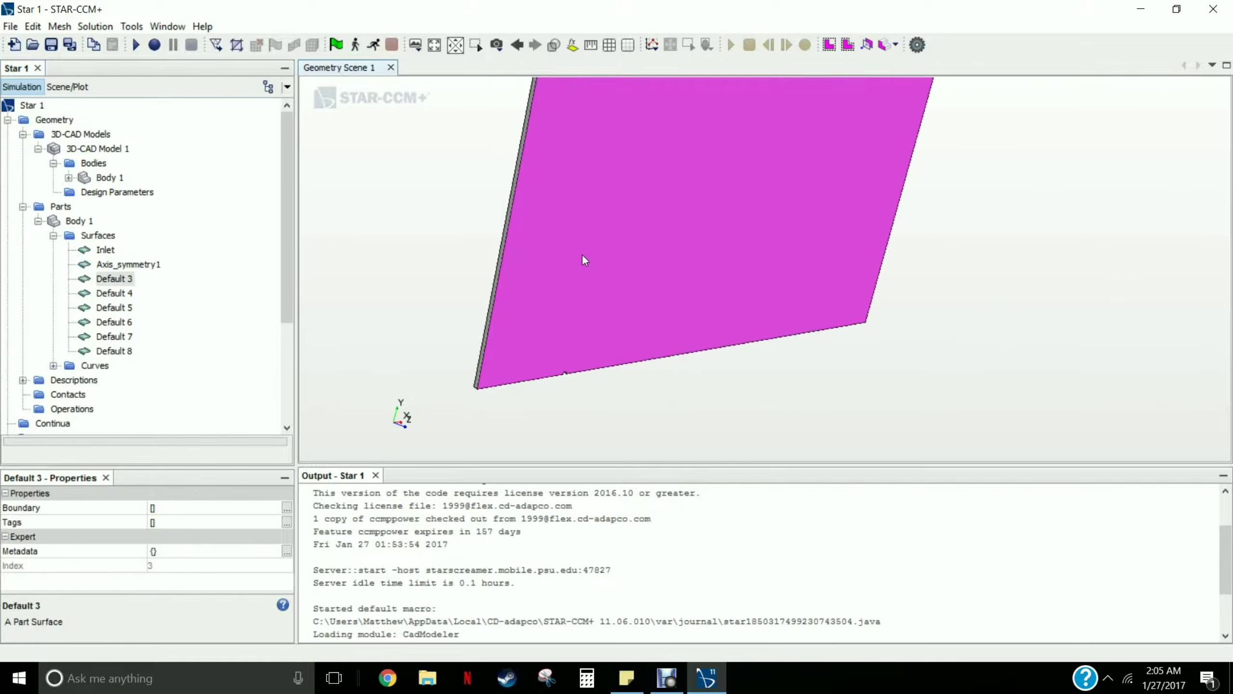
{"action": "right_click", "coordinate": [124, 285]}
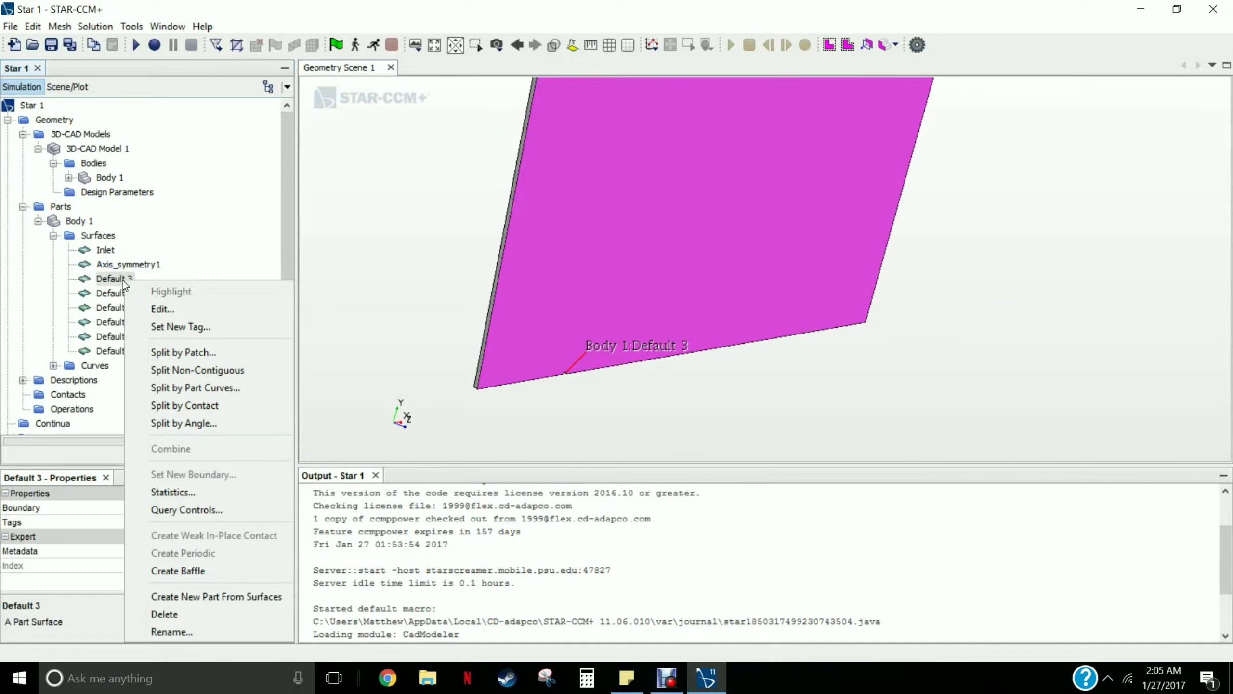
{"action": "left_click", "coordinate": [169, 632]}
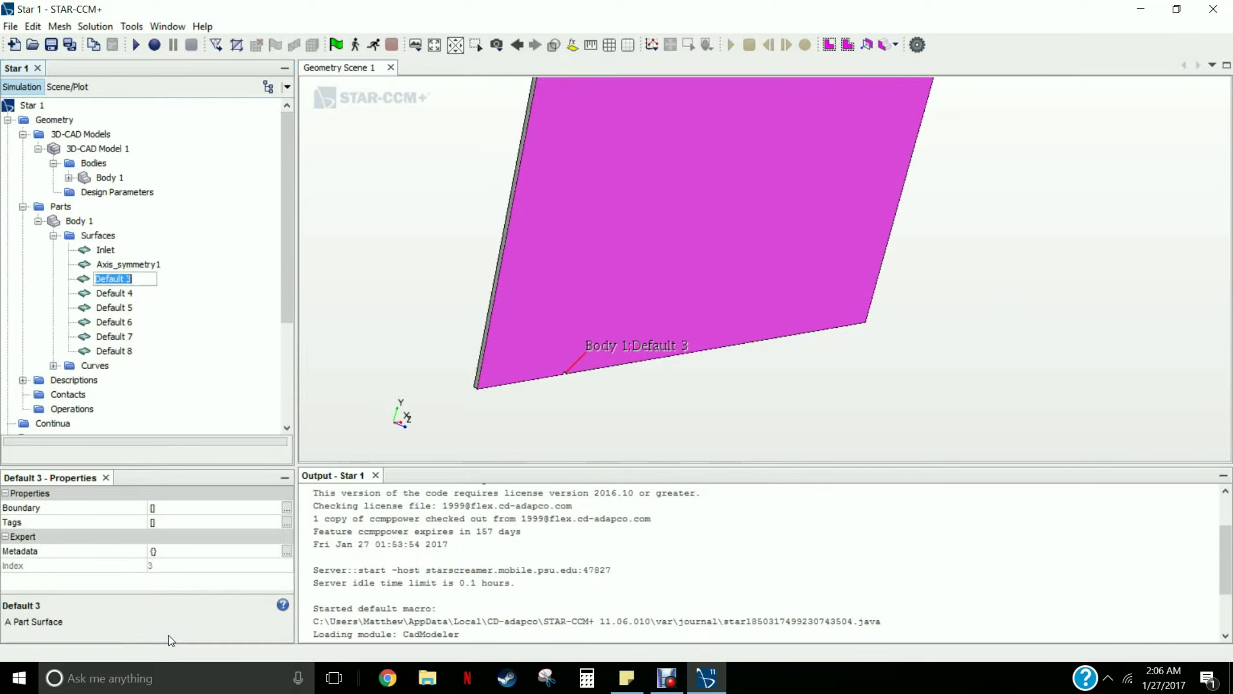
{"action": "type", "text": "top_body"}
{"action": "key", "text": "Return"}
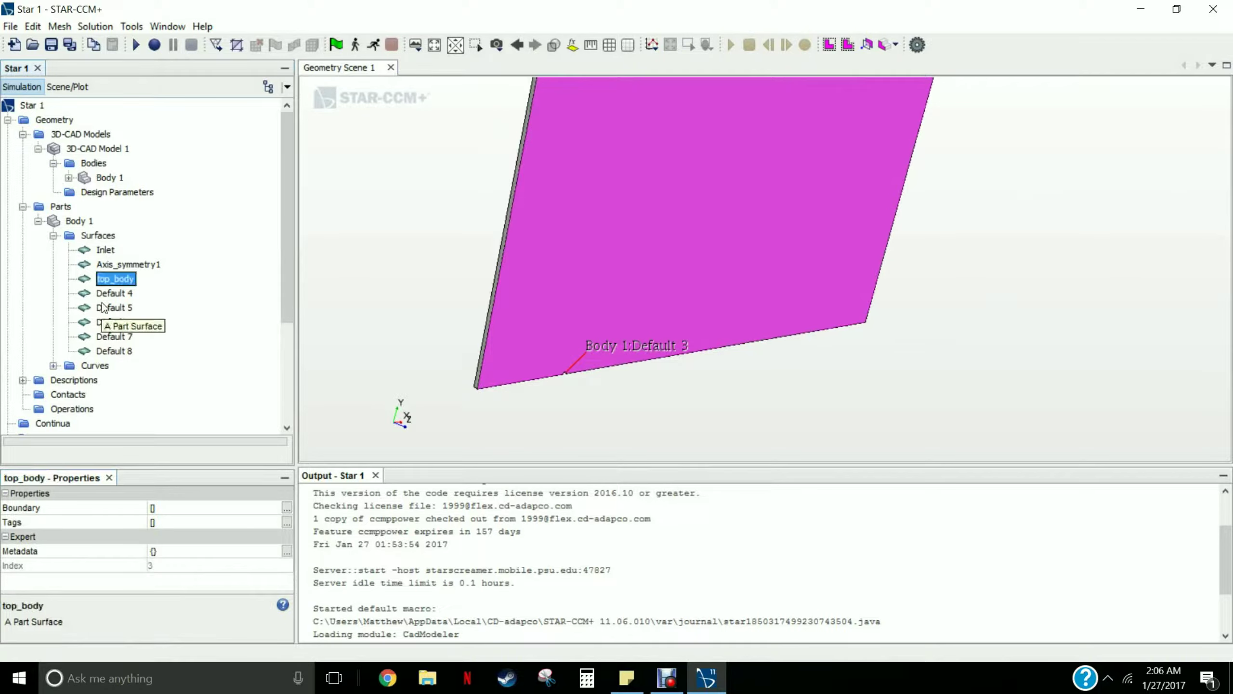
Rename the surface Default 4, the large face on the block's opposite side, to Body
{"action": "left_click", "coordinate": [105, 296]}
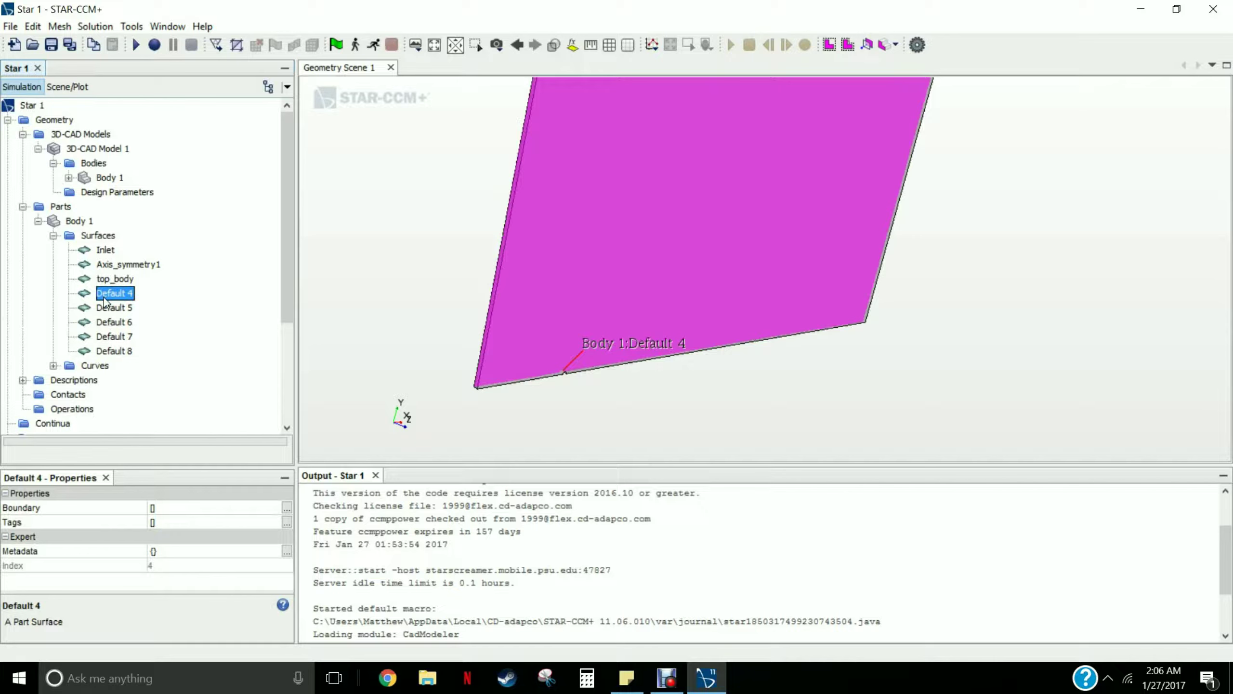
{"action": "right_click", "coordinate": [105, 297]}
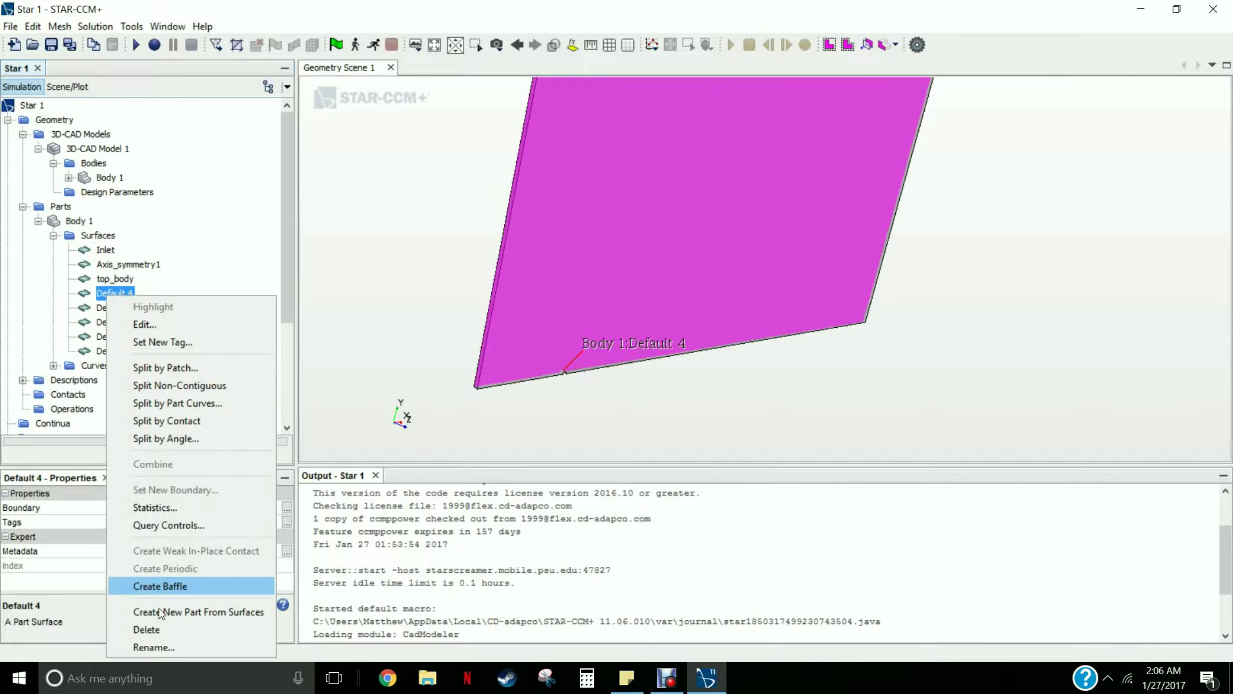
{"action": "left_click", "coordinate": [153, 646]}
{"action": "type", "text": "Body"}
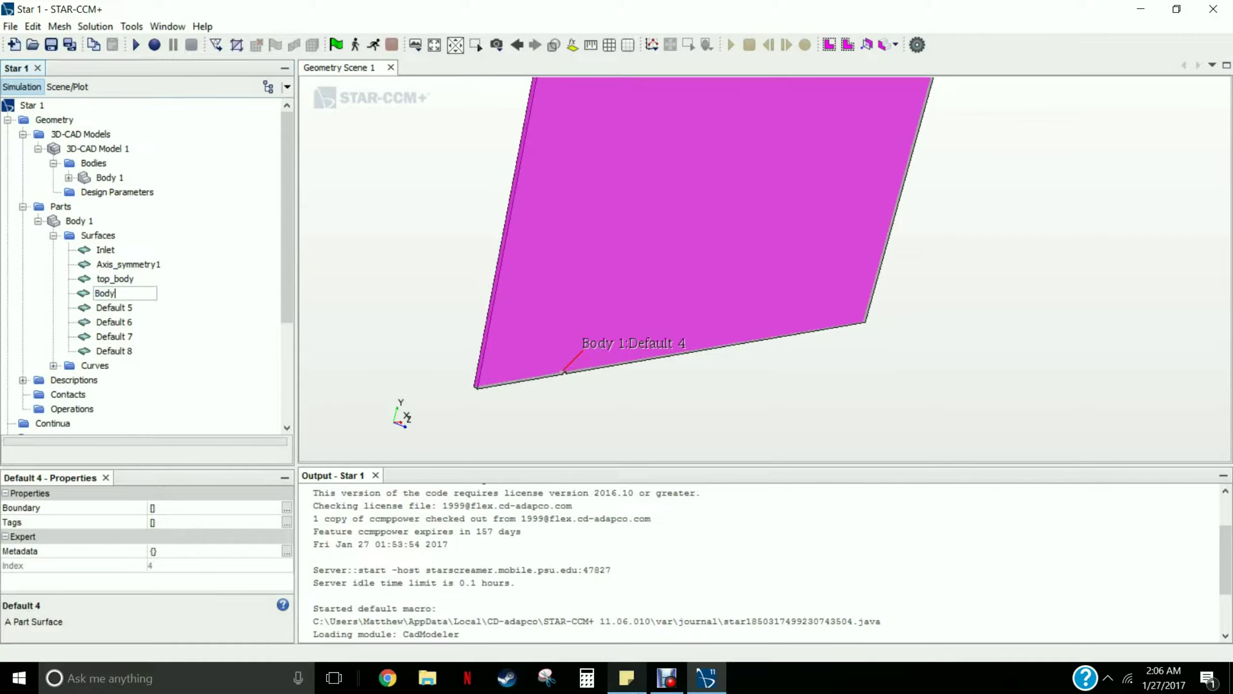
{"action": "key", "text": "Return"}
Rename the surface Default 5, the semicircular cutout in the block's base, to SurfaceWall
{"action": "left_click", "coordinate": [124, 308]}
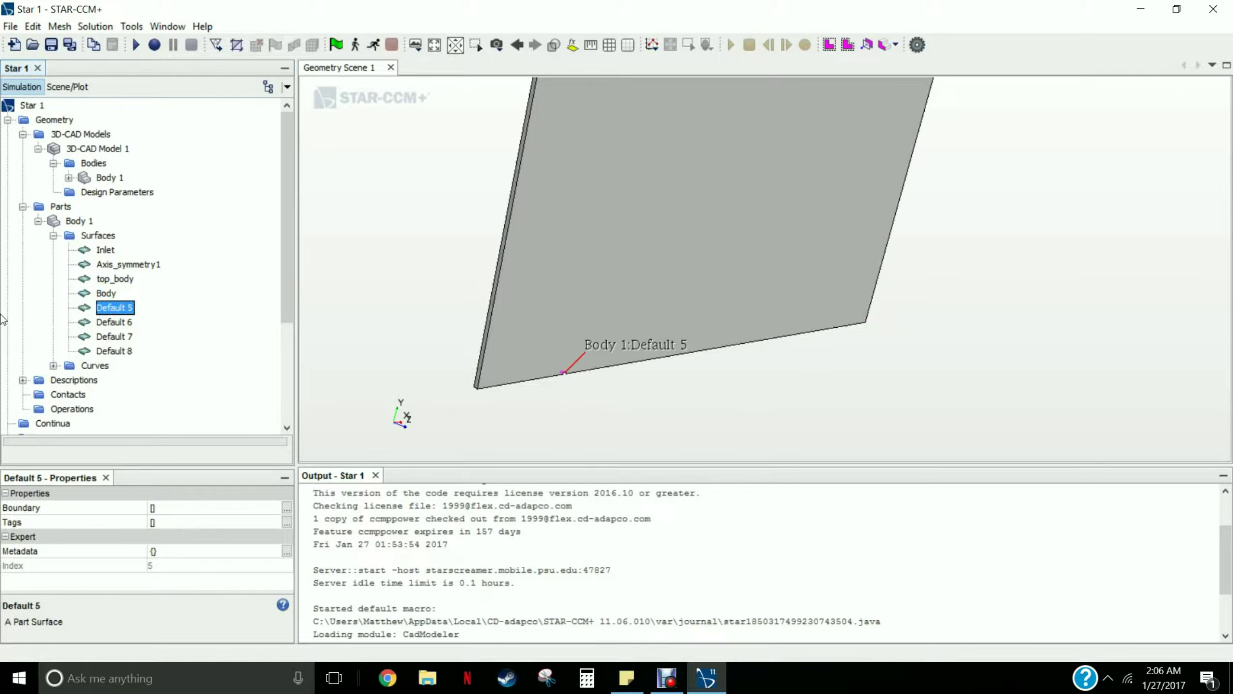
{"action": "right_click", "coordinate": [106, 312]}
{"action": "left_click", "coordinate": [163, 650]}
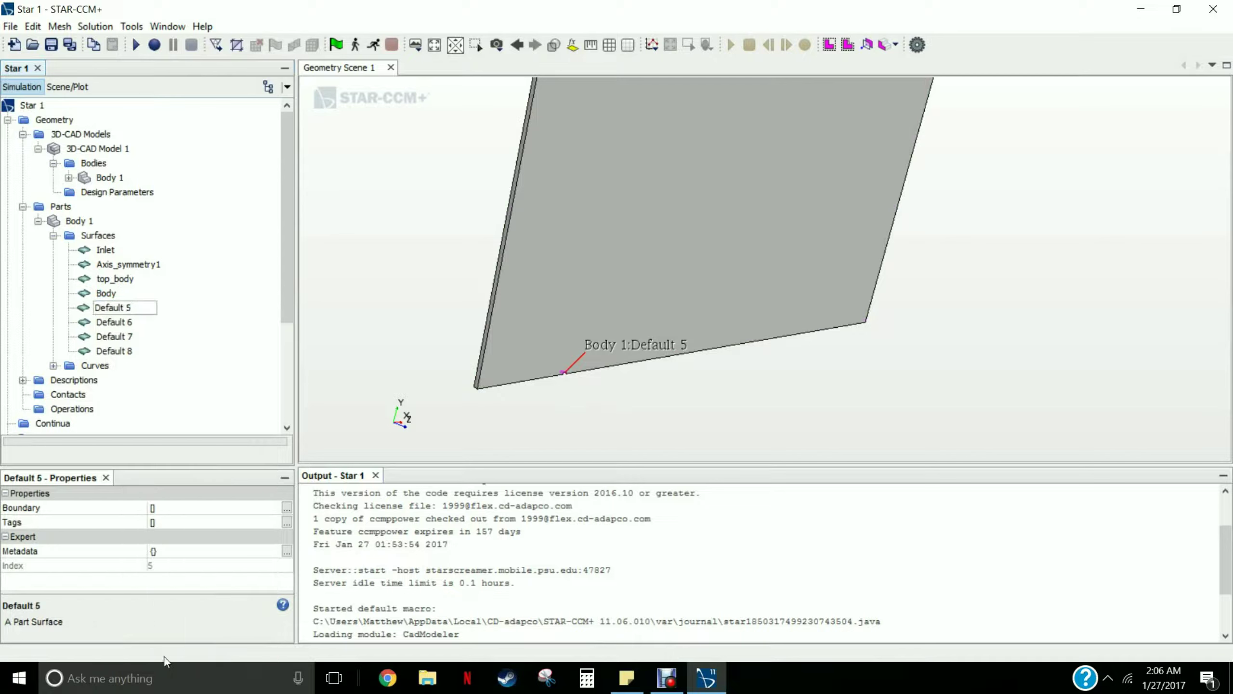
{"action": "type", "text": "SurfaceWL"}
{"action": "type", "text": "ll"}
{"action": "key", "text": "Return"}
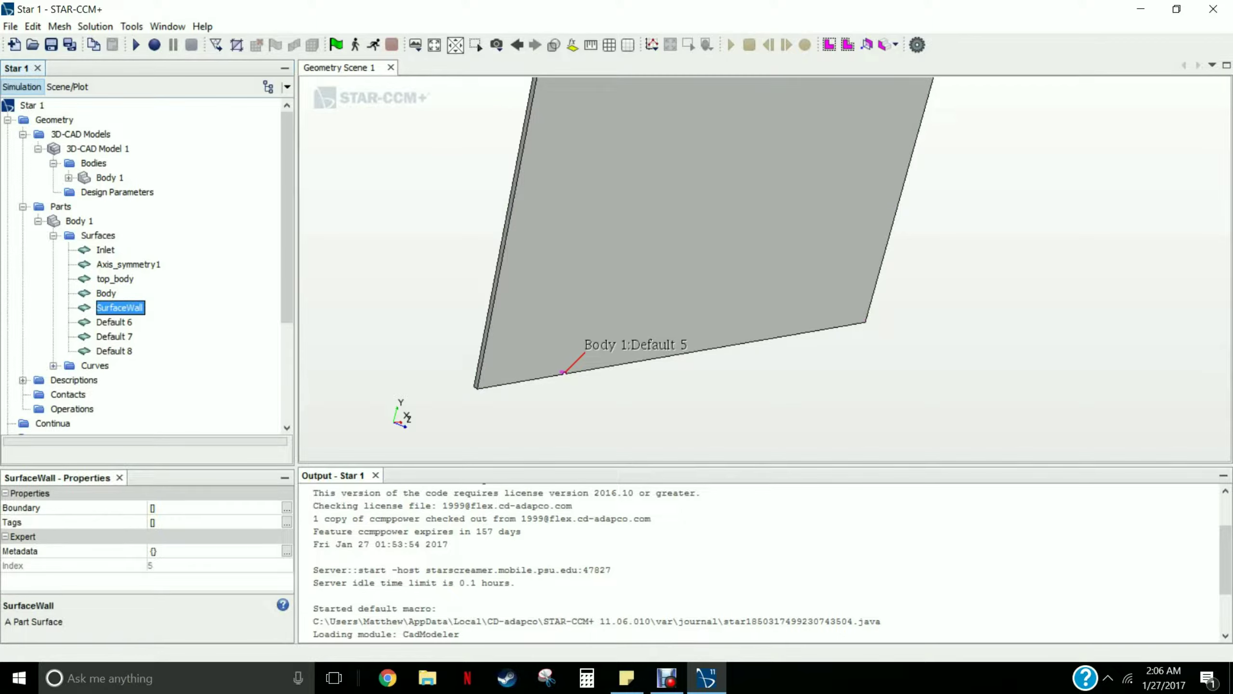
Check which face Default 6 is and rename this narrow upper face of the block to TopWall
{"action": "left_click", "coordinate": [103, 321]}
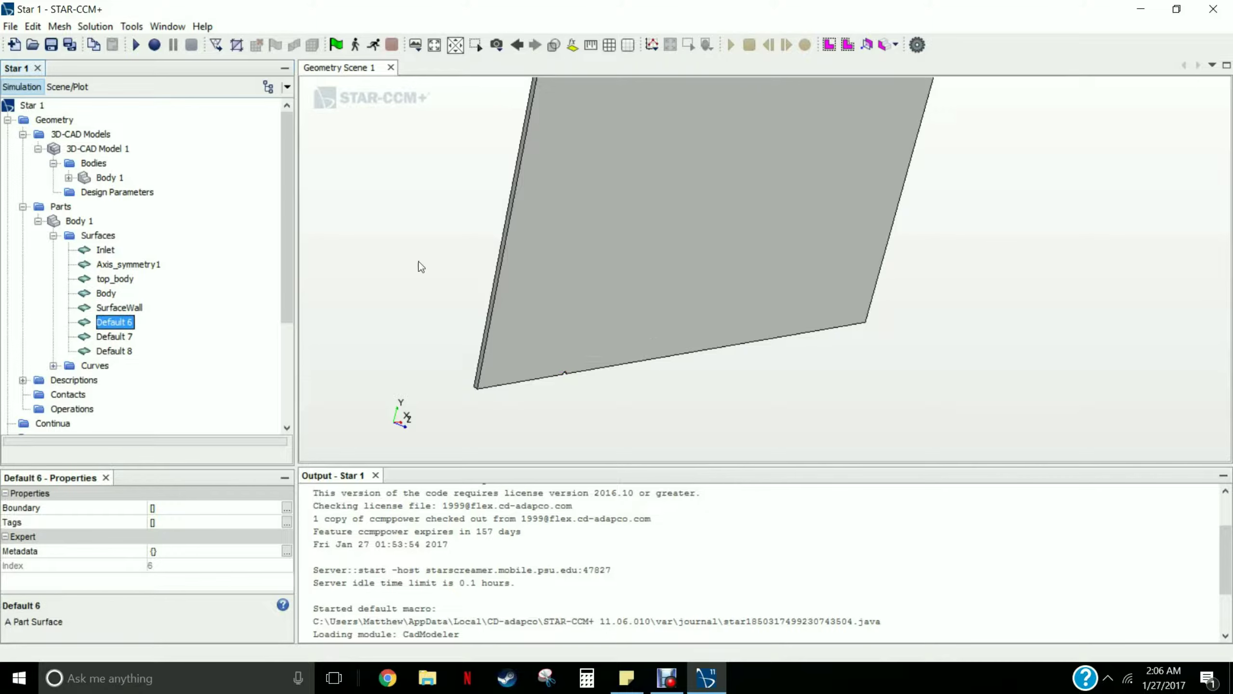
{"action": "scroll", "coordinate": [745, 204], "scroll_direction": "down", "scroll_amount": 5}
{"action": "scroll", "coordinate": [791, 90], "scroll_direction": "up", "scroll_amount": 6}
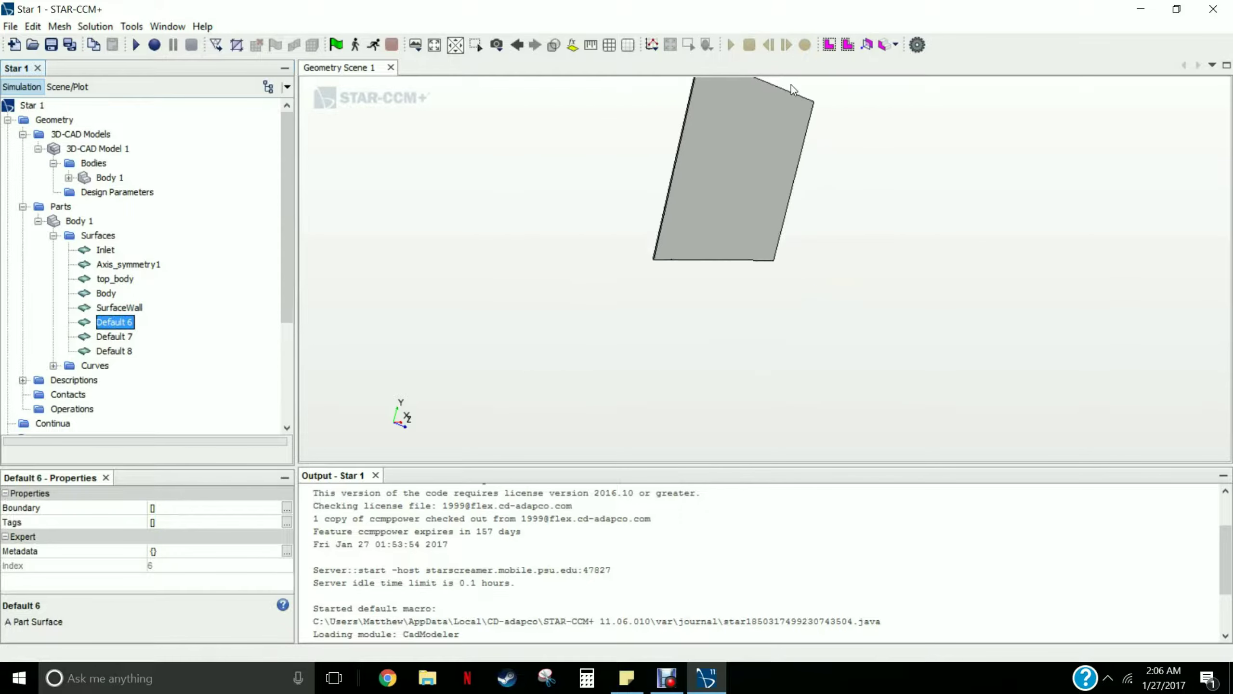
{"action": "scroll", "coordinate": [794, 103], "scroll_direction": "up", "scroll_amount": 4}
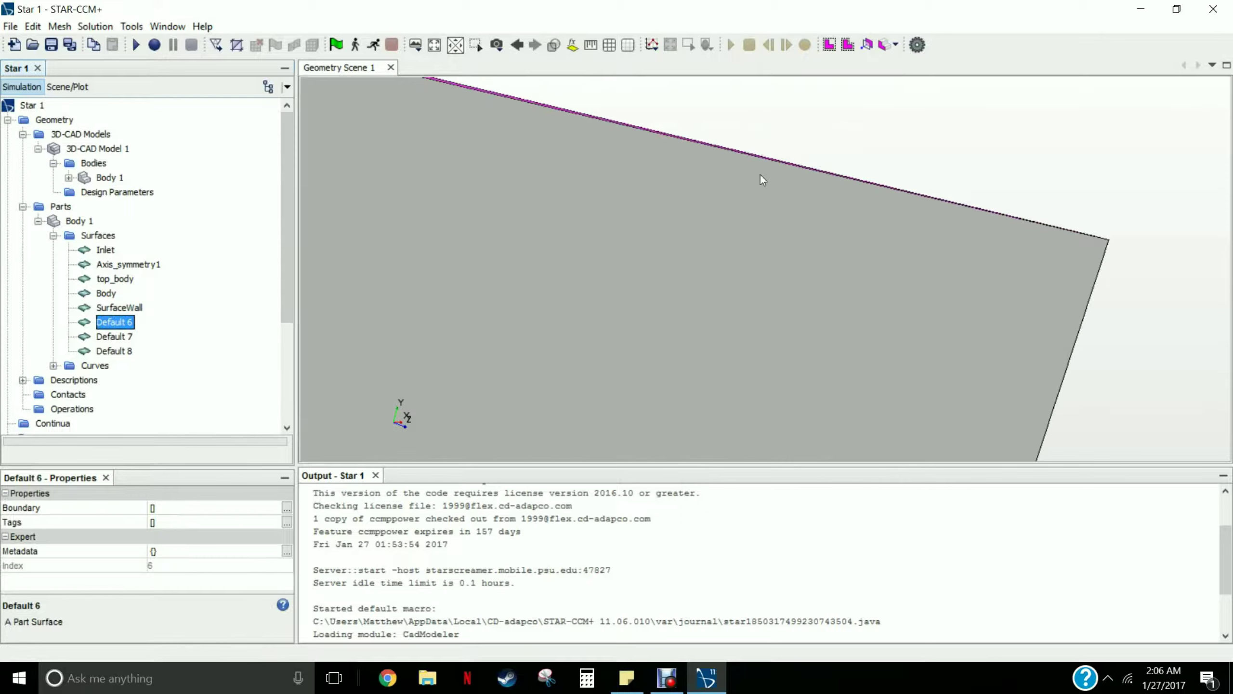
{"action": "scroll", "coordinate": [764, 175], "scroll_direction": "down", "scroll_amount": 5}
{"action": "scroll", "coordinate": [680, 306], "scroll_direction": "down", "scroll_amount": 3}
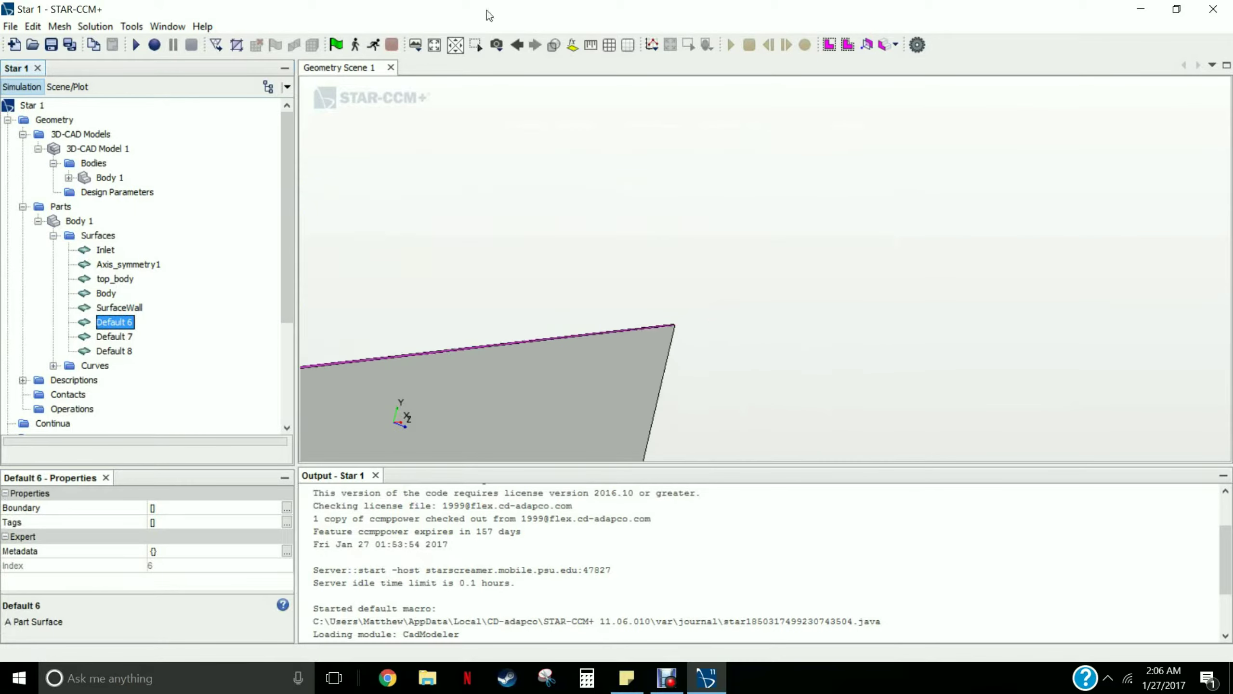
{"action": "left_click", "coordinate": [434, 44]}
{"action": "scroll", "coordinate": [674, 339], "scroll_direction": "down", "scroll_amount": 5}
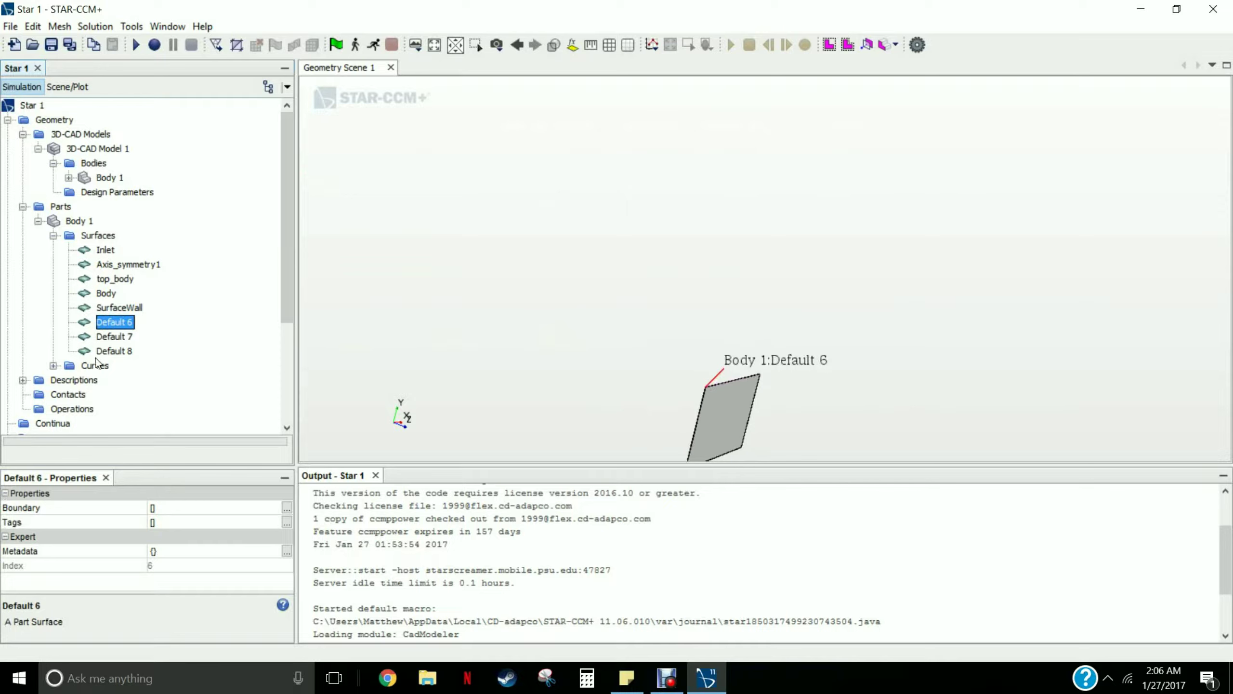
{"action": "right_click", "coordinate": [114, 325]}
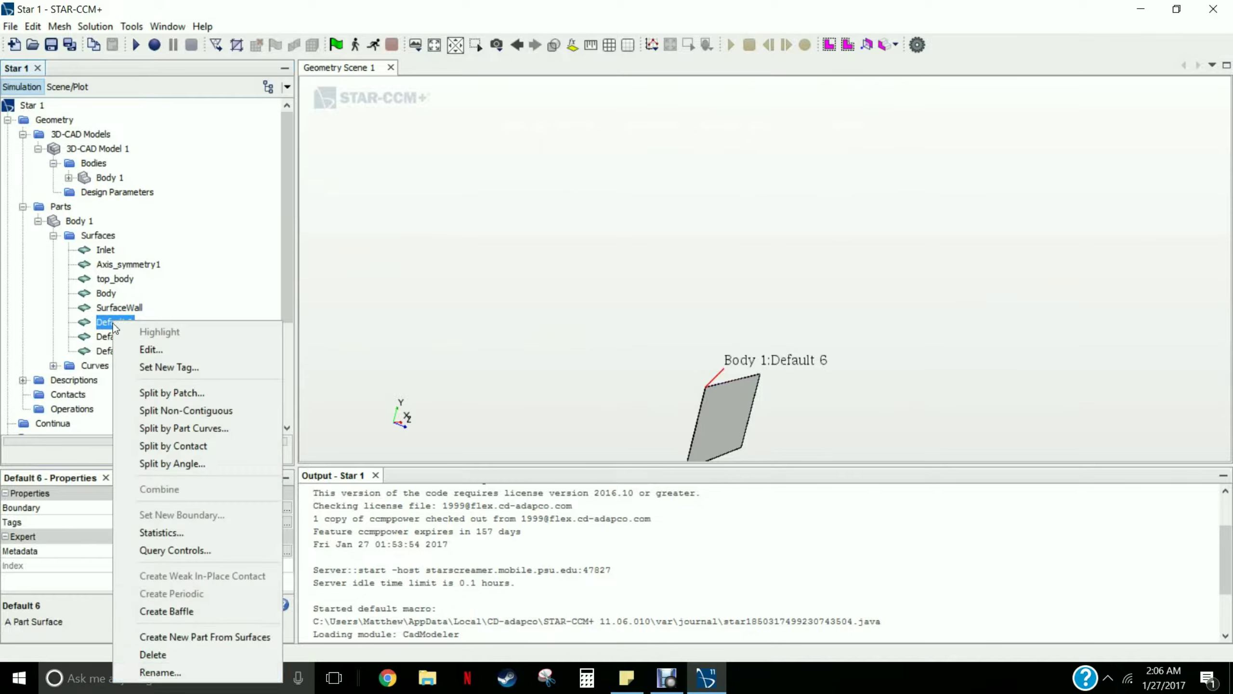
{"action": "left_click", "coordinate": [145, 671]}
{"action": "type", "text": "Top"}
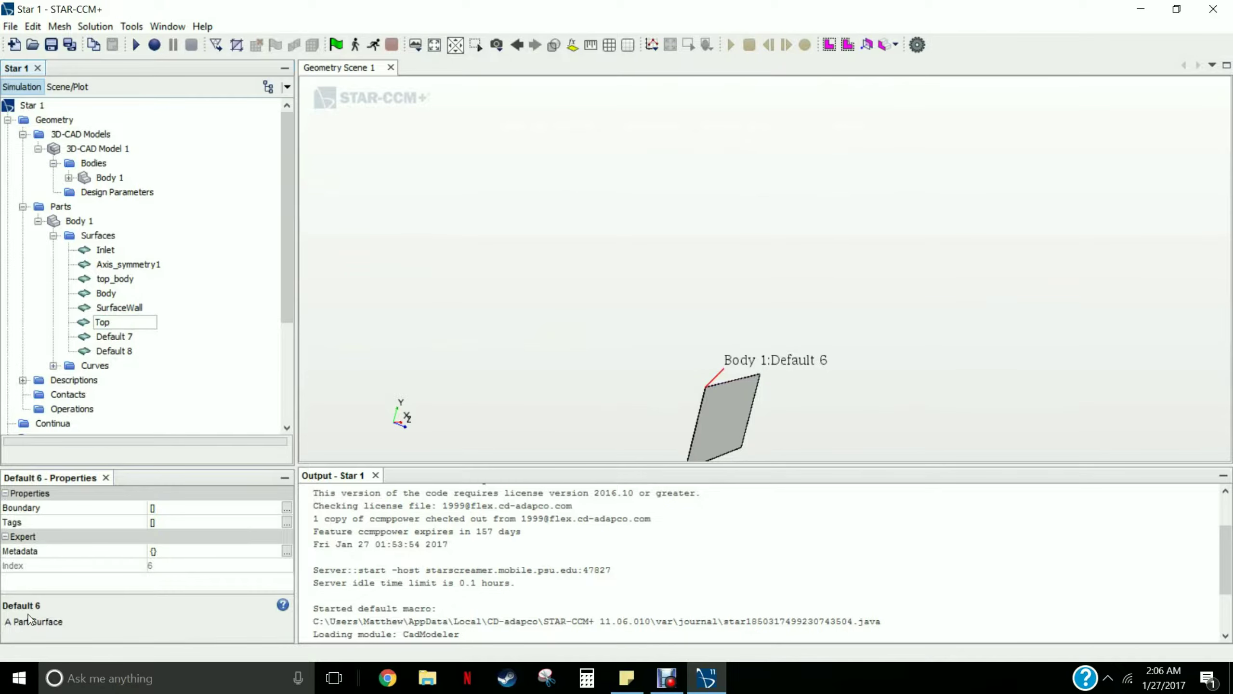
{"action": "type", "text": "Wall"}
{"action": "key", "text": "Return"}
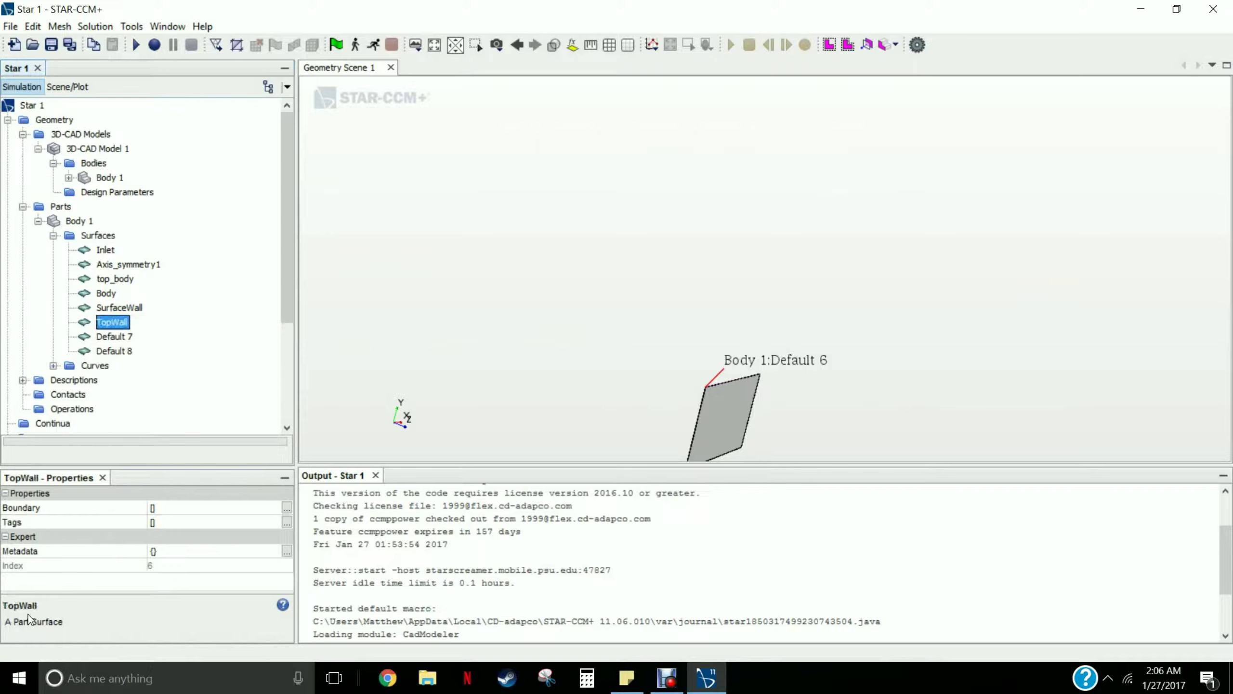
Rename the surface Default 7, the base strip beyond the semicircular cutout, to Axis_symmetry2
{"action": "left_click", "coordinate": [118, 337]}
{"action": "right_click", "coordinate": [119, 339]}
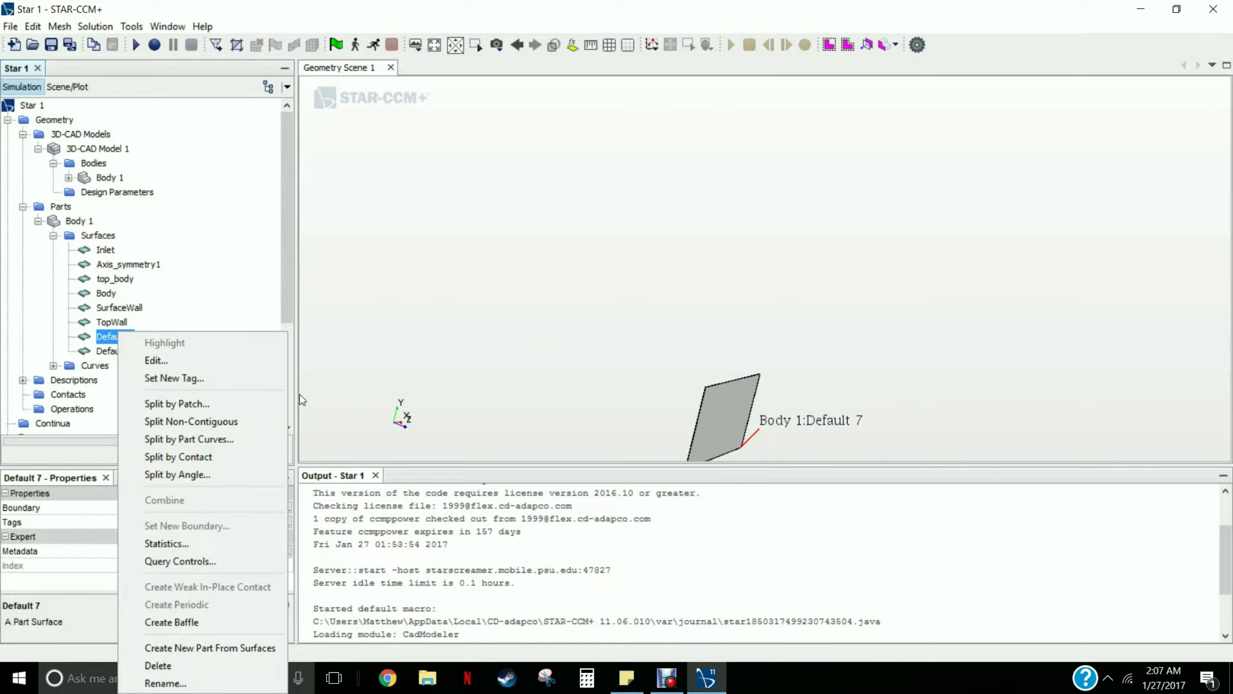
{"action": "left_click", "coordinate": [165, 682]}
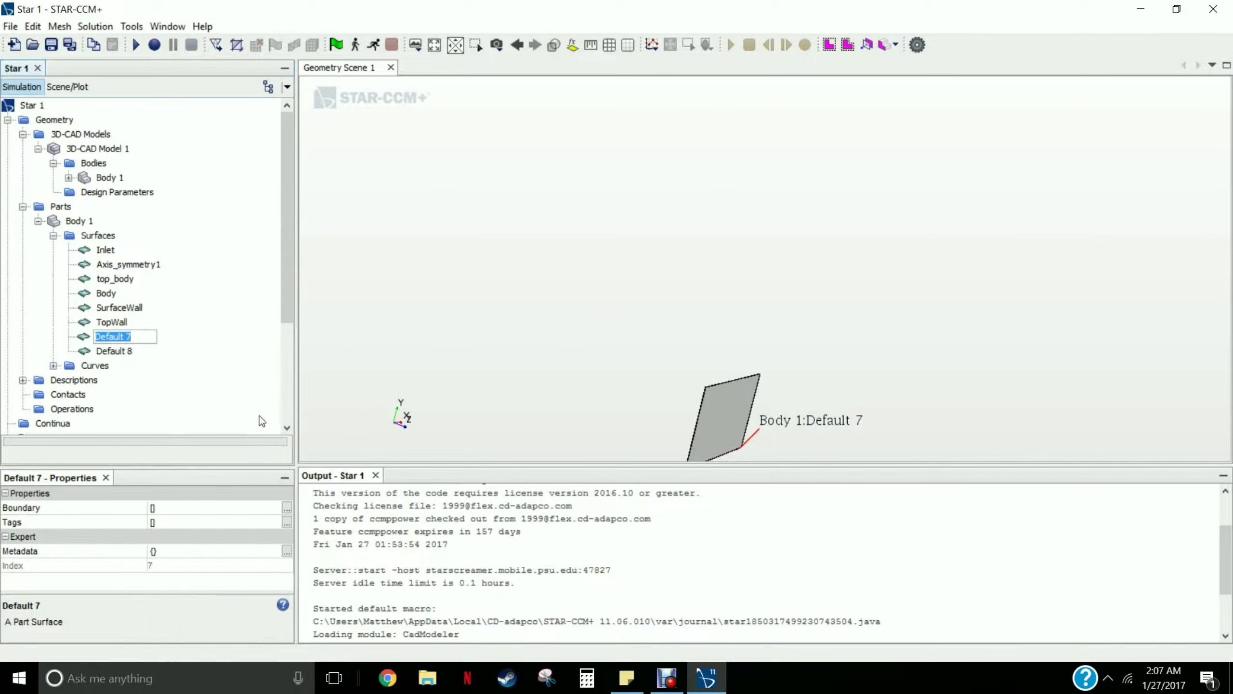
{"action": "type", "text": "Ax"}
{"action": "type", "text": "is_symm"}
{"action": "type", "text": "etry2"}
{"action": "key", "text": "Return"}
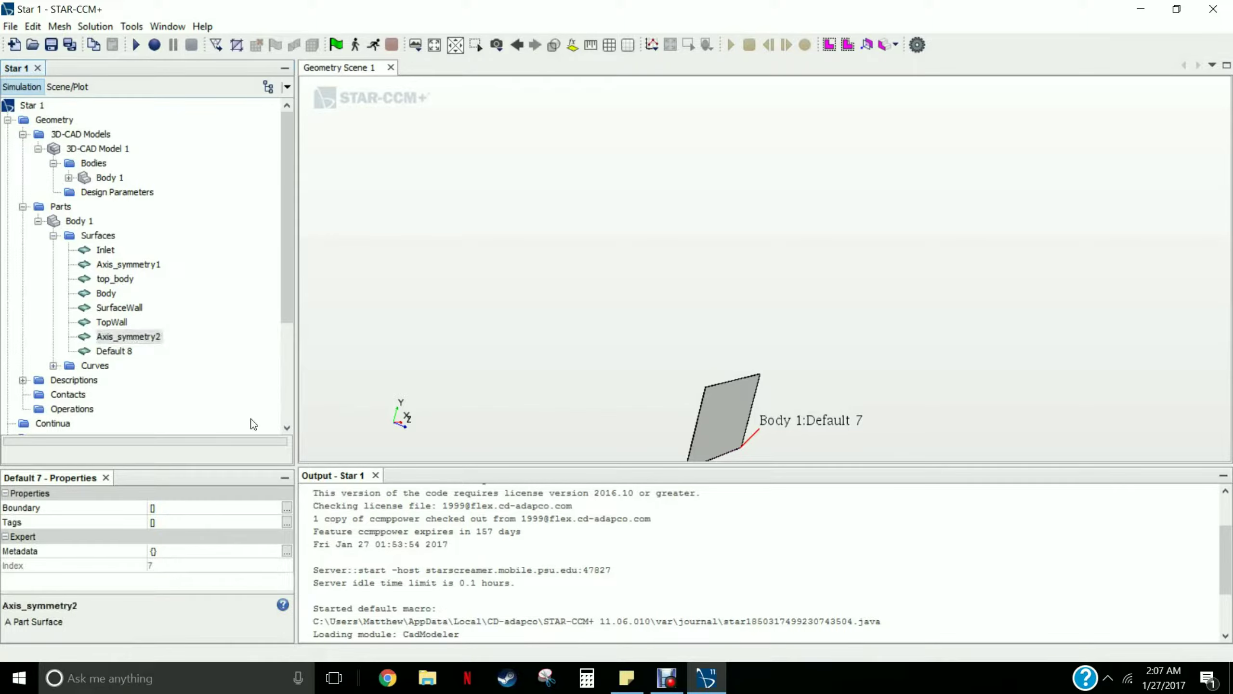
Rename the surface Default 8, the narrow vertical face at the high-X end of the block, to Outlet
{"action": "left_click", "coordinate": [108, 352]}
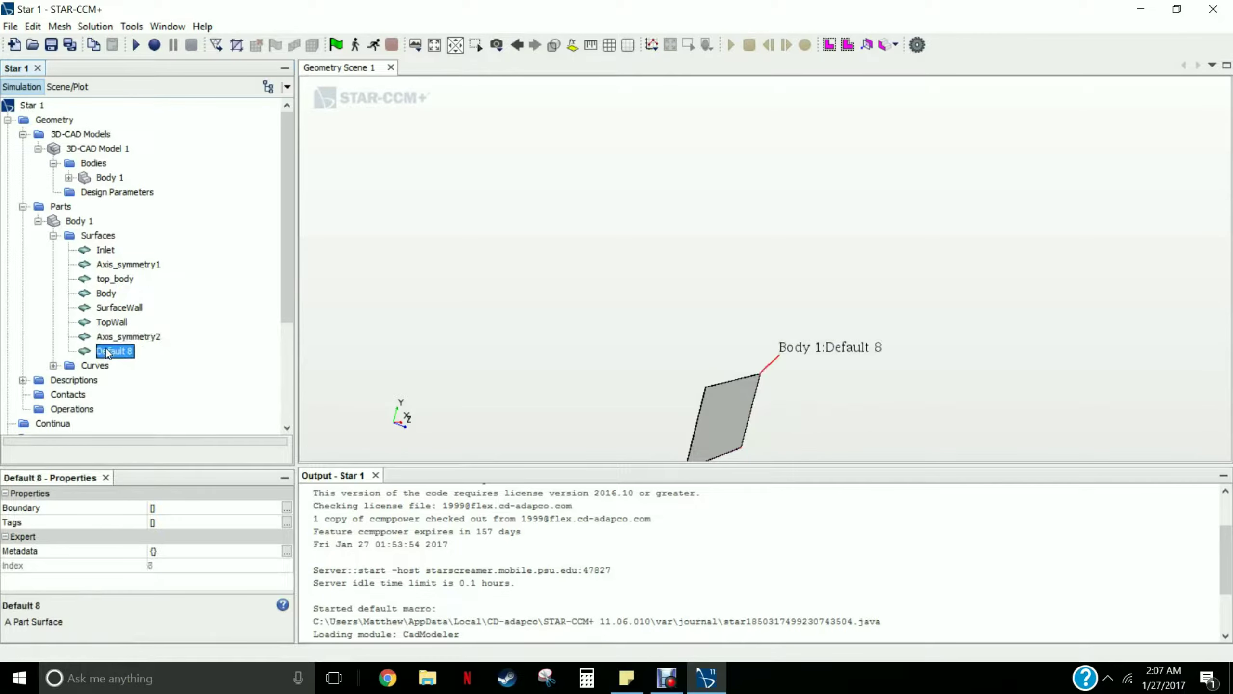
{"action": "right_click", "coordinate": [112, 352]}
{"action": "left_click", "coordinate": [141, 683]}
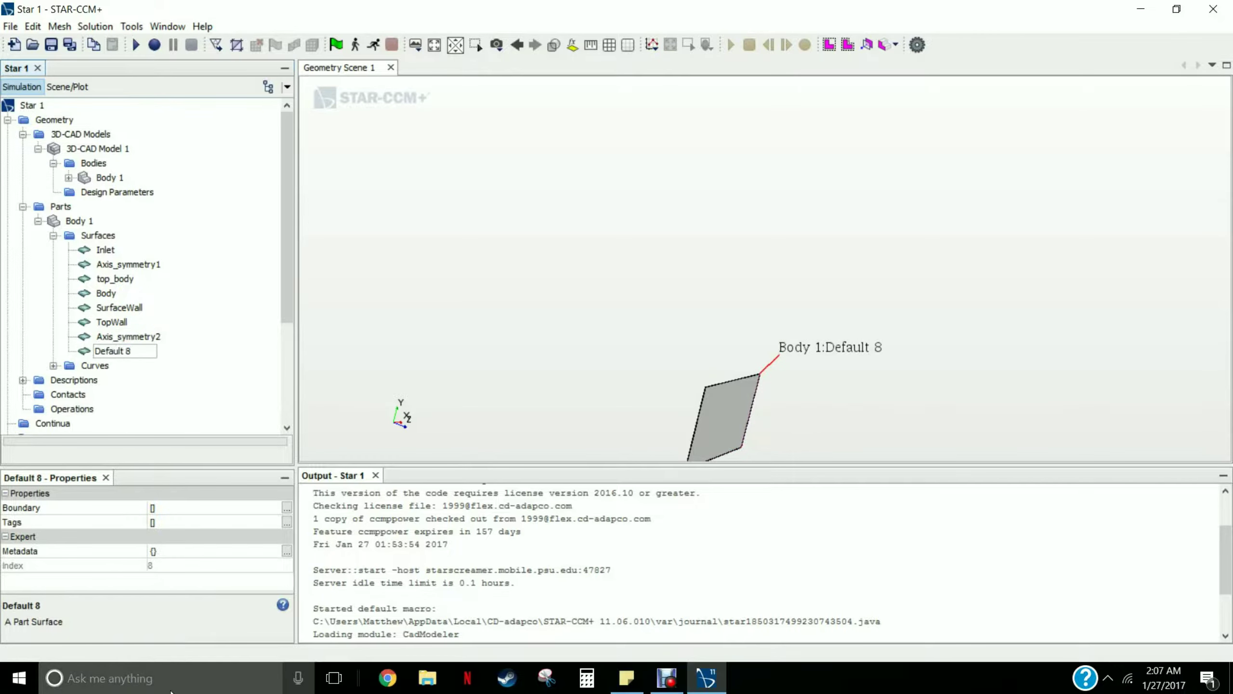
{"action": "type", "text": "Outlet"}
{"action": "key", "text": "Return"}
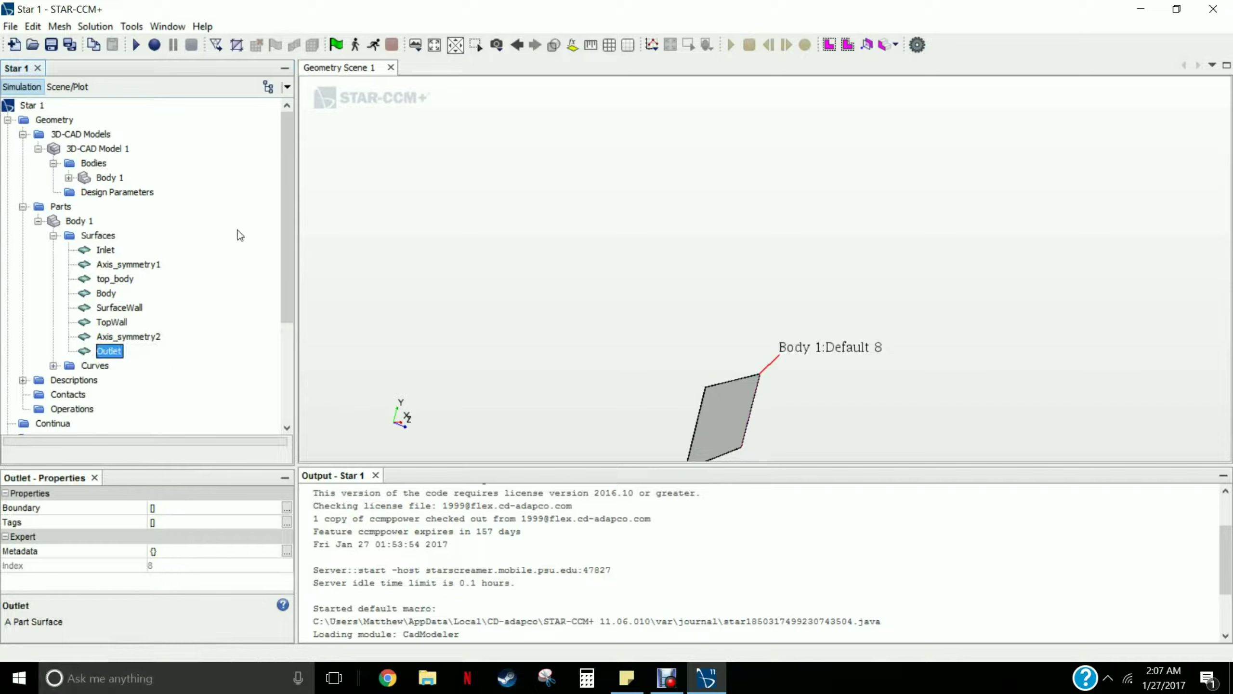
Create a Badge for 2D Meshing operation on the part Body 1, without executing it upon creation
{"action": "scroll", "coordinate": [730, 432], "scroll_direction": "up", "scroll_amount": 5}
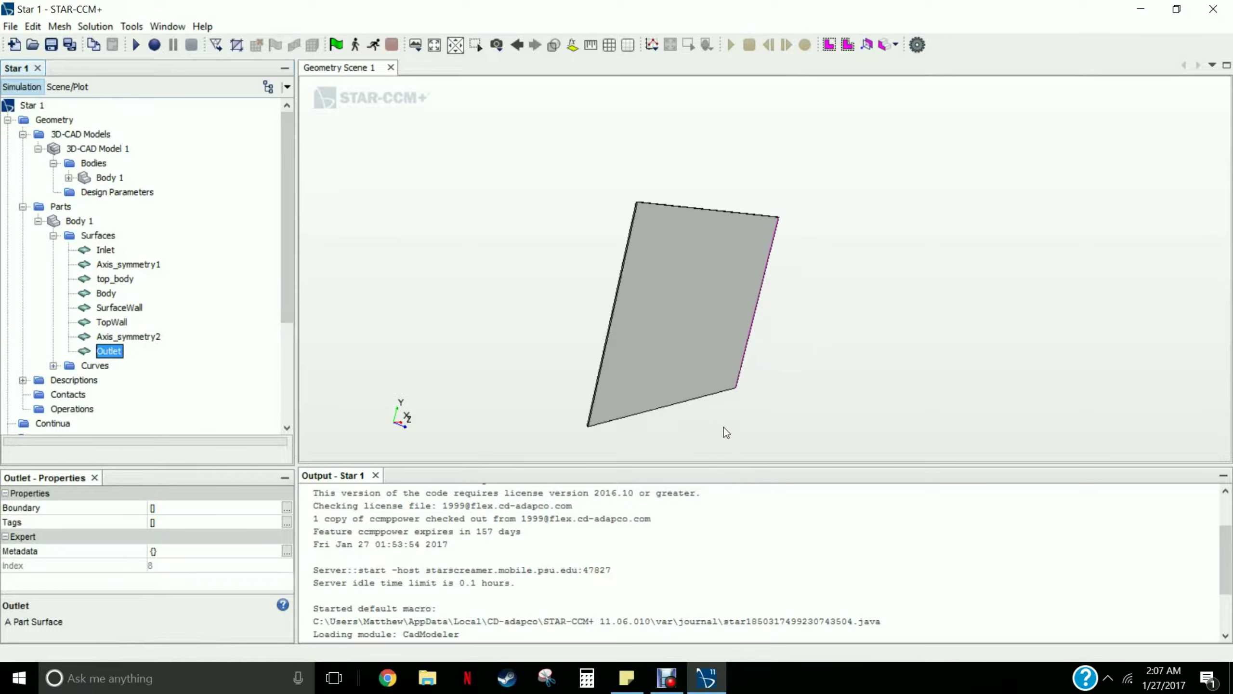
{"action": "scroll", "coordinate": [716, 430], "scroll_direction": "up", "scroll_amount": 1}
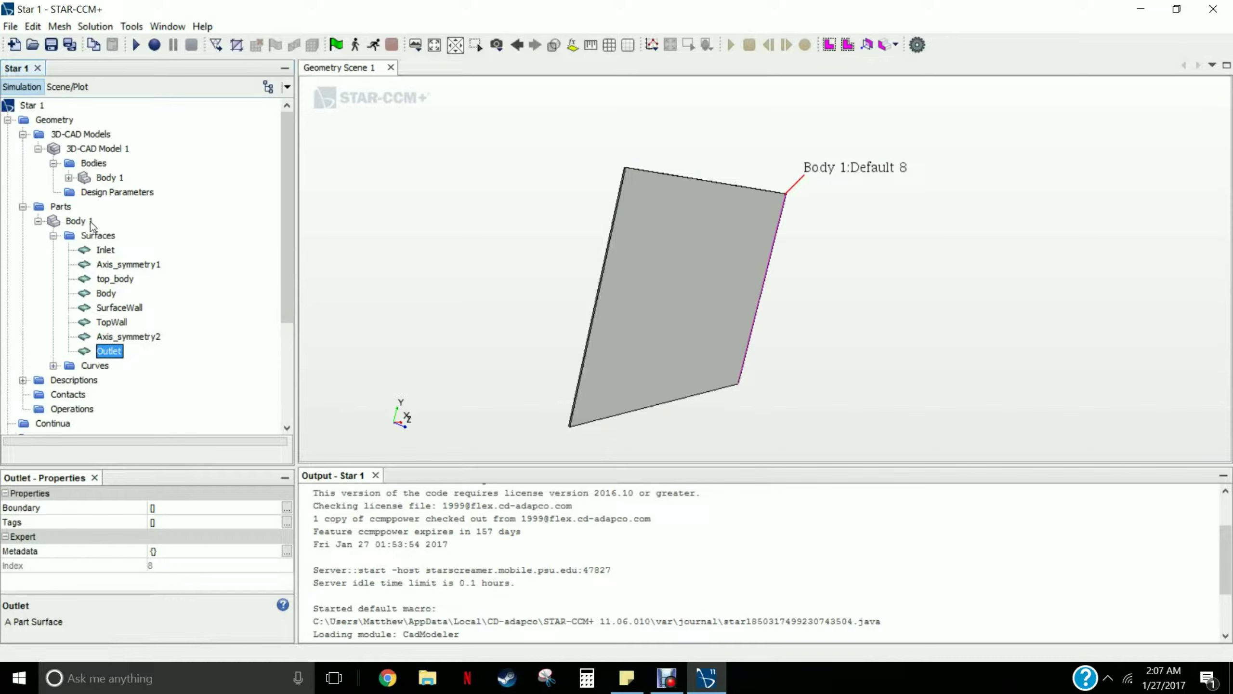
{"action": "left_click", "coordinate": [72, 222]}
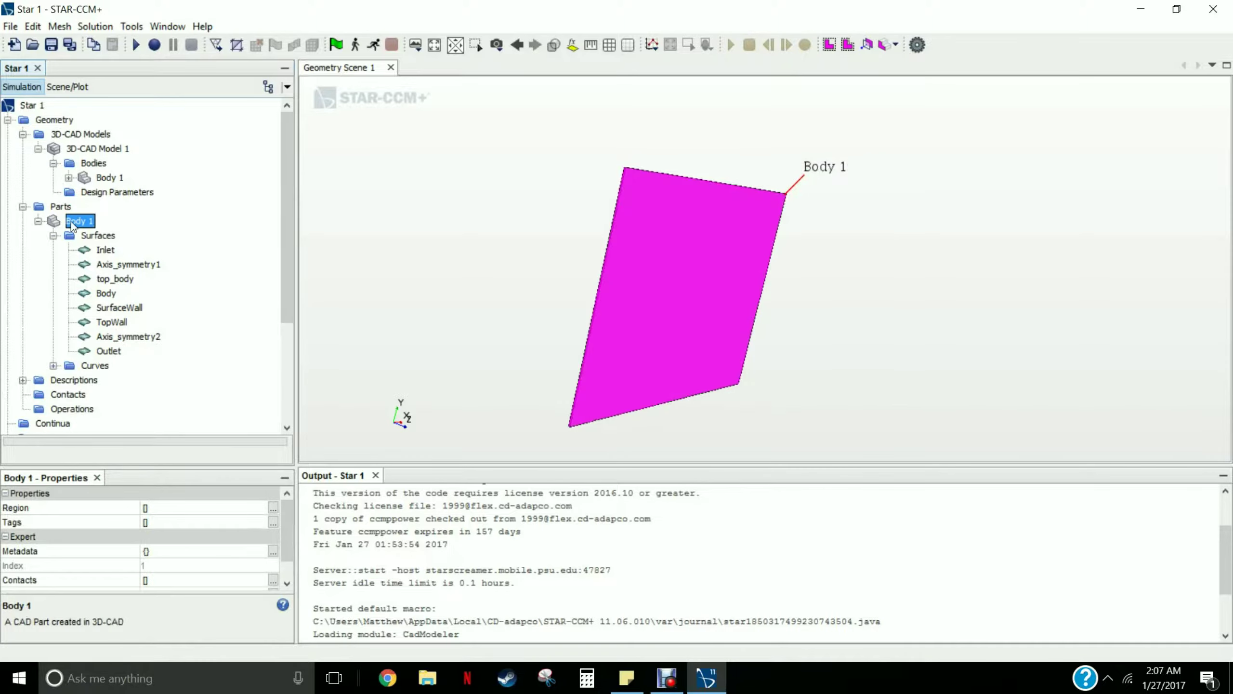
{"action": "right_click", "coordinate": [72, 222]}
{"action": "mouse_move", "coordinate": [127, 258]}
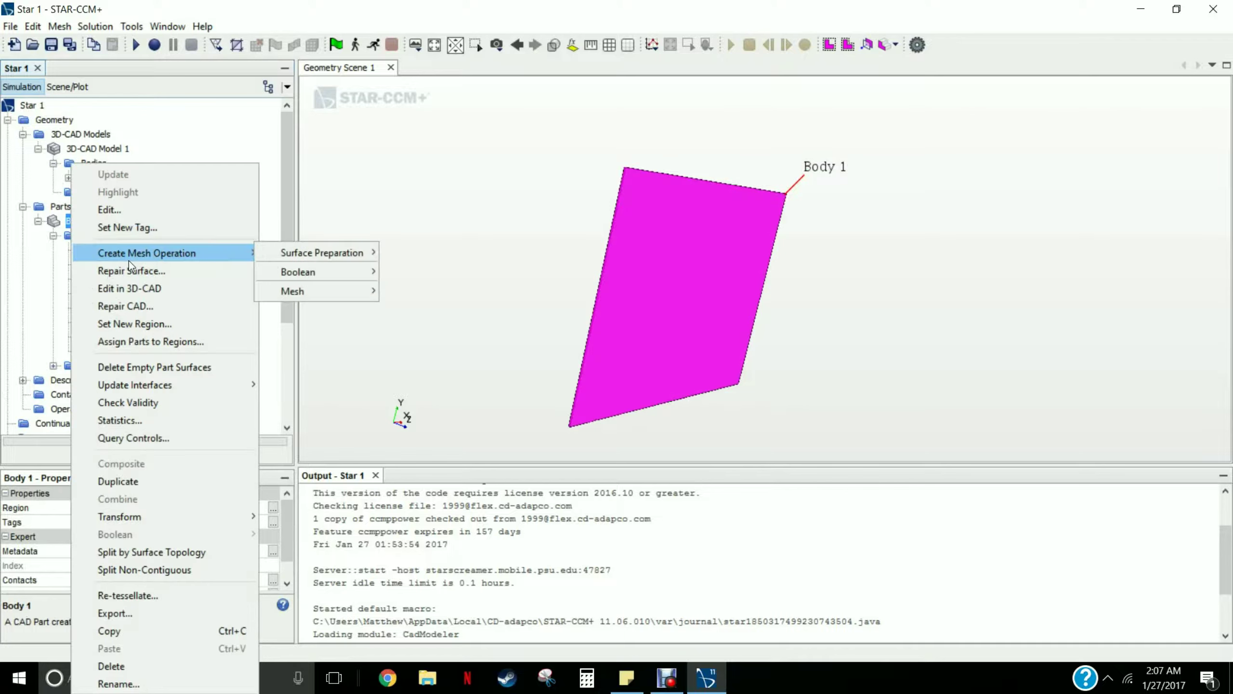
{"action": "mouse_move", "coordinate": [355, 295]}
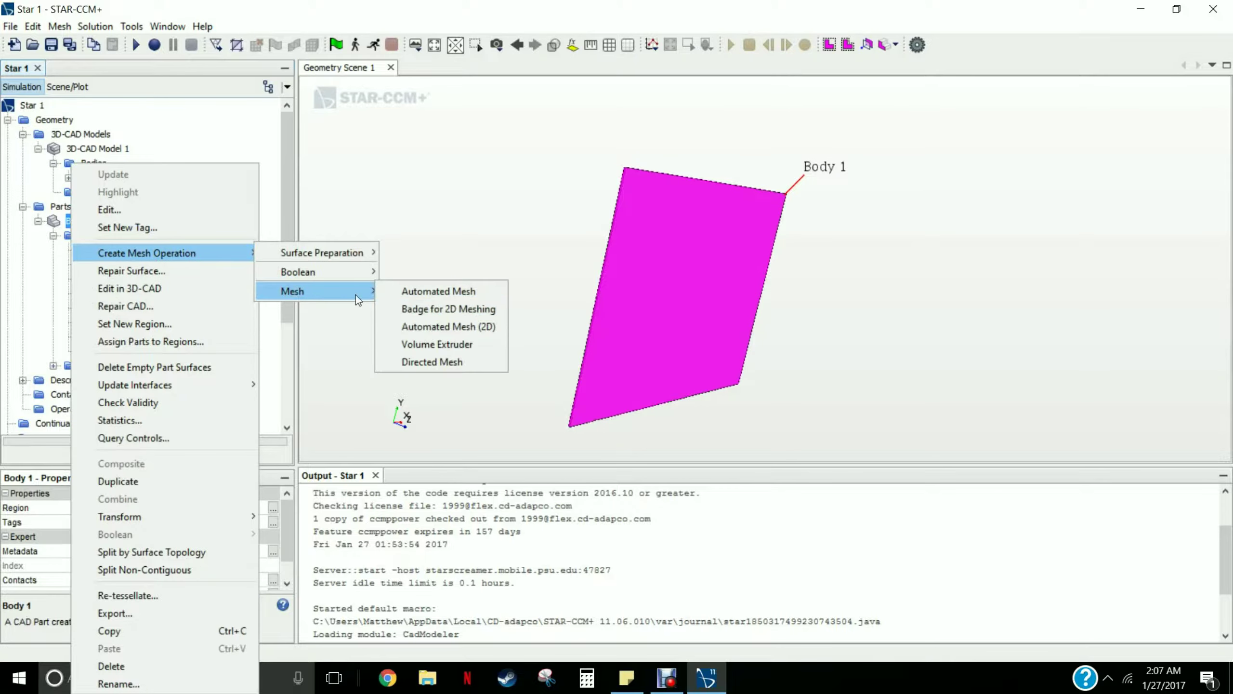
{"action": "left_click", "coordinate": [403, 306]}
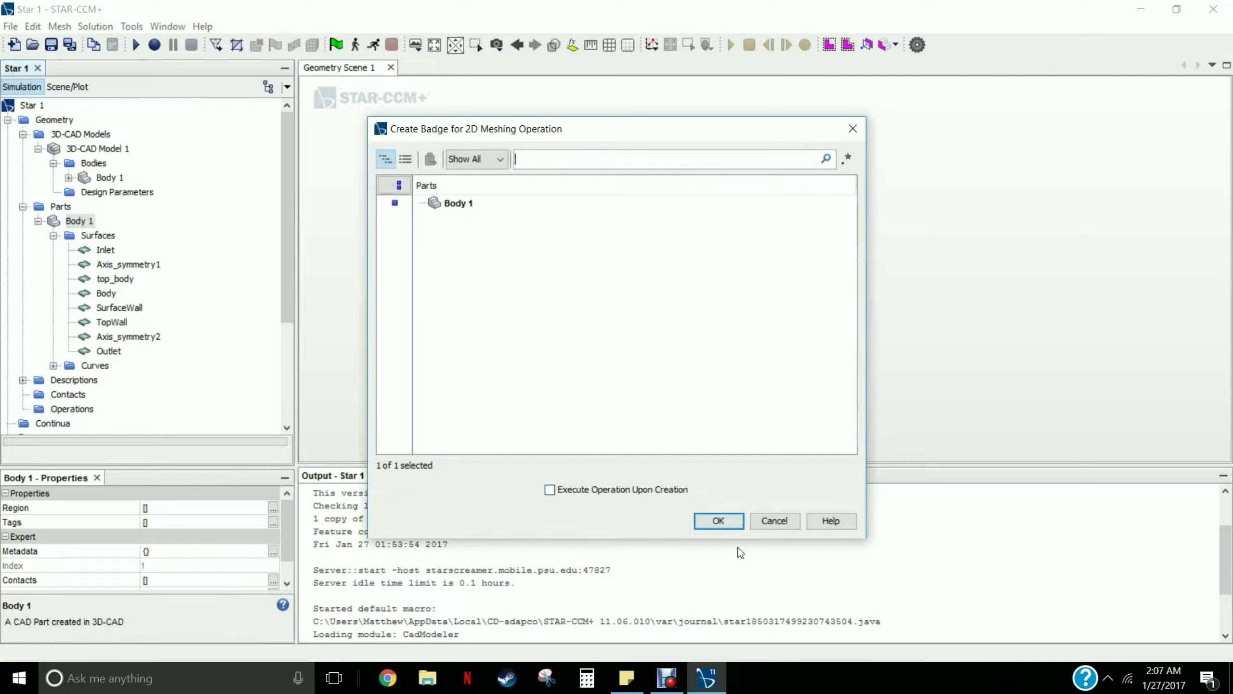
{"action": "left_click", "coordinate": [722, 524]}
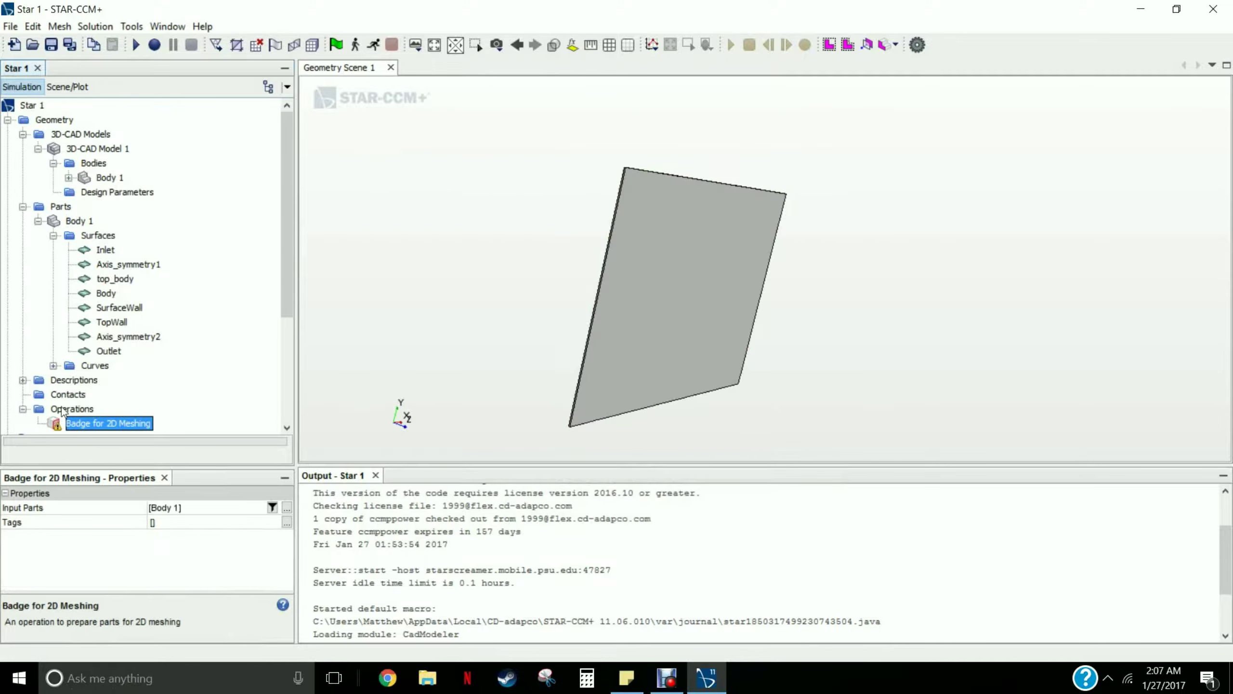
Execute the Badge for 2D Meshing operation to prepare the part for 2D meshing
{"action": "left_click_drag", "start_coordinate": [282, 272], "coordinate": [282, 295]}
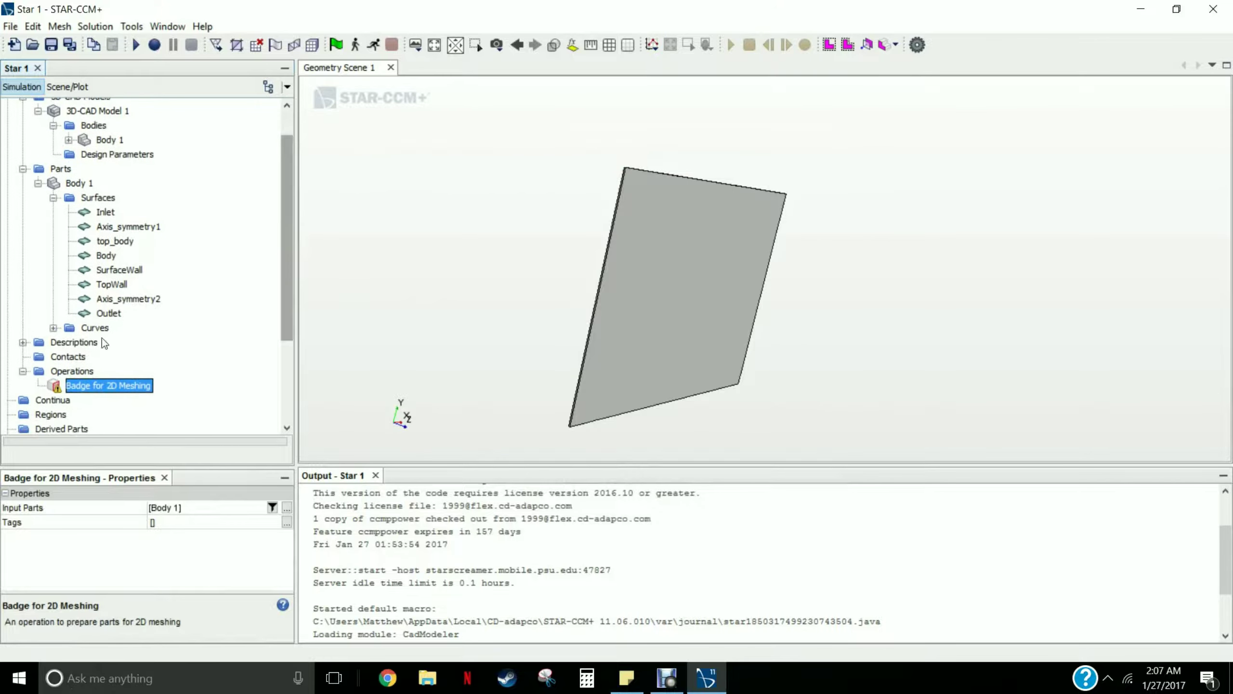
{"action": "right_click", "coordinate": [80, 389]}
{"action": "left_click", "coordinate": [114, 397]}
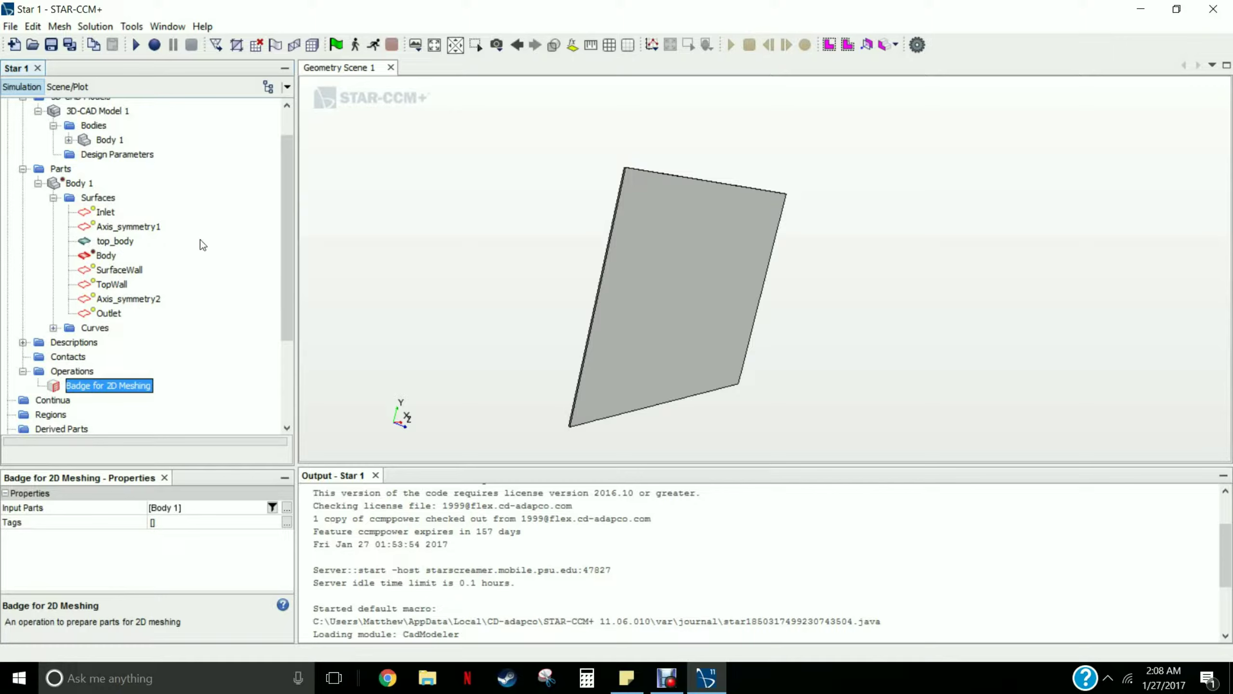
Create an Automated Mesh (2D) operation on the part Body 1 with the Polygonal Mesher and Prism Layer Mesher enabled
{"action": "right_click", "coordinate": [85, 184]}
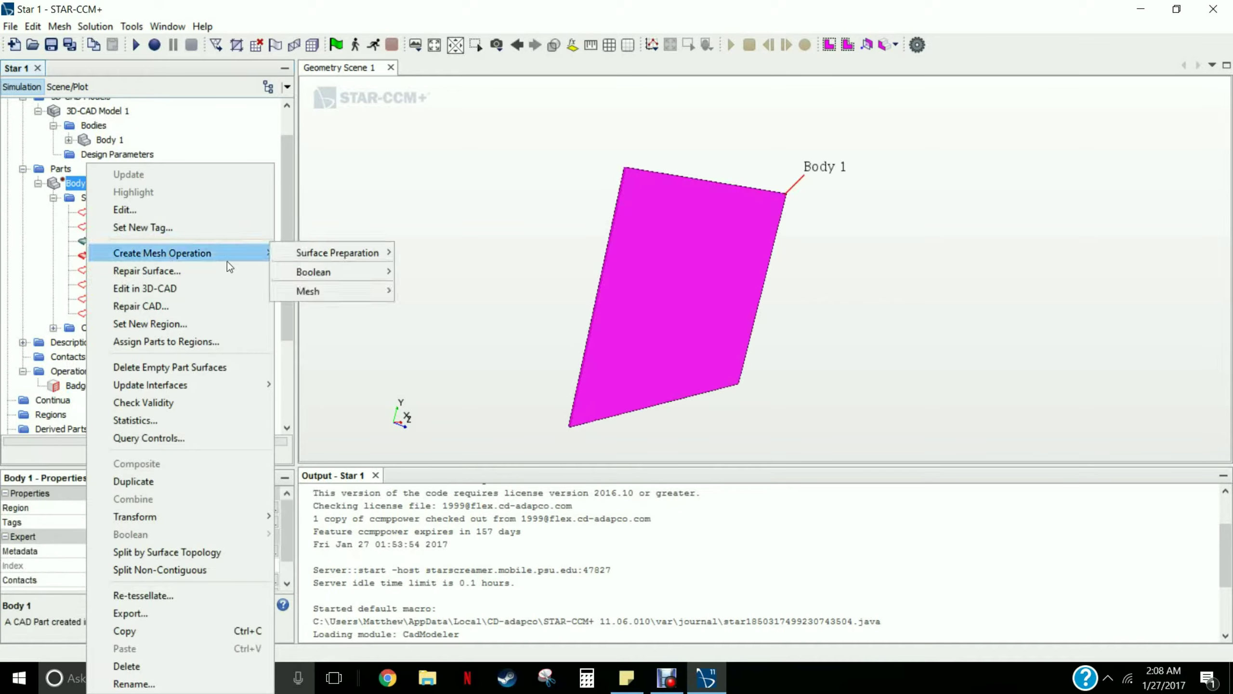
{"action": "mouse_move", "coordinate": [264, 252]}
{"action": "mouse_move", "coordinate": [319, 287]}
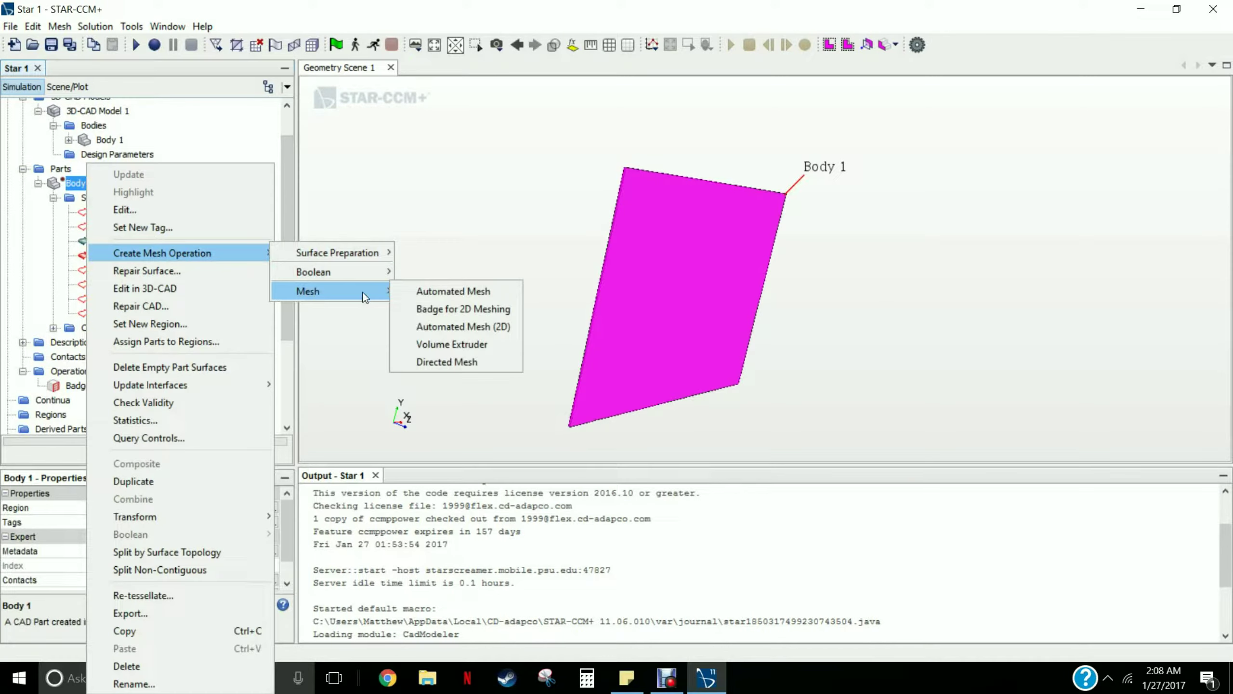
{"action": "left_click", "coordinate": [449, 329]}
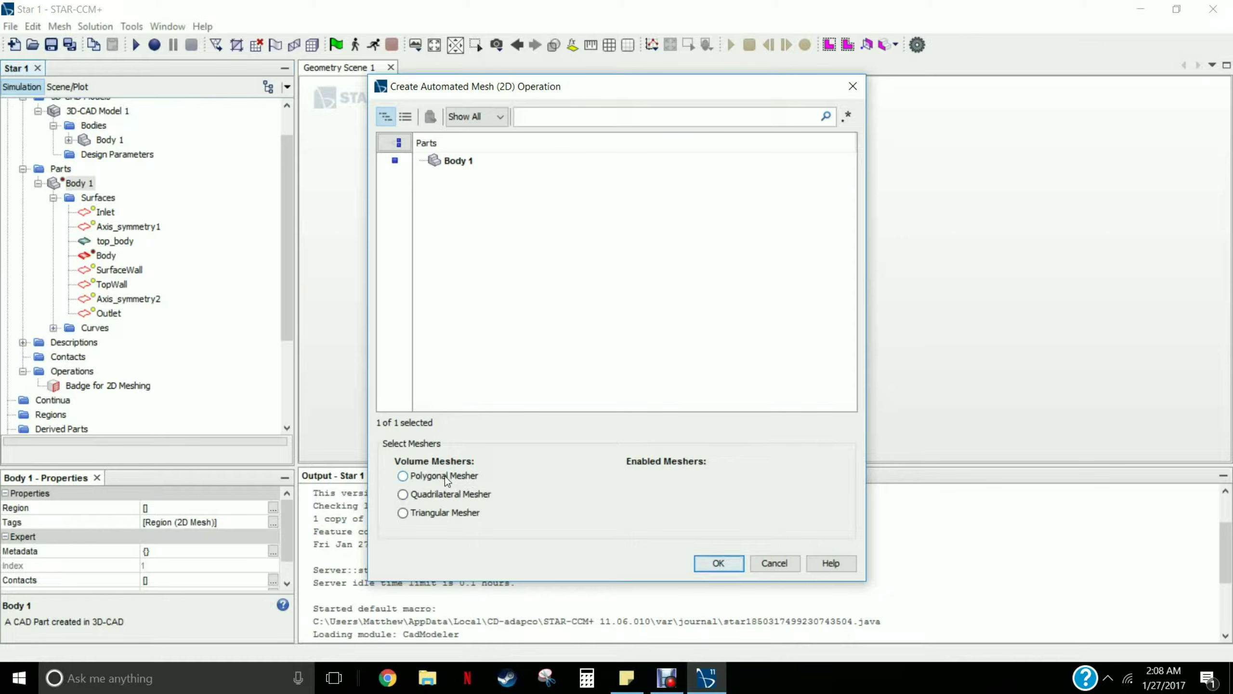
{"action": "left_click", "coordinate": [403, 476]}
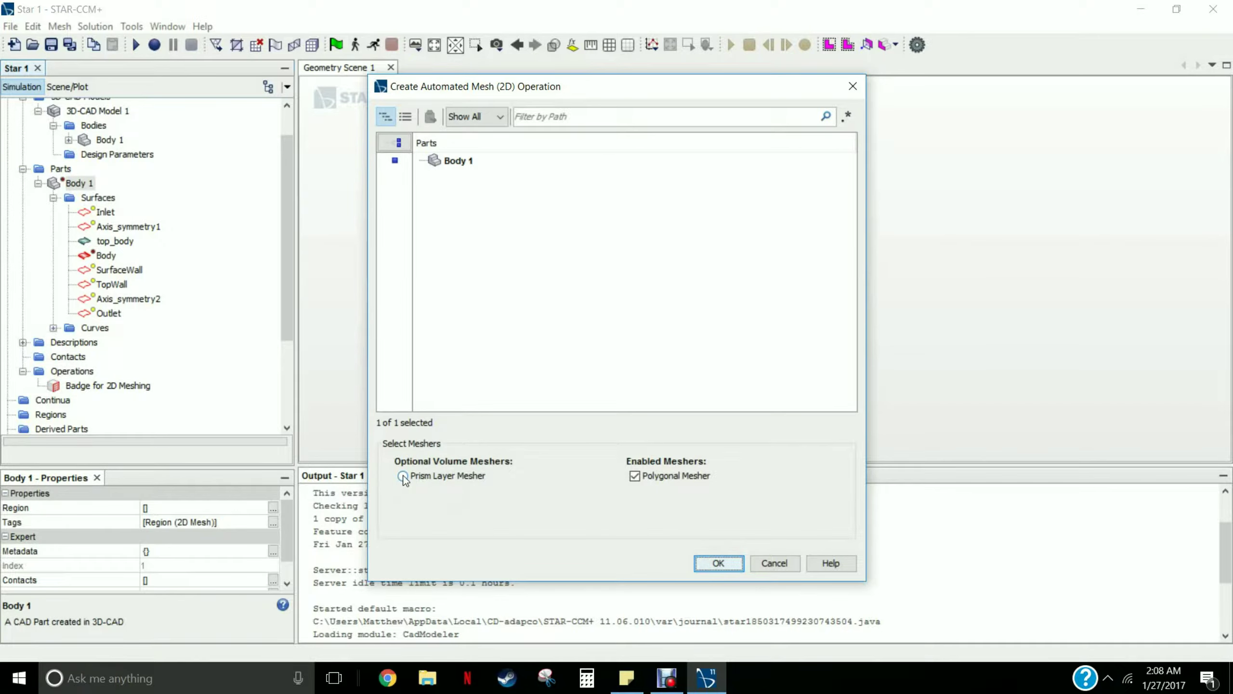
{"action": "left_click", "coordinate": [403, 476]}
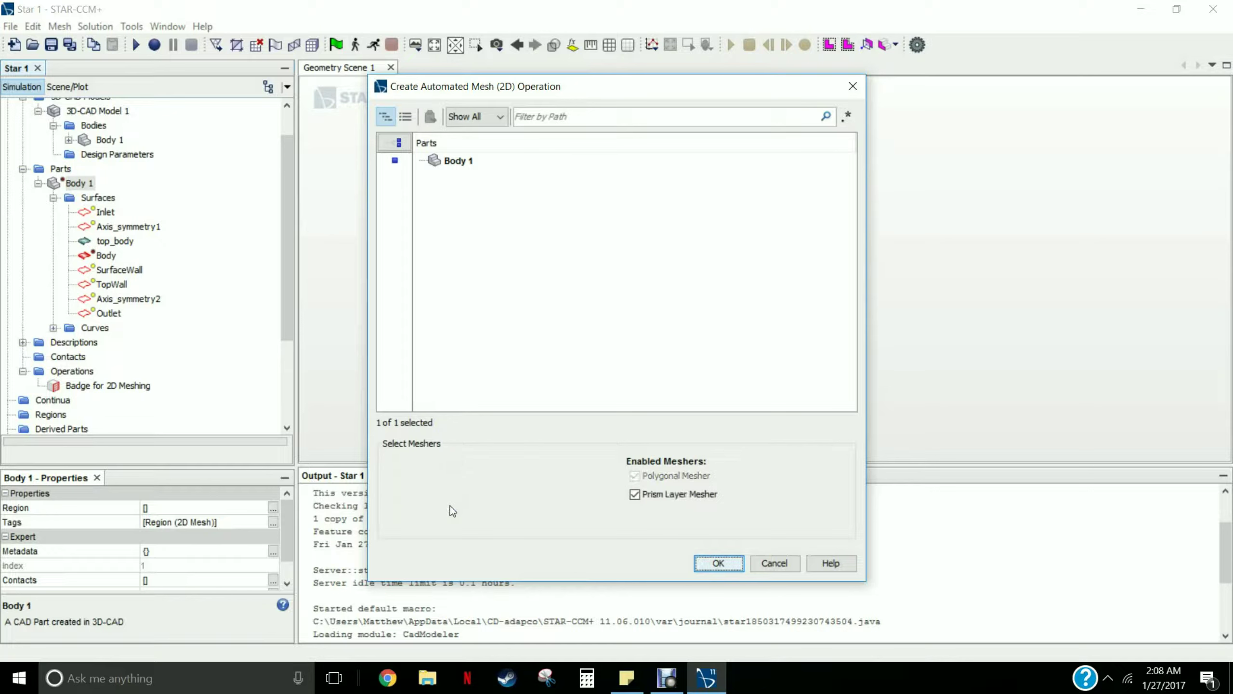
{"action": "left_click", "coordinate": [719, 563]}
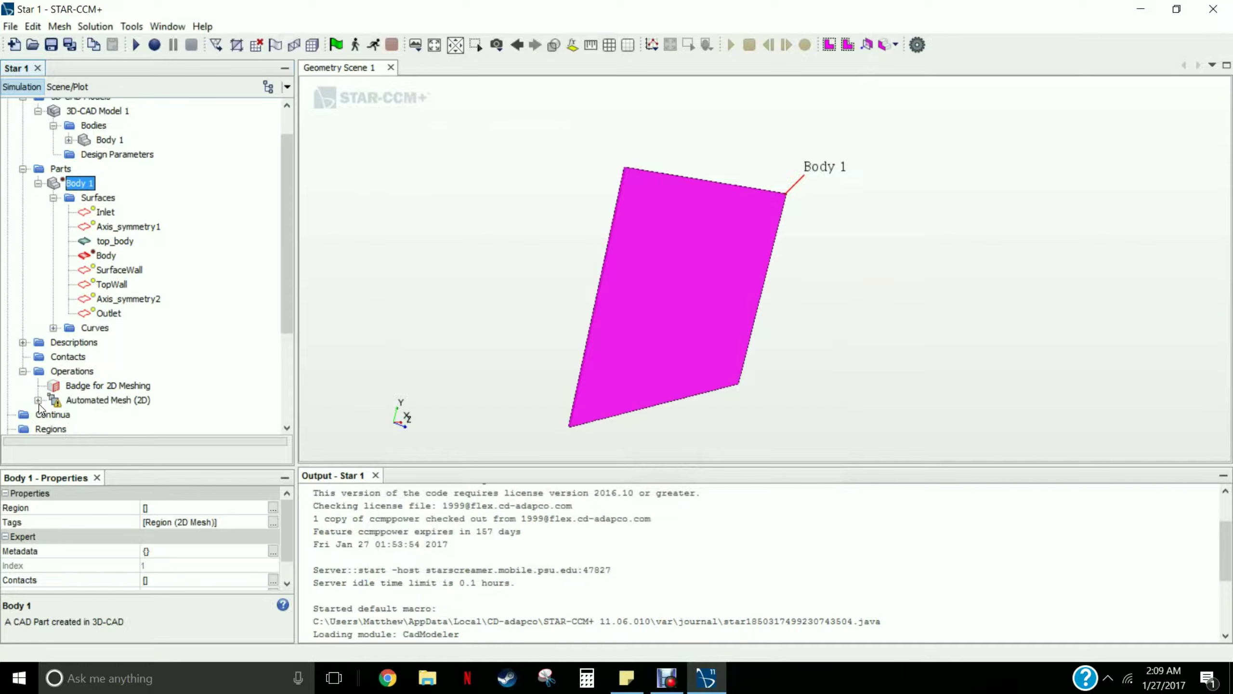
Assign Body 1 to regions, creating one region for all parts and a boundary for each part surface
{"action": "right_click", "coordinate": [85, 188]}
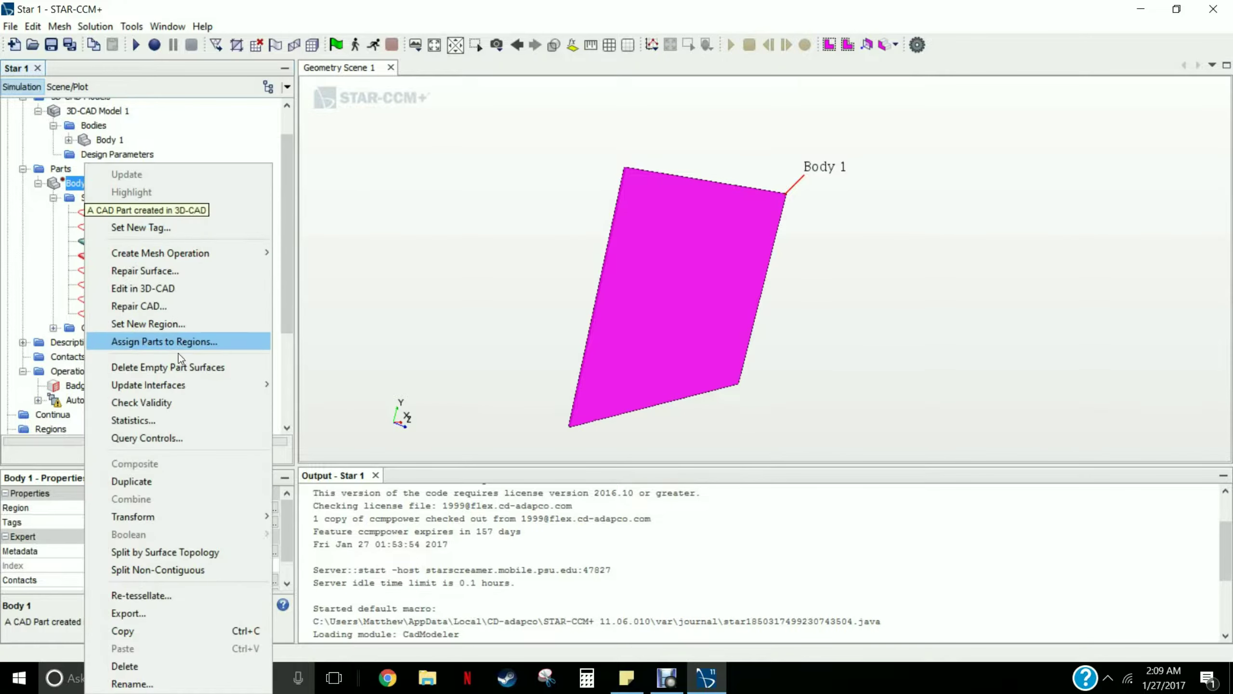
{"action": "left_click", "coordinate": [162, 343]}
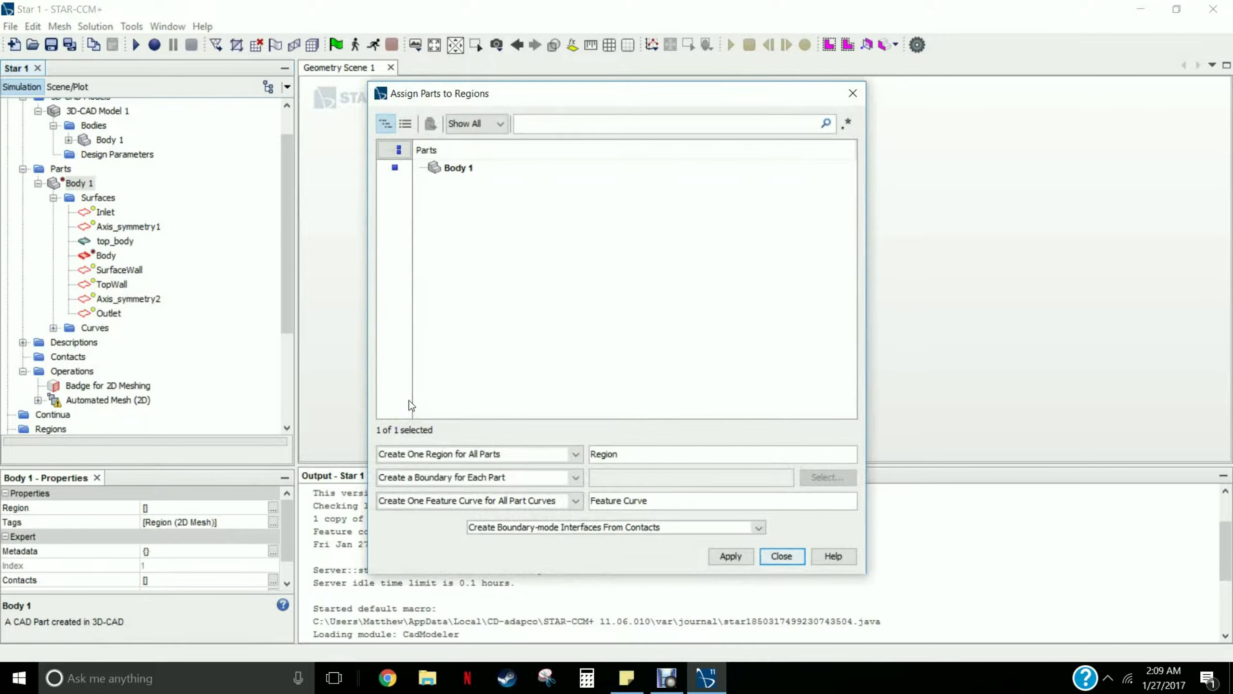
{"action": "left_click", "coordinate": [410, 480]}
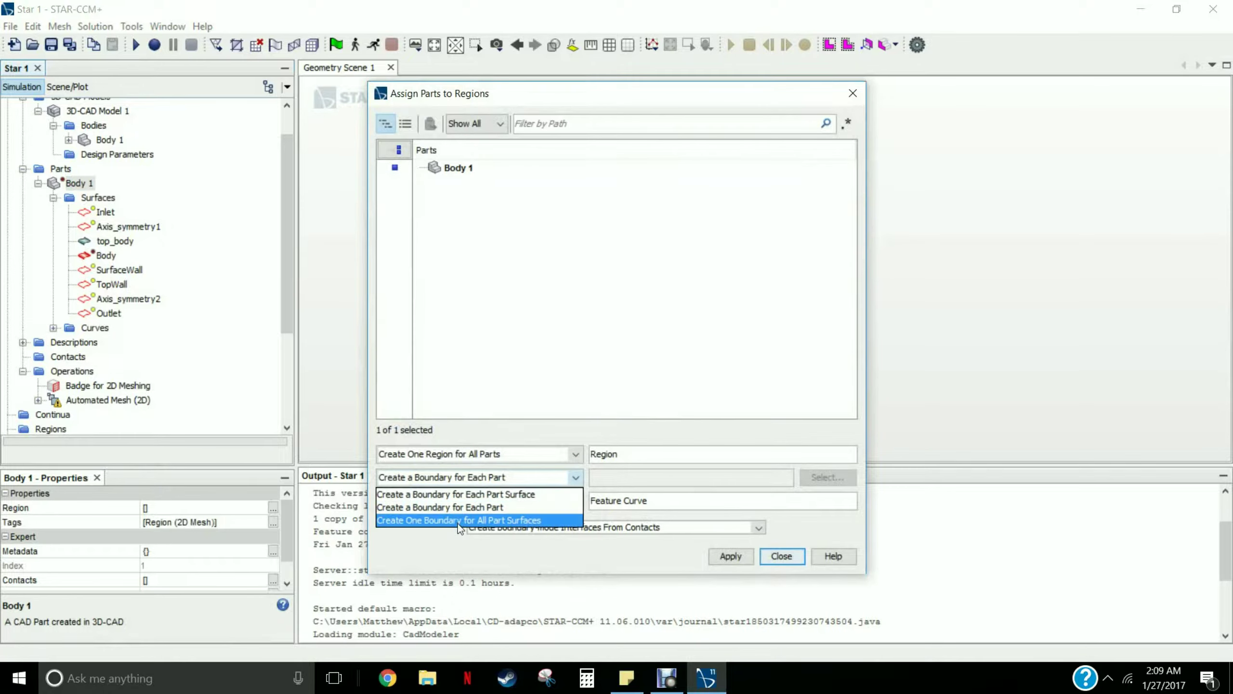
{"action": "left_click", "coordinate": [465, 492]}
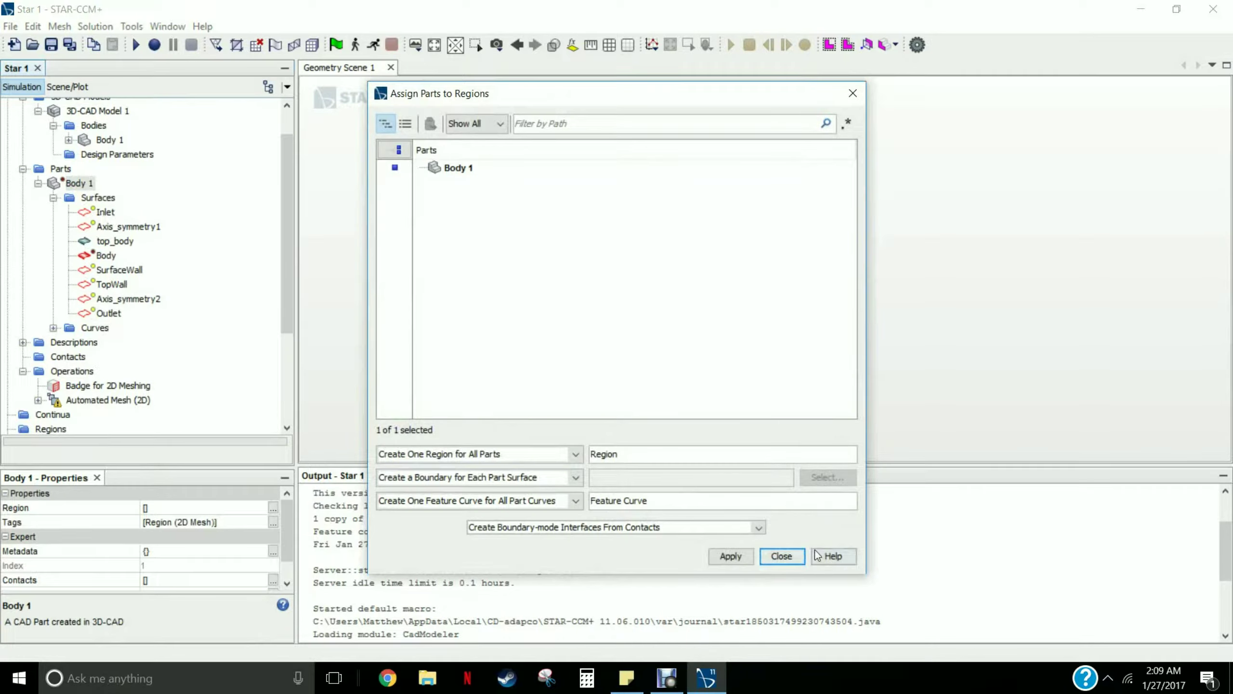
{"action": "left_click", "coordinate": [733, 557]}
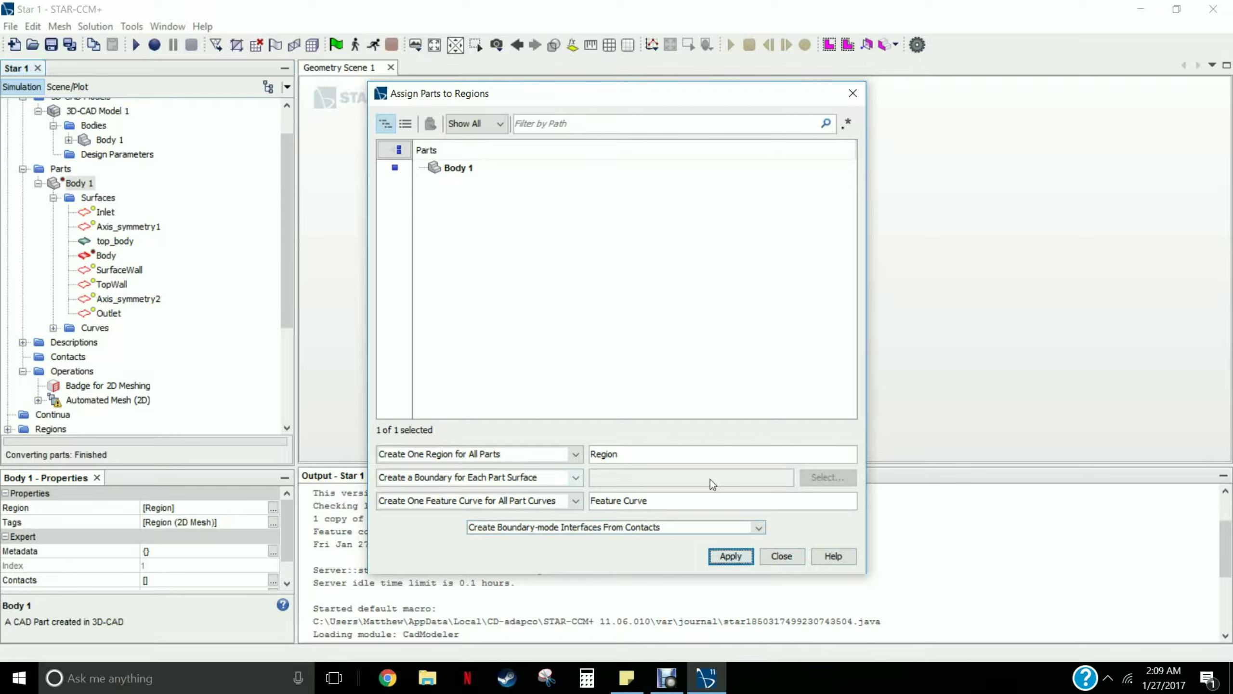
{"action": "left_click", "coordinate": [782, 557]}
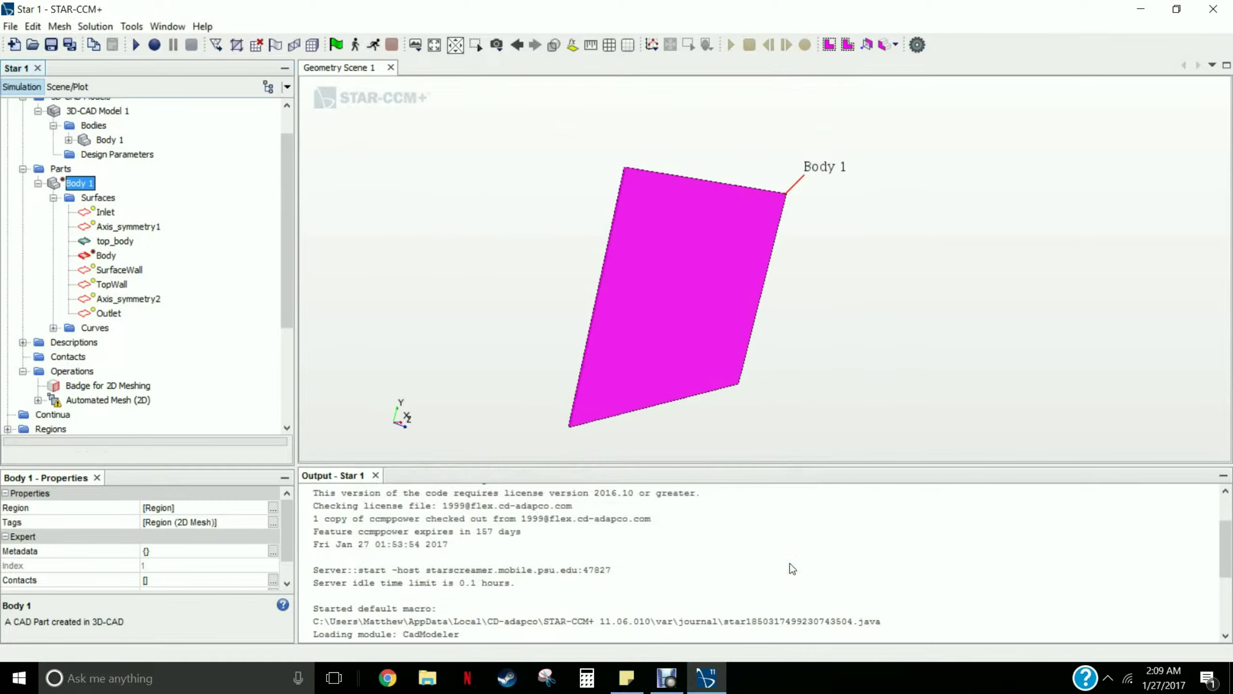
Examine the contents and available commands of the region made from Body 1
{"action": "left_click_drag", "start_coordinate": [287, 280], "coordinate": [287, 318]}
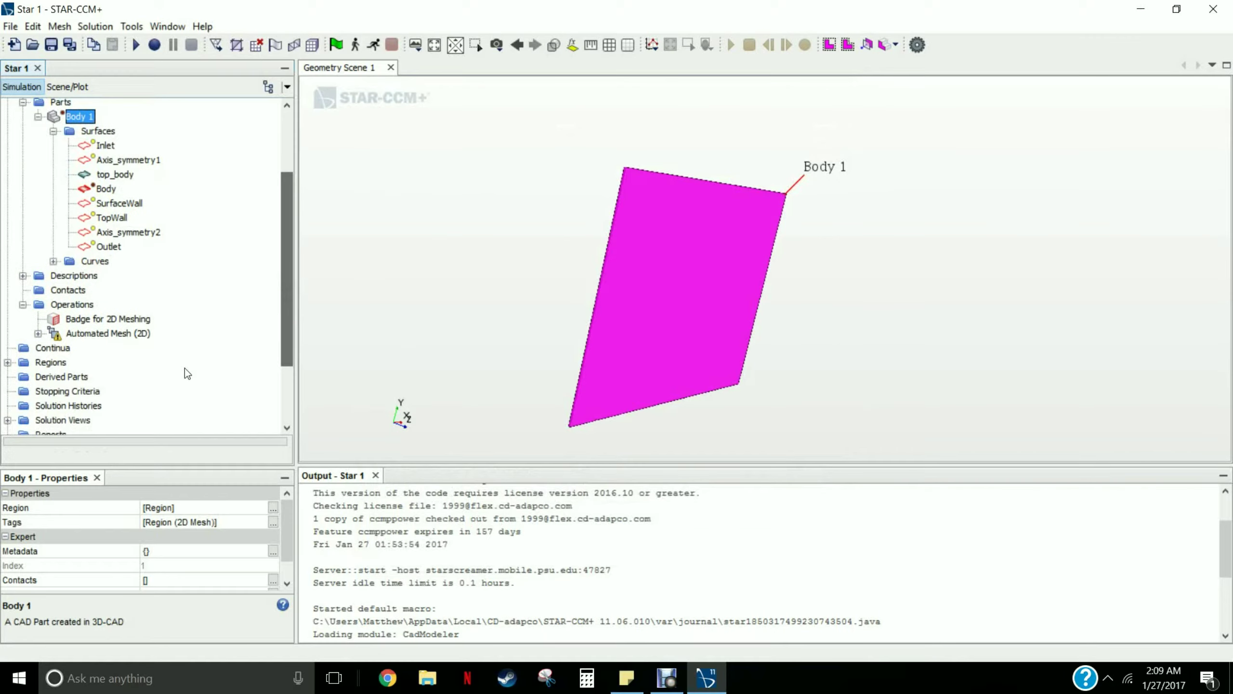
{"action": "left_click", "coordinate": [7, 362]}
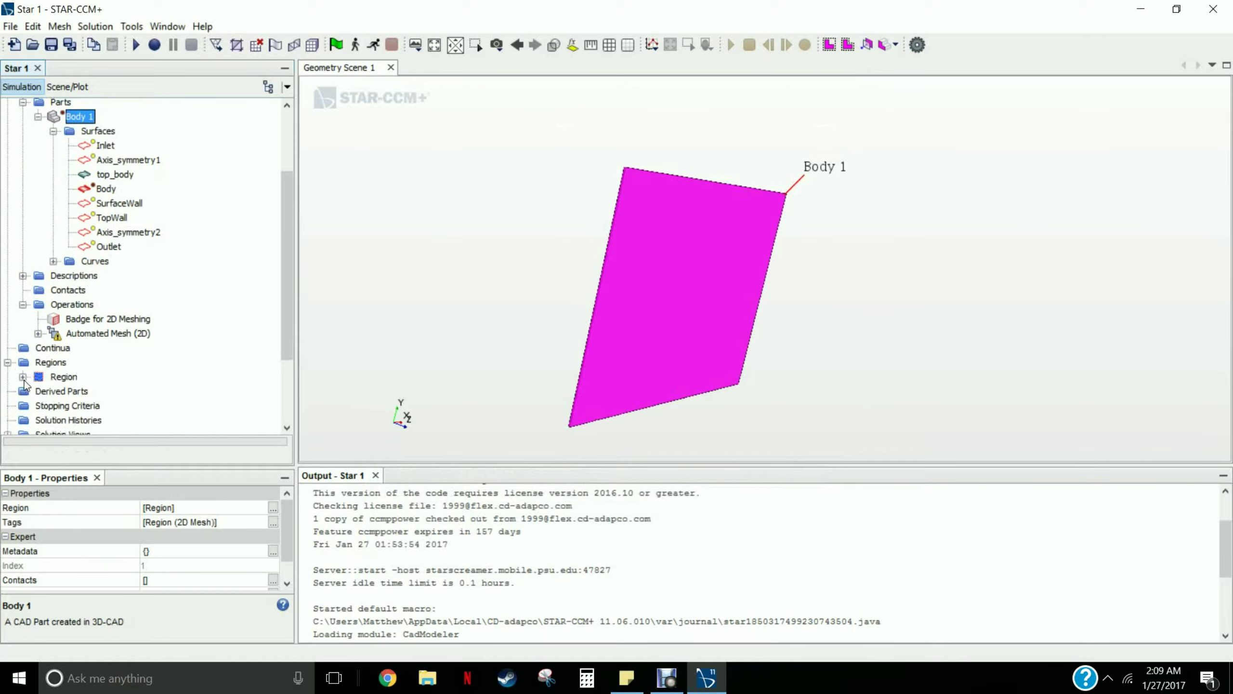
{"action": "left_click", "coordinate": [23, 376]}
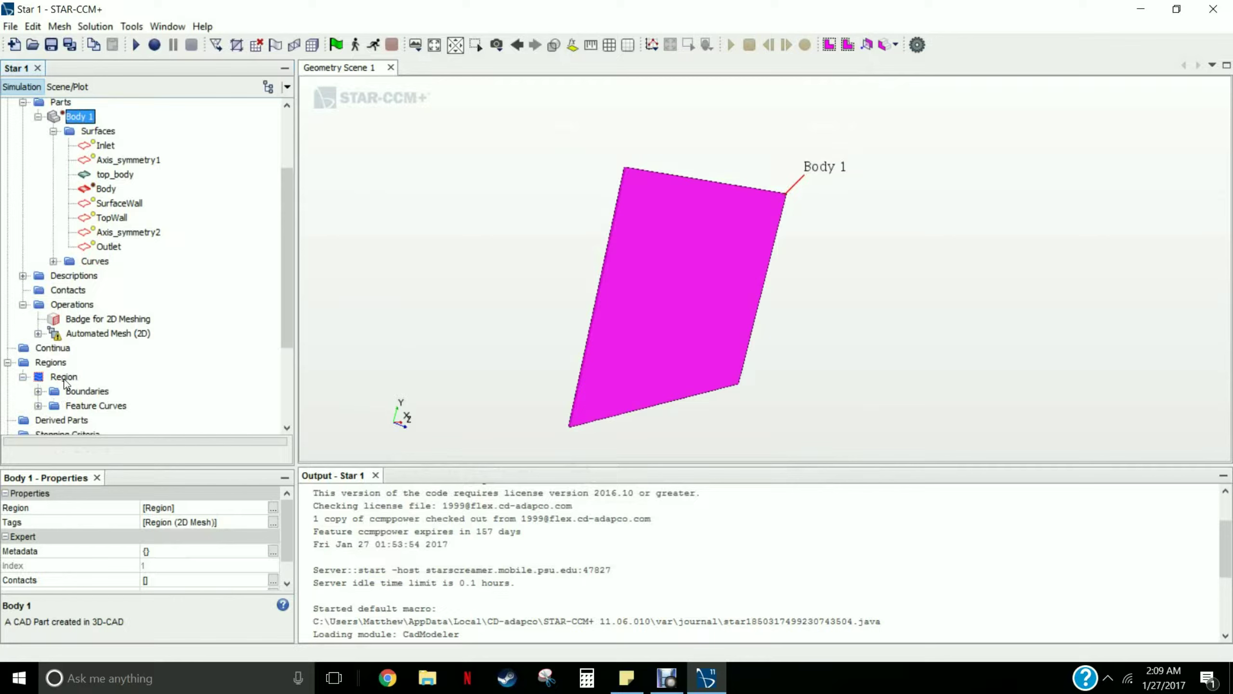
{"action": "left_click", "coordinate": [22, 378]}
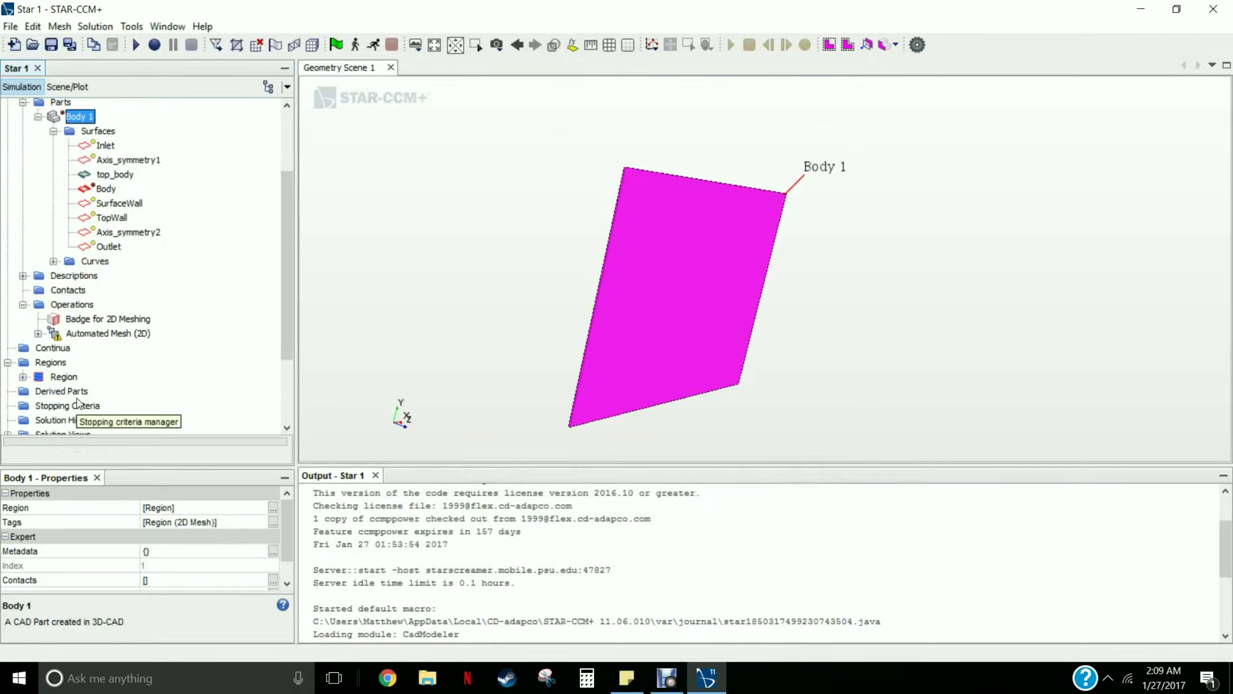
{"action": "right_click", "coordinate": [63, 378]}
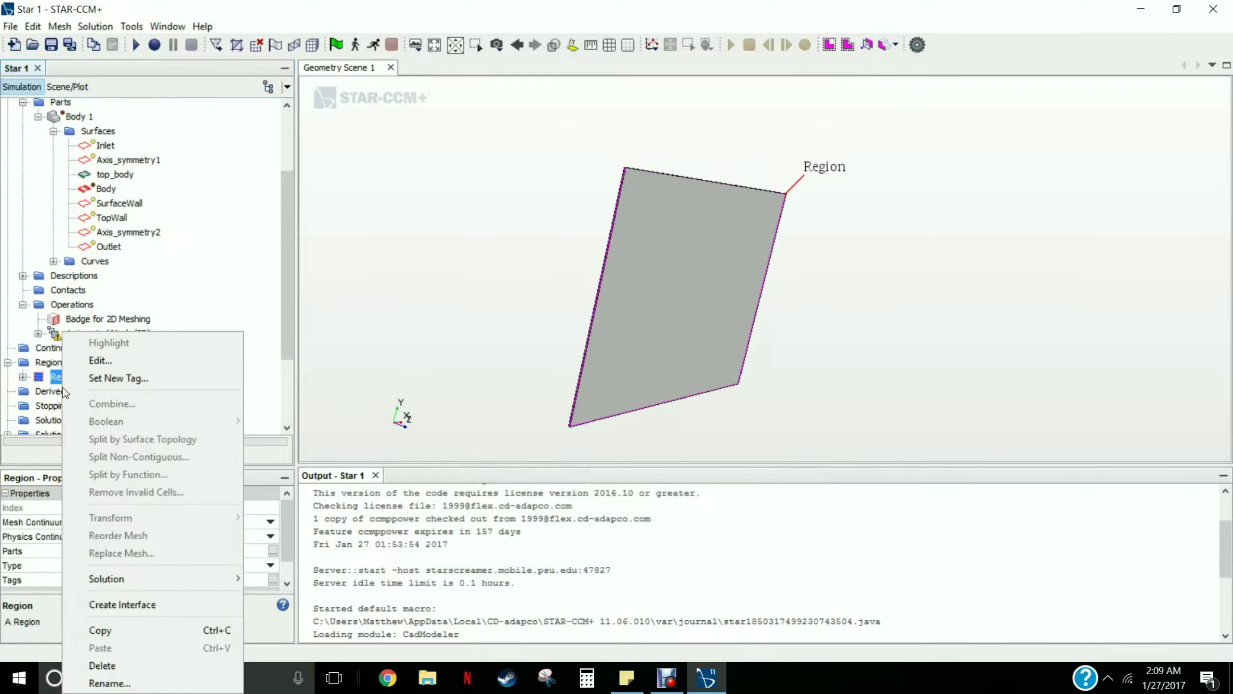
{"action": "left_click", "coordinate": [220, 259]}
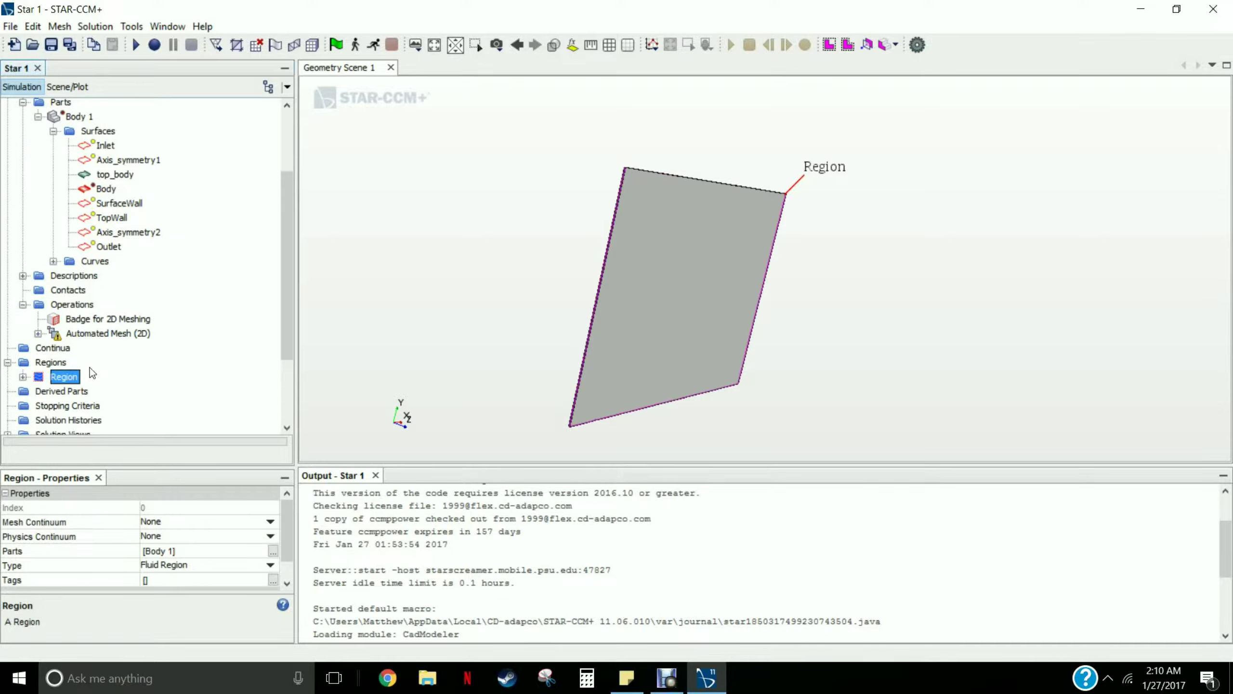
Review the Automated Mesh (2D) default controls for Base Size and Target Surface Size, keeping the size type Relative to base
{"action": "left_click", "coordinate": [38, 334]}
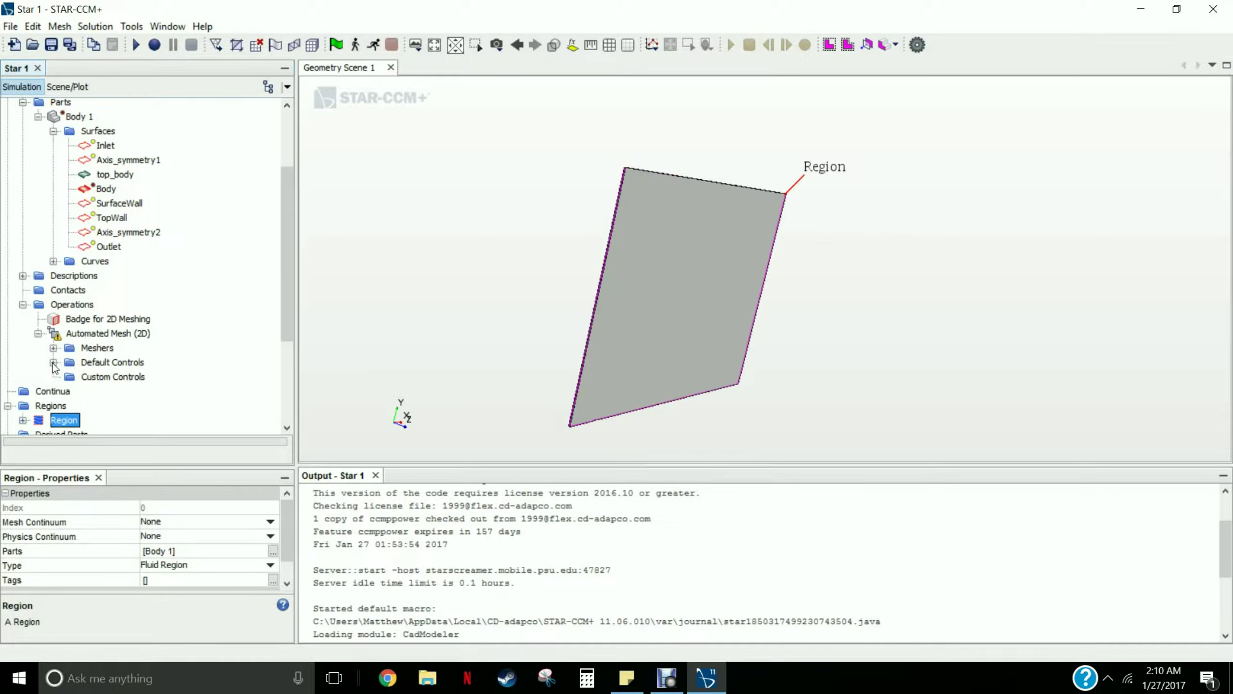
{"action": "double_click", "coordinate": [111, 361]}
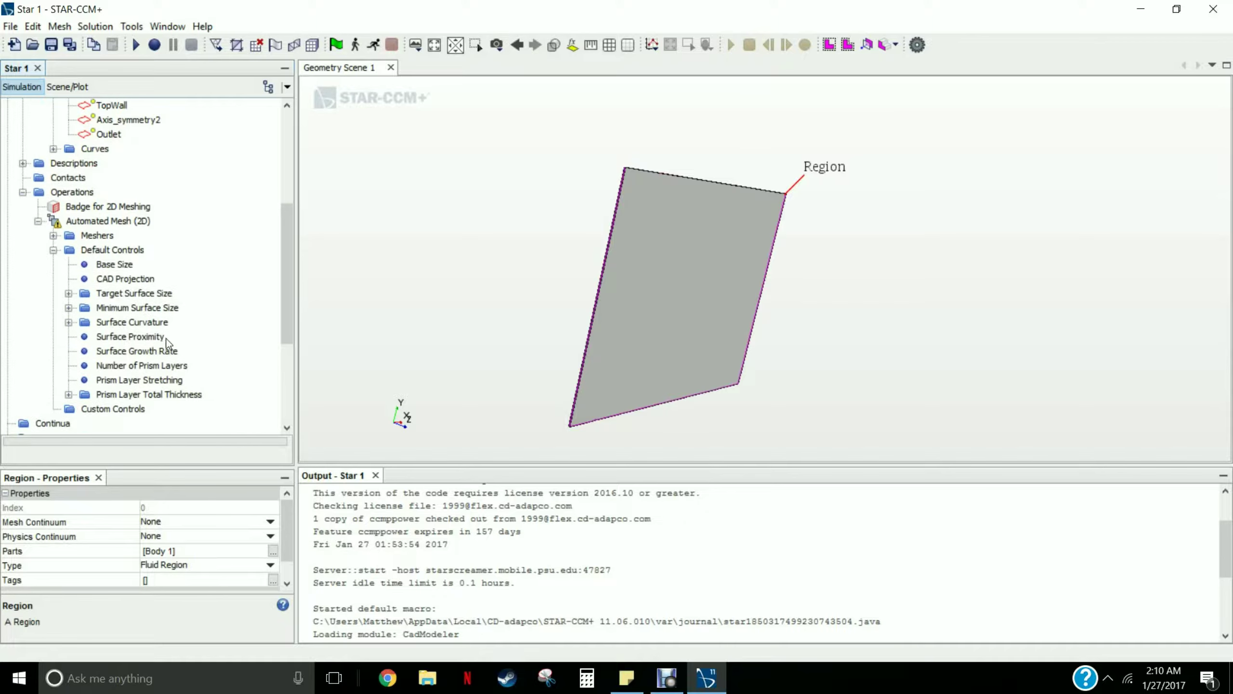
{"action": "scroll", "coordinate": [168, 342], "scroll_direction": "down", "scroll_amount": 1}
{"action": "left_click", "coordinate": [111, 224]}
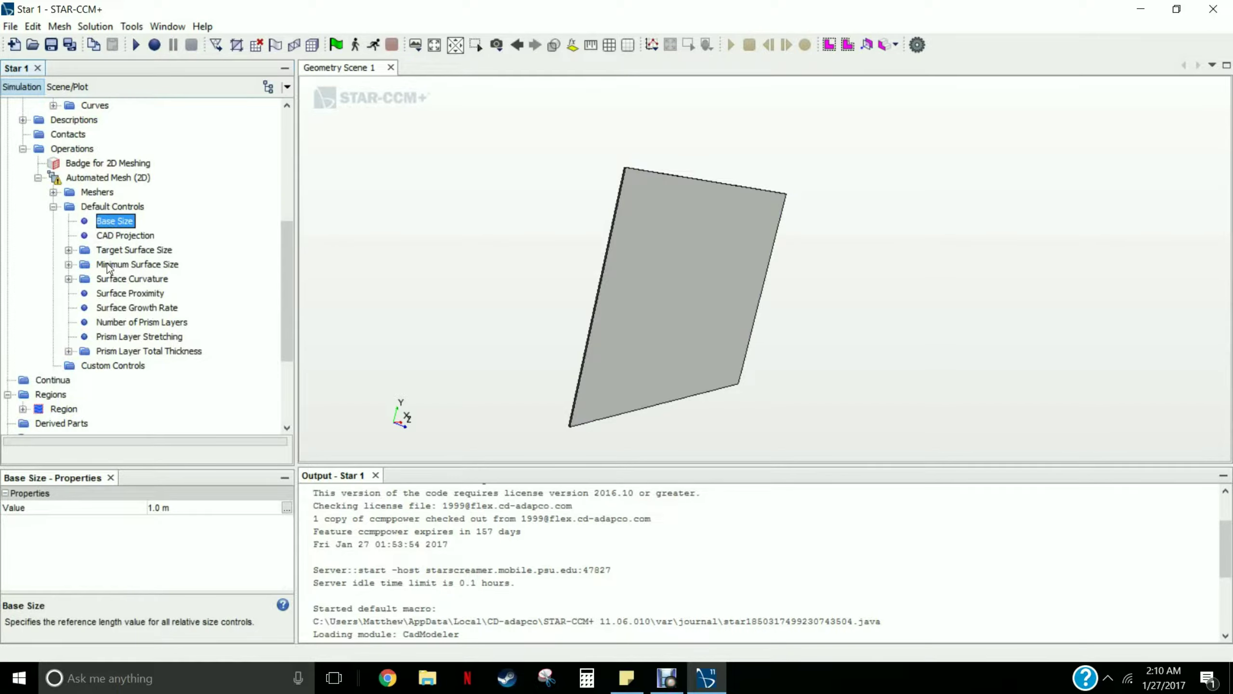
{"action": "left_click", "coordinate": [68, 250]}
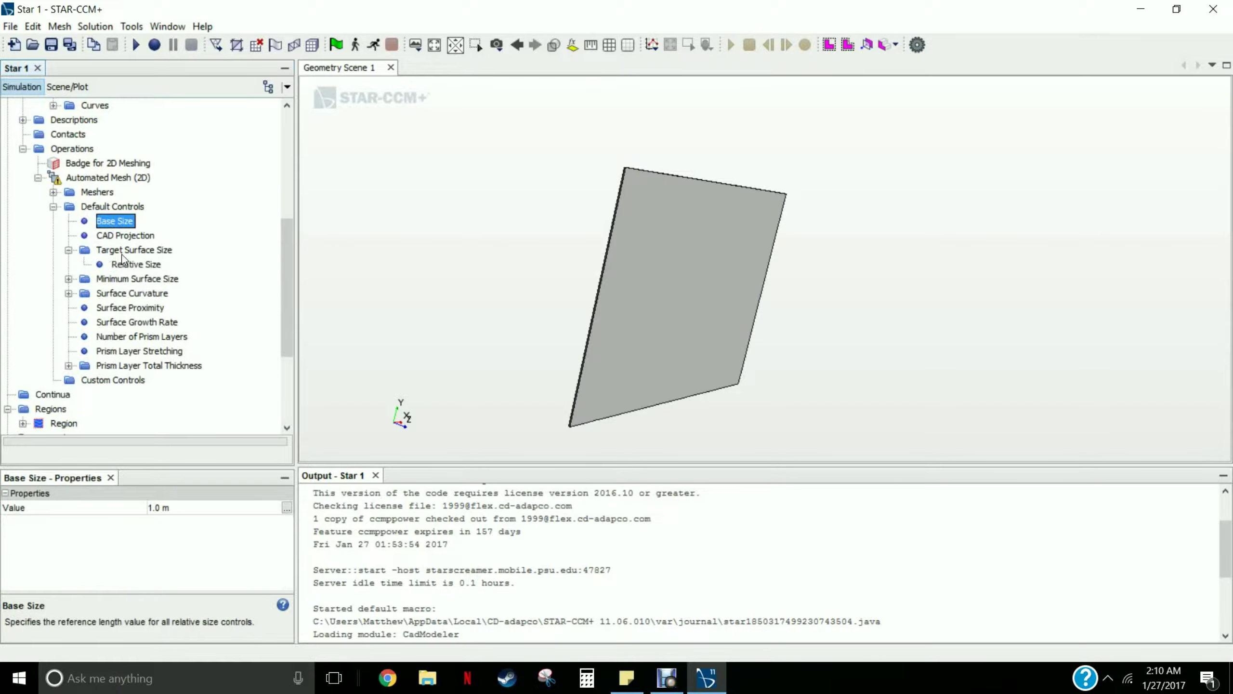
{"action": "left_click", "coordinate": [134, 265]}
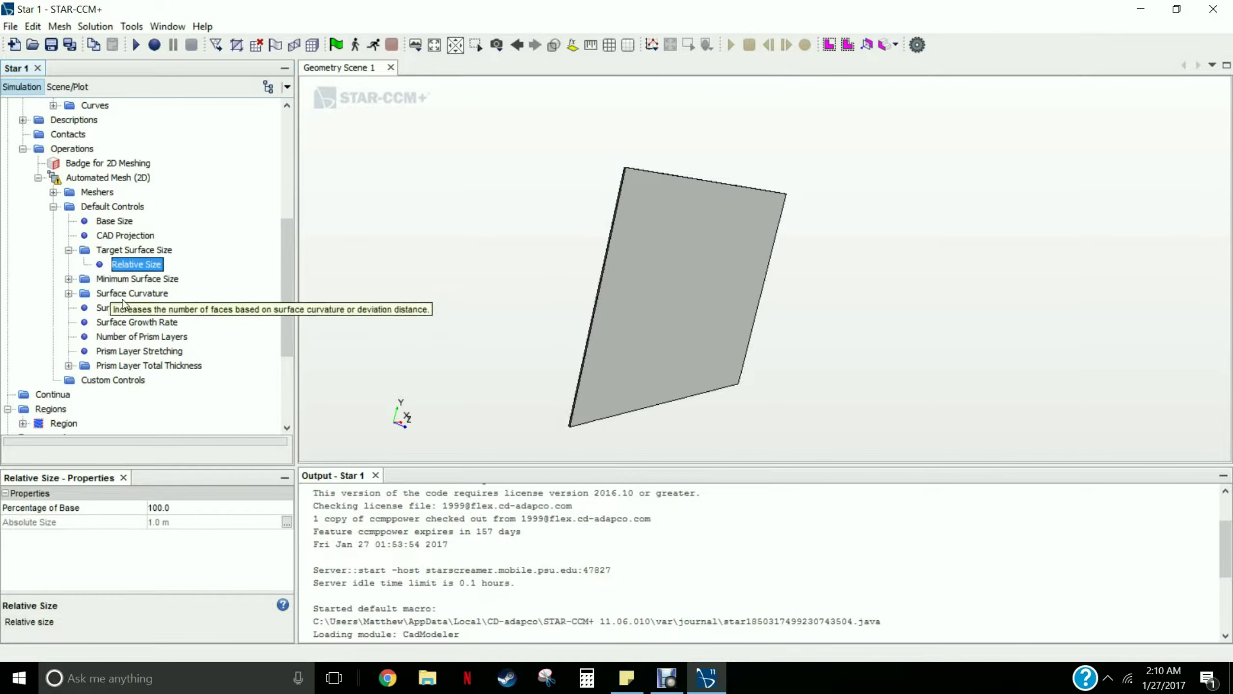
{"action": "left_click", "coordinate": [134, 251]}
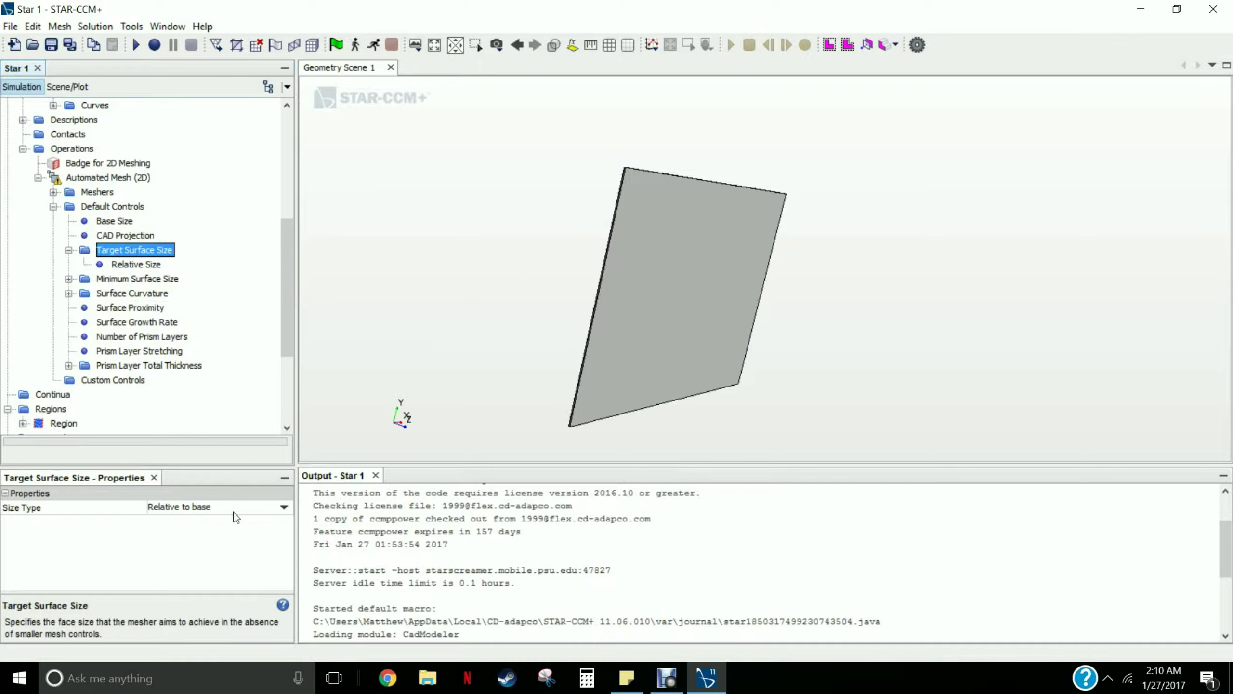
{"action": "left_click", "coordinate": [285, 508]}
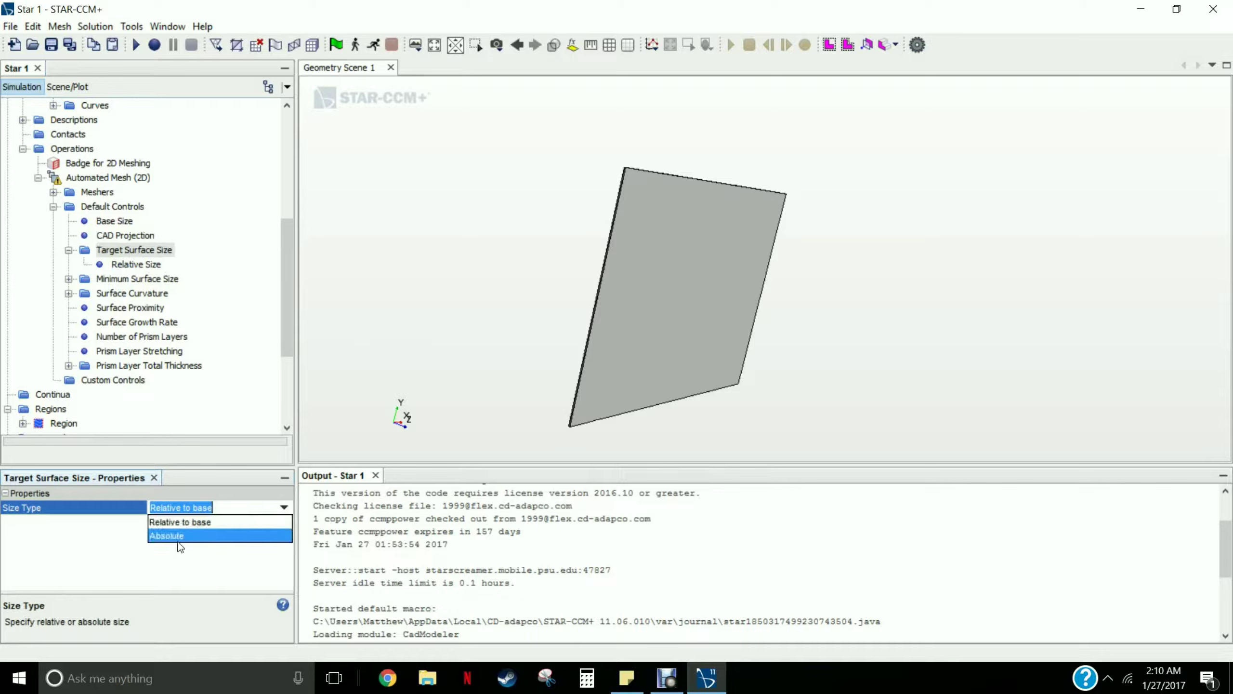
{"action": "left_click", "coordinate": [193, 522]}
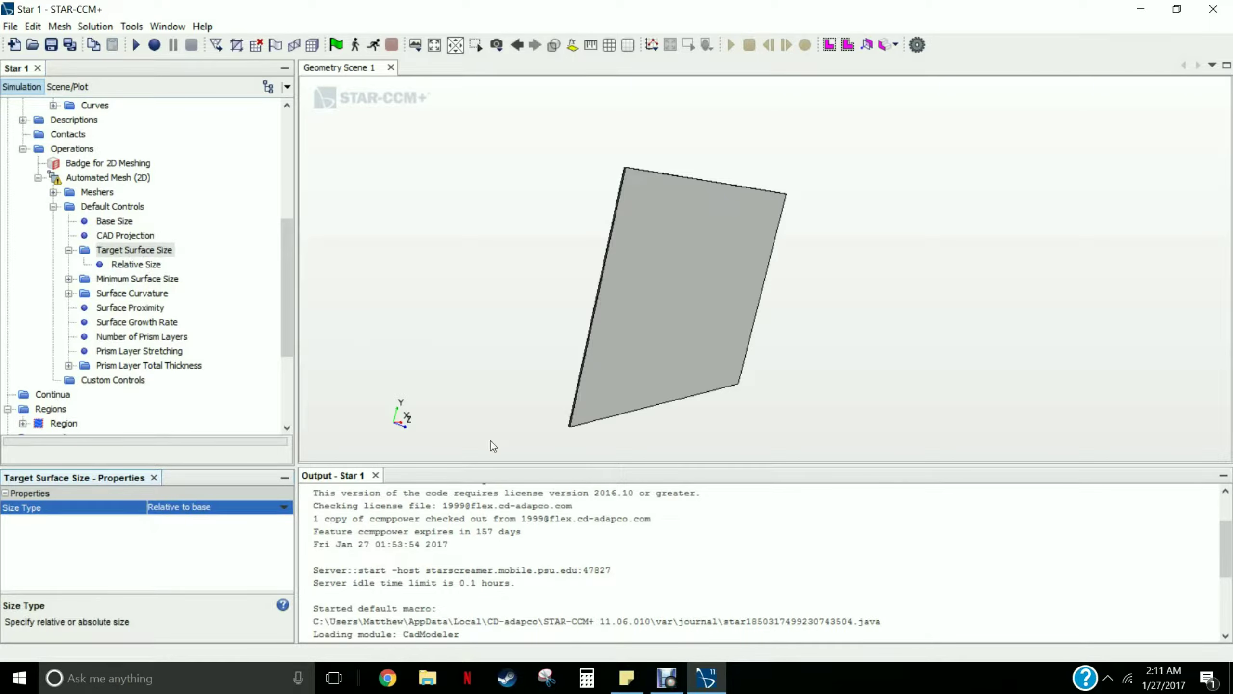
{"action": "left_click_drag", "start_coordinate": [524, 396], "coordinate": [504, 376]}
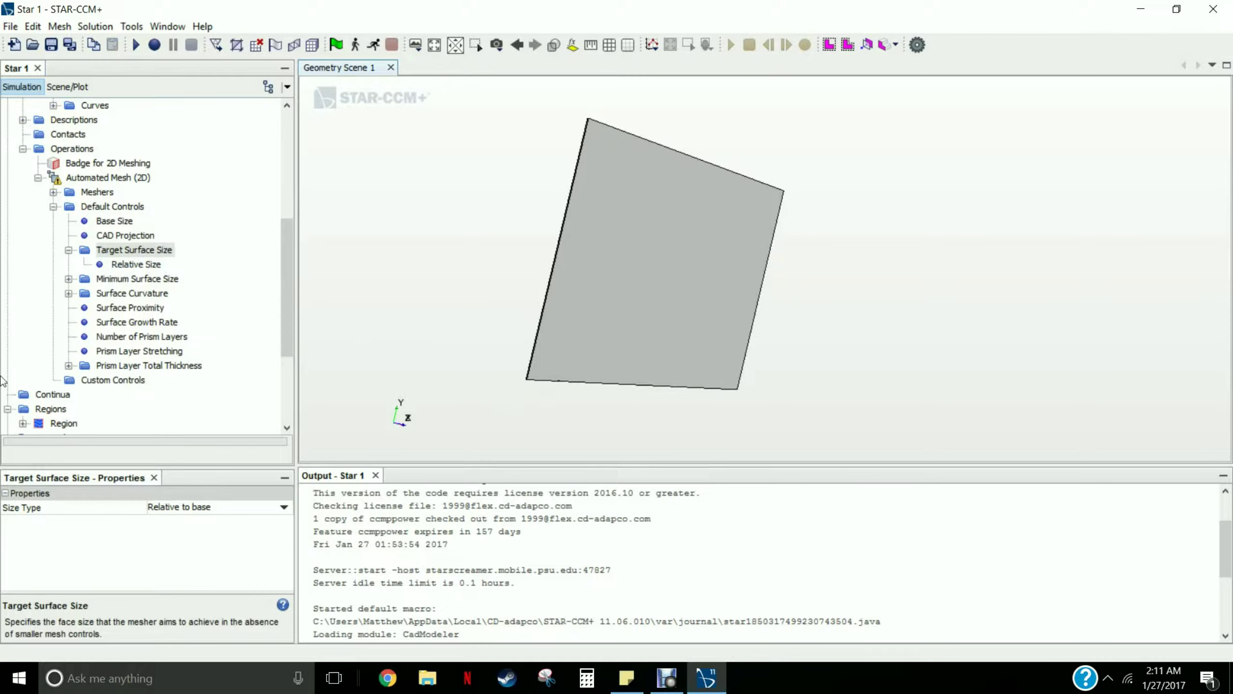
Set the Surface Growth Rate in the Automated Mesh (2D) default controls to 1.05
{"action": "left_click", "coordinate": [135, 323]}
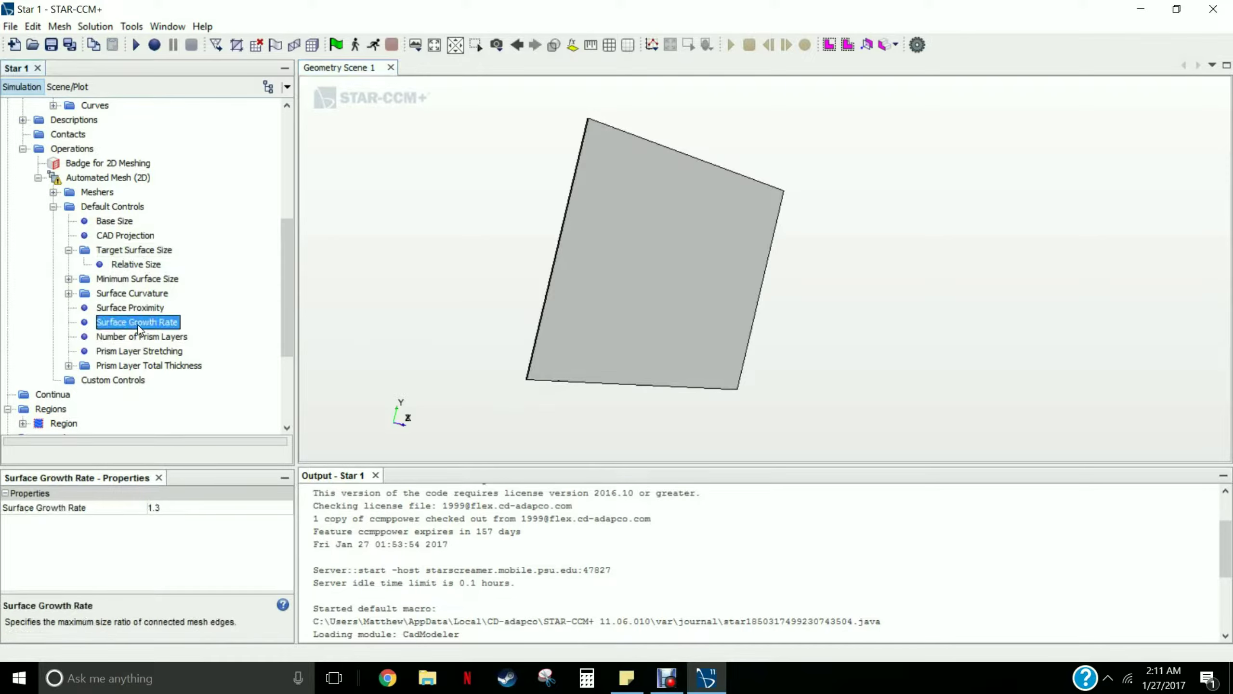
{"action": "left_click", "coordinate": [161, 507]}
{"action": "key", "text": "BackSpace"}
{"action": "type", "text": "05"}
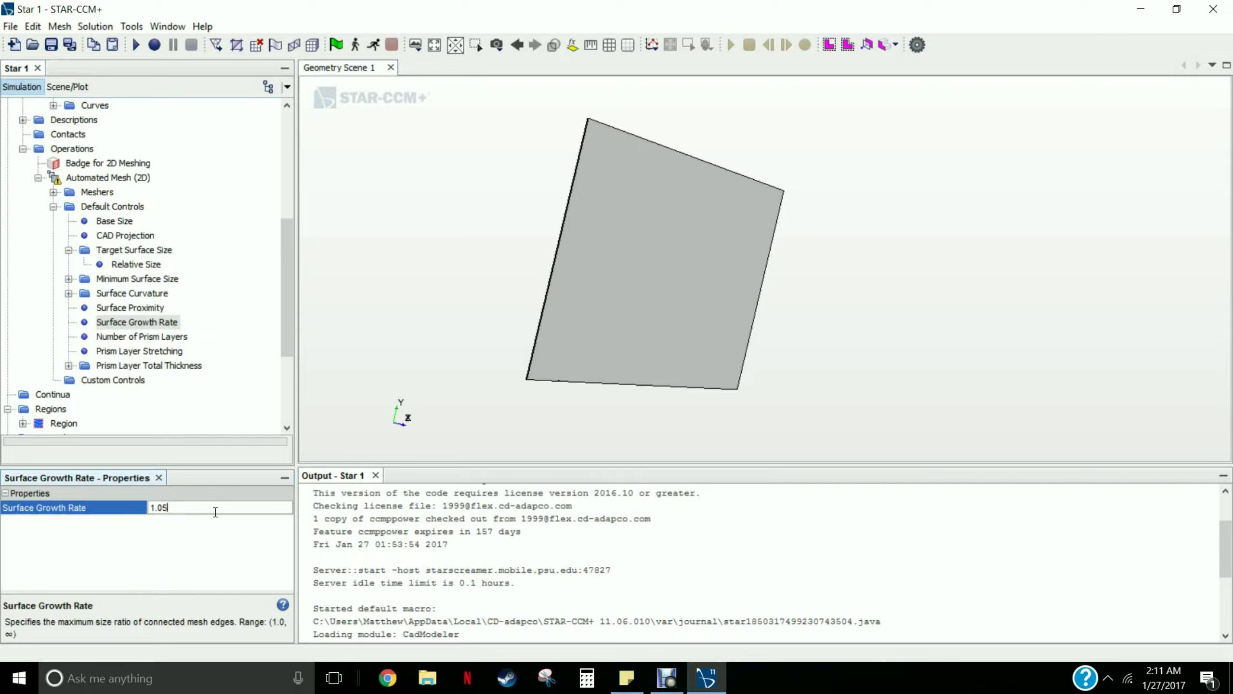
{"action": "left_click", "coordinate": [214, 325]}
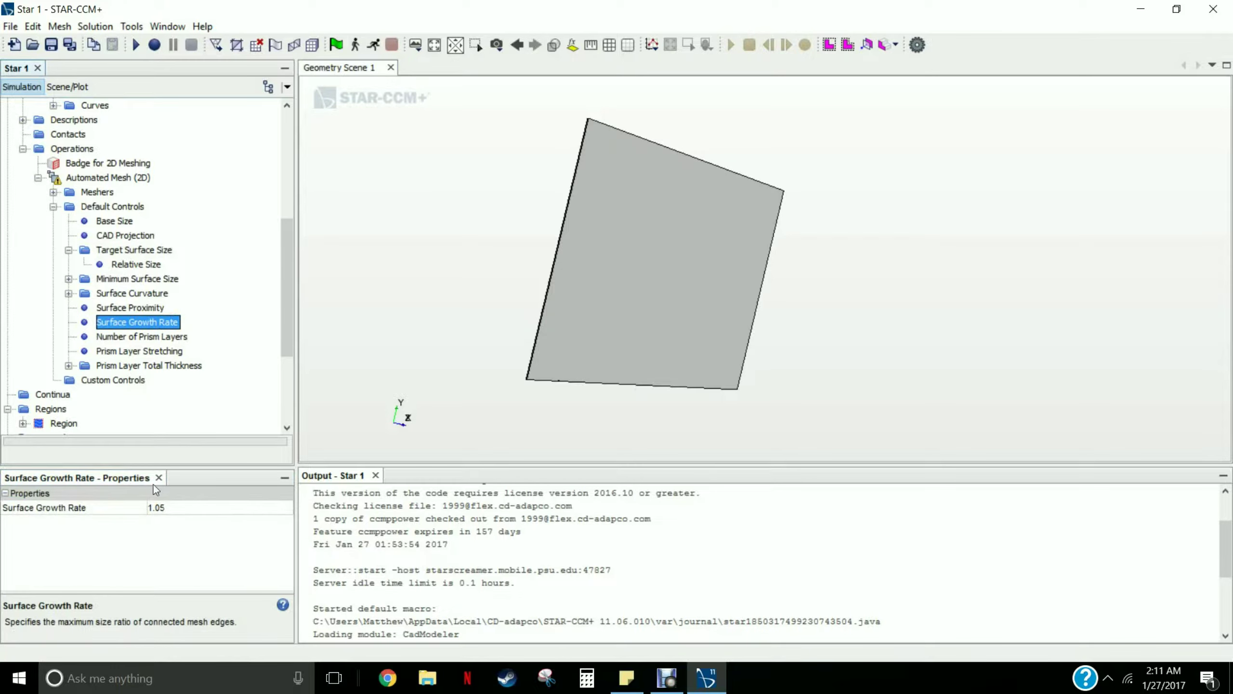
Set the Number of Prism Layers in the Automated Mesh (2D) default controls to 10
{"action": "key", "text": "Down"}
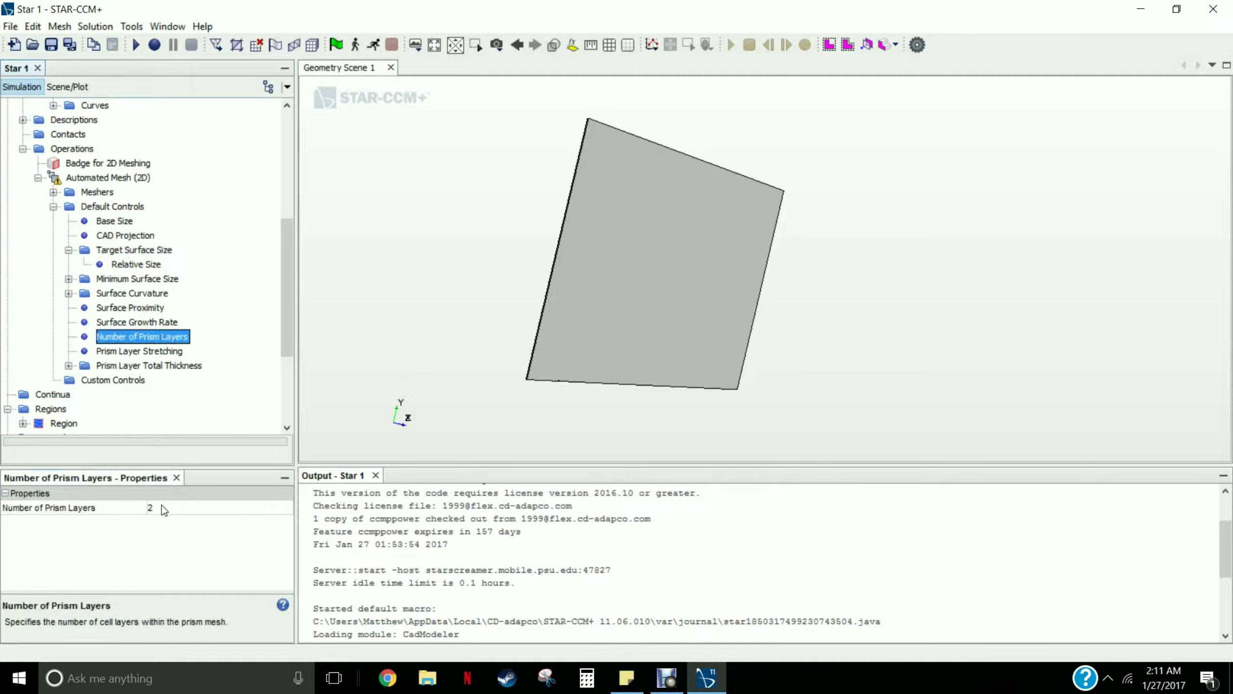
{"action": "left_click", "coordinate": [162, 508]}
{"action": "type", "text": "10"}
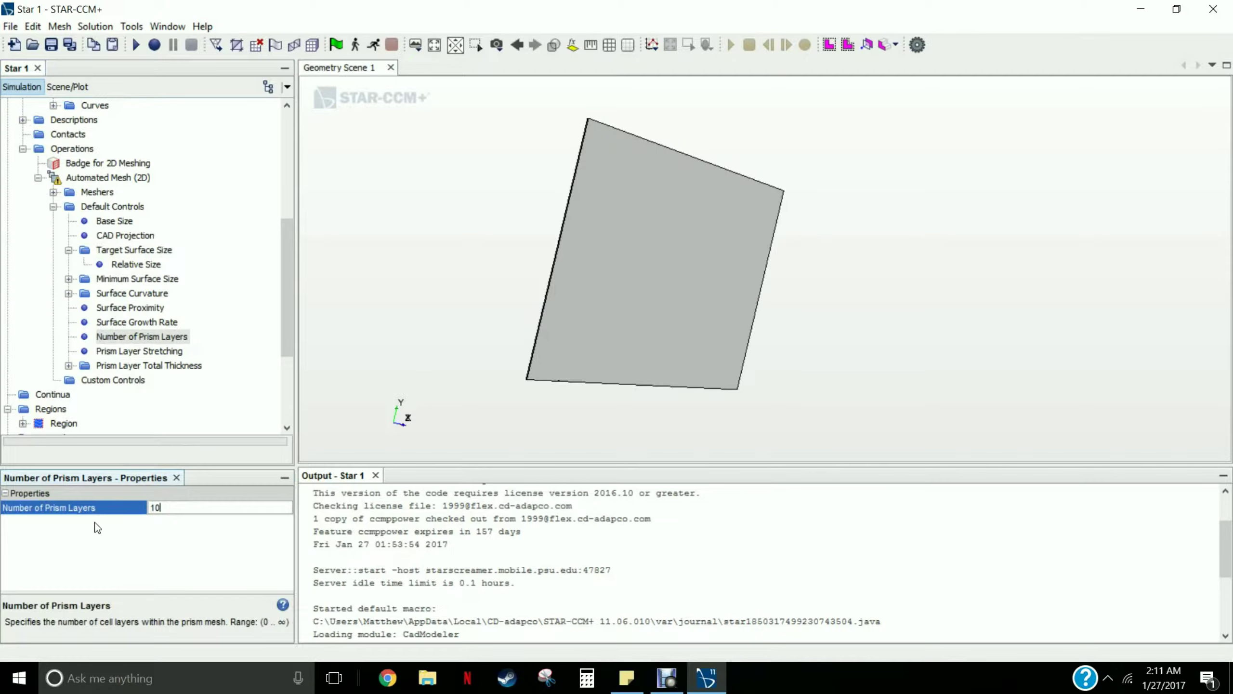
{"action": "left_click", "coordinate": [152, 351]}
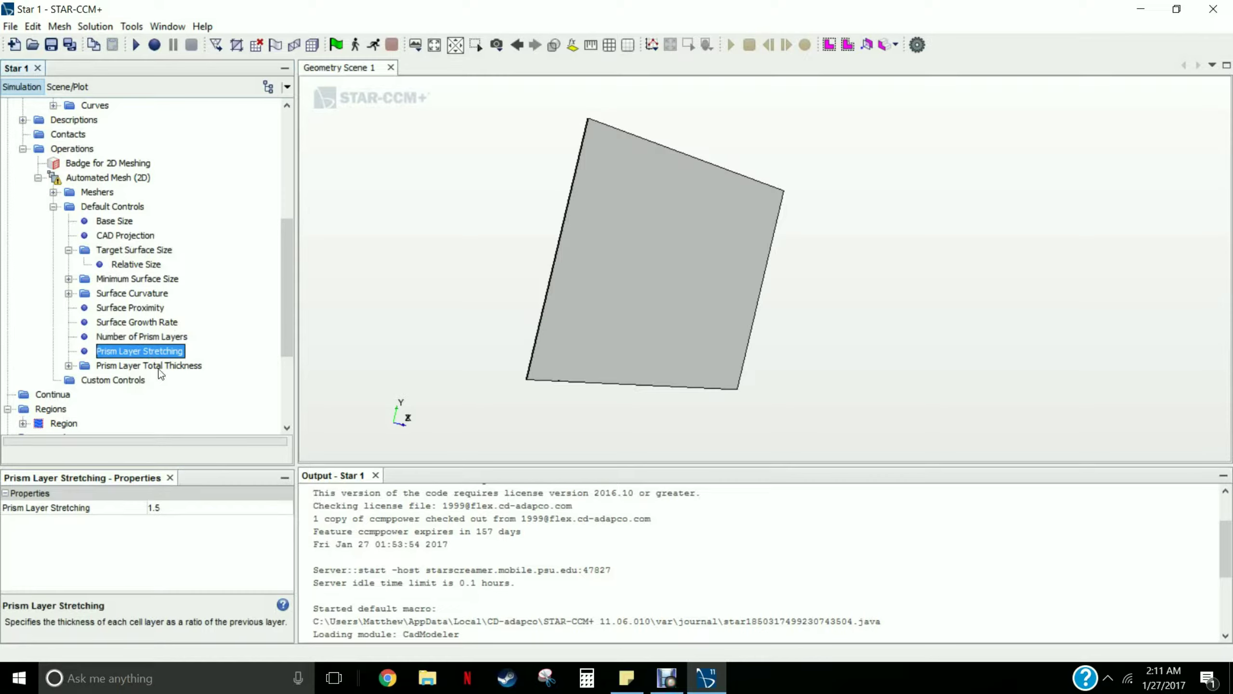
{"action": "left_click", "coordinate": [165, 337]}
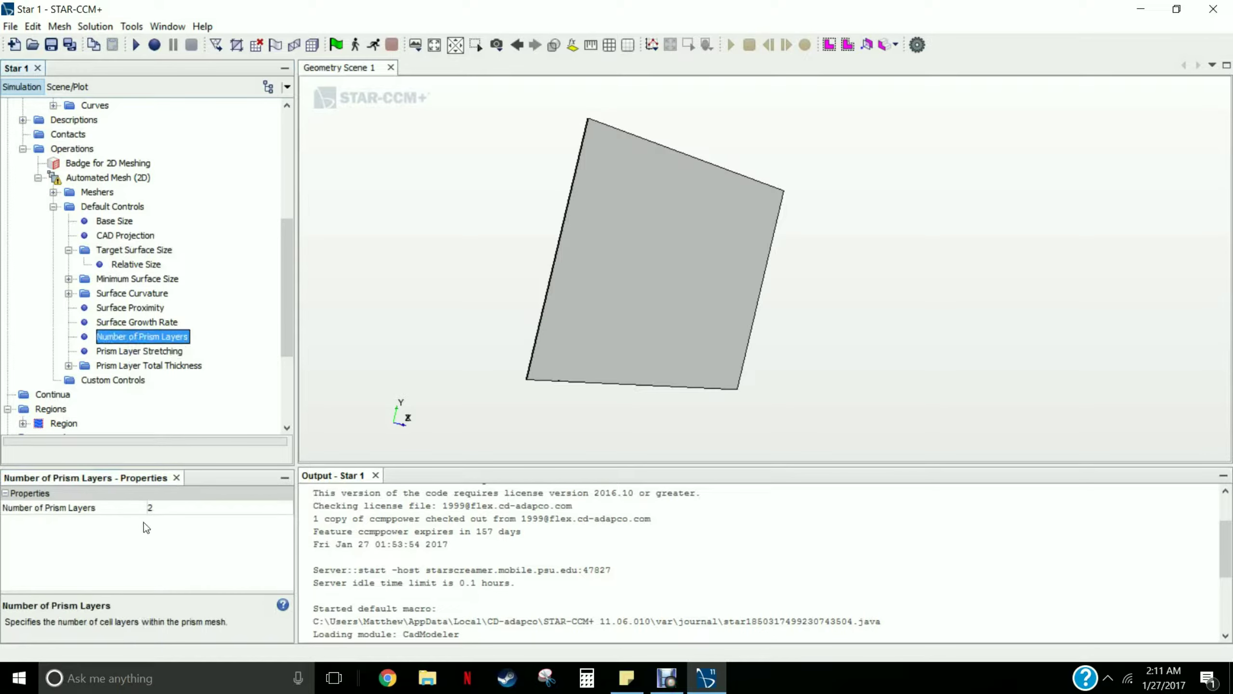
{"action": "left_click", "coordinate": [168, 507]}
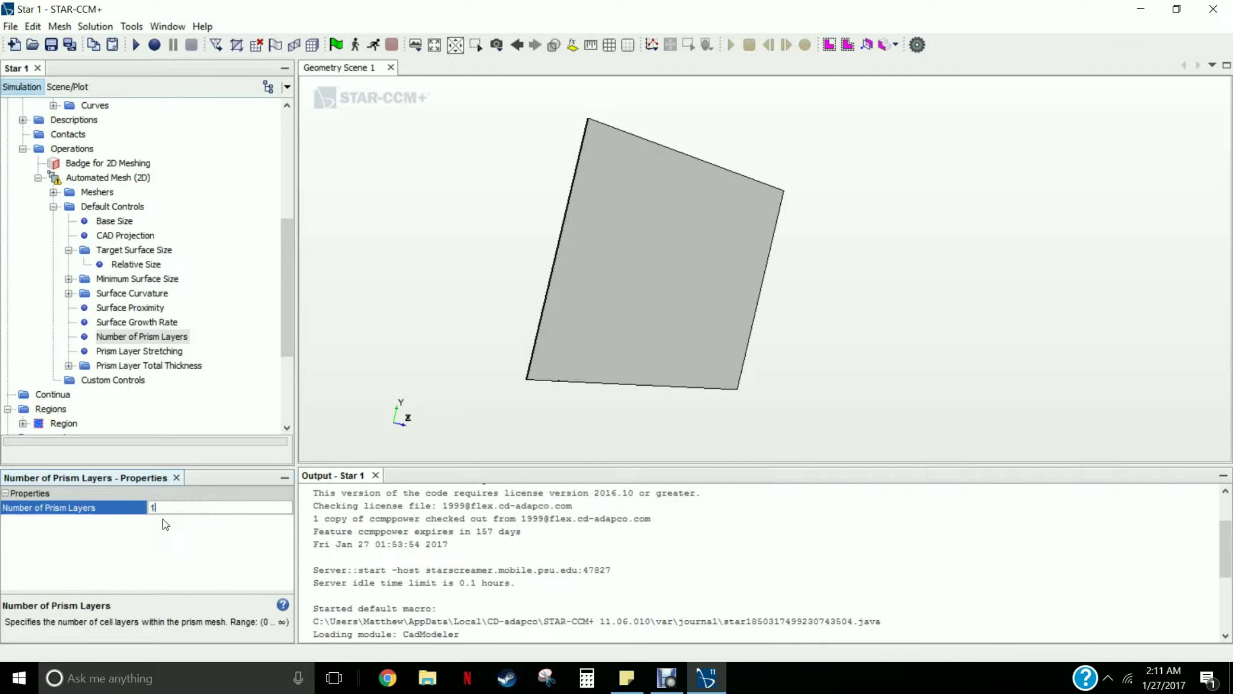
{"action": "key", "text": "Return"}
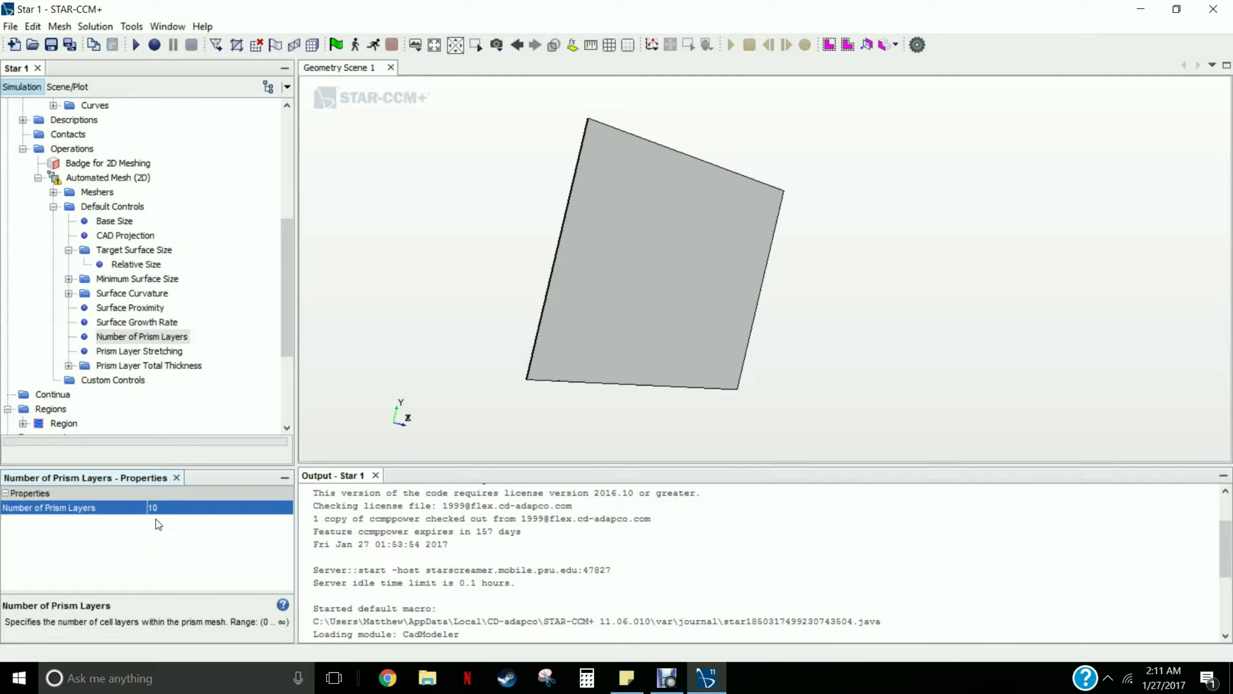
Set the default Prism Layer Stretching to 1.2
{"action": "left_click", "coordinate": [126, 352]}
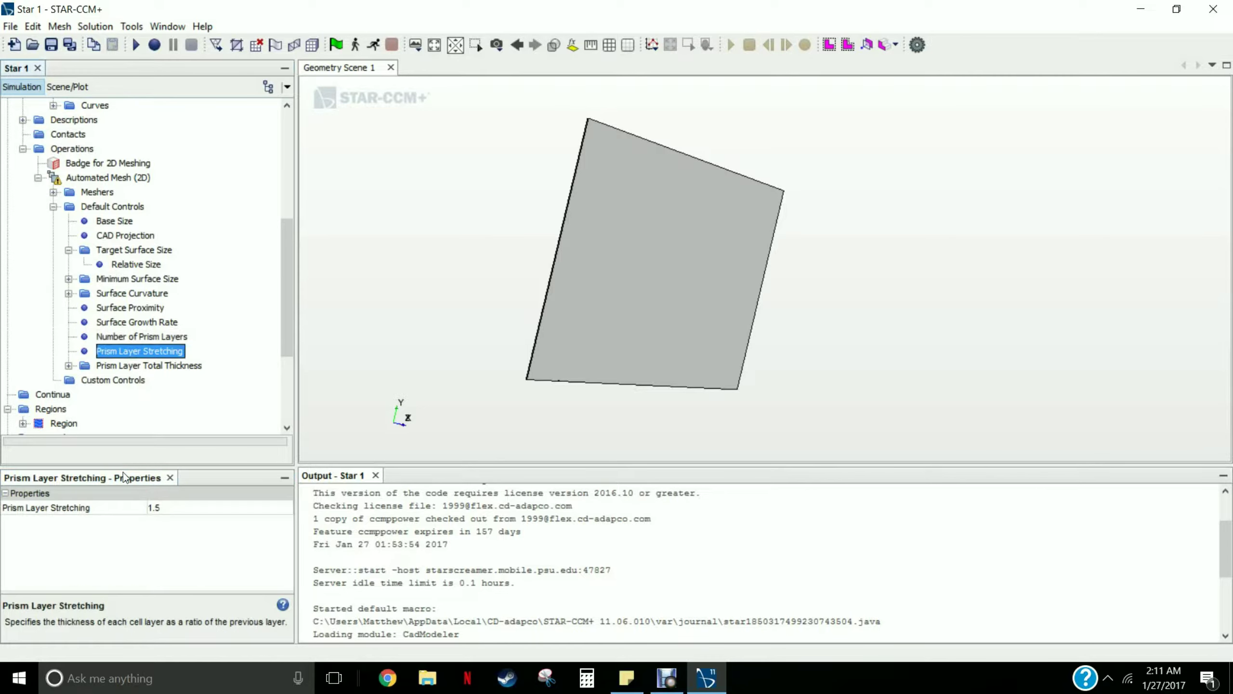
{"action": "left_click", "coordinate": [173, 507]}
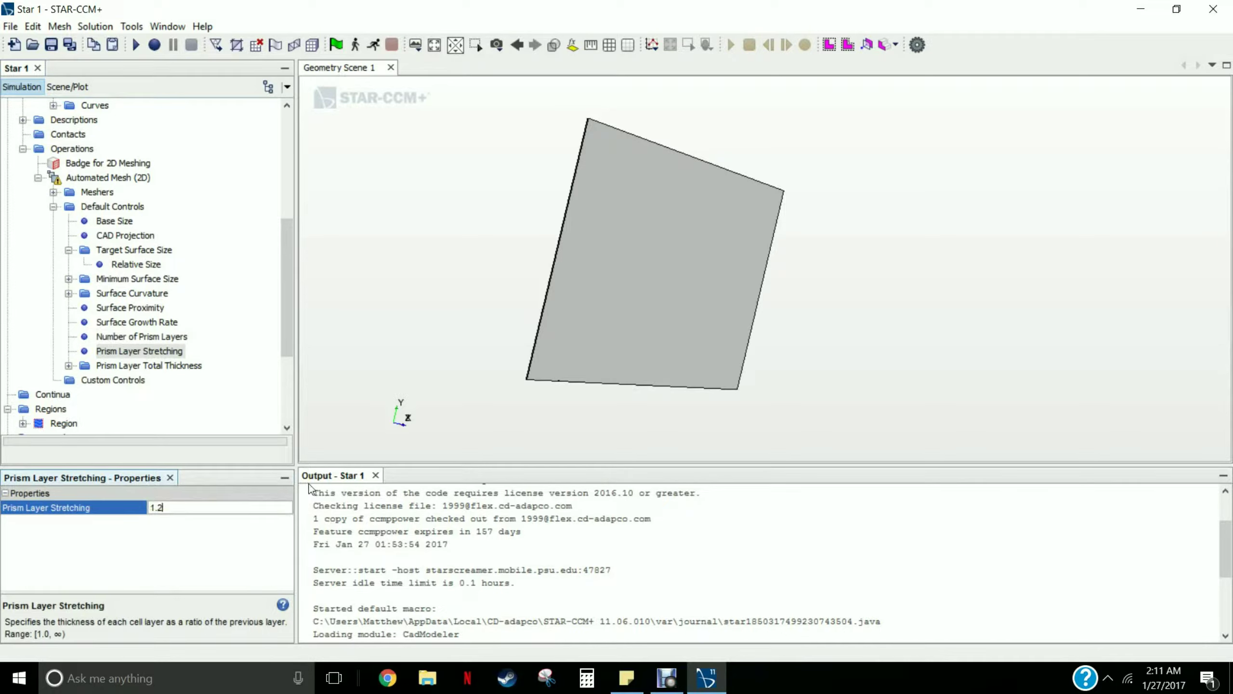
{"action": "key", "text": "Return"}
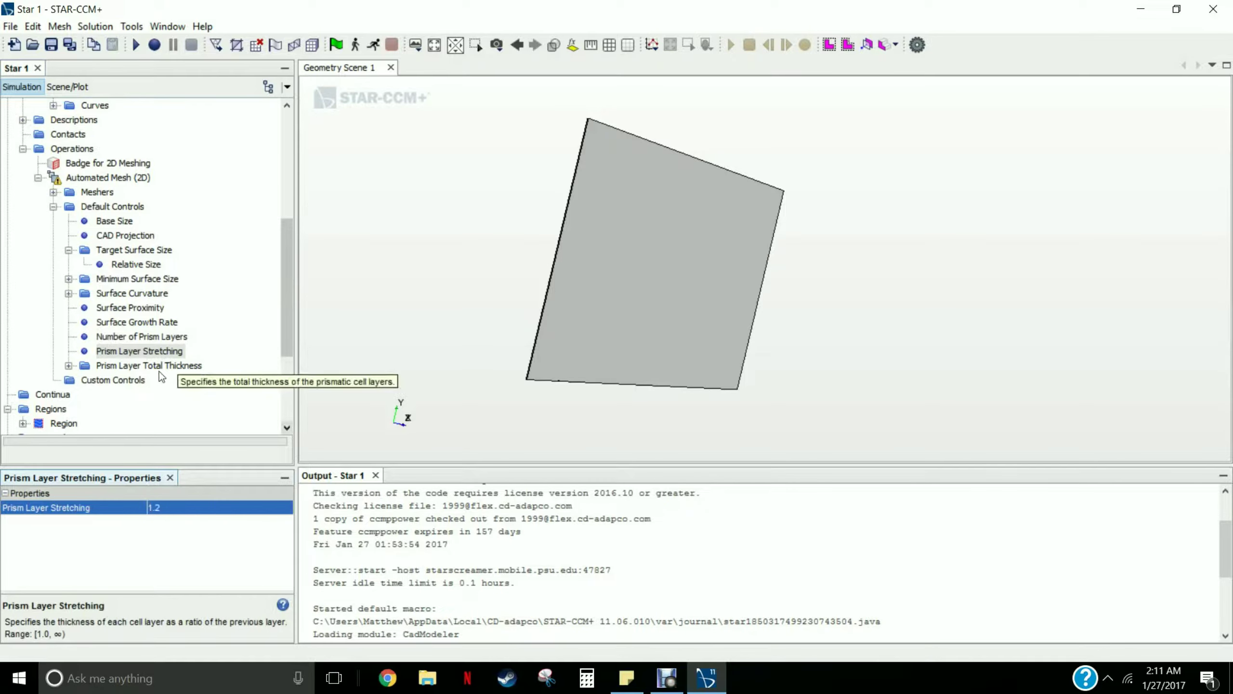
Set the relative size of the default Prism Layer Total Thickness to 1.5 percent of base
{"action": "left_click", "coordinate": [68, 365]}
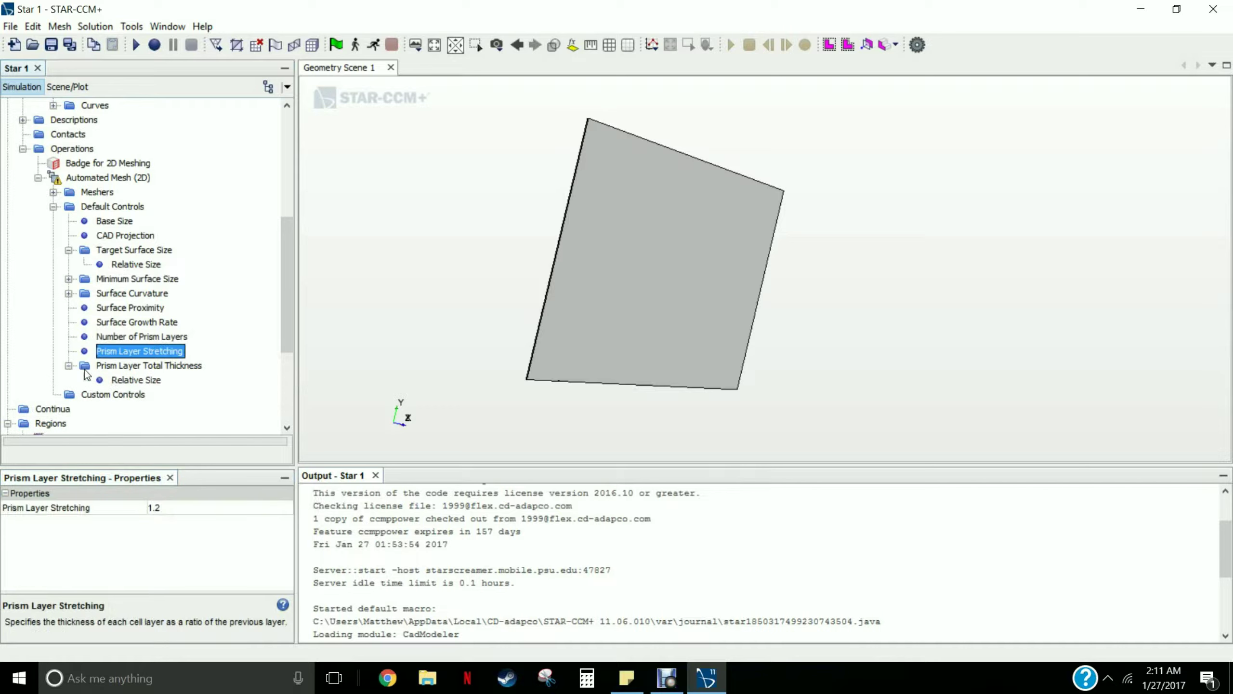
{"action": "left_click", "coordinate": [121, 380]}
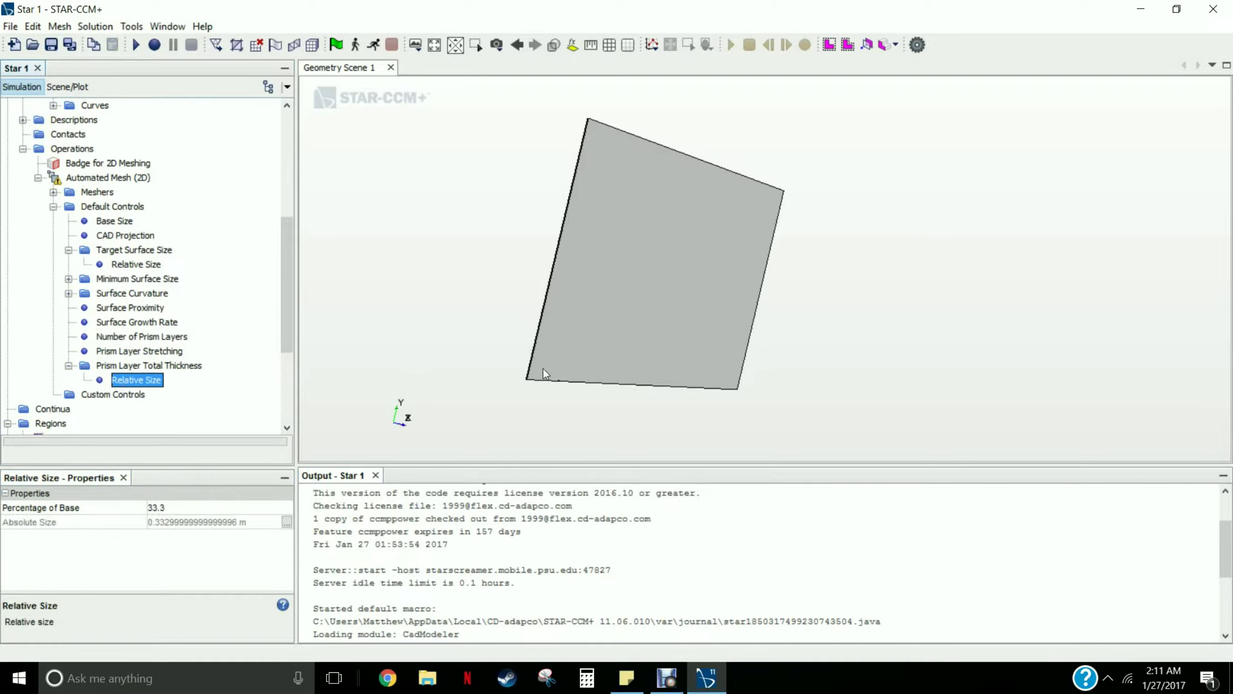
{"action": "left_click", "coordinate": [164, 508]}
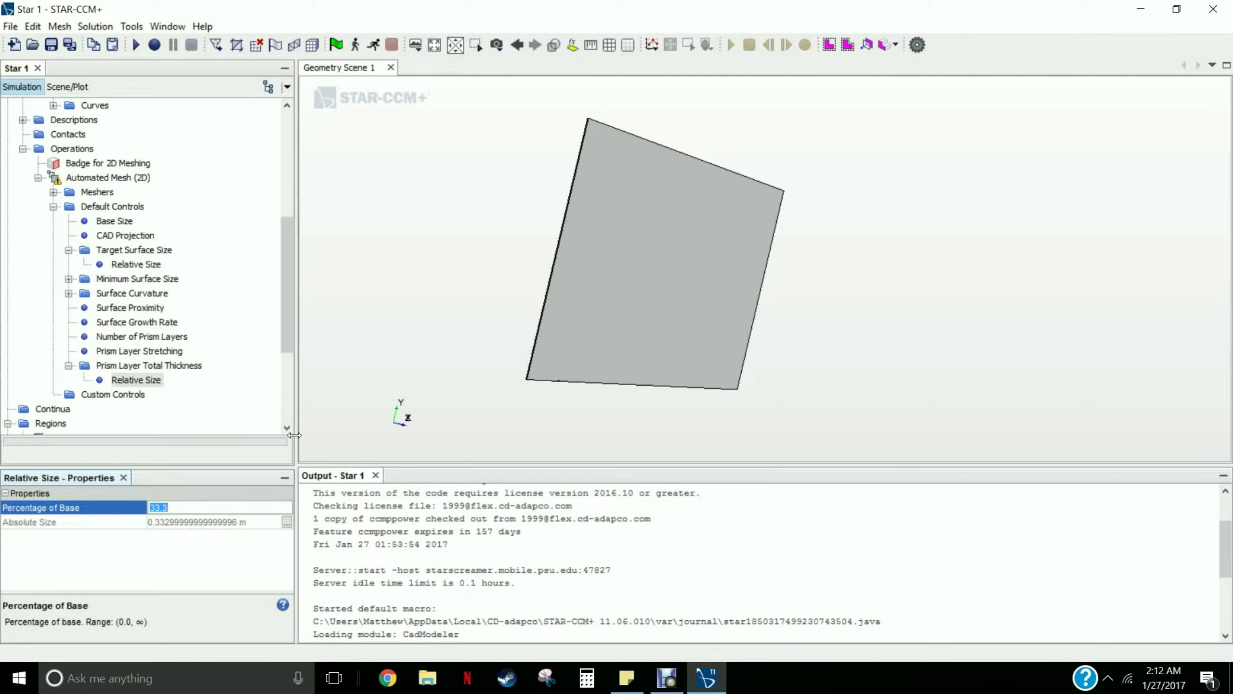
{"action": "type", "text": "1.5"}
{"action": "key", "text": "Return"}
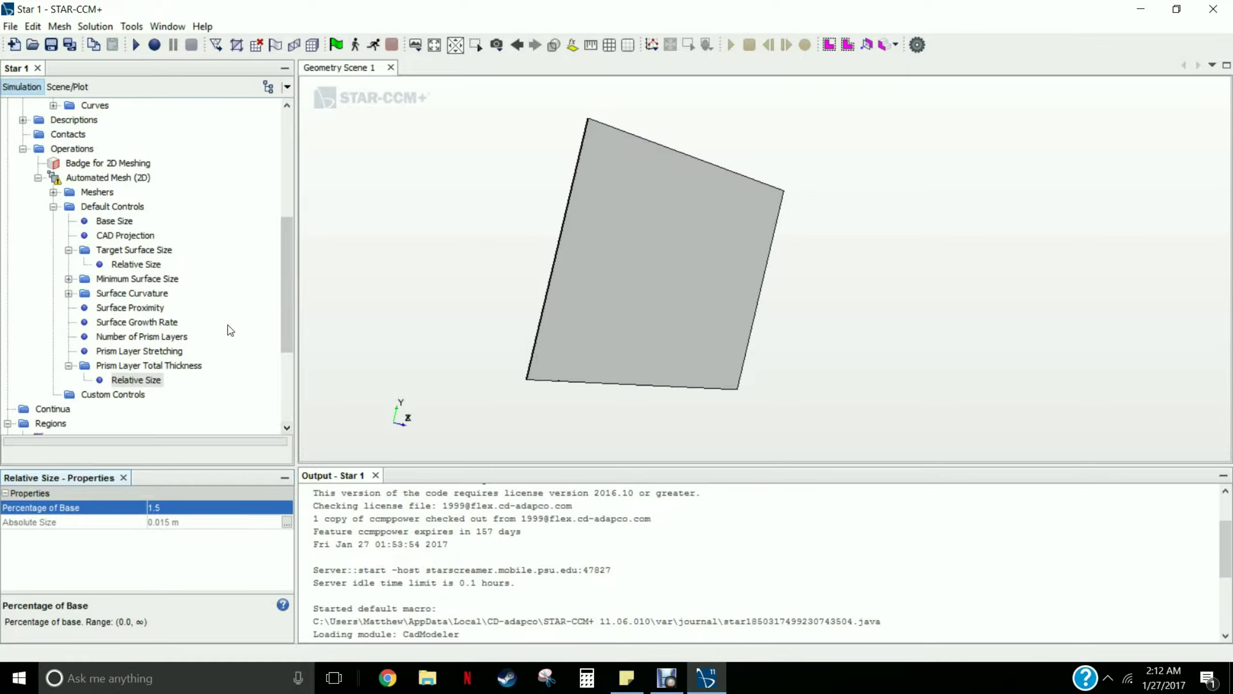
Add a custom surface control to the Automated Mesh (2D) operation and select it for editing
{"action": "left_click_drag", "start_coordinate": [497, 303], "coordinate": [439, 297]}
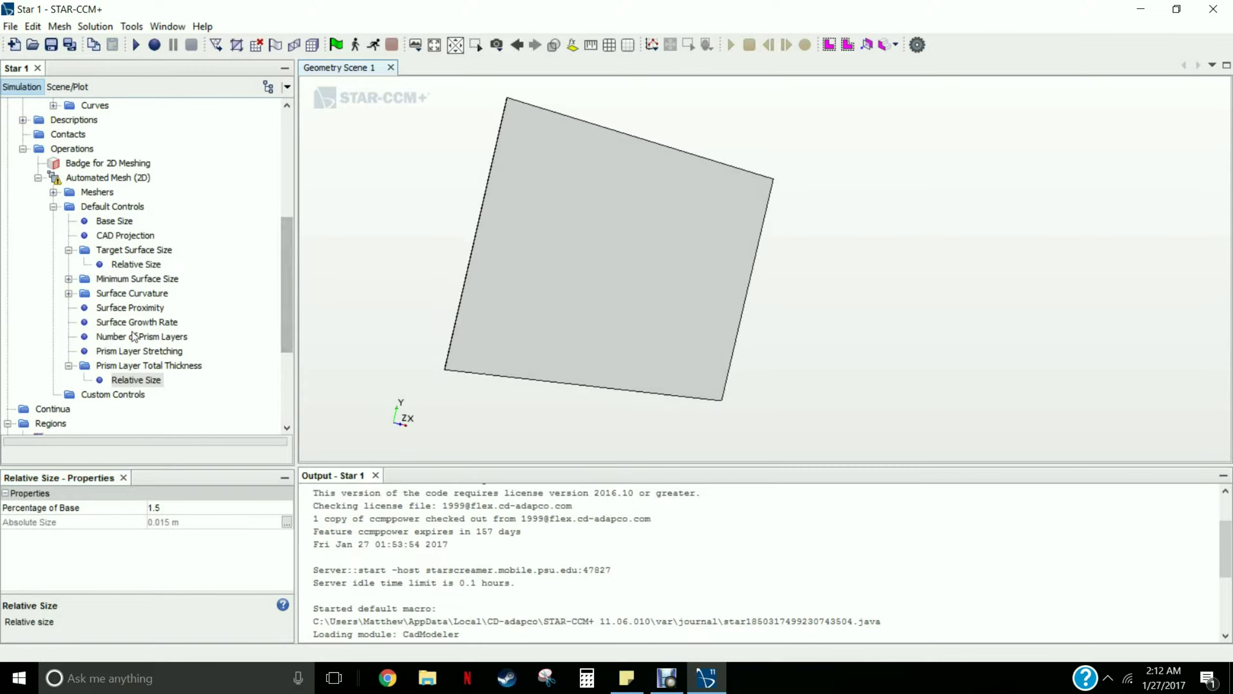
{"action": "scroll", "coordinate": [487, 381], "scroll_direction": "up", "scroll_amount": 5}
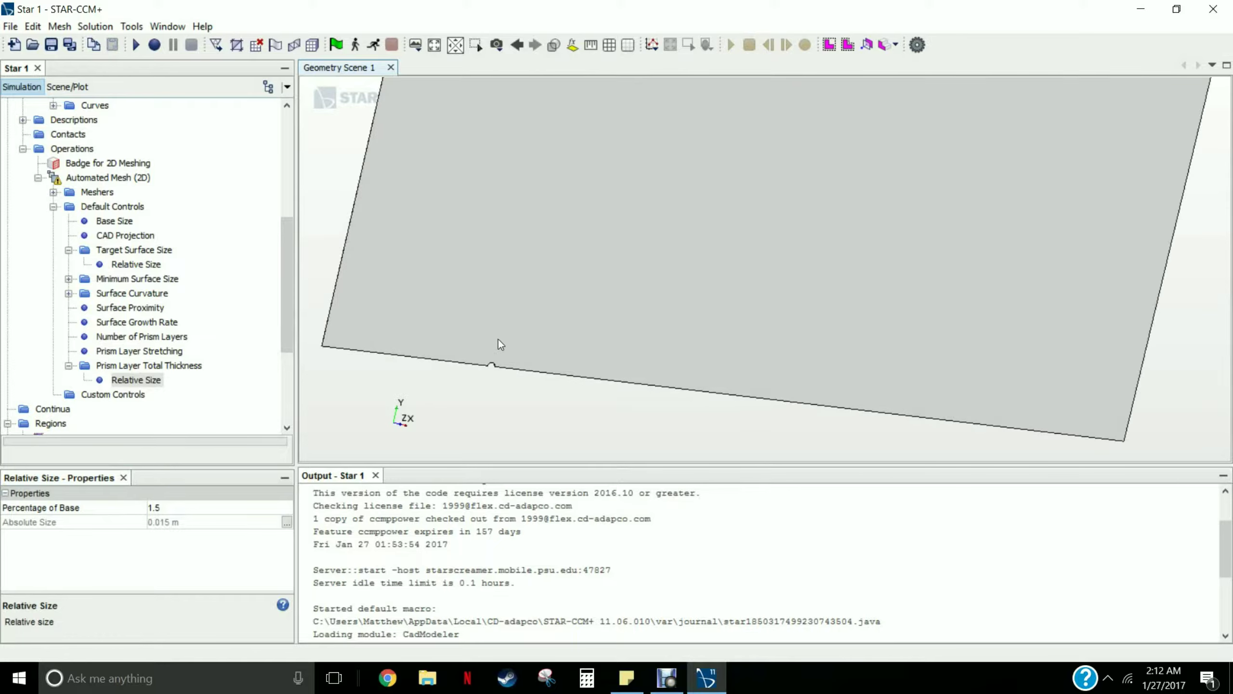
{"action": "scroll", "coordinate": [498, 342], "scroll_direction": "down", "scroll_amount": 4}
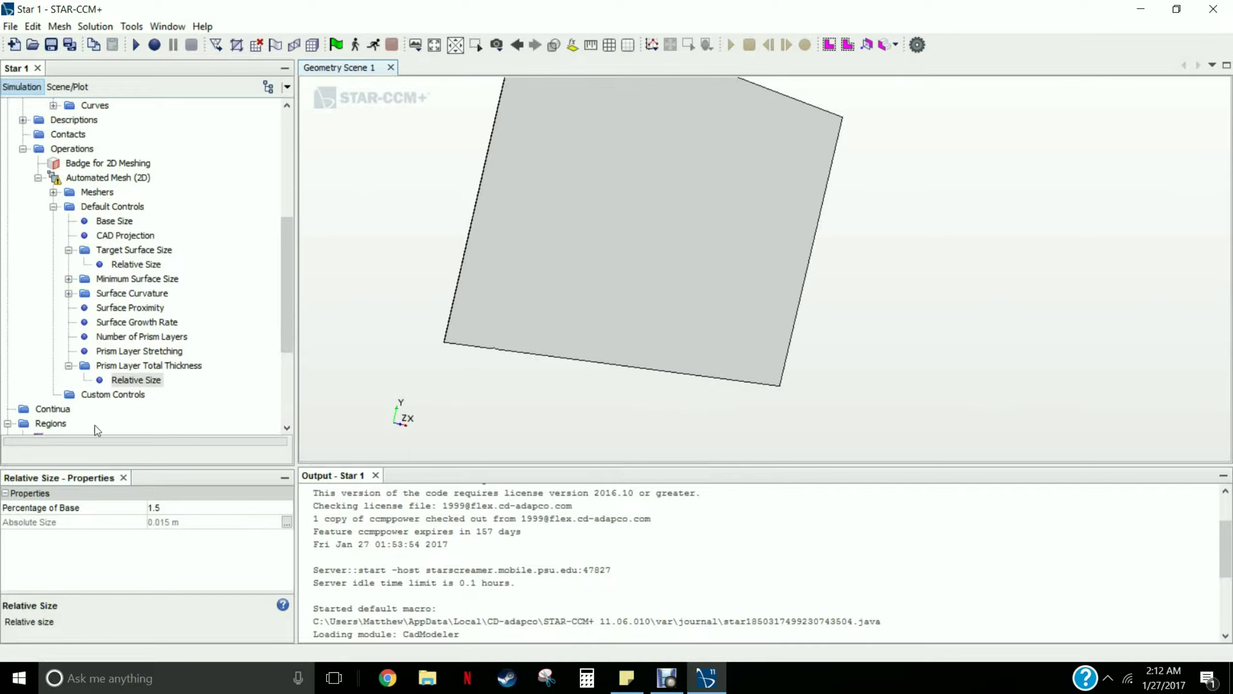
{"action": "left_click", "coordinate": [111, 395]}
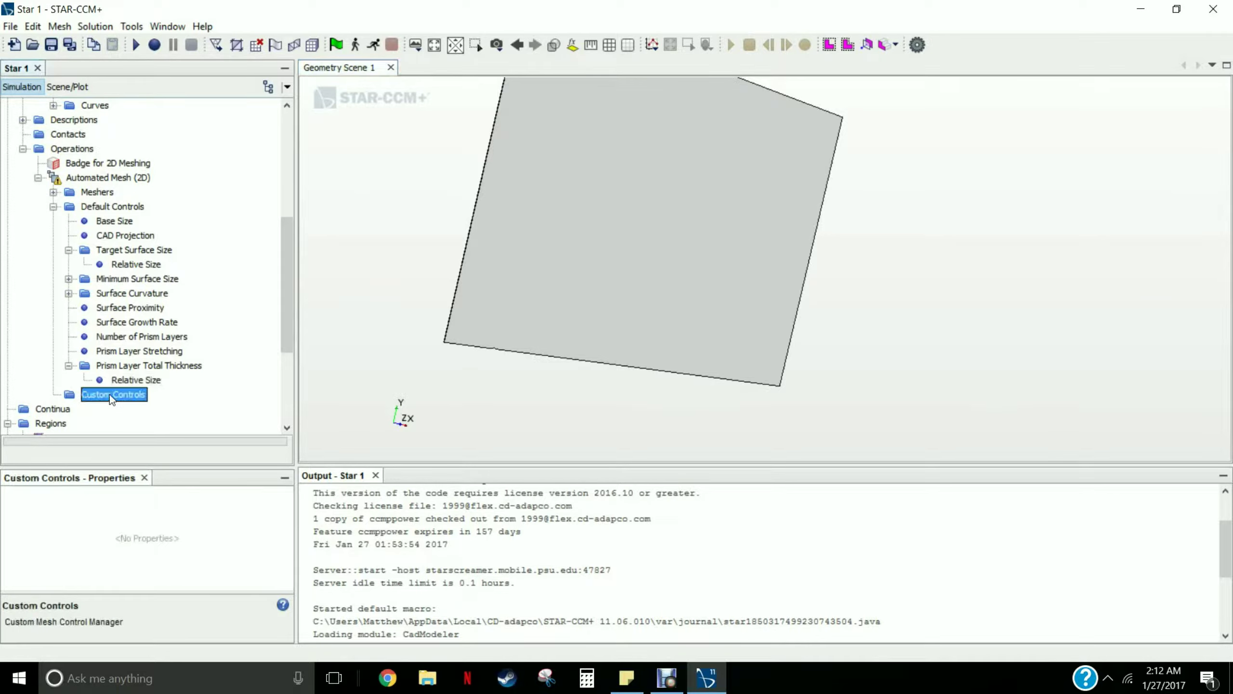
{"action": "right_click", "coordinate": [109, 396]}
{"action": "mouse_move", "coordinate": [125, 404]}
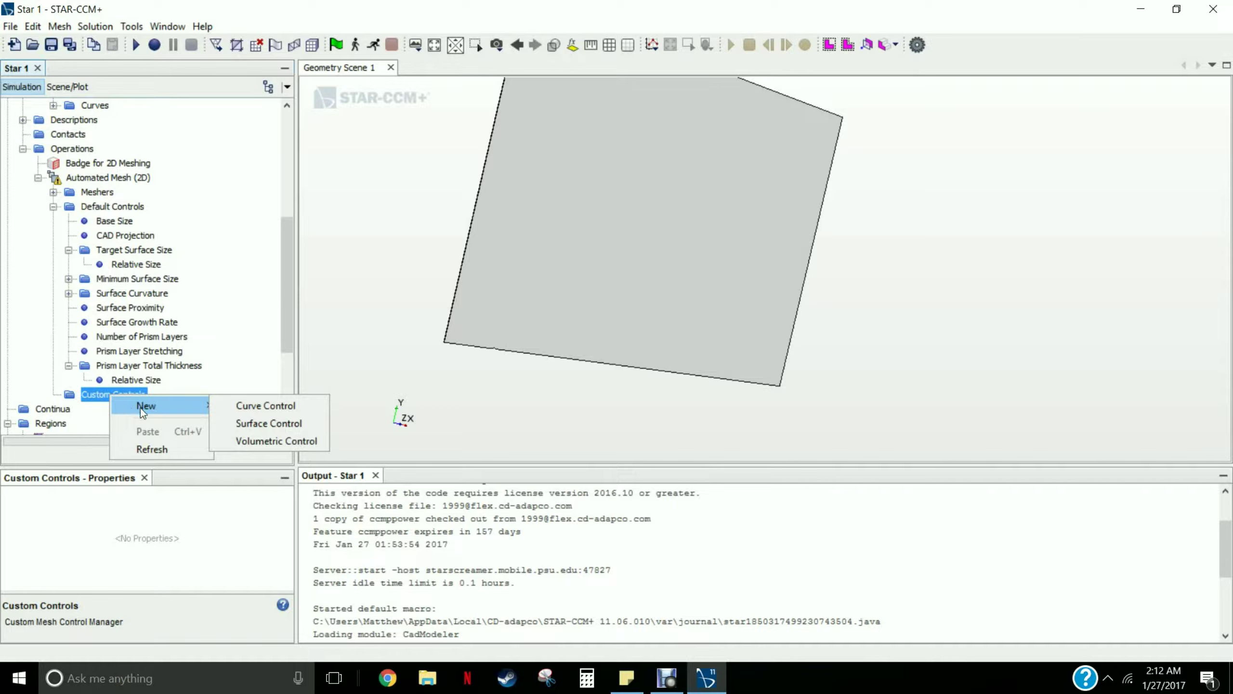
{"action": "left_click", "coordinate": [242, 422]}
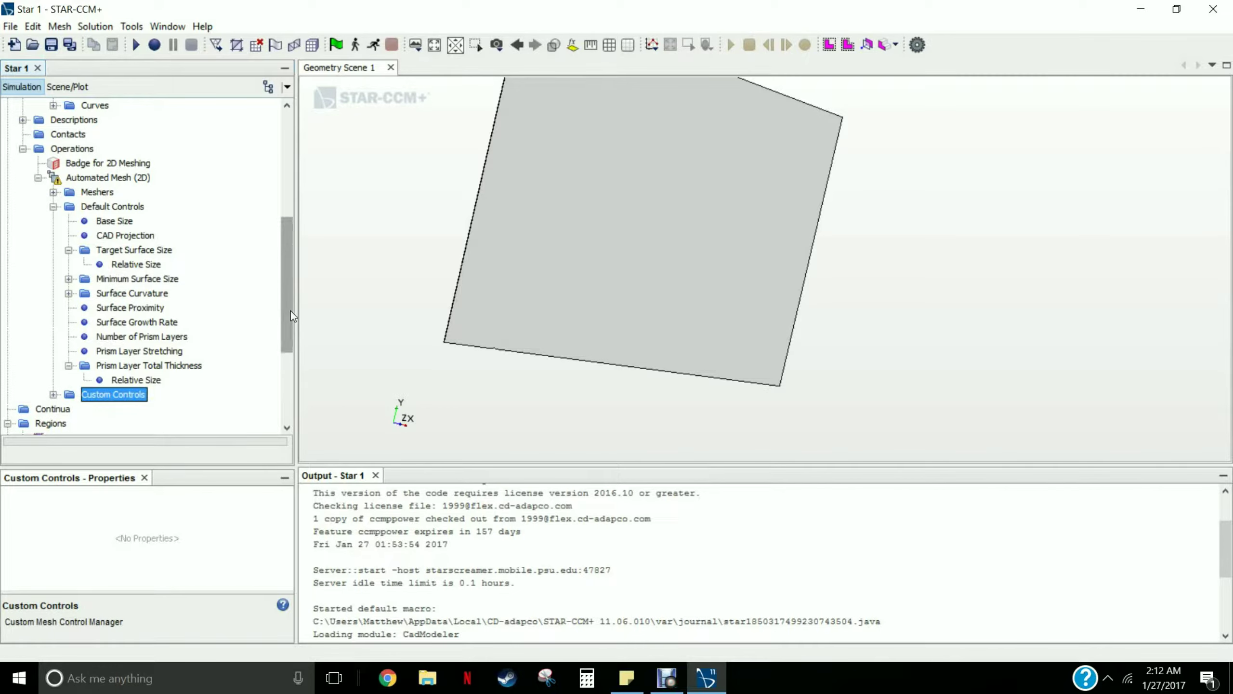
{"action": "scroll", "coordinate": [288, 313], "scroll_direction": "down", "scroll_amount": 3}
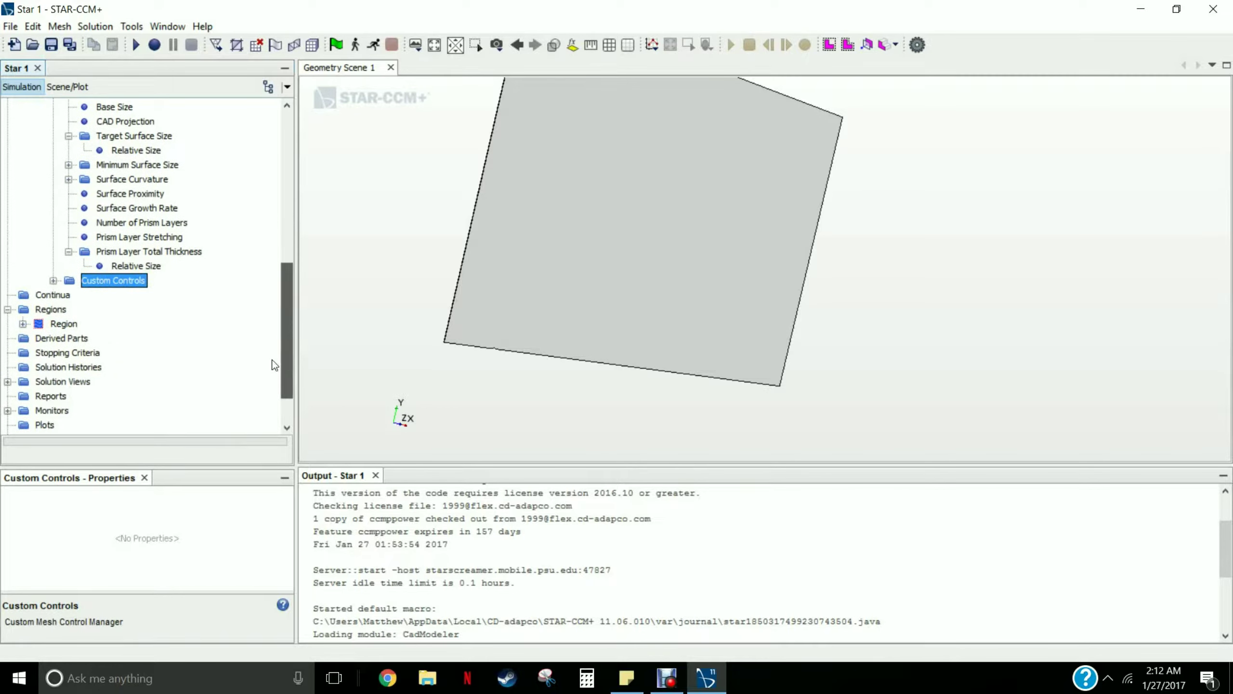
{"action": "left_click", "coordinate": [54, 281]}
{"action": "left_click", "coordinate": [128, 295]}
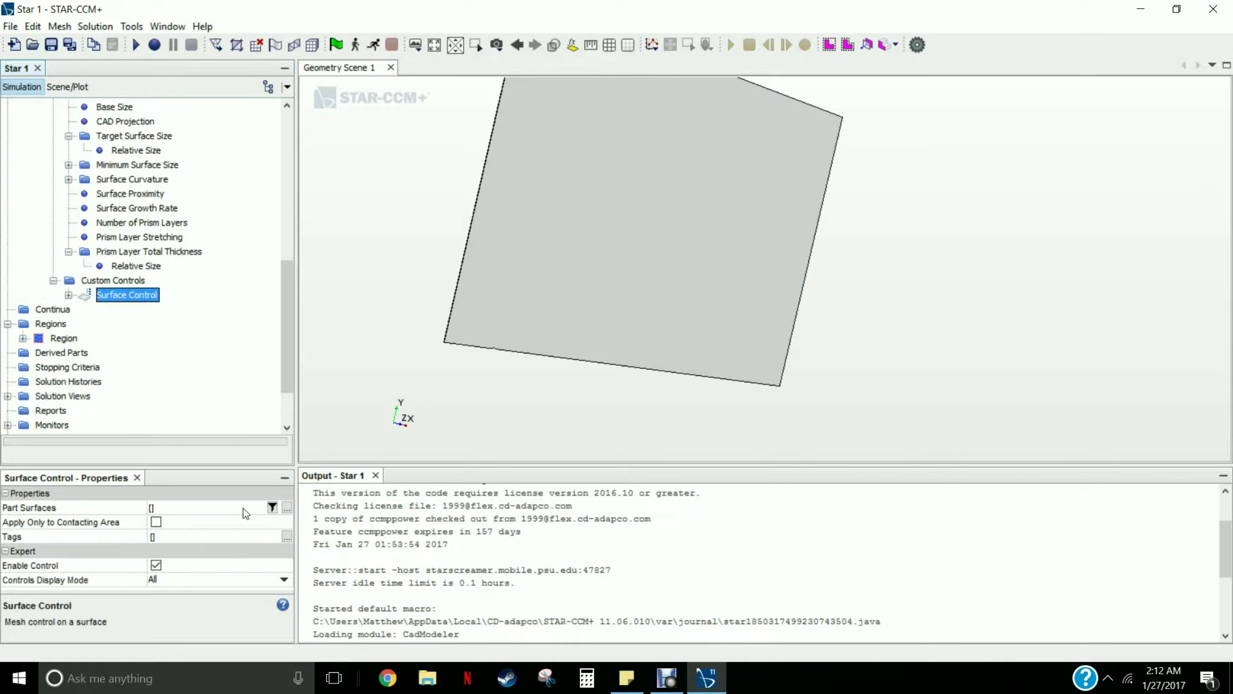
Assign the Body 1 surfaces Axis_symmetry1, Axis_symmetry2, Inlet, Outlet and TopWall to the surface control
{"action": "left_click", "coordinate": [287, 508]}
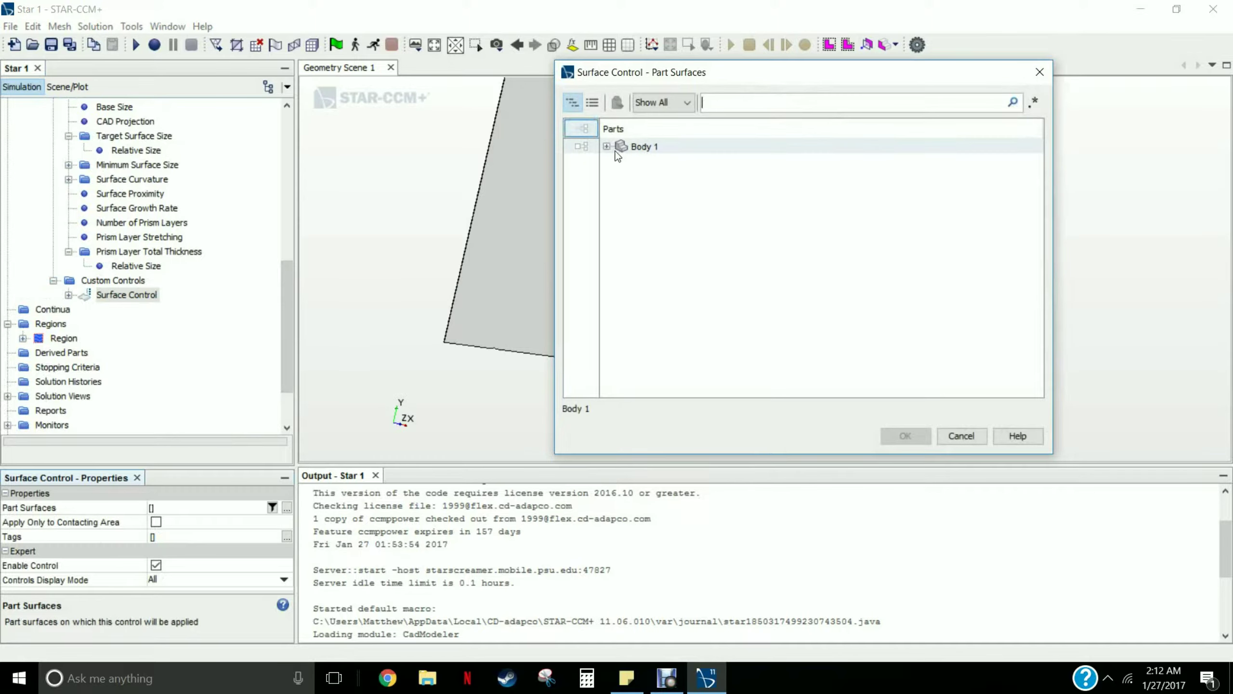
{"action": "left_click", "coordinate": [607, 146]}
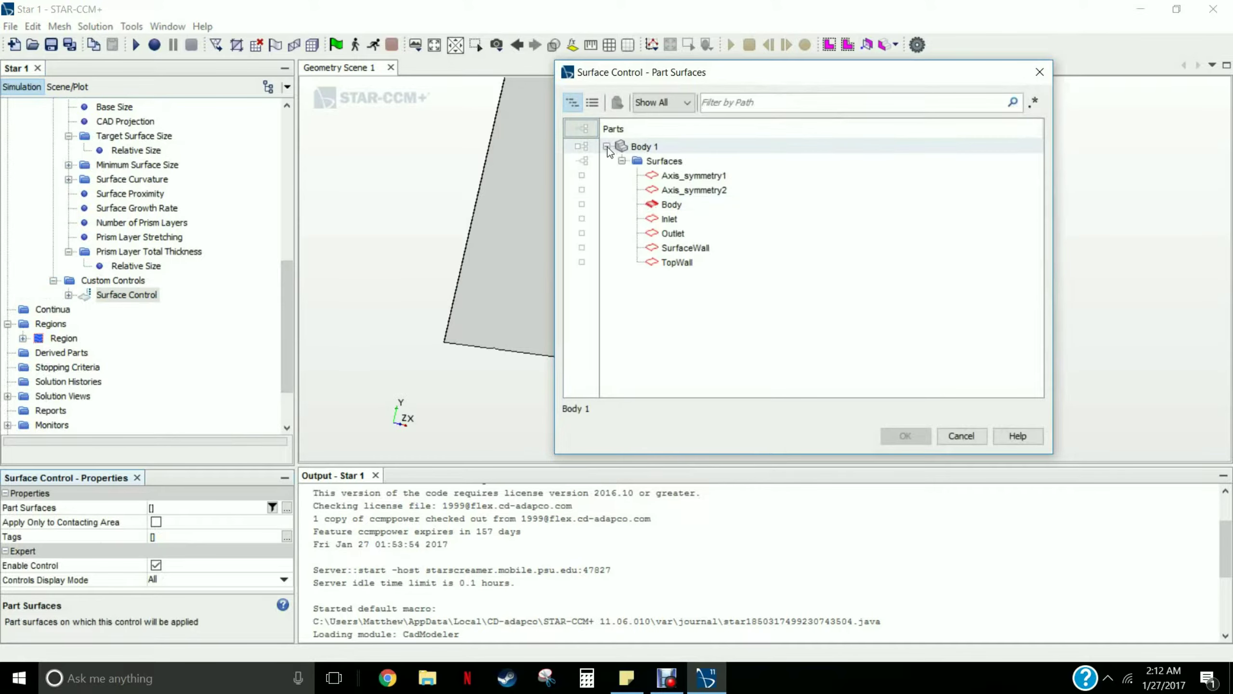
{"action": "left_click", "coordinate": [669, 179]}
{"action": "left_click", "coordinate": [675, 192]}
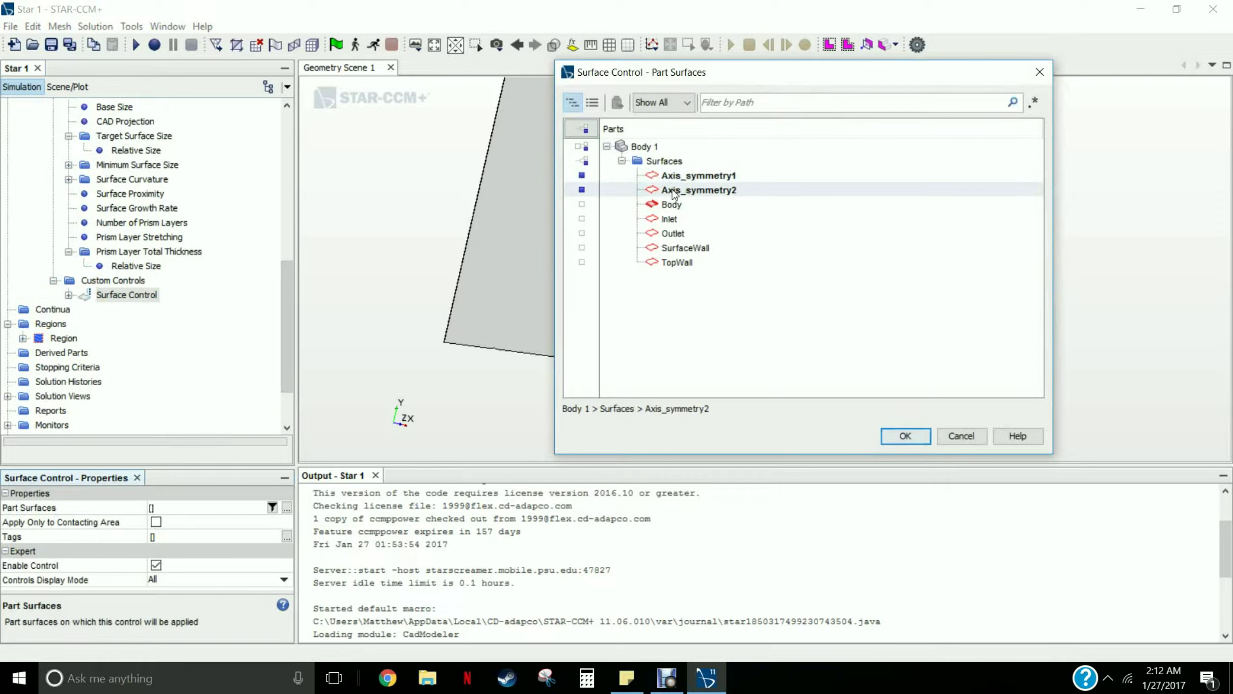
{"action": "left_click", "coordinate": [670, 220]}
{"action": "left_click", "coordinate": [676, 234]}
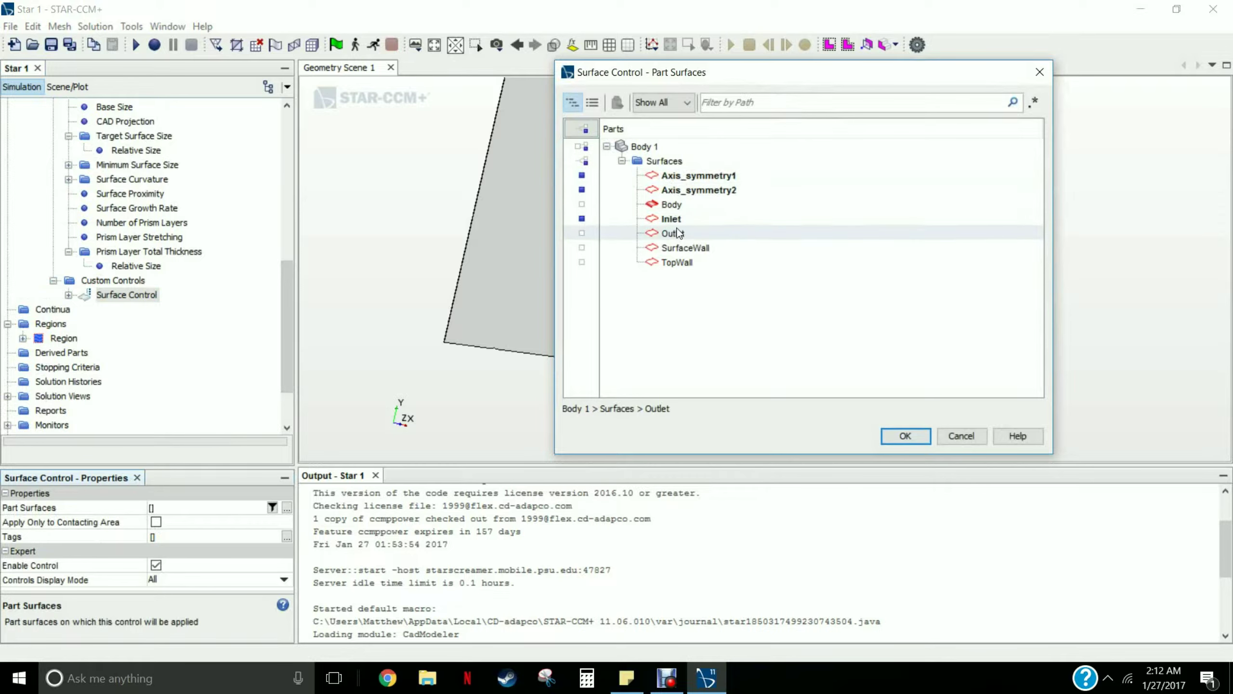
{"action": "left_click", "coordinate": [675, 265]}
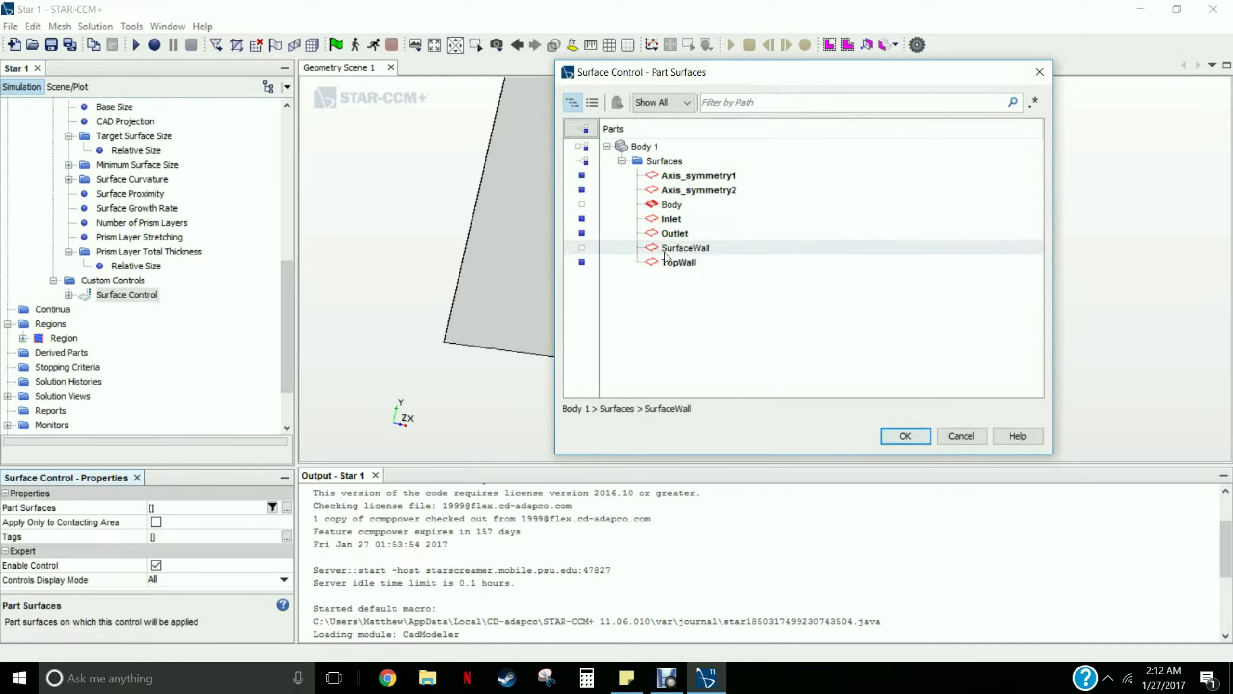
{"action": "left_click", "coordinate": [905, 436]}
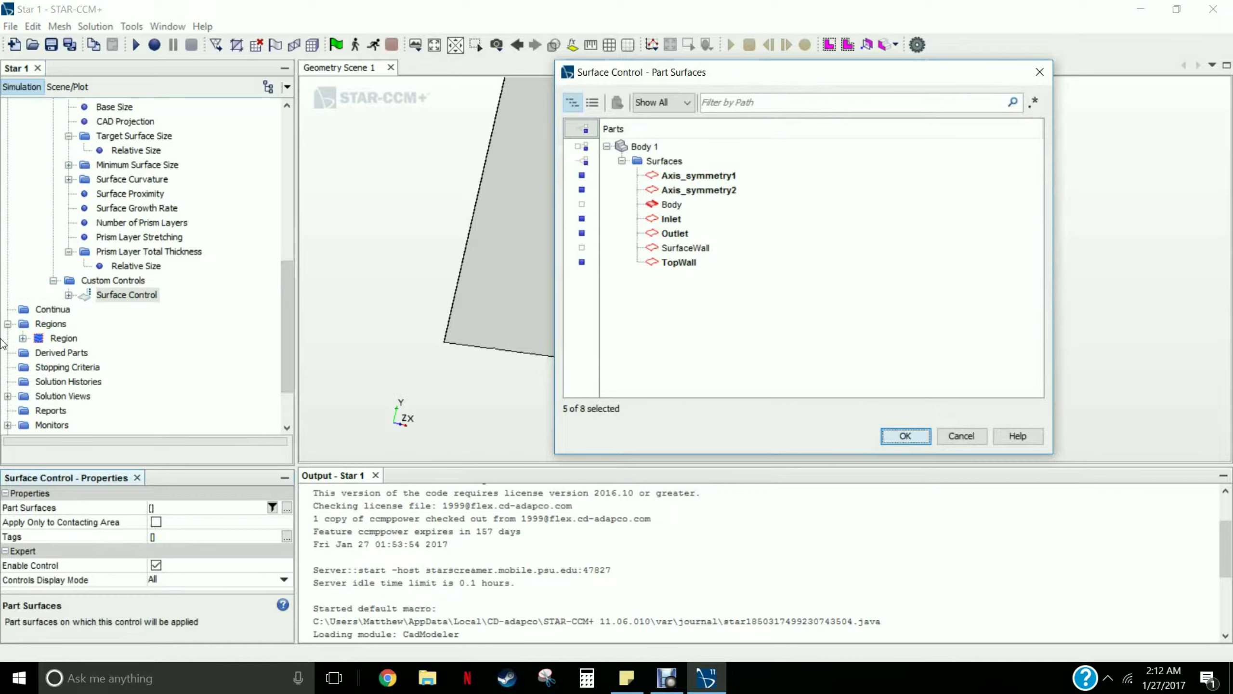
Disable Prism Layers in the controls of the custom surface control
{"action": "left_click", "coordinate": [71, 295]}
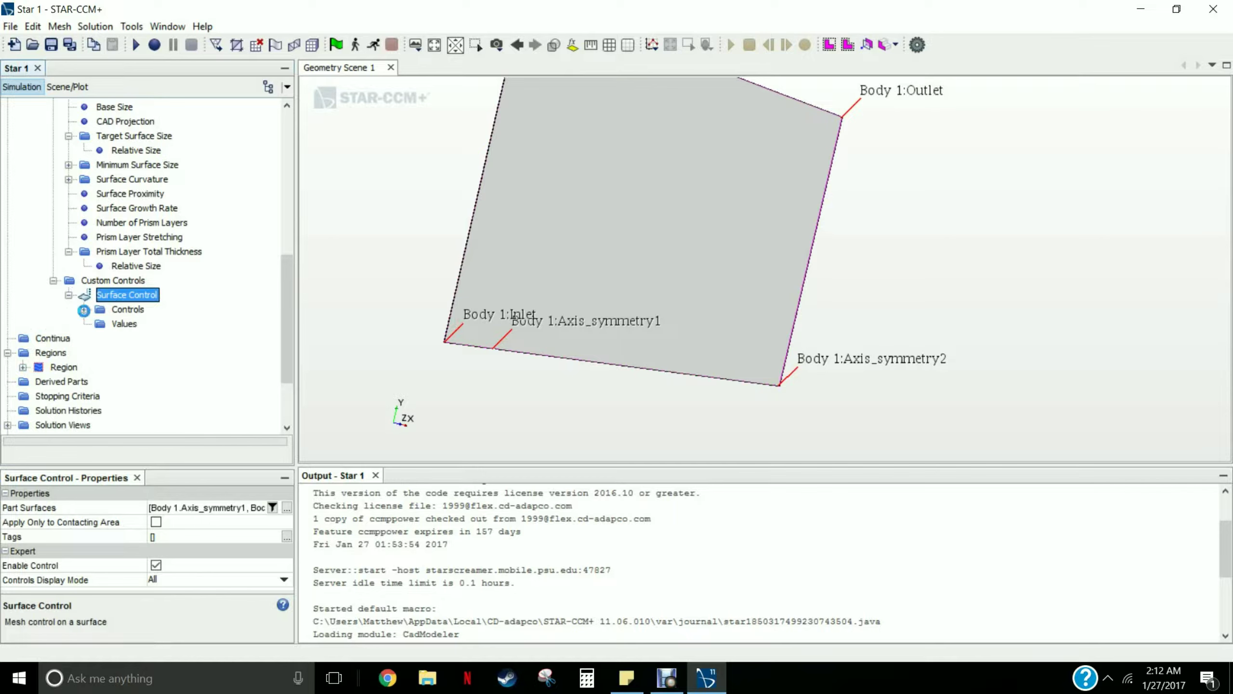
{"action": "left_click", "coordinate": [84, 310]}
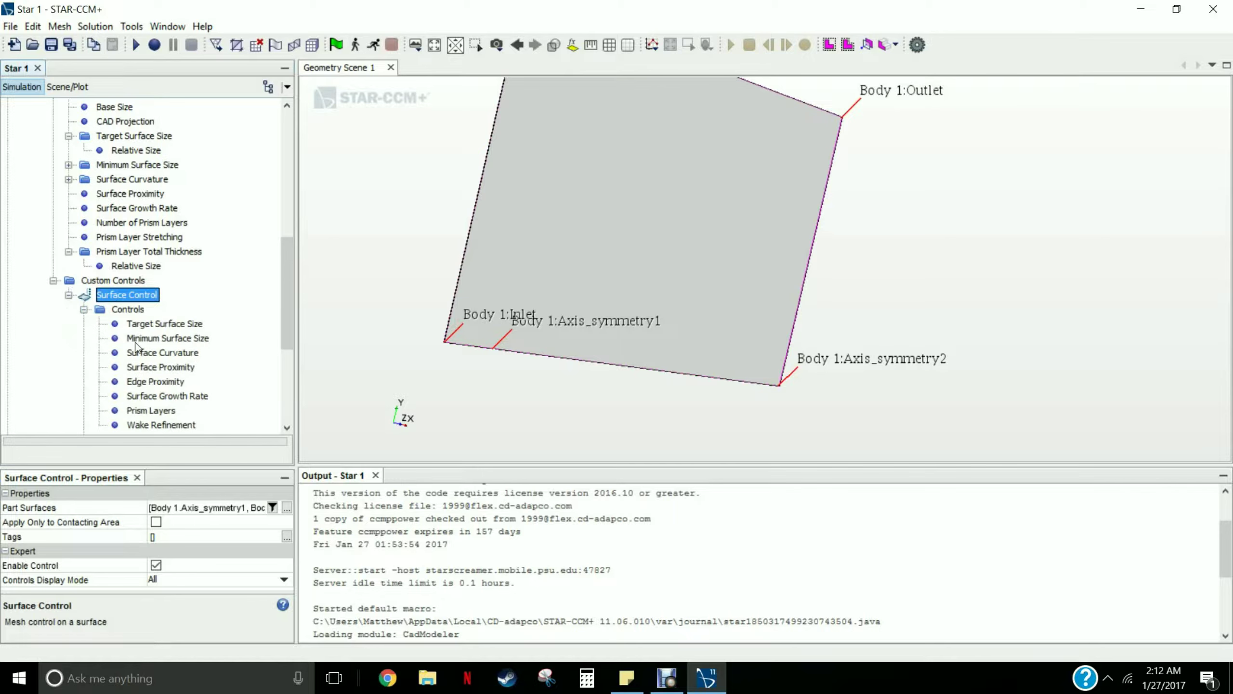
{"action": "left_click", "coordinate": [163, 412]}
{"action": "left_click_drag", "start_coordinate": [283, 330], "coordinate": [284, 372]}
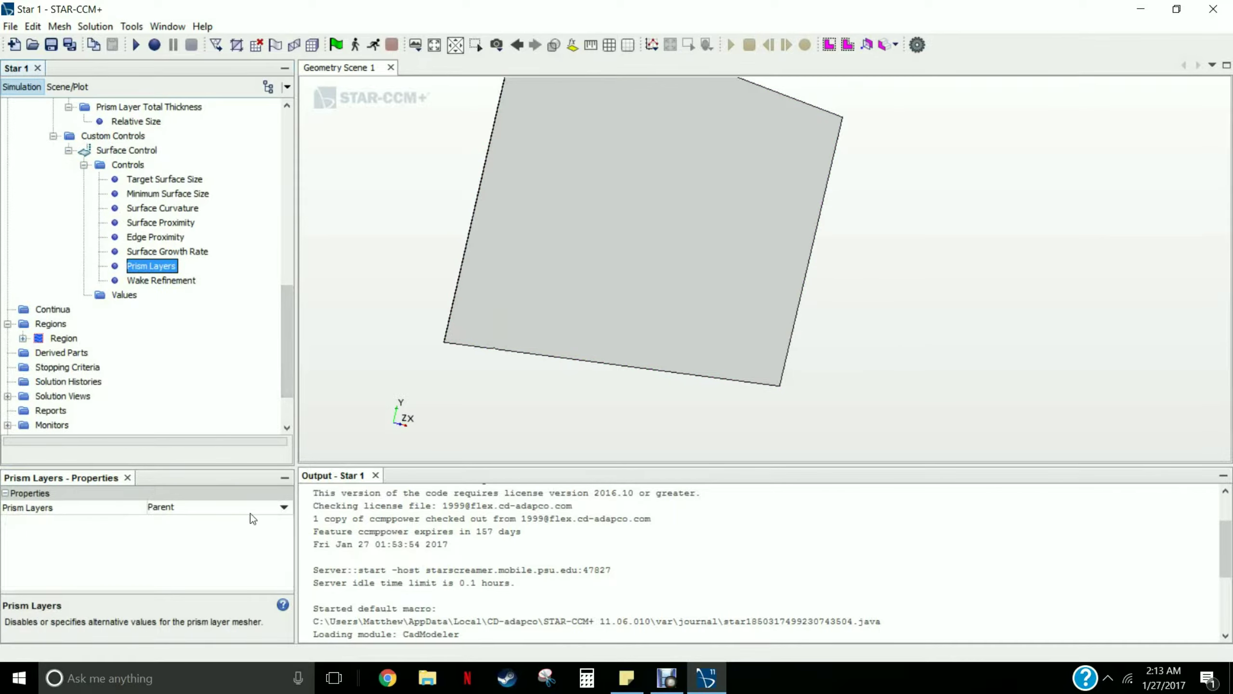
{"action": "left_click", "coordinate": [287, 510]}
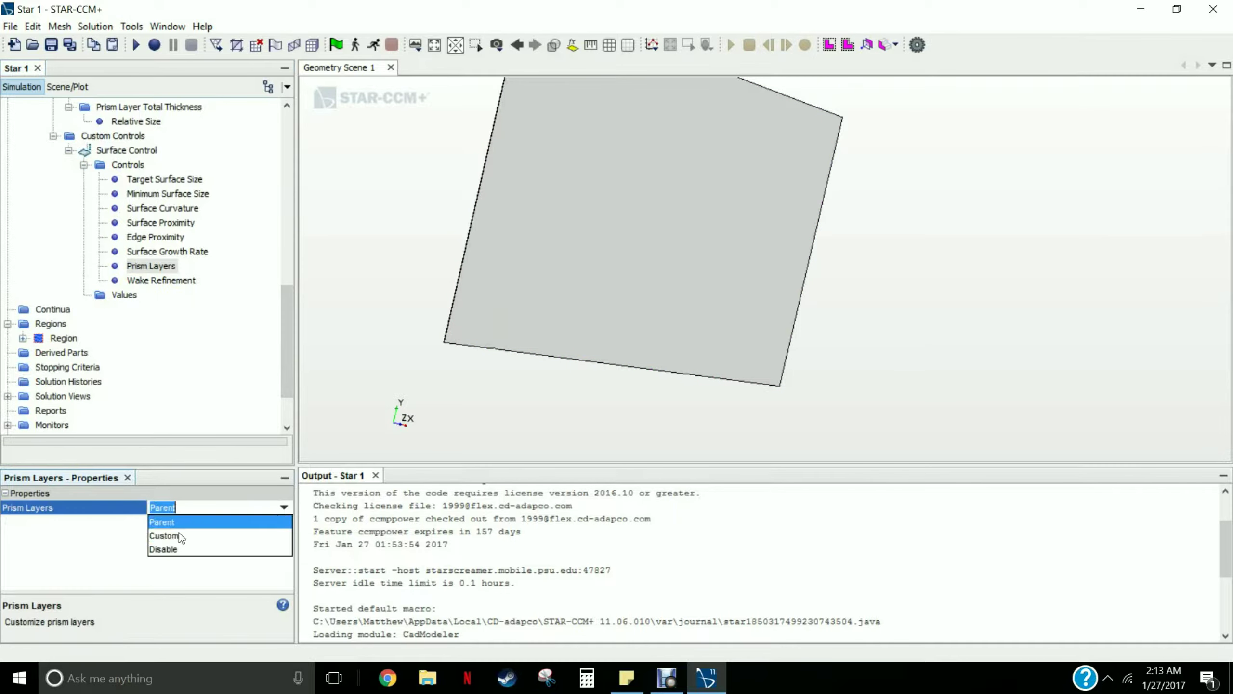
{"action": "left_click", "coordinate": [162, 550]}
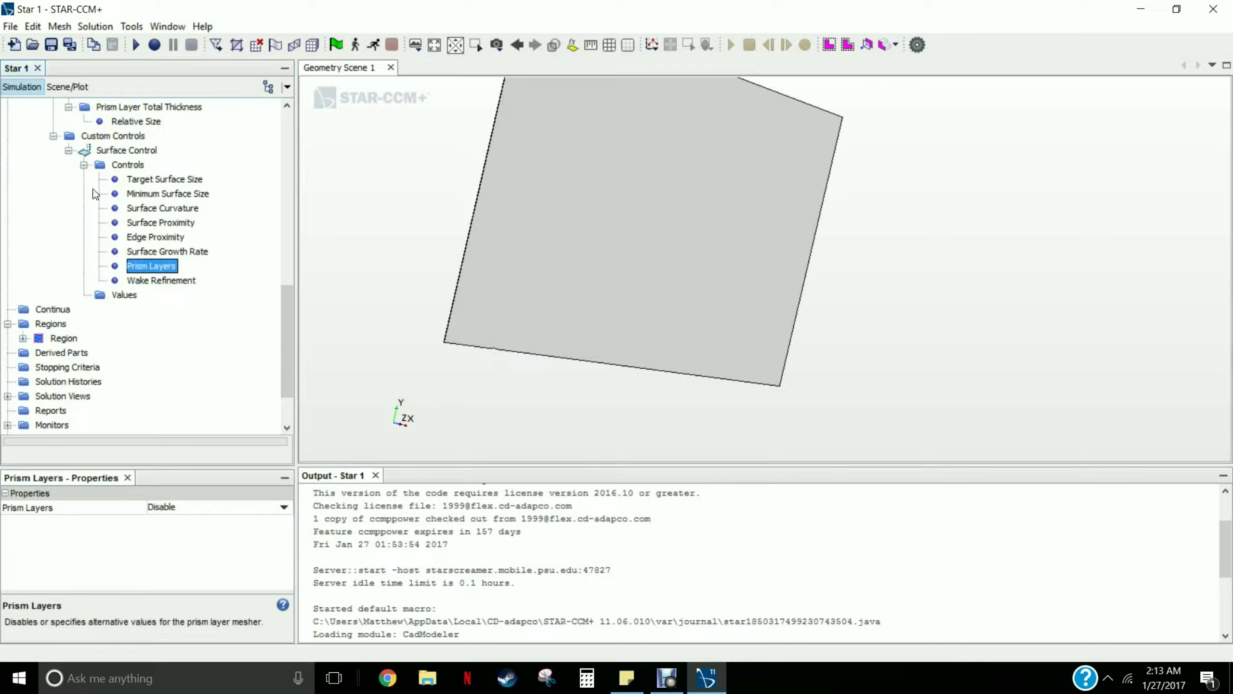
Add a second surface control to the custom mesh controls and open its properties
{"action": "left_click", "coordinate": [124, 136]}
{"action": "right_click", "coordinate": [123, 137]}
{"action": "mouse_move", "coordinate": [166, 148]}
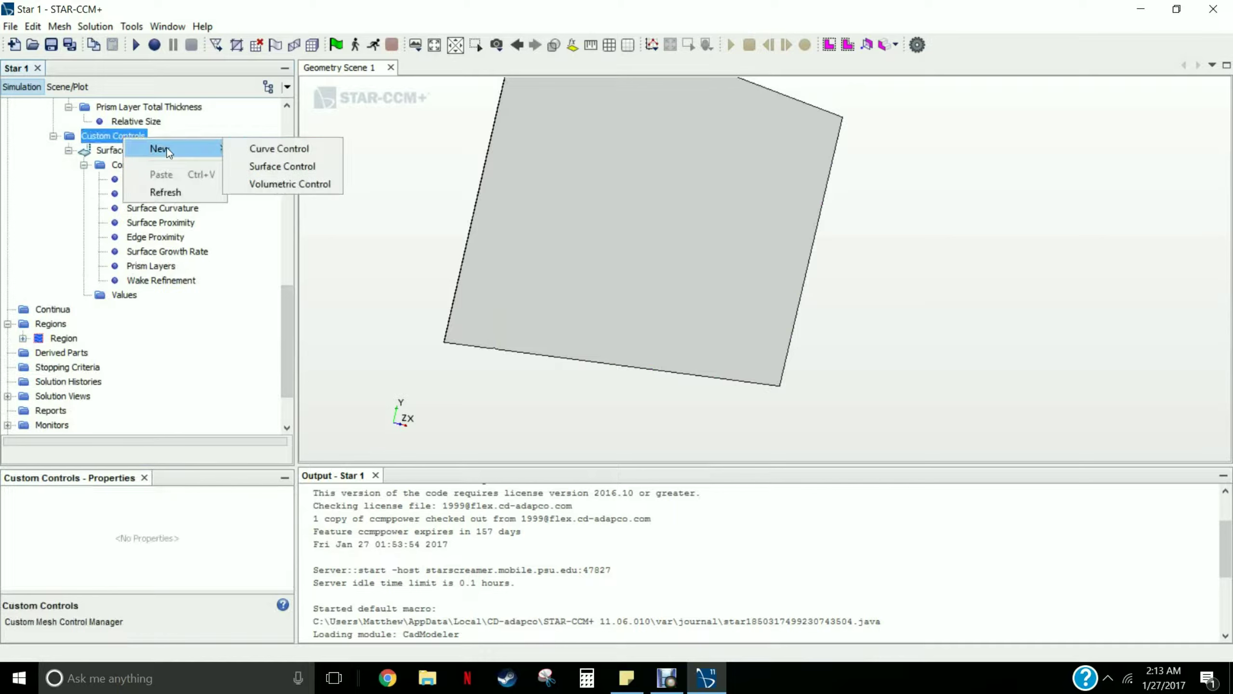
{"action": "left_click", "coordinate": [266, 166]}
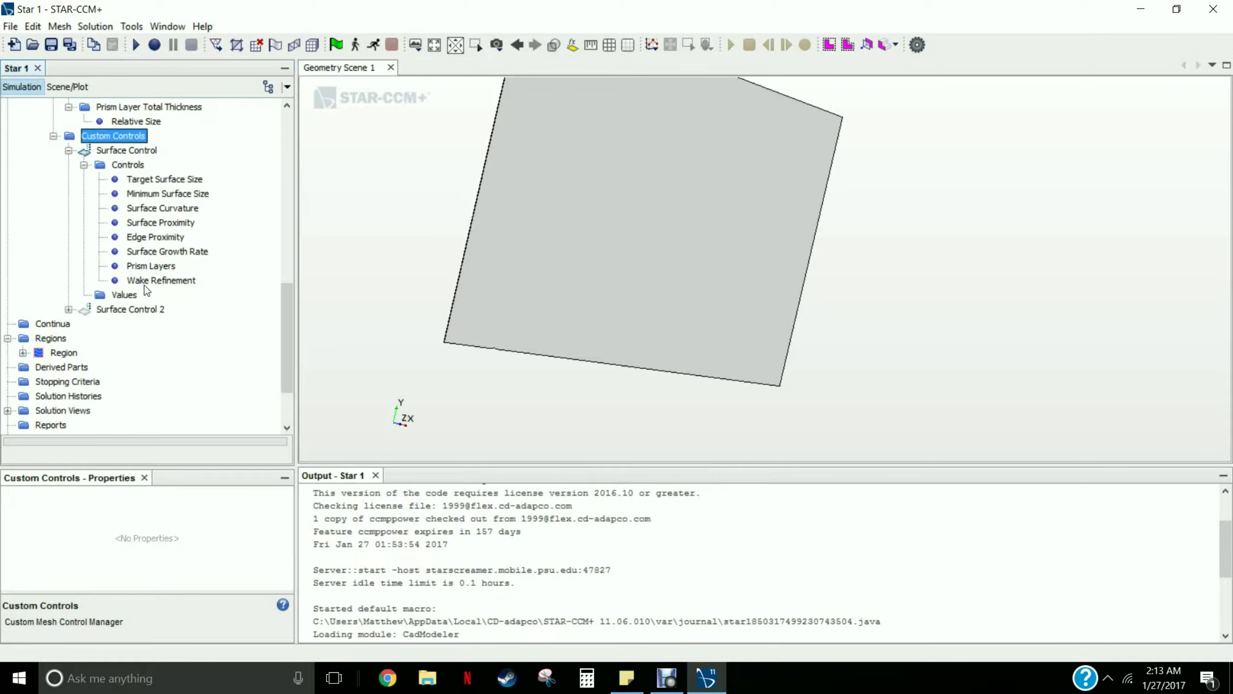
{"action": "left_click", "coordinate": [143, 309]}
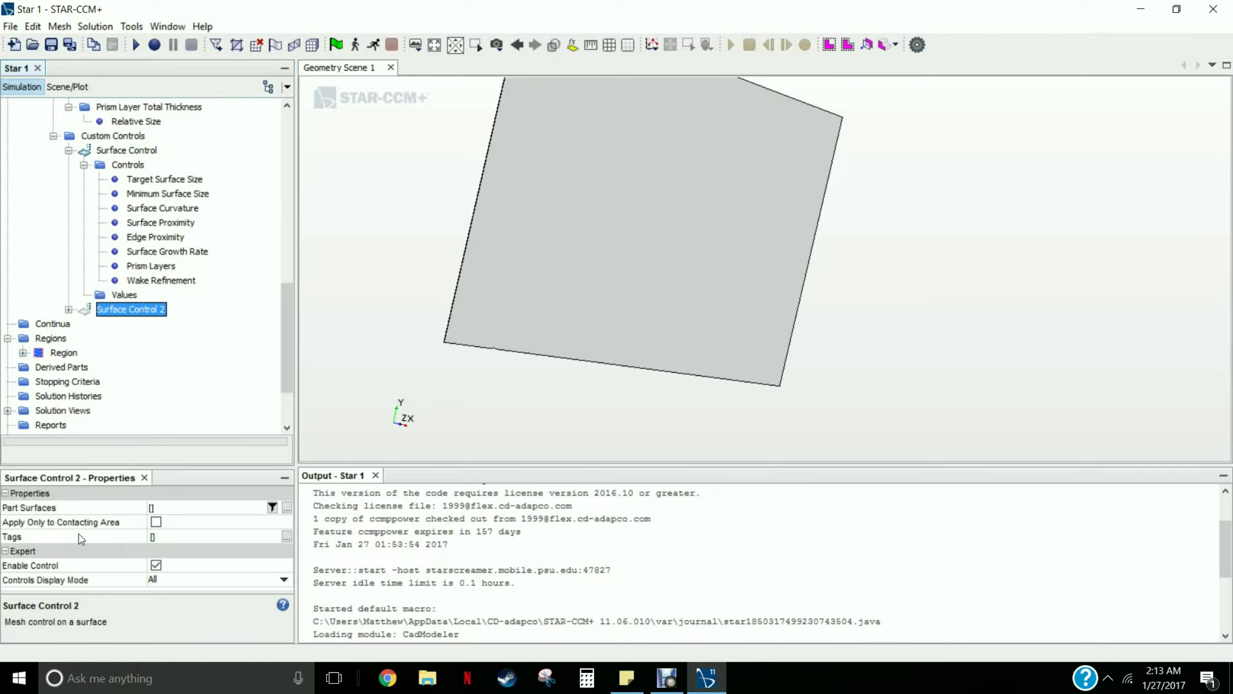
Assign the SurfaceWall surface of Body 1 to Surface Control 2
{"action": "left_click", "coordinate": [287, 508]}
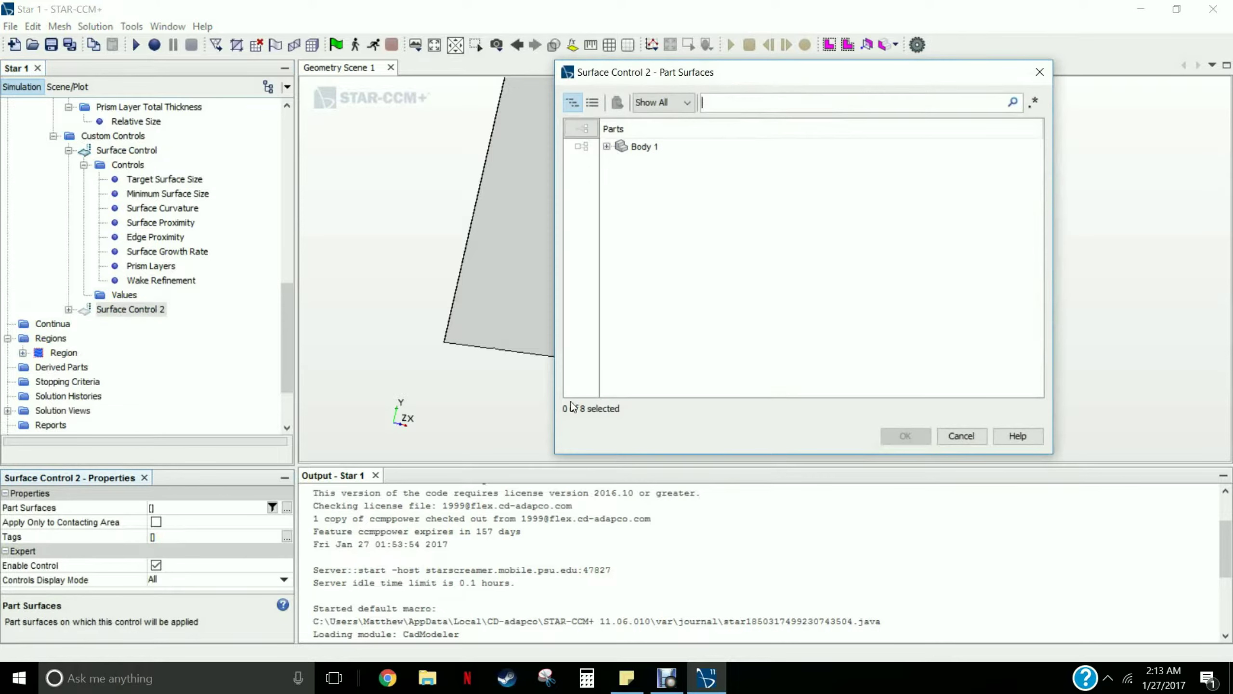
{"action": "double_click", "coordinate": [643, 147]}
{"action": "left_click", "coordinate": [687, 247]}
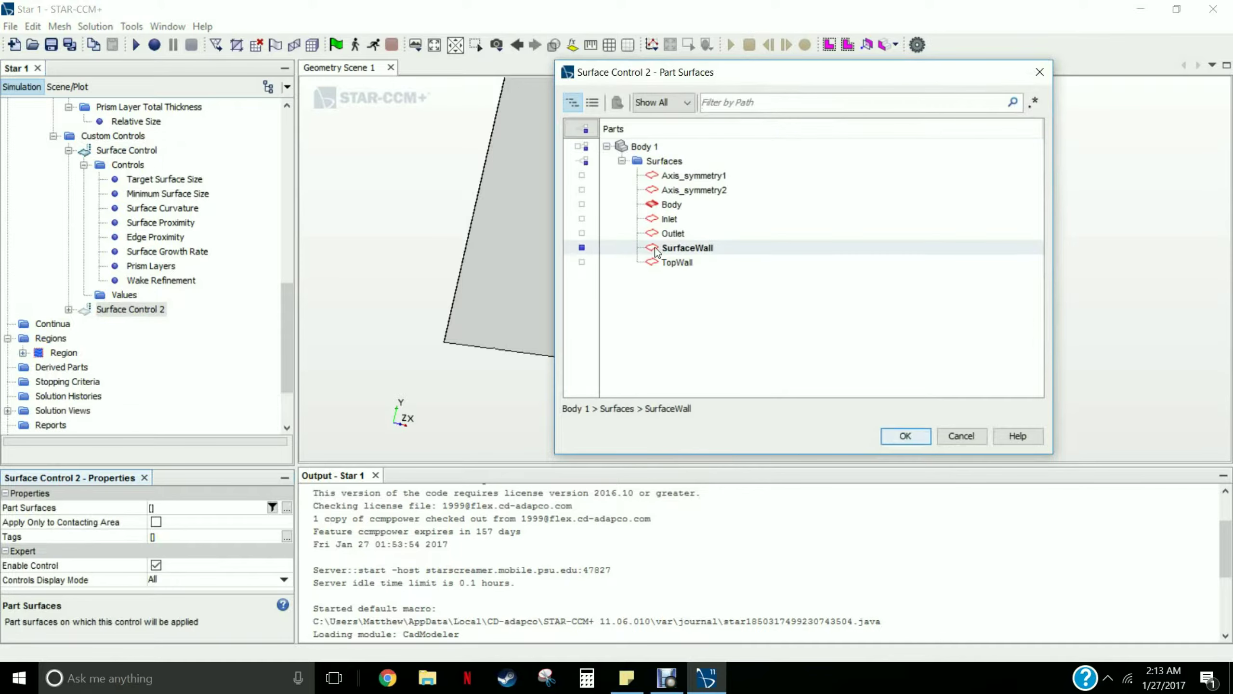
{"action": "left_click", "coordinate": [906, 436]}
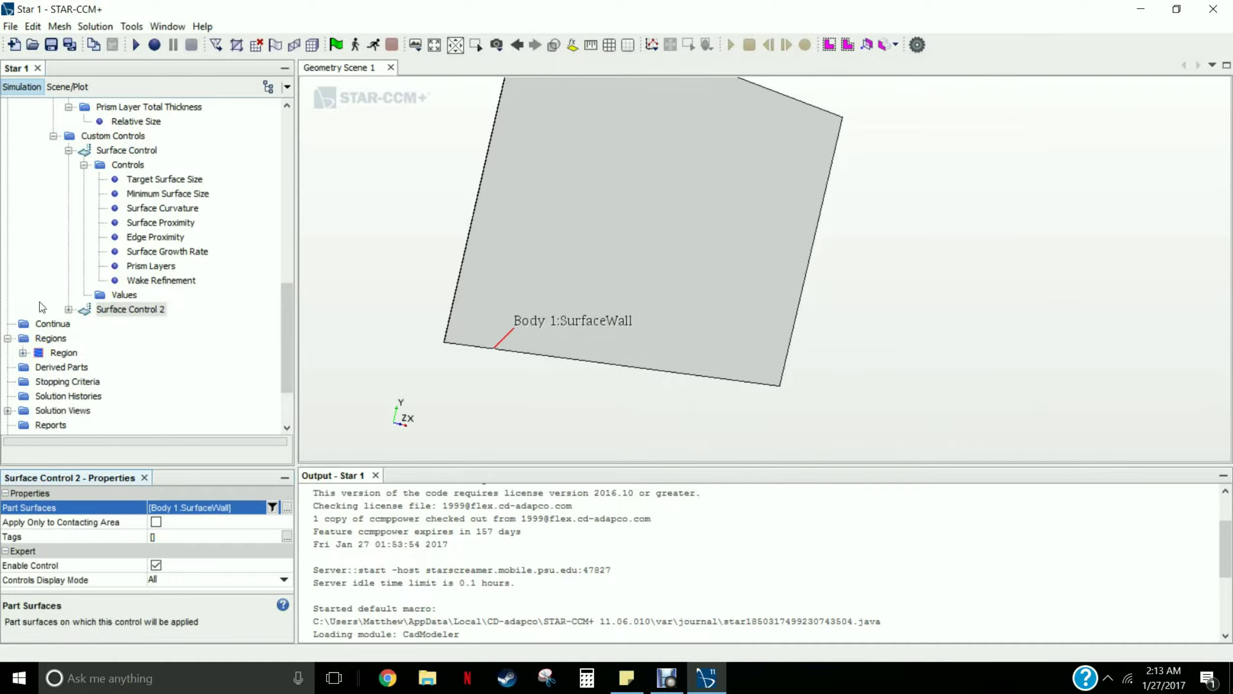
Set the Target Surface Size control of Surface Control 2 to Custom
{"action": "left_click", "coordinate": [75, 311]}
{"action": "left_click", "coordinate": [69, 310]}
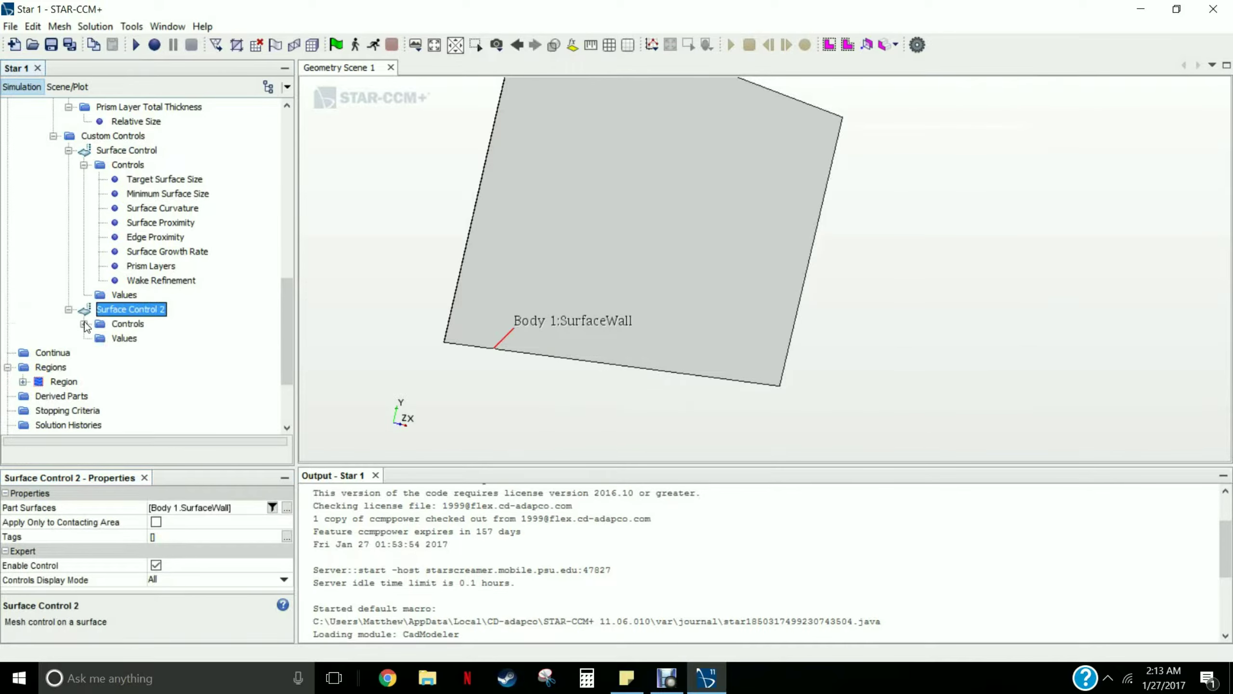
{"action": "left_click", "coordinate": [84, 325]}
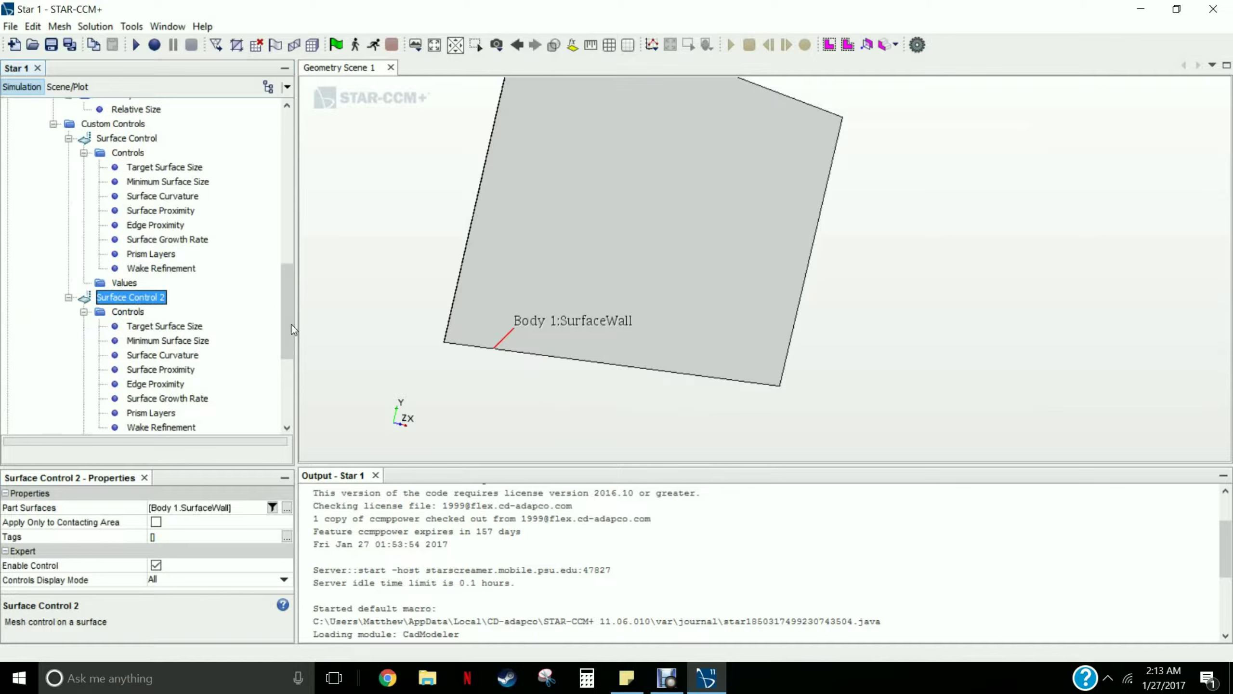
{"action": "scroll", "coordinate": [276, 348], "scroll_direction": "down", "scroll_amount": 2}
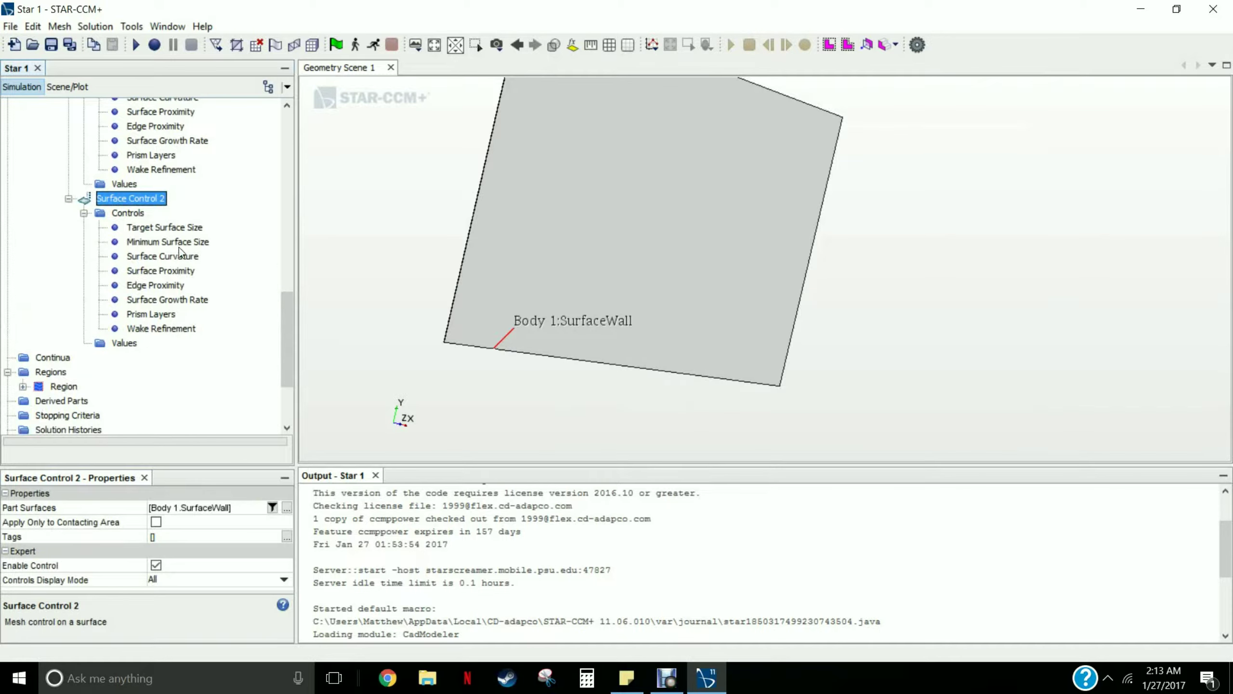
{"action": "left_click", "coordinate": [167, 227]}
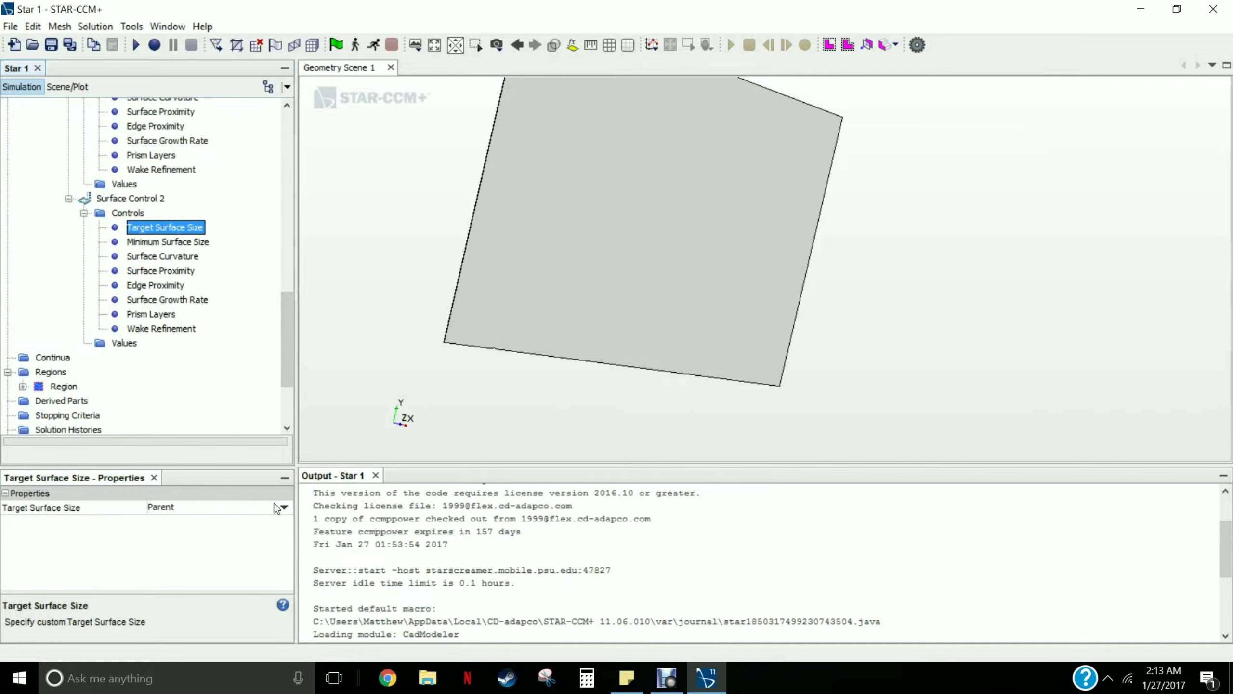
{"action": "left_click", "coordinate": [285, 507]}
{"action": "left_click", "coordinate": [286, 508]}
{"action": "left_click", "coordinate": [233, 535]}
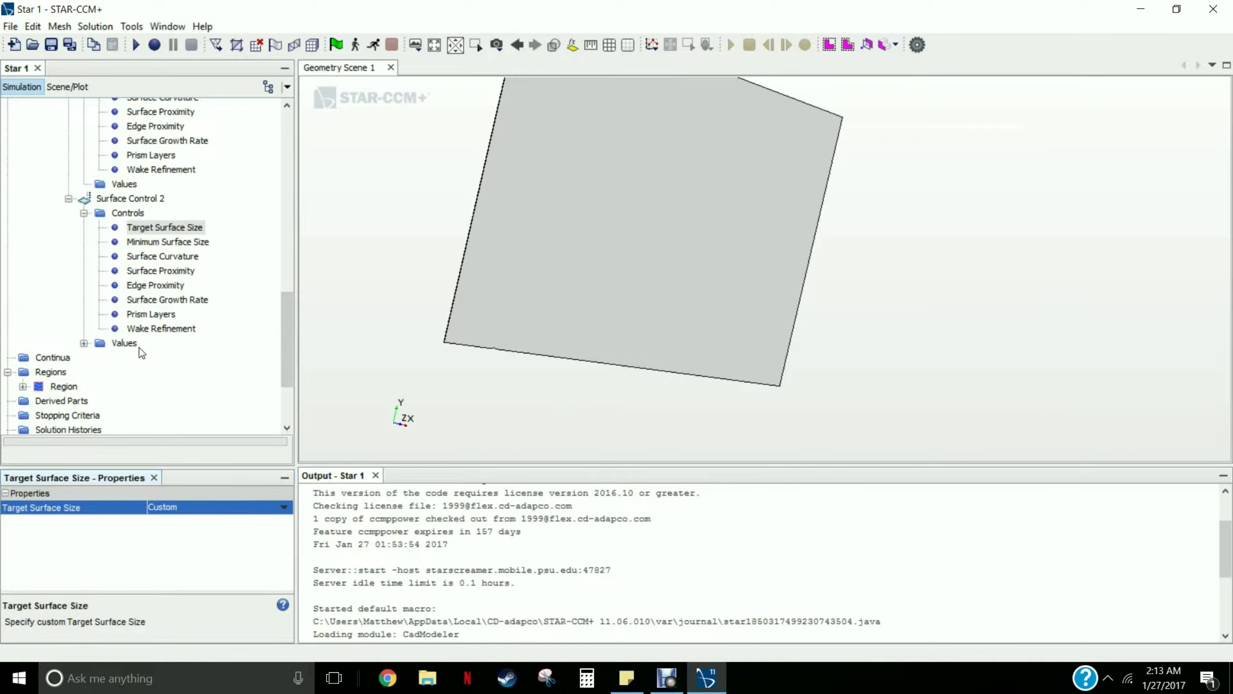
Make the custom target surface size of Surface Control 2 absolute, with a value of 0.002 m
{"action": "left_click", "coordinate": [84, 343]}
{"action": "left_click", "coordinate": [132, 360]}
{"action": "left_click", "coordinate": [99, 358]}
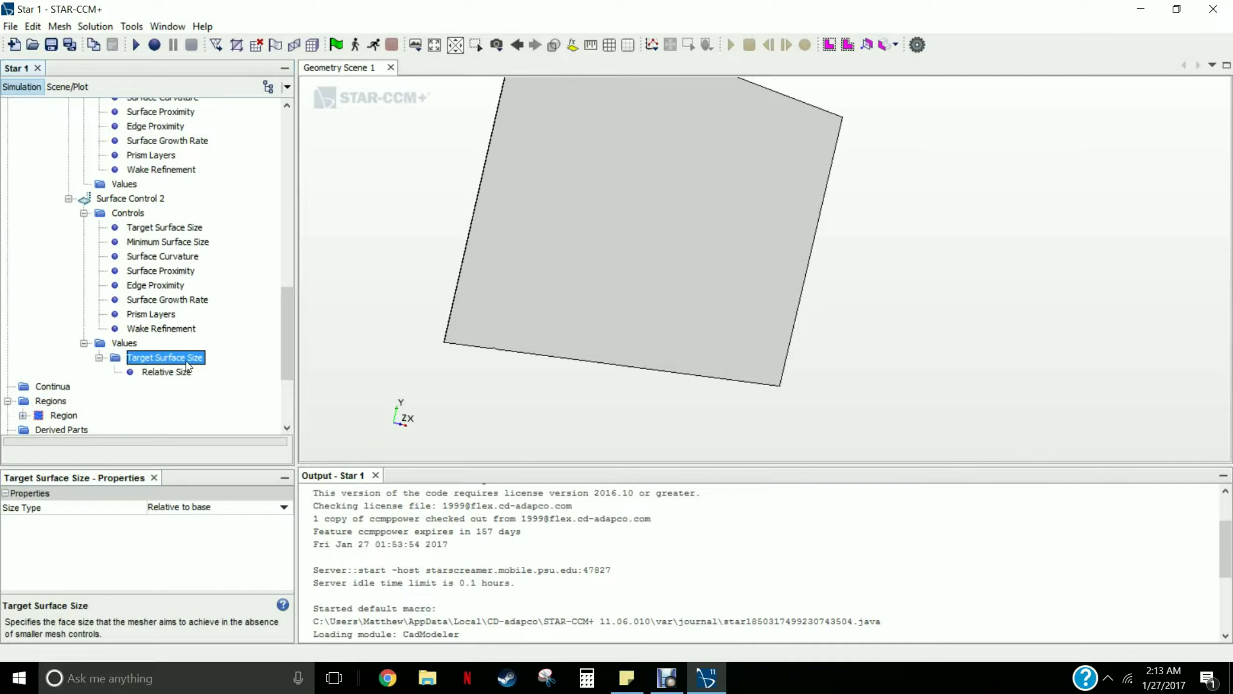
{"action": "left_click", "coordinate": [280, 508]}
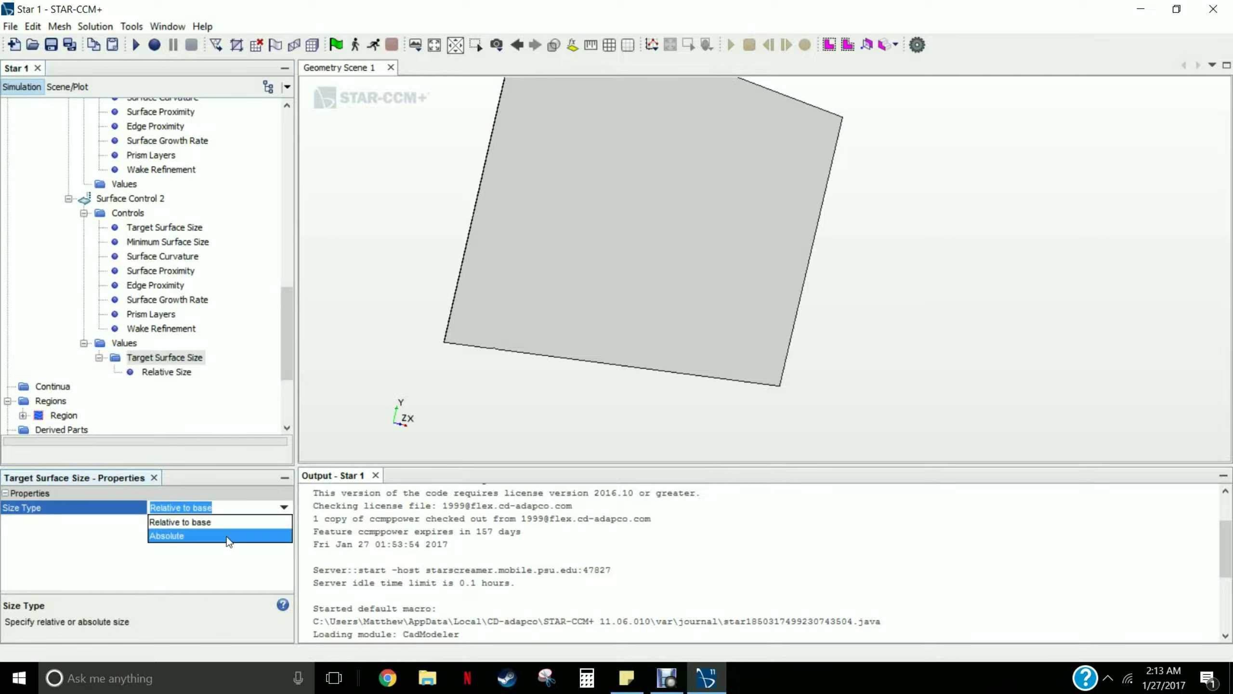
{"action": "left_click", "coordinate": [228, 533]}
{"action": "left_click", "coordinate": [168, 372]}
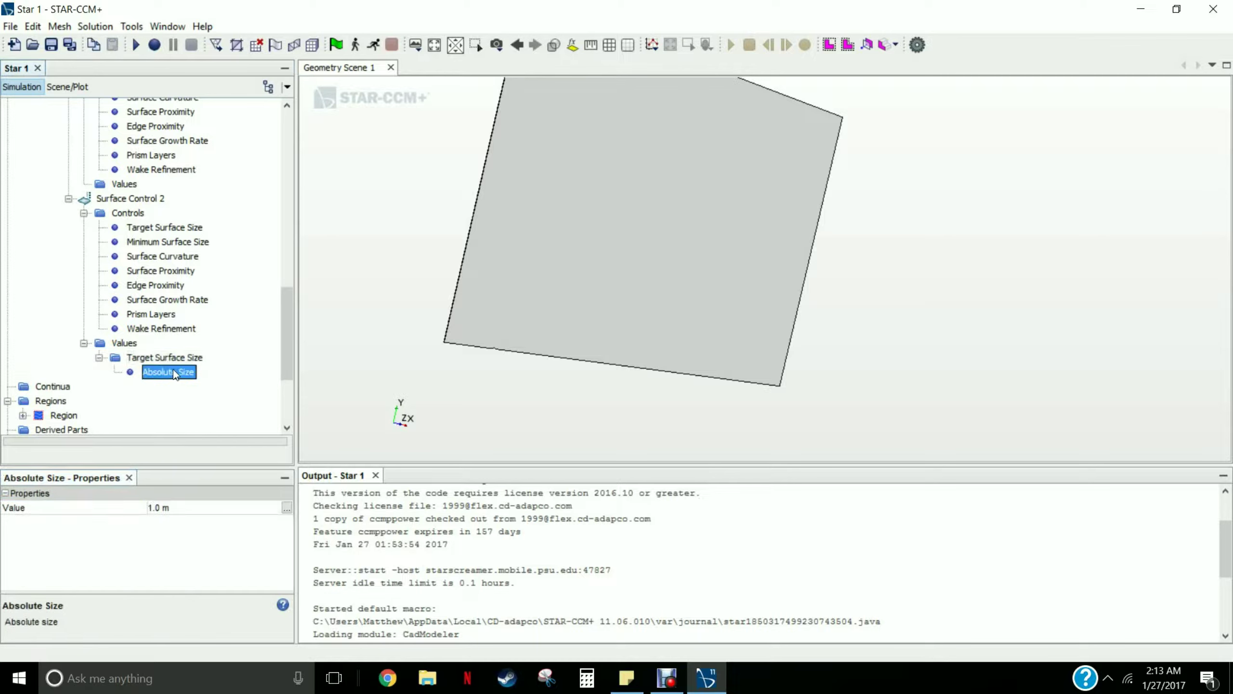
{"action": "left_click", "coordinate": [174, 509]}
{"action": "type", "text": "0.002"}
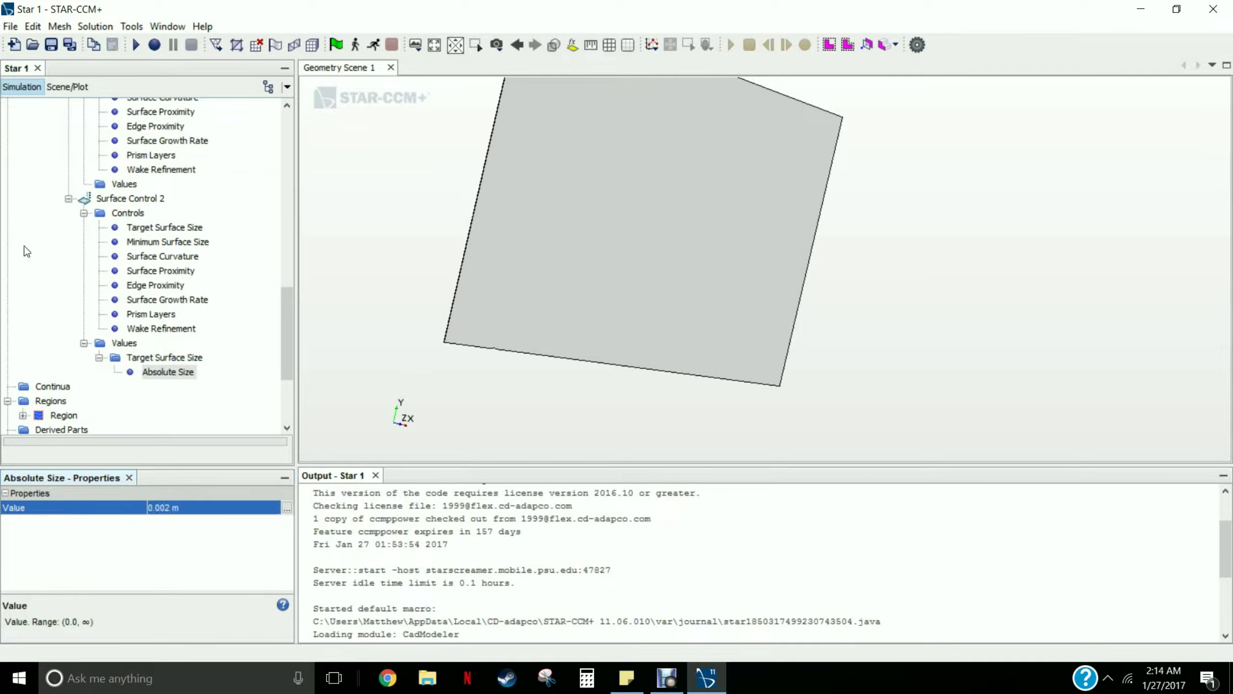
Save the simulation as Tutorial3 in the Documents folder
{"action": "left_click", "coordinate": [41, 248]}
{"action": "scroll", "coordinate": [52, 253], "scroll_direction": "up", "scroll_amount": 10}
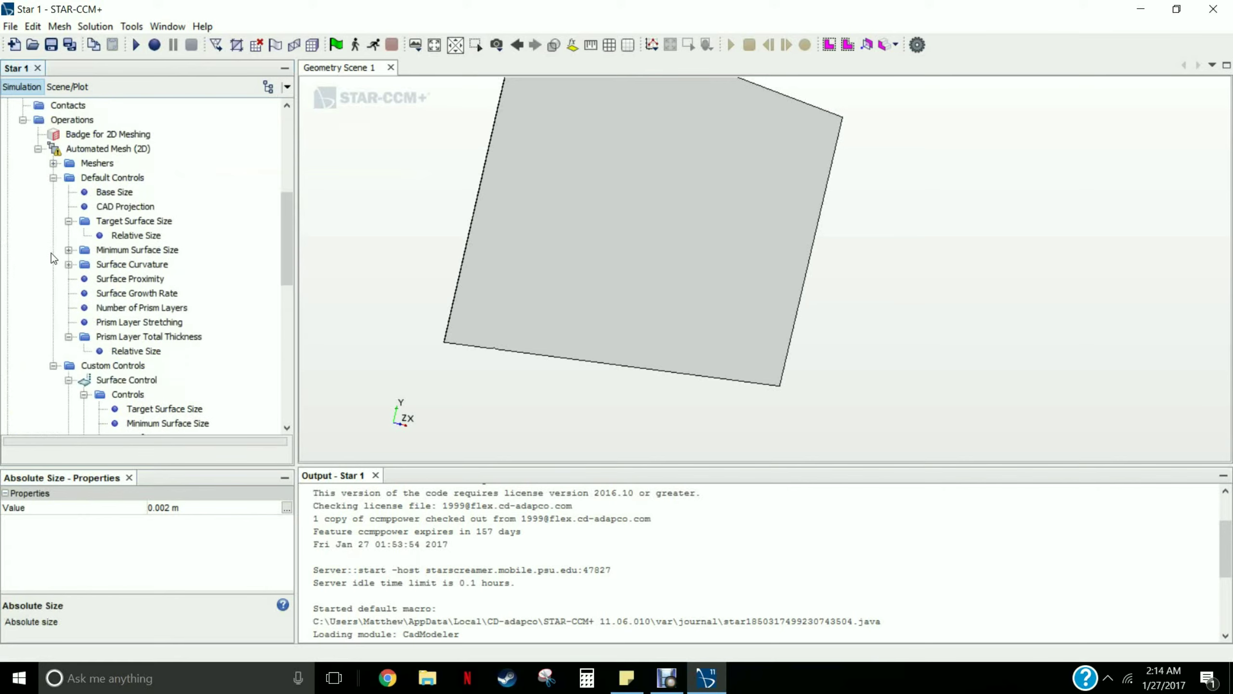
{"action": "left_click", "coordinate": [10, 27]}
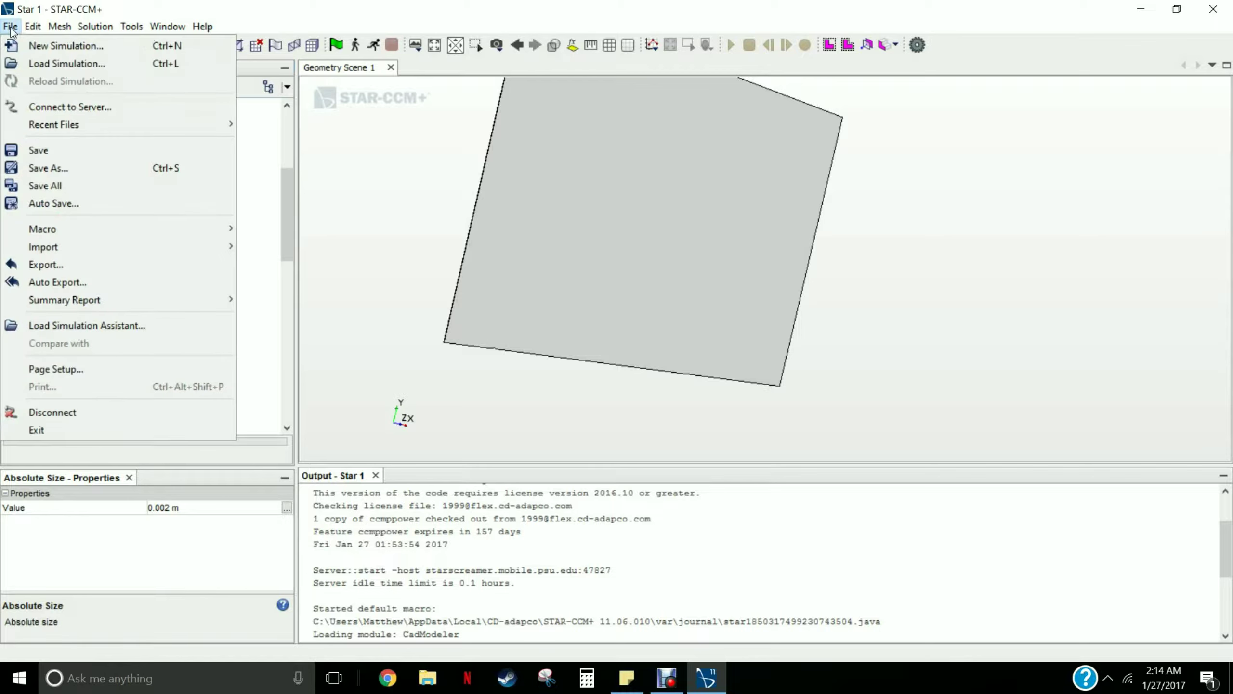
{"action": "left_click", "coordinate": [46, 168]}
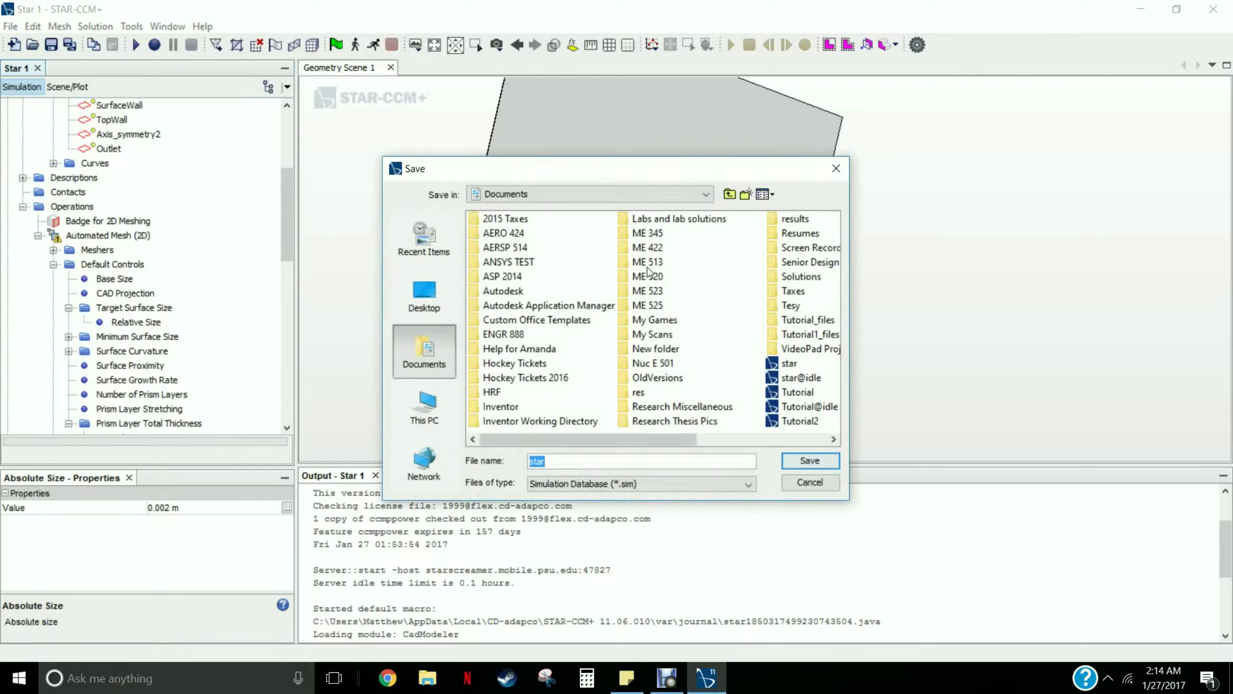
{"action": "type", "text": "Tutorial3"}
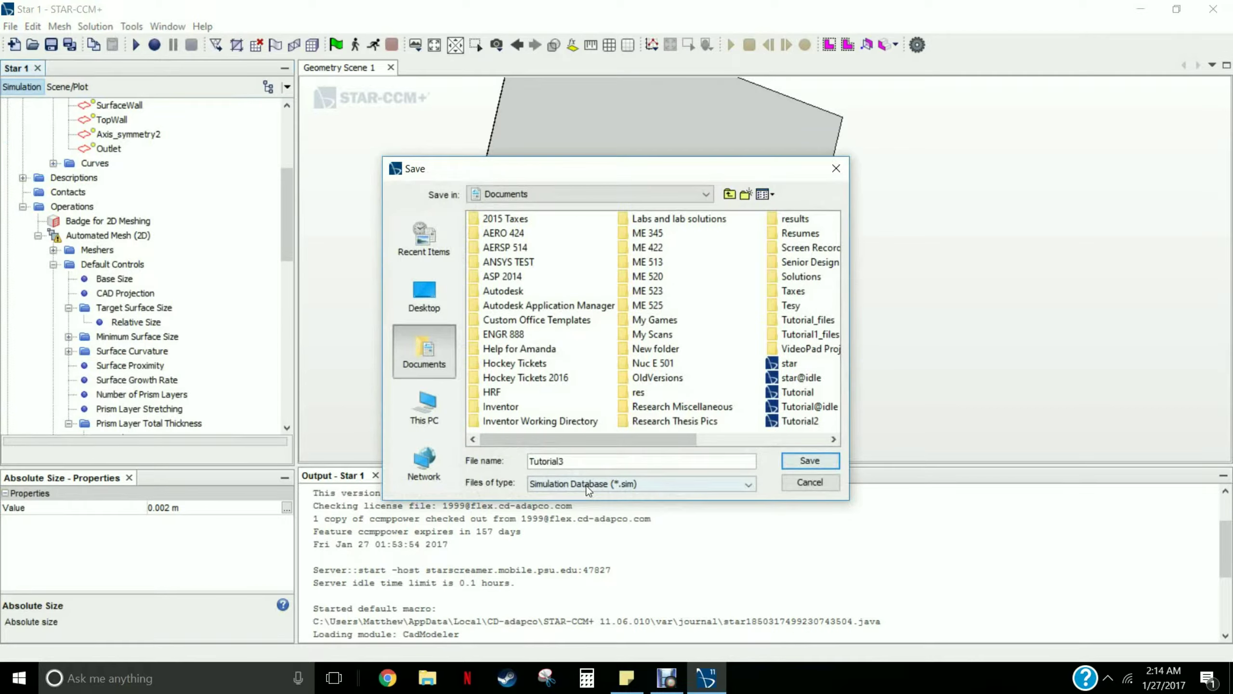
{"action": "left_click", "coordinate": [809, 460]}
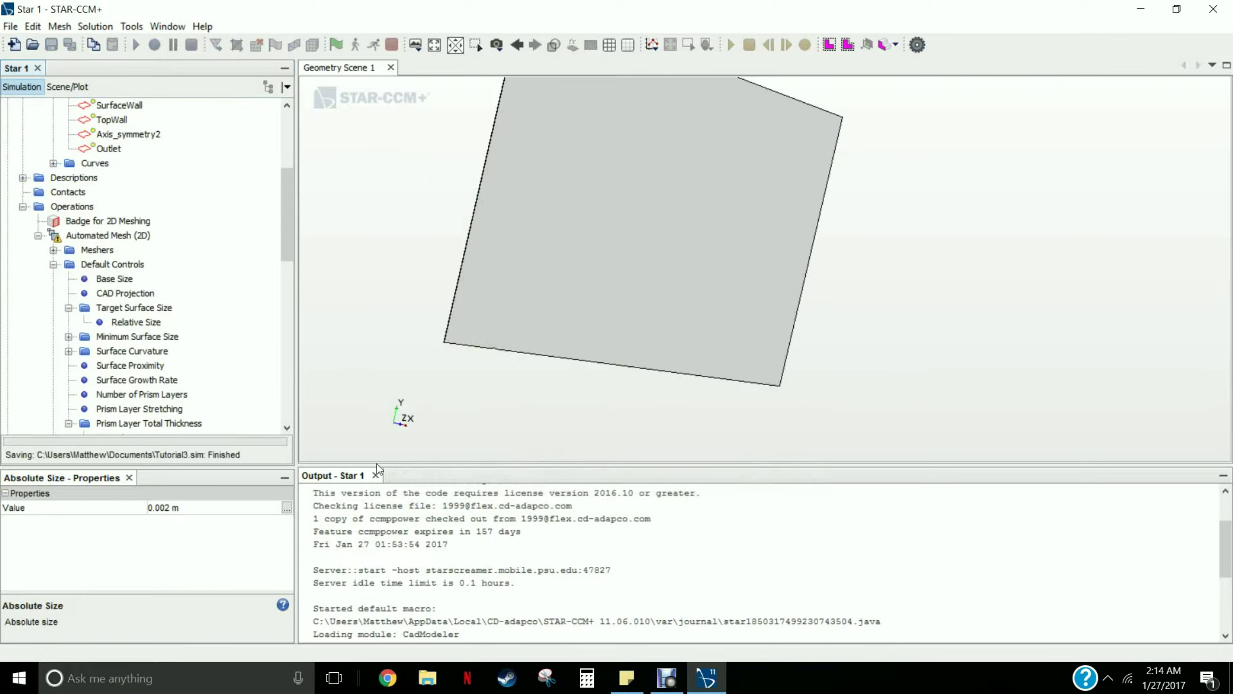
Execute the Automated Mesh (2D) operation and create a mesh scene to display the generated mesh
{"action": "left_click", "coordinate": [94, 236]}
{"action": "right_click", "coordinate": [90, 238]}
{"action": "left_click", "coordinate": [130, 288]}
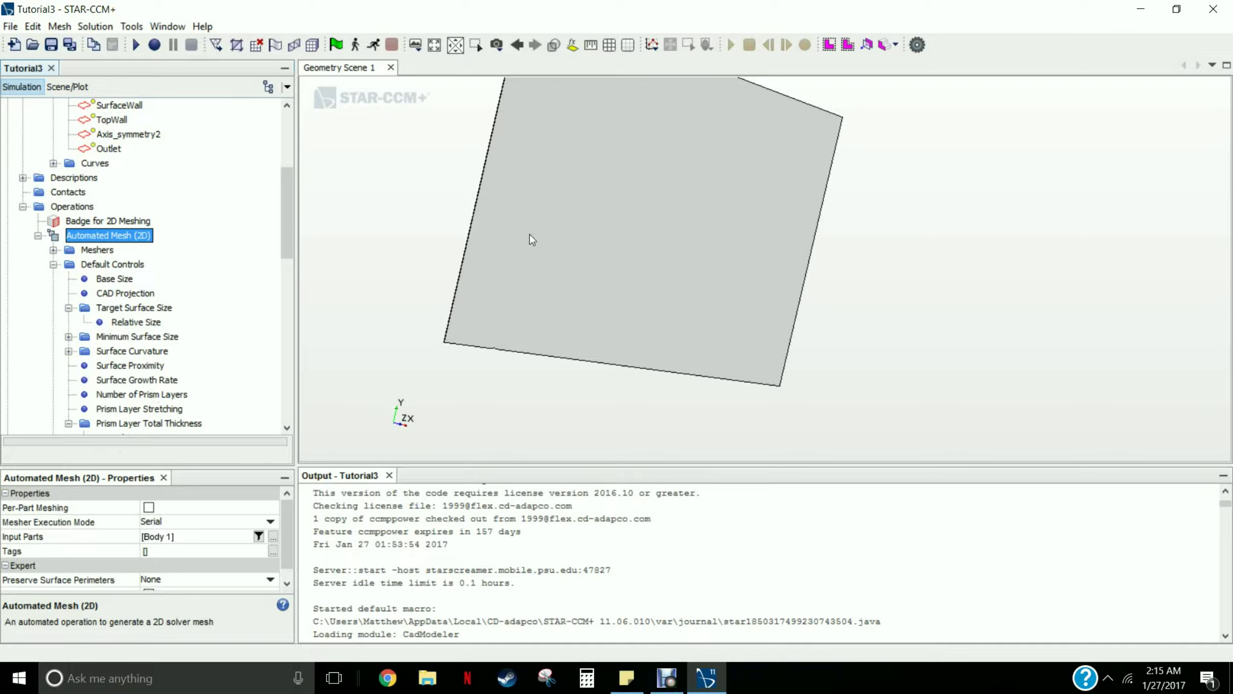
{"action": "left_click", "coordinate": [417, 49]}
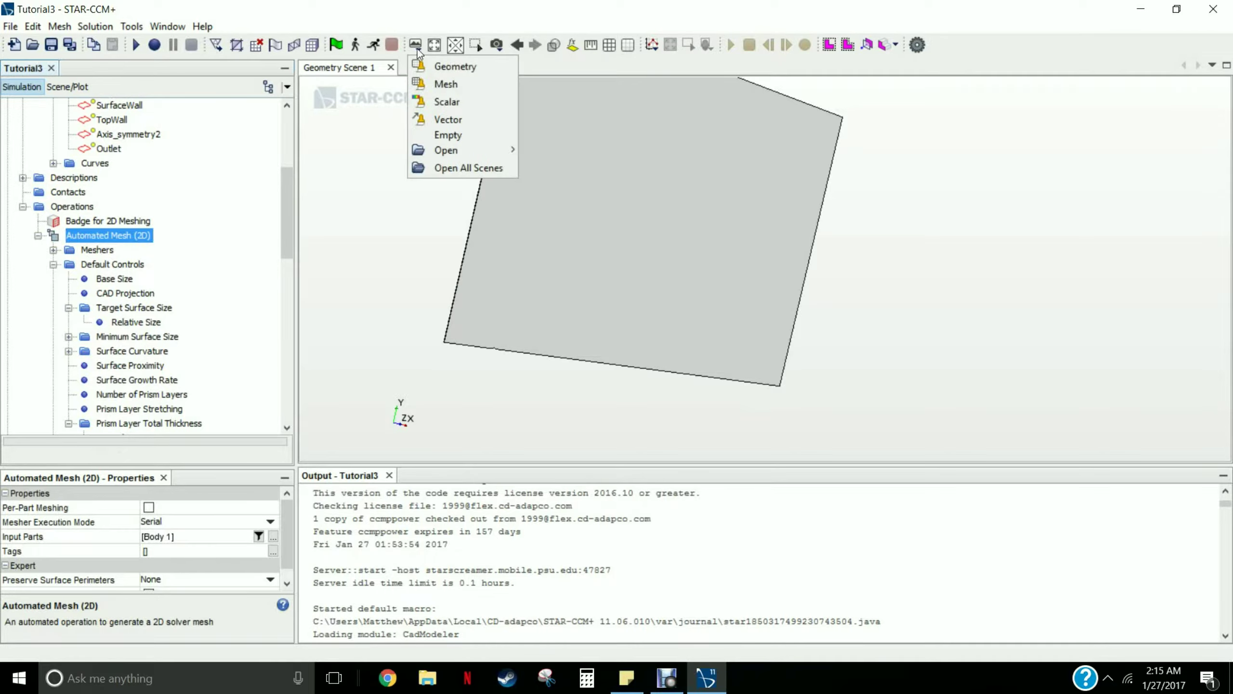
{"action": "left_click", "coordinate": [445, 84]}
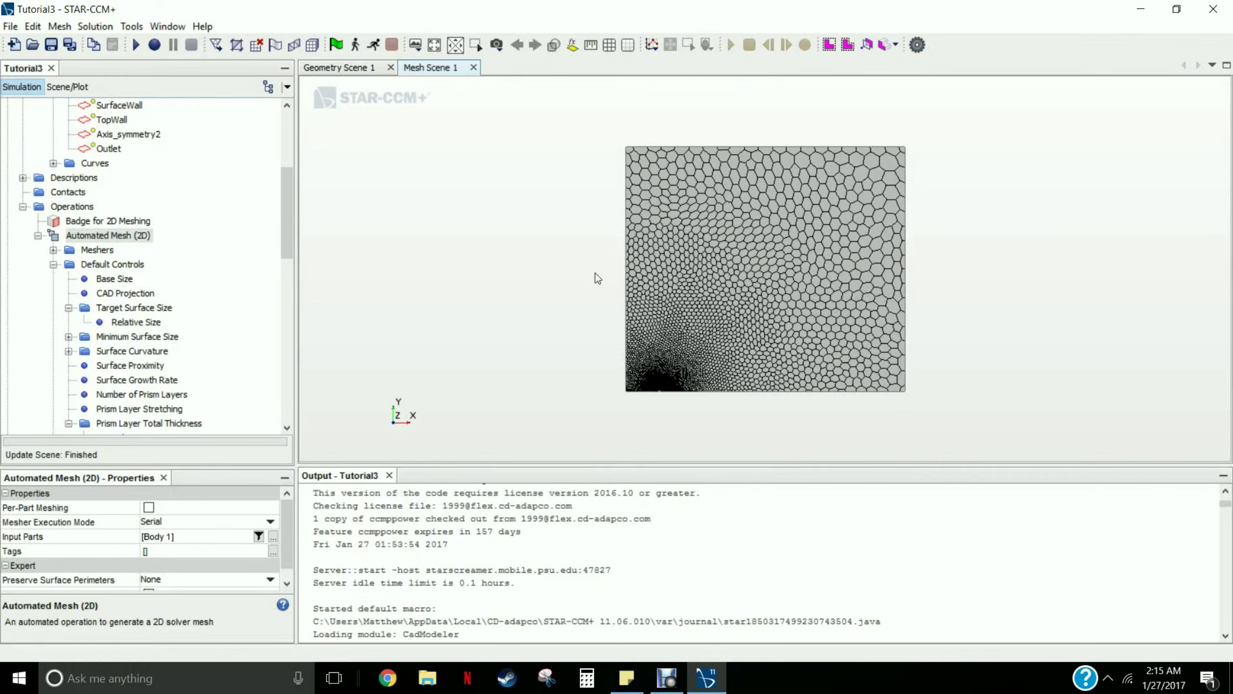
Examine the polygonal mesh across the domain and the prism layers around the semicircular cutout
{"action": "scroll", "coordinate": [652, 391], "scroll_direction": "up", "scroll_amount": 4}
{"action": "scroll", "coordinate": [672, 409], "scroll_direction": "up", "scroll_amount": 6}
{"action": "scroll", "coordinate": [843, 277], "scroll_direction": "down", "scroll_amount": 6}
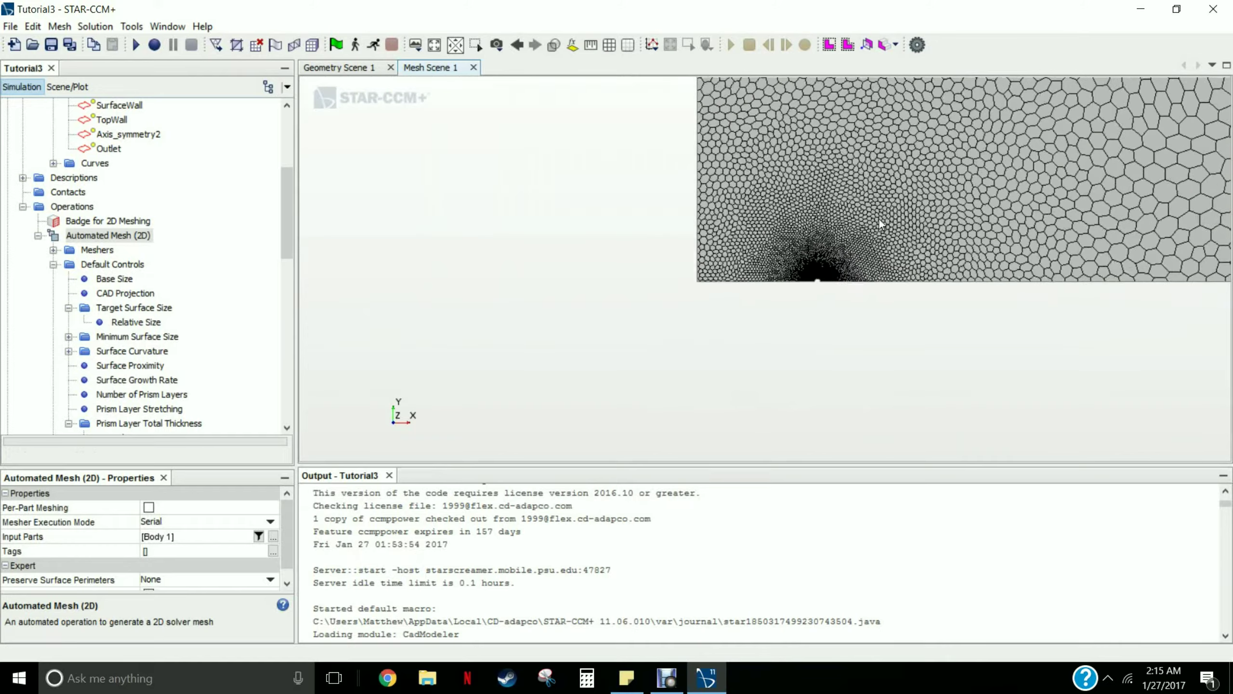
{"action": "scroll", "coordinate": [879, 219], "scroll_direction": "down", "scroll_amount": 4}
{"action": "scroll", "coordinate": [892, 205], "scroll_direction": "up", "scroll_amount": 6}
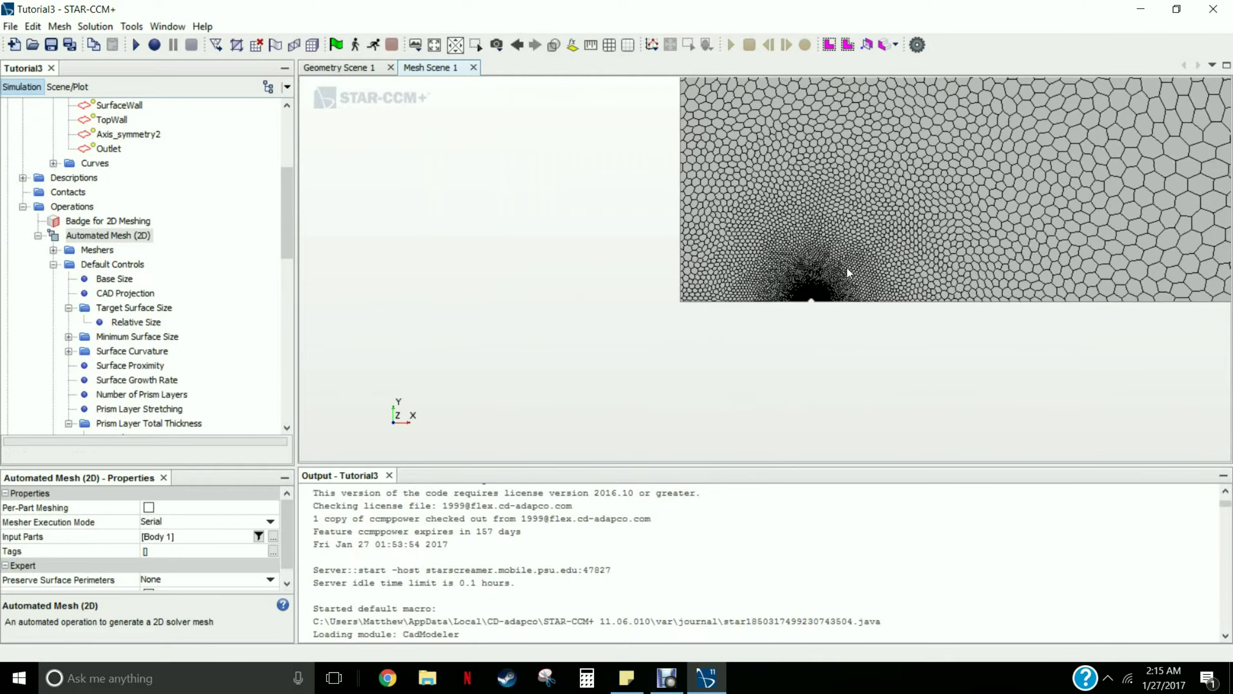
{"action": "scroll", "coordinate": [767, 240], "scroll_direction": "up", "scroll_amount": 4}
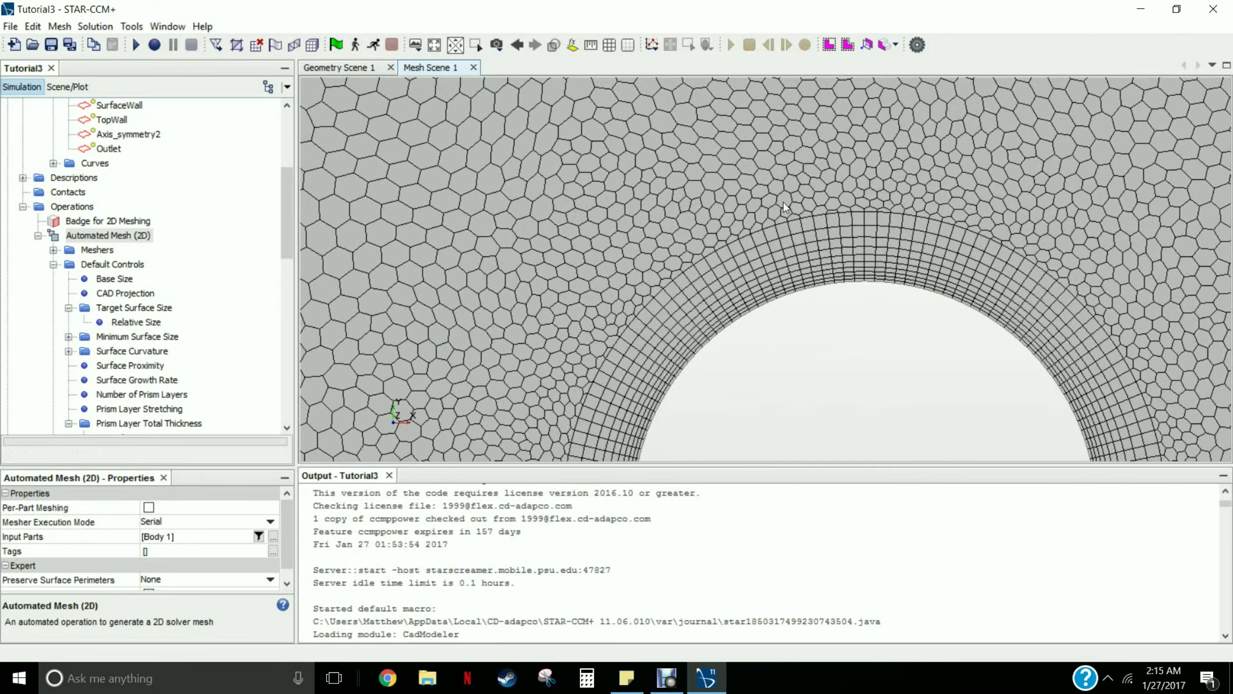
{"action": "scroll", "coordinate": [767, 276], "scroll_direction": "up", "scroll_amount": 2}
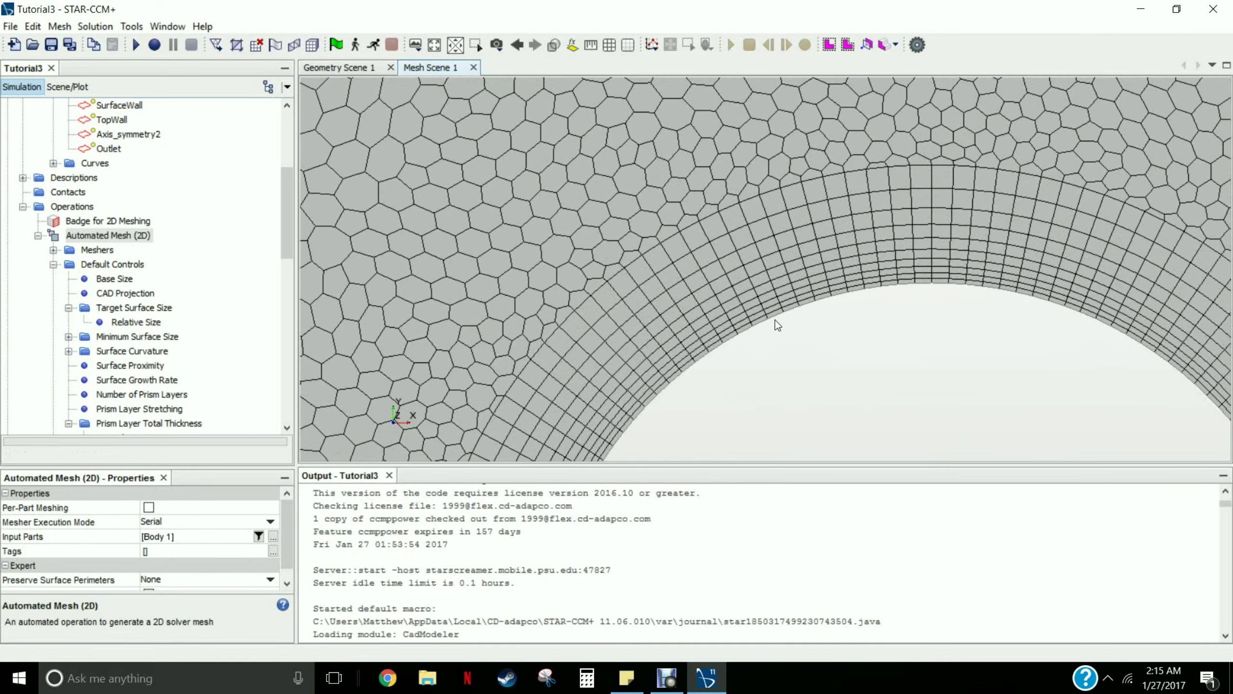
{"action": "scroll", "coordinate": [855, 277], "scroll_direction": "down", "scroll_amount": 9}
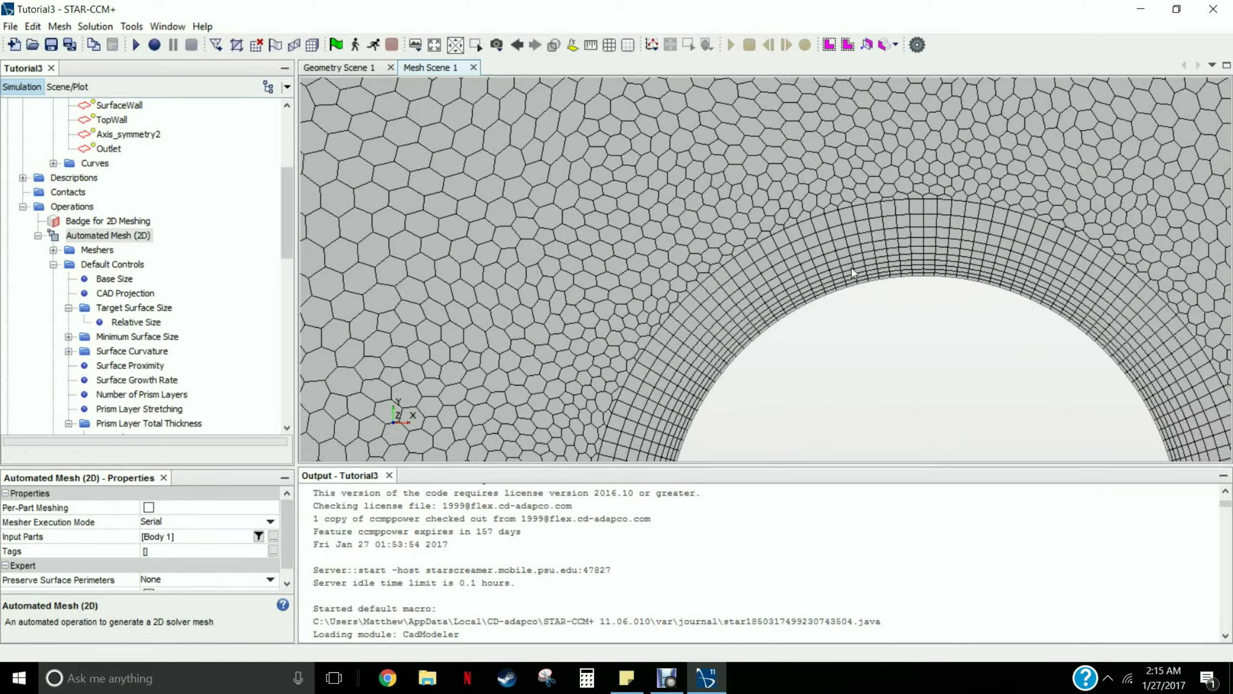
{"action": "scroll", "coordinate": [853, 230], "scroll_direction": "down", "scroll_amount": 8}
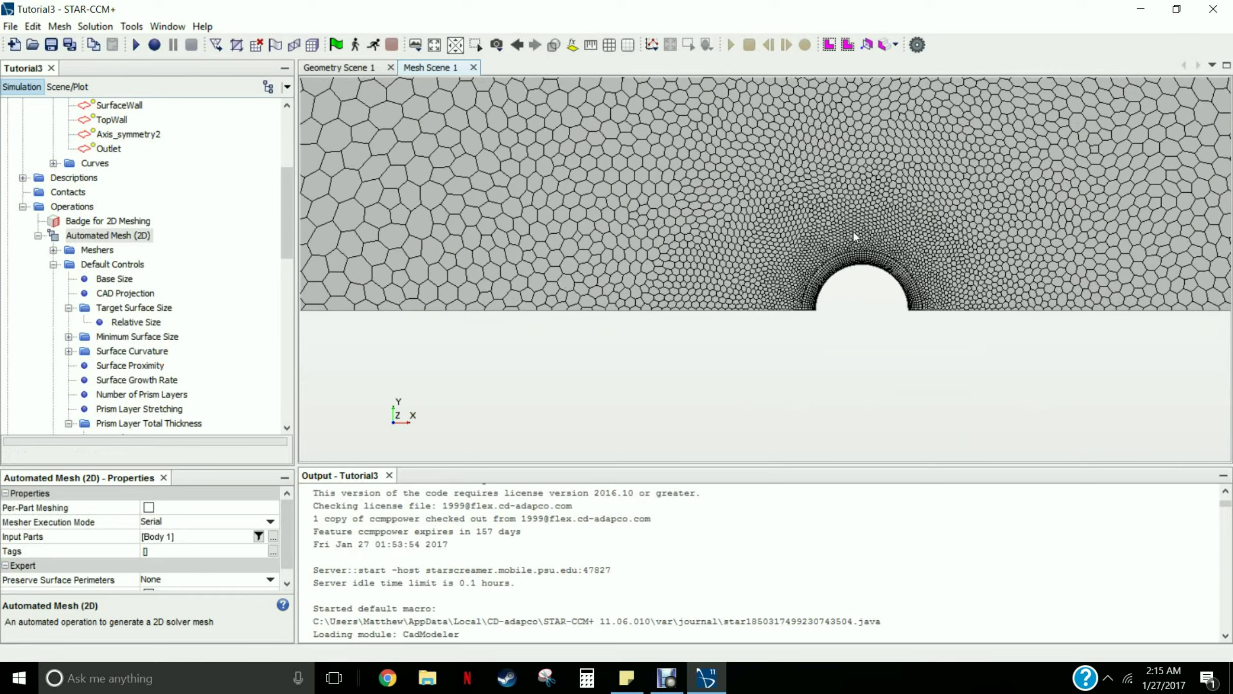
{"action": "scroll", "coordinate": [850, 238], "scroll_direction": "down", "scroll_amount": 8}
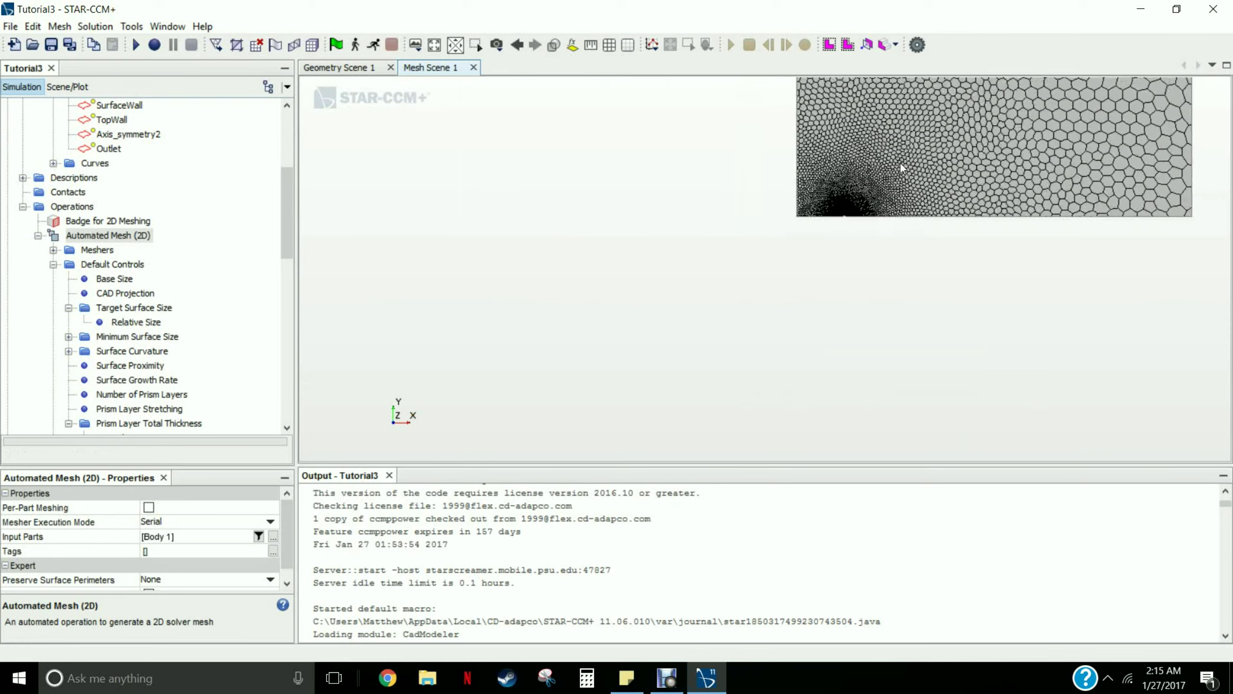
{"action": "scroll", "coordinate": [930, 121], "scroll_direction": "up", "scroll_amount": 5}
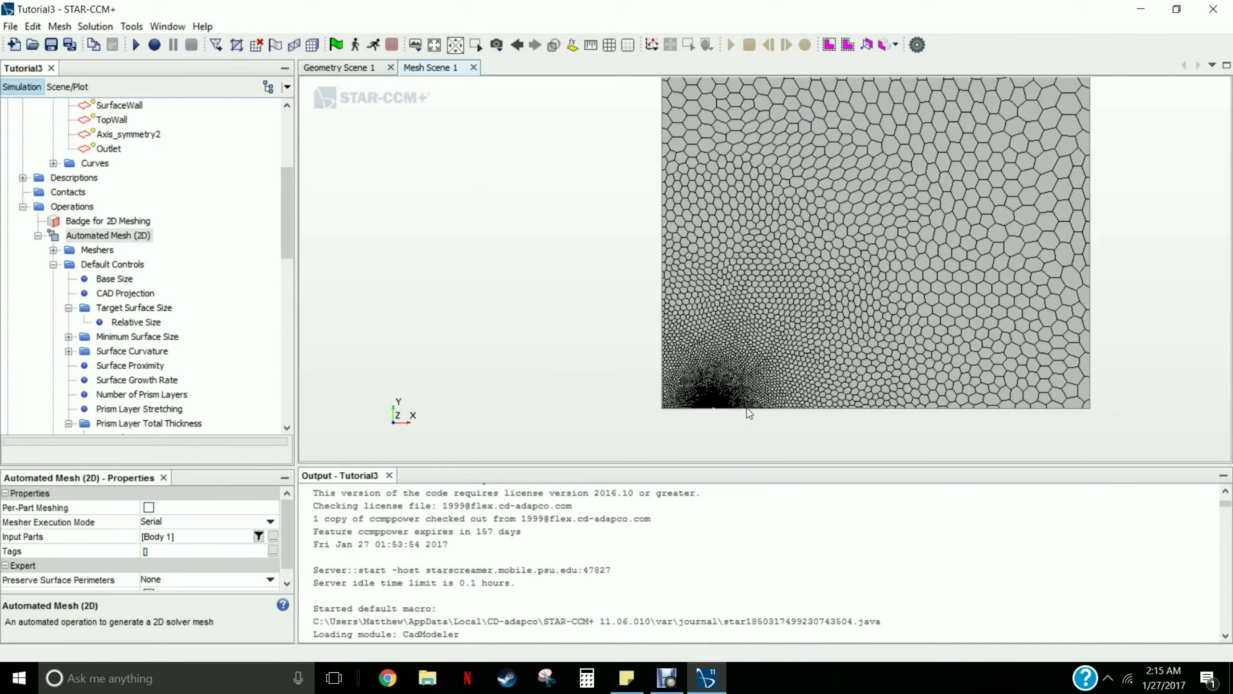
{"action": "left_click", "coordinate": [74, 307]}
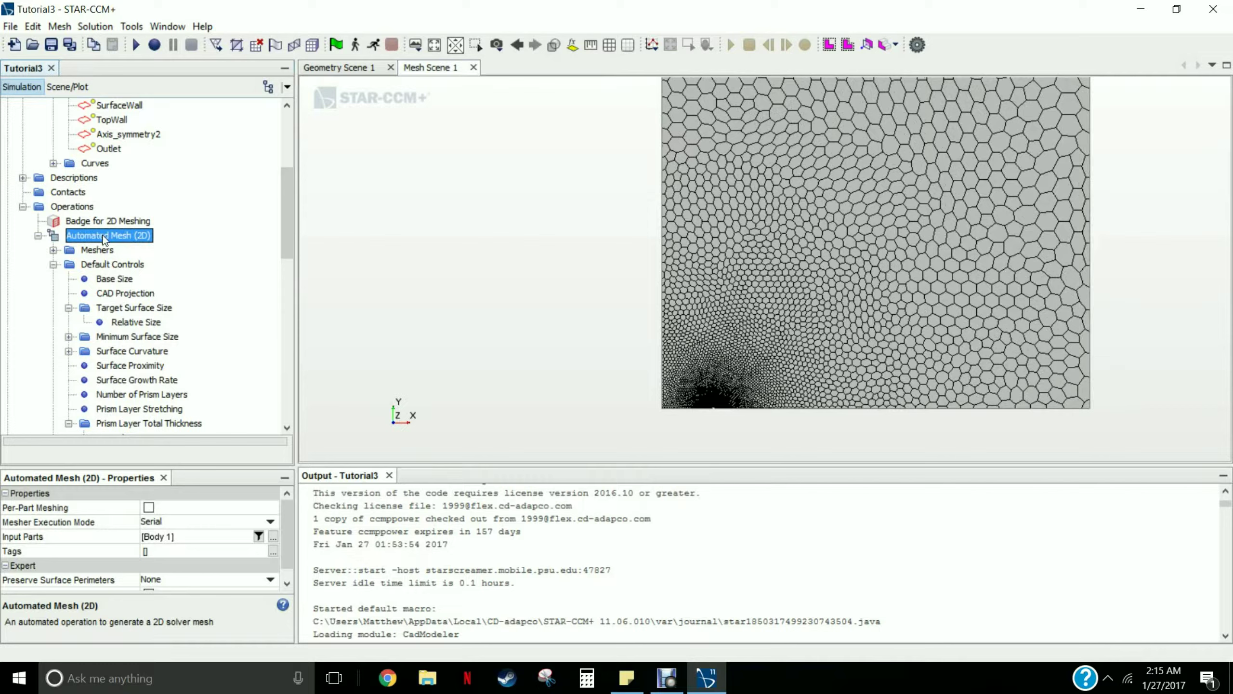
Open the model selection for the Physics 1 continuum and choose the Steady time model
{"action": "left_click", "coordinate": [39, 236]}
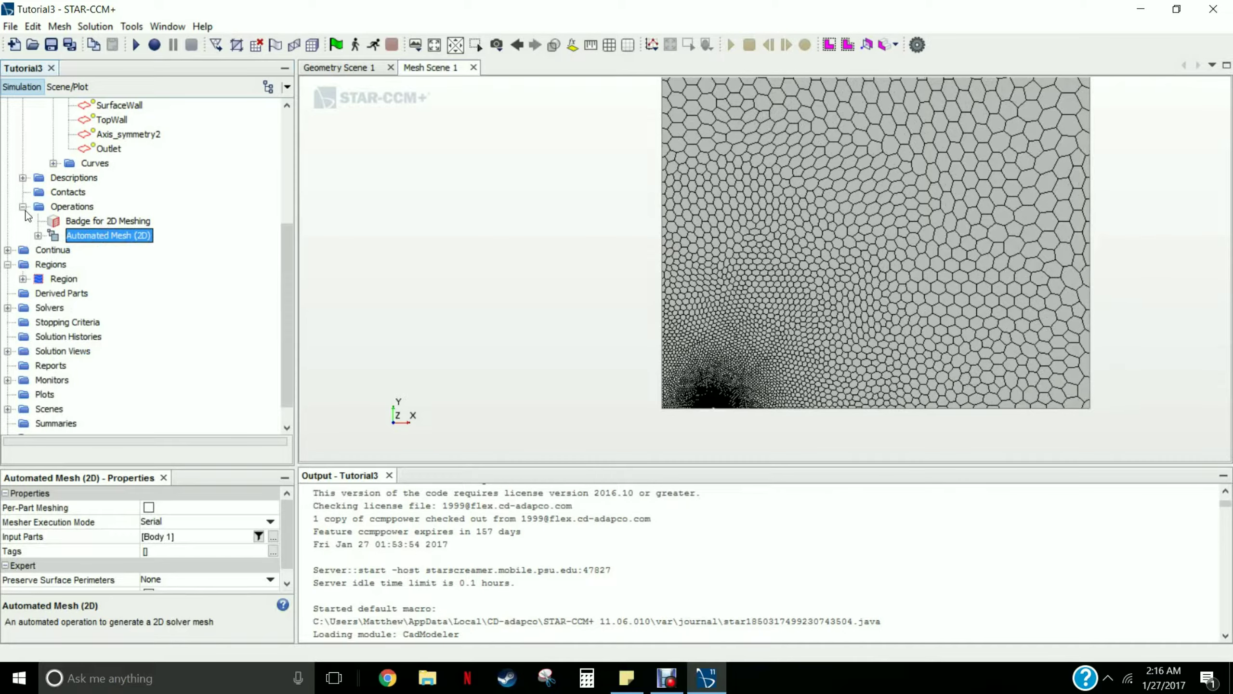
{"action": "left_click", "coordinate": [8, 250]}
{"action": "left_click", "coordinate": [23, 279]}
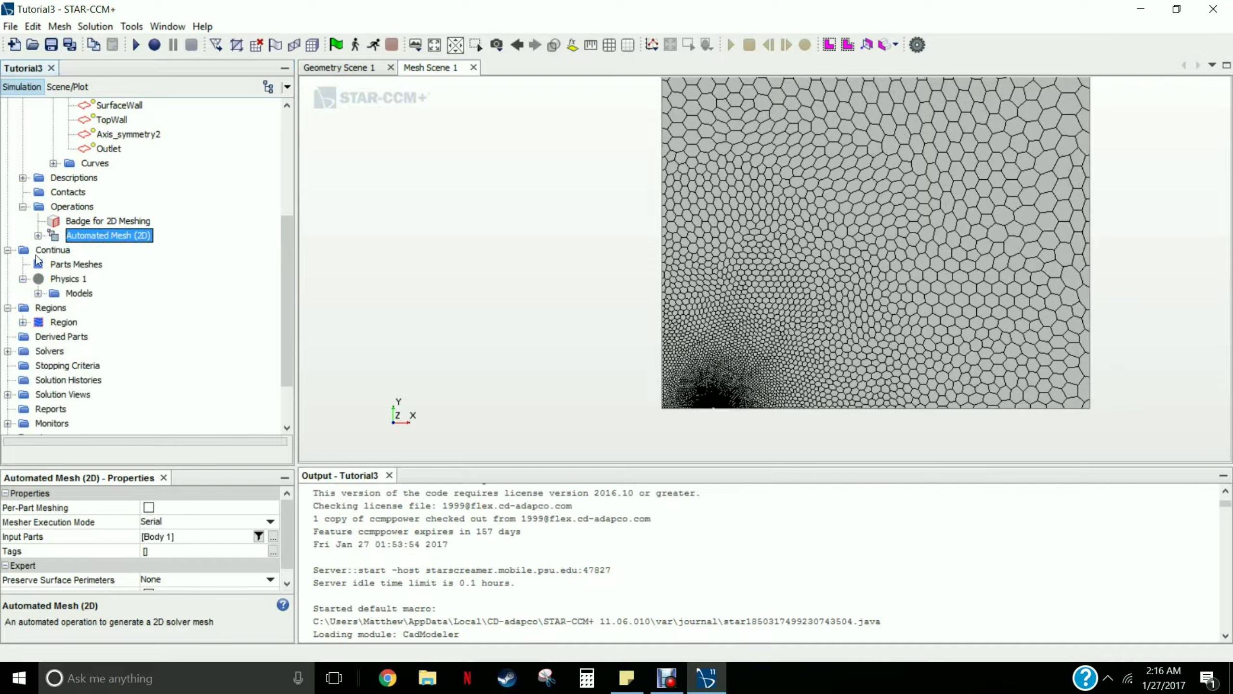
{"action": "left_click", "coordinate": [66, 280]}
{"action": "right_click", "coordinate": [65, 281]}
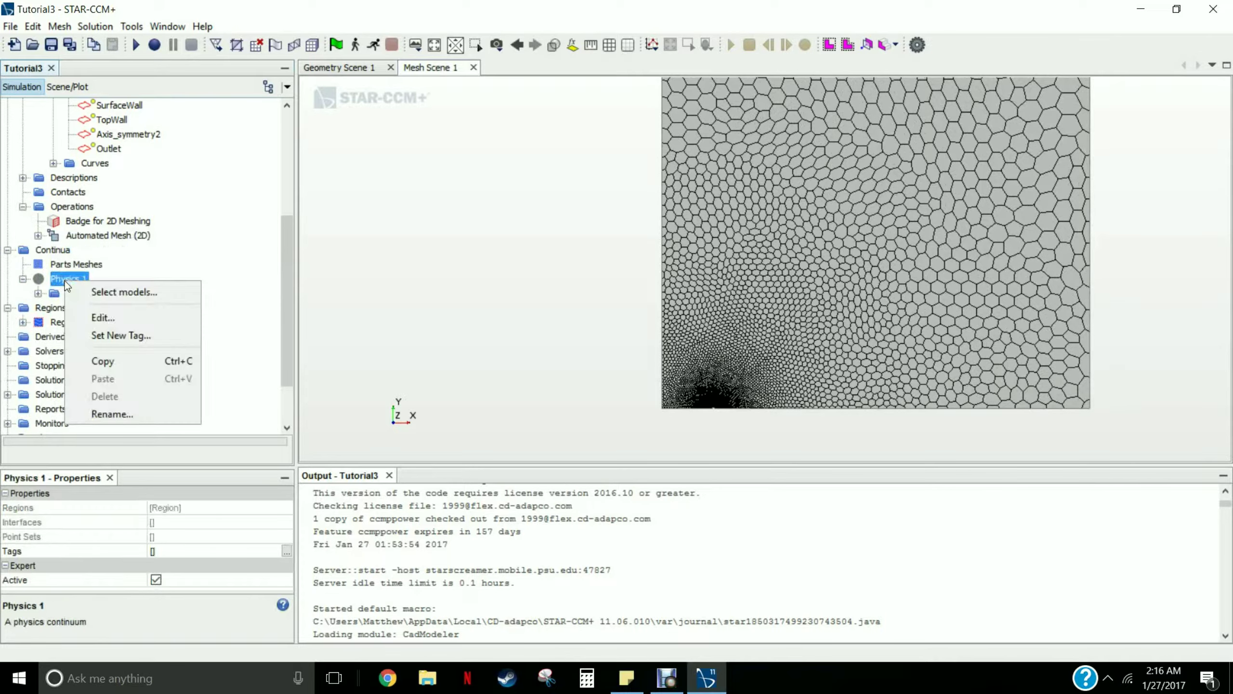
{"action": "left_click", "coordinate": [119, 292]}
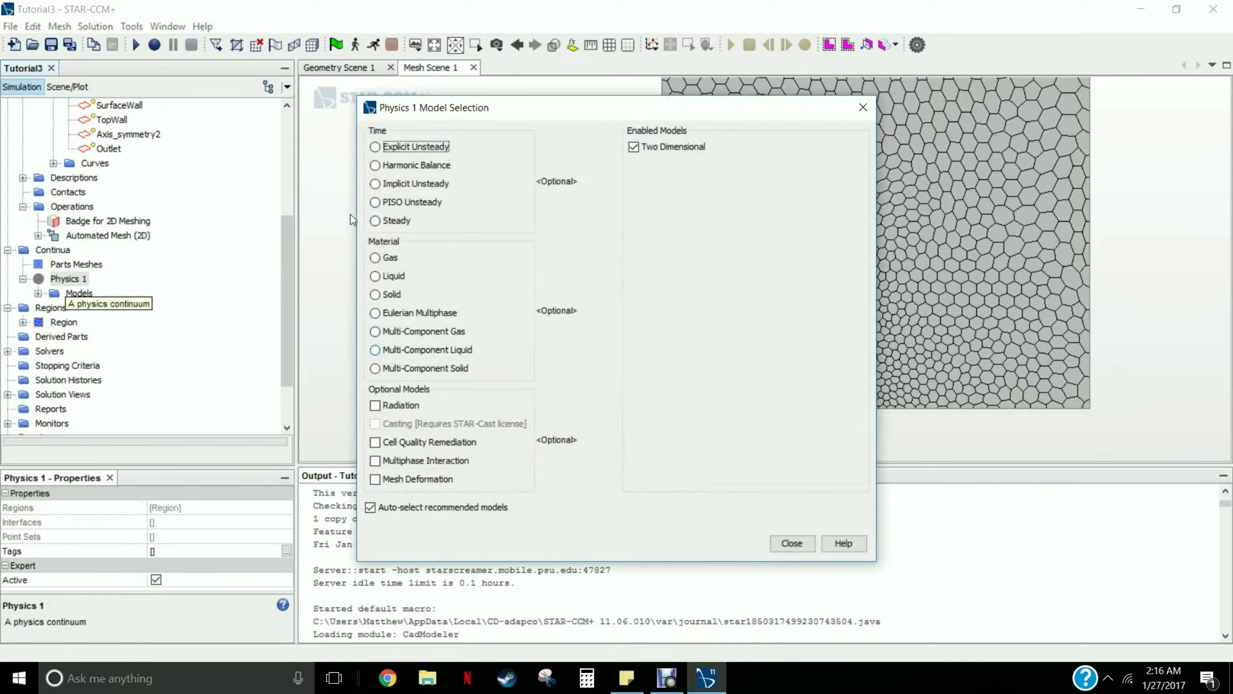
{"action": "left_click", "coordinate": [379, 221]}
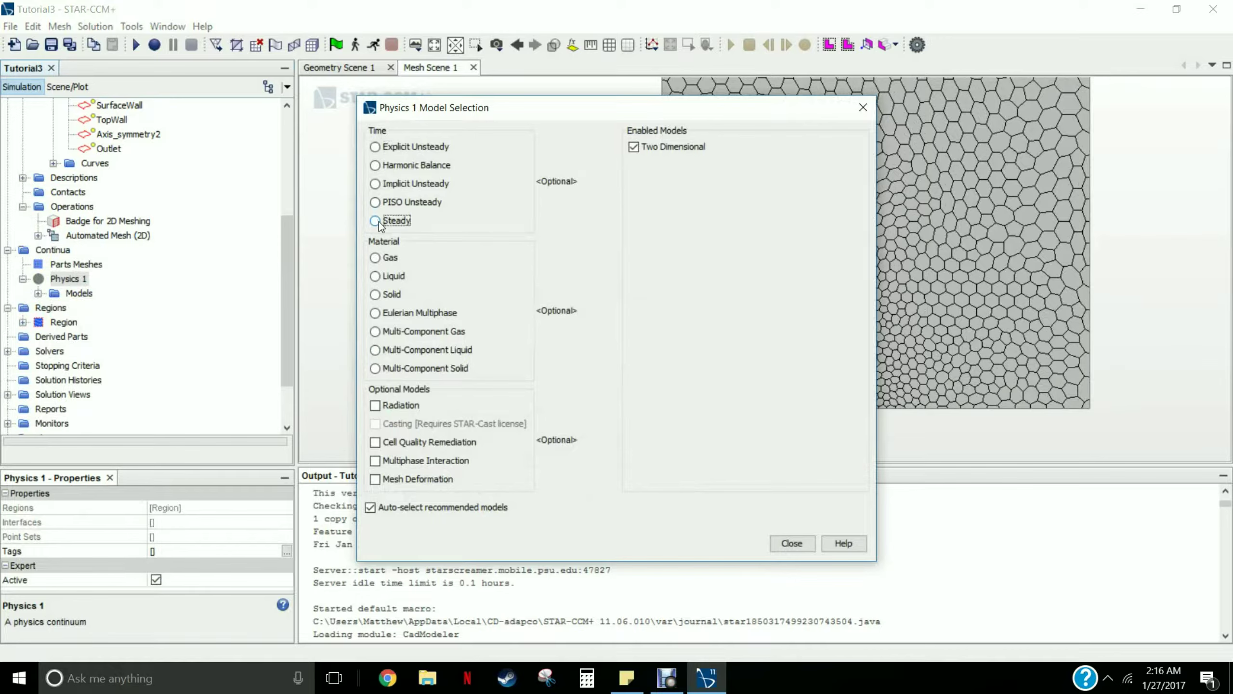
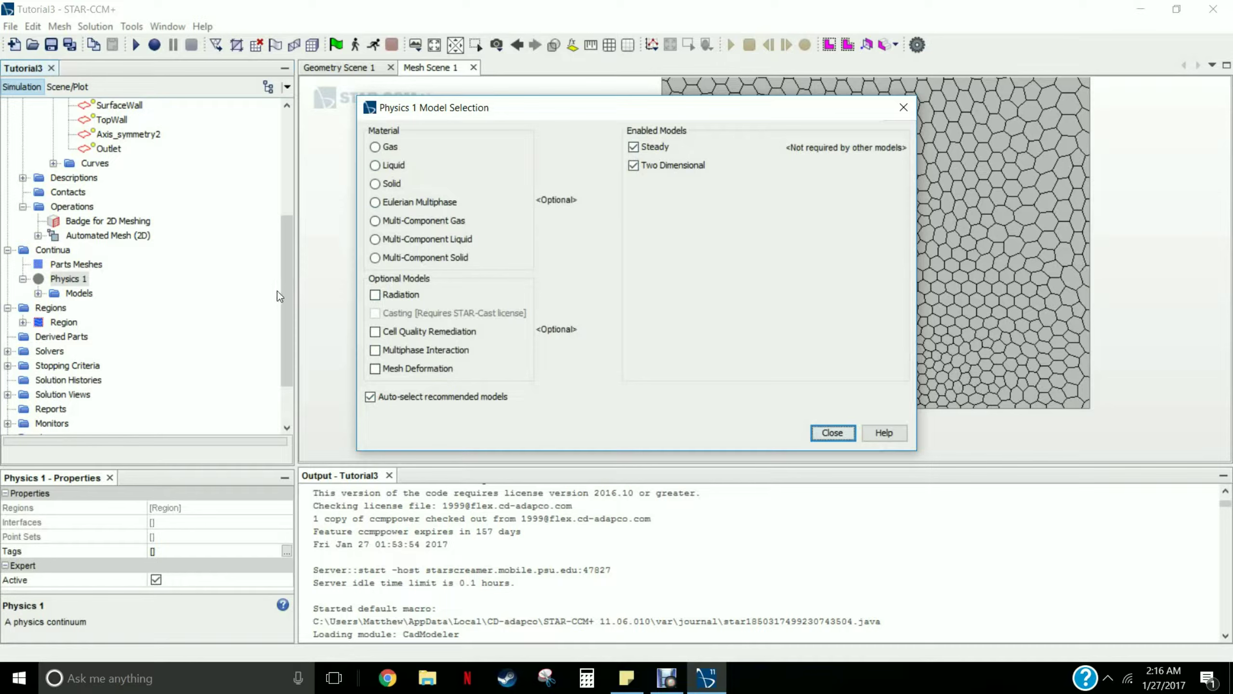
Add the Liquid, Segregated Flow, Constant Density and Laminar models to Physics 1 and close the model selection
{"action": "left_click", "coordinate": [375, 166]}
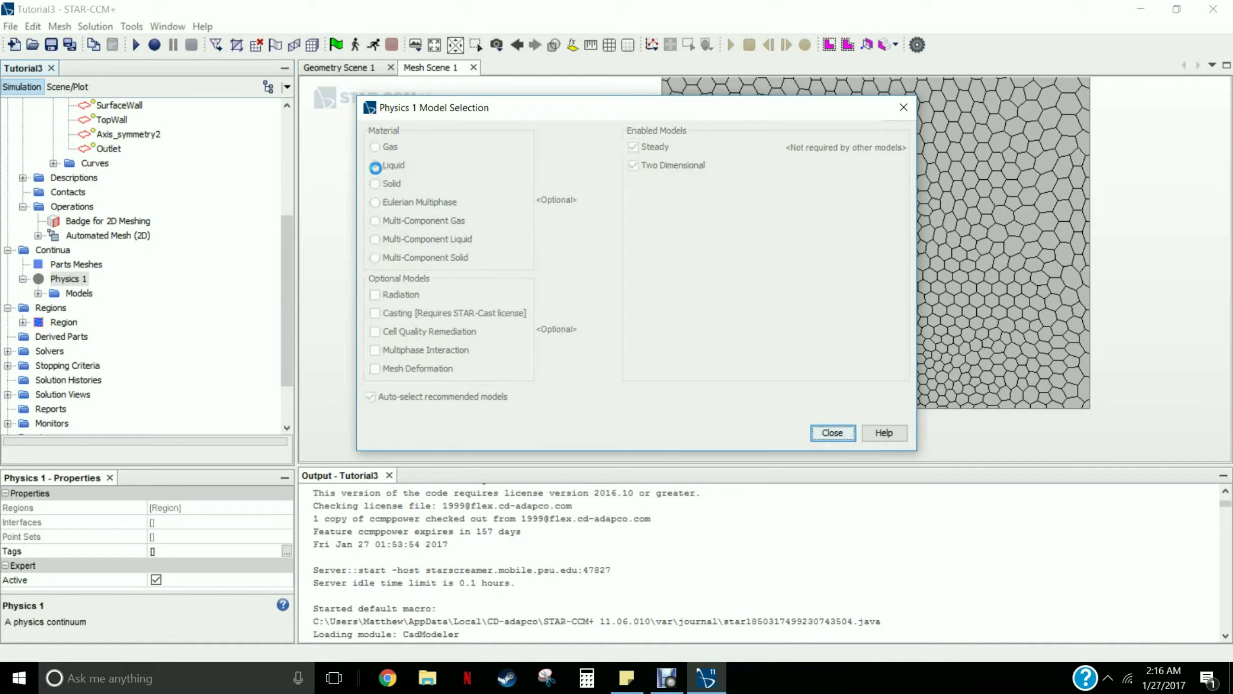
{"action": "left_click", "coordinate": [375, 165]}
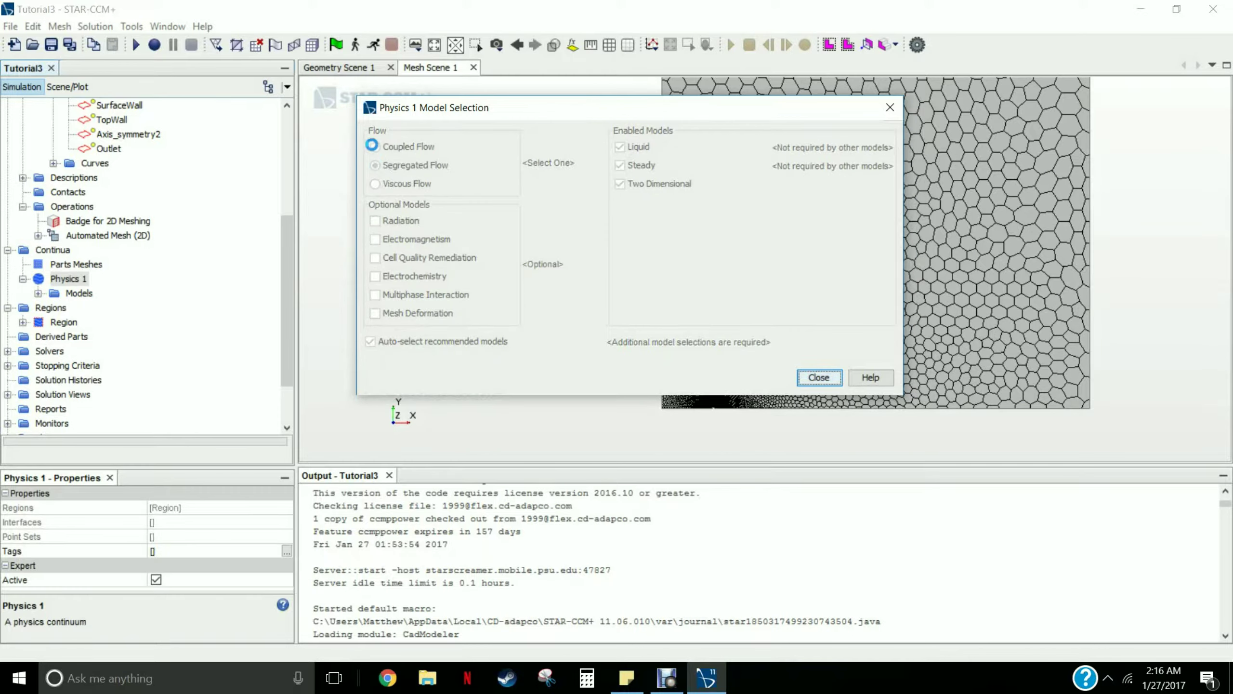
{"action": "left_click", "coordinate": [375, 147]}
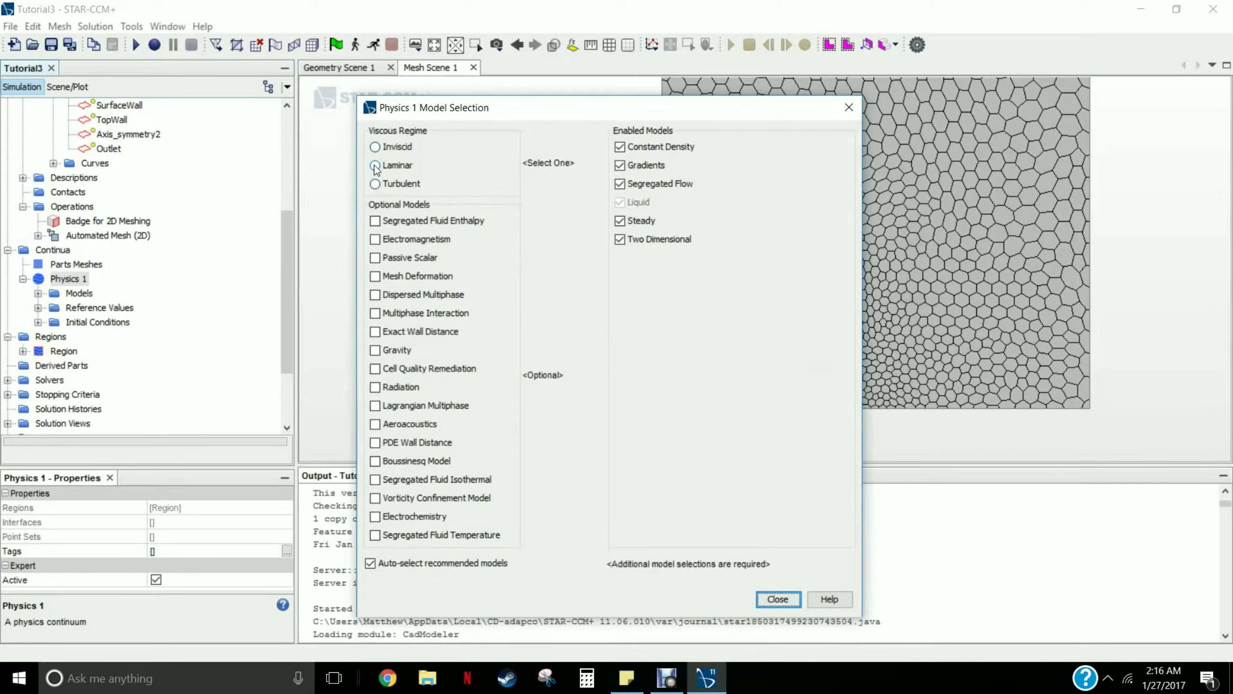
{"action": "left_click", "coordinate": [375, 166]}
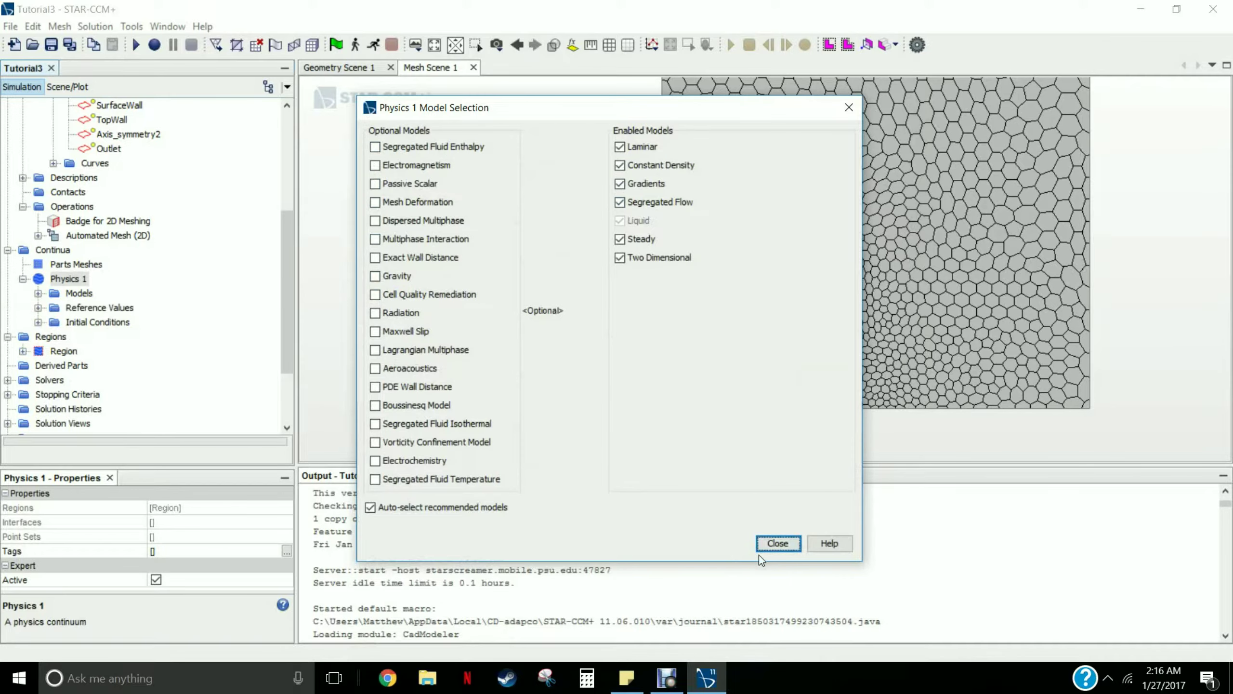
{"action": "left_click", "coordinate": [779, 542]}
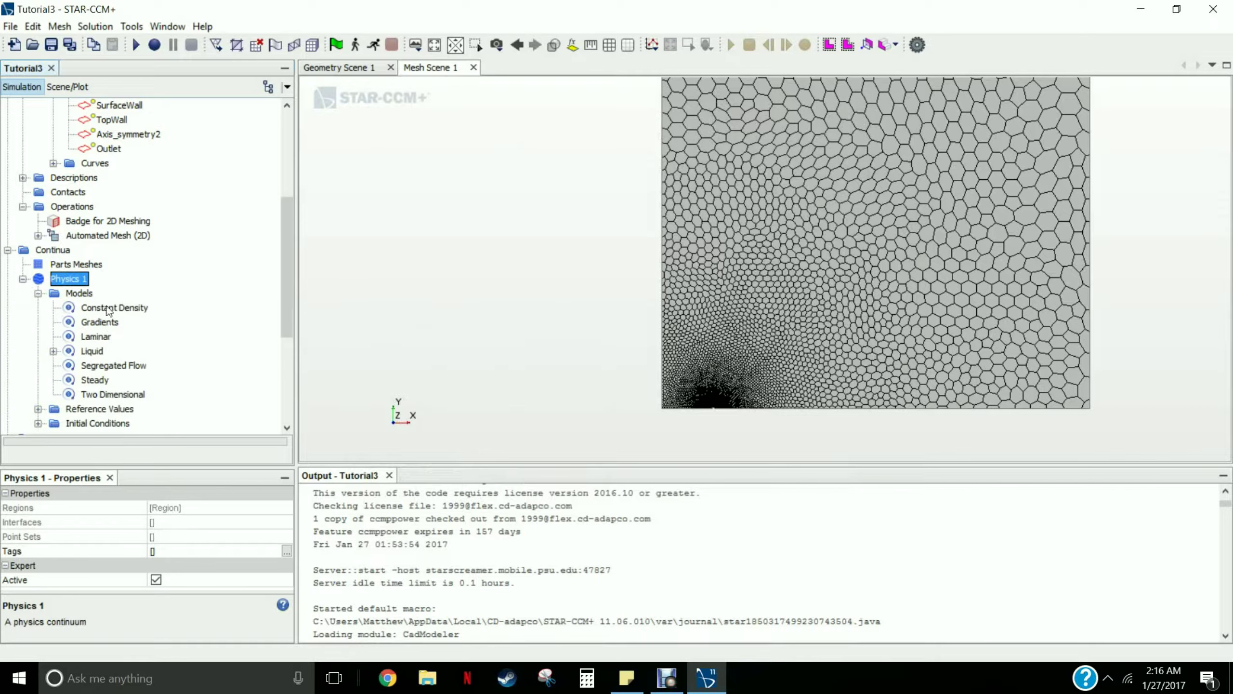
Set the constant density of the H2O liquid material in Physics 1 to 1000 kg/m^3
{"action": "left_click", "coordinate": [94, 355]}
{"action": "left_click", "coordinate": [54, 350]}
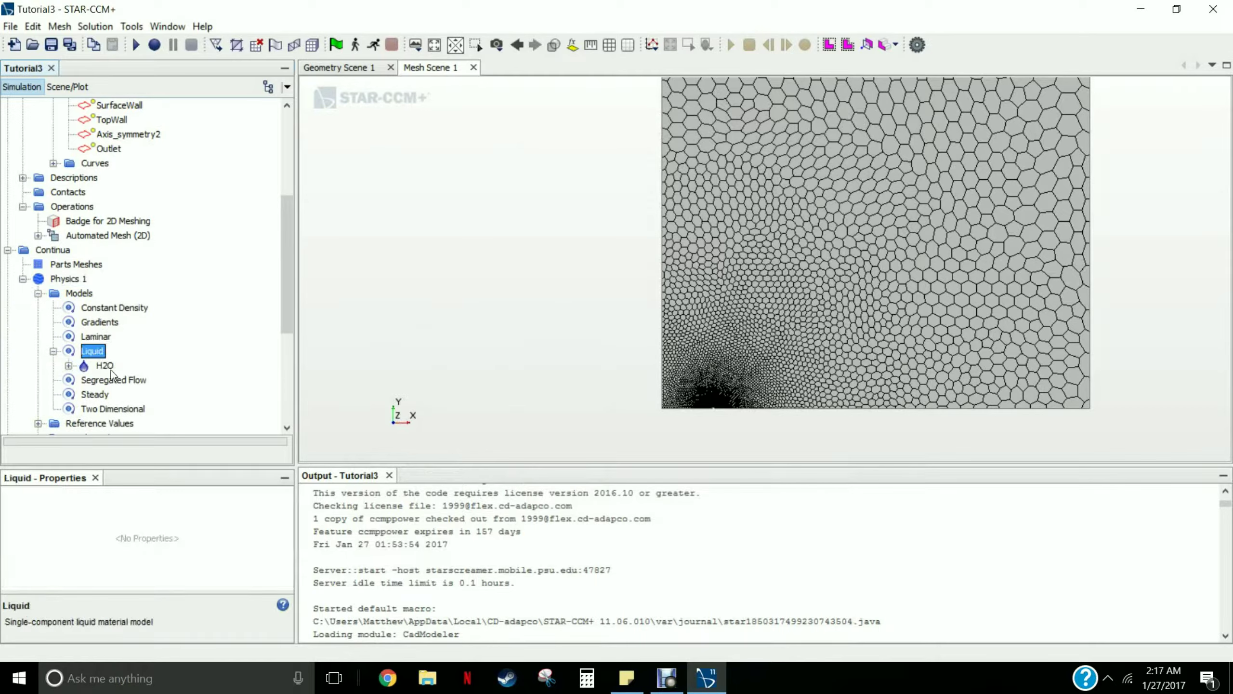
{"action": "left_click", "coordinate": [109, 369]}
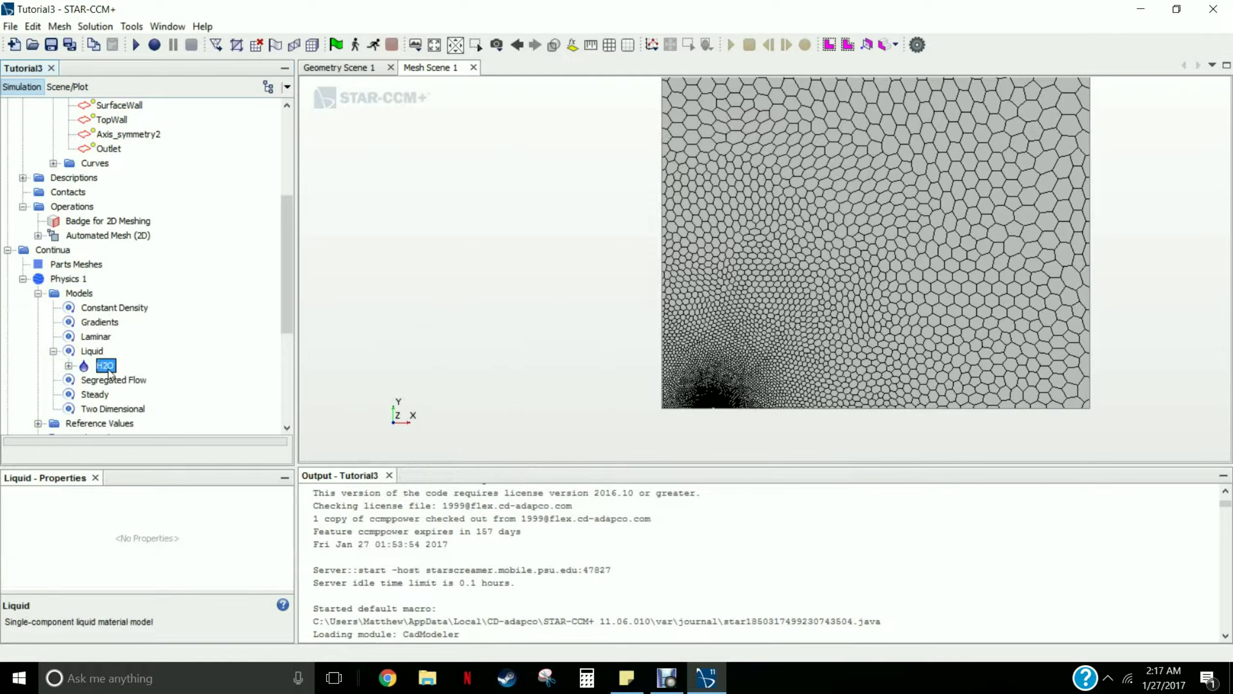
{"action": "left_click", "coordinate": [68, 365]}
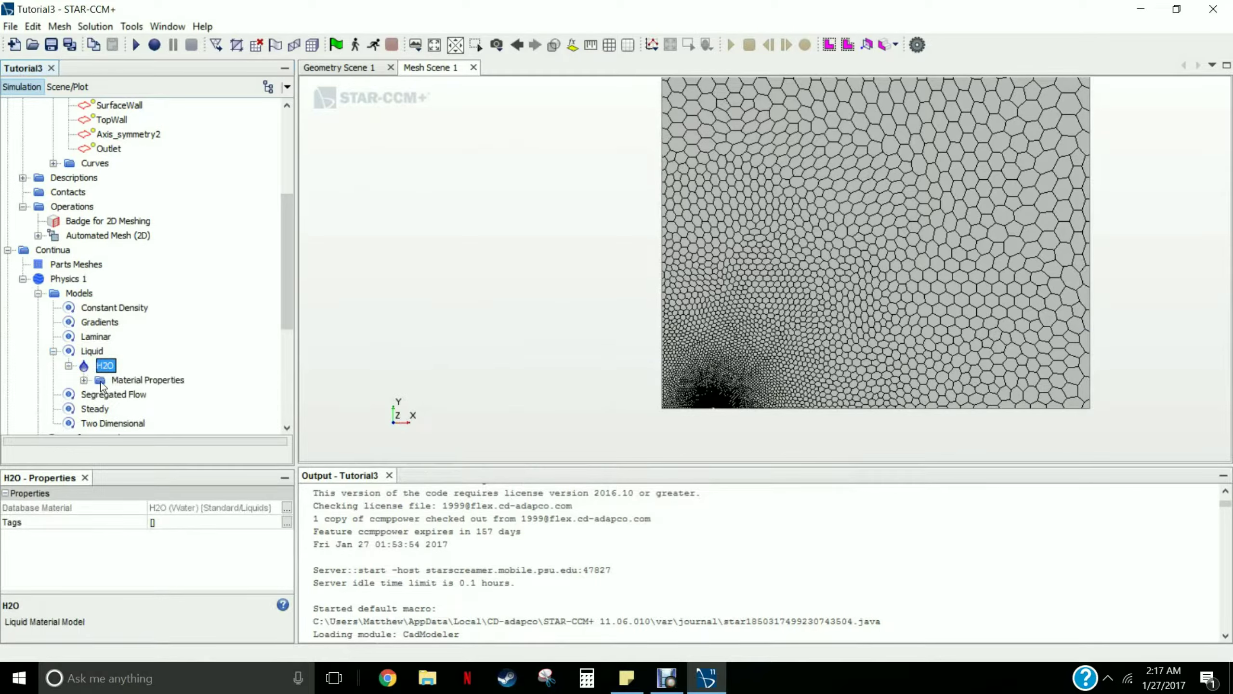
{"action": "left_click", "coordinate": [83, 380]}
{"action": "left_click", "coordinate": [132, 395]}
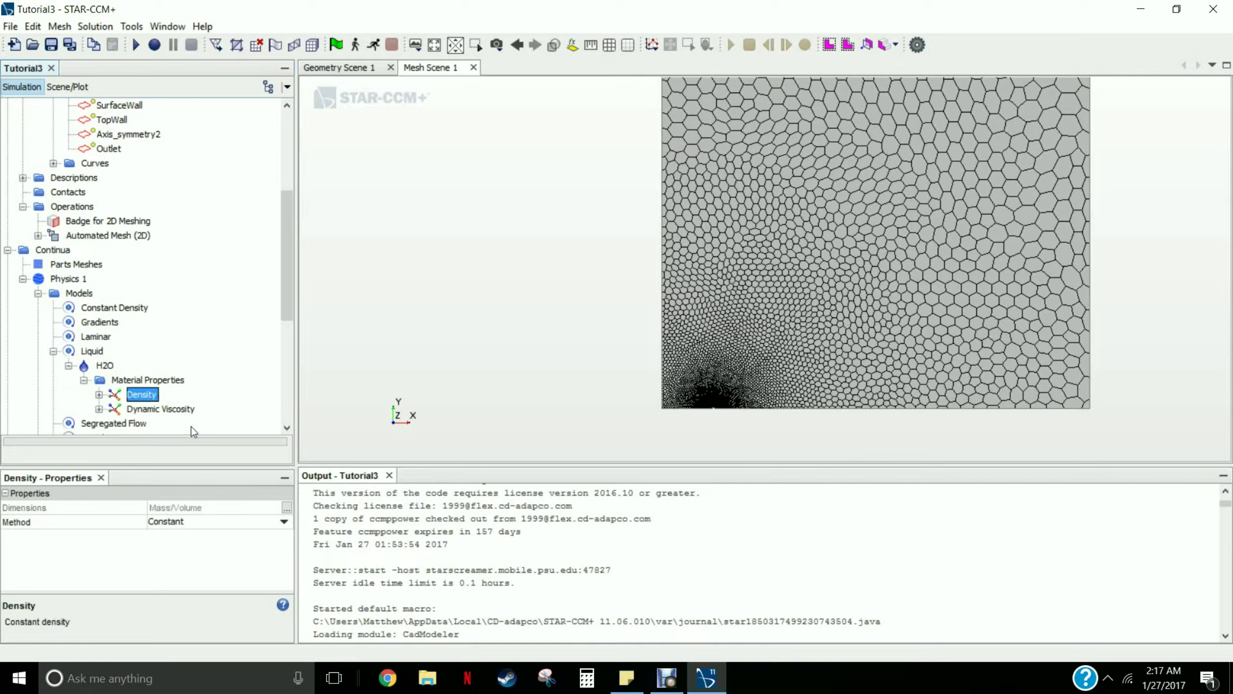
{"action": "left_click", "coordinate": [100, 395]}
{"action": "scroll", "coordinate": [156, 394], "scroll_direction": "down", "scroll_amount": 1}
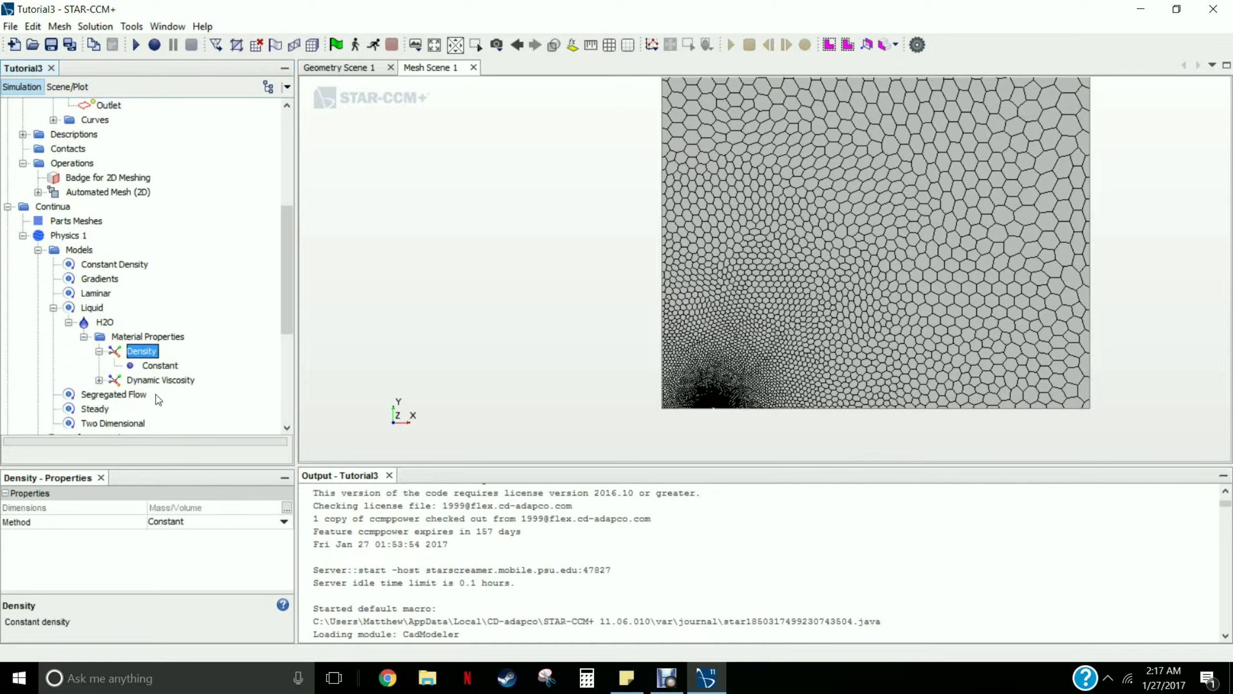
{"action": "left_click", "coordinate": [161, 365]}
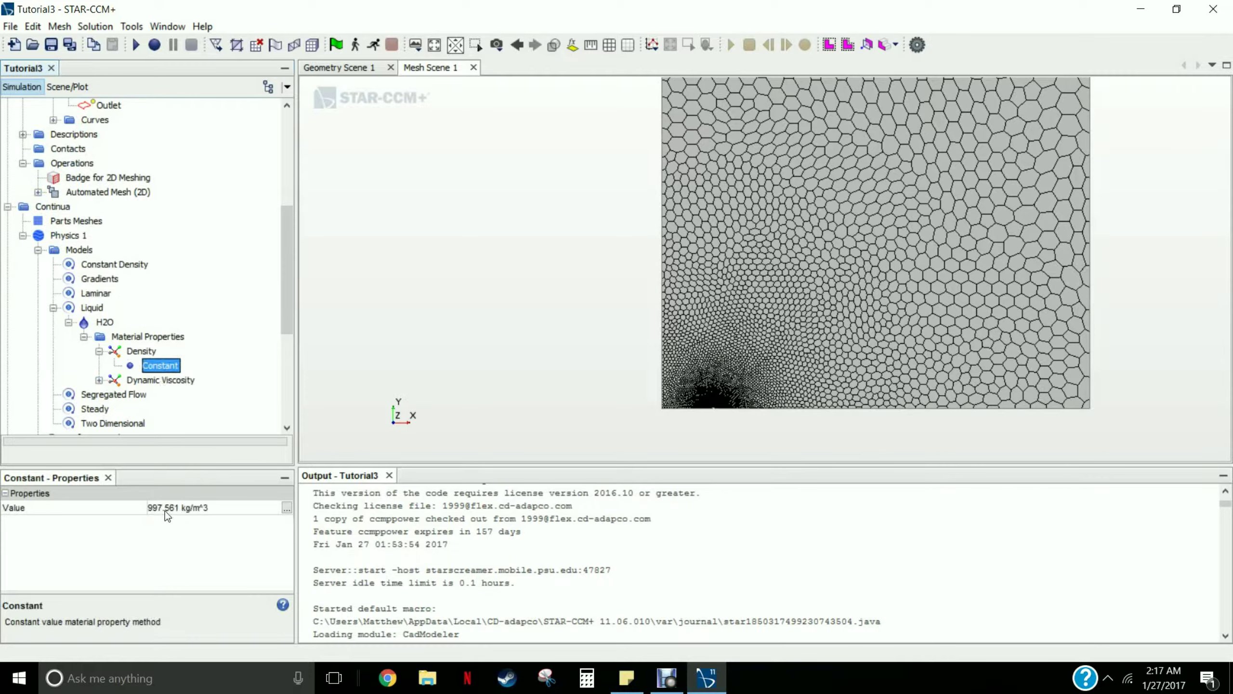
{"action": "left_click", "coordinate": [182, 510]}
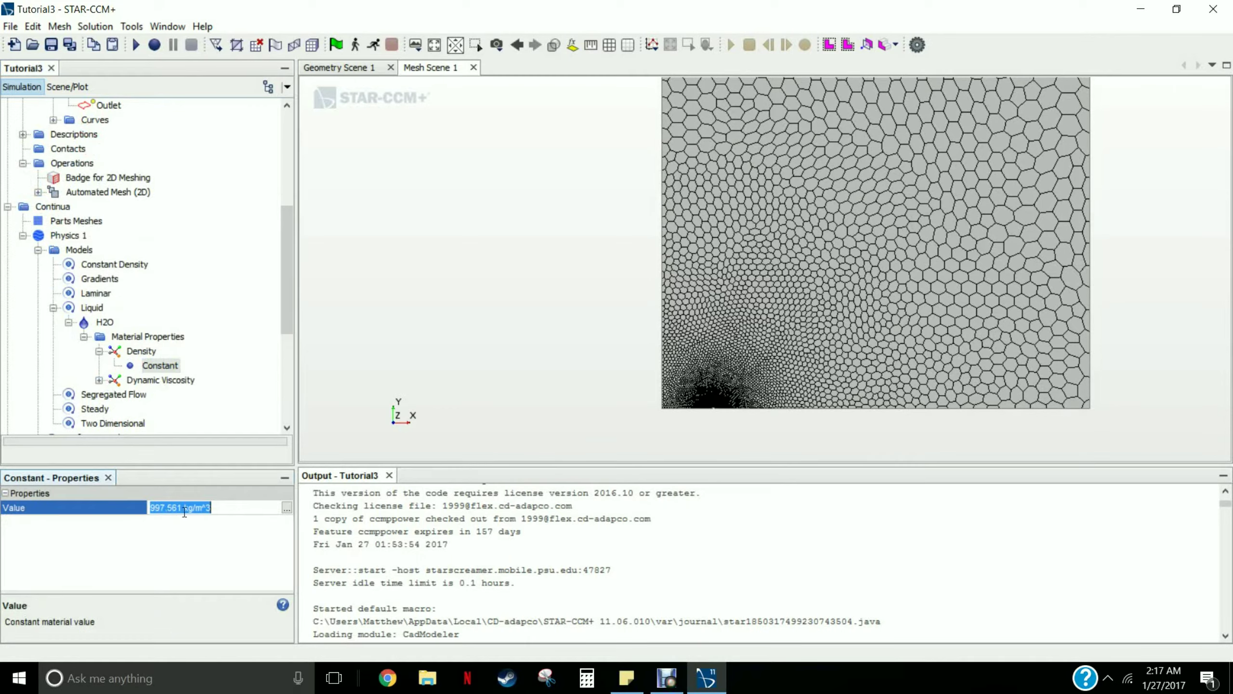
{"action": "type", "text": "1000"}
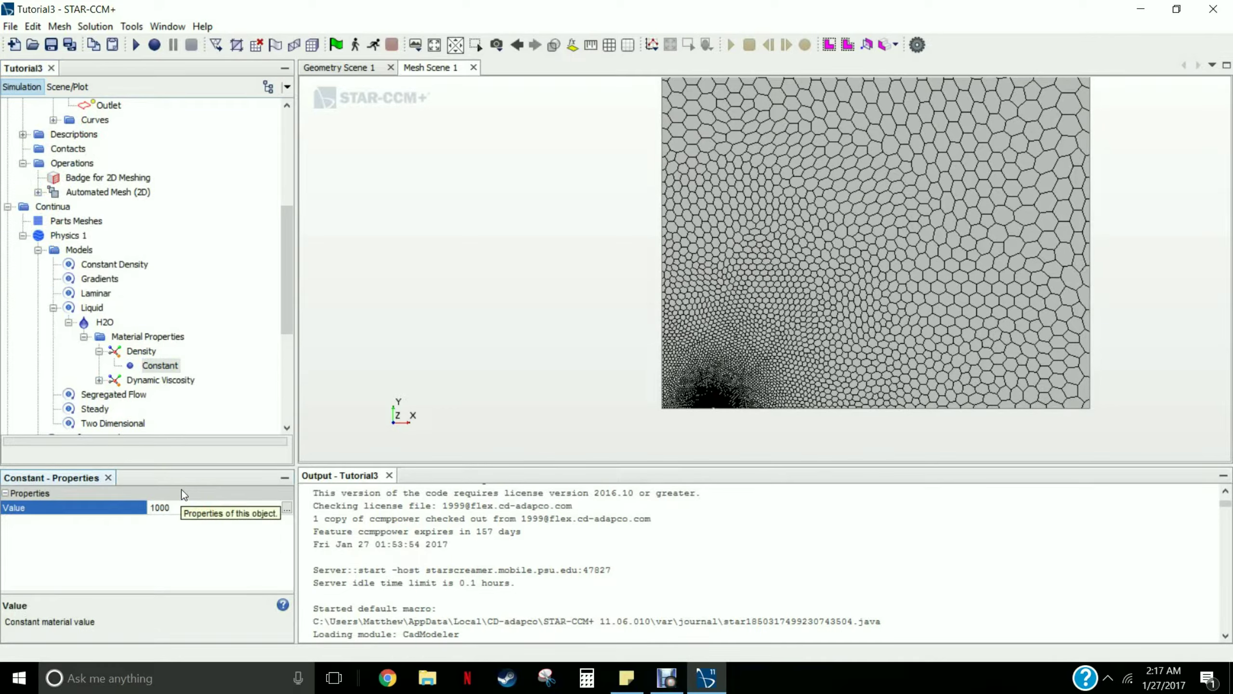
{"action": "key", "text": "Return"}
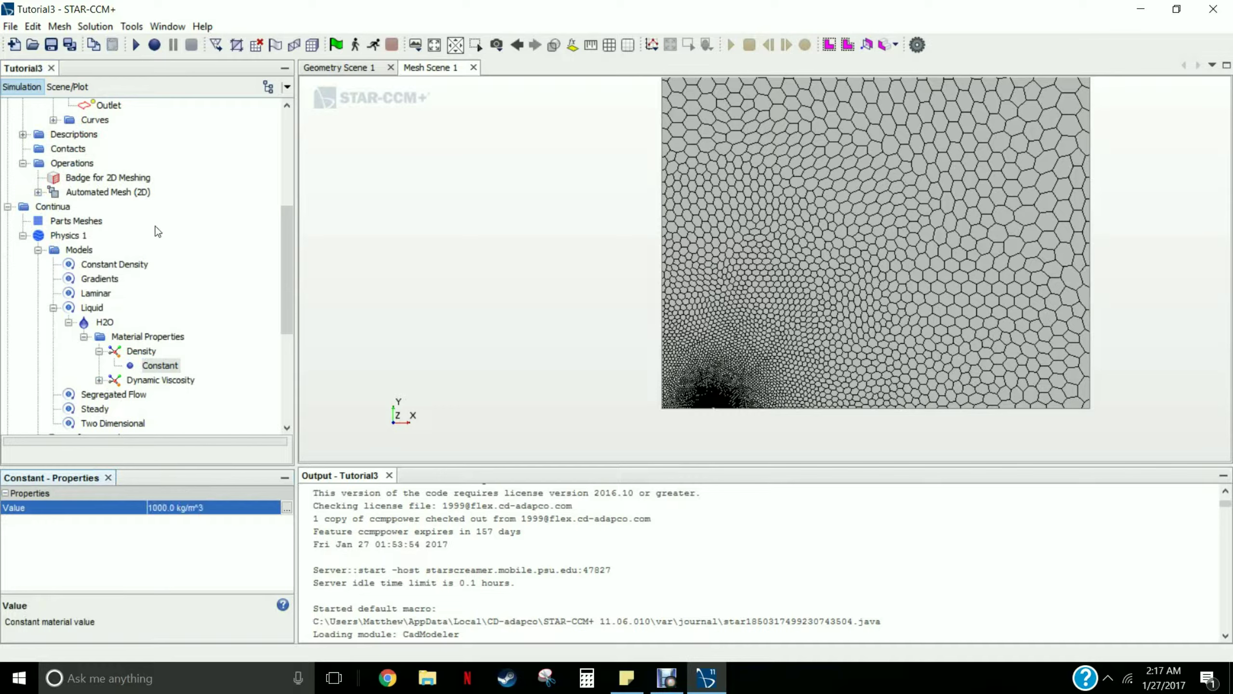
Set the constant dynamic viscosity of the H2O material to 0.1 Pa-s
{"action": "left_click", "coordinate": [100, 380]}
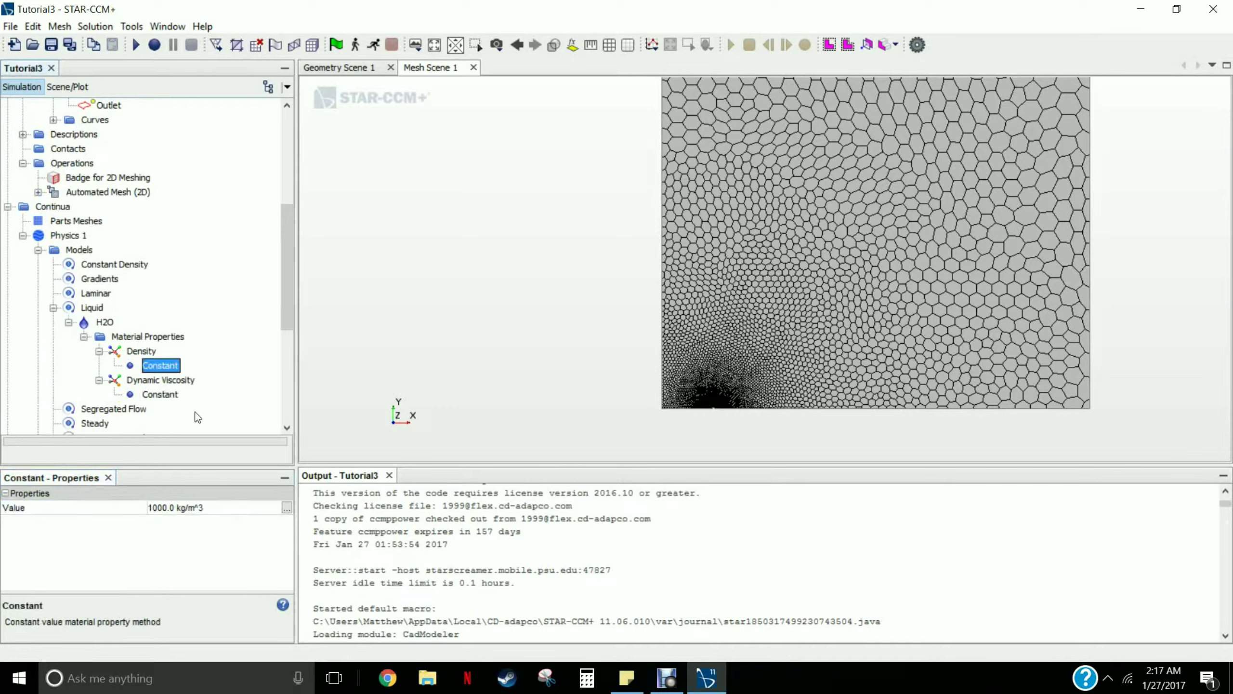
{"action": "left_click", "coordinate": [156, 395]}
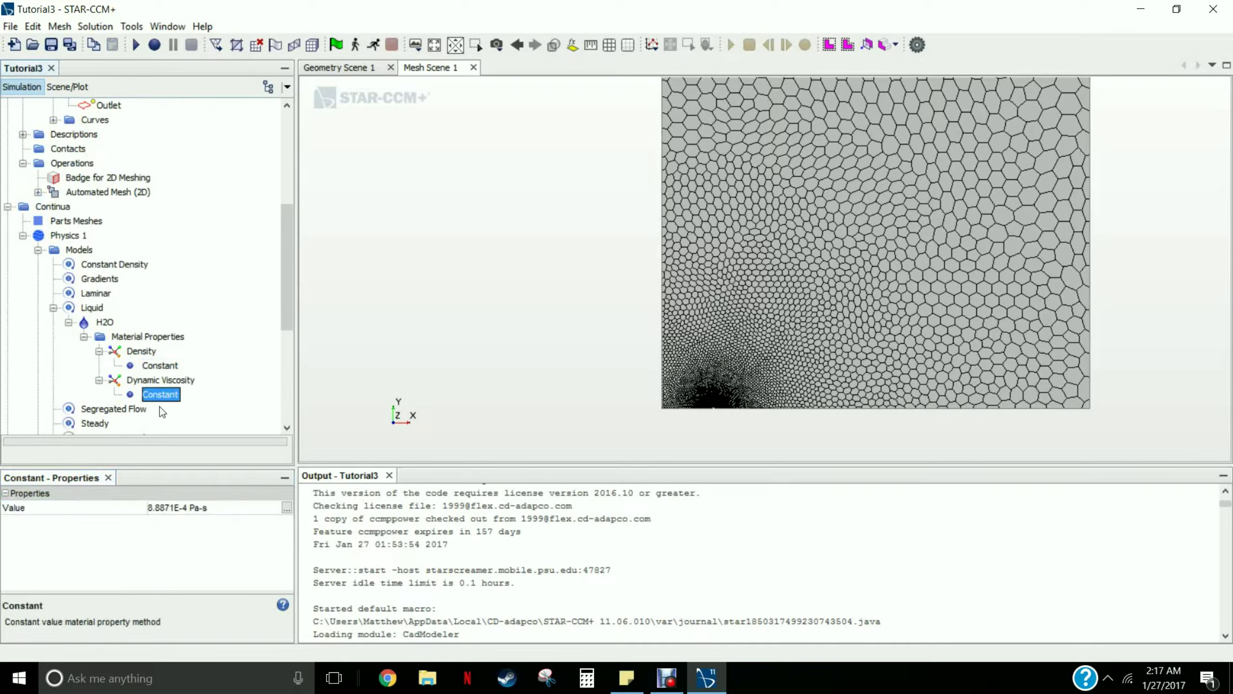
{"action": "left_click", "coordinate": [181, 511]}
{"action": "type", "text": "0.1"}
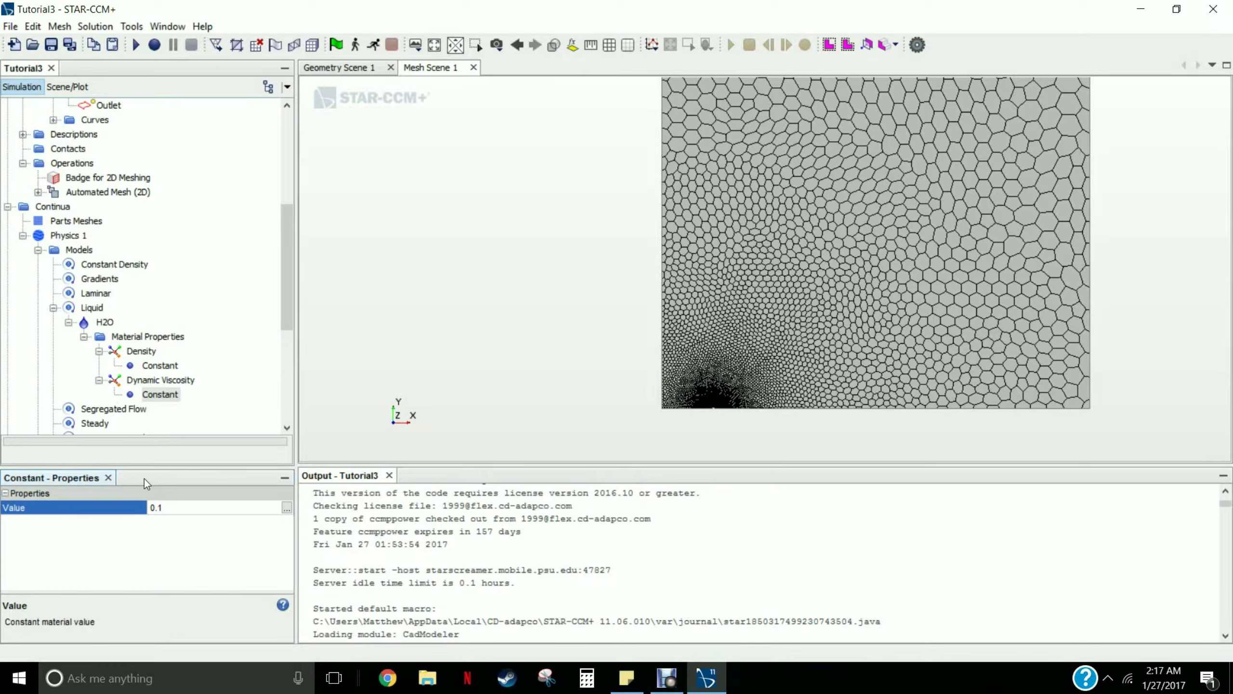
{"action": "key", "text": "Return"}
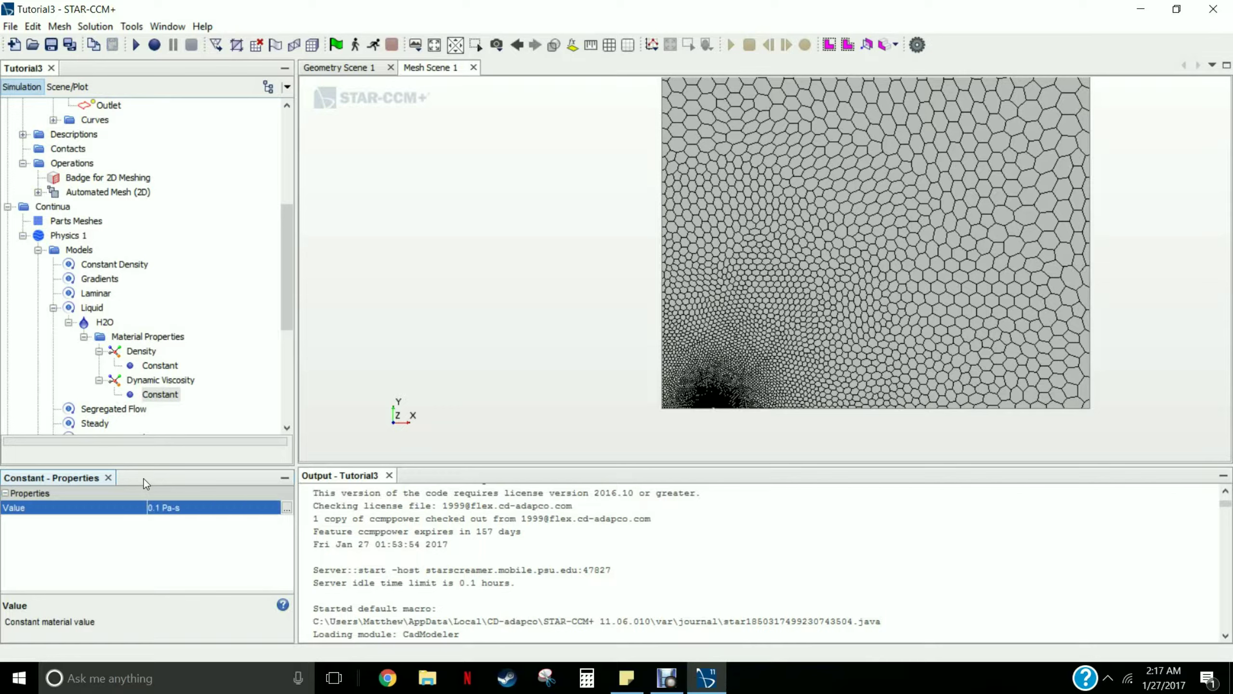
Set the Physics 1 initial condition for velocity to [6.0, 0.0, 0.0] m/s
{"action": "scroll", "coordinate": [211, 386], "scroll_direction": "down", "scroll_amount": 1}
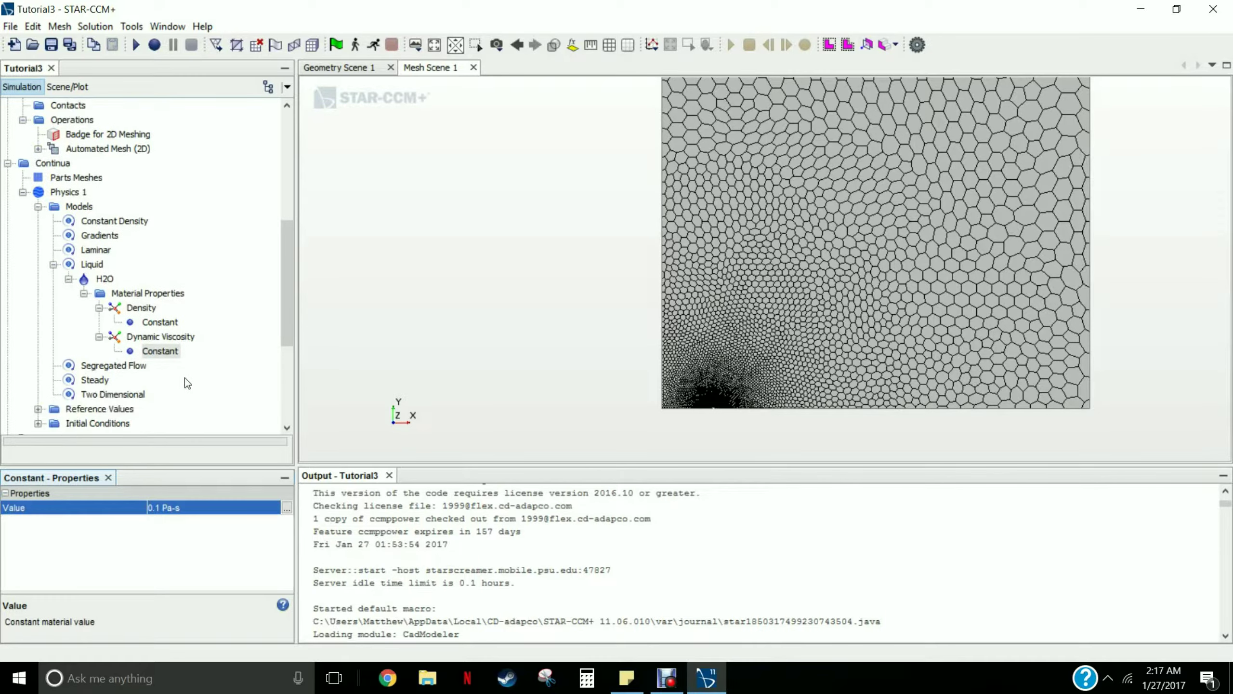
{"action": "scroll", "coordinate": [185, 384], "scroll_direction": "down", "scroll_amount": 1}
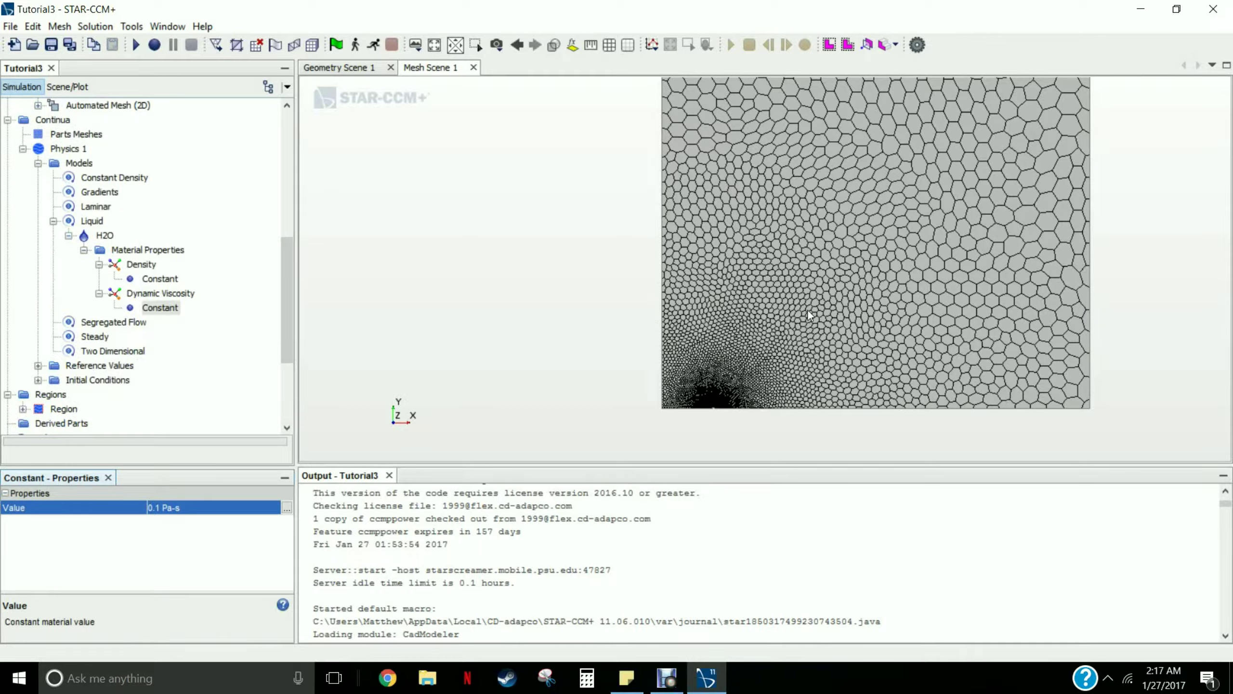
{"action": "left_click", "coordinate": [38, 380]}
{"action": "left_click", "coordinate": [98, 409]}
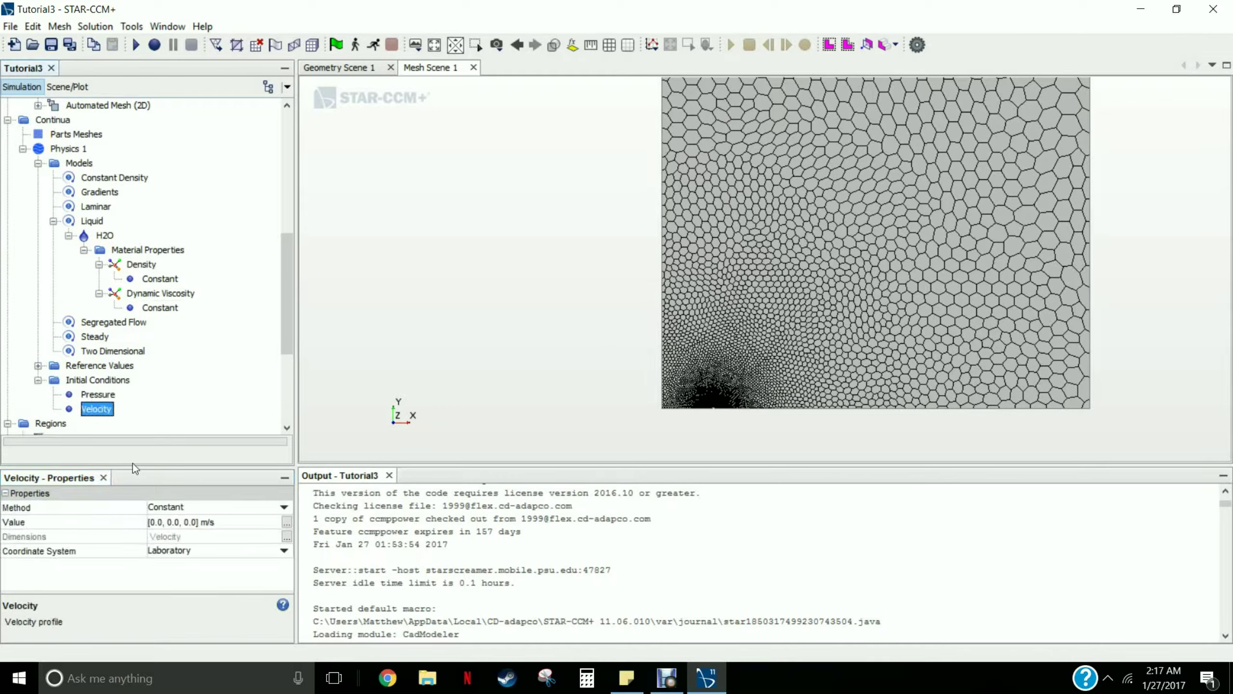
{"action": "left_click", "coordinate": [287, 522]}
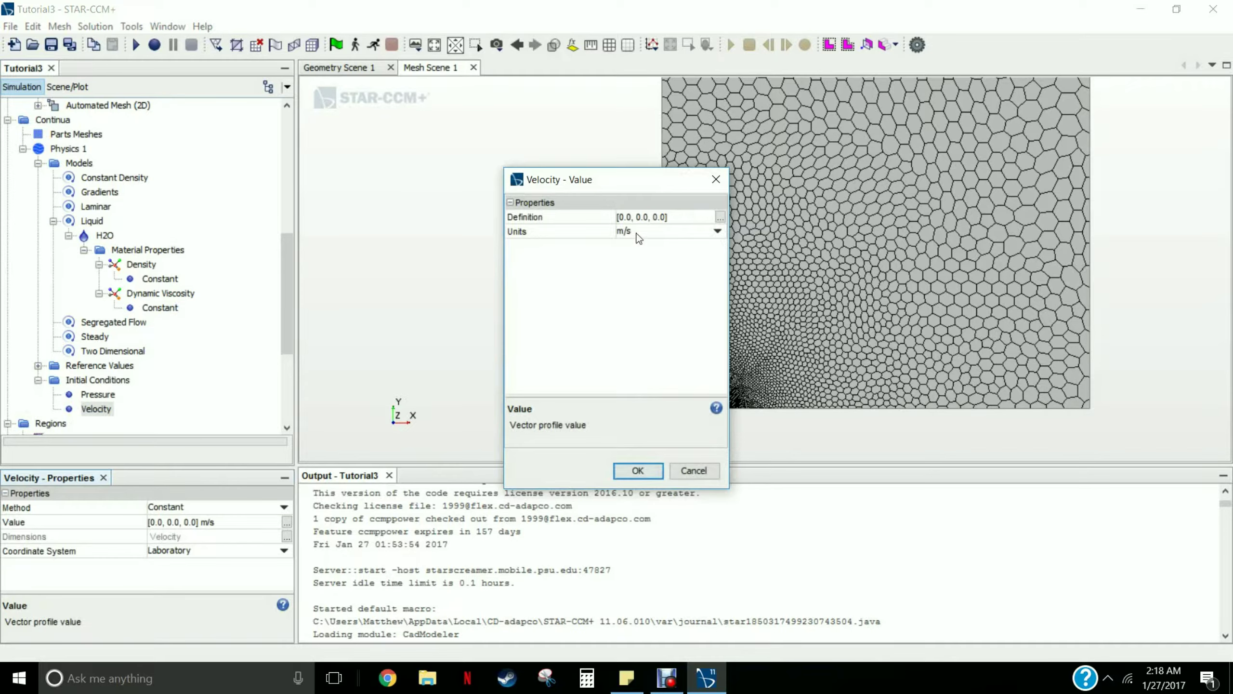
{"action": "left_click", "coordinate": [639, 218]}
{"action": "left_click", "coordinate": [642, 218]}
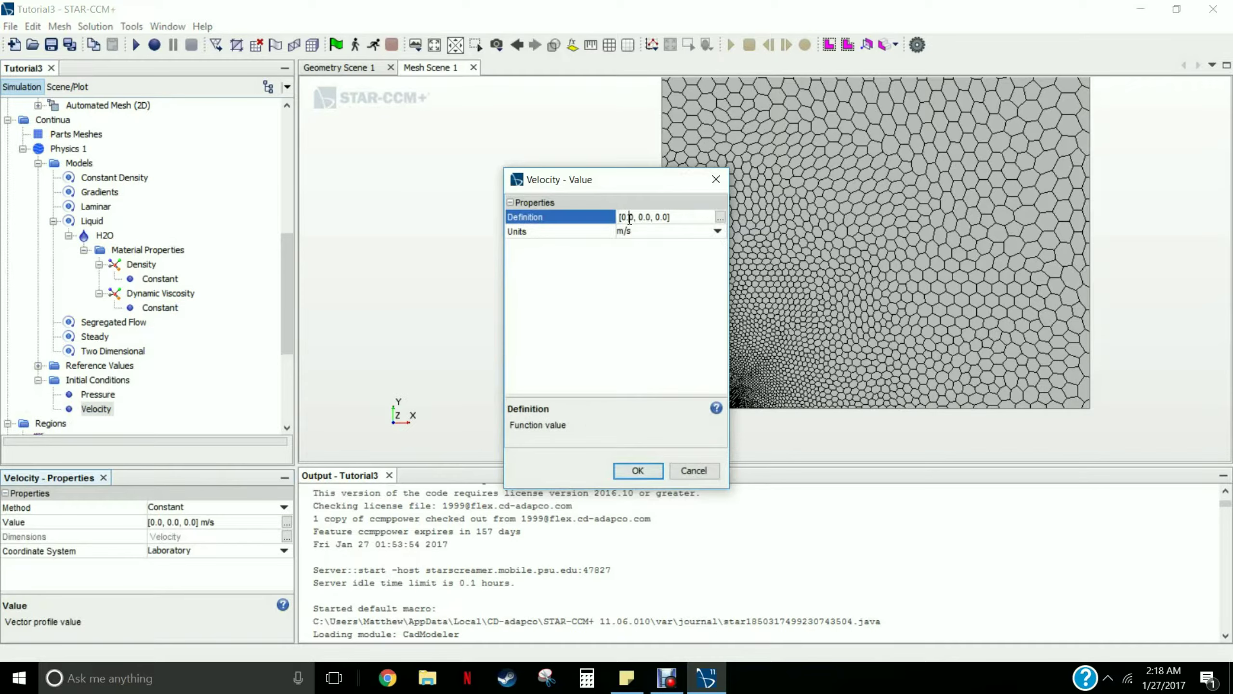
{"action": "left_click_drag", "start_coordinate": [626, 218], "coordinate": [622, 218]}
{"action": "type", "text": "6"}
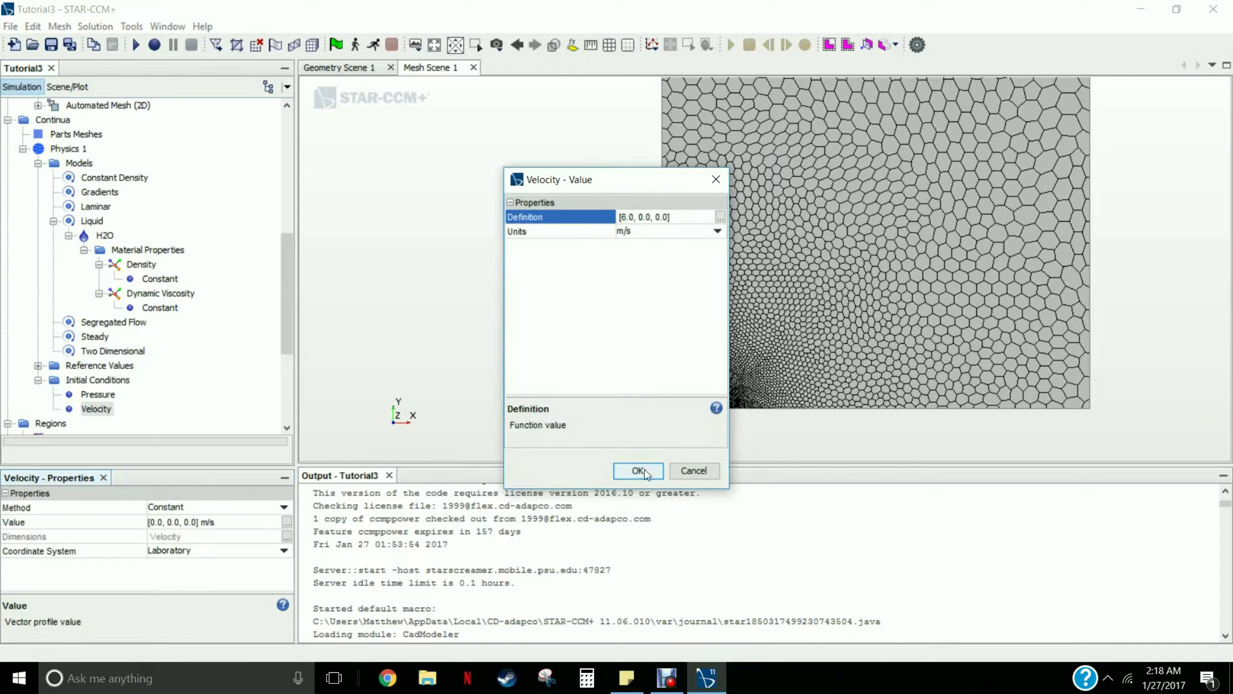
{"action": "left_click", "coordinate": [638, 470]}
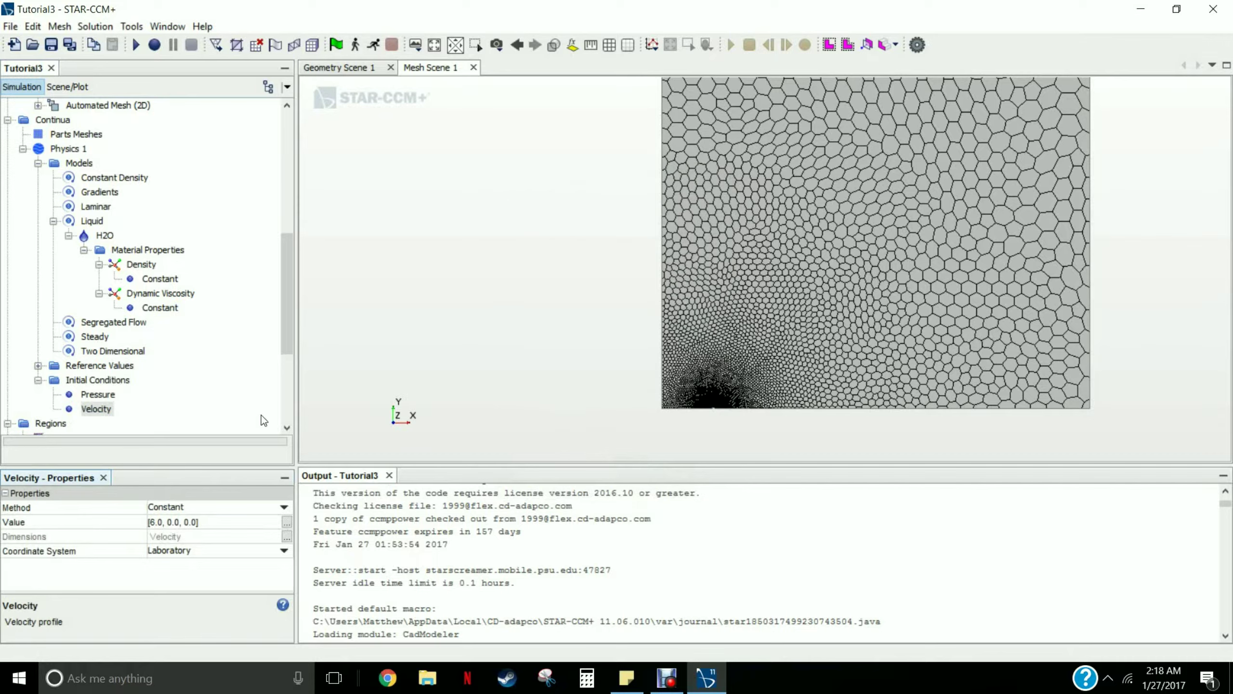
Change the type of the Body 1.Axis_symmetry1 and Body 1.Axis_symmetry2 boundaries in Region to Symmetry Plane
{"action": "left_click_drag", "start_coordinate": [290, 330], "coordinate": [289, 397]}
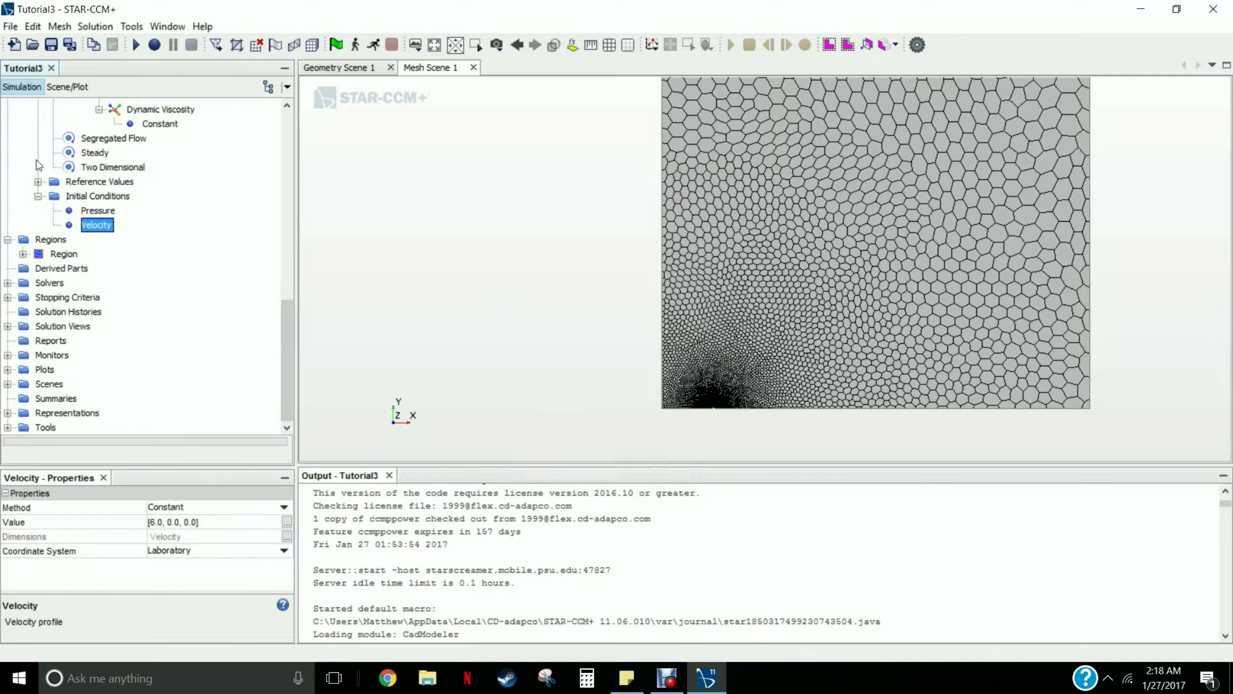
{"action": "left_click", "coordinate": [23, 254]}
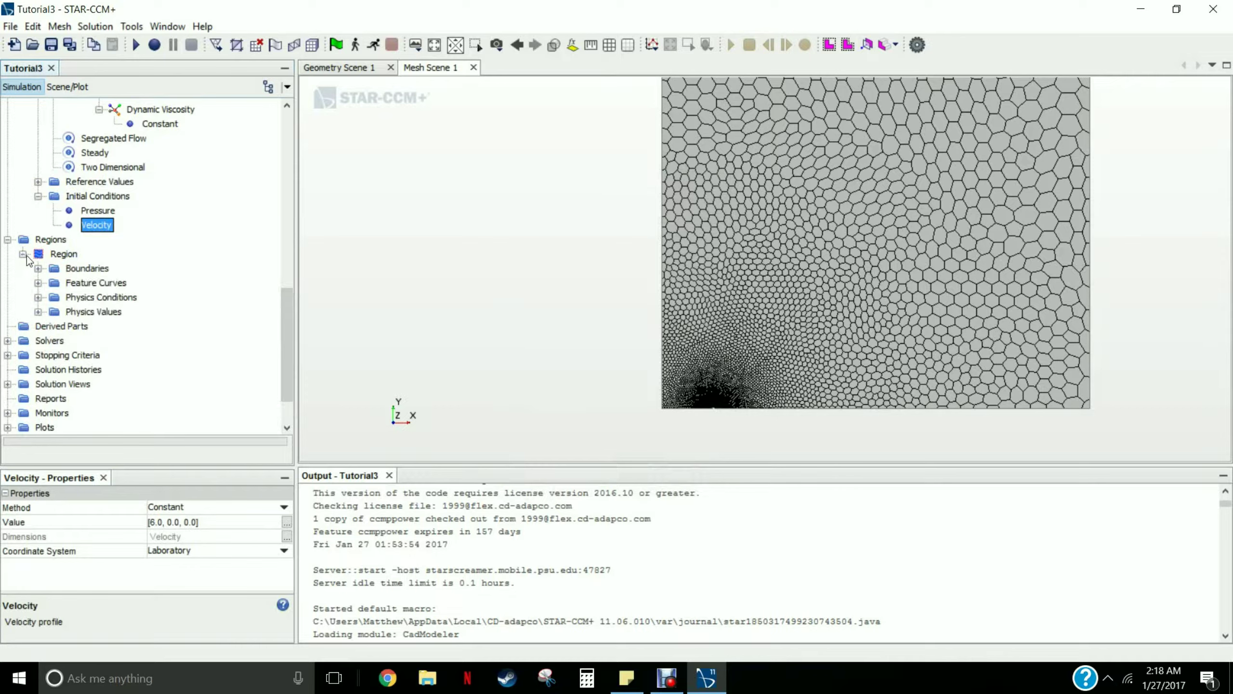
{"action": "left_click", "coordinate": [38, 269]}
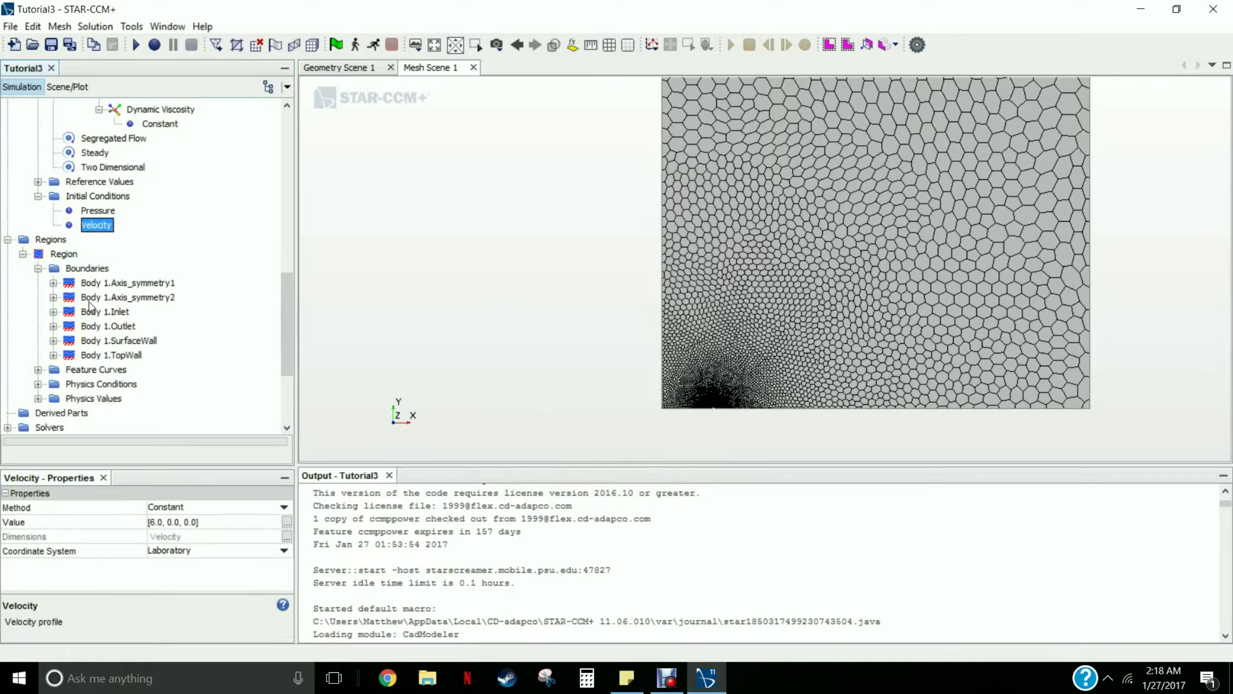
{"action": "left_click", "coordinate": [125, 285]}
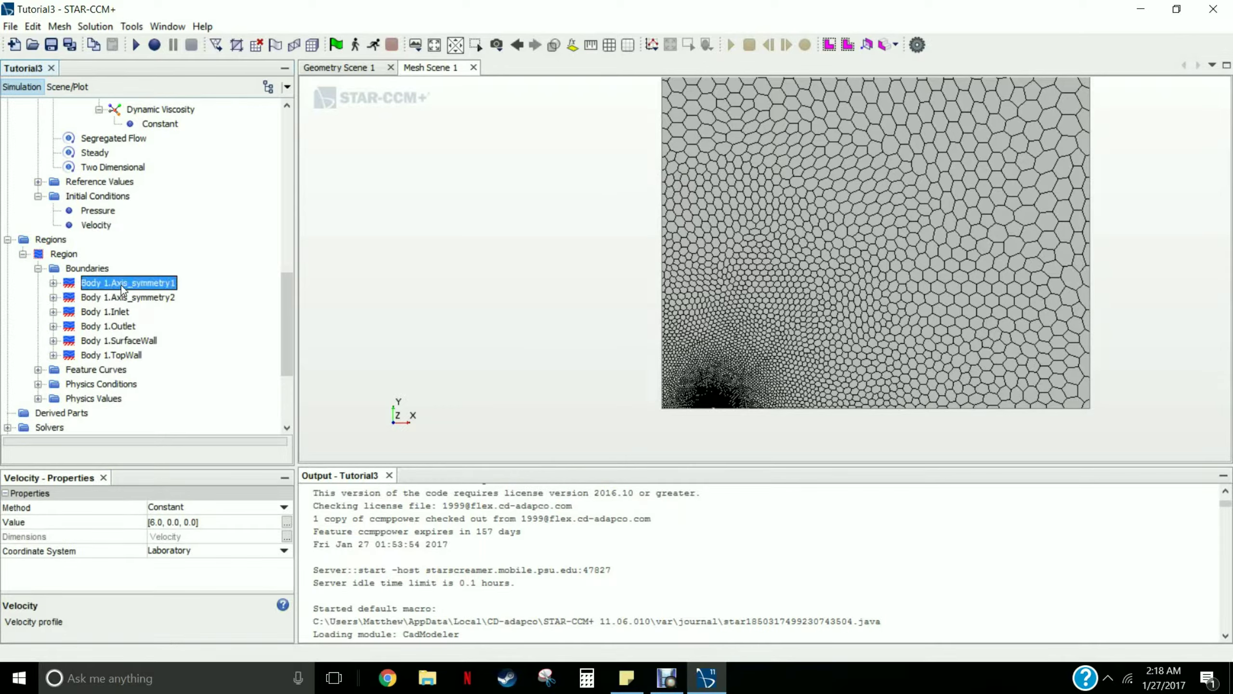
{"action": "left_click", "coordinate": [270, 551]}
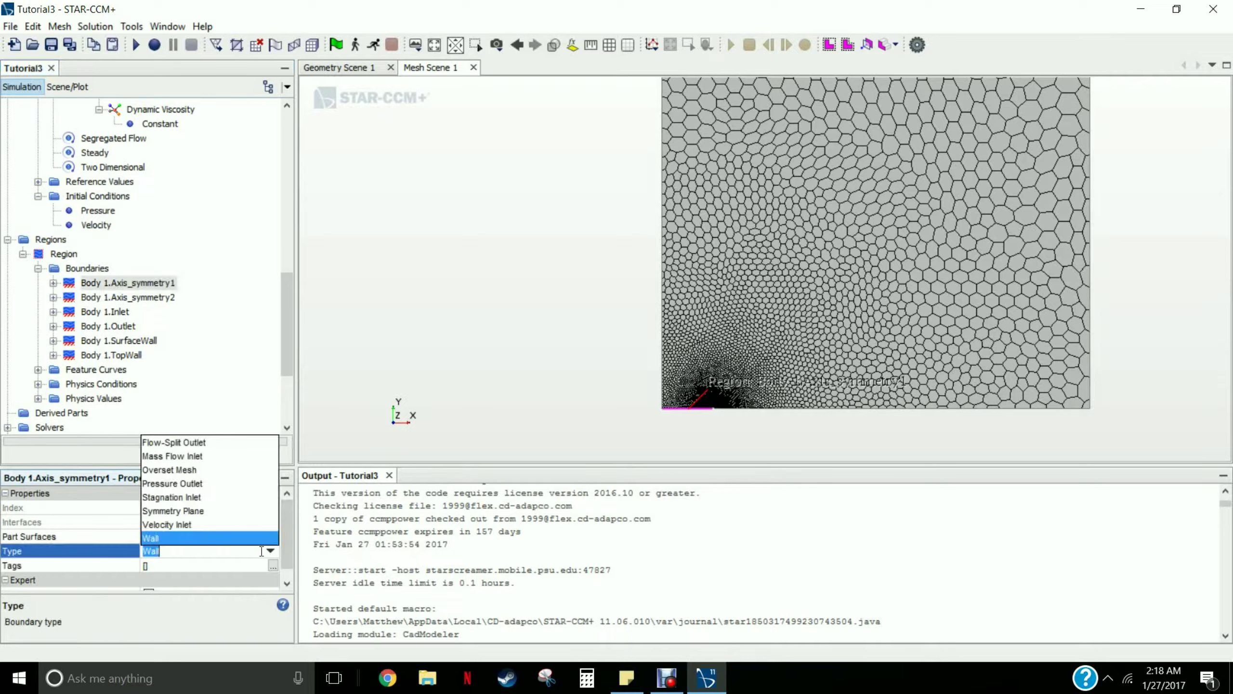
{"action": "left_click", "coordinate": [199, 511]}
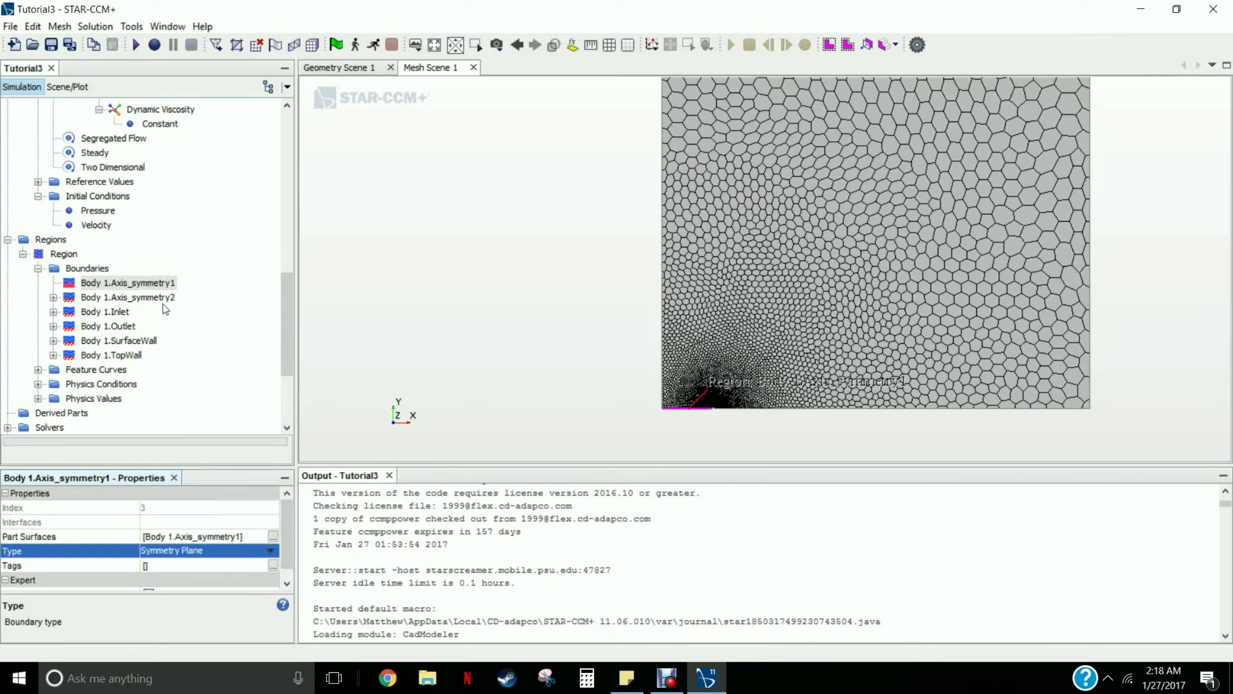
{"action": "left_click", "coordinate": [157, 298]}
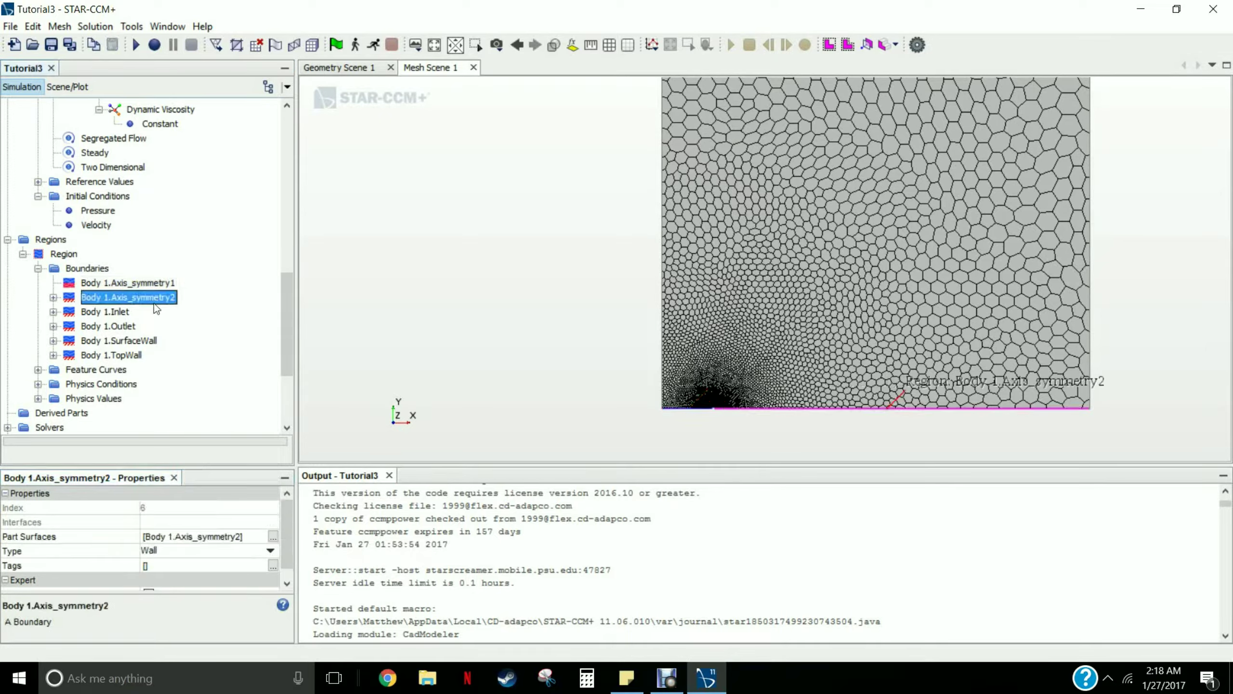
{"action": "left_click", "coordinate": [269, 551]}
{"action": "left_click", "coordinate": [195, 510]}
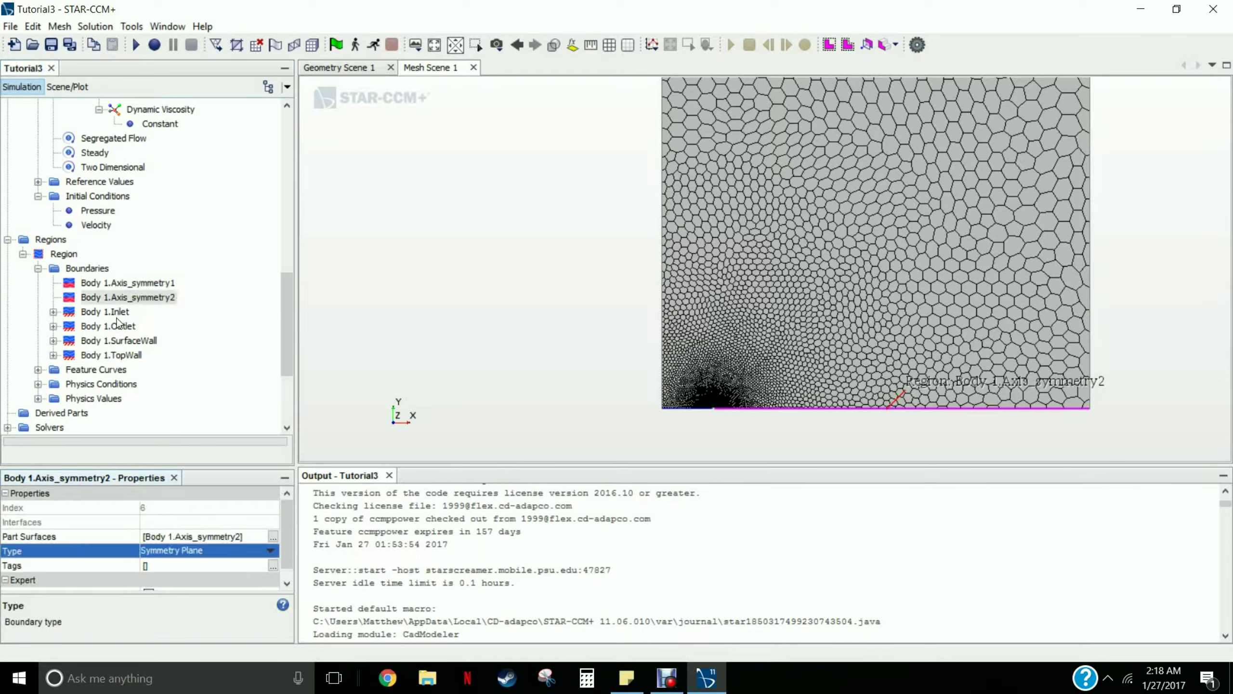
Change the type of the Body 1.Inlet boundary to Velocity Inlet
{"action": "left_click", "coordinate": [116, 313]}
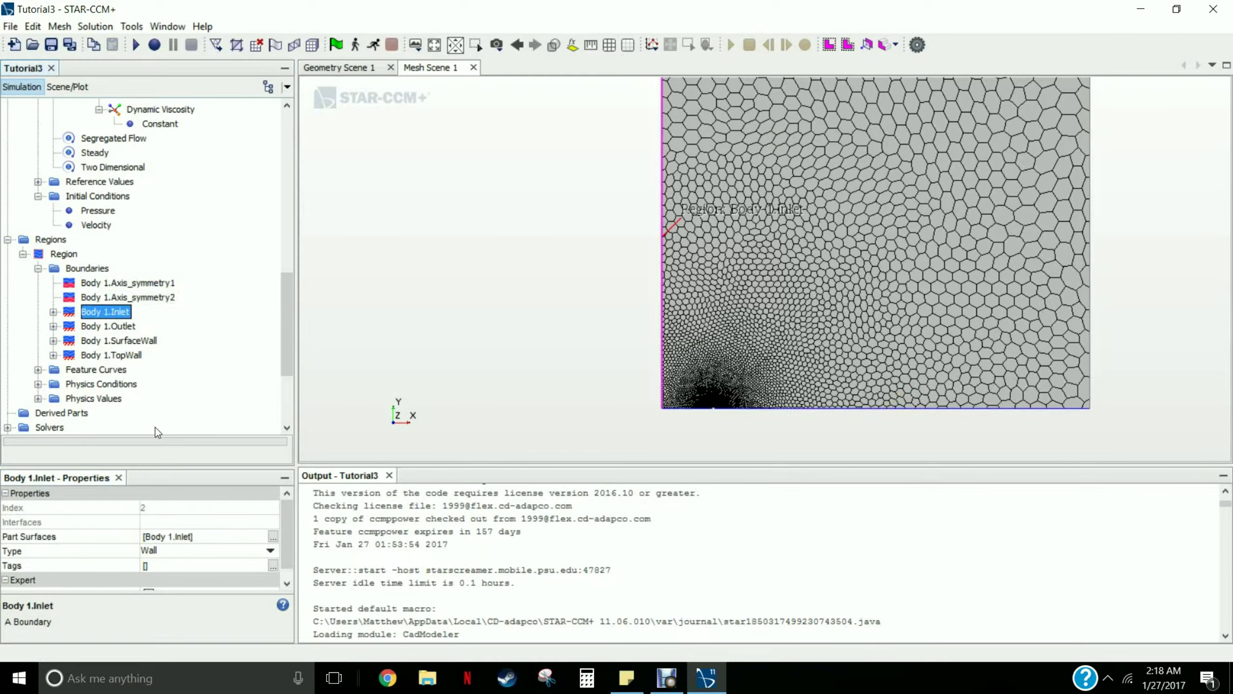
{"action": "left_click", "coordinate": [266, 552]}
{"action": "left_click", "coordinate": [245, 523]}
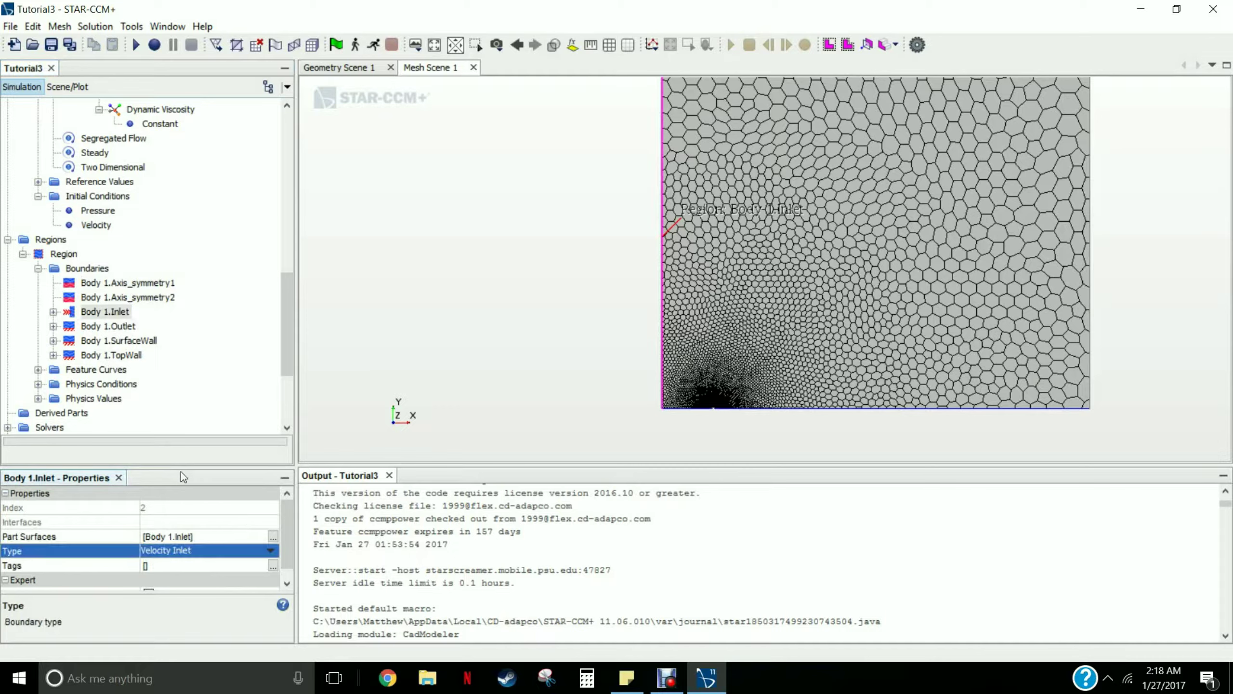
{"action": "left_click_drag", "start_coordinate": [289, 531], "coordinate": [292, 540]}
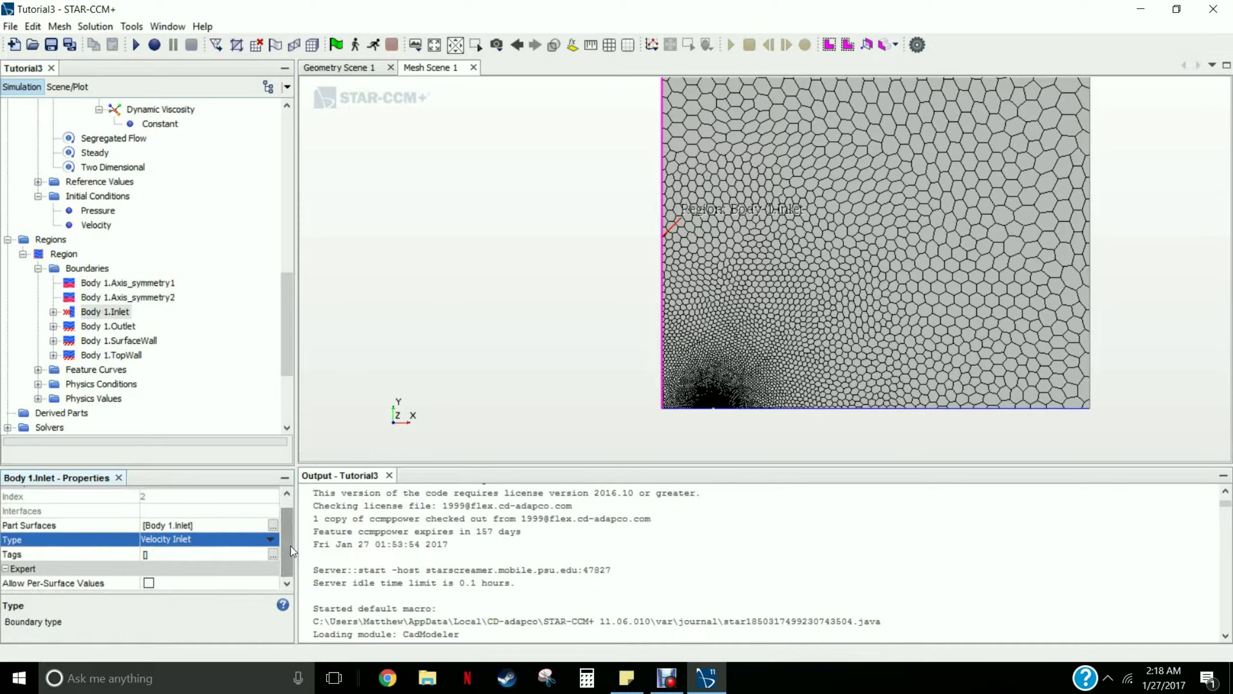
Set the constant velocity magnitude of the Body 1.Inlet boundary to 6 m/s and expand its physics conditions
{"action": "left_click", "coordinate": [53, 312]}
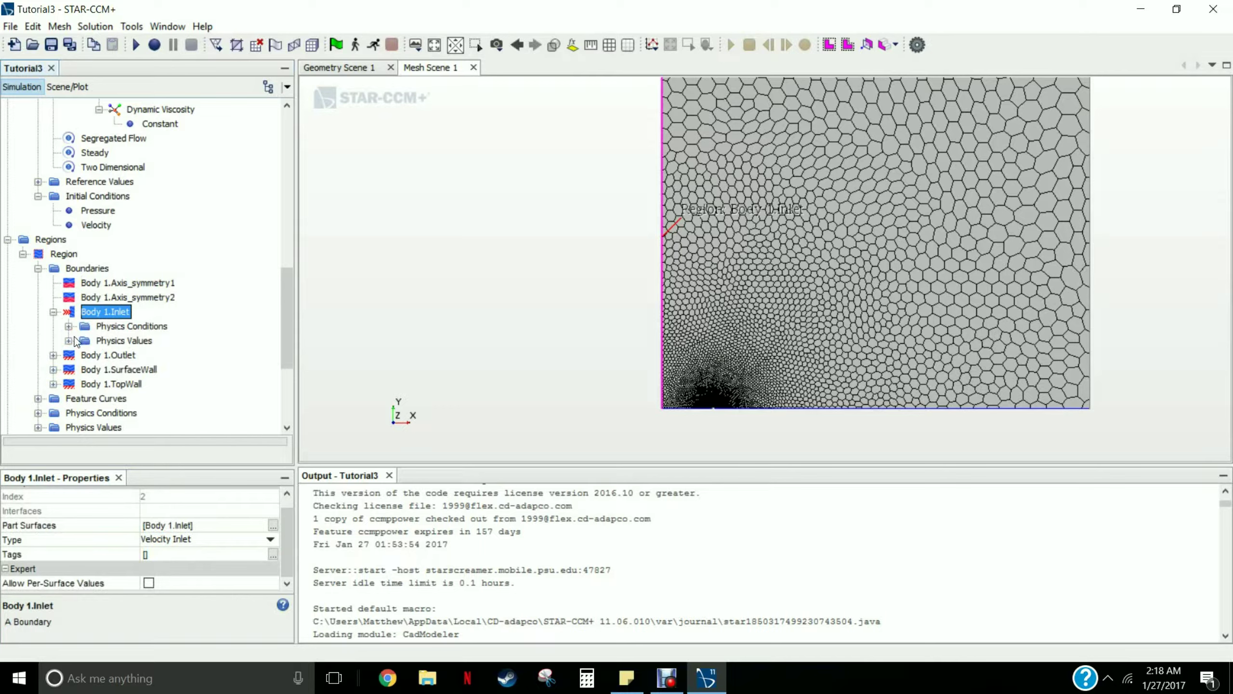
{"action": "left_click", "coordinate": [69, 341]}
{"action": "left_click", "coordinate": [130, 358]}
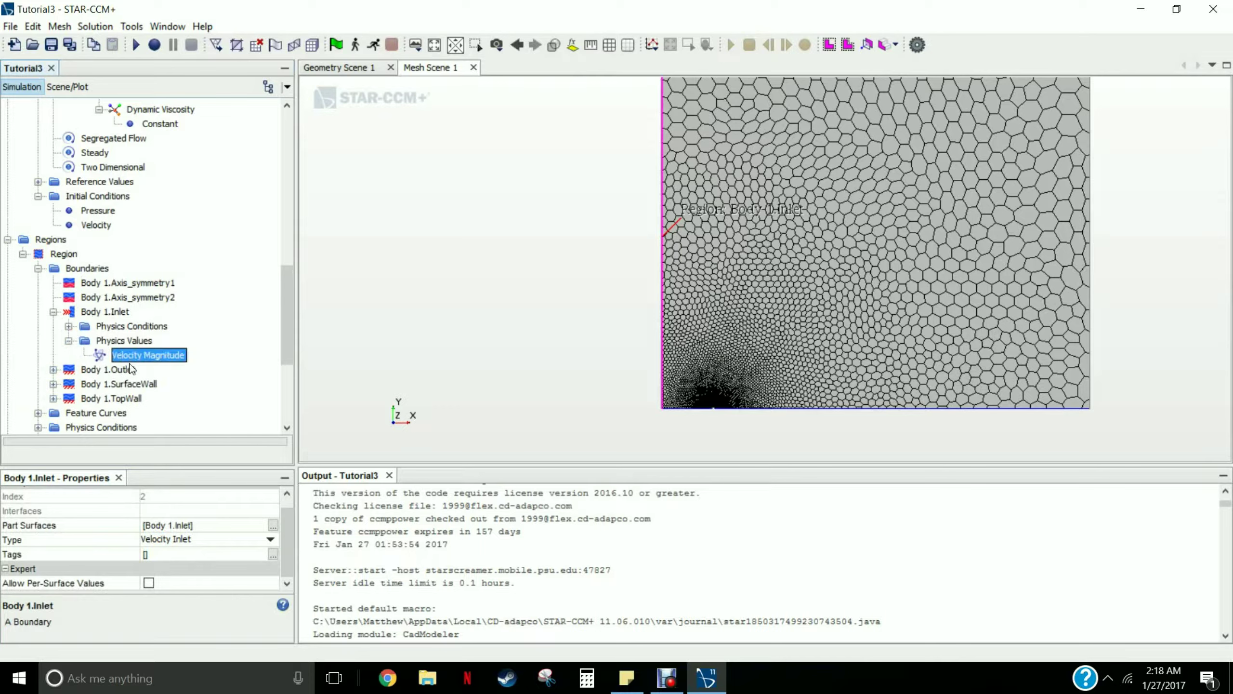
{"action": "left_click", "coordinate": [165, 521]}
{"action": "type", "text": "6"}
{"action": "left_click", "coordinate": [237, 294]}
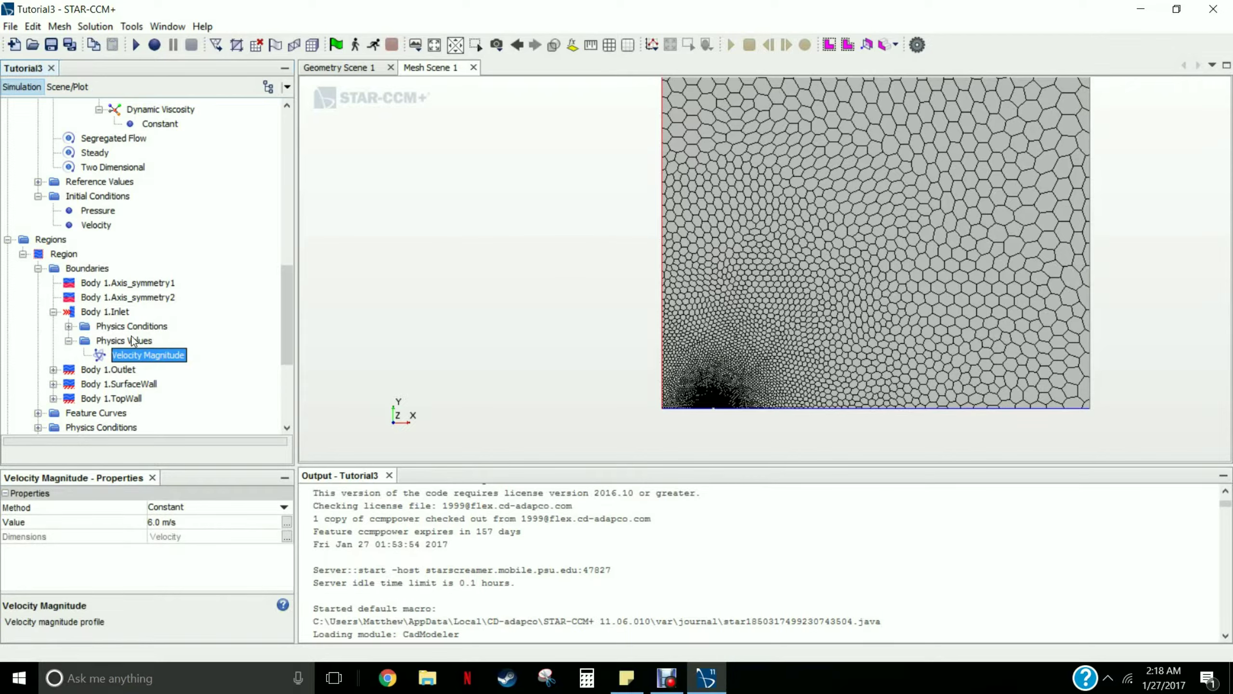
{"action": "left_click", "coordinate": [69, 327]}
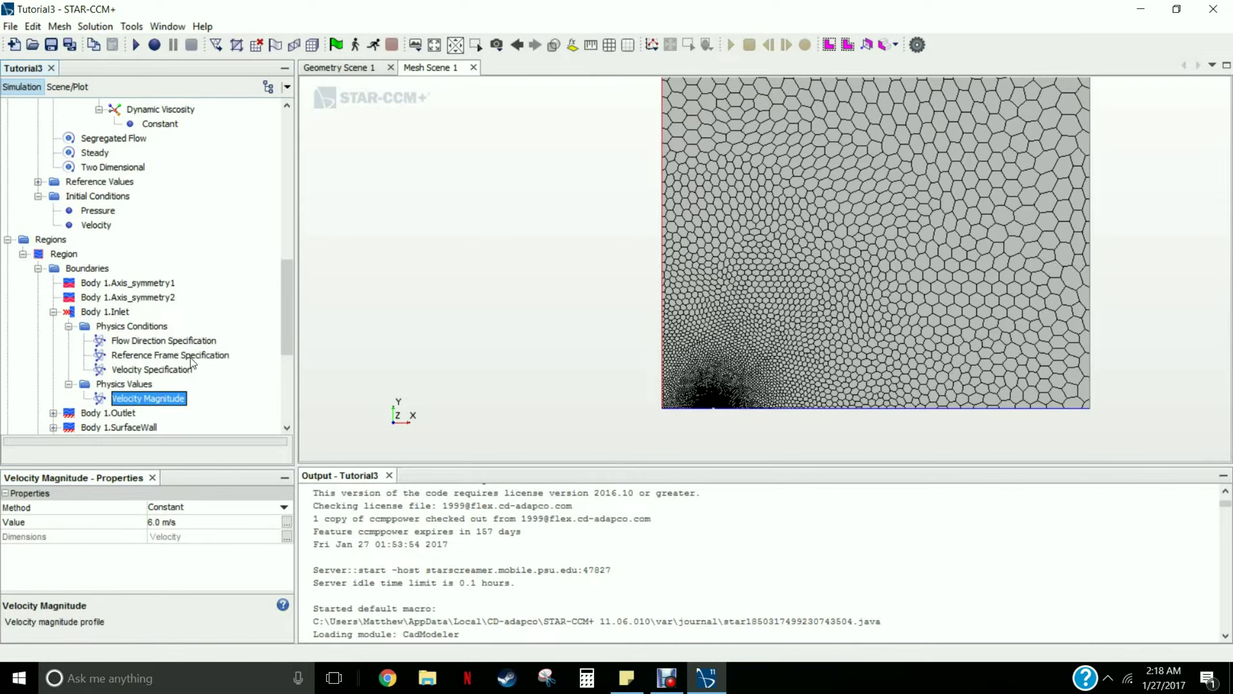
Change the type of the Body 1.Outlet boundary to Pressure Outlet
{"action": "scroll", "coordinate": [161, 354], "scroll_direction": "down", "scroll_amount": 2}
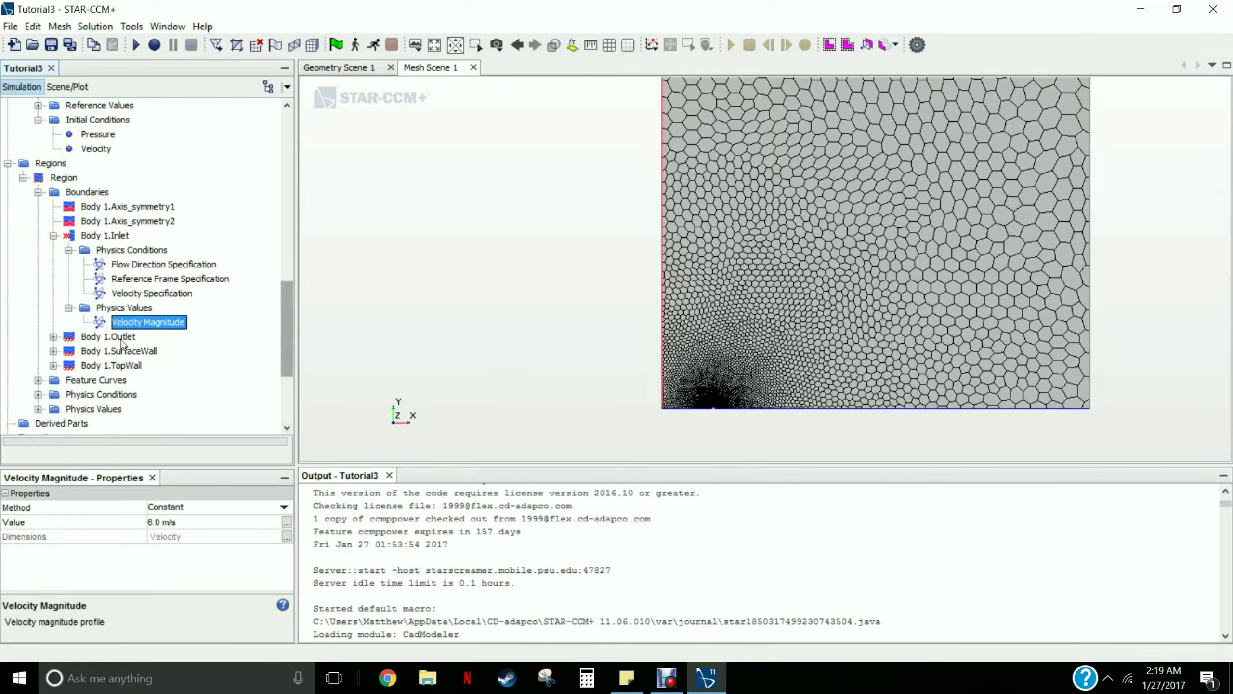
{"action": "left_click", "coordinate": [53, 337]}
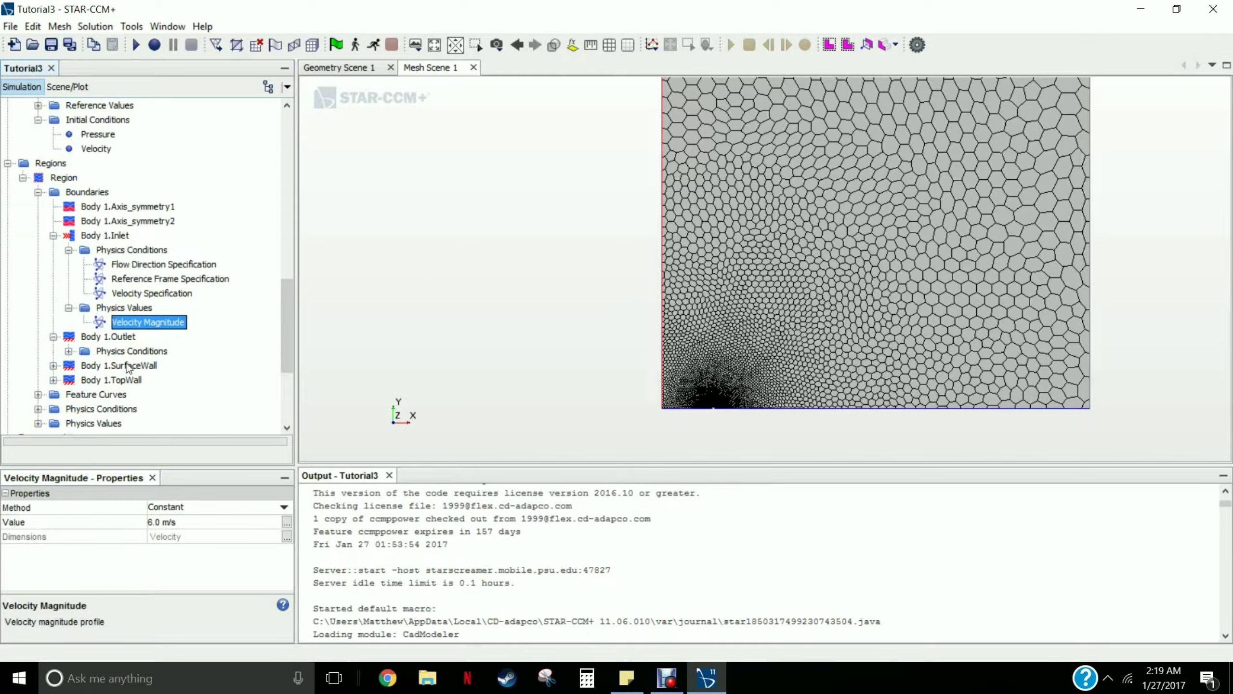
{"action": "left_click", "coordinate": [117, 337]}
{"action": "left_click", "coordinate": [270, 551]}
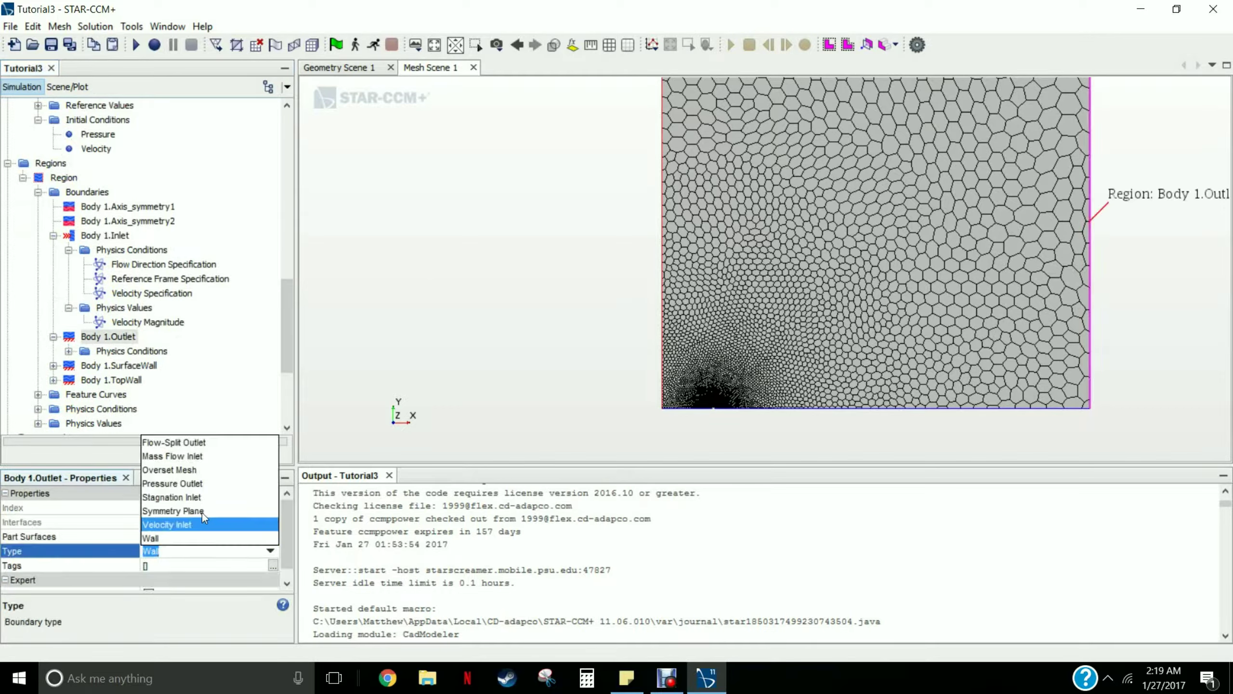
{"action": "left_click", "coordinate": [199, 483]}
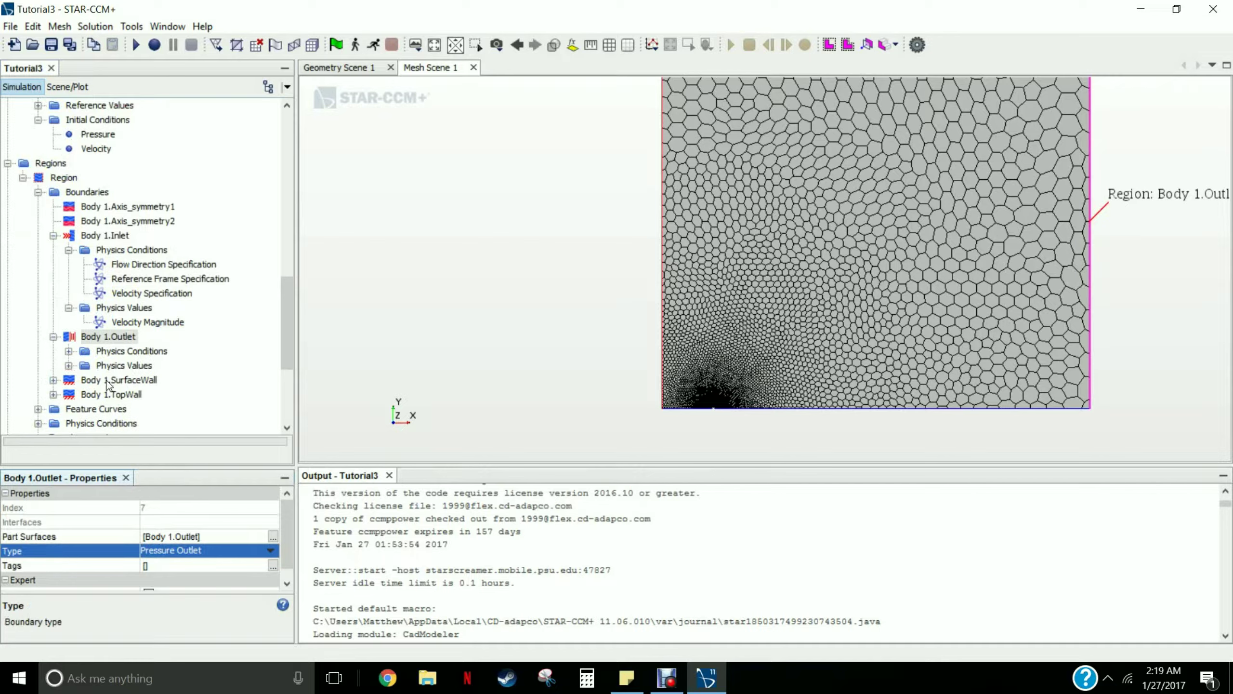
Set the shear stress specification method of the Body 1.SurfaceWall boundary to Slip
{"action": "left_click", "coordinate": [115, 381]}
{"action": "left_click_drag", "start_coordinate": [290, 310], "coordinate": [287, 345]}
{"action": "left_click", "coordinate": [53, 255]}
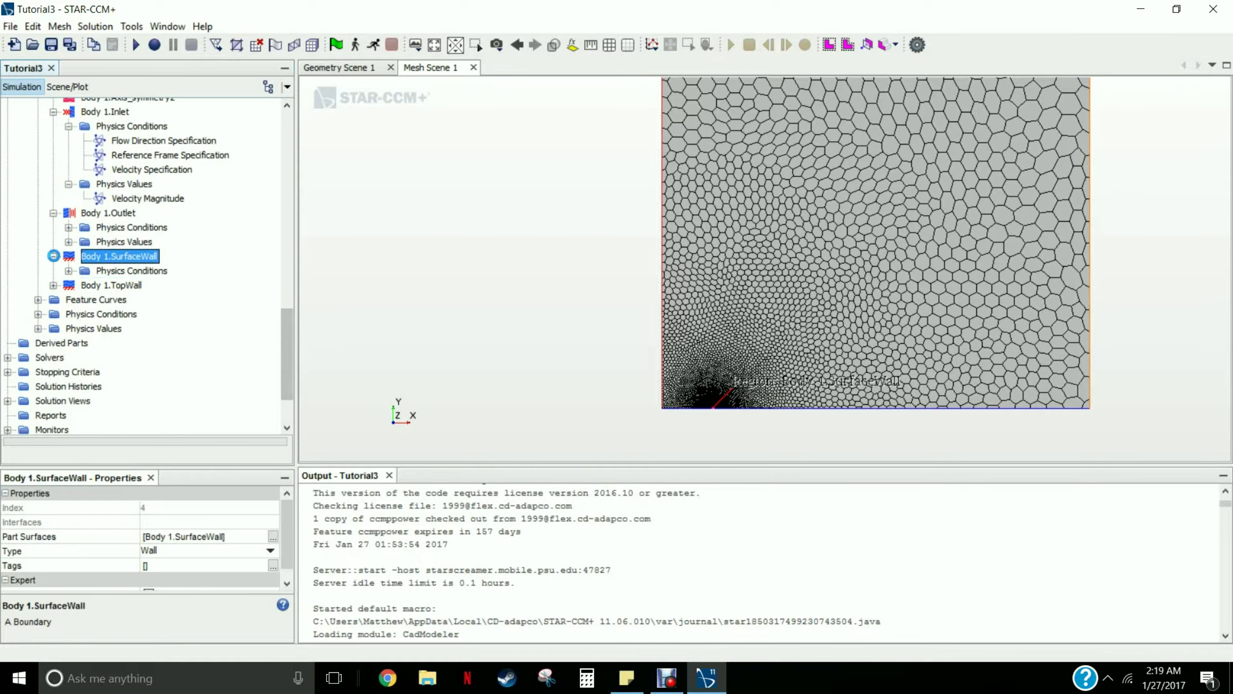
{"action": "left_click", "coordinate": [69, 271]}
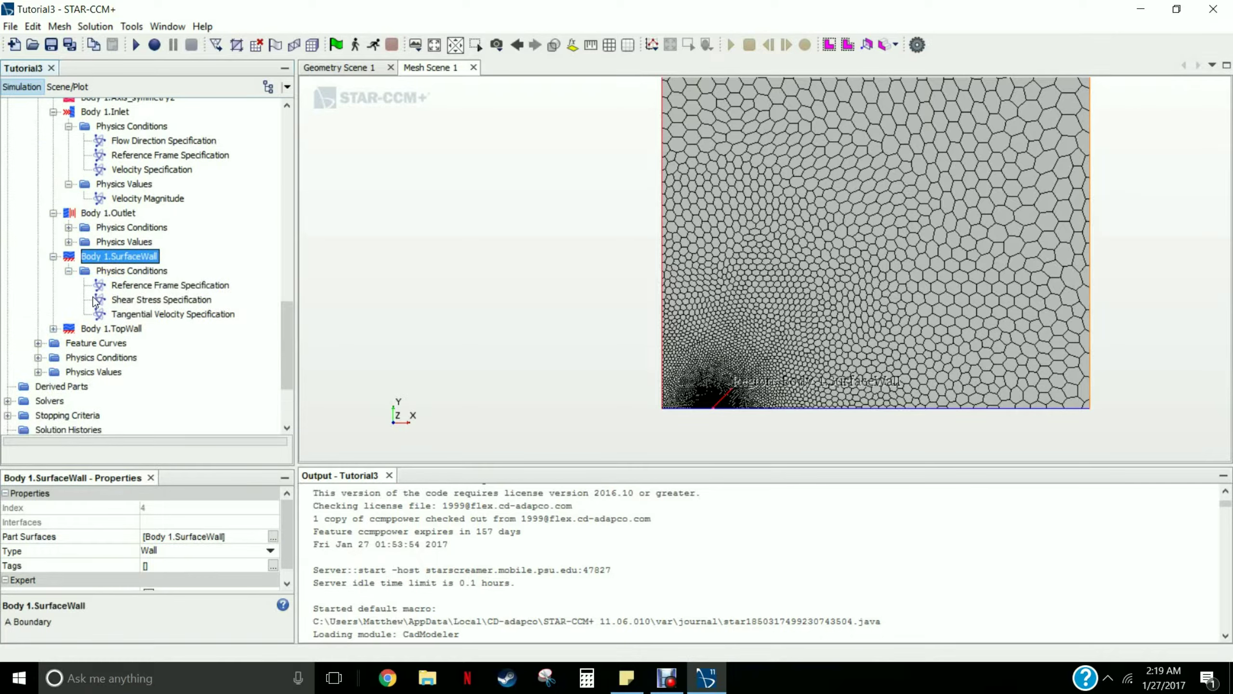
{"action": "left_click", "coordinate": [140, 305]}
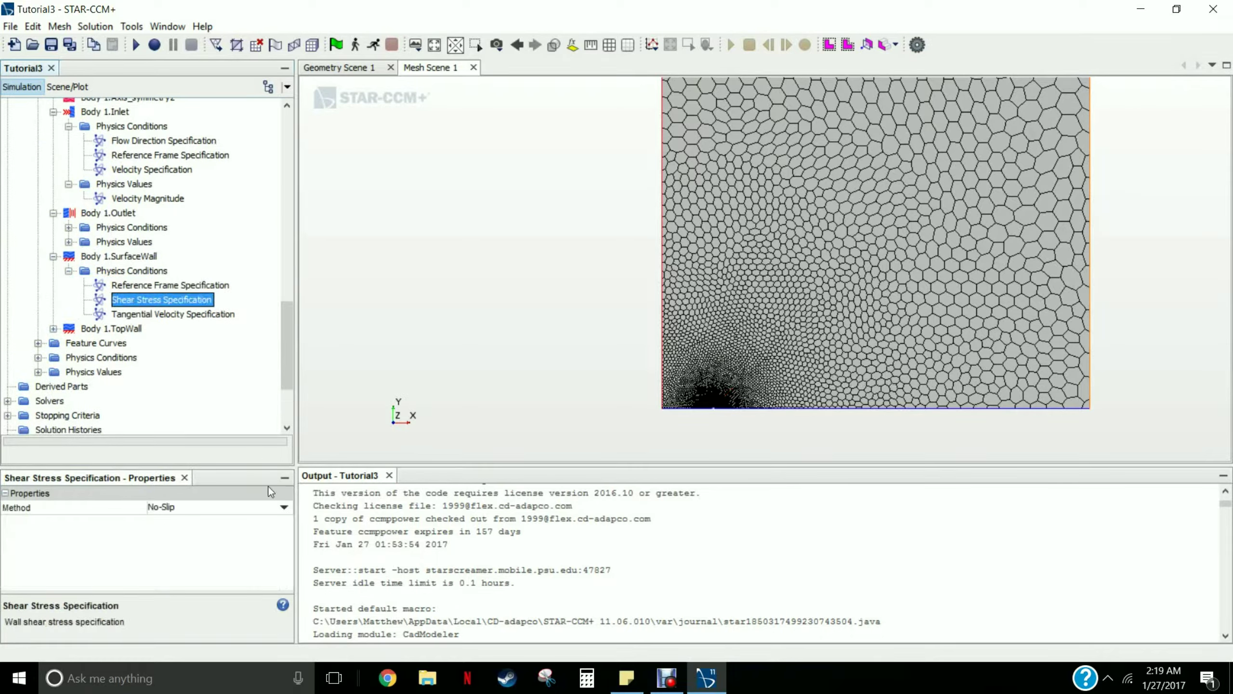
{"action": "left_click", "coordinate": [284, 507]}
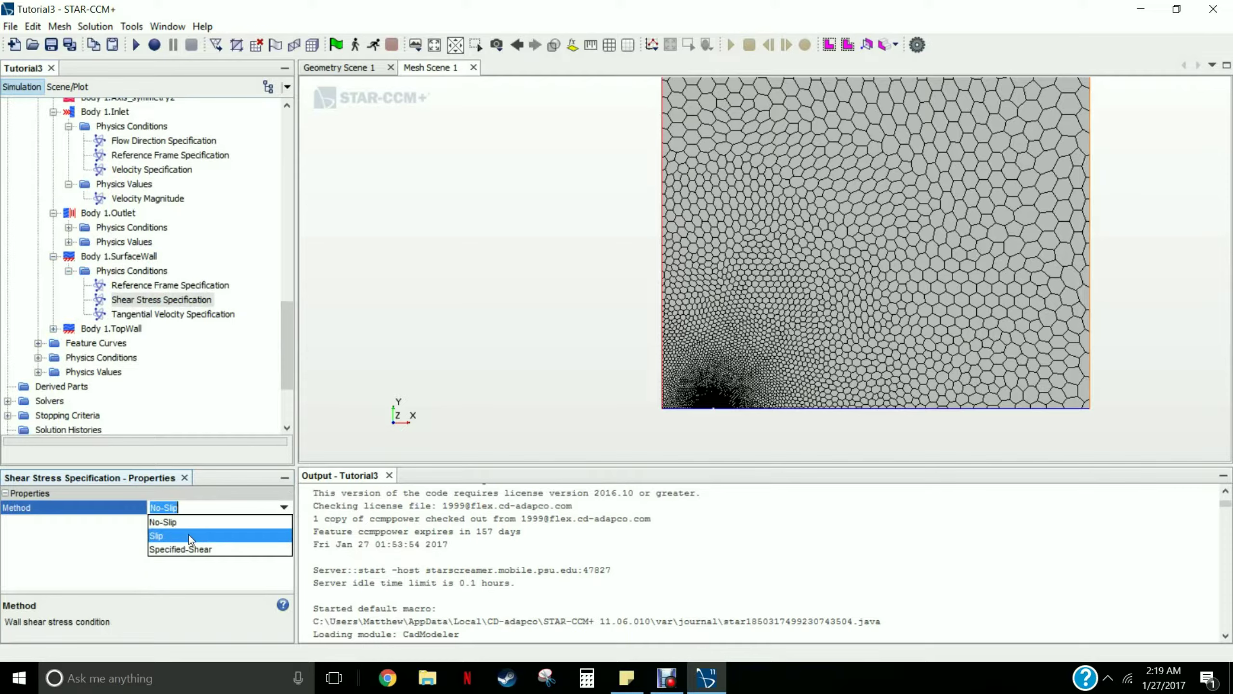
{"action": "left_click", "coordinate": [188, 534]}
{"action": "scroll", "coordinate": [763, 223], "scroll_direction": "down", "scroll_amount": 3}
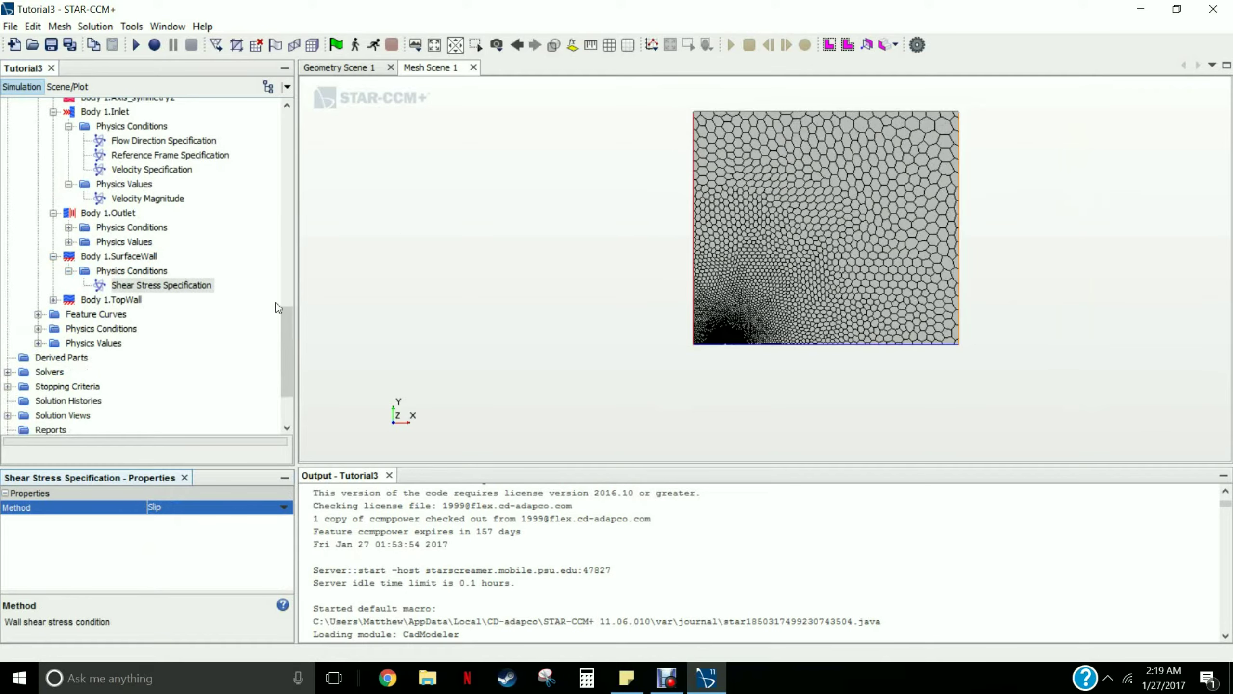
Return the shear stress specification method of the Body 1.SurfaceWall boundary to No-Slip
{"action": "left_click", "coordinate": [168, 313]}
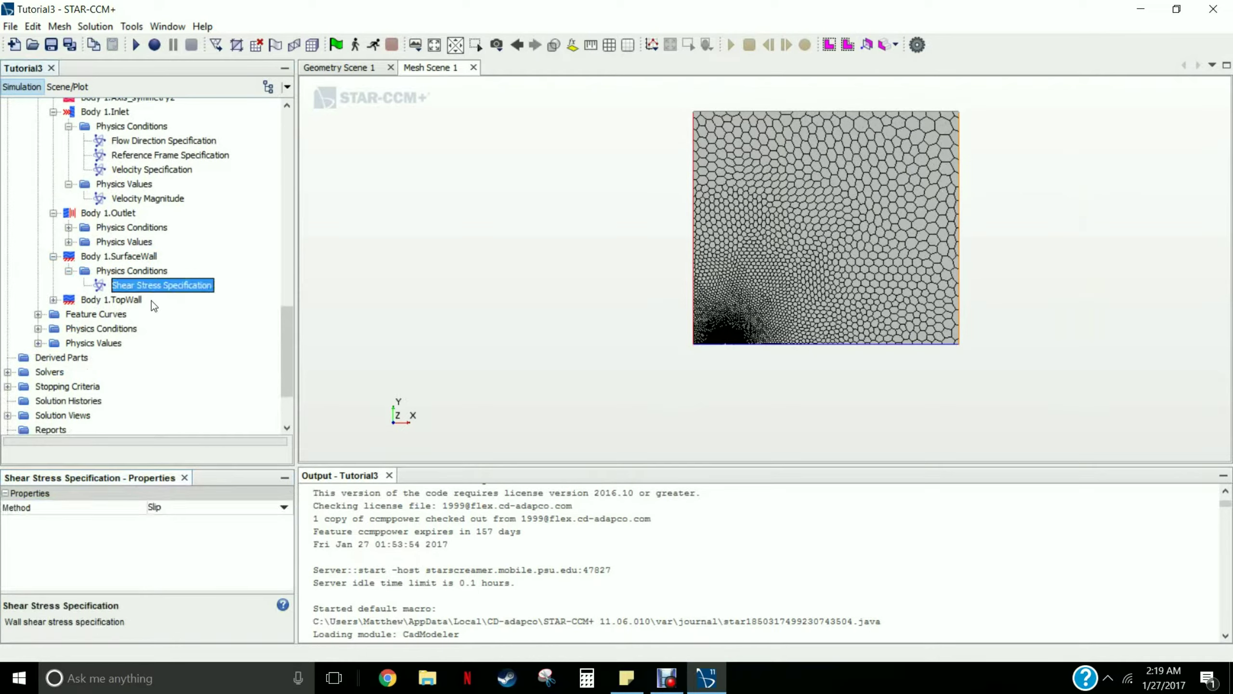
{"action": "left_click", "coordinate": [285, 508]}
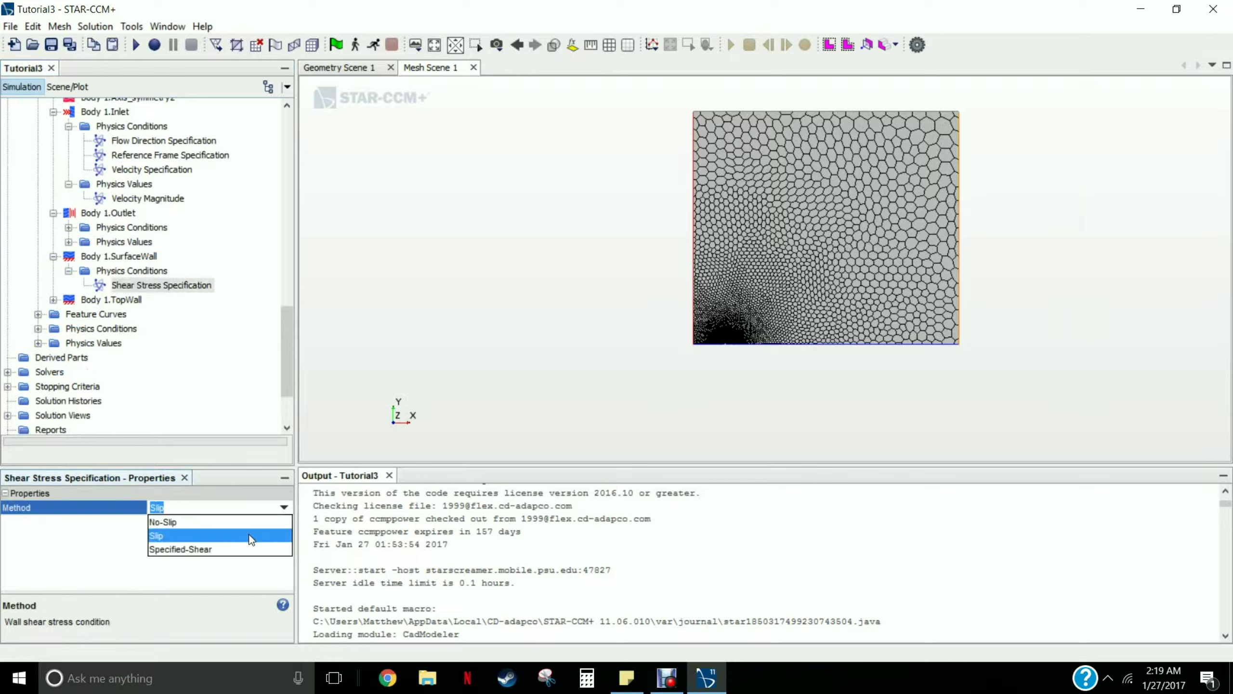
{"action": "left_click", "coordinate": [221, 528]}
{"action": "left_click", "coordinate": [238, 295]}
Set the shear stress specification method of the Body 1.TopWall boundary to Slip and recheck the shear stress settings of both walls
{"action": "left_click", "coordinate": [54, 329]}
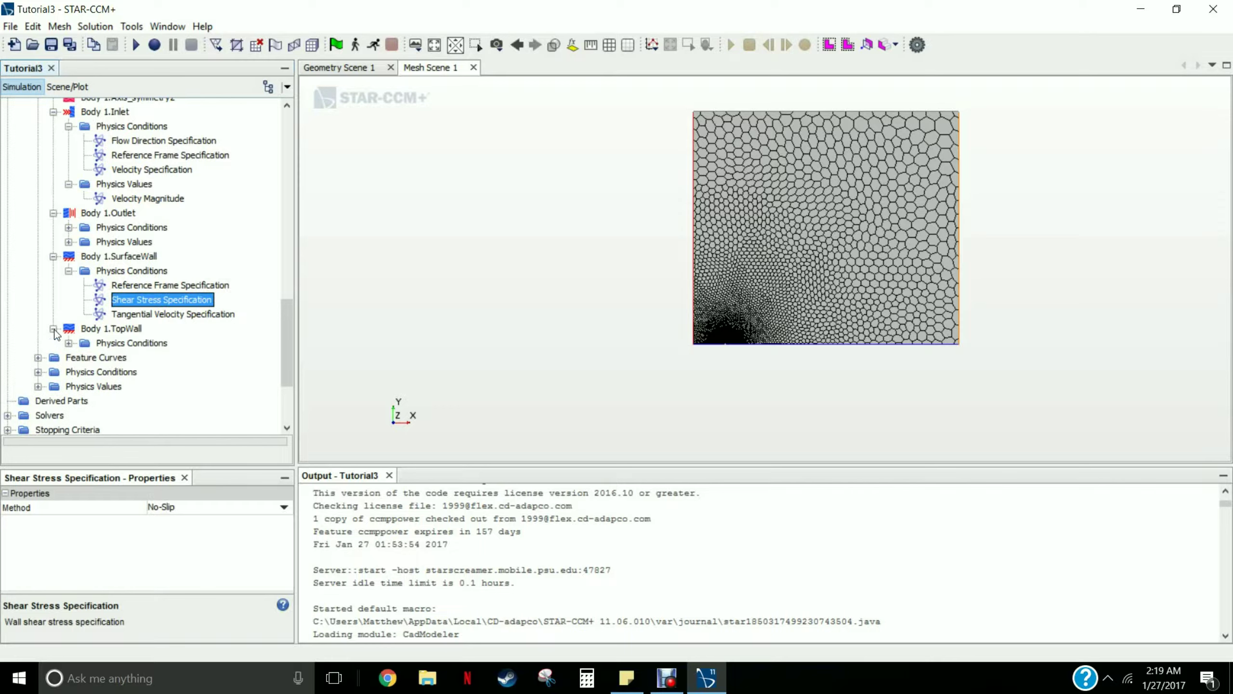
{"action": "left_click", "coordinate": [120, 345]}
{"action": "left_click", "coordinate": [69, 344]}
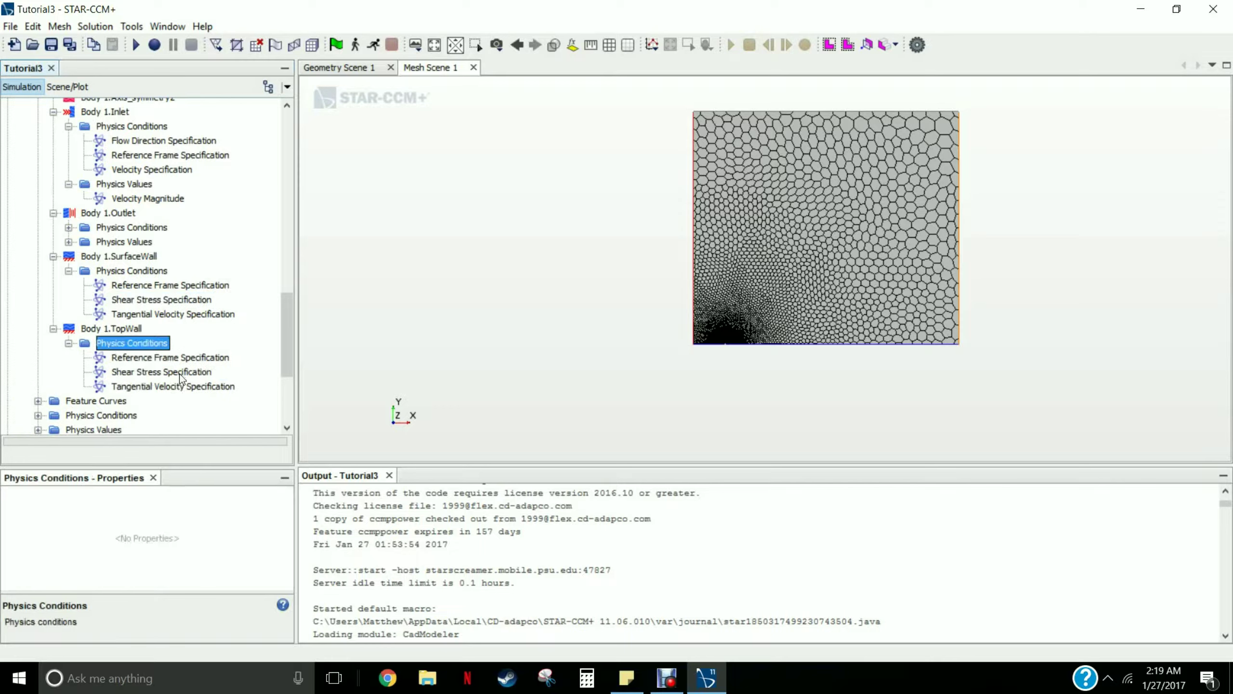
{"action": "left_click", "coordinate": [181, 372]}
{"action": "left_click", "coordinate": [285, 506]}
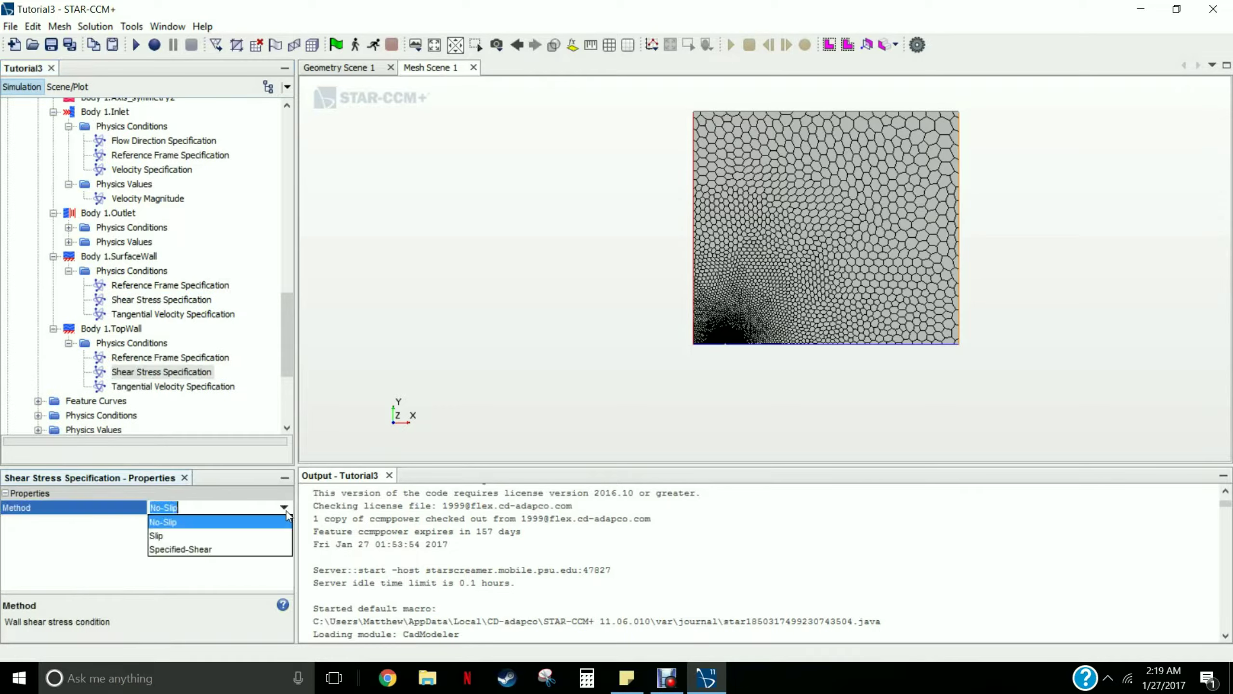
{"action": "left_click", "coordinate": [222, 534]}
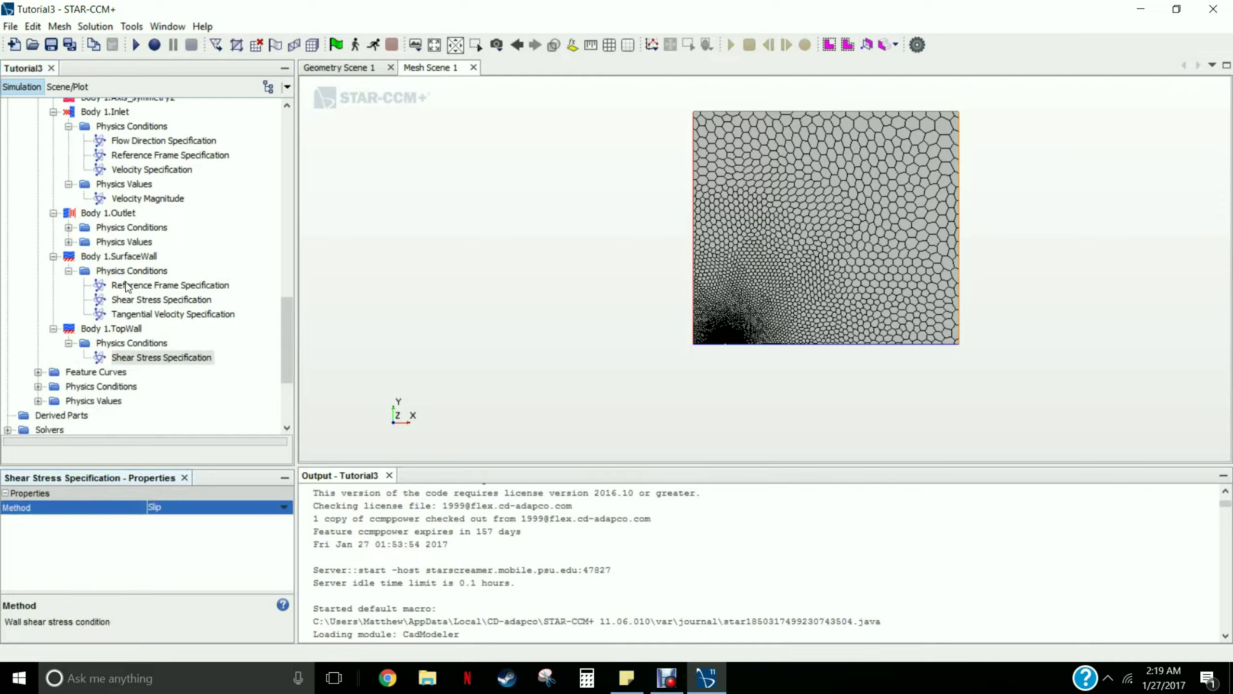
{"action": "left_click", "coordinate": [145, 300]}
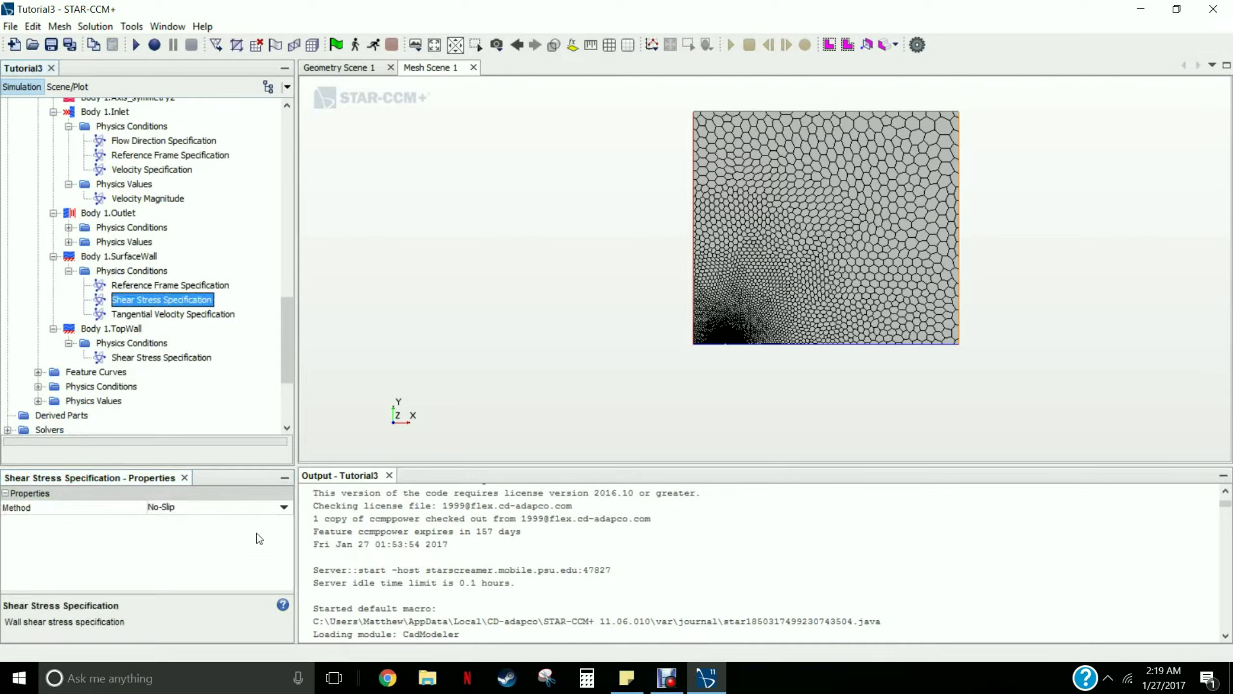
{"action": "left_click", "coordinate": [115, 329]}
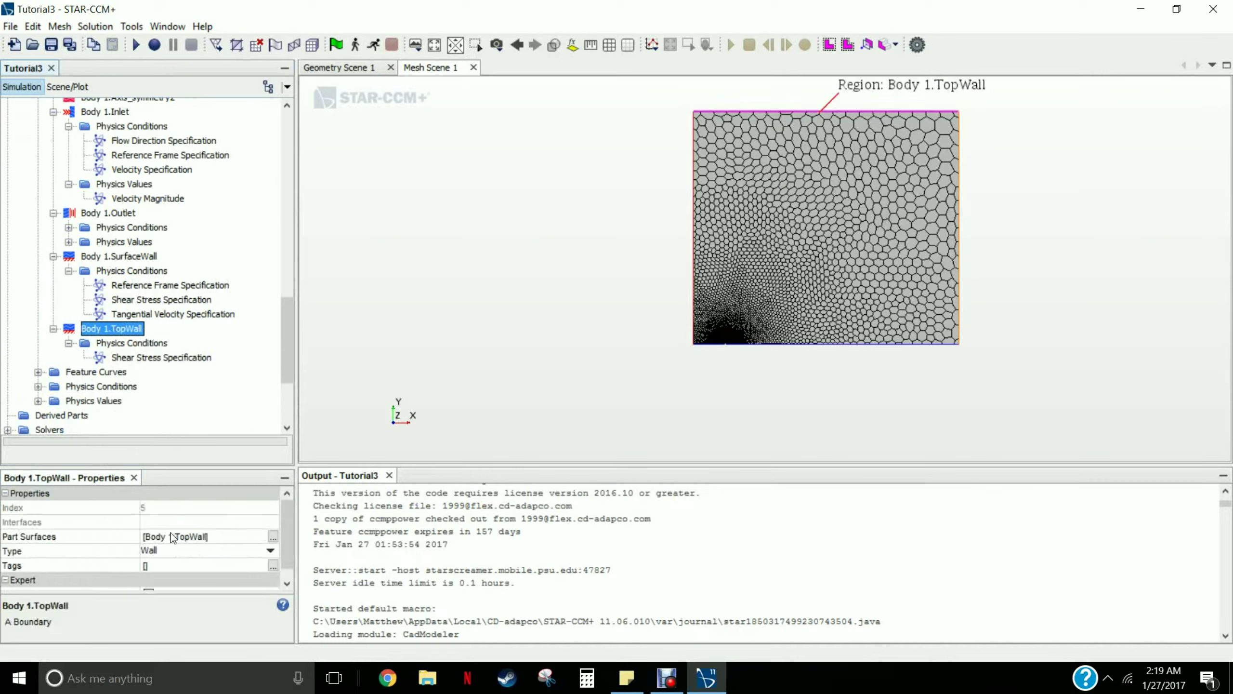
{"action": "left_click", "coordinate": [153, 358]}
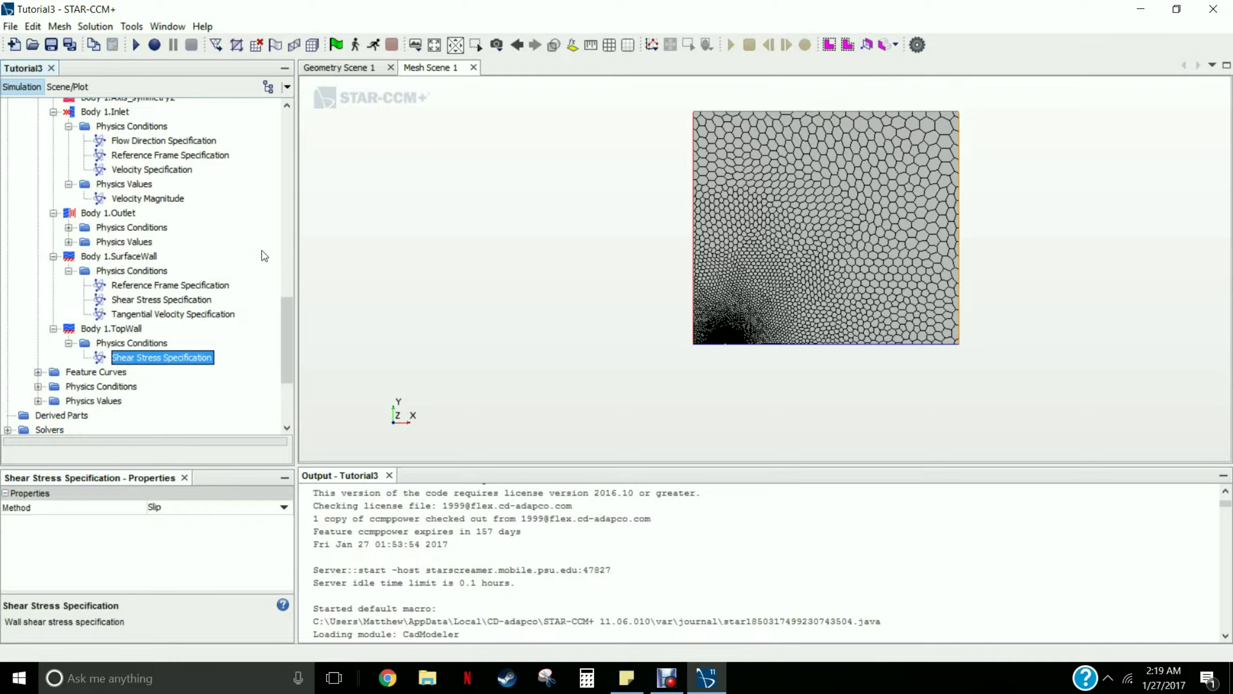
Examine the Segregated Flow solver's velocity and pressure entries, including the velocity under-relaxation factor
{"action": "scroll", "coordinate": [241, 263], "scroll_direction": "down", "scroll_amount": 1}
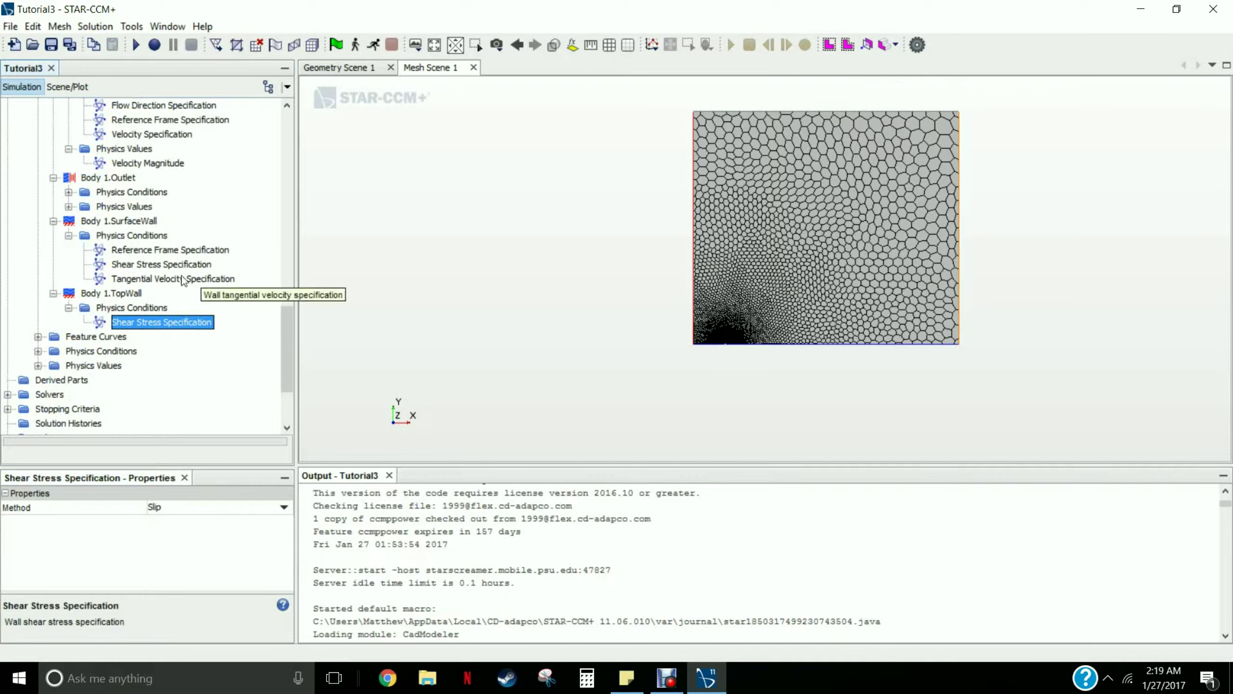
{"action": "left_click", "coordinate": [8, 394]}
{"action": "scroll", "coordinate": [97, 373], "scroll_direction": "down", "scroll_amount": 2}
{"action": "left_click", "coordinate": [80, 337]}
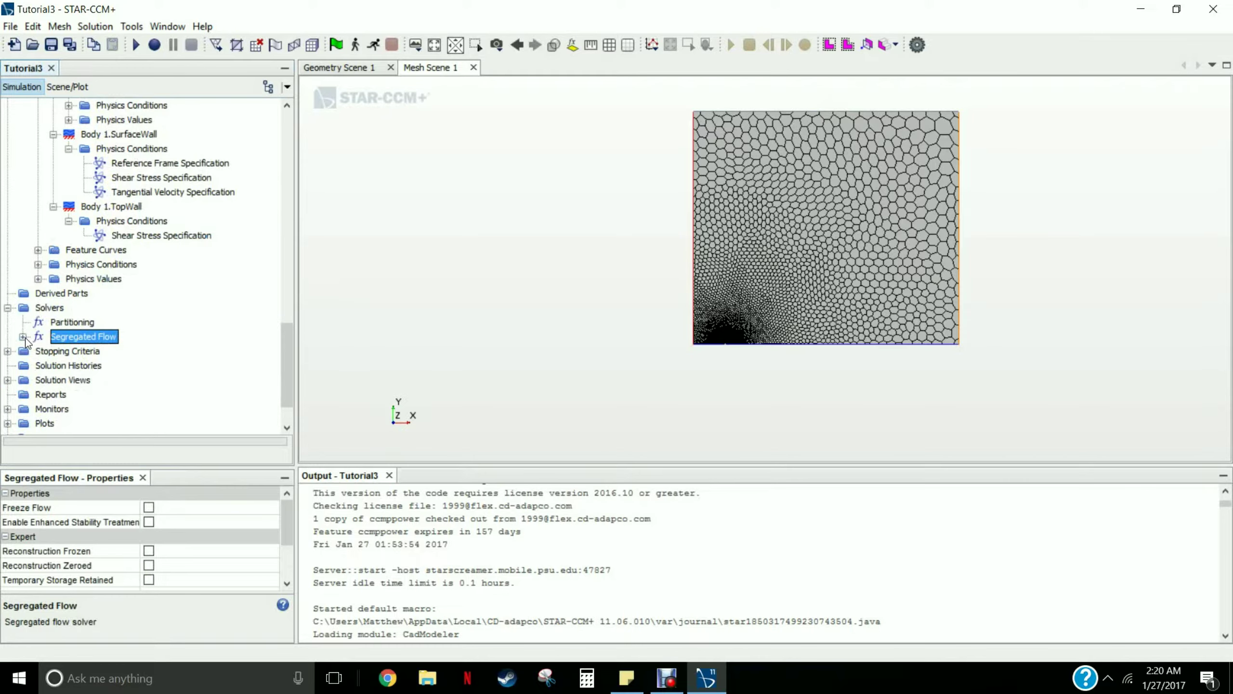
{"action": "left_click", "coordinate": [23, 337]}
{"action": "left_click", "coordinate": [81, 351]}
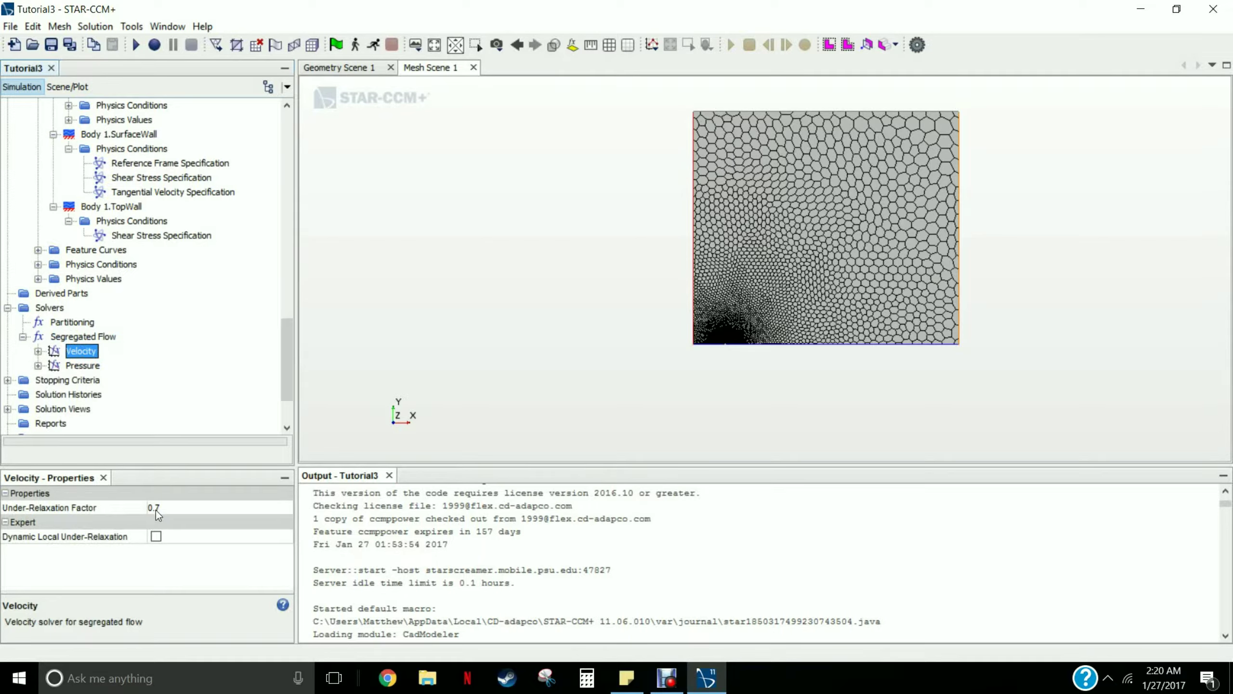
{"action": "left_click", "coordinate": [38, 352]}
{"action": "left_click", "coordinate": [38, 394]}
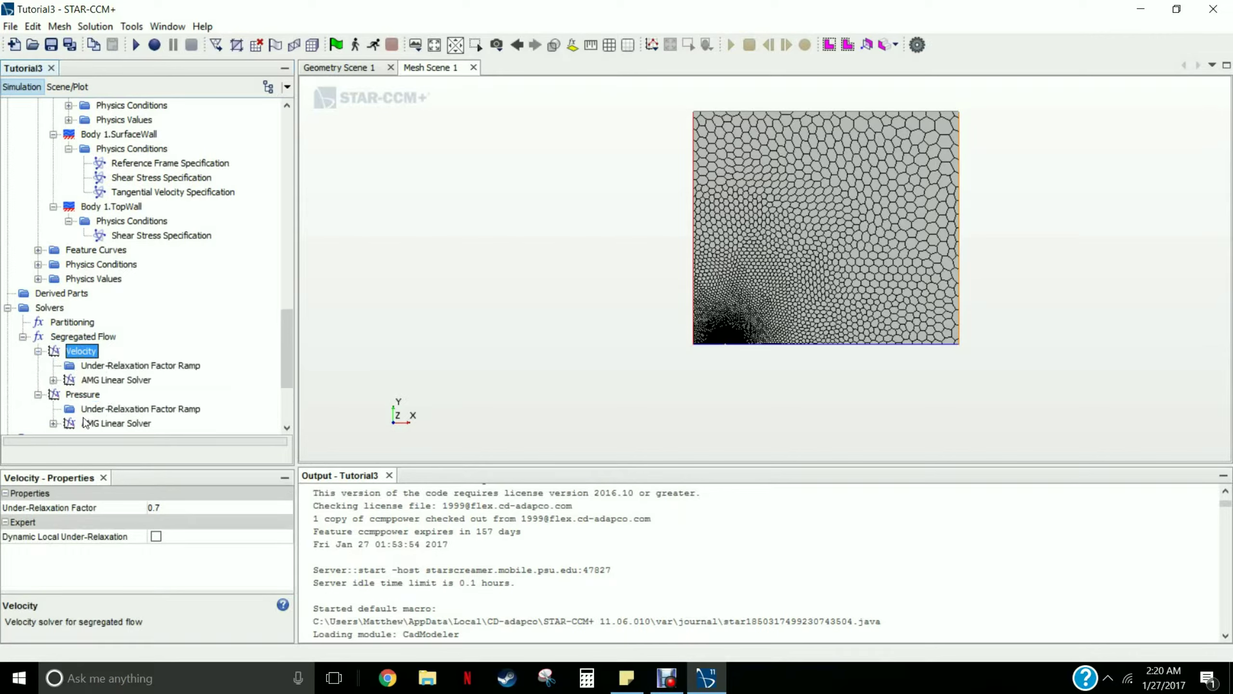
{"action": "scroll", "coordinate": [151, 412], "scroll_direction": "down", "scroll_amount": 3}
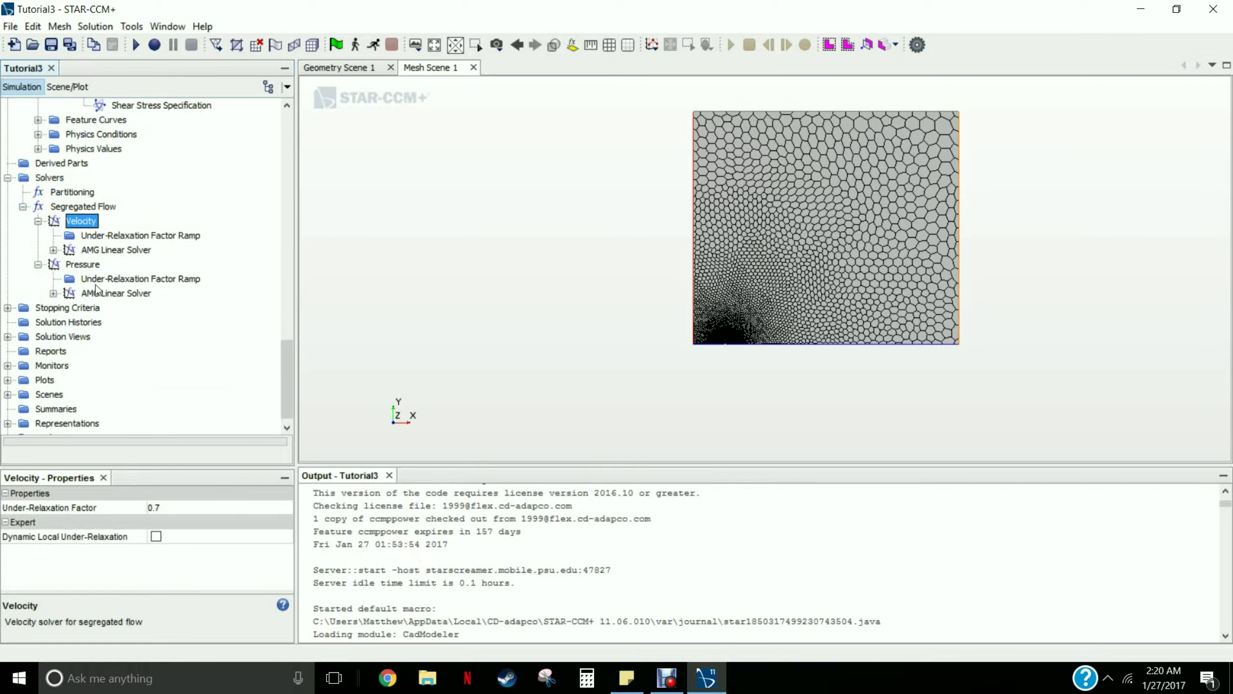
{"action": "left_click", "coordinate": [122, 235]}
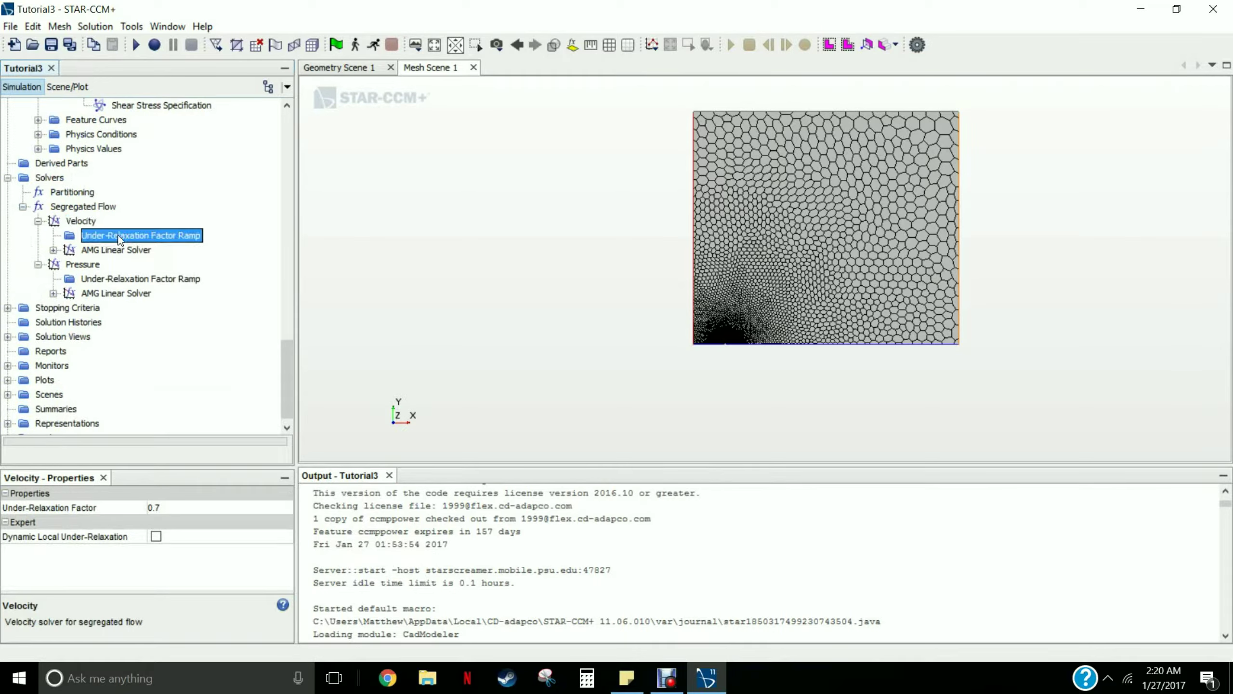
{"action": "left_click", "coordinate": [89, 221]}
{"action": "left_click", "coordinate": [156, 510]}
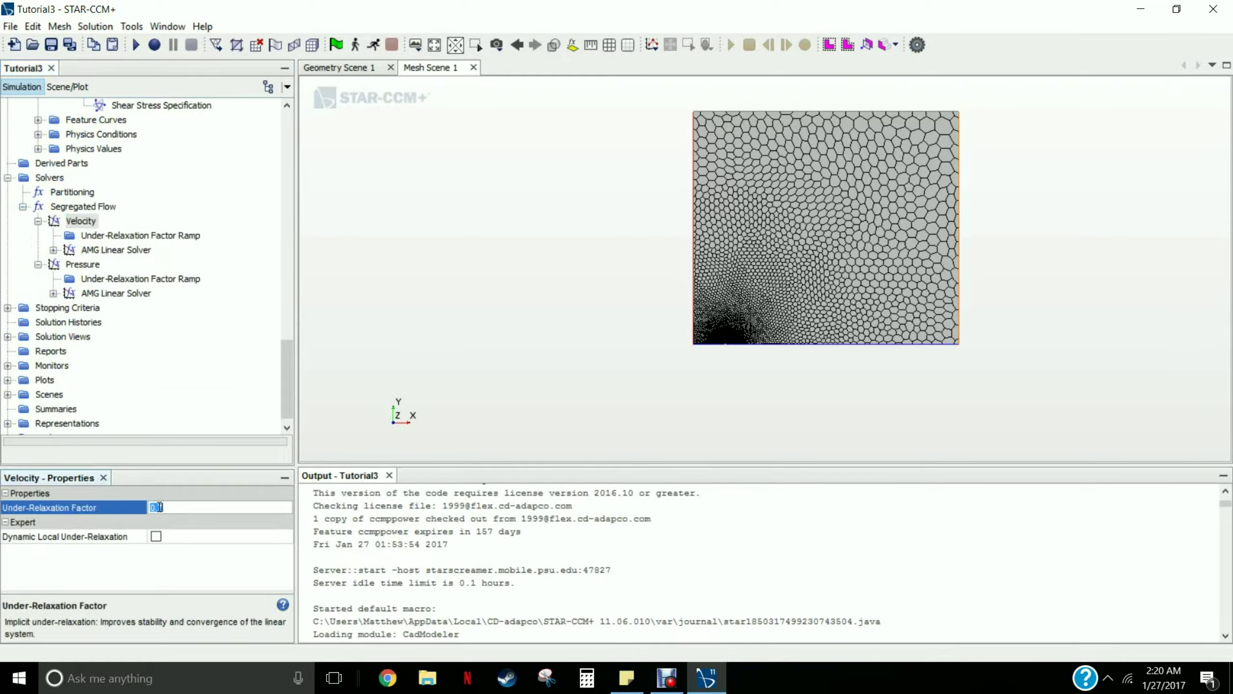
{"action": "left_click", "coordinate": [108, 353]}
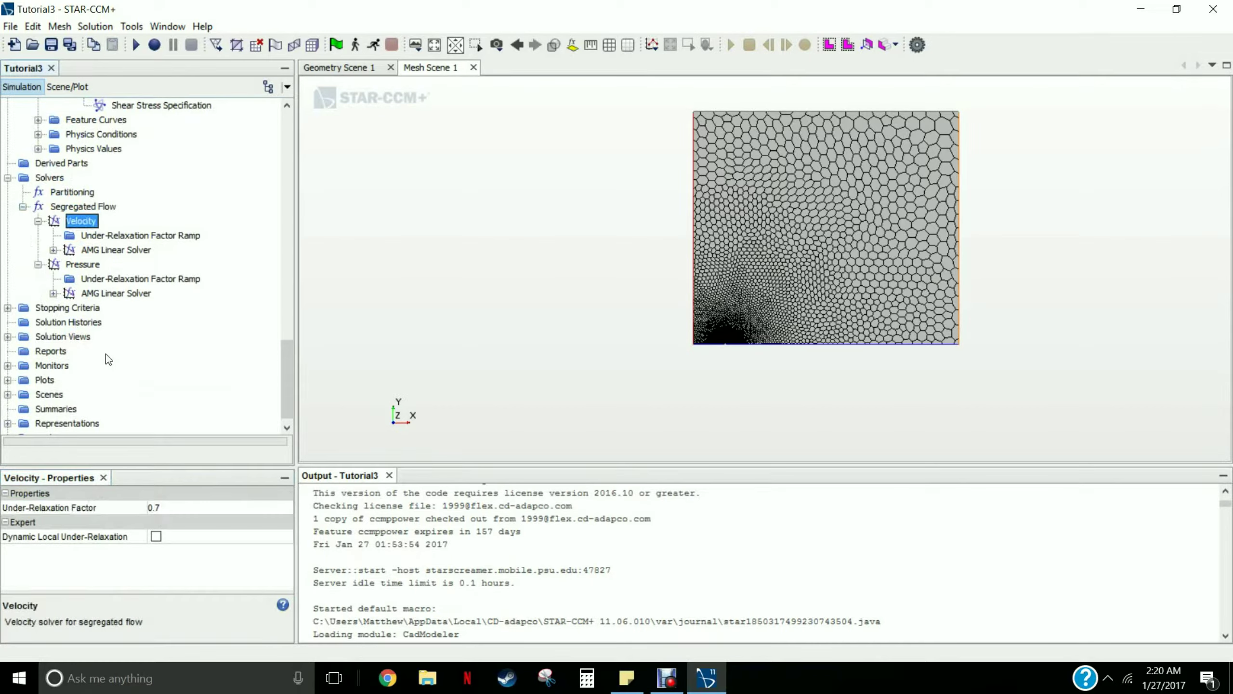
Set the Maximum Steps stopping criterion to 10000
{"action": "left_click", "coordinate": [7, 307]}
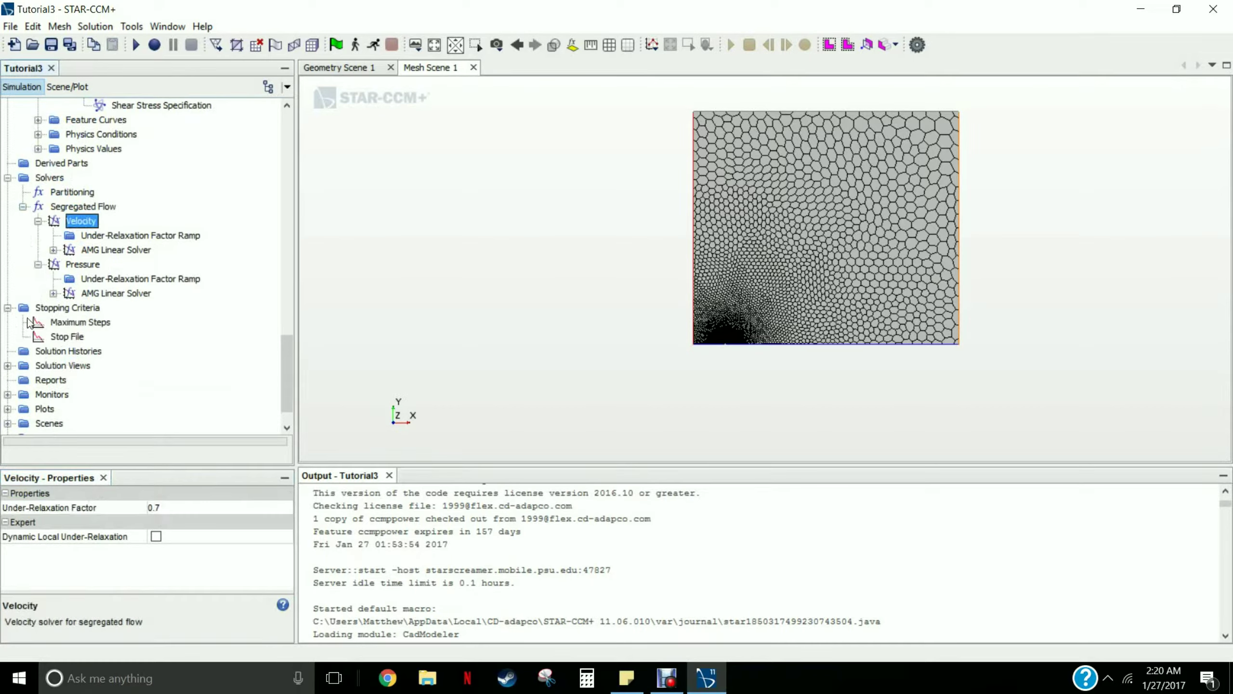
{"action": "left_click", "coordinate": [81, 323]}
{"action": "left_click", "coordinate": [171, 522]}
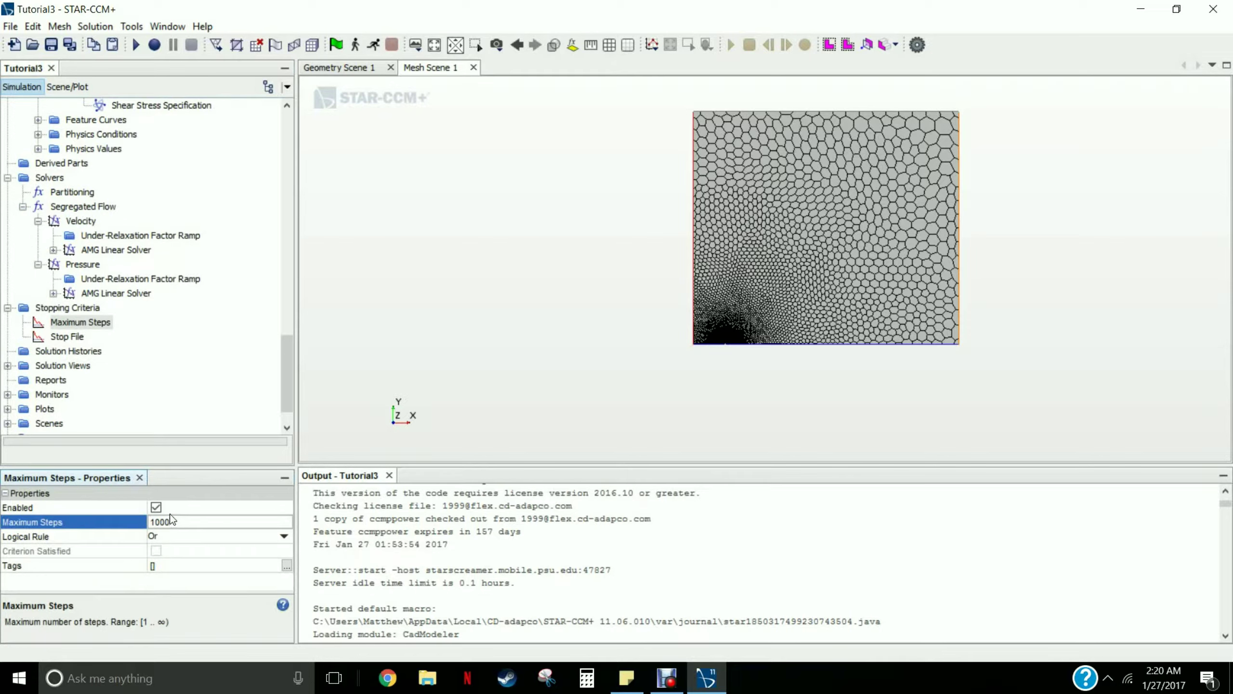
{"action": "left_click", "coordinate": [75, 318]}
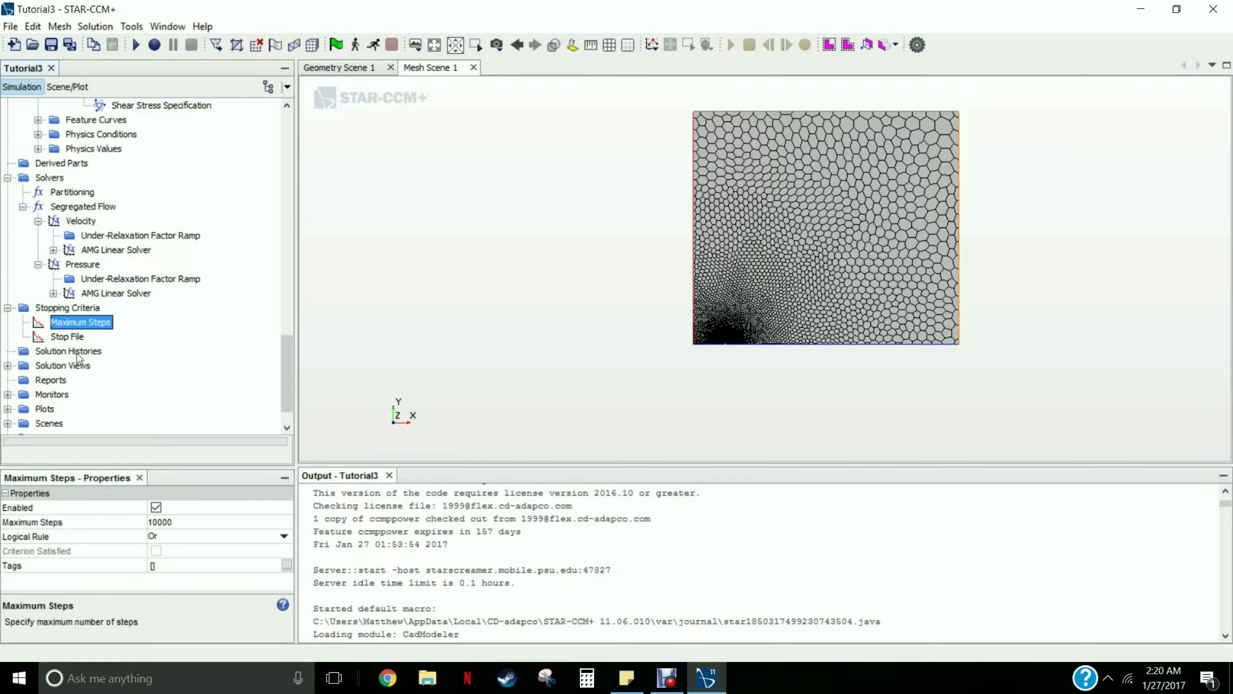
Create a new stopping criterion from the Continuity monitor
{"action": "left_click", "coordinate": [88, 308]}
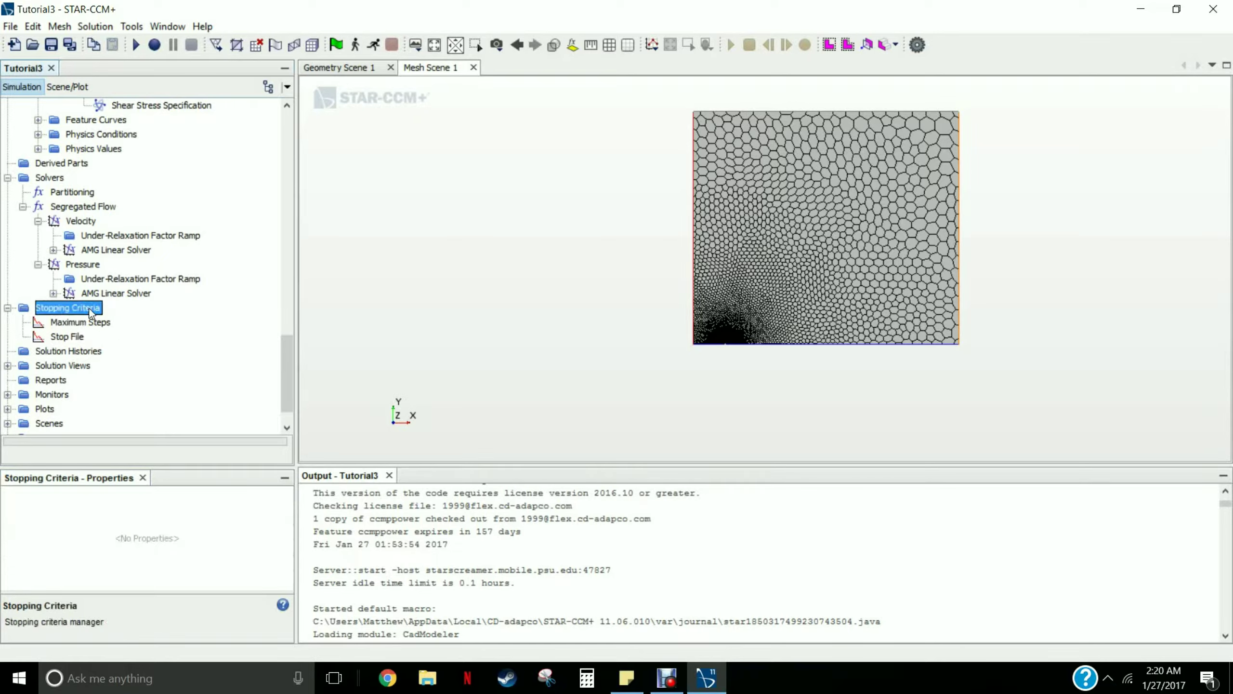
{"action": "right_click", "coordinate": [88, 308]}
{"action": "mouse_move", "coordinate": [125, 318]}
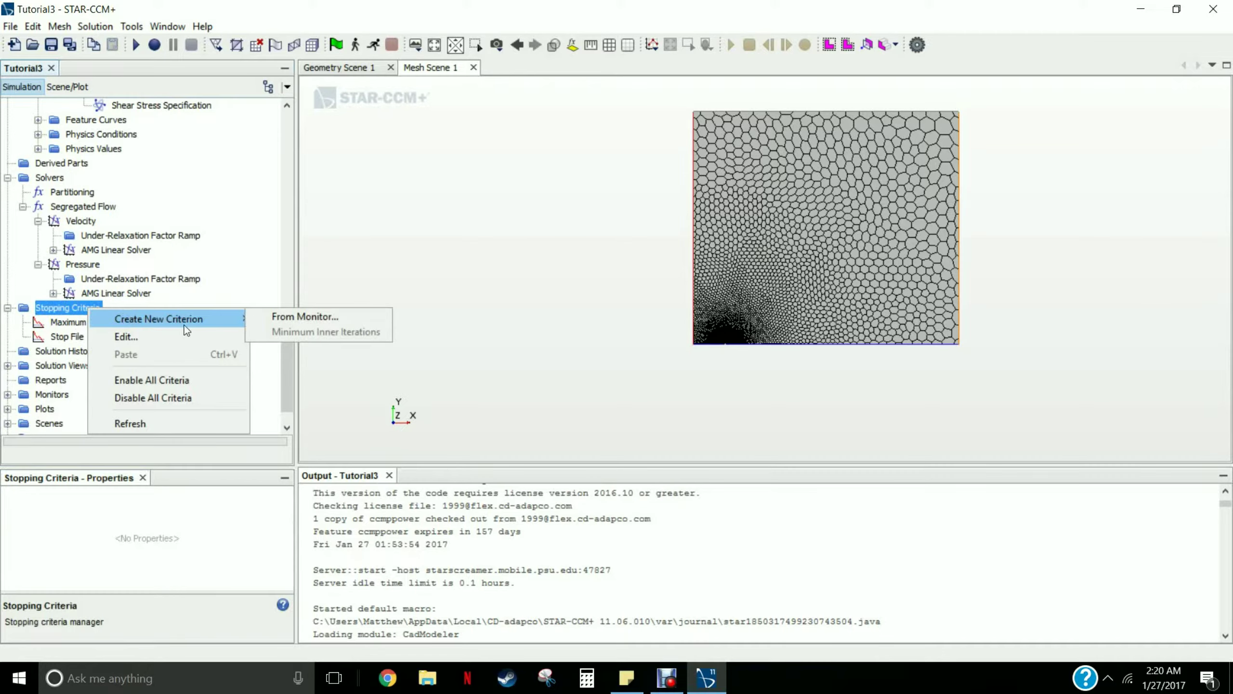
{"action": "left_click", "coordinate": [270, 316]}
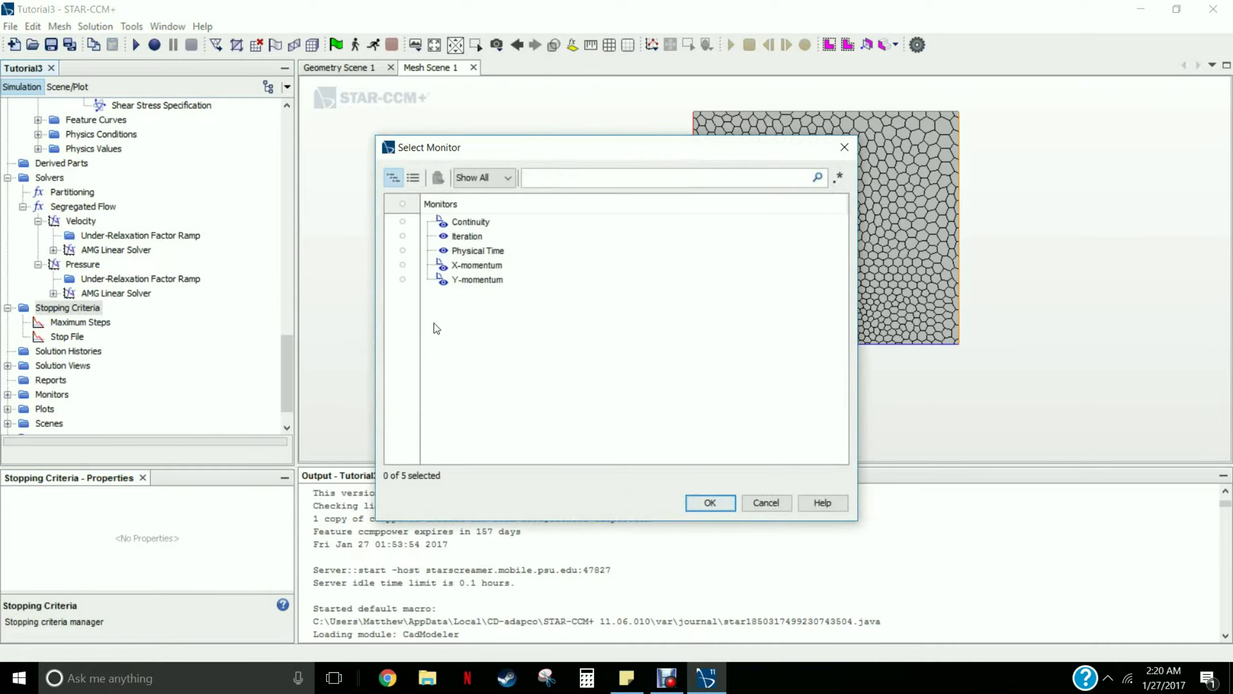
{"action": "left_click", "coordinate": [465, 224]}
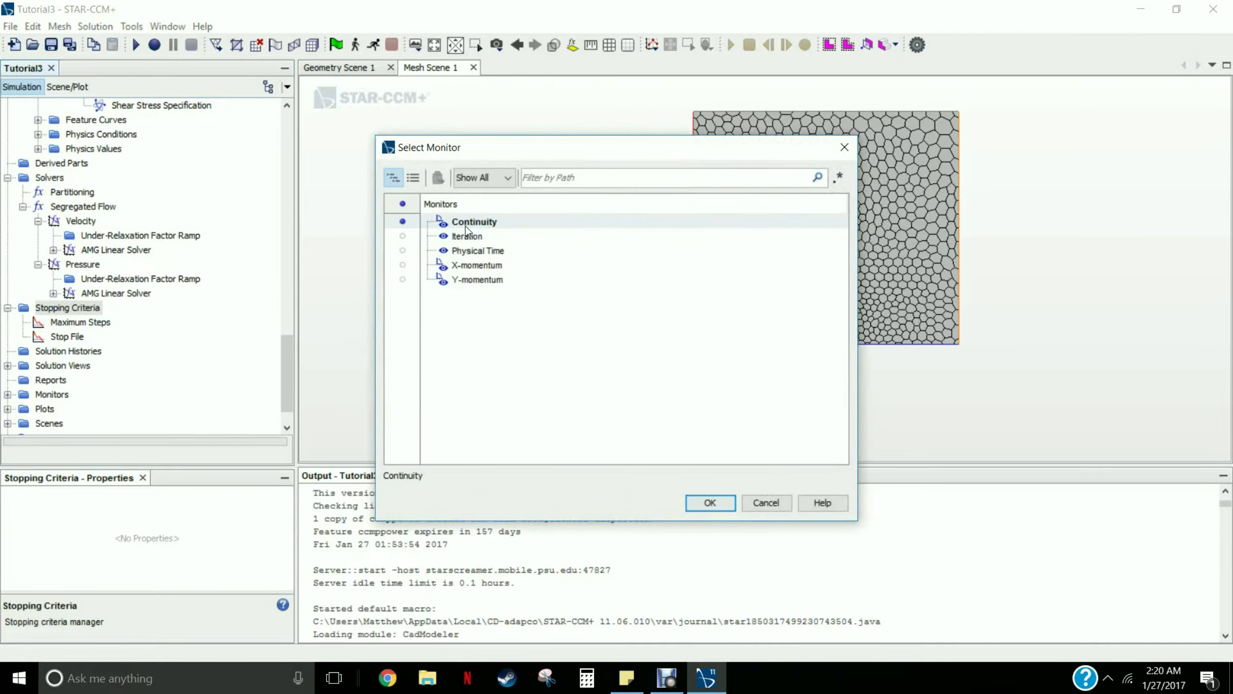
{"action": "left_click", "coordinate": [709, 503]}
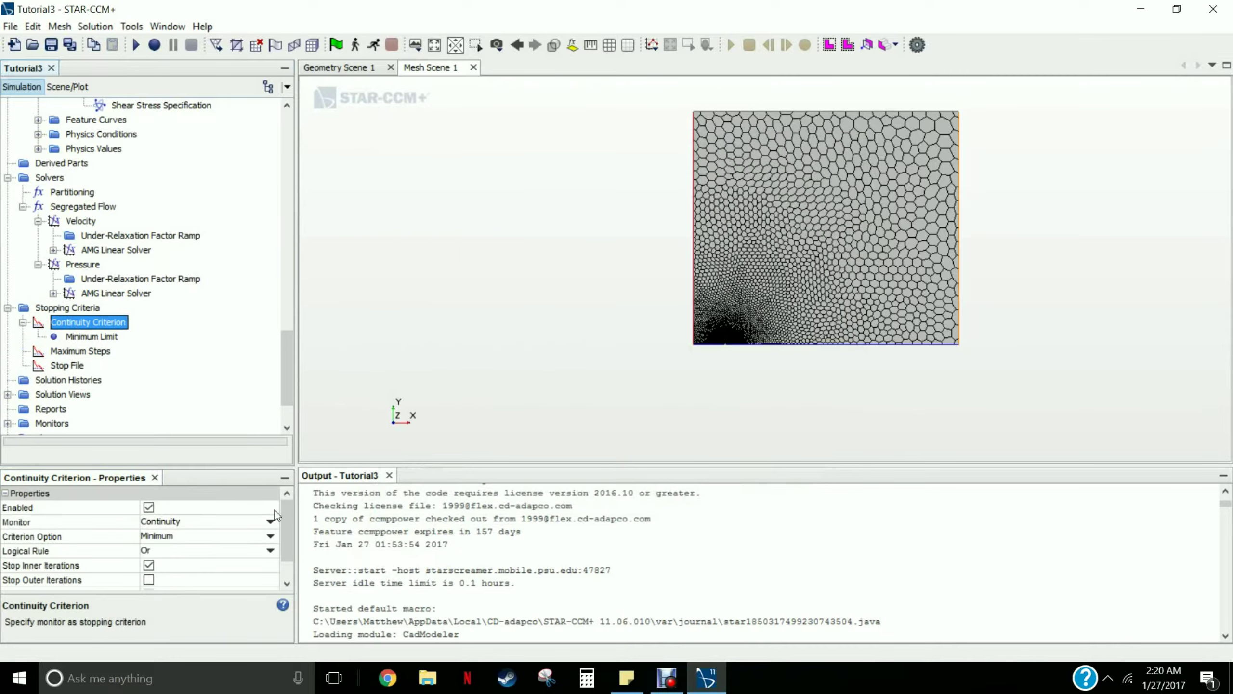
Set the minimum limit value of the Continuity Criterion to 1.0E-8
{"action": "left_click", "coordinate": [100, 339]}
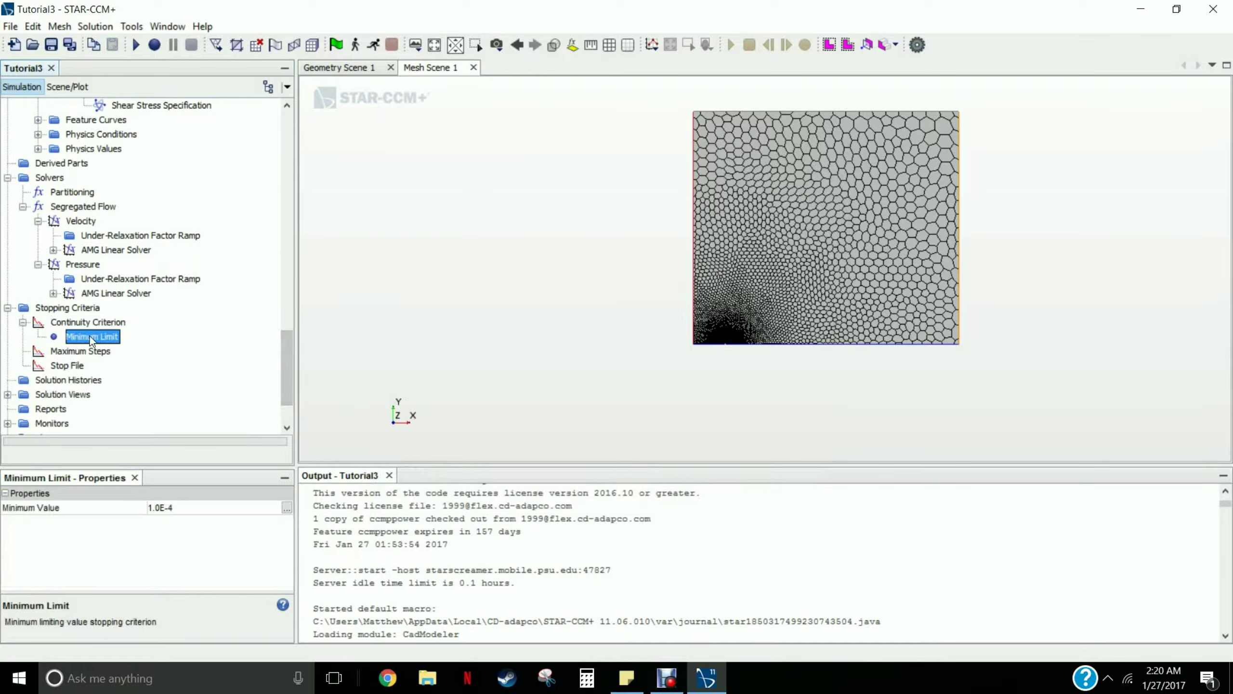
{"action": "left_click", "coordinate": [168, 508]}
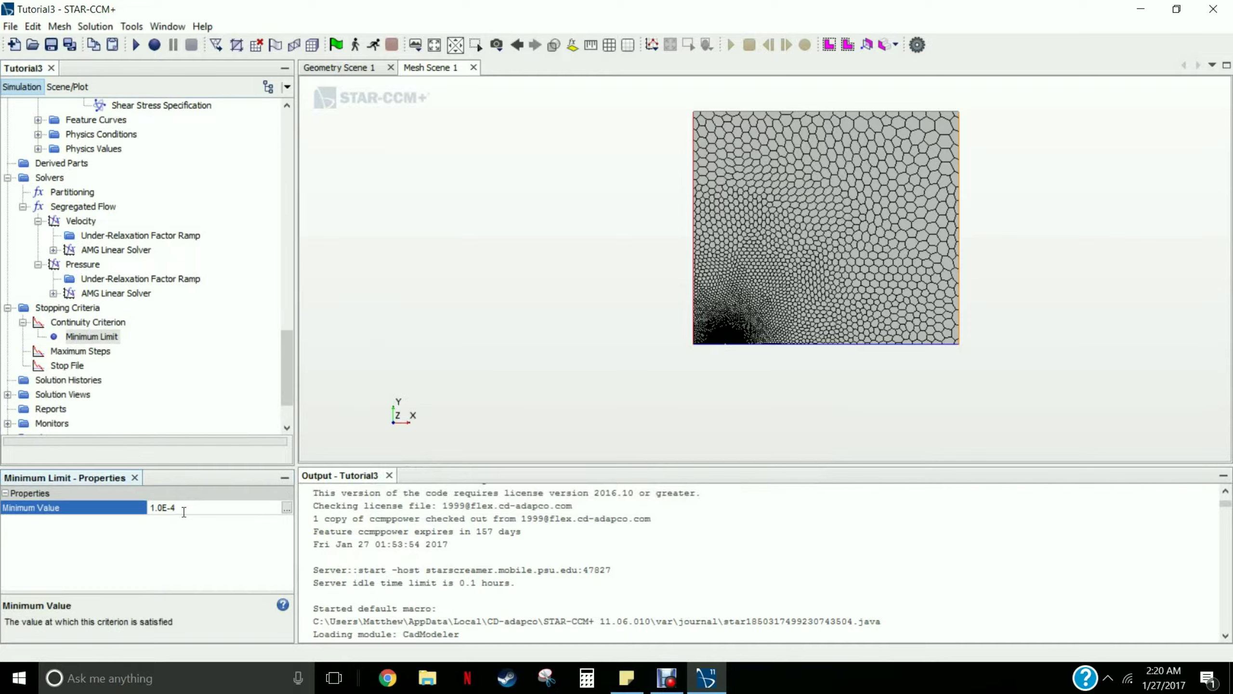
{"action": "key", "text": "BackSpace"}
{"action": "type", "text": "8"}
{"action": "key", "text": "Return"}
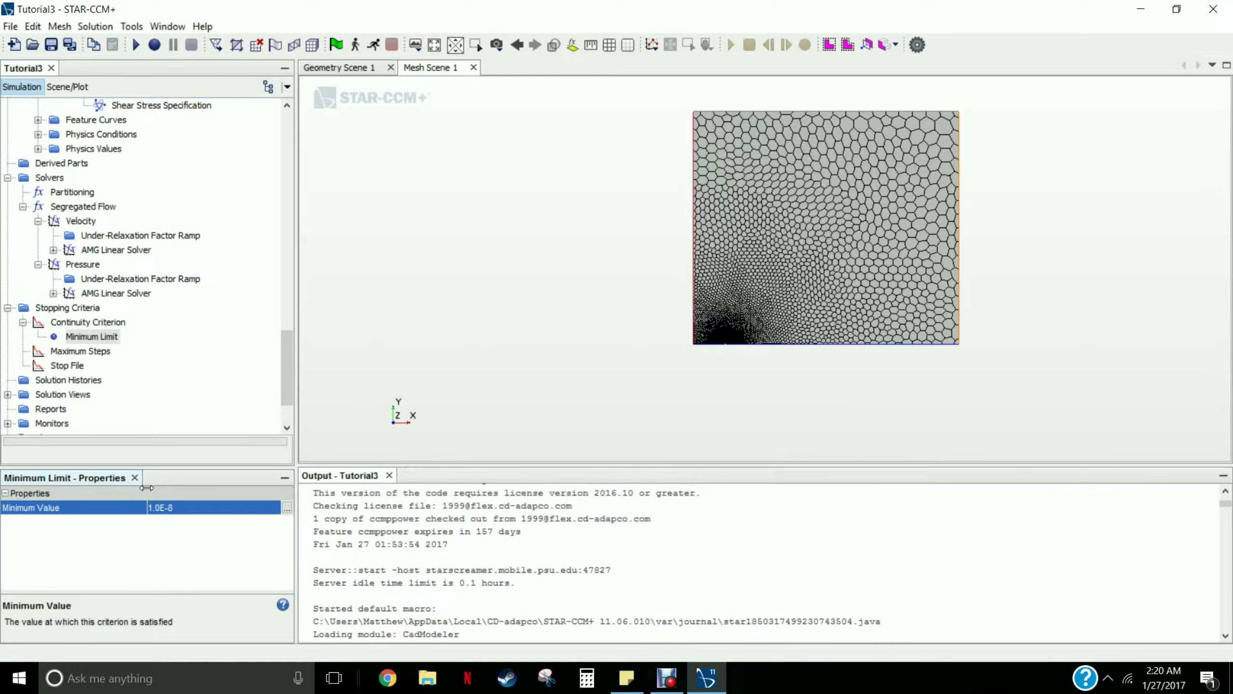
{"action": "left_click", "coordinate": [188, 337]}
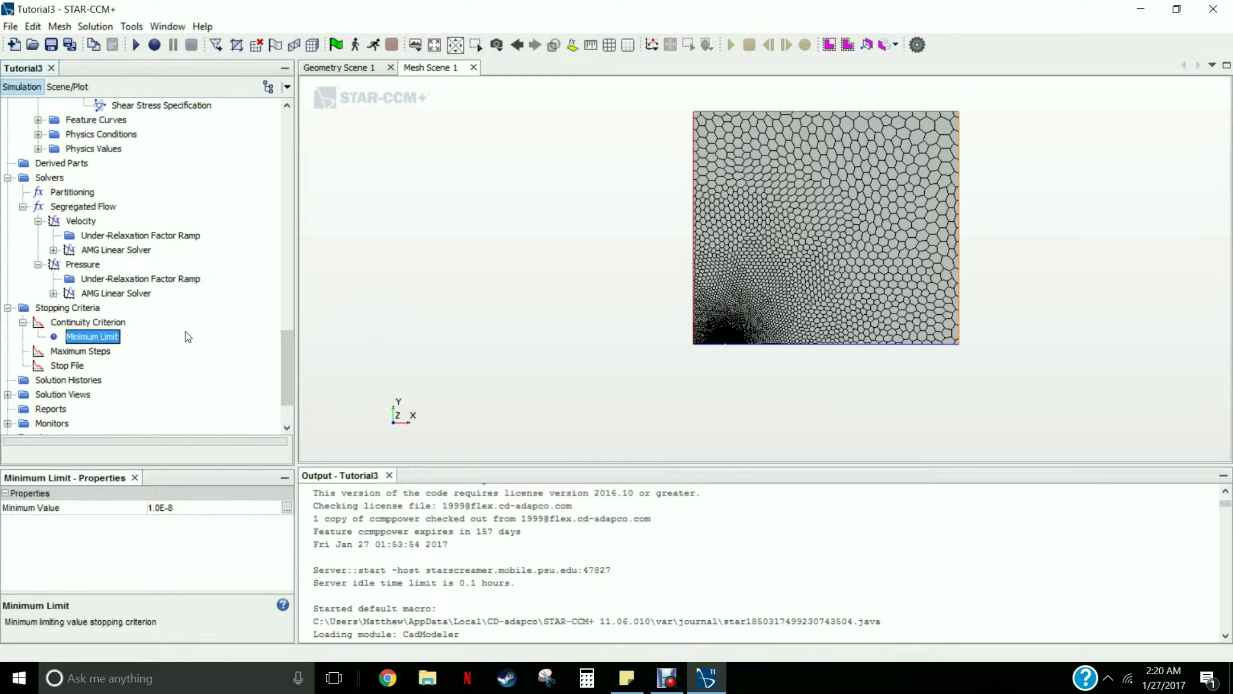
Create a new stopping criterion from the X-momentum monitor
{"action": "right_click", "coordinate": [87, 306]}
{"action": "mouse_move", "coordinate": [133, 319]}
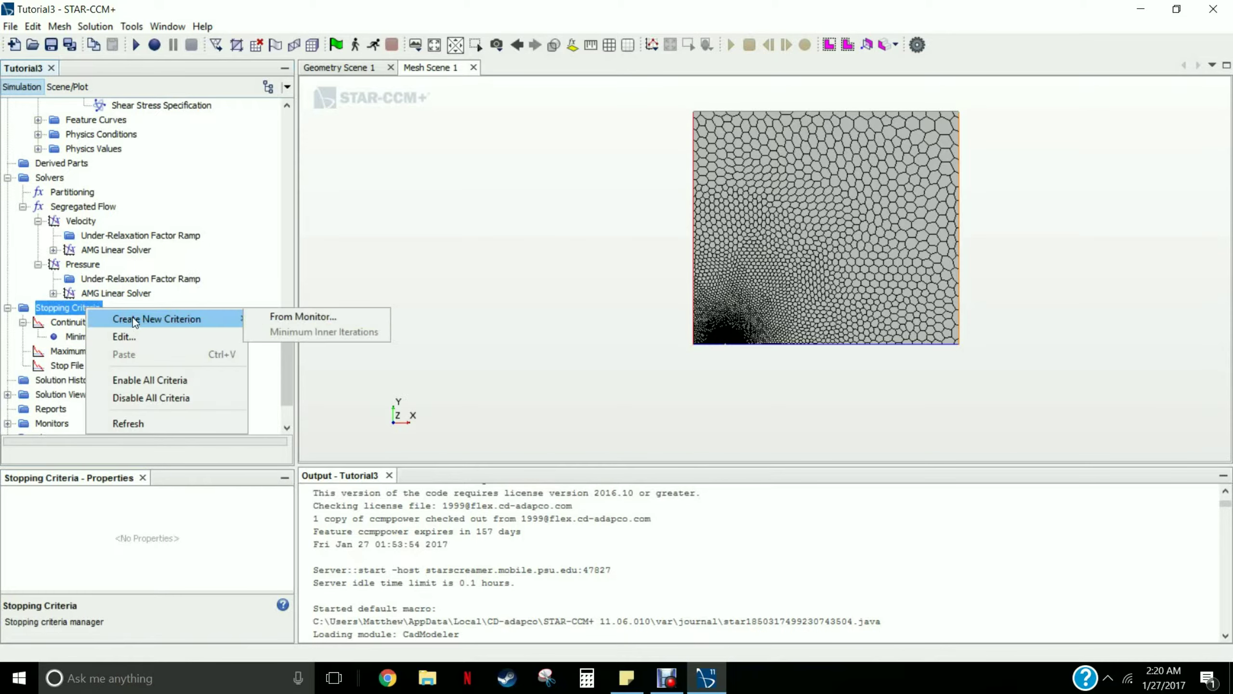
{"action": "left_click", "coordinate": [257, 315]}
{"action": "left_click", "coordinate": [474, 269]}
{"action": "left_click", "coordinate": [710, 504]}
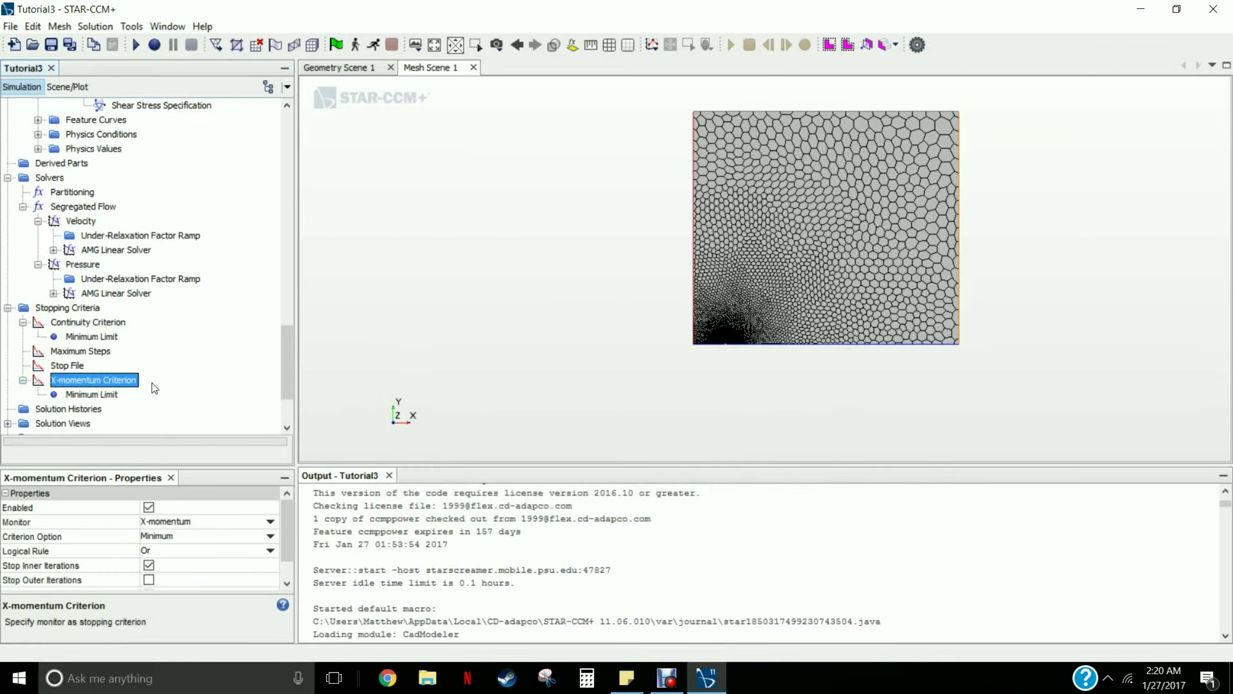
Set the minimum limit value of the X-momentum Criterion to 1.0E-8
{"action": "left_click", "coordinate": [104, 395]}
{"action": "left_click", "coordinate": [196, 507]}
{"action": "key", "text": "BackSpace"}
{"action": "type", "text": "8"}
{"action": "left_click", "coordinate": [92, 394]}
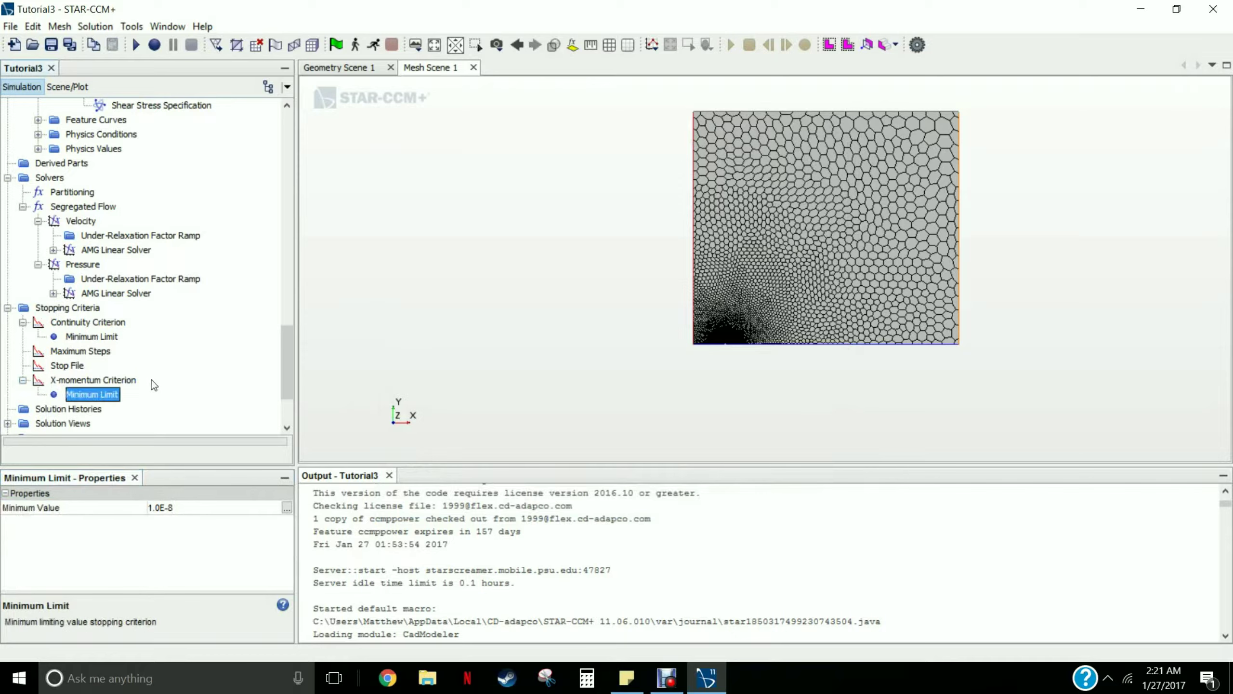
Create a new stopping criterion from the Y-momentum monitor
{"action": "right_click", "coordinate": [73, 308]}
{"action": "mouse_move", "coordinate": [110, 316]}
{"action": "left_click", "coordinate": [253, 318]}
{"action": "left_click", "coordinate": [477, 279]}
{"action": "left_click", "coordinate": [712, 503]}
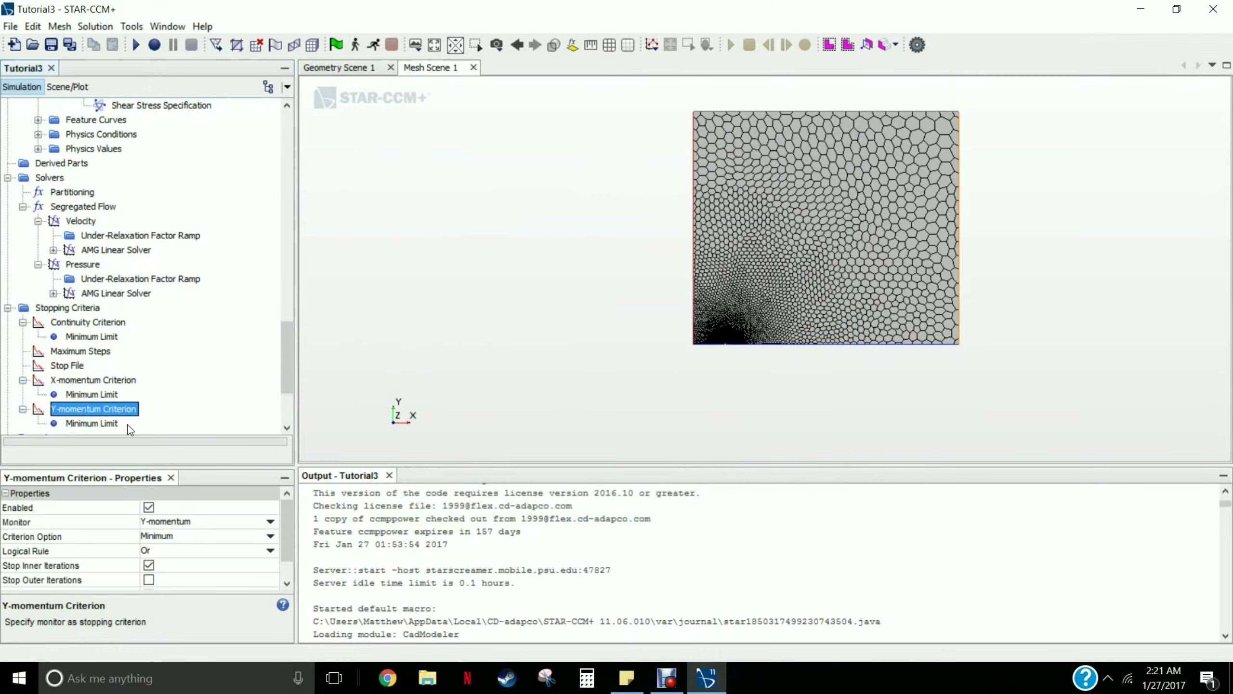
Set the minimum limit value of the Y-momentum Criterion to 1.0E-8
{"action": "left_click", "coordinate": [92, 423]}
{"action": "left_click", "coordinate": [201, 510]}
{"action": "key", "text": "BackSpace"}
{"action": "type", "text": "8"}
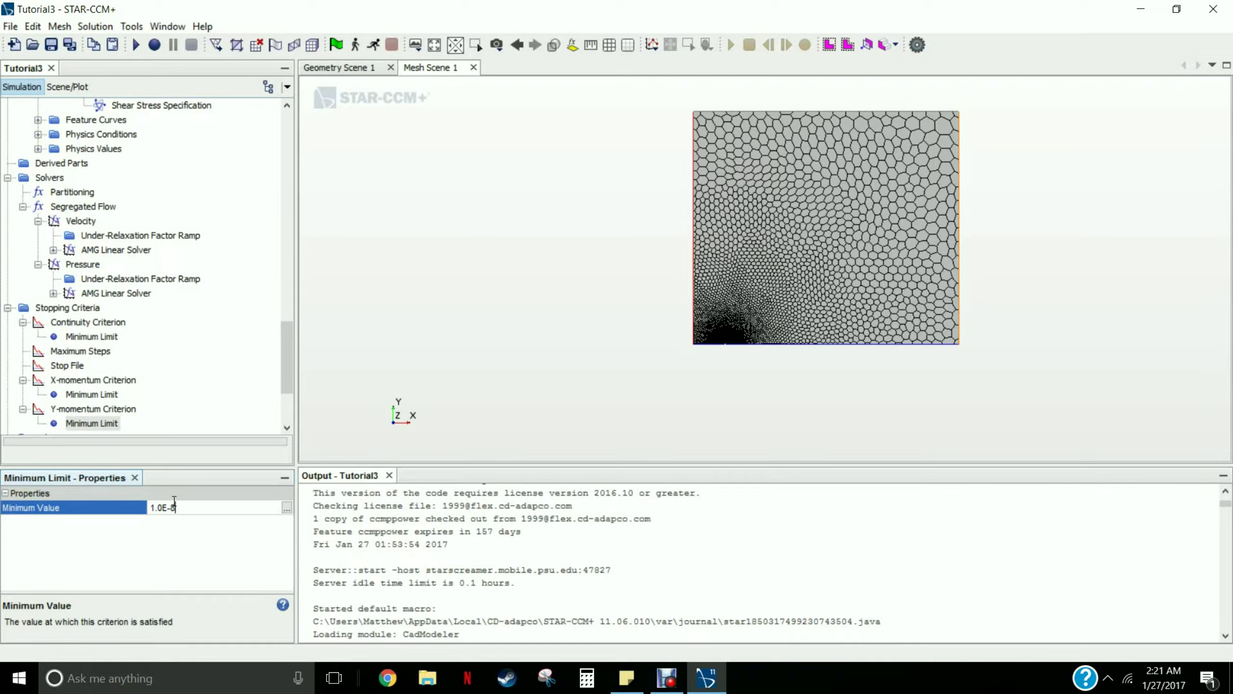
{"action": "left_click", "coordinate": [263, 338]}
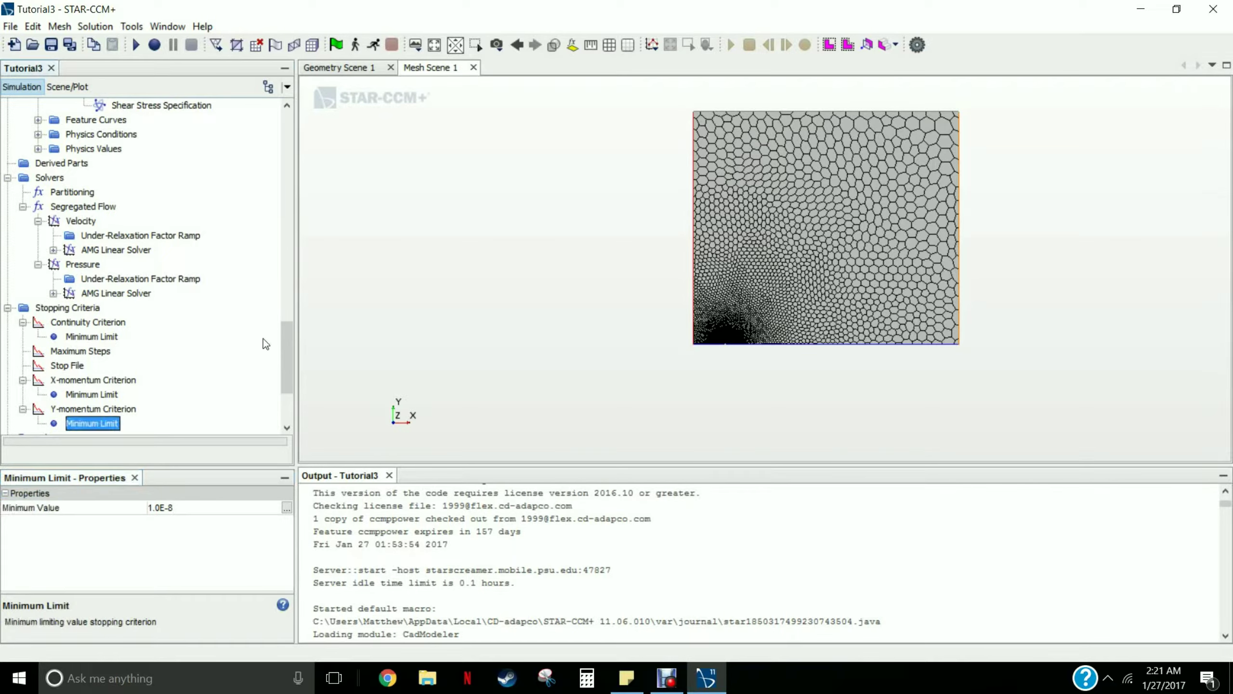
Change the logical rule of the Continuity, X-momentum and Y-momentum stopping criteria to And
{"action": "left_click", "coordinate": [87, 323]}
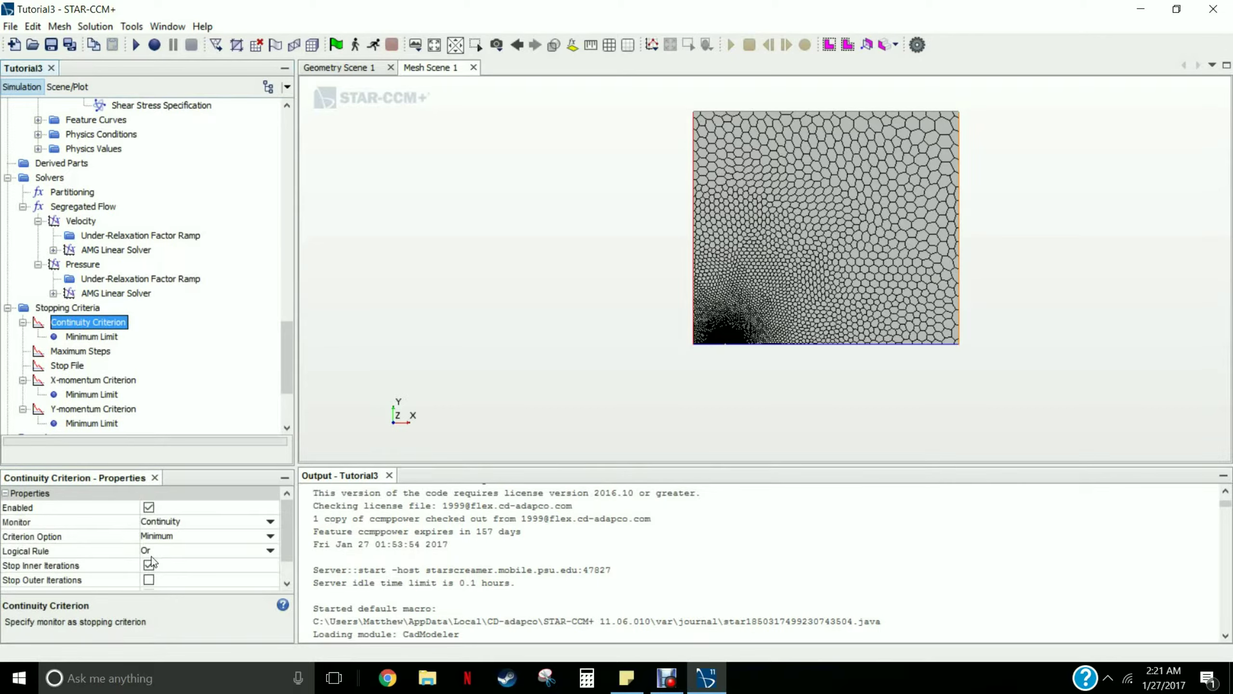
{"action": "left_click", "coordinate": [269, 550]}
{"action": "left_click", "coordinate": [217, 578]}
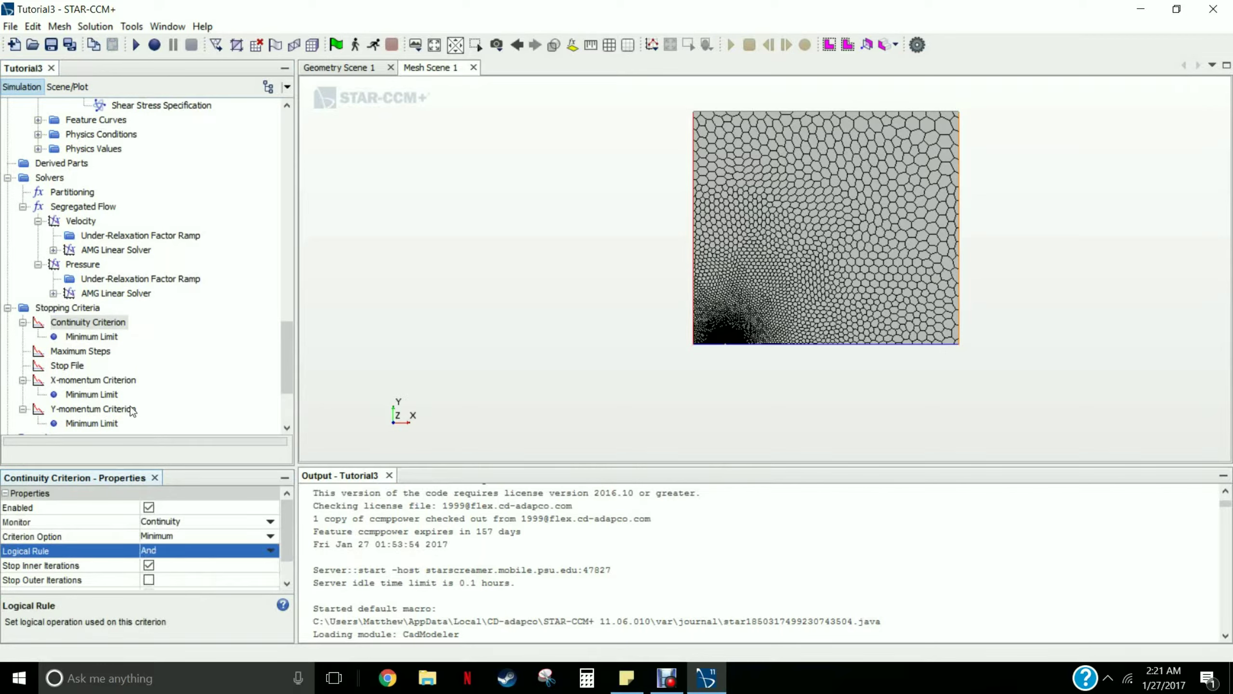
{"action": "left_click", "coordinate": [104, 381]}
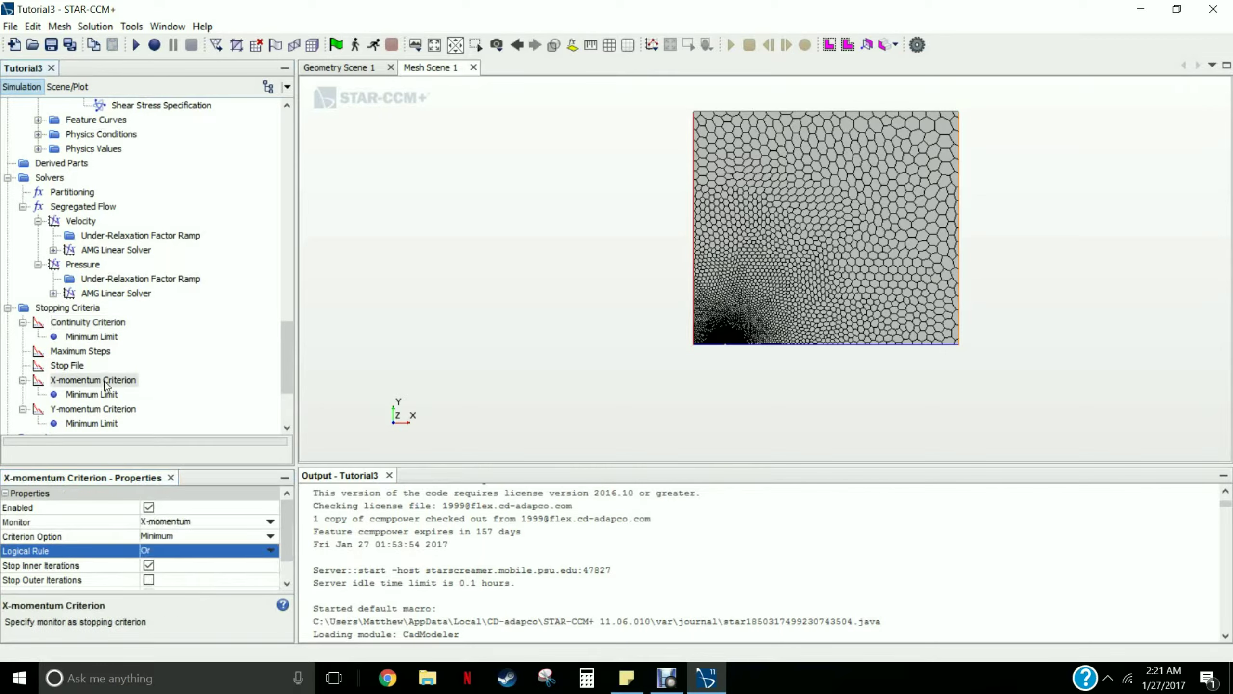
{"action": "left_click", "coordinate": [259, 552]}
{"action": "left_click", "coordinate": [206, 578]}
{"action": "left_click", "coordinate": [116, 409]}
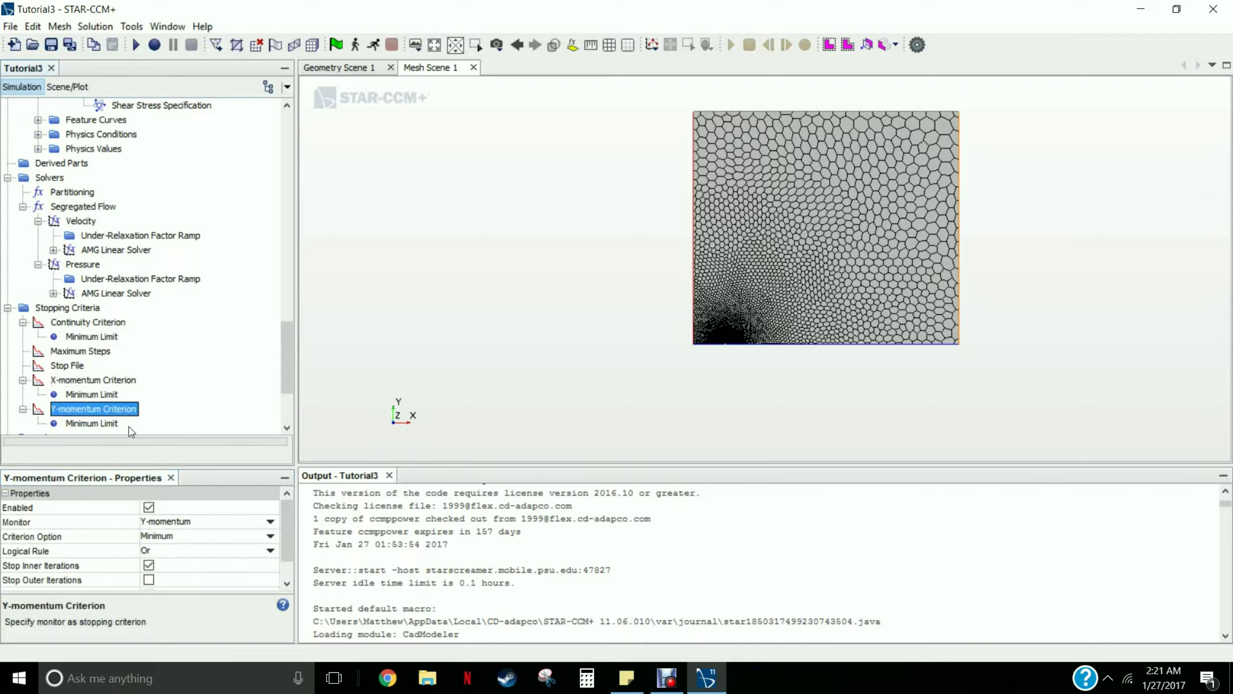
{"action": "left_click", "coordinate": [262, 551]}
{"action": "left_click", "coordinate": [226, 577]}
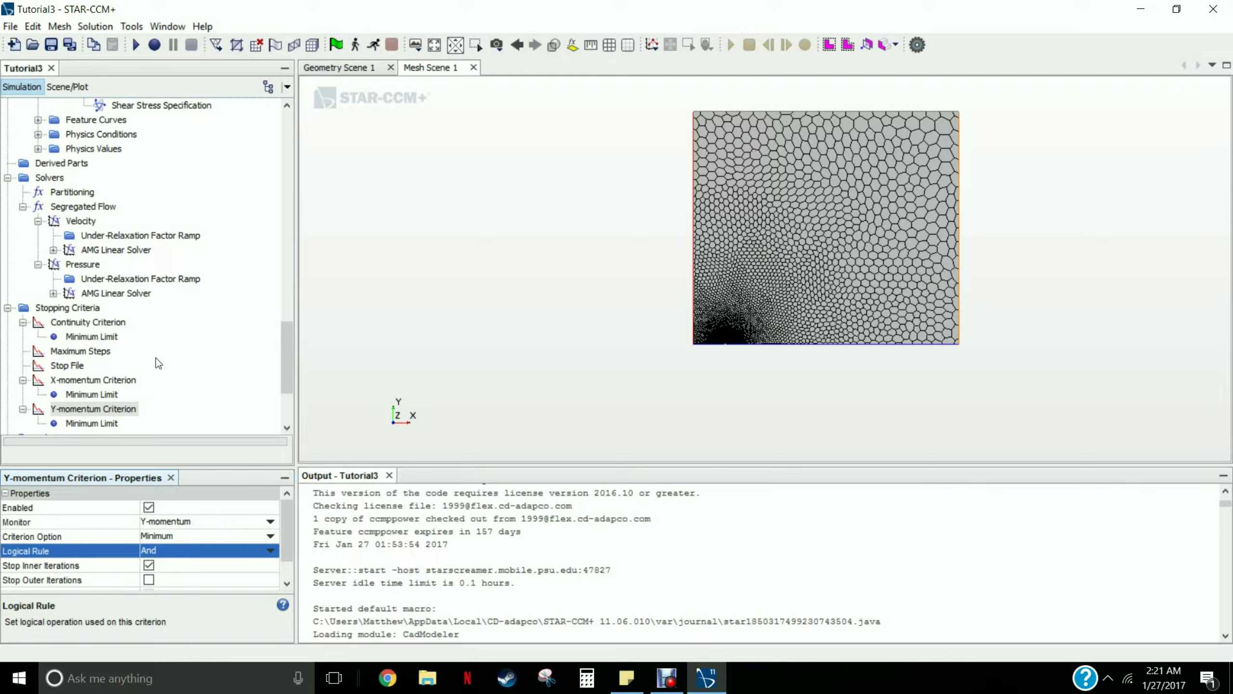
Save the simulation under its existing file name and initialize the solution
{"action": "scroll", "coordinate": [174, 340], "scroll_direction": "down", "scroll_amount": 1}
{"action": "scroll", "coordinate": [173, 337], "scroll_direction": "down", "scroll_amount": 1}
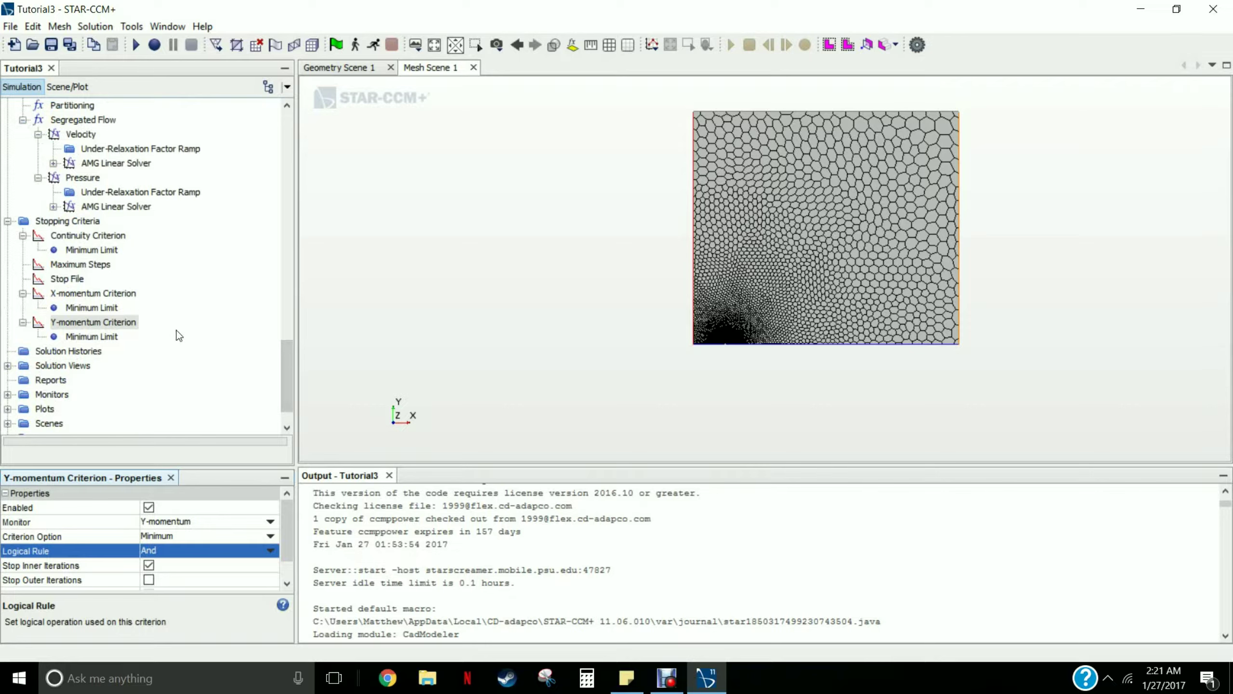
{"action": "left_click", "coordinate": [10, 27]}
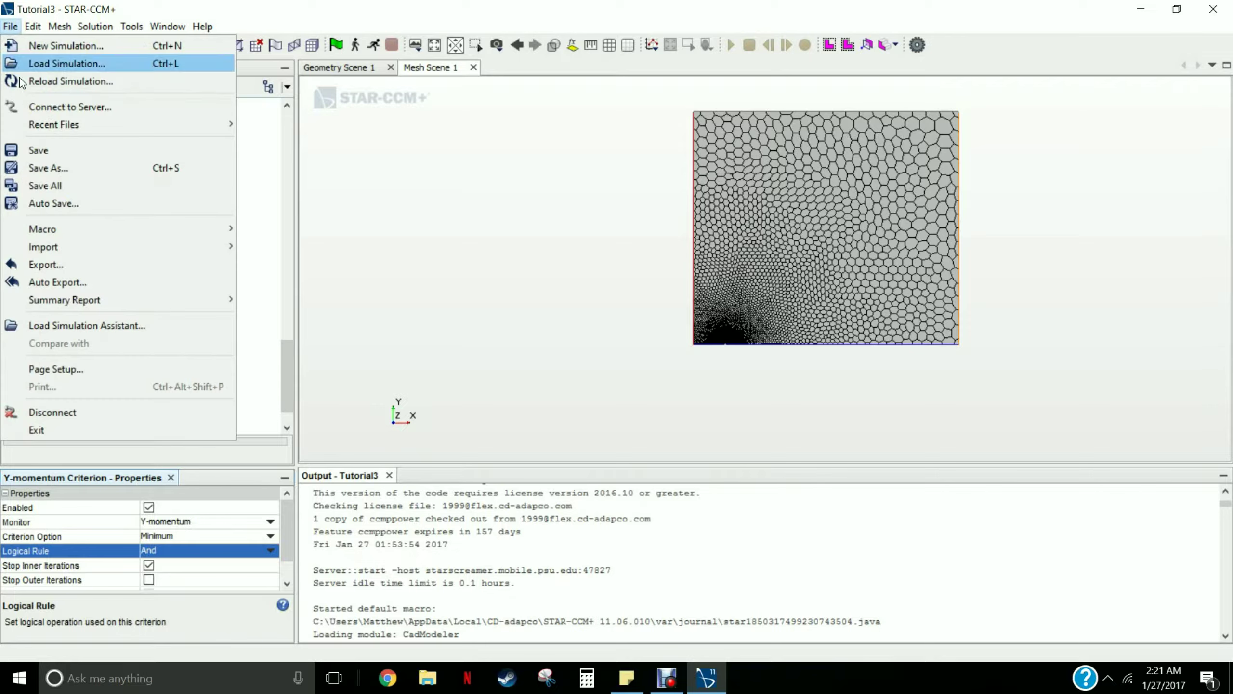
{"action": "left_click", "coordinate": [33, 150]}
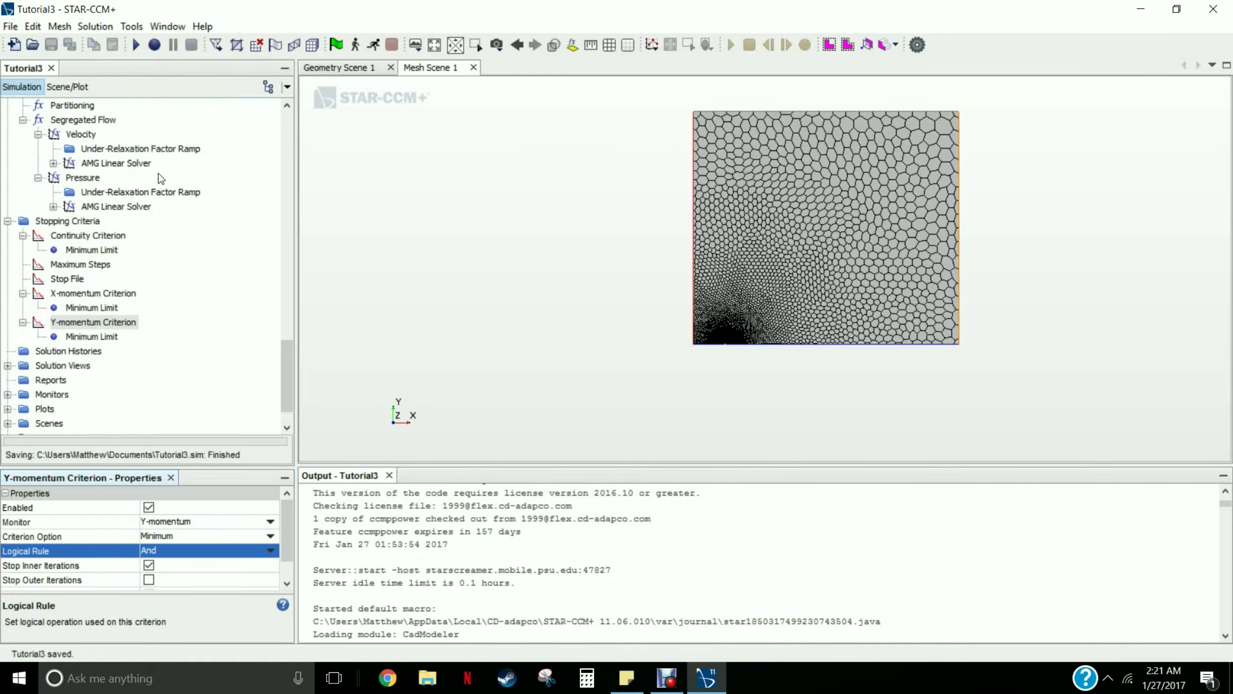
{"action": "left_click", "coordinate": [332, 48]}
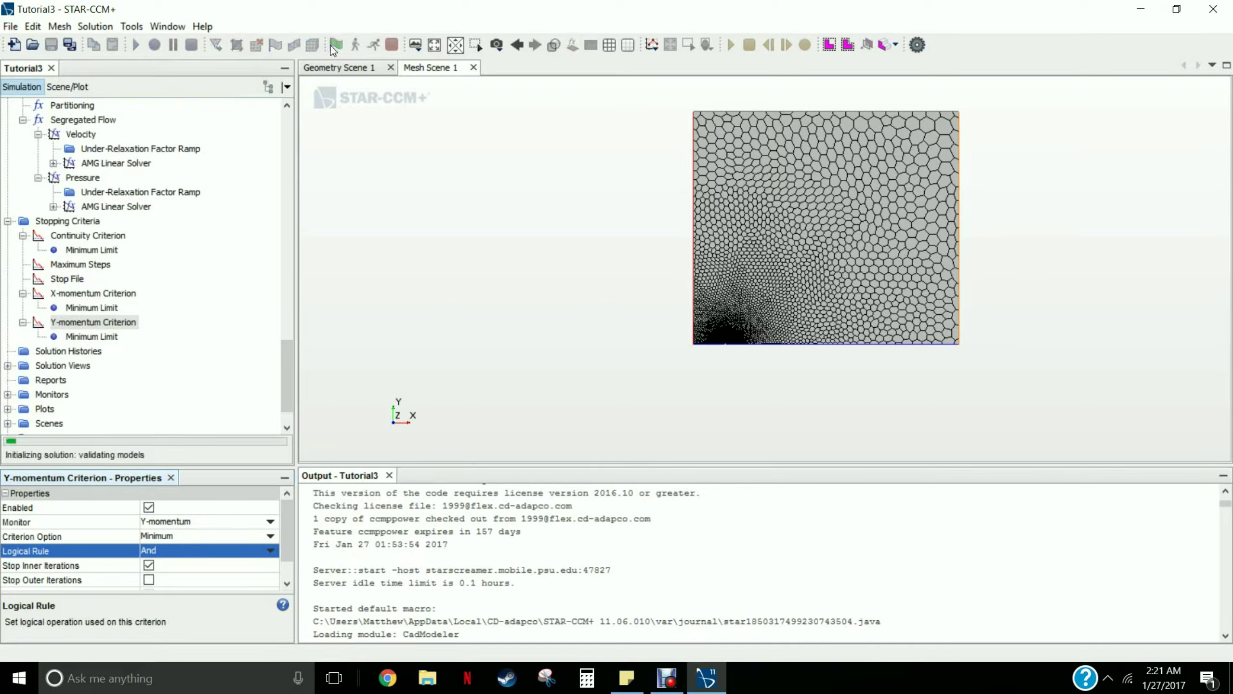
Run the solver until the stopping criteria are satisfied and create a new scalar scene
{"action": "left_click", "coordinate": [377, 42]}
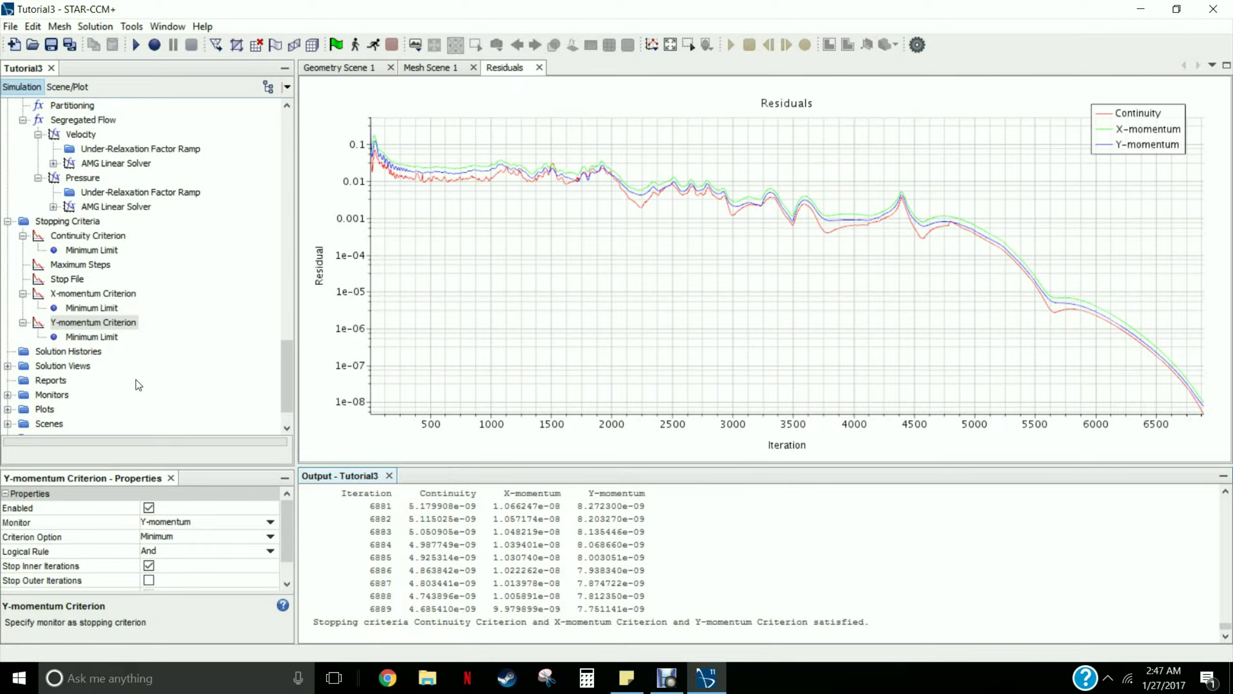
{"action": "left_click_drag", "start_coordinate": [286, 358], "coordinate": [287, 385]}
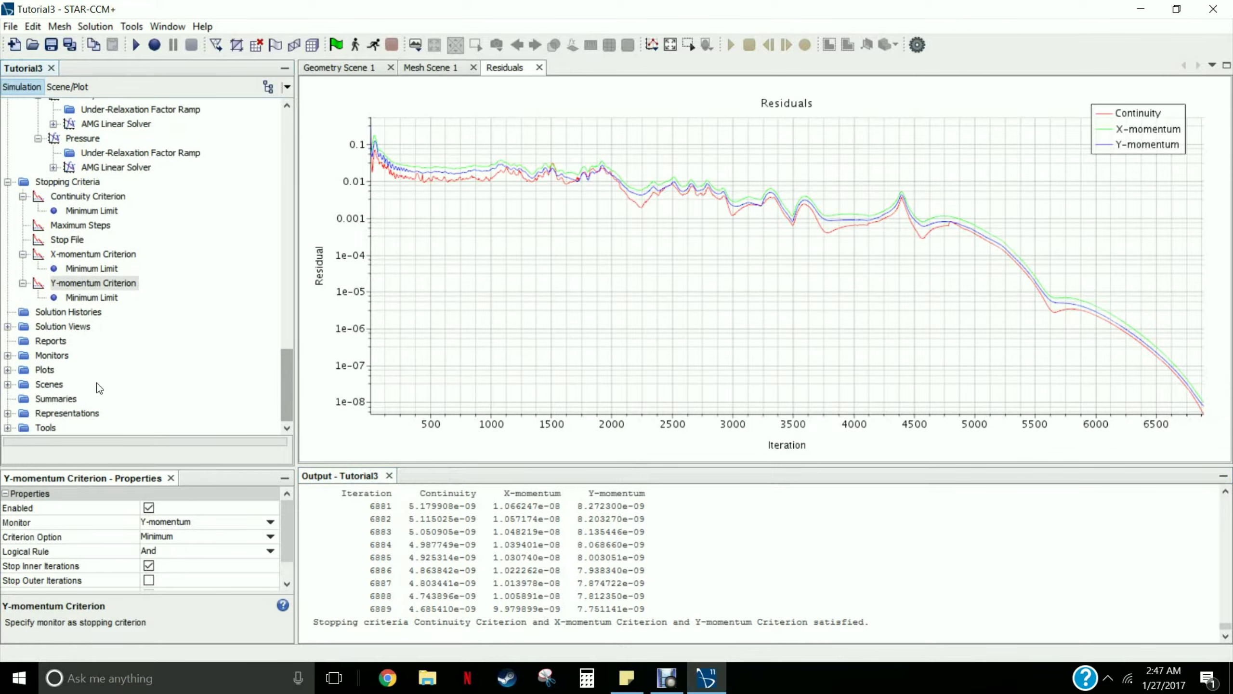
{"action": "left_click", "coordinate": [45, 385]}
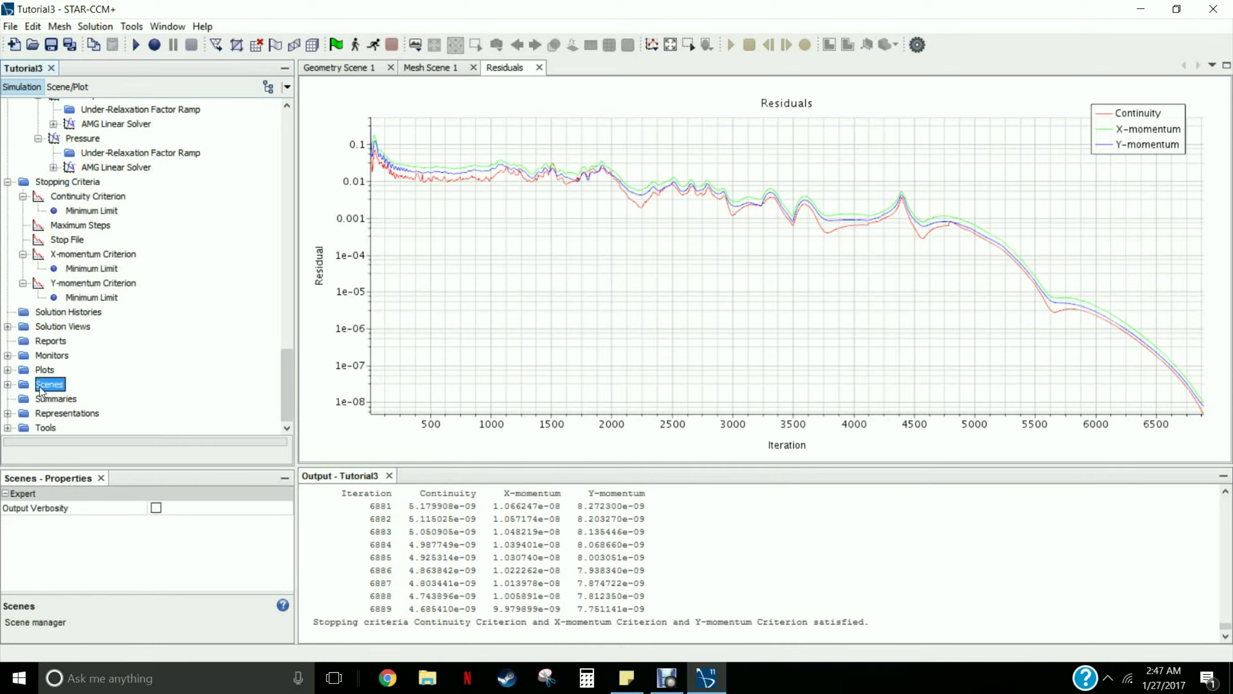
{"action": "right_click", "coordinate": [43, 388]}
{"action": "mouse_move", "coordinate": [83, 399]}
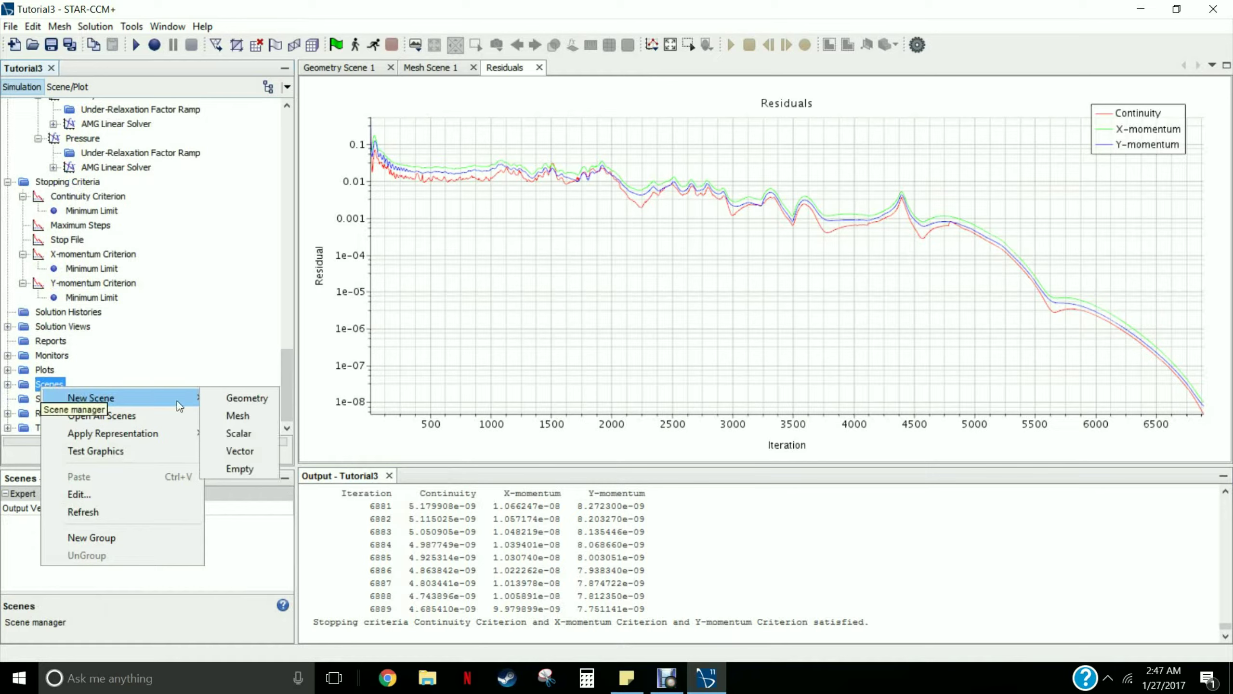
{"action": "left_click", "coordinate": [239, 434]}
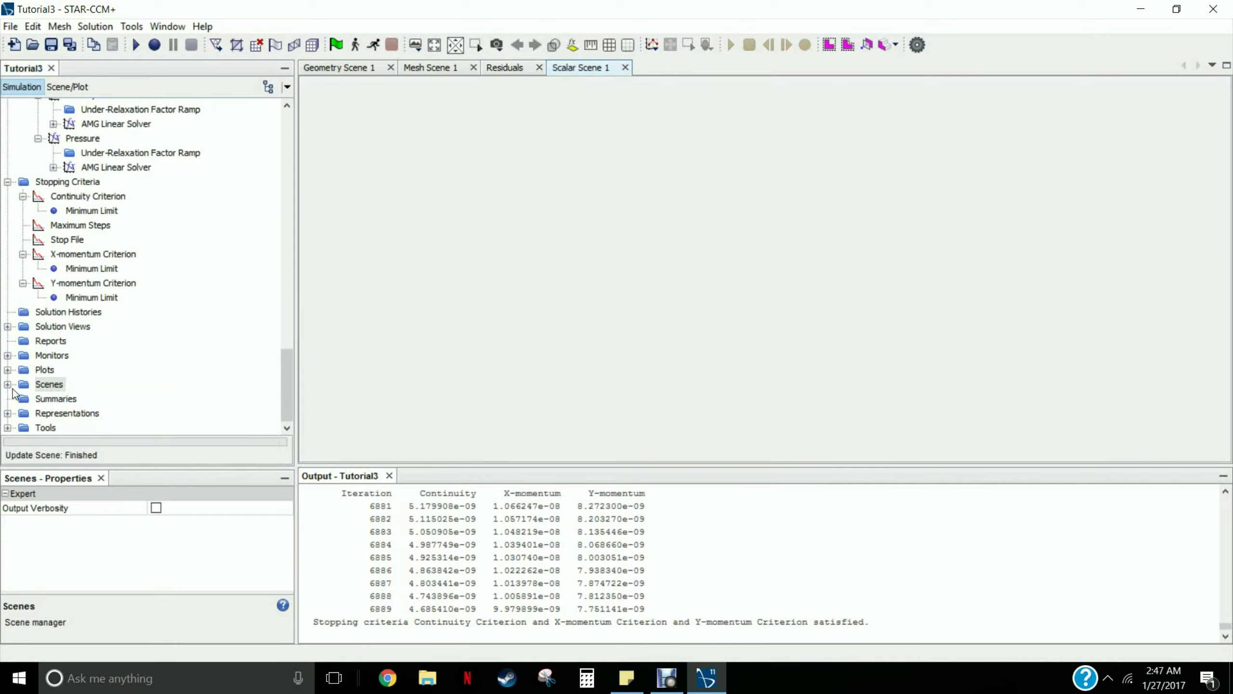
Set the scalar field function of the new scalar scene's Scalar 1 displayer to Absolute Pressure
{"action": "left_click", "coordinate": [8, 385]}
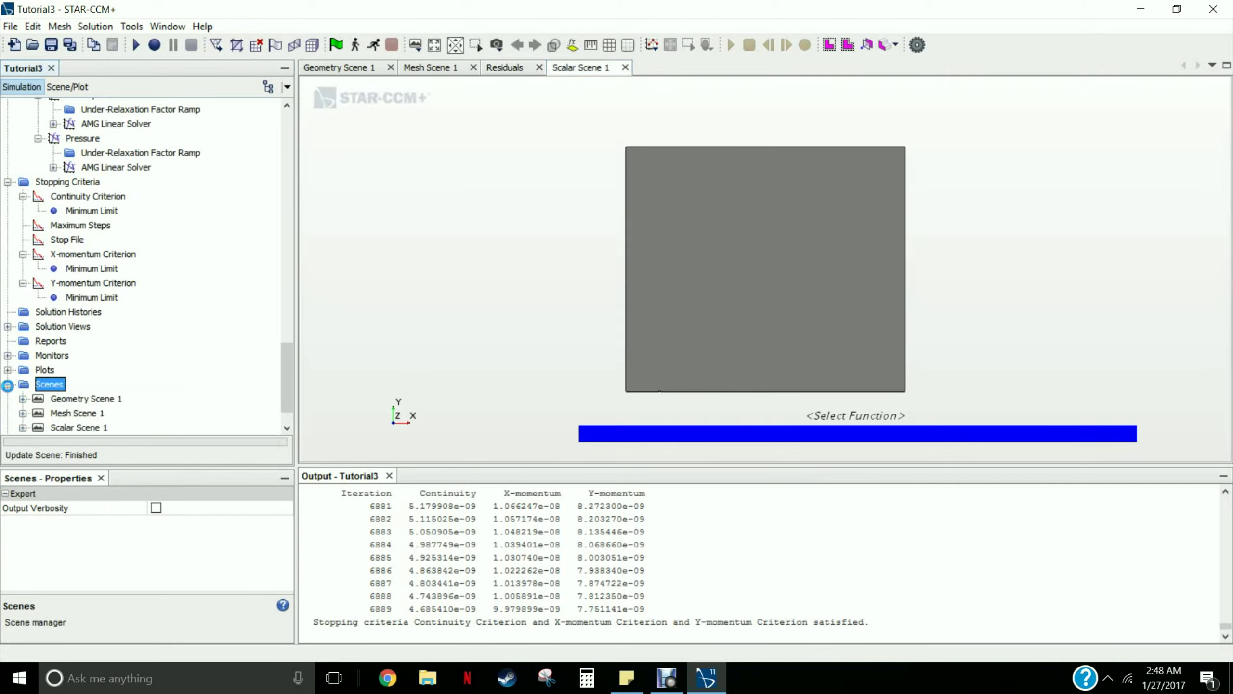
{"action": "scroll", "coordinate": [284, 394], "scroll_direction": "down", "scroll_amount": 1}
{"action": "scroll", "coordinate": [285, 398], "scroll_direction": "down", "scroll_amount": 1}
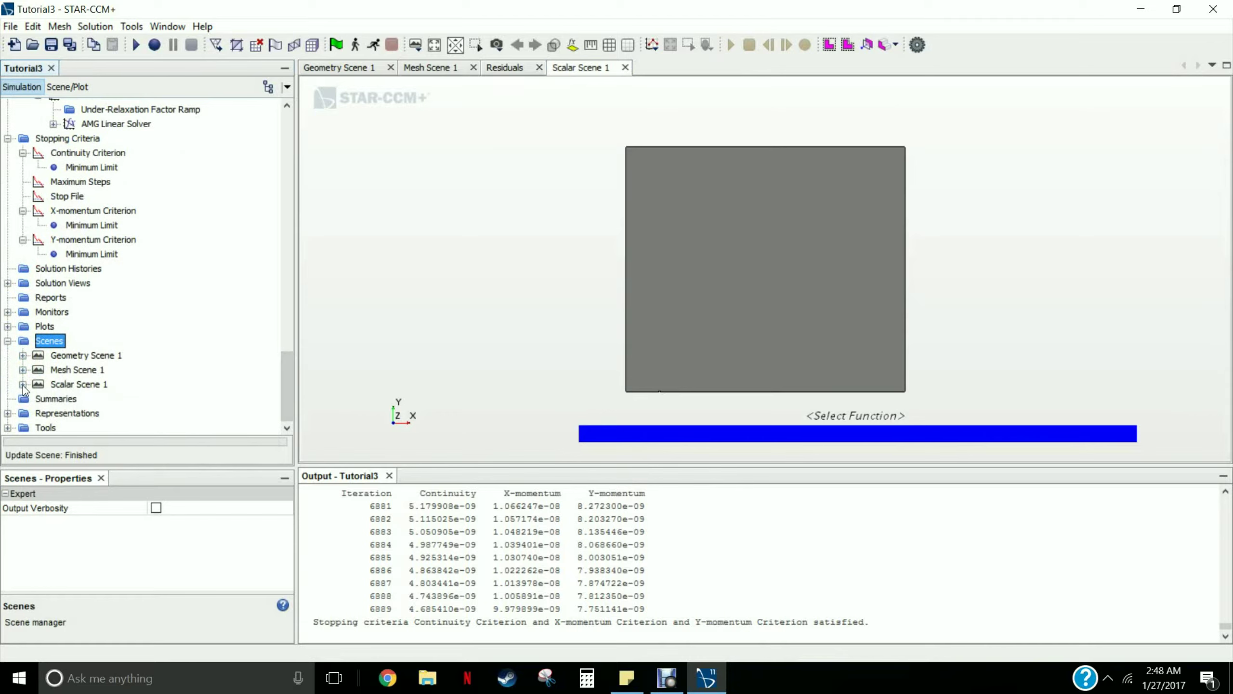
{"action": "left_click", "coordinate": [23, 384]}
{"action": "left_click", "coordinate": [38, 399]}
{"action": "scroll", "coordinate": [149, 405], "scroll_direction": "down", "scroll_amount": 3}
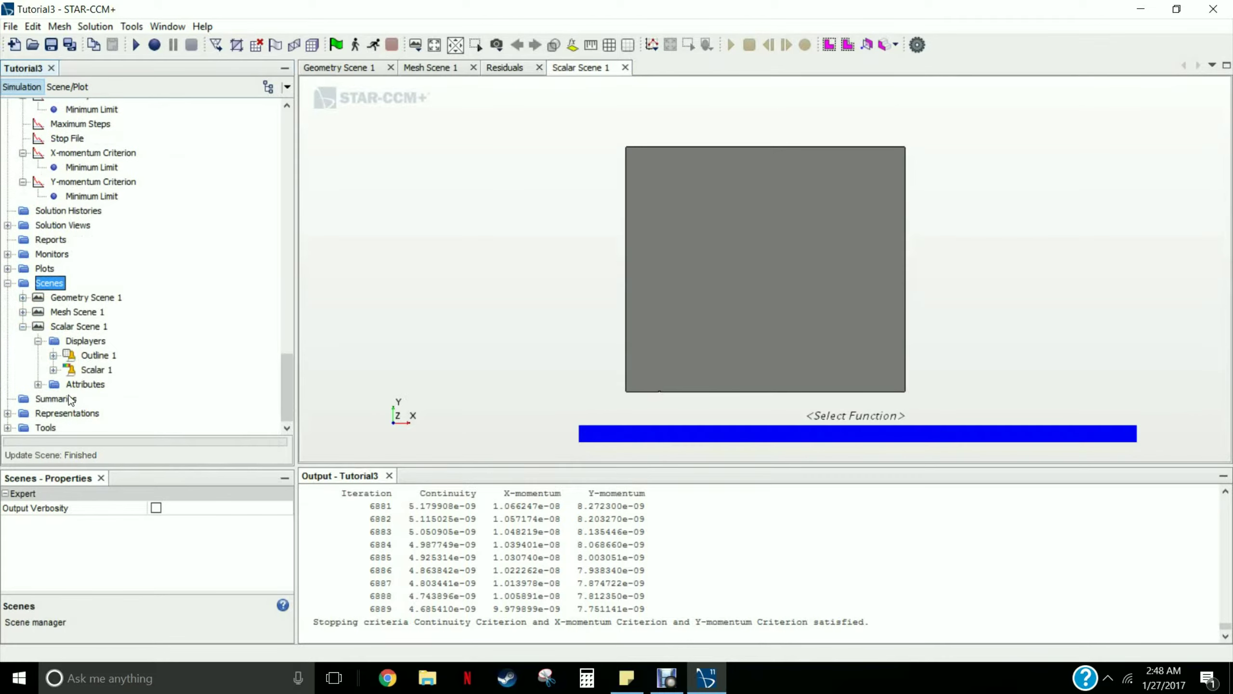
{"action": "left_click", "coordinate": [53, 355]}
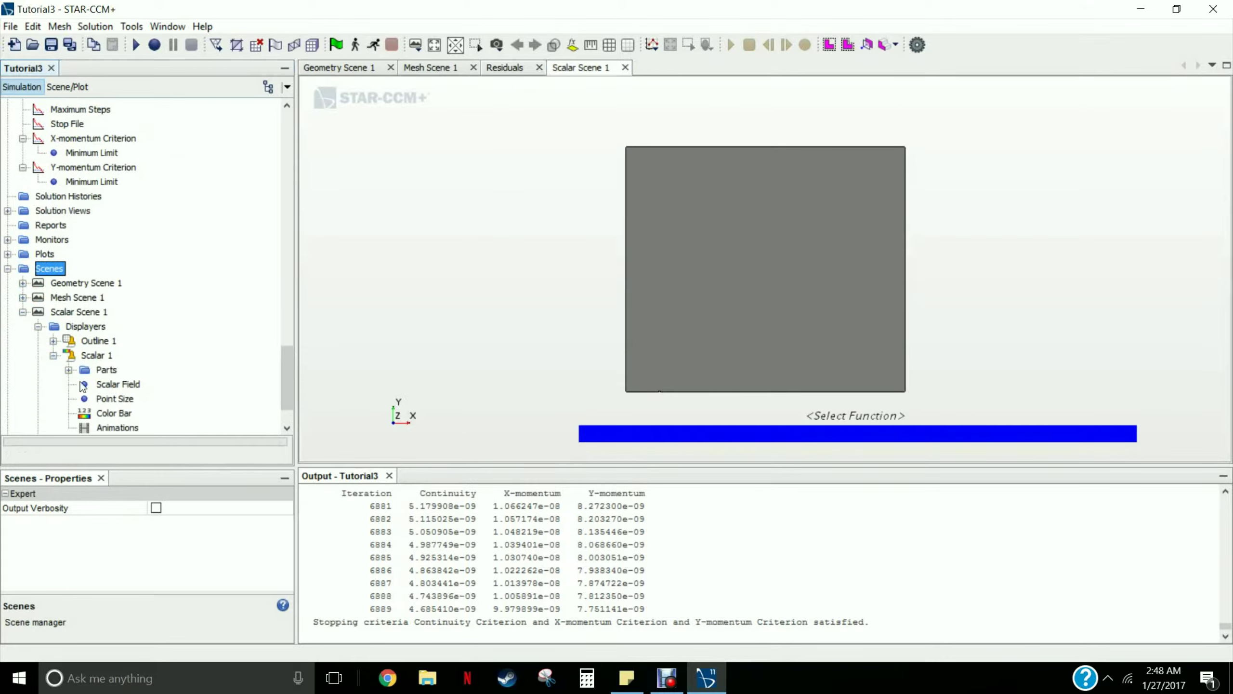
{"action": "left_click", "coordinate": [109, 386]}
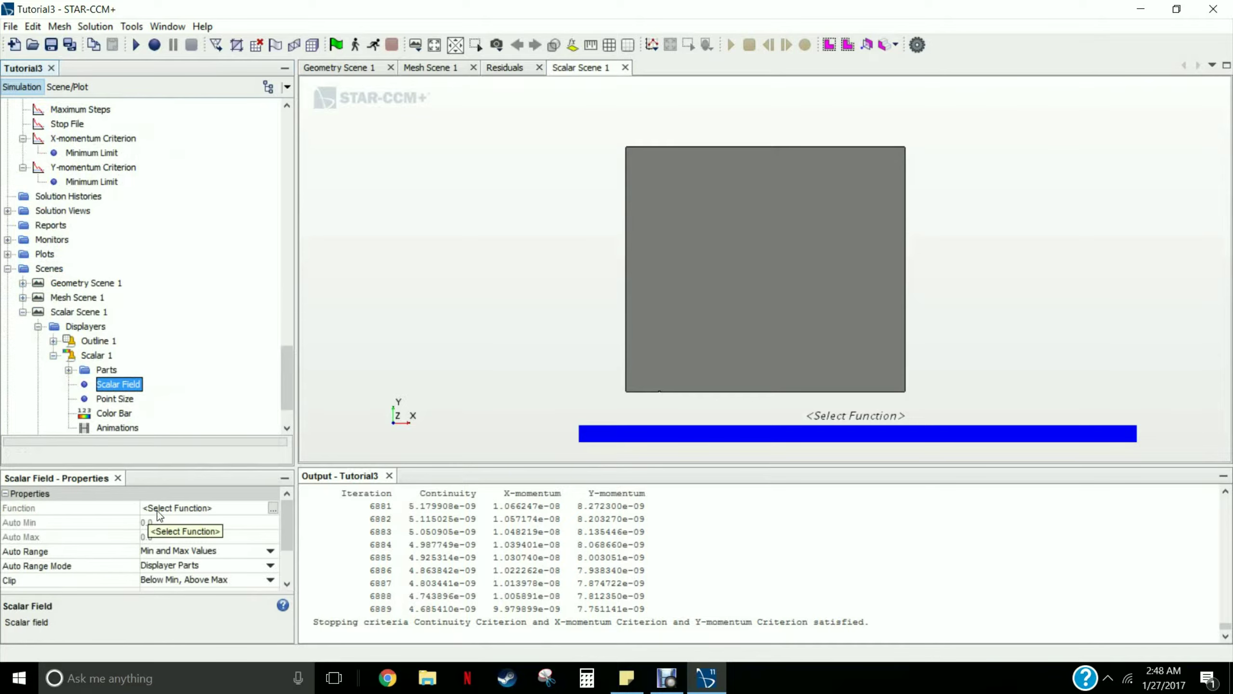
{"action": "left_click", "coordinate": [273, 508]}
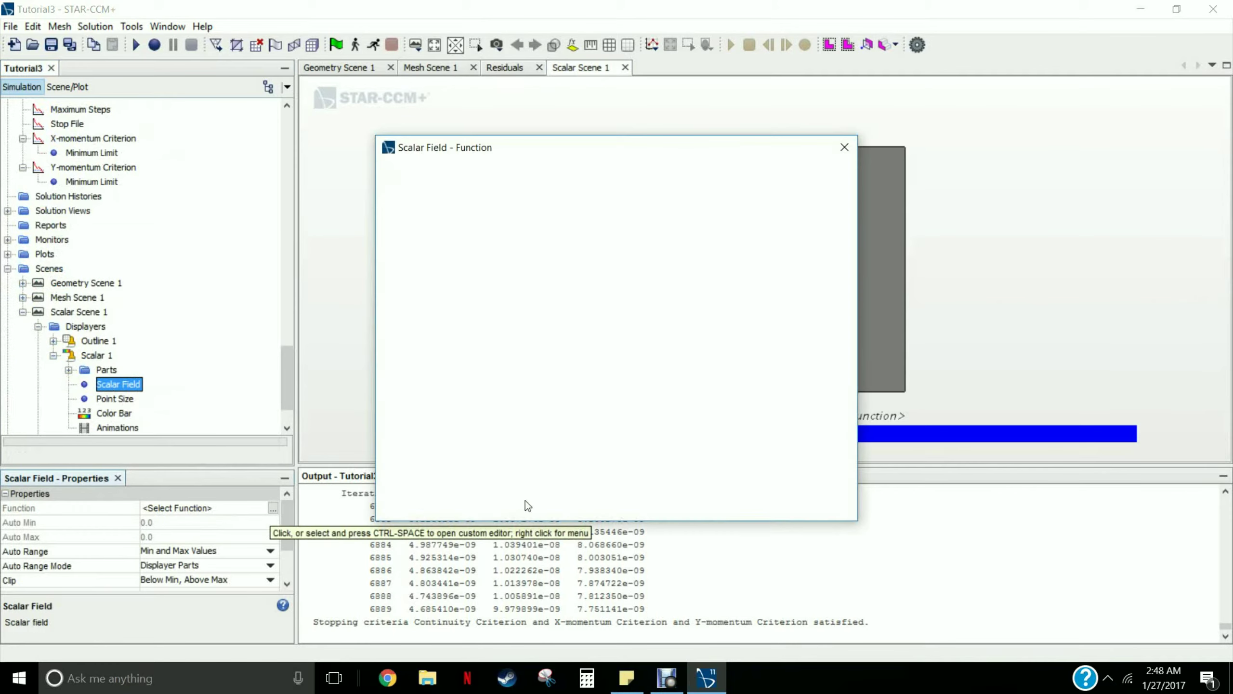
{"action": "left_click_drag", "start_coordinate": [842, 250], "coordinate": [855, 220]}
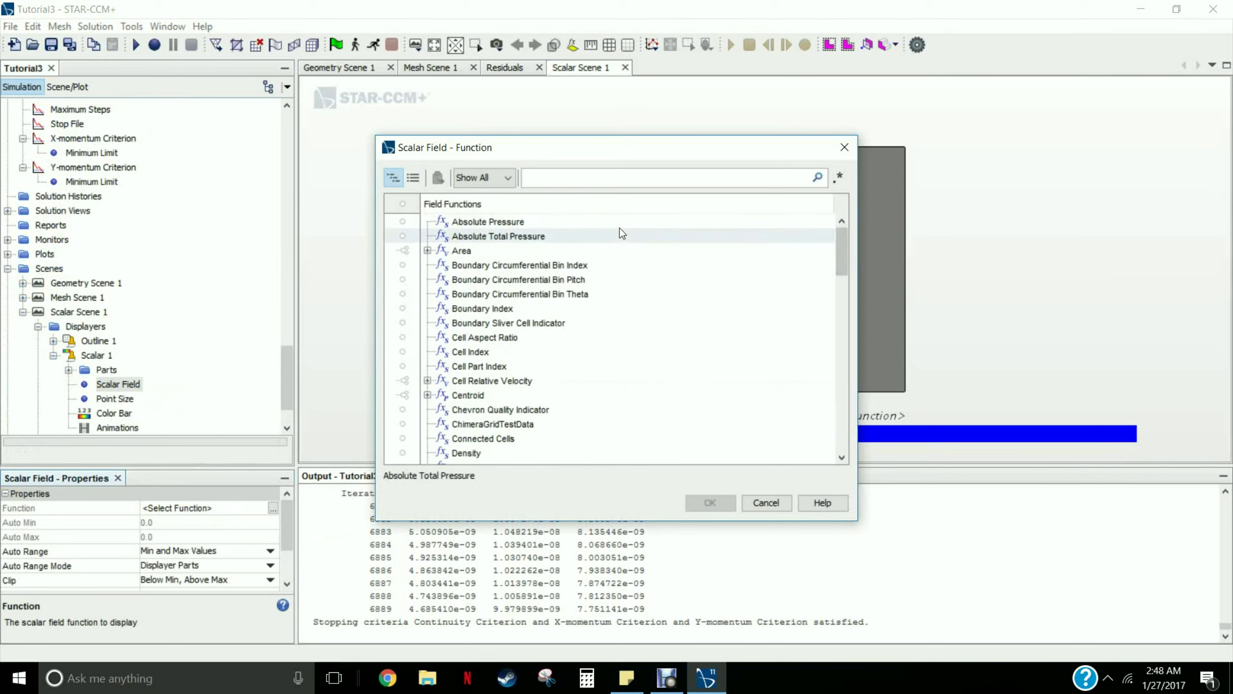
{"action": "left_click", "coordinate": [596, 221]}
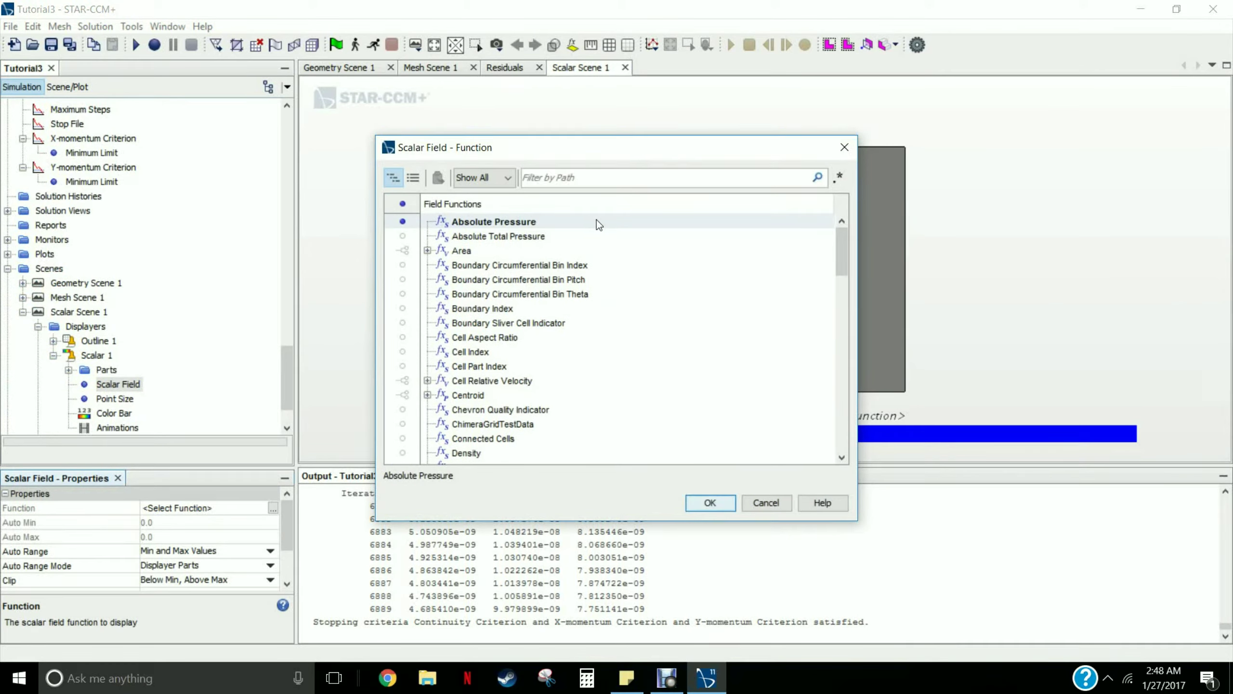
{"action": "left_click", "coordinate": [710, 503]}
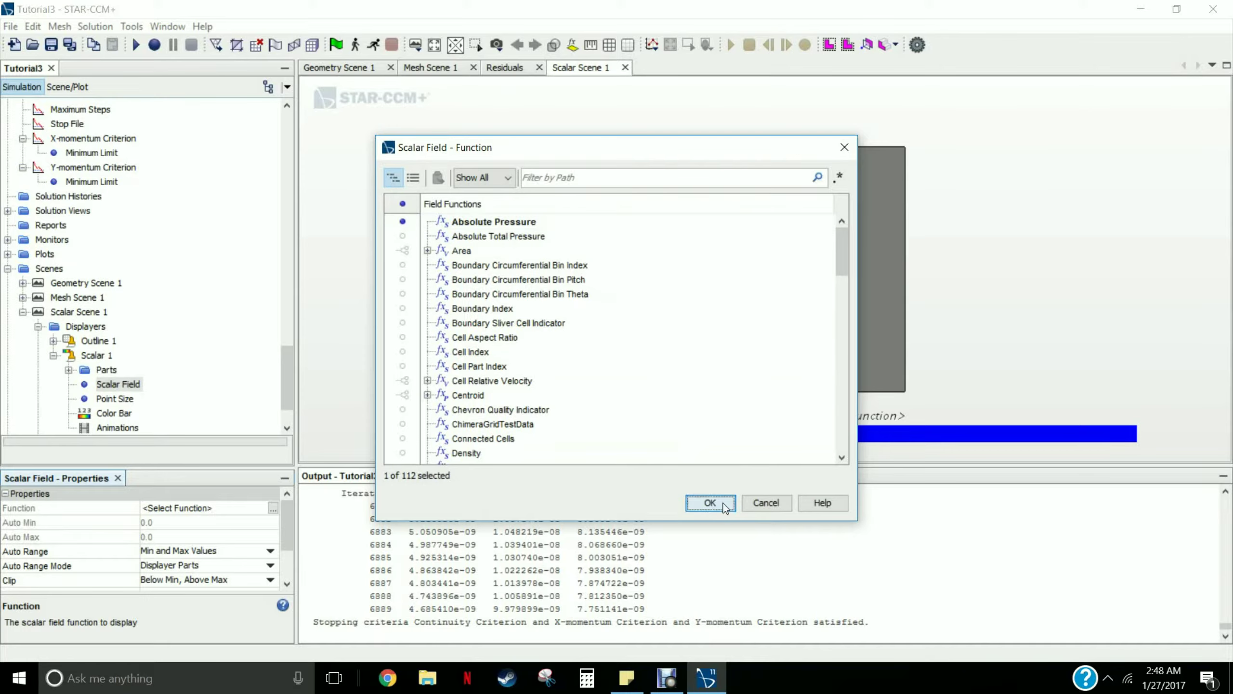
Change the contour style of the absolute pressure displayer to Smooth Filled and inspect the contours around the cylinder
{"action": "scroll", "coordinate": [669, 398], "scroll_direction": "up", "scroll_amount": 5}
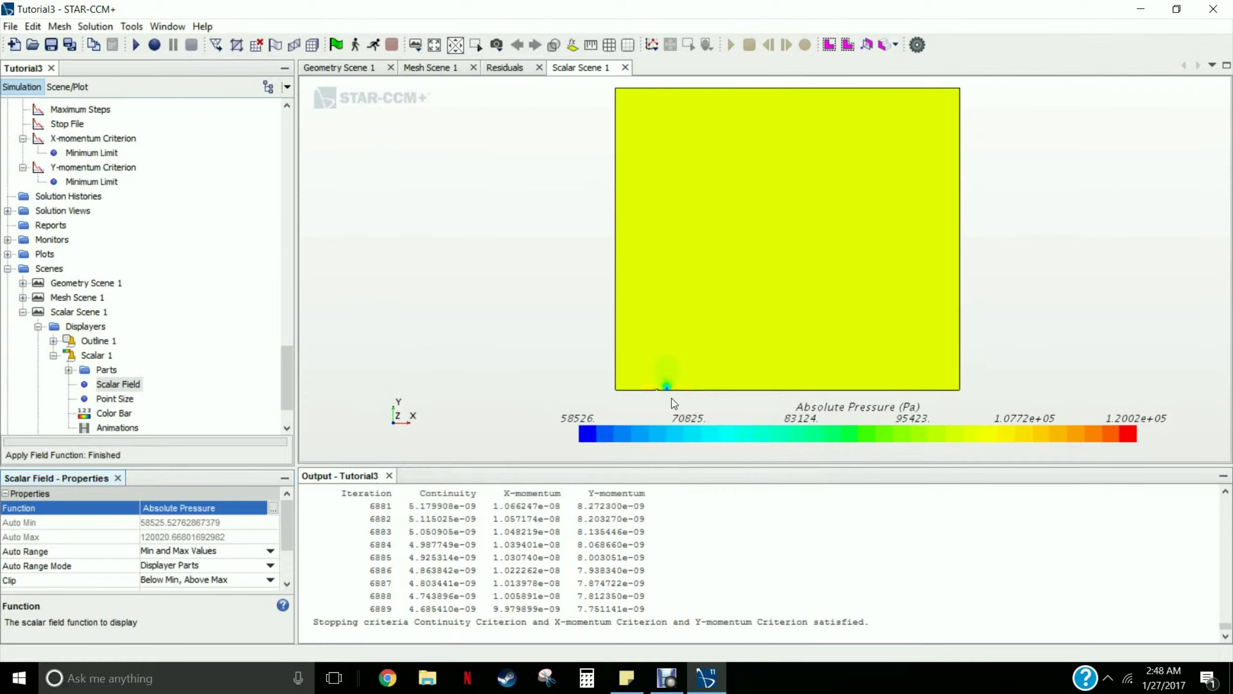
{"action": "scroll", "coordinate": [631, 398], "scroll_direction": "down", "scroll_amount": 5}
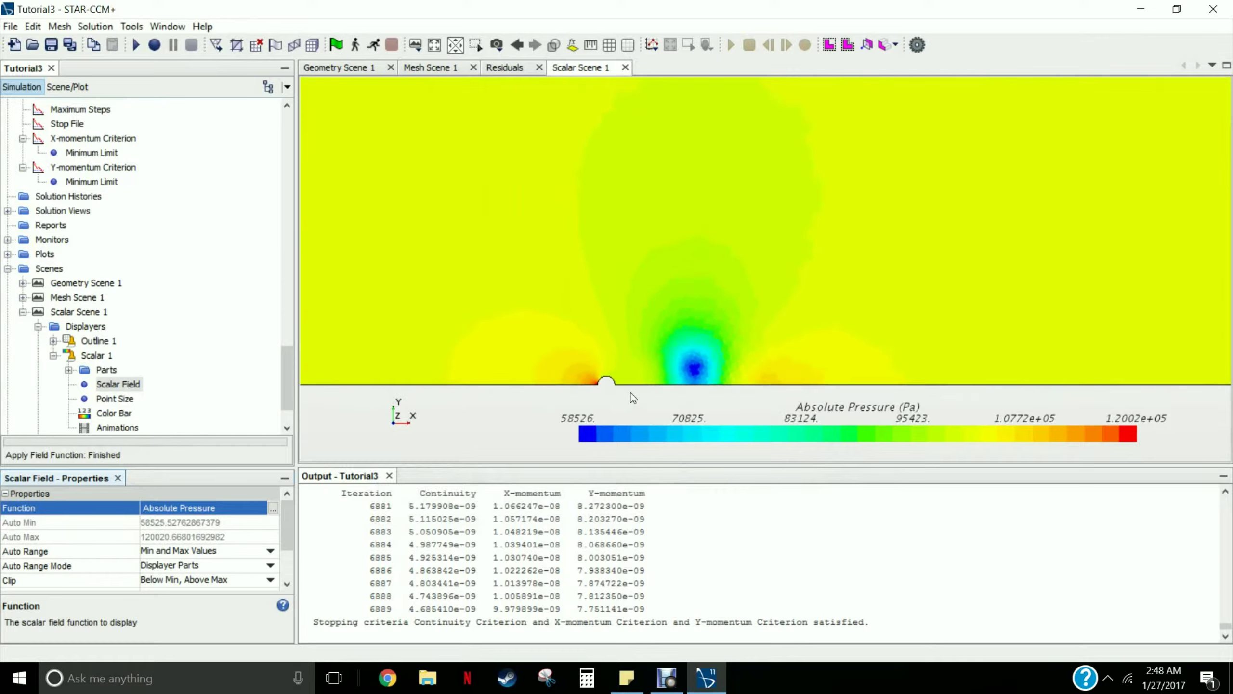
{"action": "scroll", "coordinate": [631, 396], "scroll_direction": "up", "scroll_amount": 5}
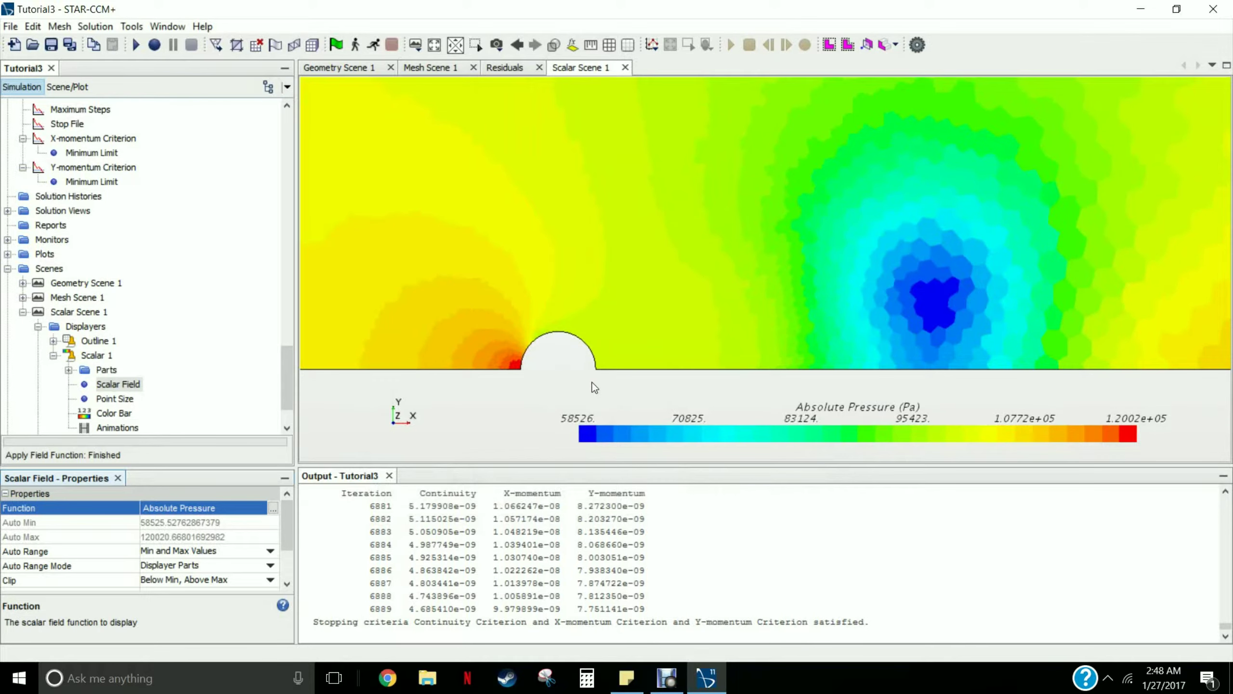
{"action": "scroll", "coordinate": [536, 365], "scroll_direction": "down", "scroll_amount": 1}
{"action": "scroll", "coordinate": [535, 360], "scroll_direction": "down", "scroll_amount": 1}
{"action": "scroll", "coordinate": [285, 402], "scroll_direction": "down", "scroll_amount": 2}
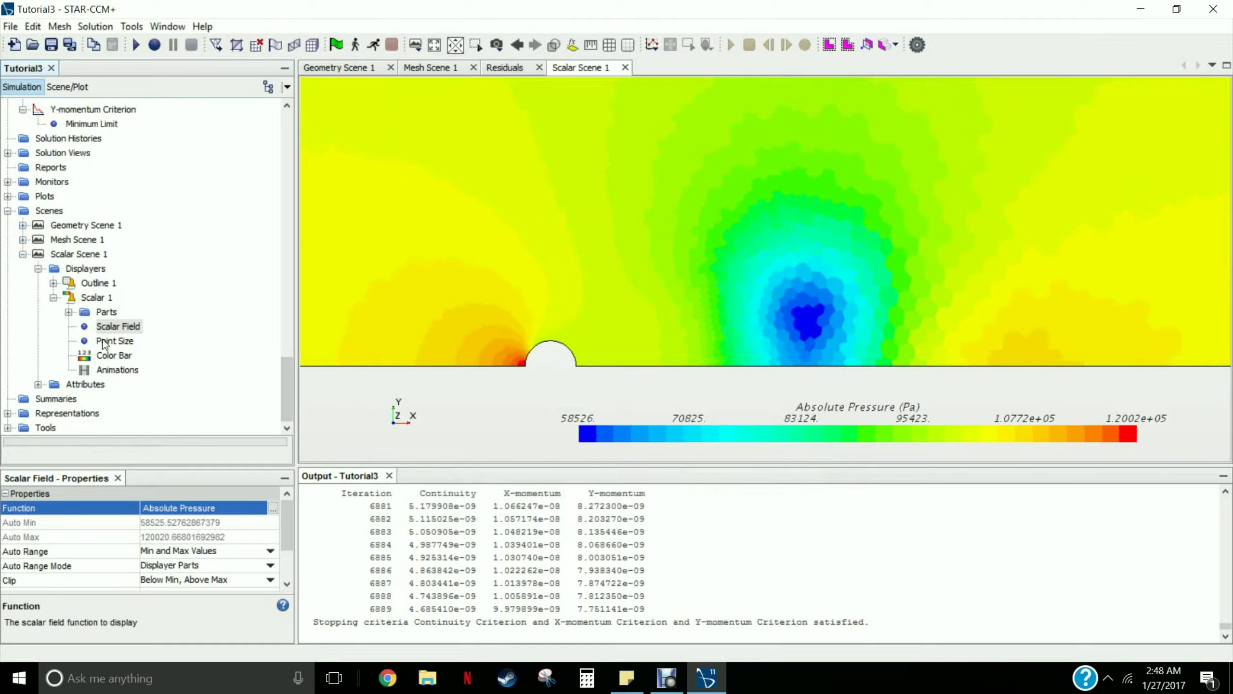
{"action": "left_click", "coordinate": [96, 298]}
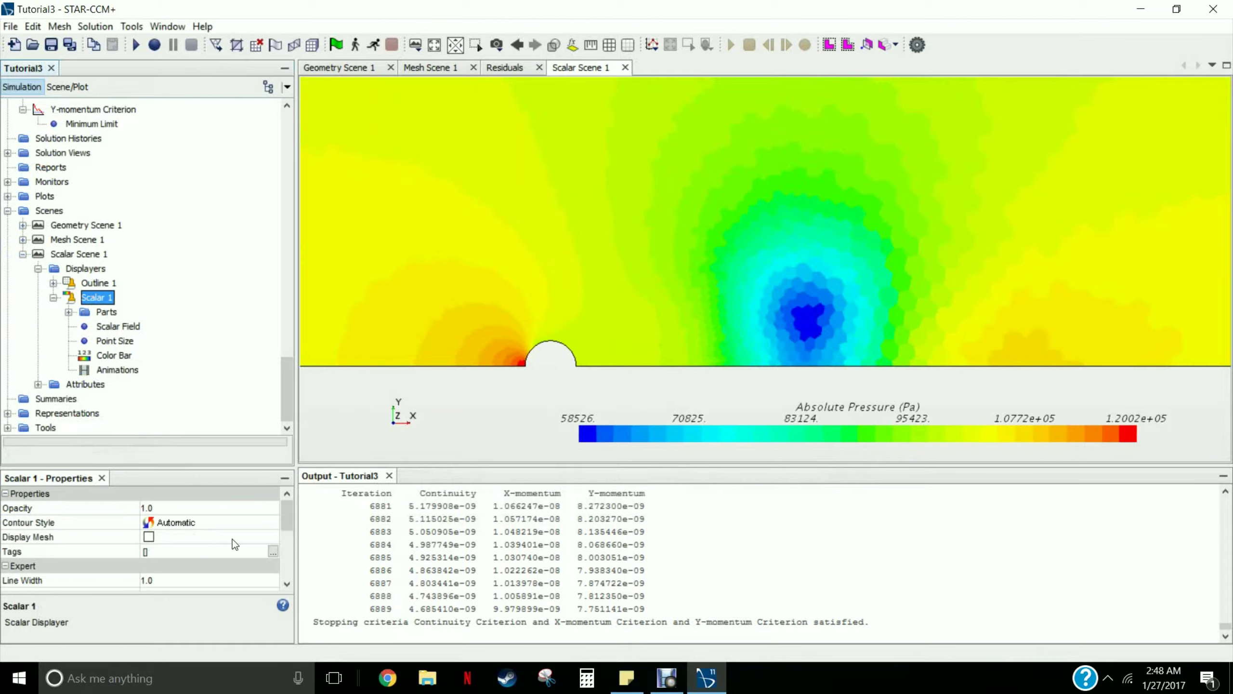
{"action": "left_click", "coordinate": [261, 525]}
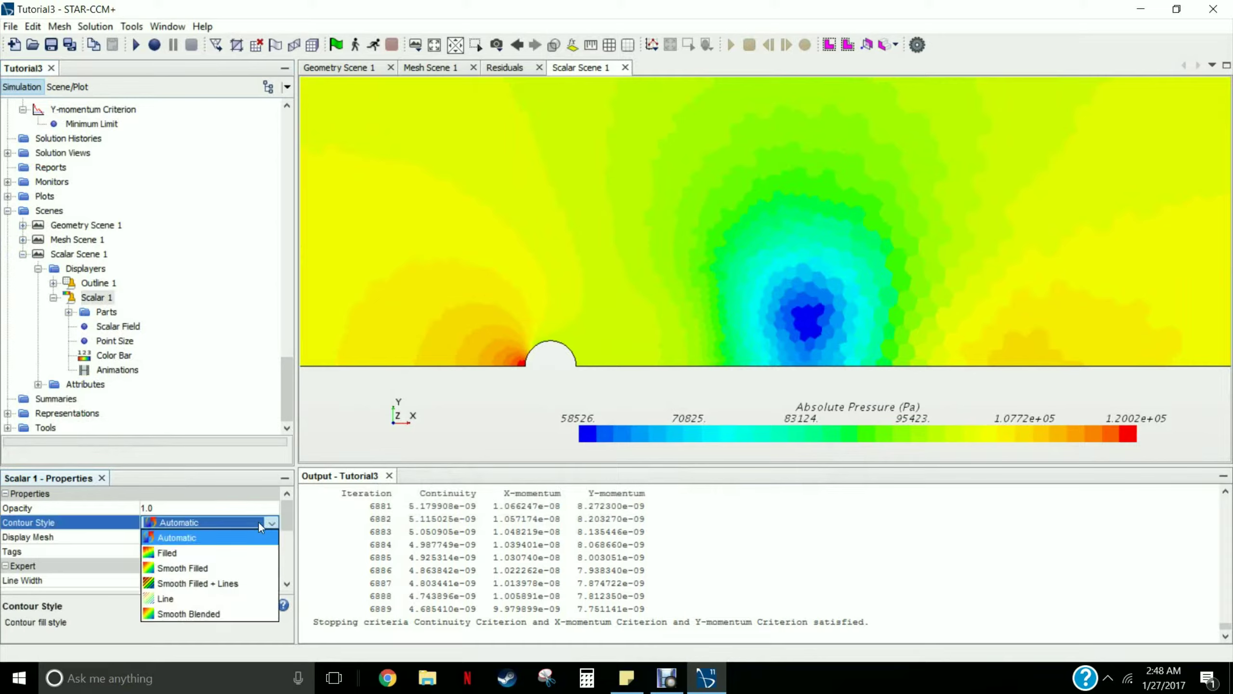
{"action": "left_click", "coordinate": [206, 568]}
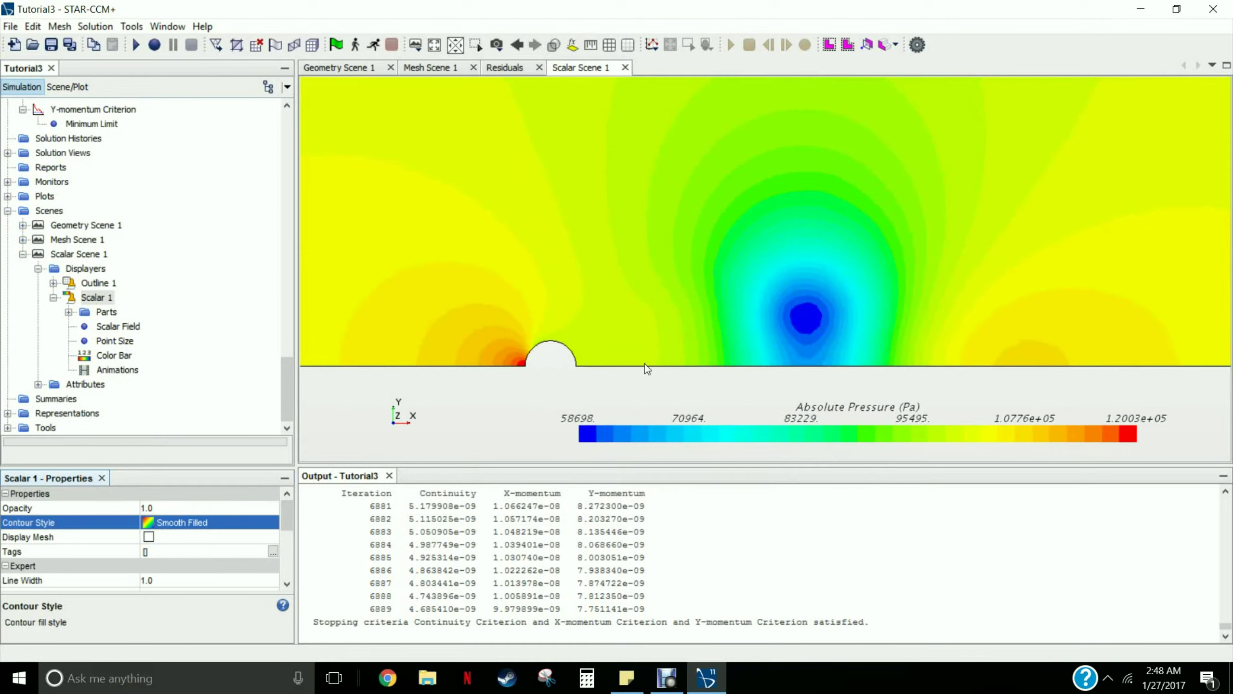
{"action": "scroll", "coordinate": [645, 364], "scroll_direction": "down", "scroll_amount": 4}
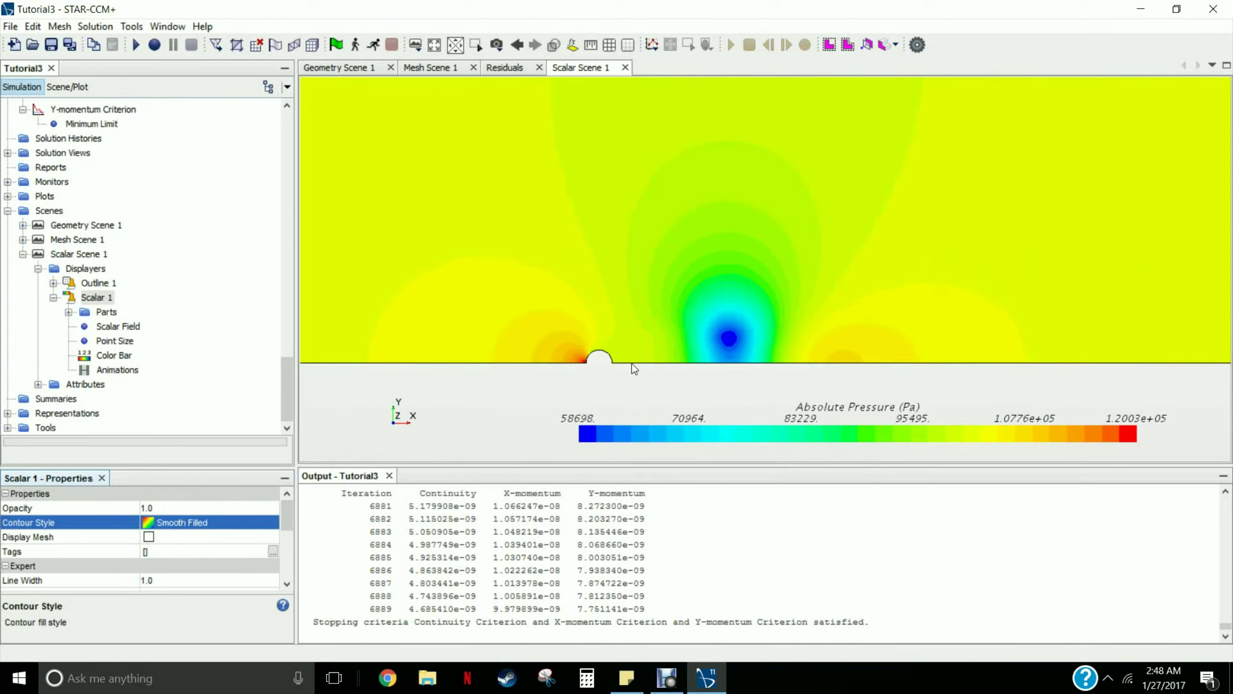
{"action": "scroll", "coordinate": [633, 368], "scroll_direction": "up", "scroll_amount": 2}
Rename the absolute pressure scalar scene as Pressure
{"action": "left_click", "coordinate": [96, 297]}
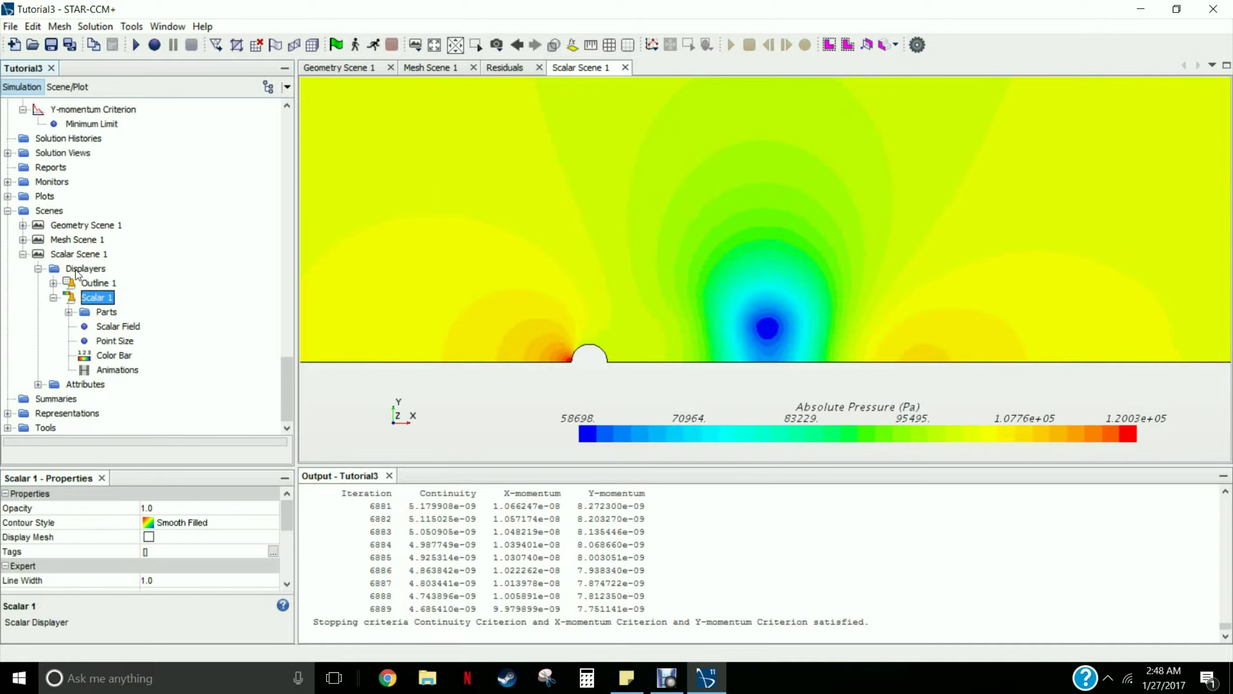
{"action": "left_click", "coordinate": [72, 254]}
{"action": "right_click", "coordinate": [163, 255]}
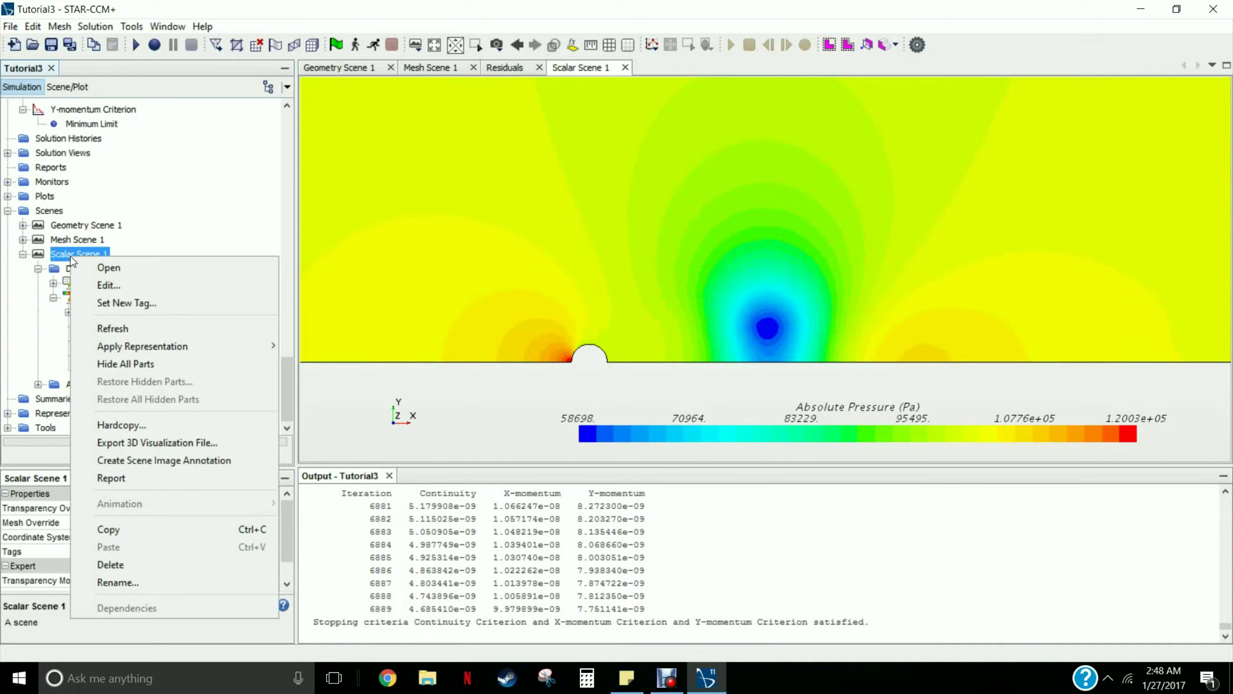
{"action": "left_click", "coordinate": [160, 586]}
{"action": "type", "text": "Pressure"}
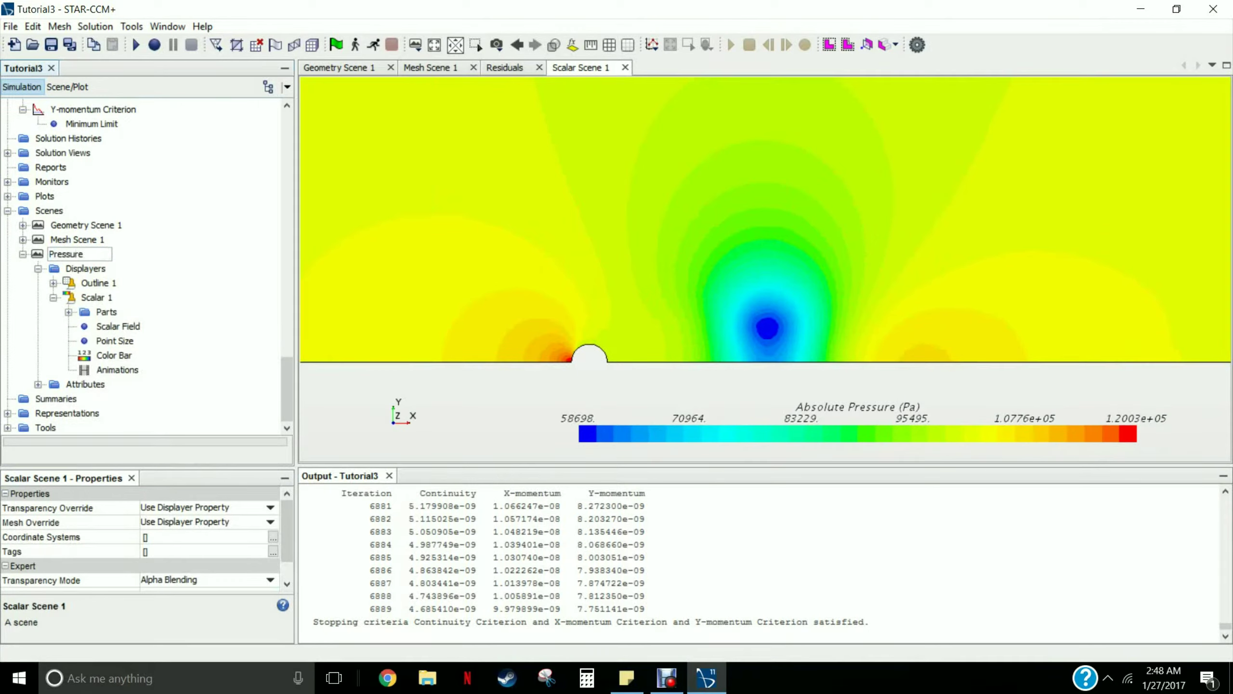
{"action": "key", "text": "Return"}
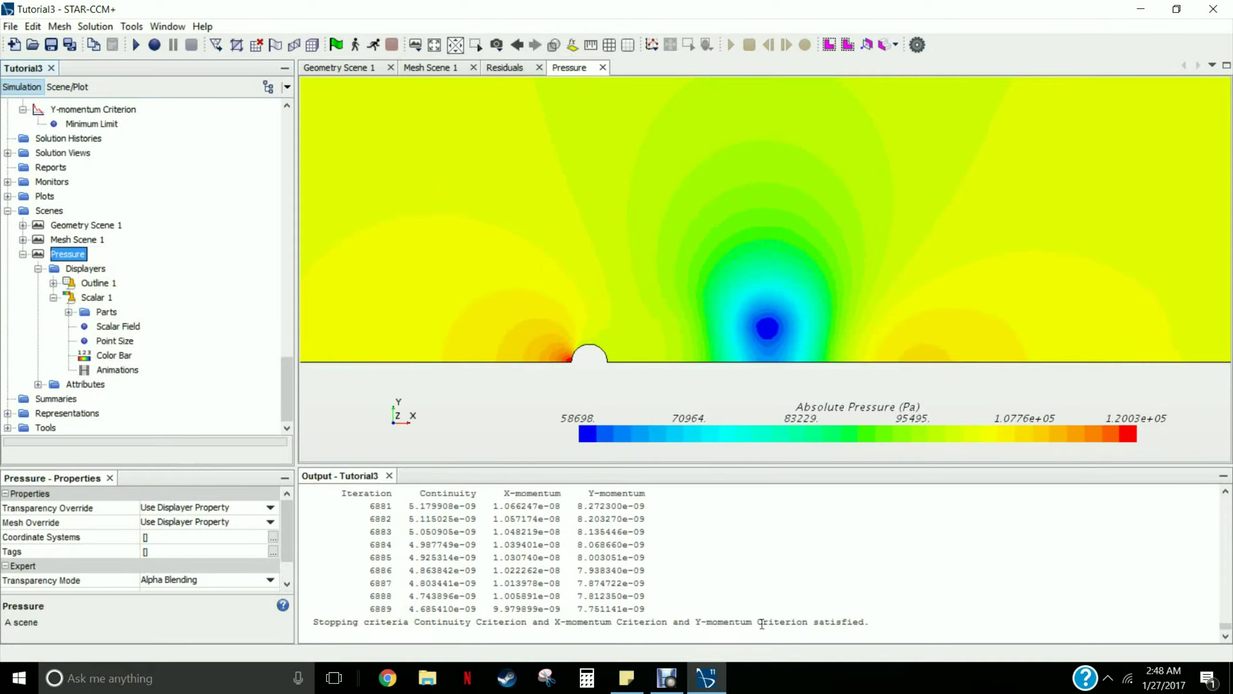
Create a second scalar scene alongside the Pressure scene
{"action": "right_click", "coordinate": [44, 212]}
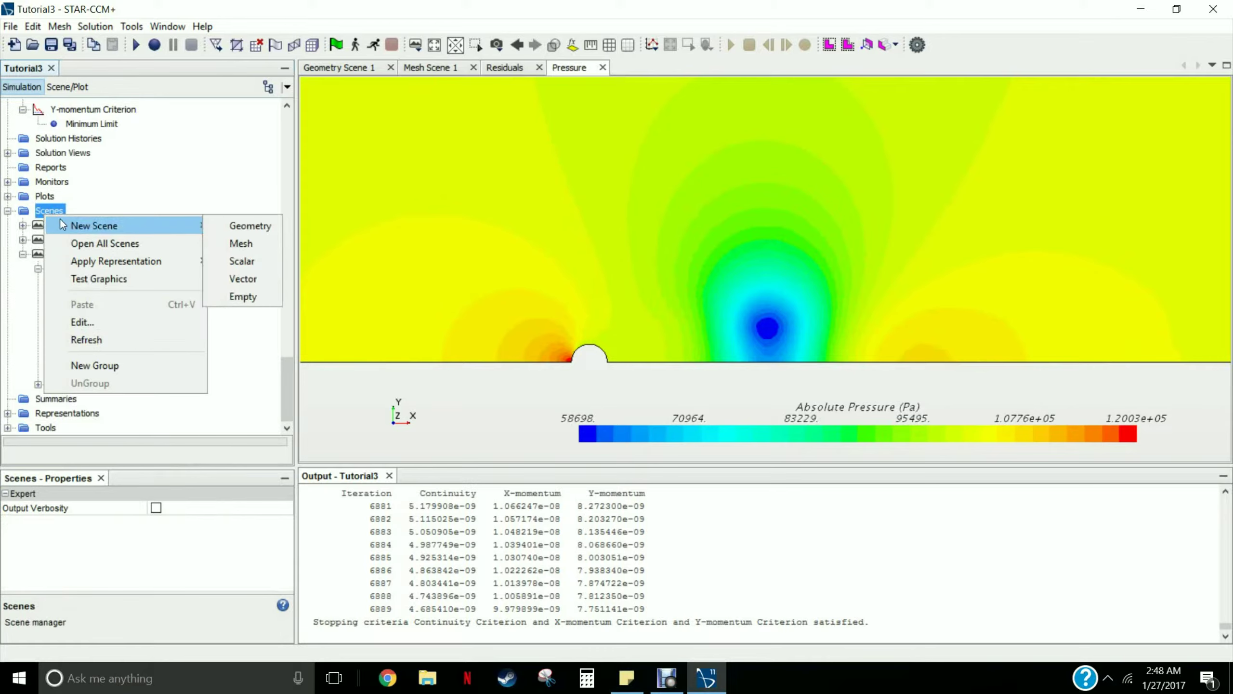
{"action": "mouse_move", "coordinate": [180, 225]}
{"action": "left_click", "coordinate": [235, 265]}
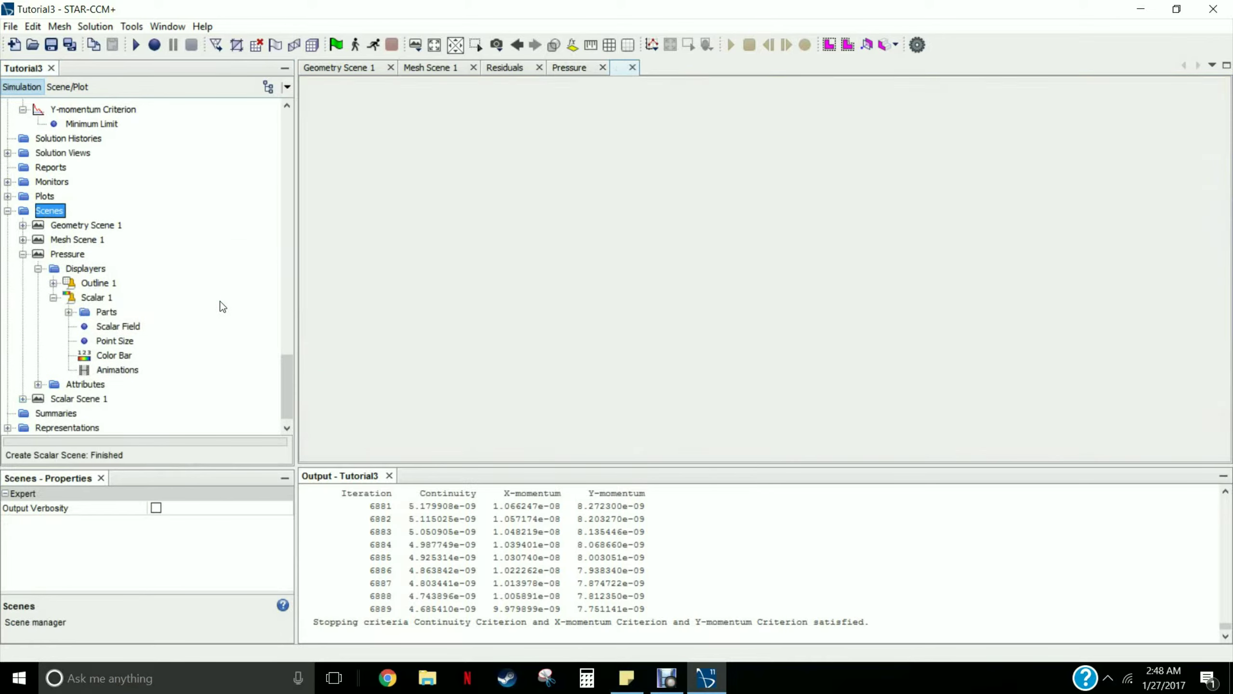
Set the scalar field function of the second scalar scene to Velocity: Magnitude and inspect the flow around the cylinder
{"action": "left_click", "coordinate": [22, 399]}
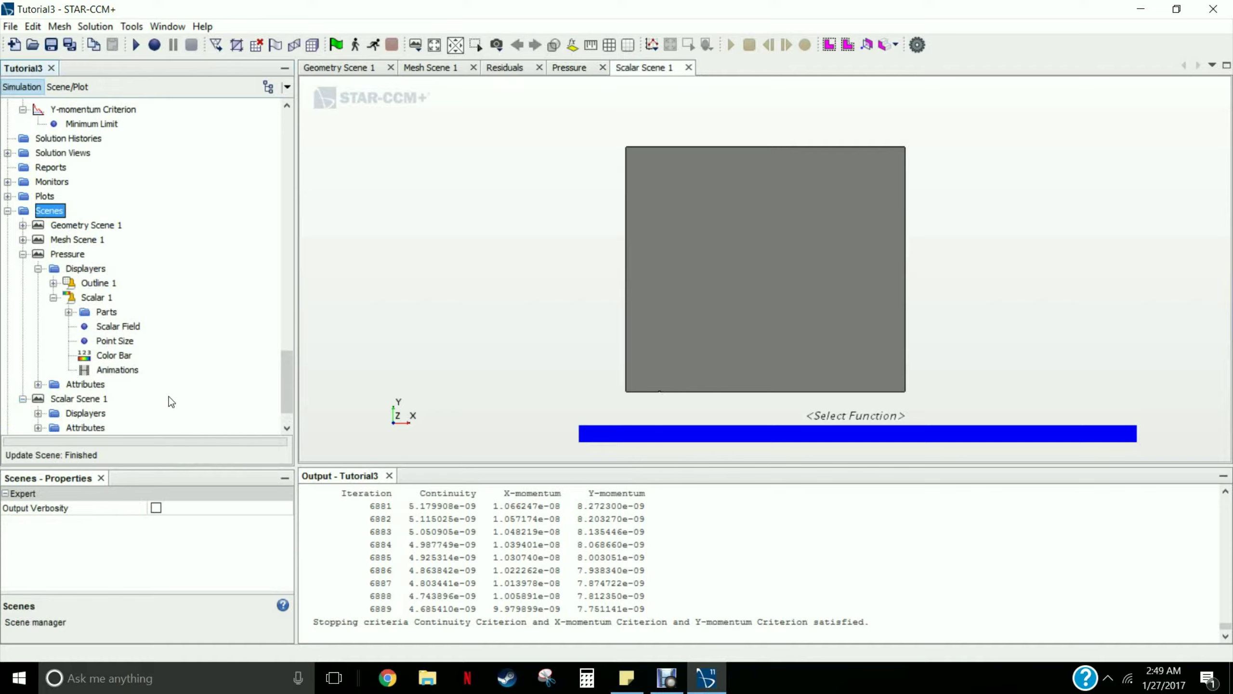
{"action": "left_click", "coordinate": [38, 413]}
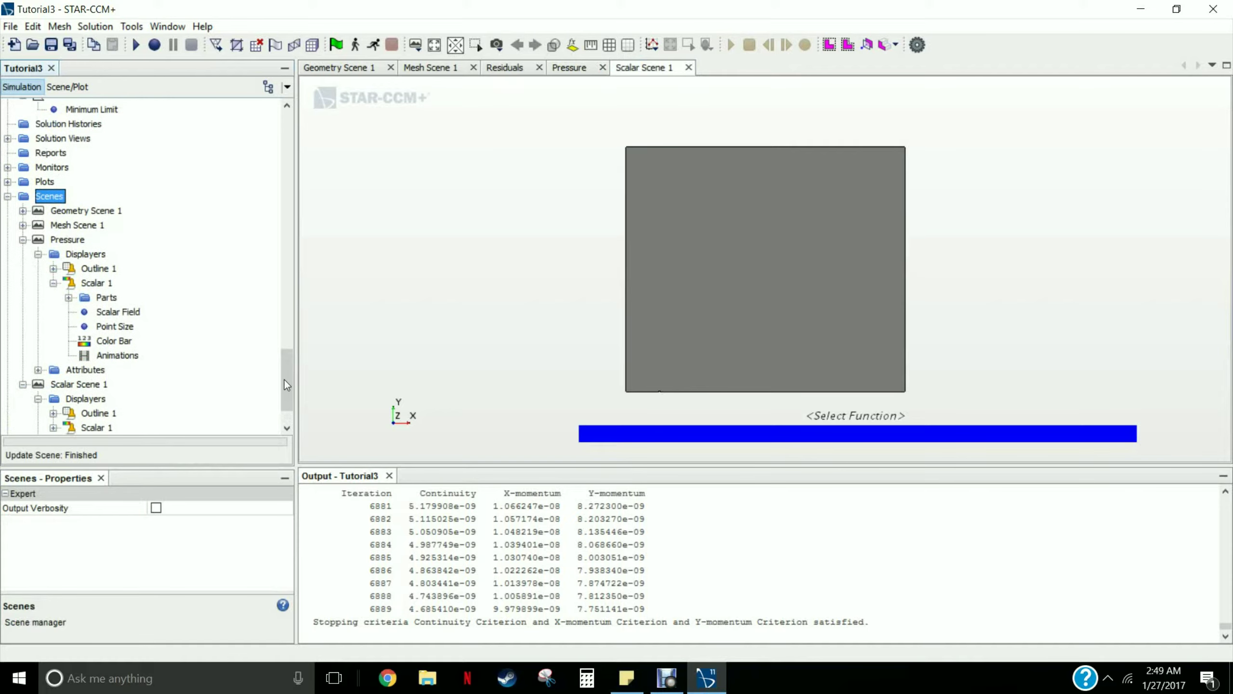
{"action": "scroll", "coordinate": [284, 380], "scroll_direction": "down", "scroll_amount": 4}
{"action": "left_click", "coordinate": [54, 369]}
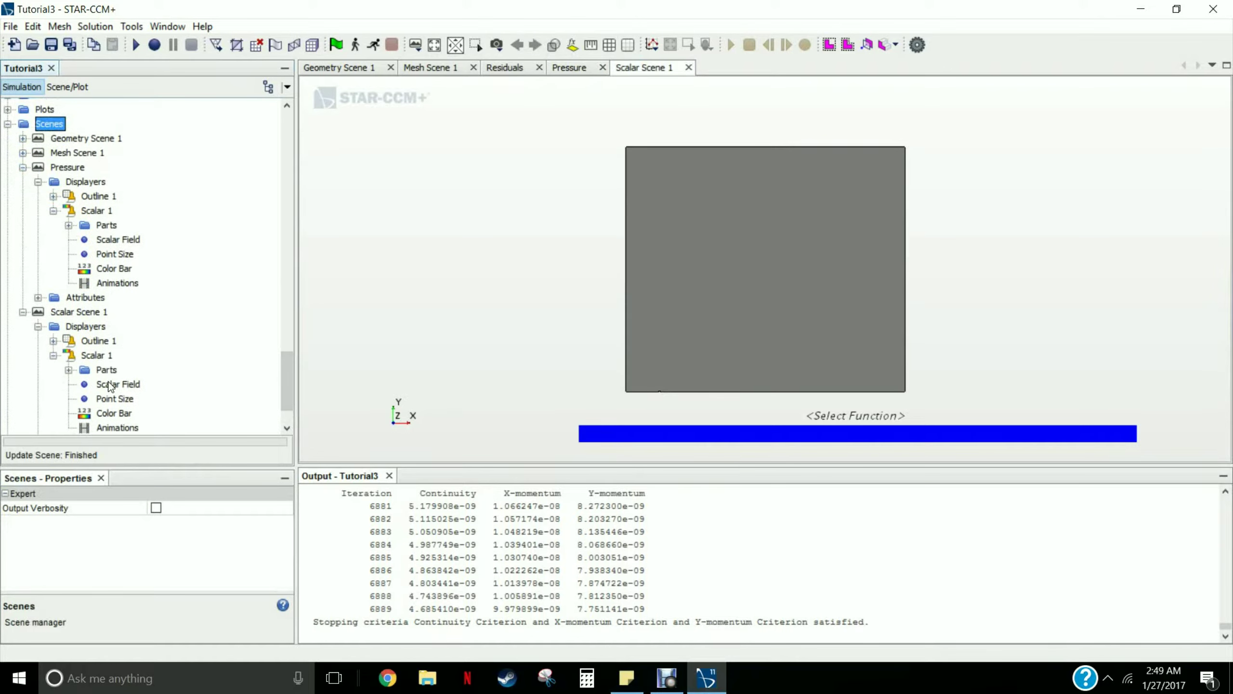
{"action": "left_click", "coordinate": [111, 385]}
{"action": "left_click", "coordinate": [274, 507]}
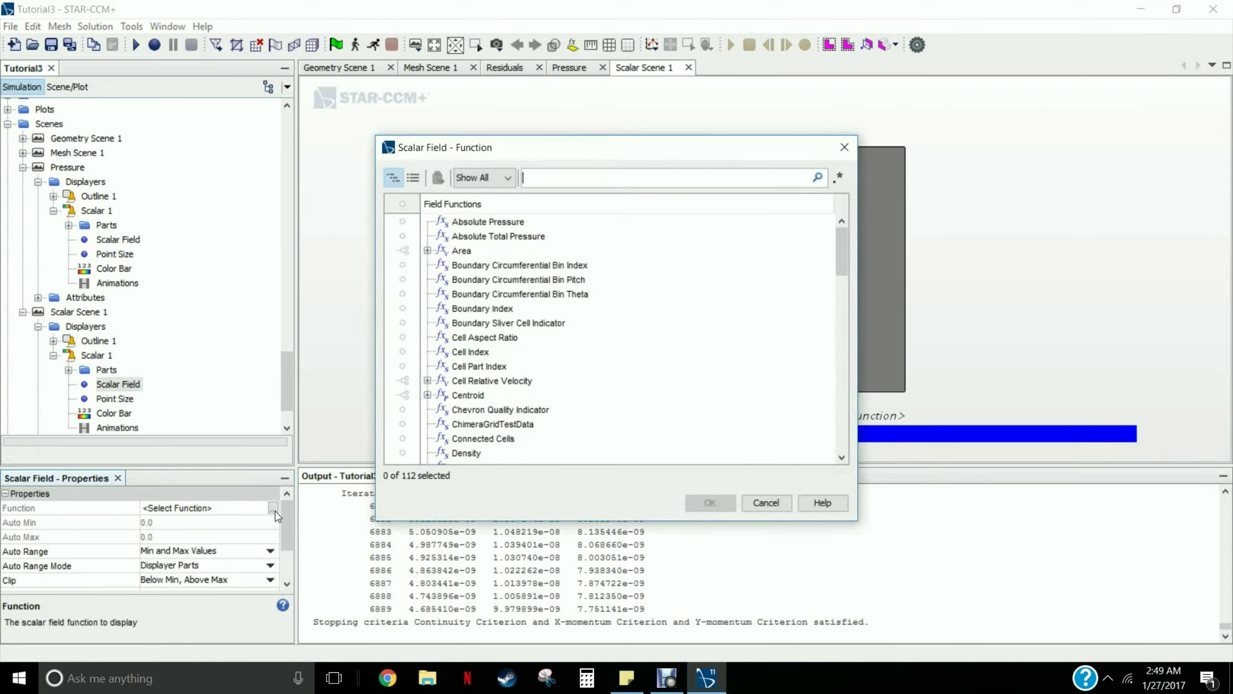
{"action": "left_click_drag", "start_coordinate": [845, 270], "coordinate": [850, 454]}
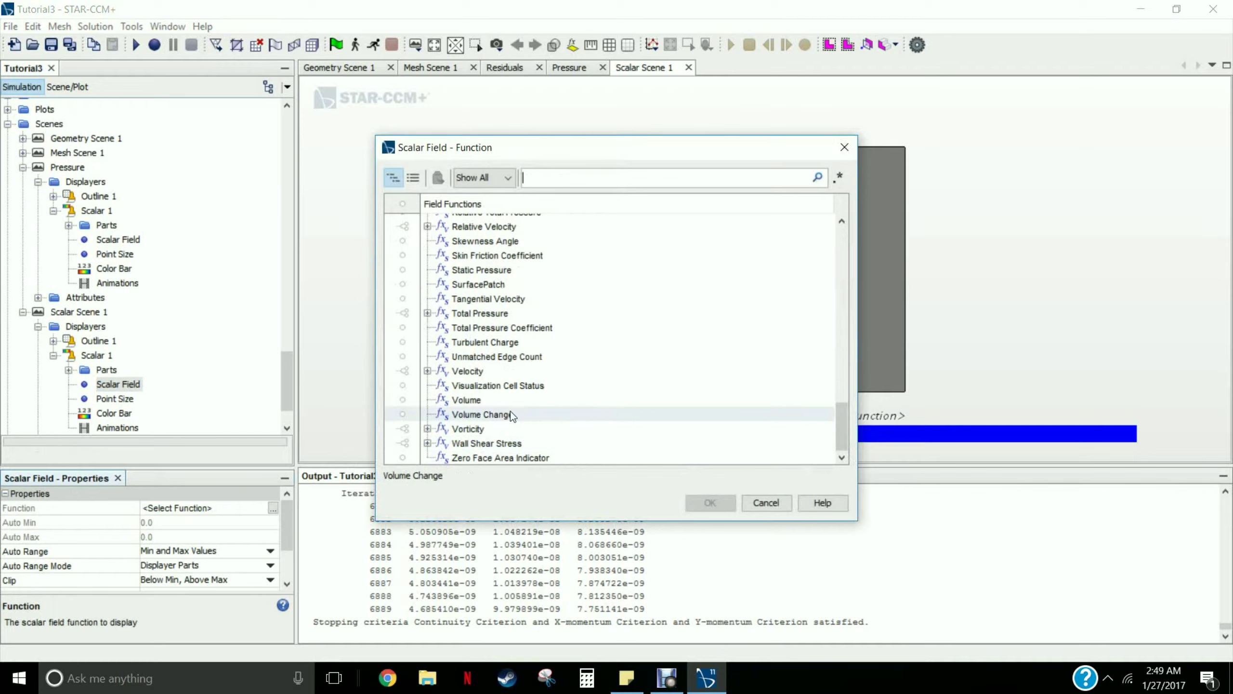
{"action": "left_click", "coordinate": [428, 370]}
{"action": "left_click", "coordinate": [500, 399]}
{"action": "left_click", "coordinate": [711, 503]}
{"action": "scroll", "coordinate": [657, 366], "scroll_direction": "up", "scroll_amount": 10}
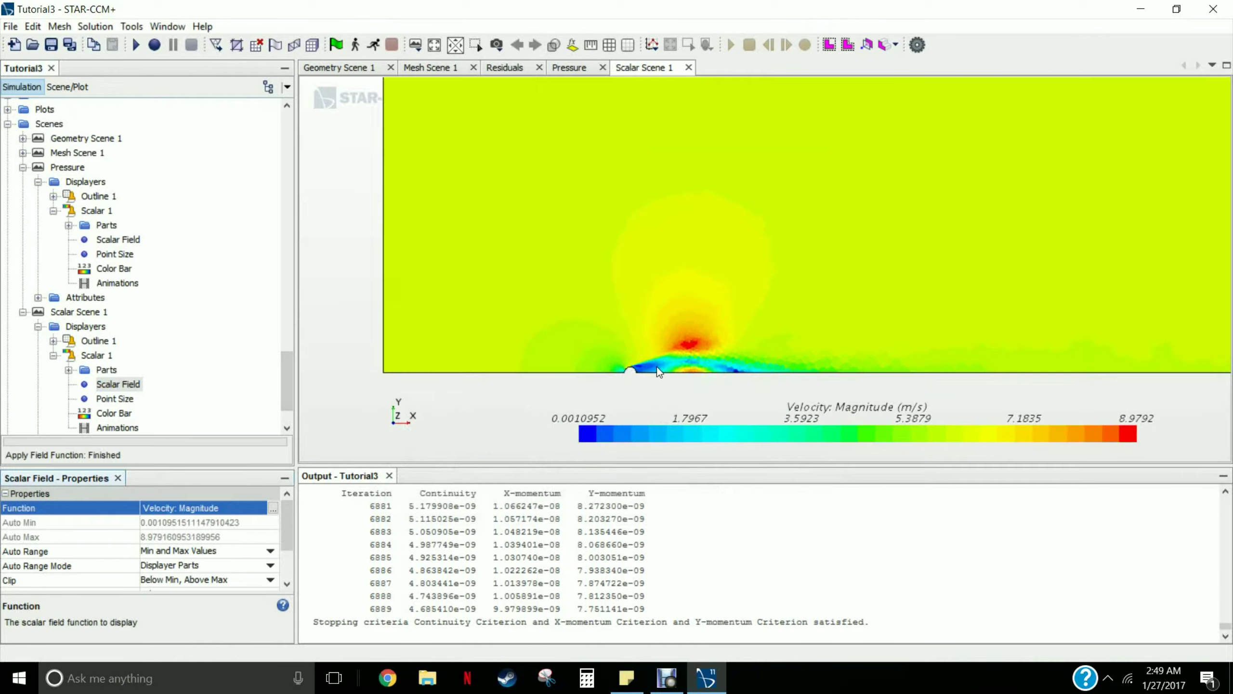
{"action": "scroll", "coordinate": [559, 364], "scroll_direction": "up", "scroll_amount": 5}
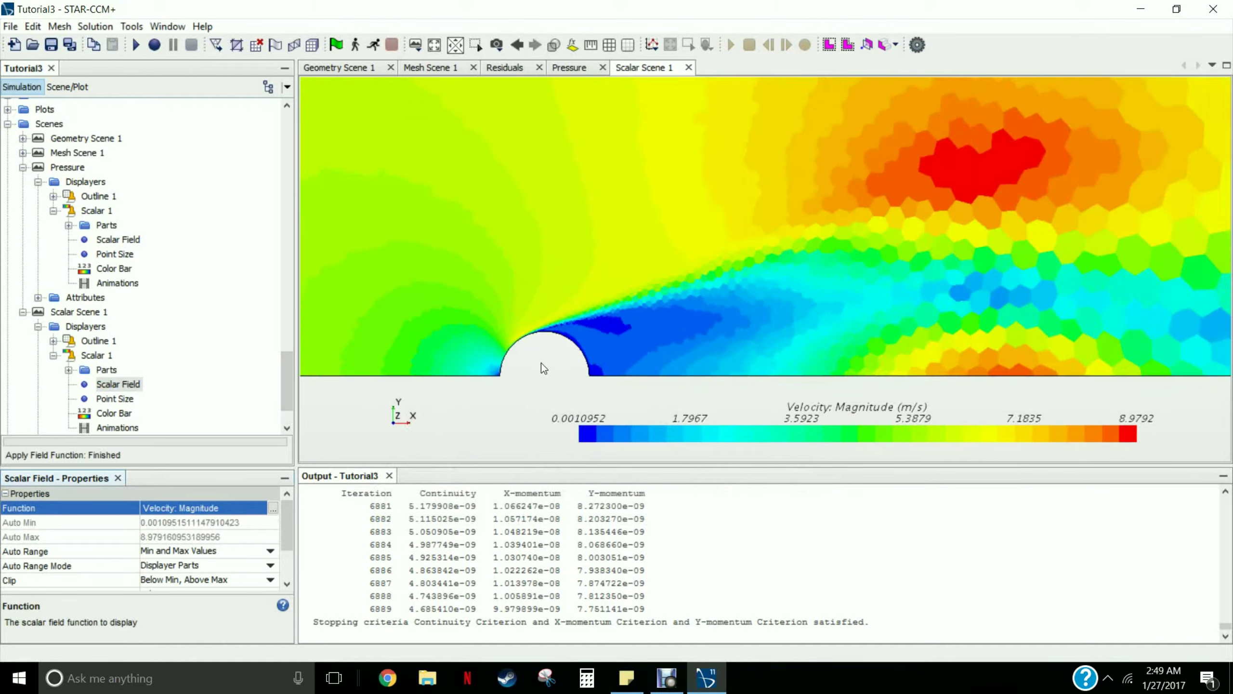
Change the contour style of the velocity magnitude displayer in the second scalar scene to Smooth Filled
{"action": "scroll", "coordinate": [619, 314], "scroll_direction": "up", "scroll_amount": 4}
{"action": "scroll", "coordinate": [611, 327], "scroll_direction": "down", "scroll_amount": 9}
{"action": "scroll", "coordinate": [589, 344], "scroll_direction": "down", "scroll_amount": 1}
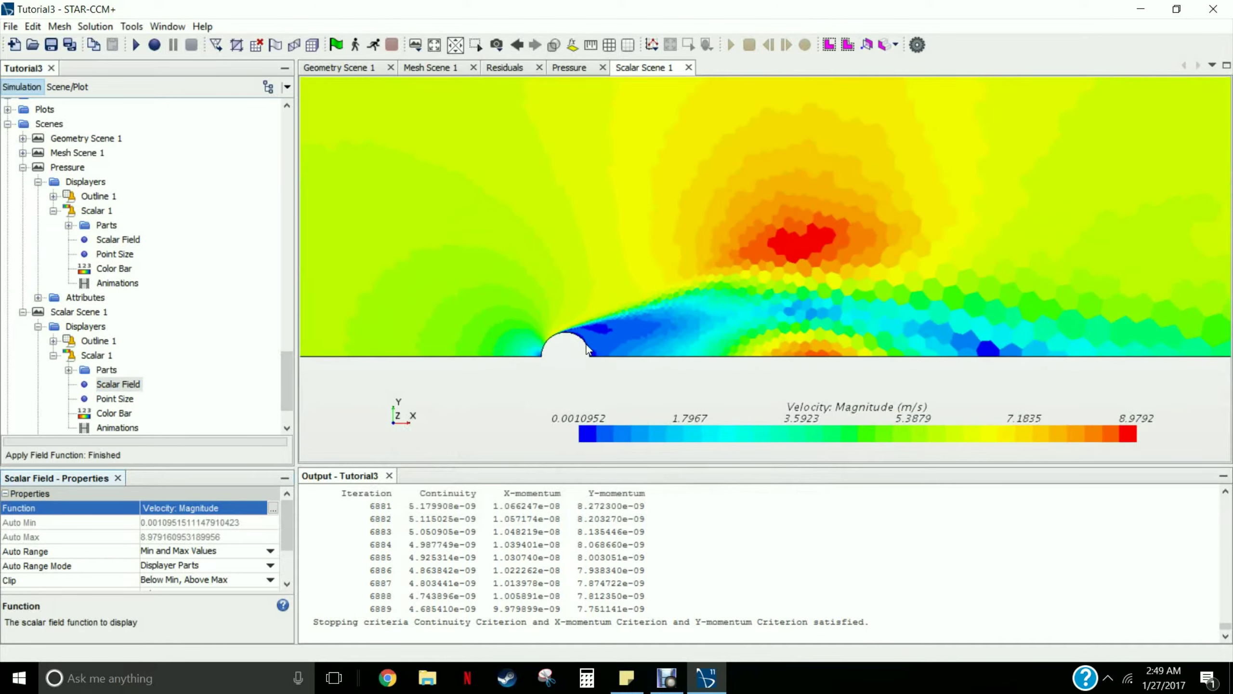
{"action": "scroll", "coordinate": [532, 364], "scroll_direction": "up", "scroll_amount": 2}
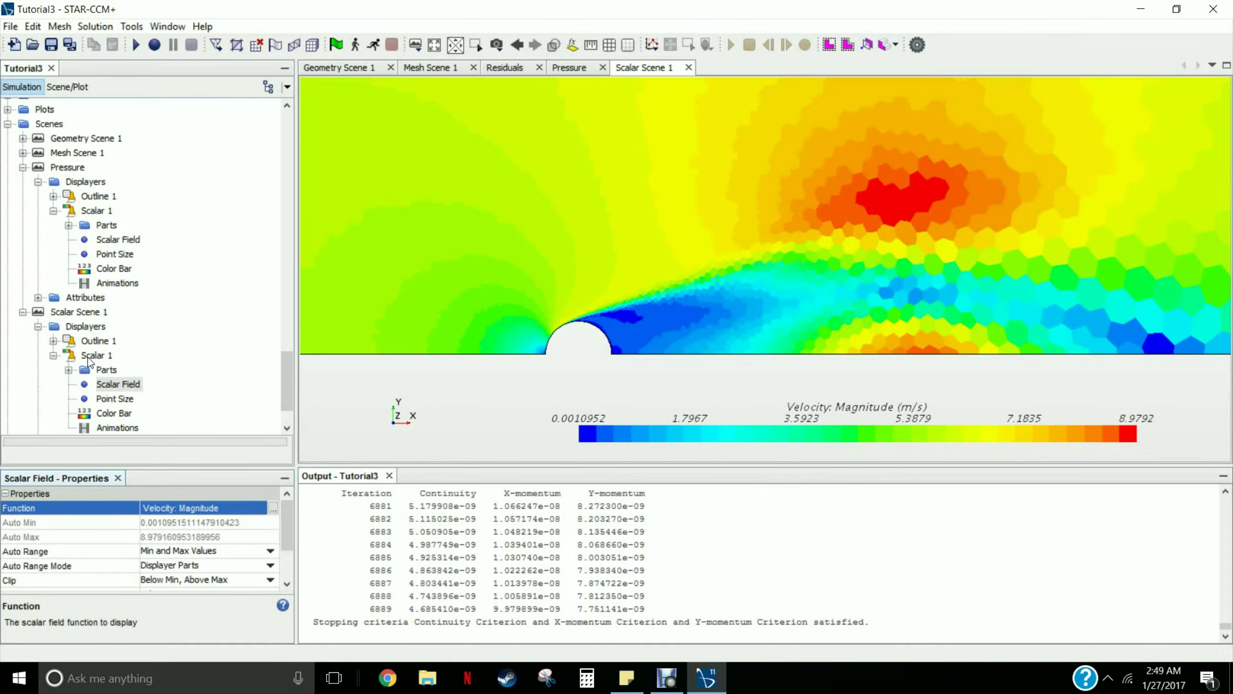
{"action": "left_click", "coordinate": [90, 360]}
{"action": "left_click", "coordinate": [225, 527]}
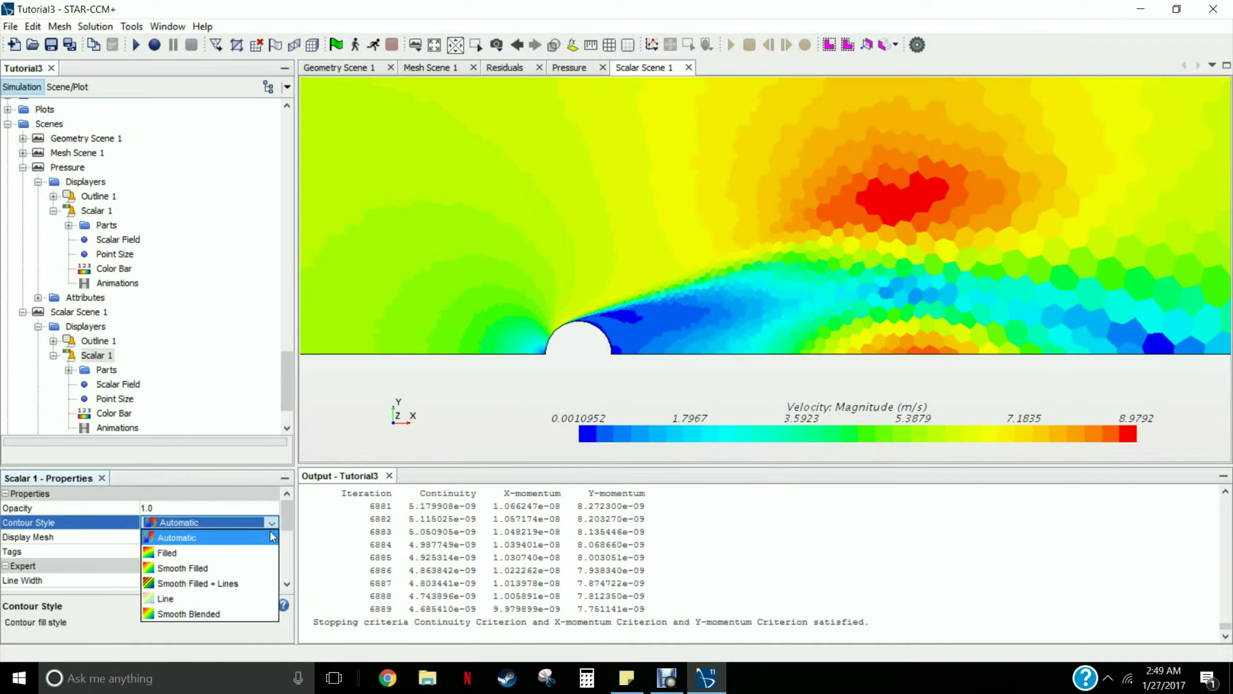
{"action": "left_click", "coordinate": [210, 567]}
{"action": "left_click", "coordinate": [214, 275]}
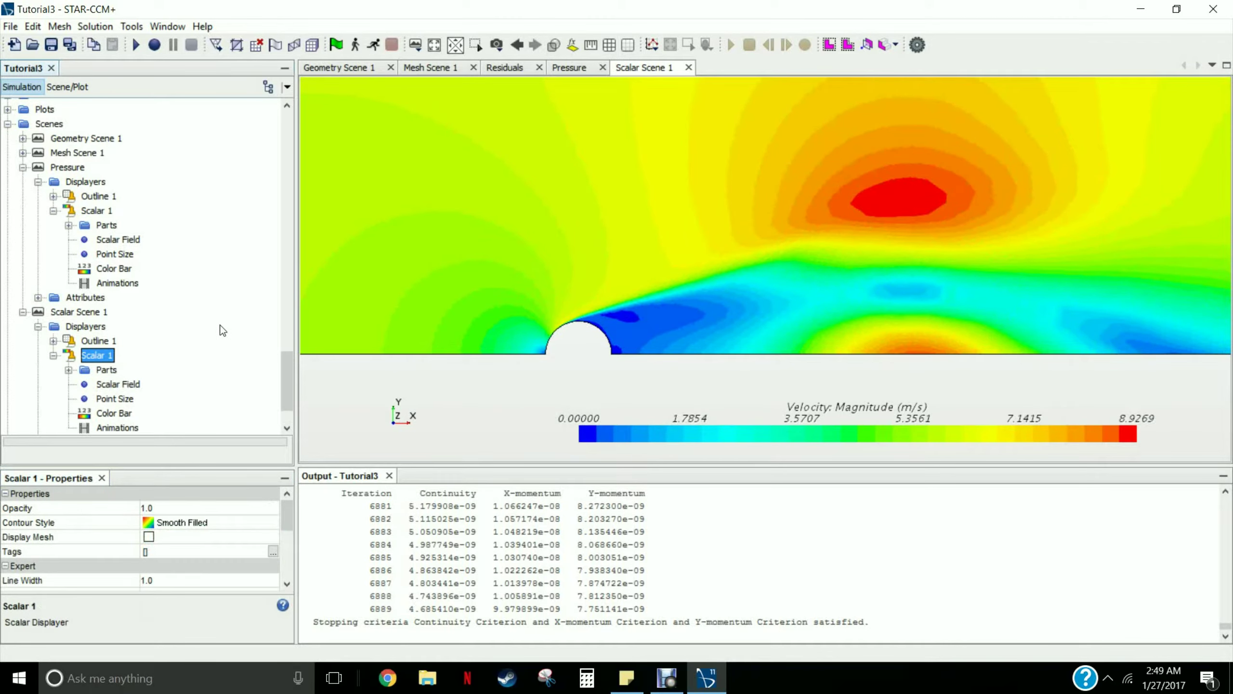
Collapse the expanded scalar scene nodes and create a vector scene, inspecting the velocity vectors around the cylinder
{"action": "scroll", "coordinate": [172, 345], "scroll_direction": "down", "scroll_amount": 2}
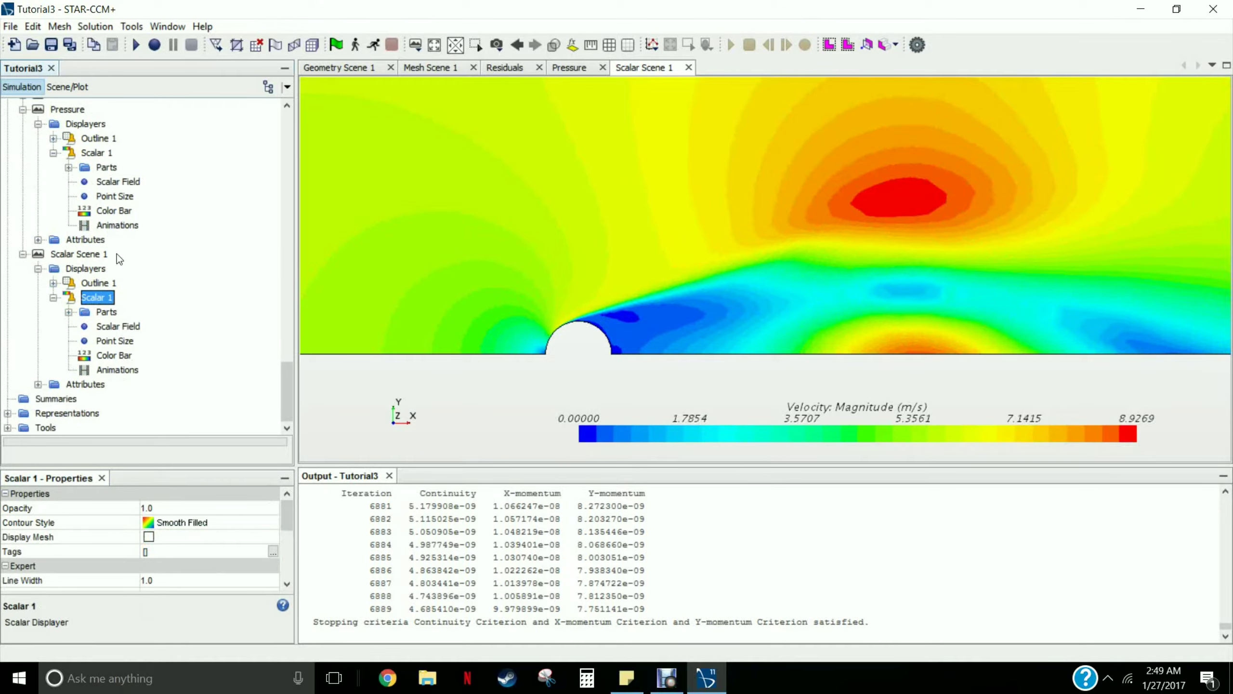
{"action": "scroll", "coordinate": [169, 239], "scroll_direction": "up", "scroll_amount": 2}
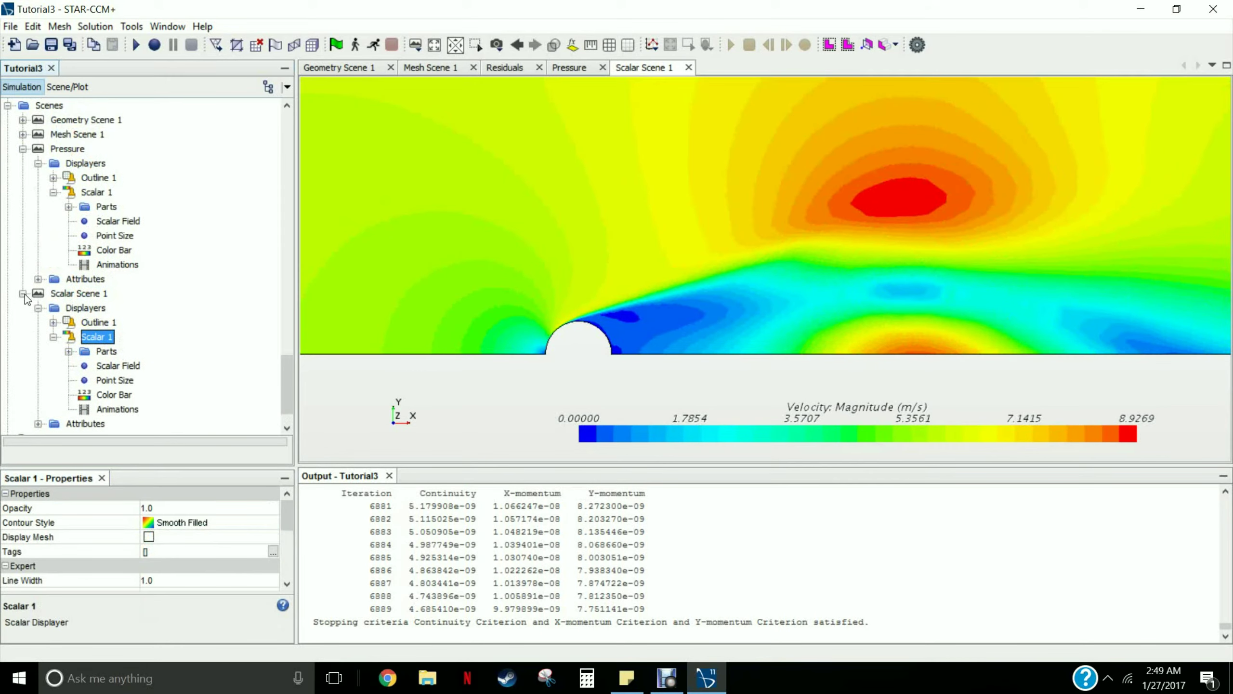
{"action": "left_click", "coordinate": [24, 298]}
{"action": "left_click", "coordinate": [38, 254]}
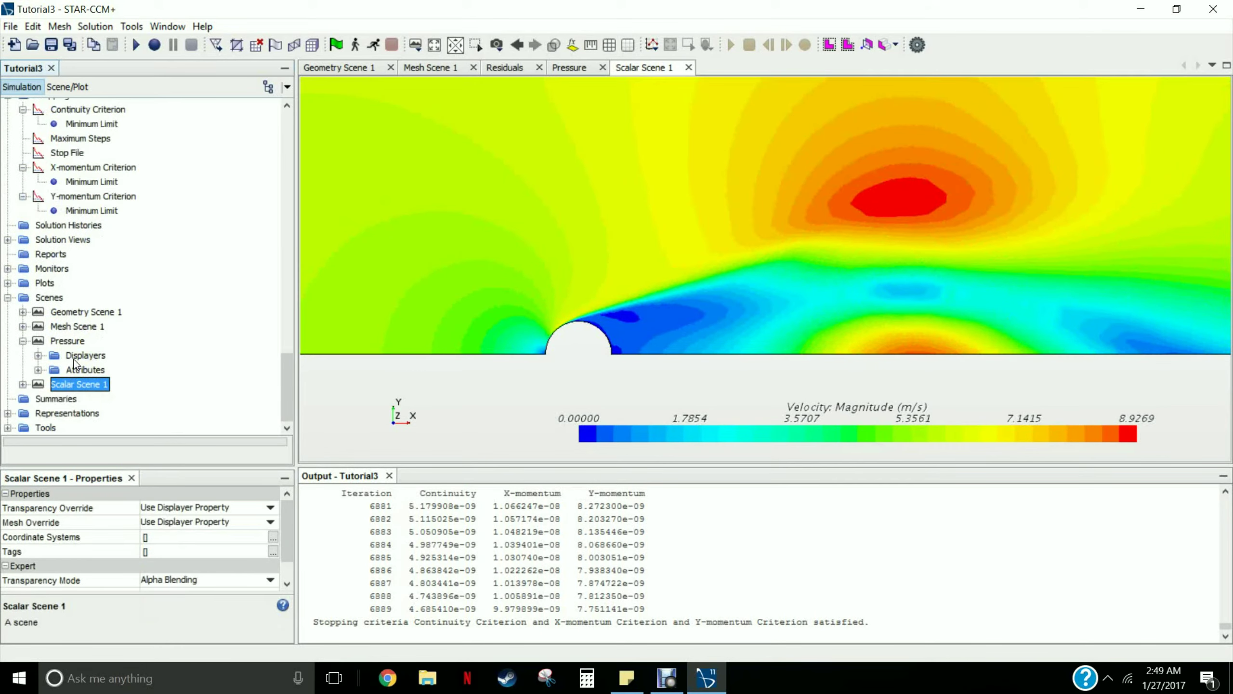
{"action": "right_click", "coordinate": [46, 298]}
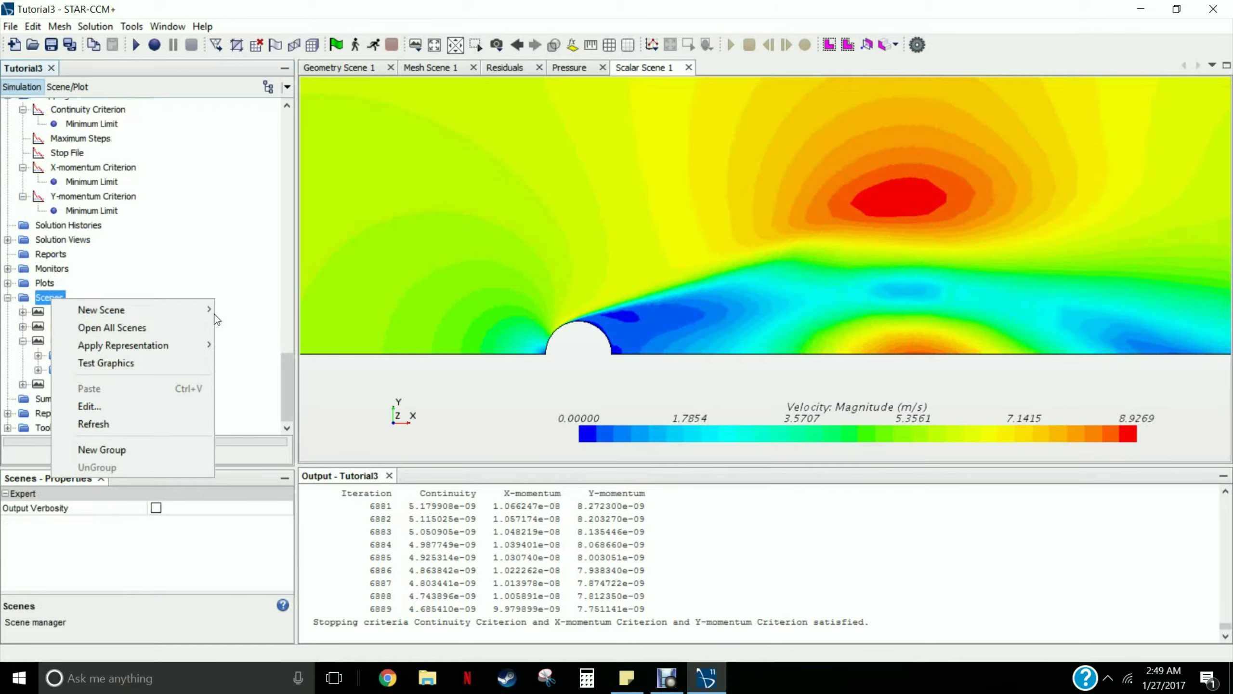
{"action": "mouse_move", "coordinate": [213, 310]}
{"action": "left_click", "coordinate": [244, 360]}
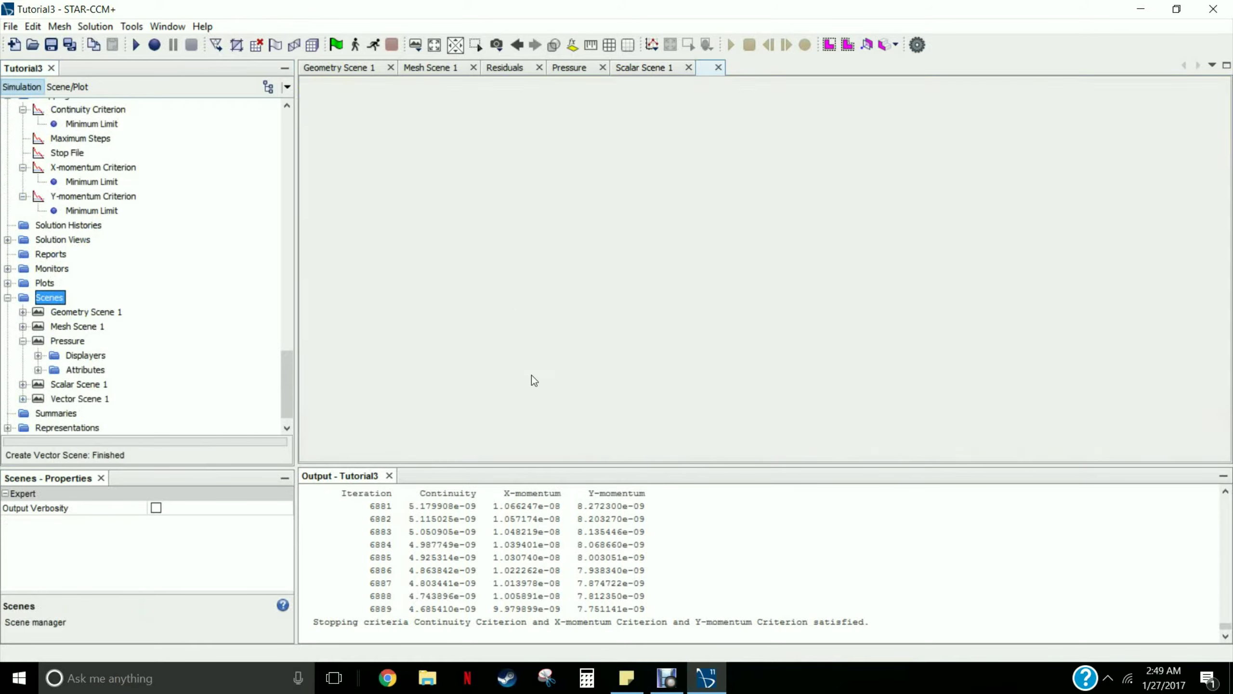
{"action": "scroll", "coordinate": [685, 354], "scroll_direction": "up", "scroll_amount": 6}
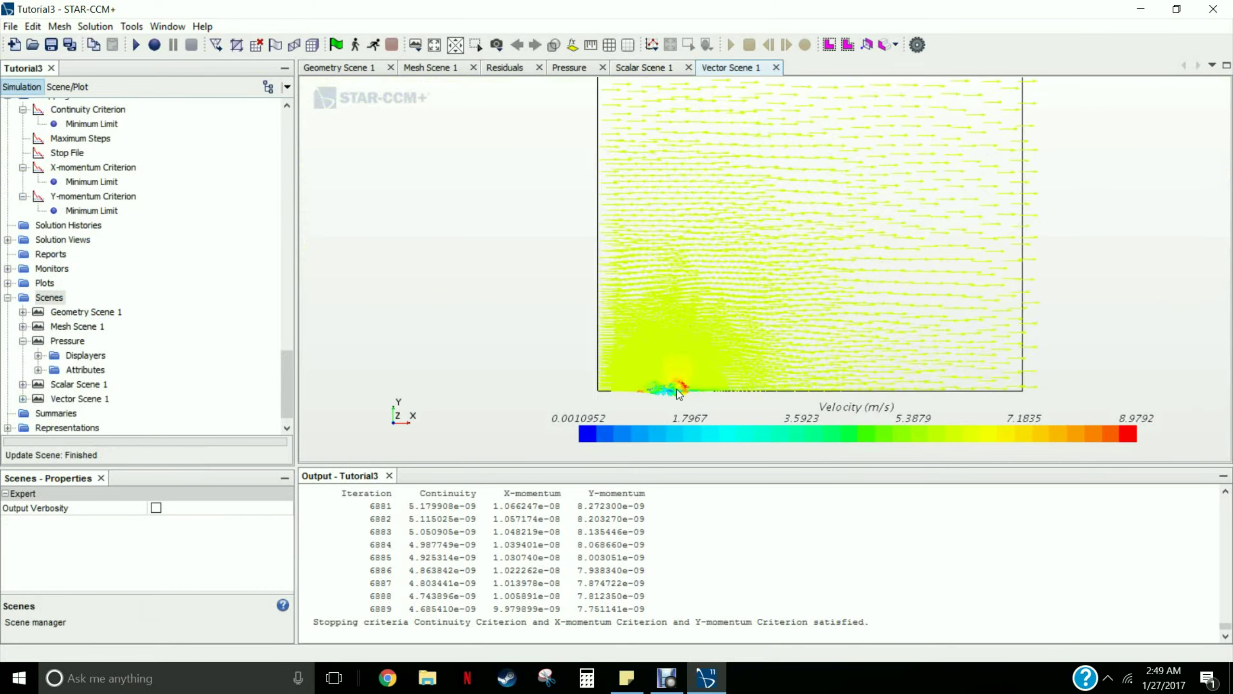
{"action": "scroll", "coordinate": [609, 382], "scroll_direction": "up", "scroll_amount": 2}
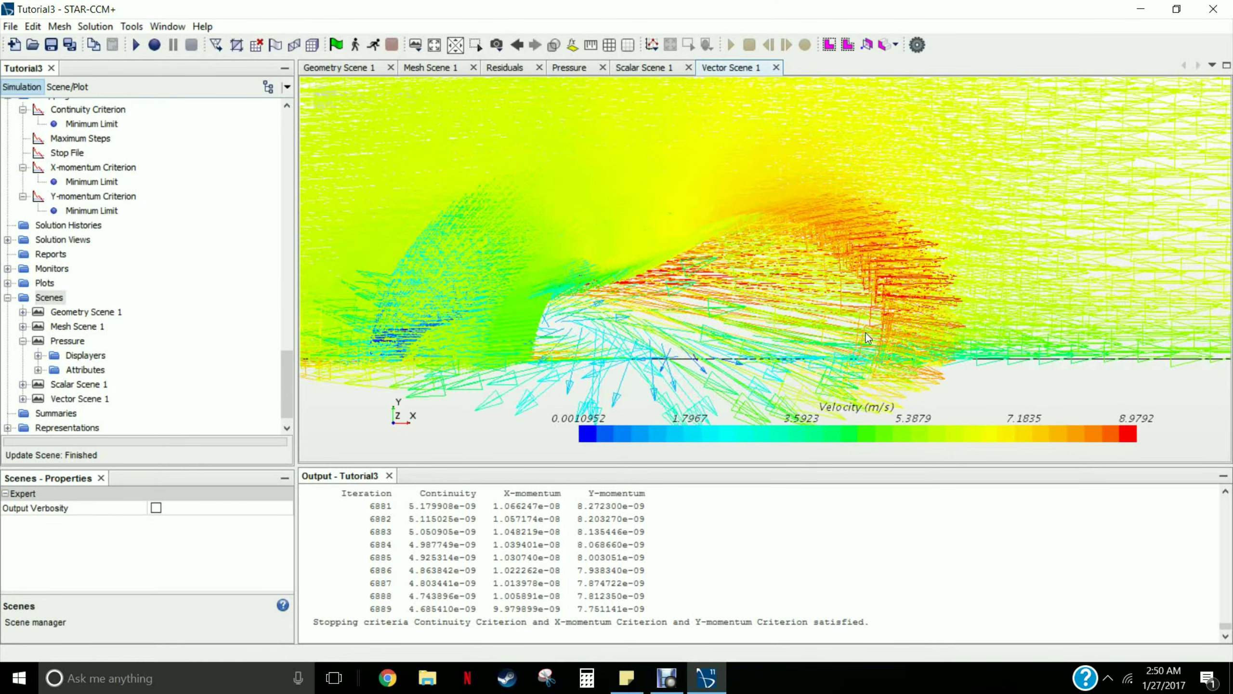
Open the glyph settings of the vector displayer in the new vector scene
{"action": "left_click", "coordinate": [78, 398]}
{"action": "left_click", "coordinate": [22, 398]}
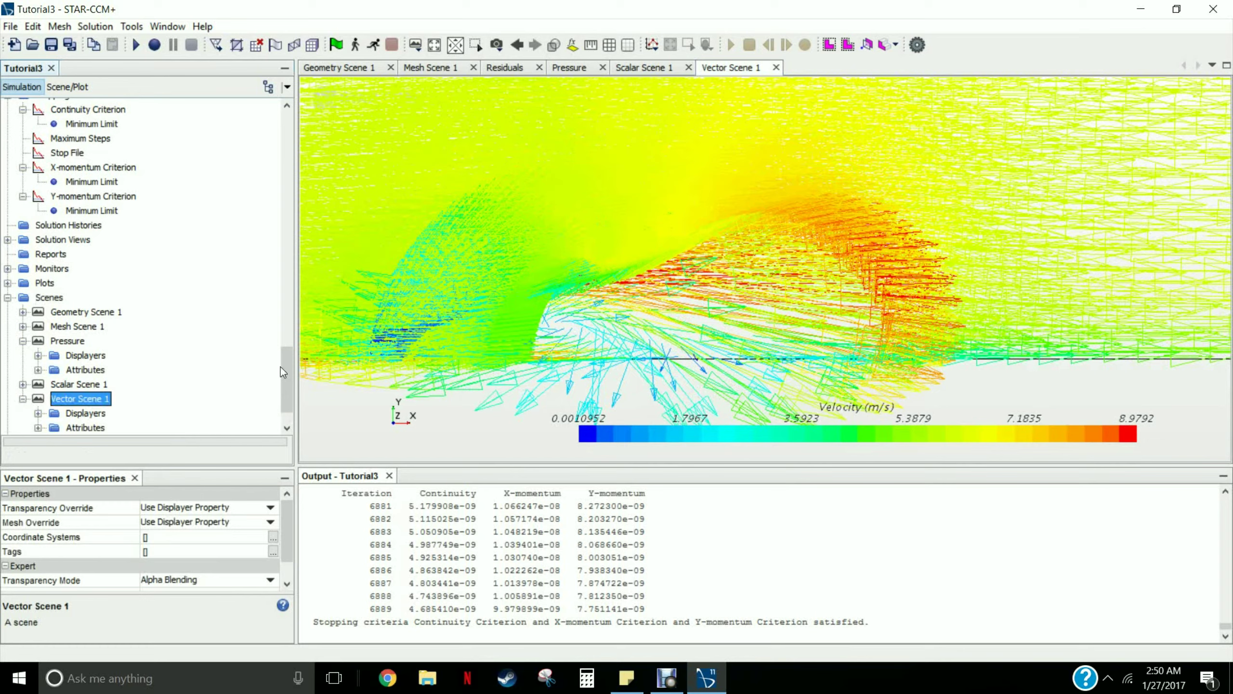
{"action": "scroll", "coordinate": [283, 373], "scroll_direction": "down", "scroll_amount": 1}
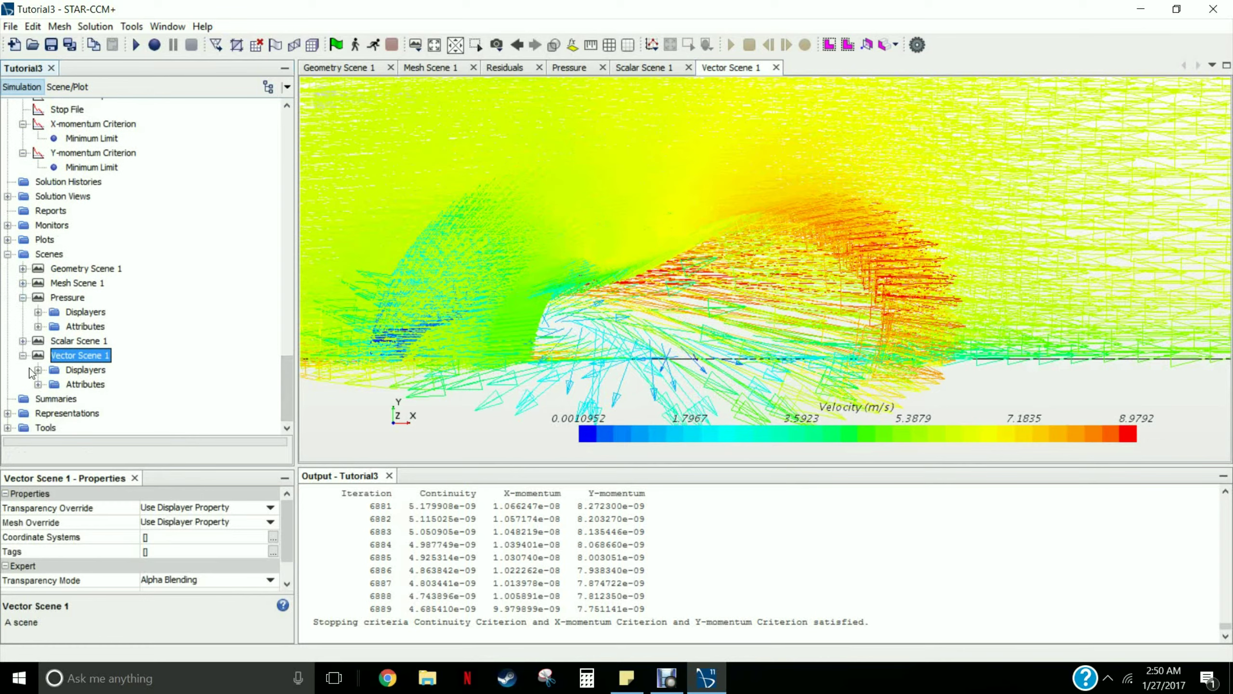
{"action": "left_click", "coordinate": [38, 369]}
{"action": "left_click", "coordinate": [54, 398]}
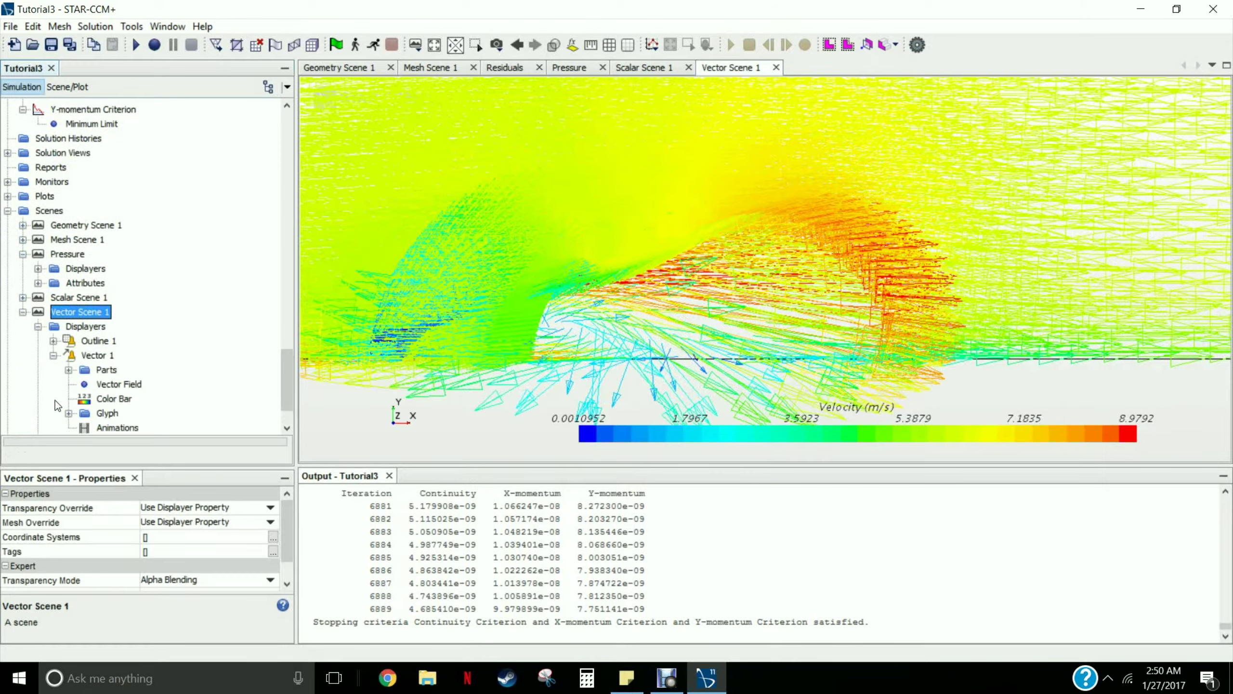
{"action": "scroll", "coordinate": [129, 384], "scroll_direction": "down", "scroll_amount": 2}
{"action": "left_click", "coordinate": [113, 359]}
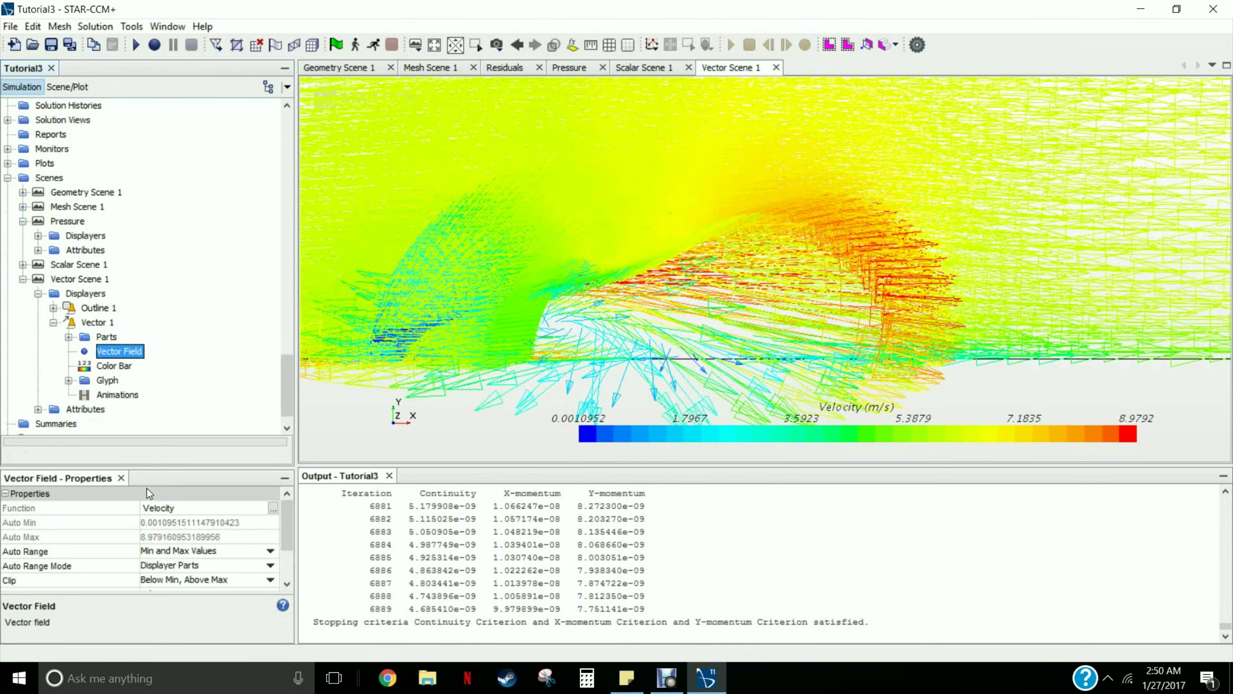
{"action": "left_click", "coordinate": [108, 382]}
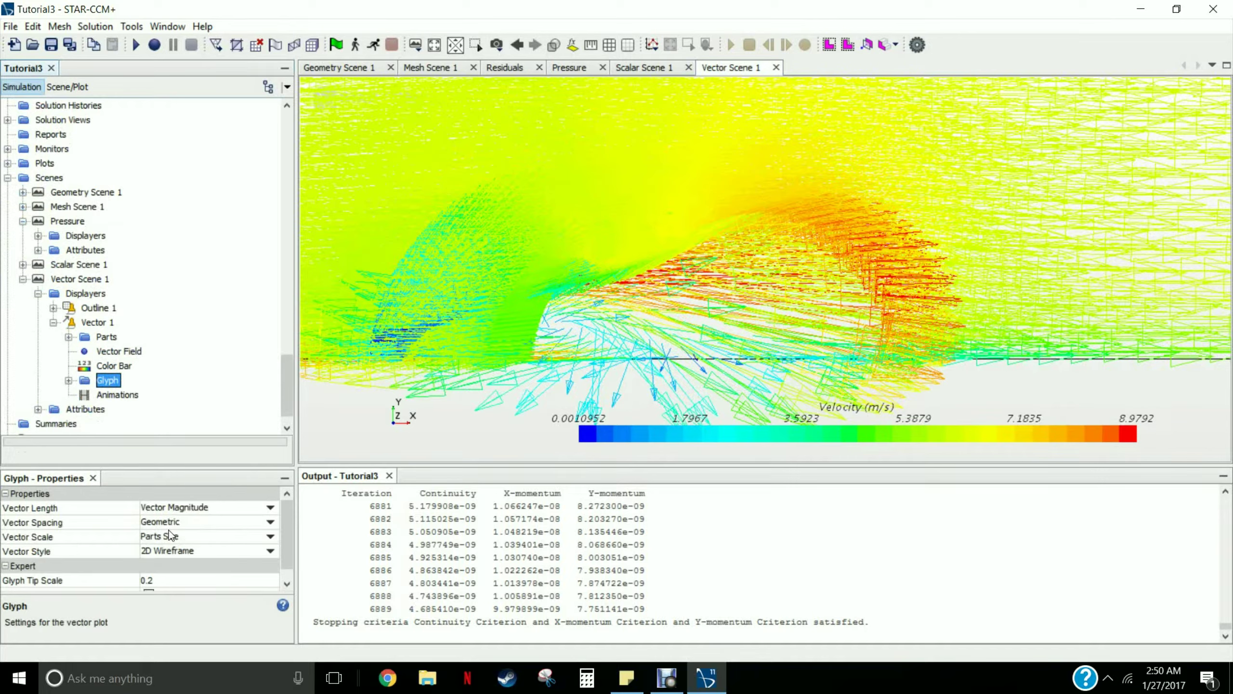
Set the glyph vector scale to Screen Size and inspect the arrows around the cylinder and its wake
{"action": "left_click", "coordinate": [270, 536]}
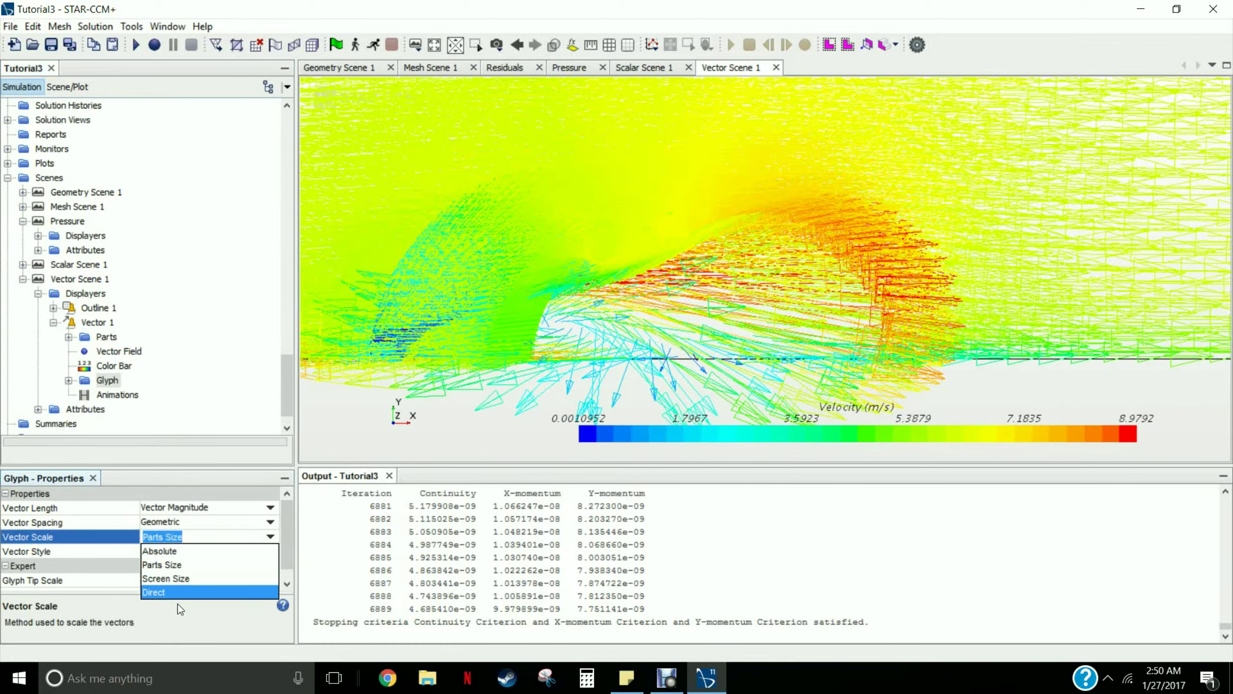
{"action": "left_click", "coordinate": [171, 582]}
{"action": "scroll", "coordinate": [466, 347], "scroll_direction": "up", "scroll_amount": 5}
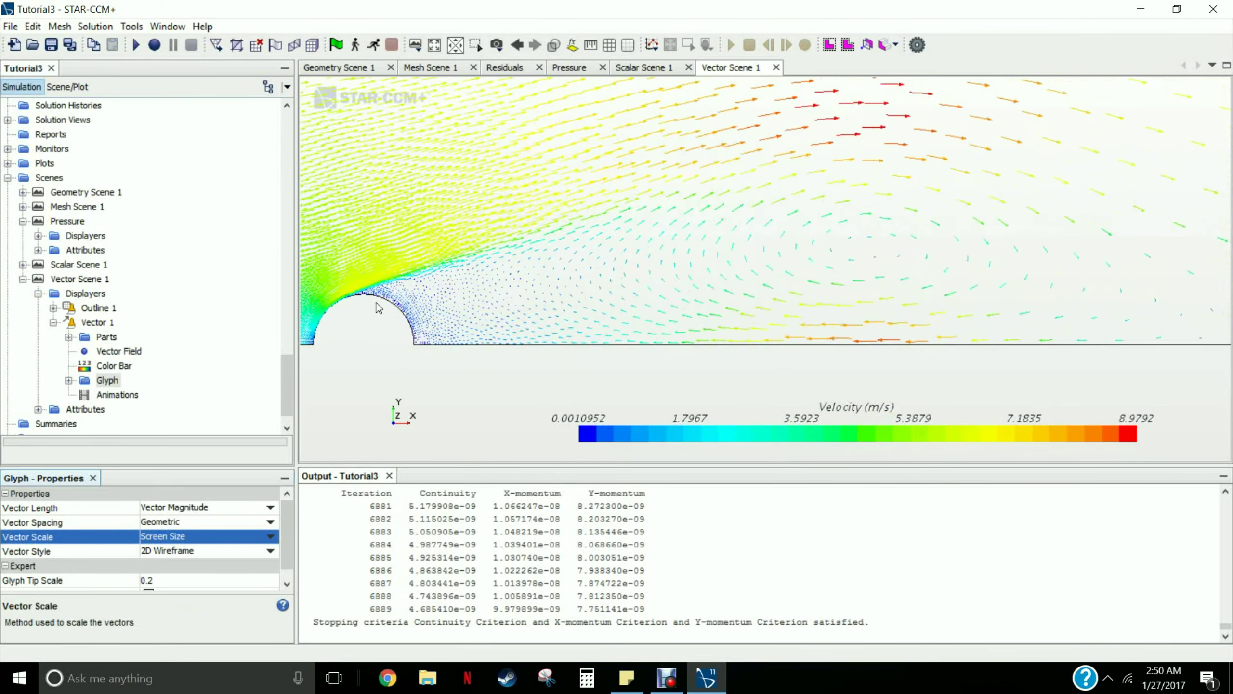
{"action": "scroll", "coordinate": [379, 303], "scroll_direction": "up", "scroll_amount": 5}
{"action": "scroll", "coordinate": [406, 268], "scroll_direction": "down", "scroll_amount": 4}
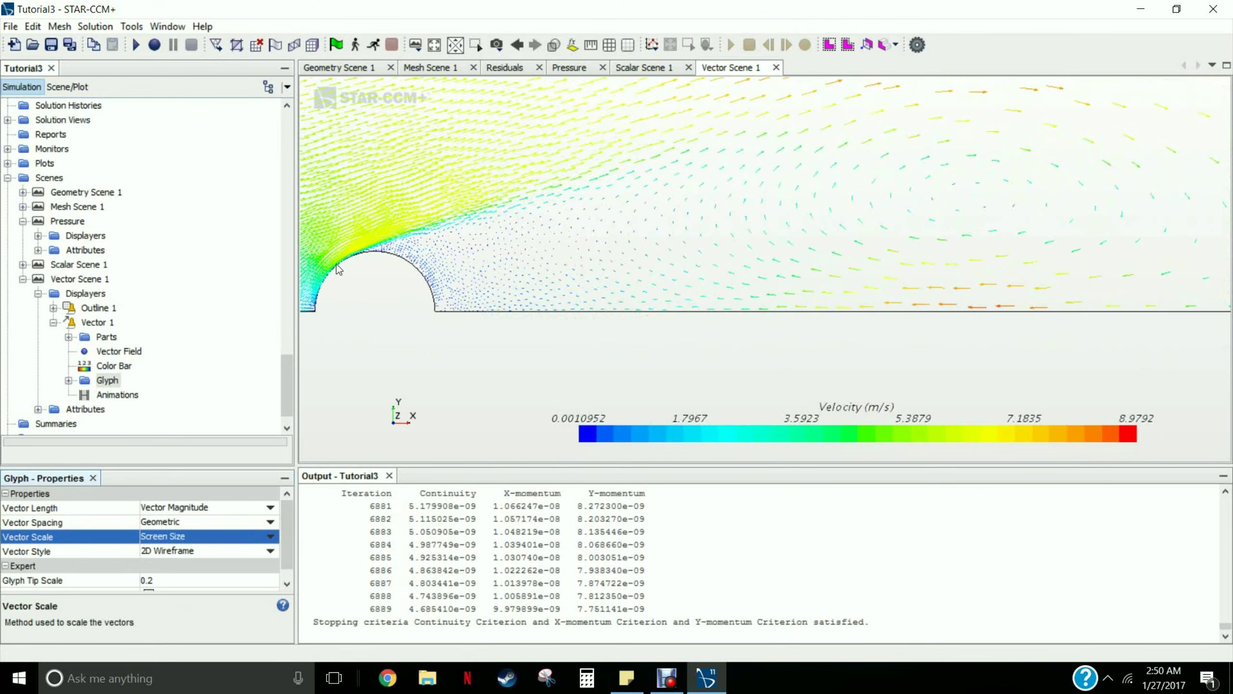
{"action": "scroll", "coordinate": [341, 269], "scroll_direction": "down", "scroll_amount": 2}
{"action": "scroll", "coordinate": [342, 264], "scroll_direction": "down", "scroll_amount": 1}
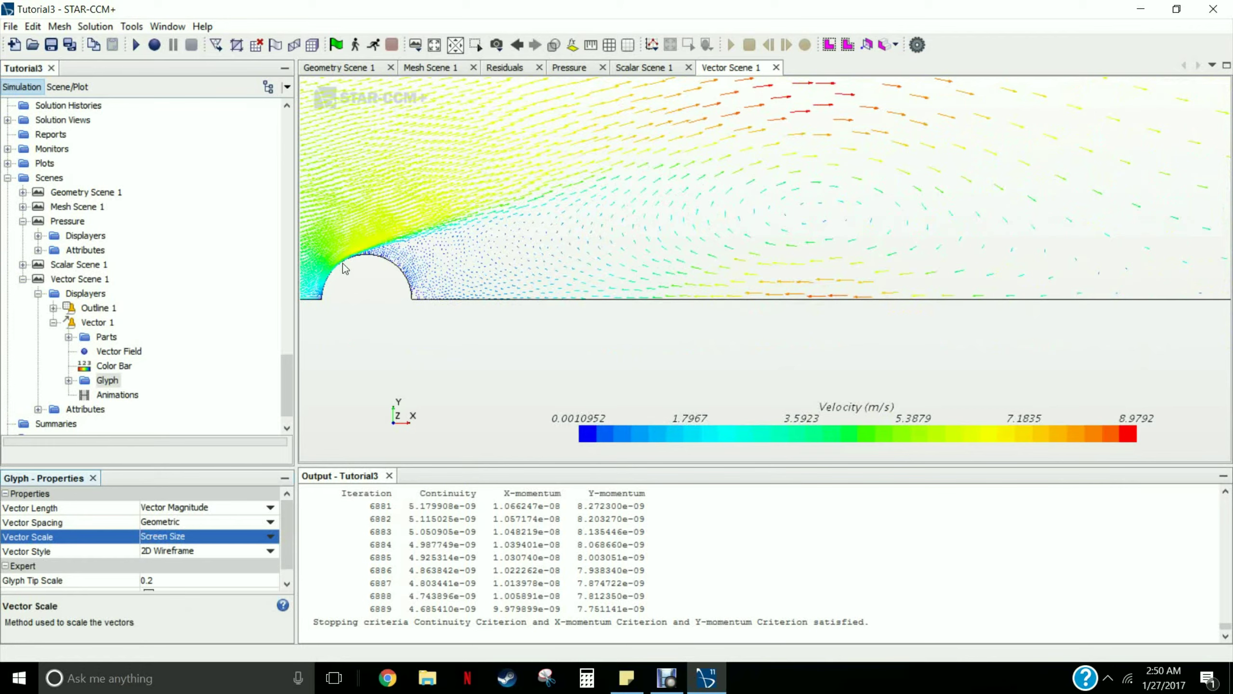
Try the Parts Size vector scale for the velocity glyphs
{"action": "left_click", "coordinate": [269, 522]}
{"action": "left_click", "coordinate": [270, 534]}
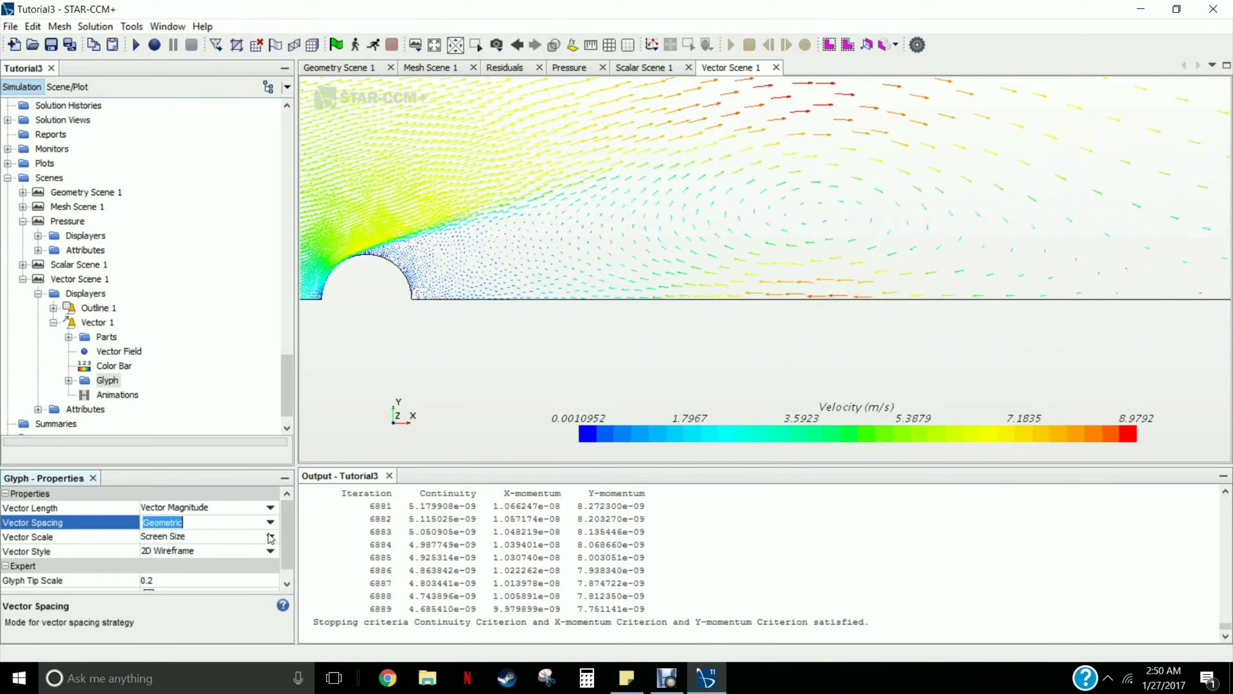
{"action": "left_click", "coordinate": [270, 536]}
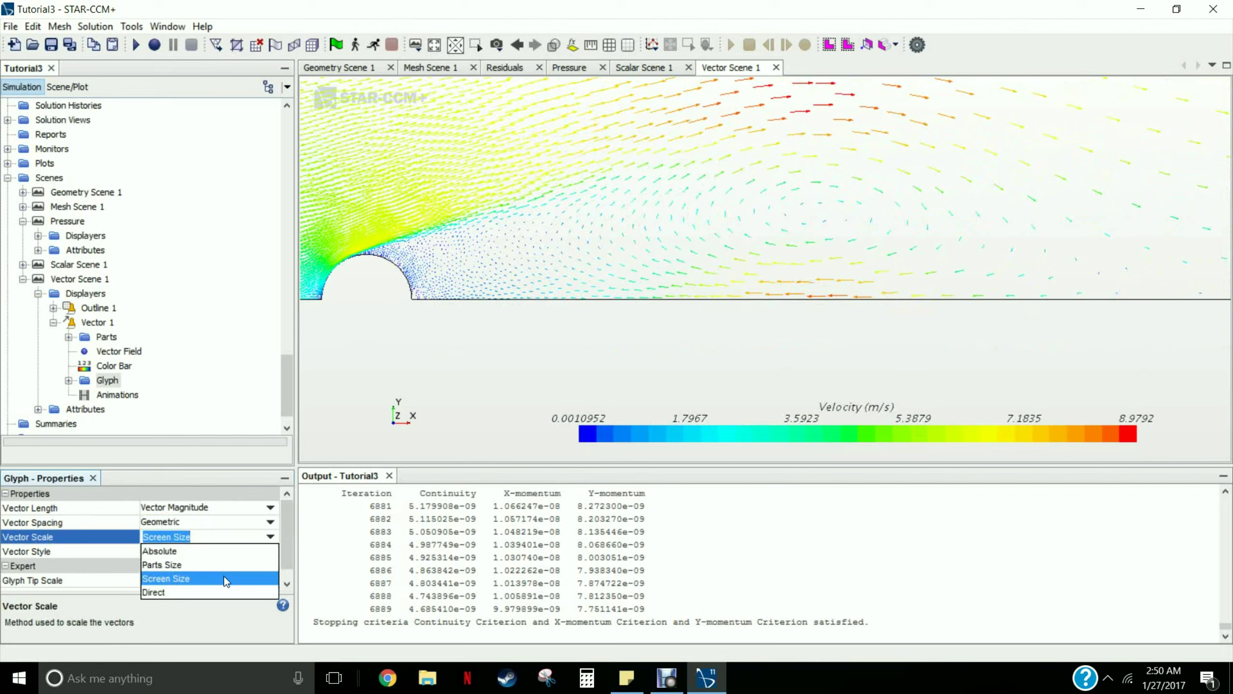
{"action": "left_click", "coordinate": [202, 565]}
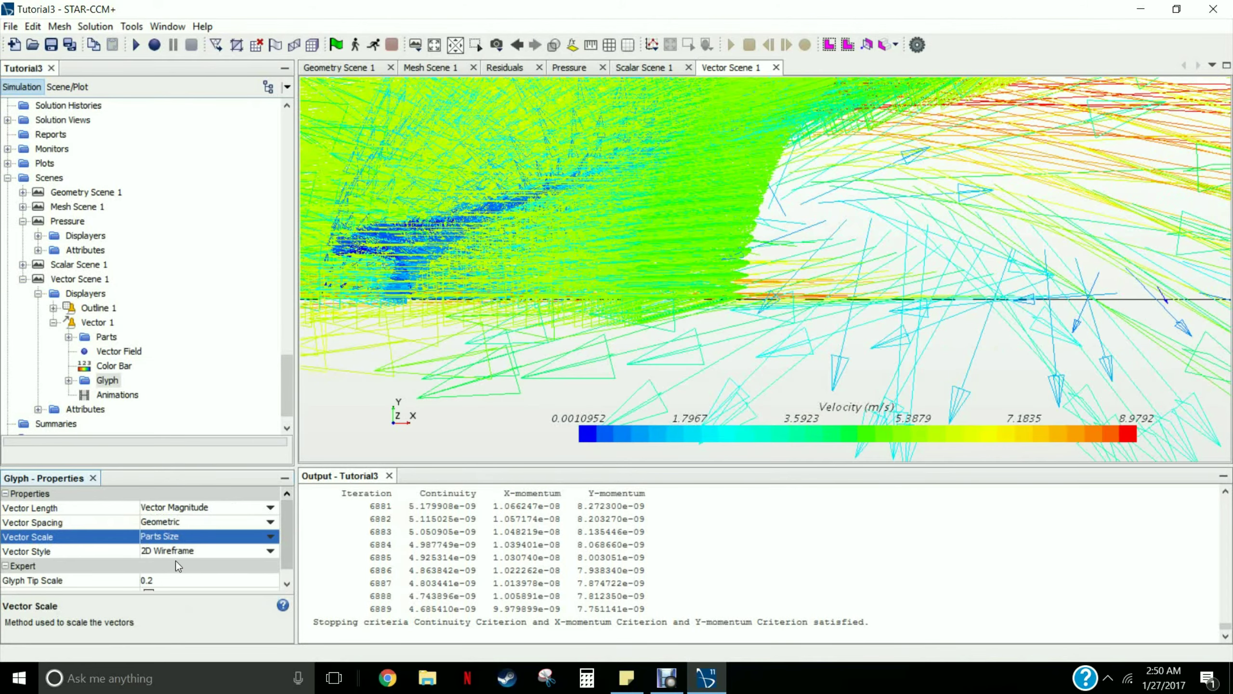
Set the glyph vector scale to Absolute and inspect the recirculating flow behind the cylinder
{"action": "left_click", "coordinate": [271, 539]}
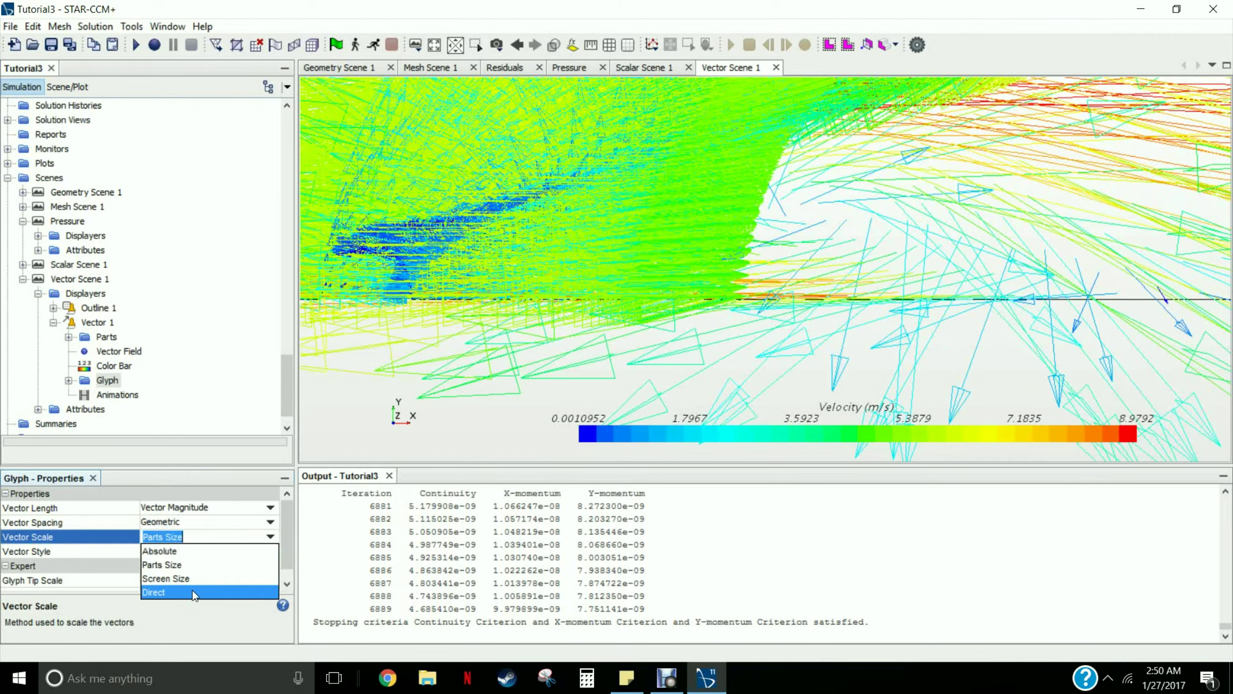
{"action": "left_click", "coordinate": [190, 552]}
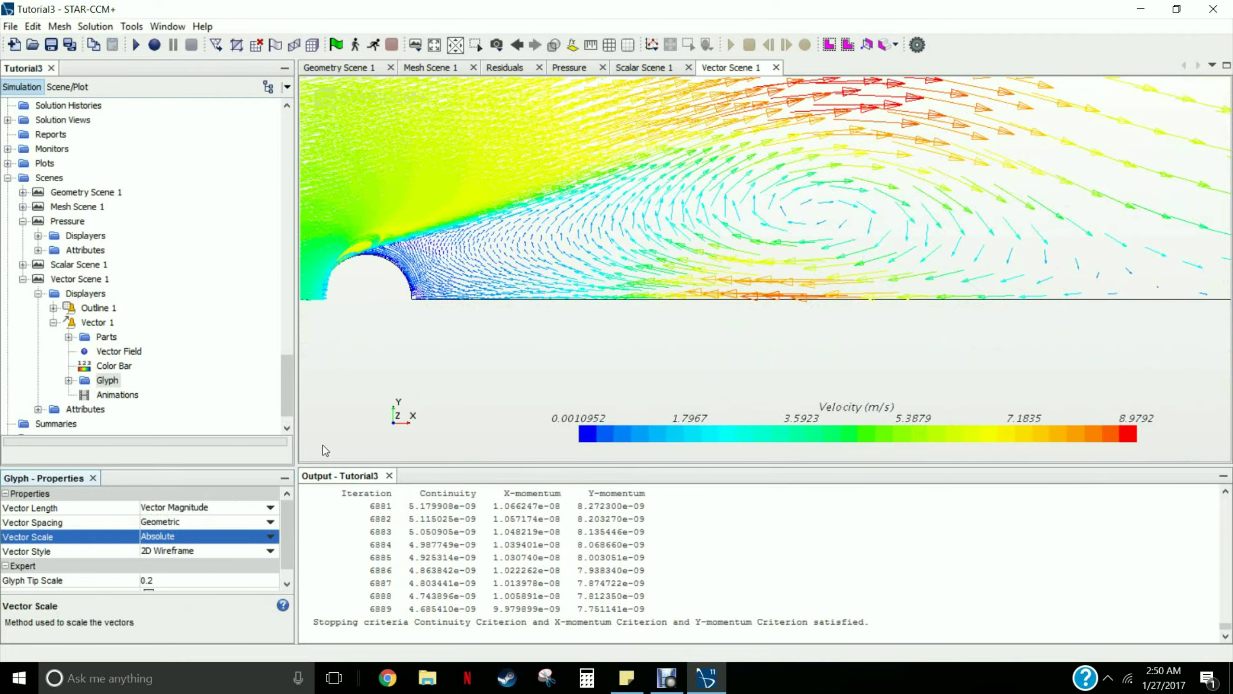
{"action": "scroll", "coordinate": [383, 273], "scroll_direction": "up", "scroll_amount": 2}
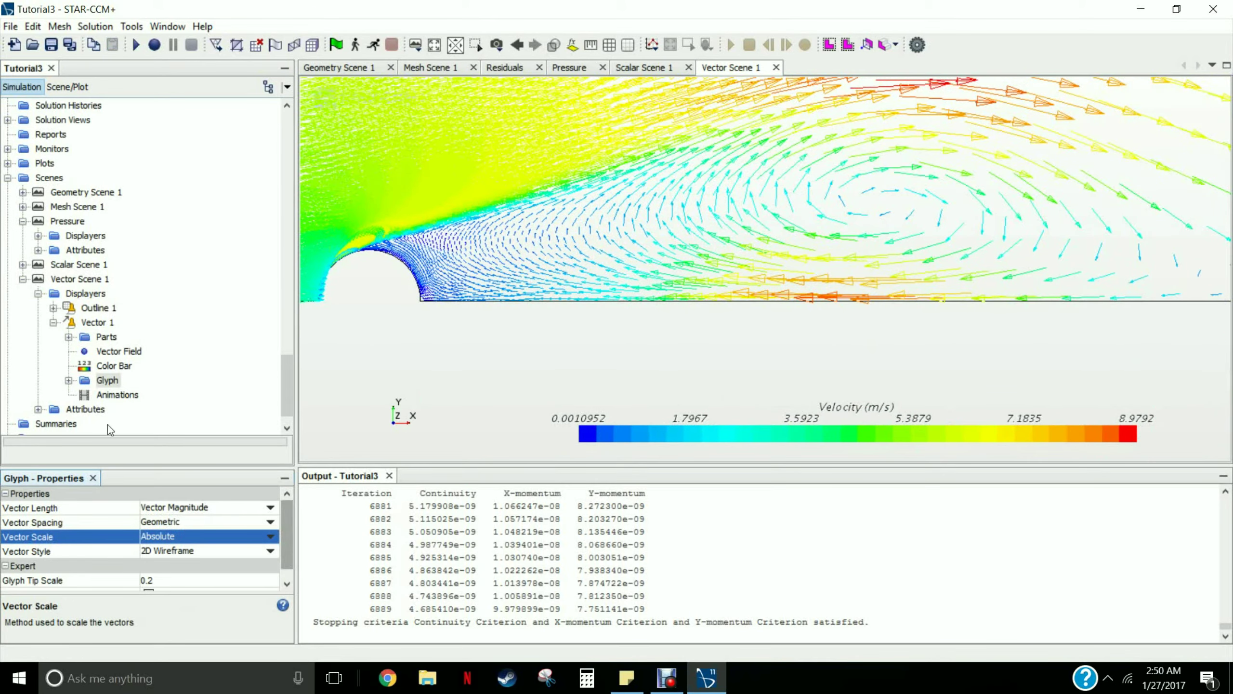
Set the absolute glyph length to 0.05 m and inspect the vectors close to the cylinder surface
{"action": "left_click", "coordinate": [69, 381]}
{"action": "left_click", "coordinate": [144, 396]}
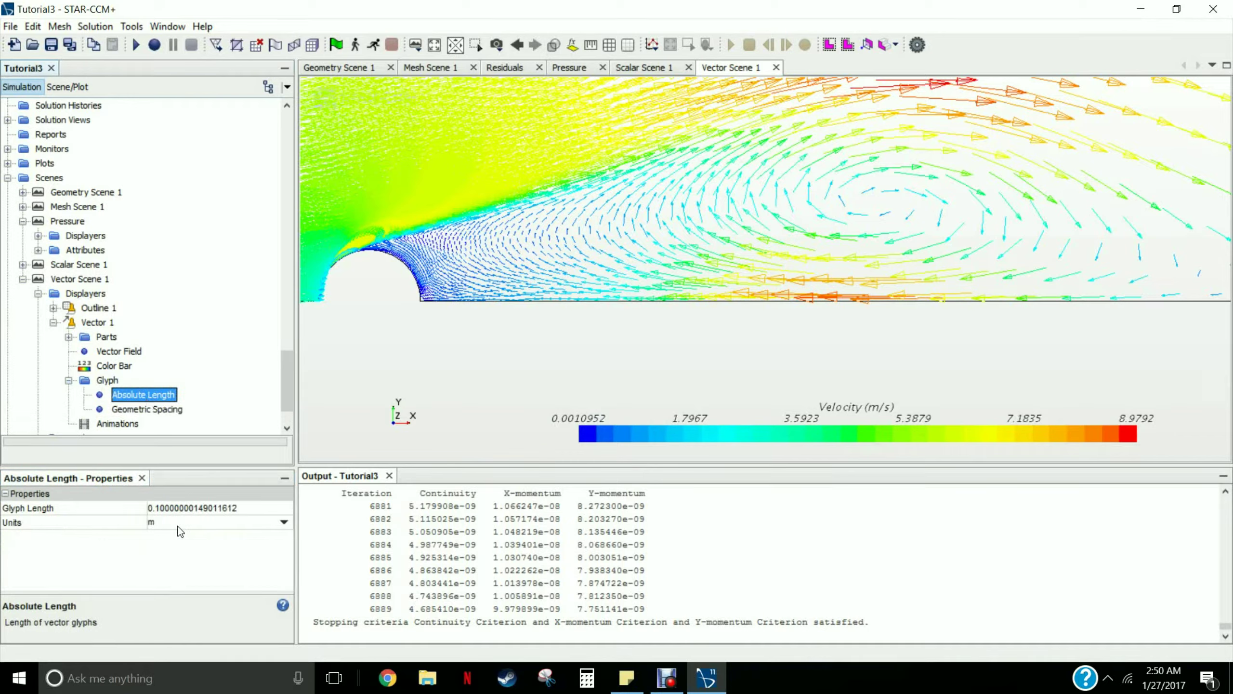
{"action": "left_click", "coordinate": [161, 508]}
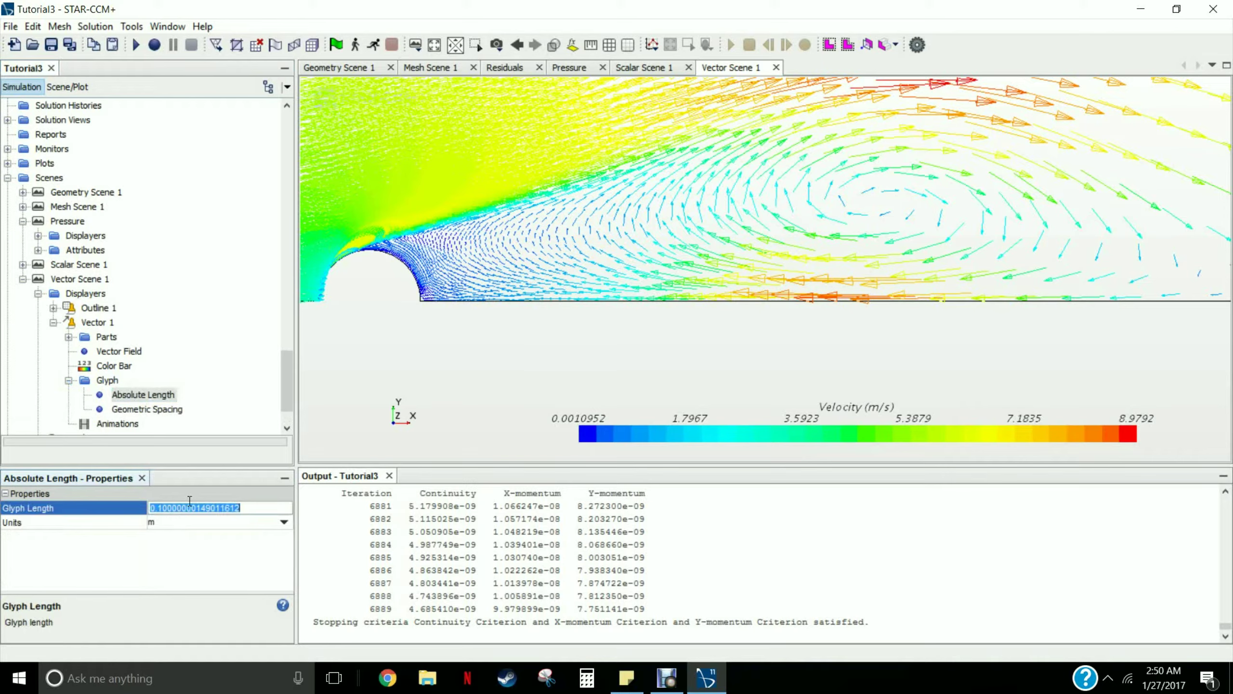
{"action": "type", "text": "0.05"}
{"action": "key", "text": "Return"}
{"action": "scroll", "coordinate": [402, 228], "scroll_direction": "up", "scroll_amount": 10}
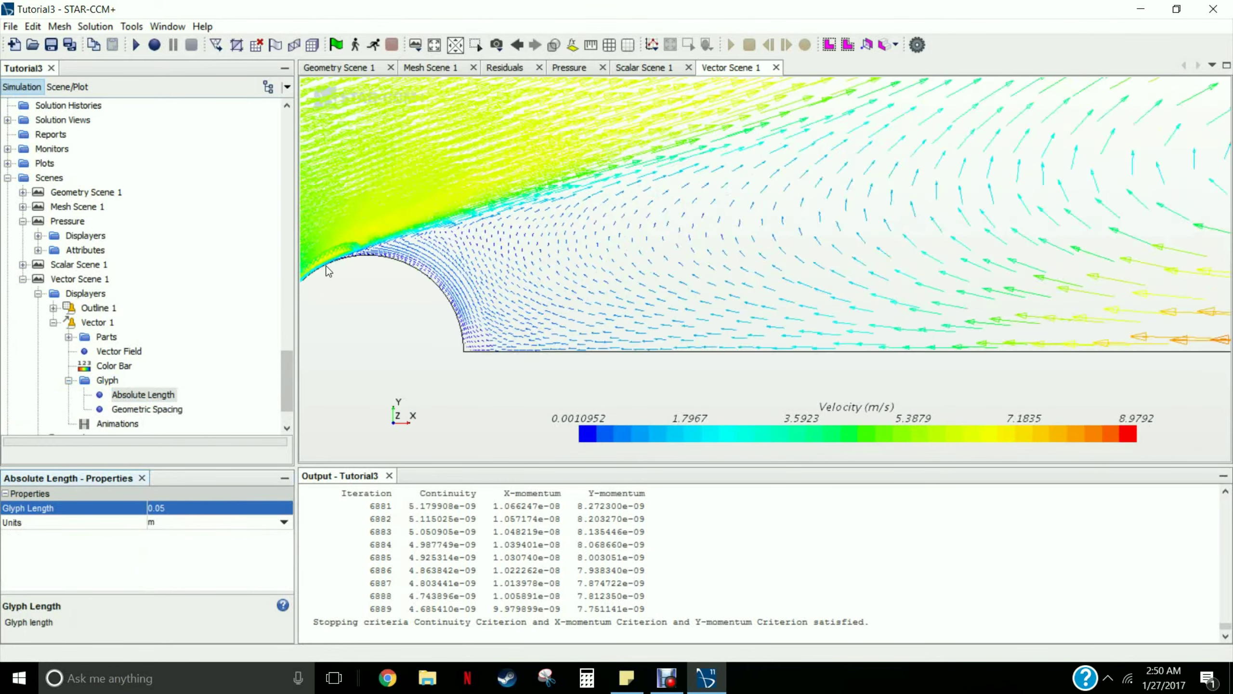
{"action": "scroll", "coordinate": [369, 236], "scroll_direction": "down", "scroll_amount": 6}
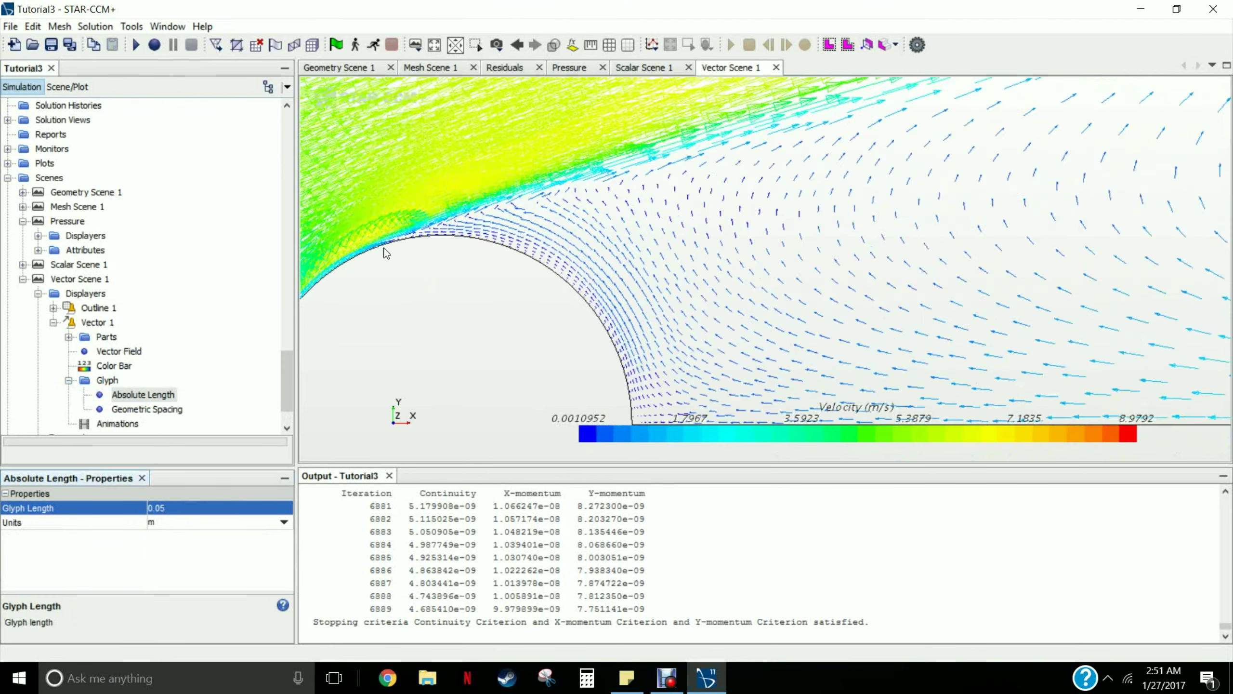
{"action": "scroll", "coordinate": [365, 257], "scroll_direction": "up", "scroll_amount": 3}
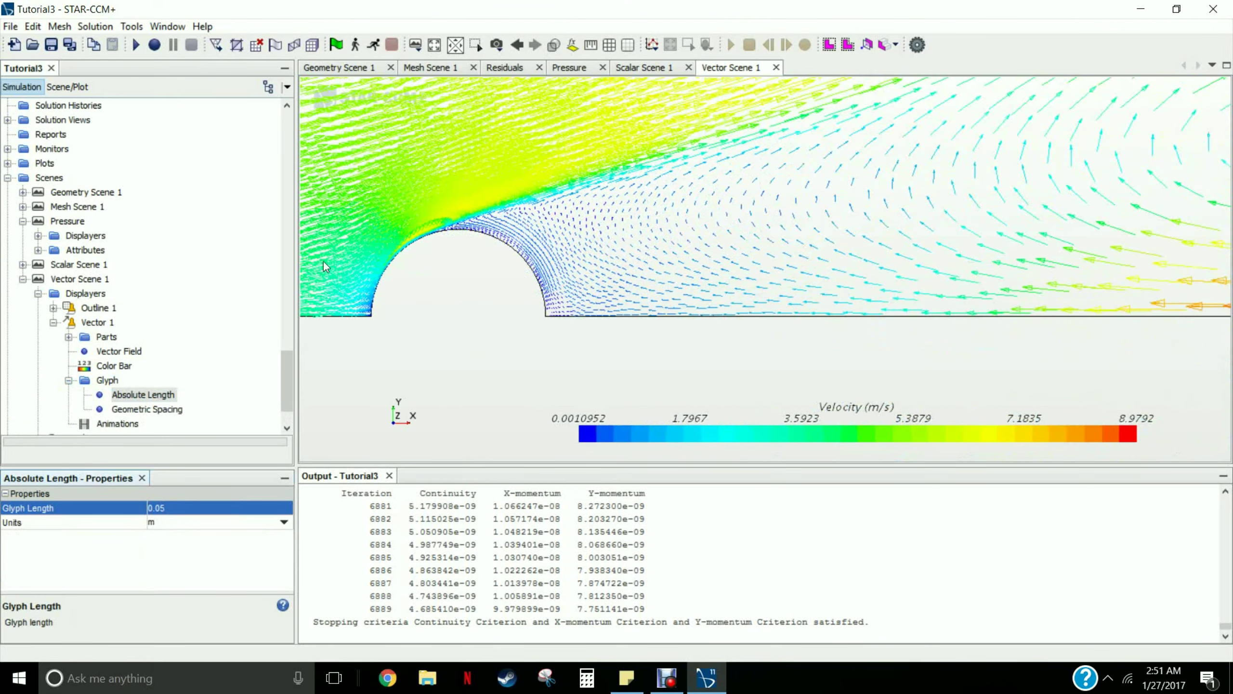
Set the absolute glyph length to 0.01 m and inspect the vectors along the cylinder wall
{"action": "left_click", "coordinate": [156, 508]}
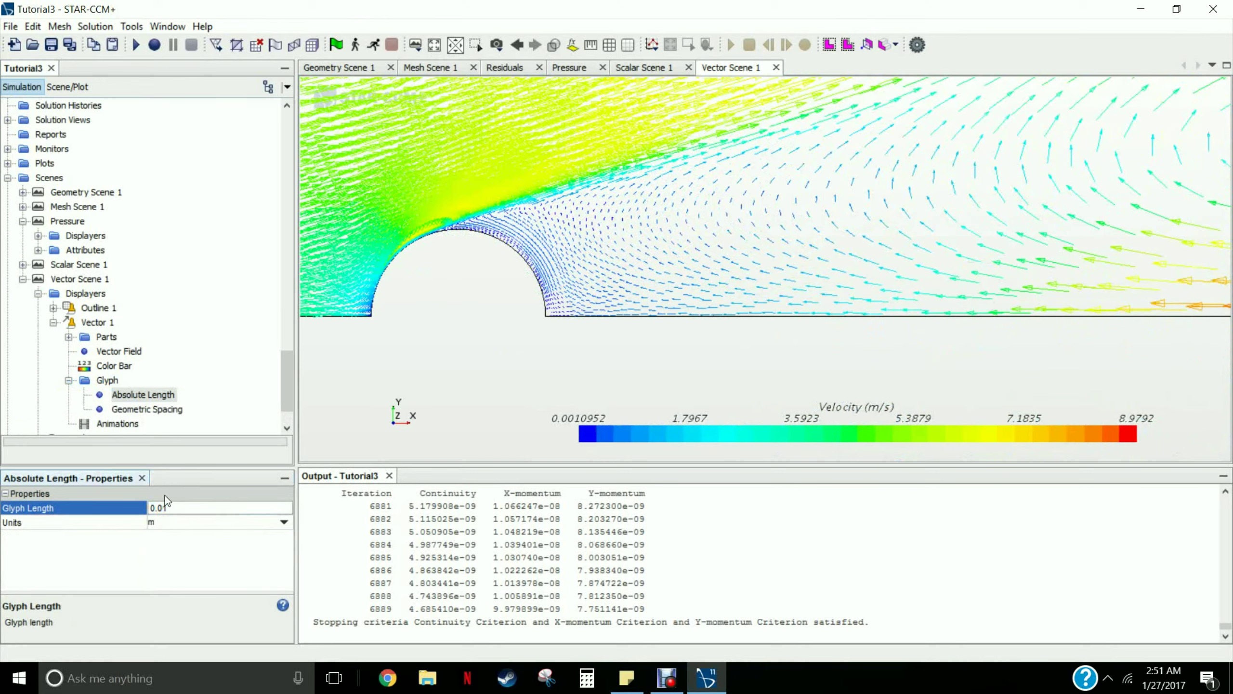
{"action": "type", "text": "1"}
{"action": "key", "text": "Return"}
{"action": "scroll", "coordinate": [422, 252], "scroll_direction": "up", "scroll_amount": 3}
{"action": "scroll", "coordinate": [479, 200], "scroll_direction": "up", "scroll_amount": 3}
{"action": "scroll", "coordinate": [483, 202], "scroll_direction": "down", "scroll_amount": 6}
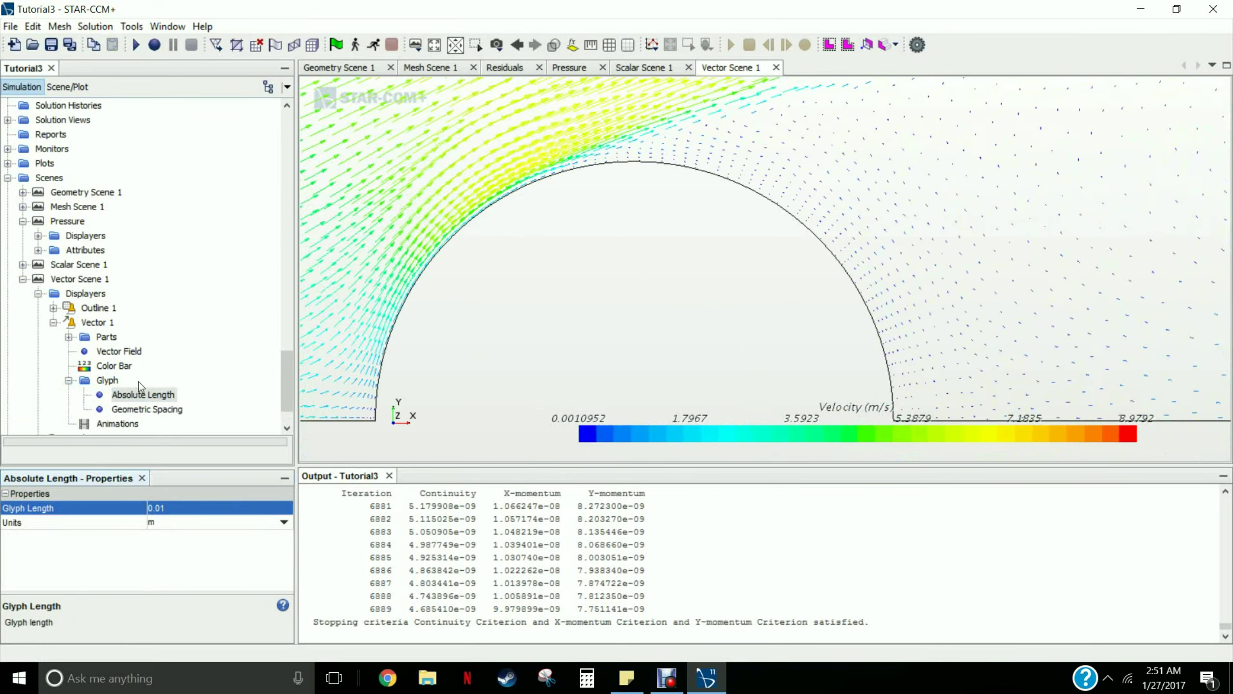
Set the glyph tip scale of the velocity vectors to 0.1
{"action": "left_click", "coordinate": [113, 381]}
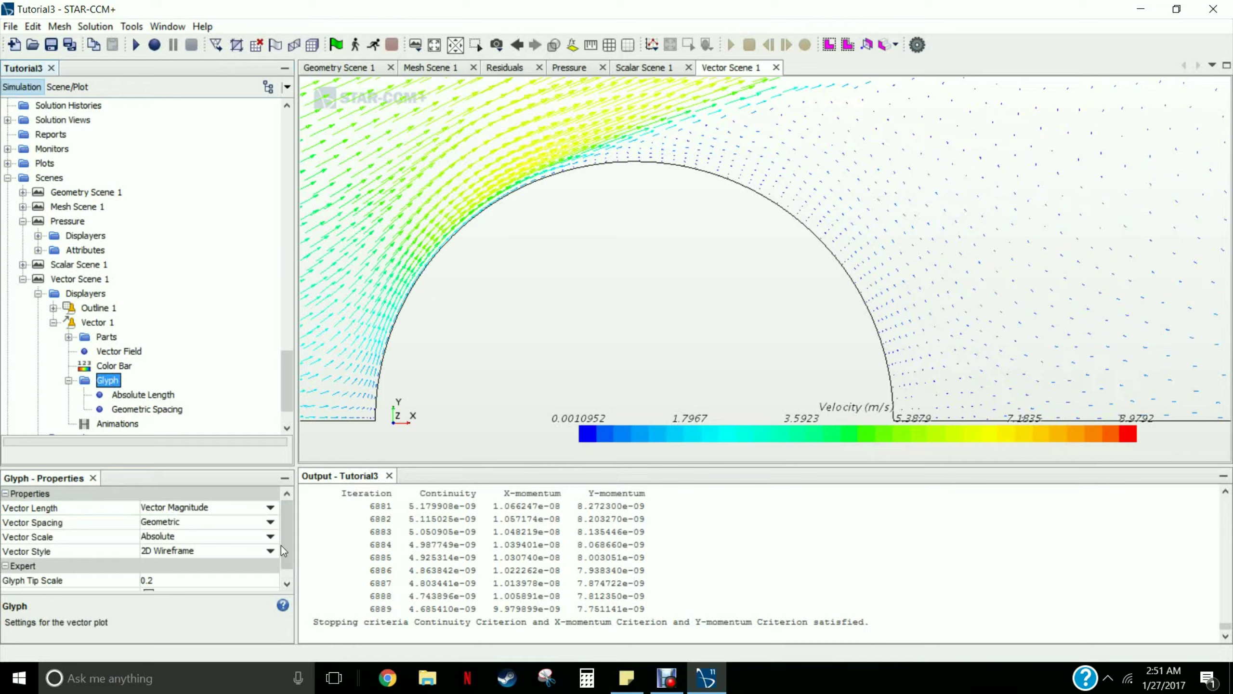
{"action": "left_click", "coordinate": [163, 580]}
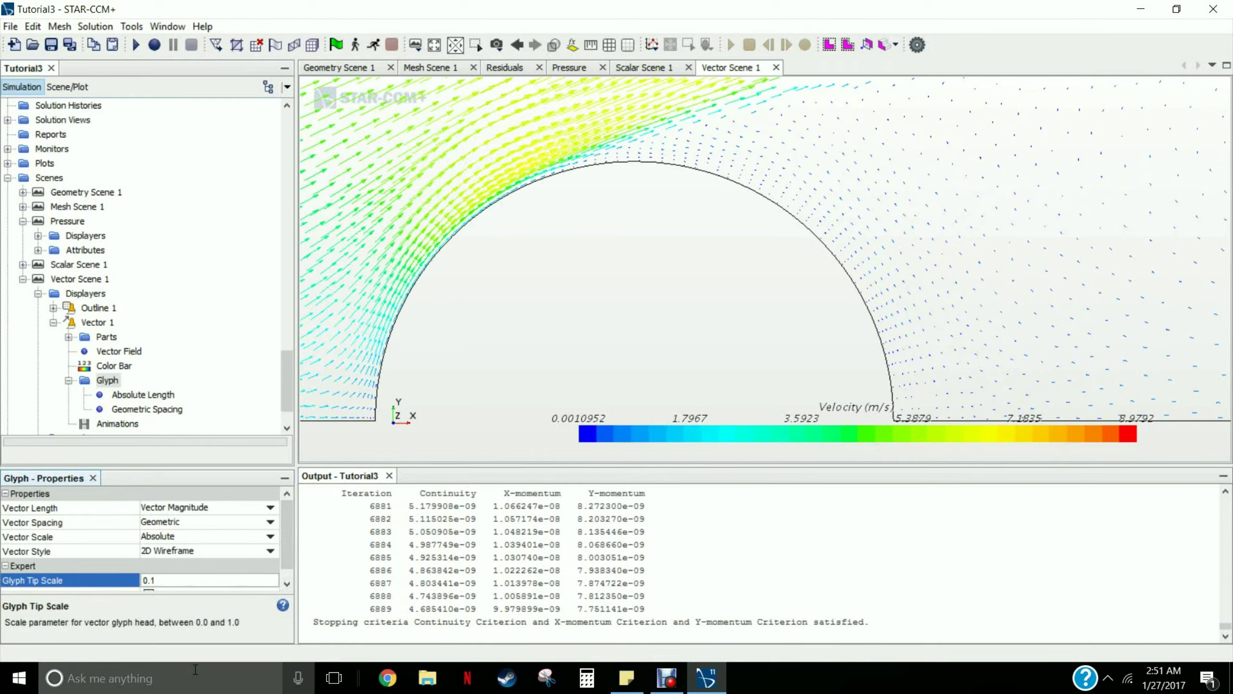
{"action": "key", "text": "Return"}
Examine the velocity arrowheads along the cylinder surface, in the free stream above it and in the wake
{"action": "scroll", "coordinate": [550, 175], "scroll_direction": "up", "scroll_amount": 3}
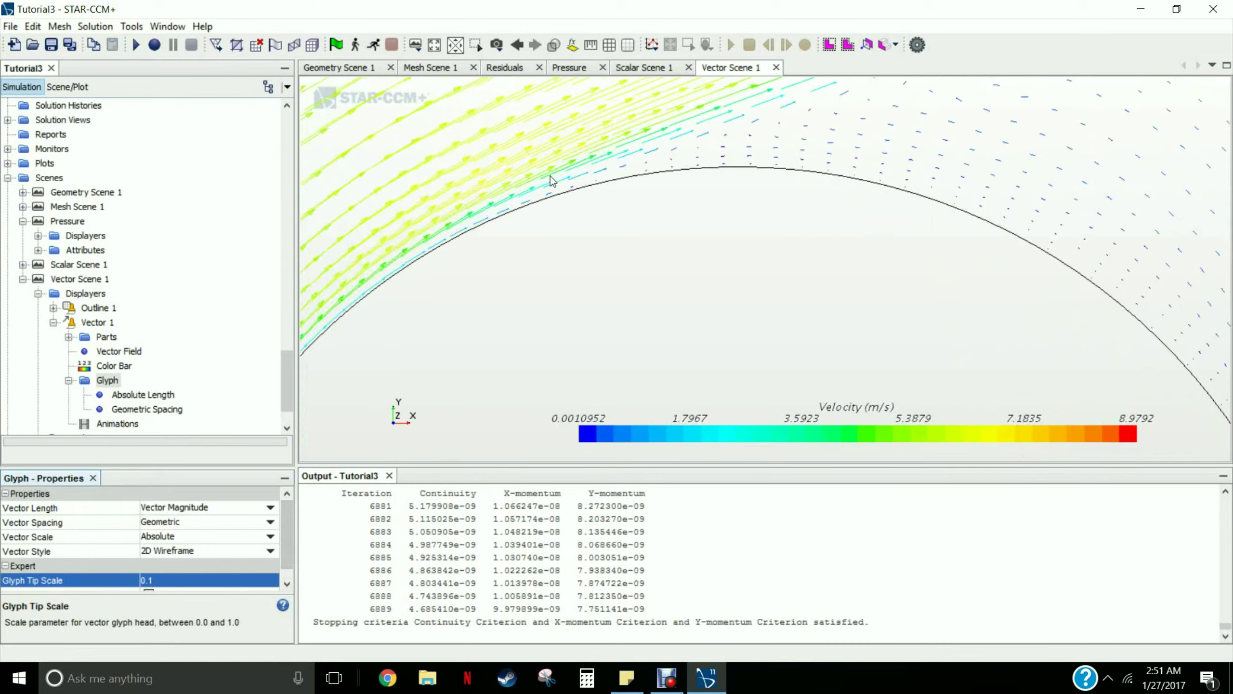
{"action": "scroll", "coordinate": [537, 192], "scroll_direction": "up", "scroll_amount": 2}
{"action": "scroll", "coordinate": [529, 203], "scroll_direction": "down", "scroll_amount": 5}
{"action": "scroll", "coordinate": [654, 97], "scroll_direction": "up", "scroll_amount": 1}
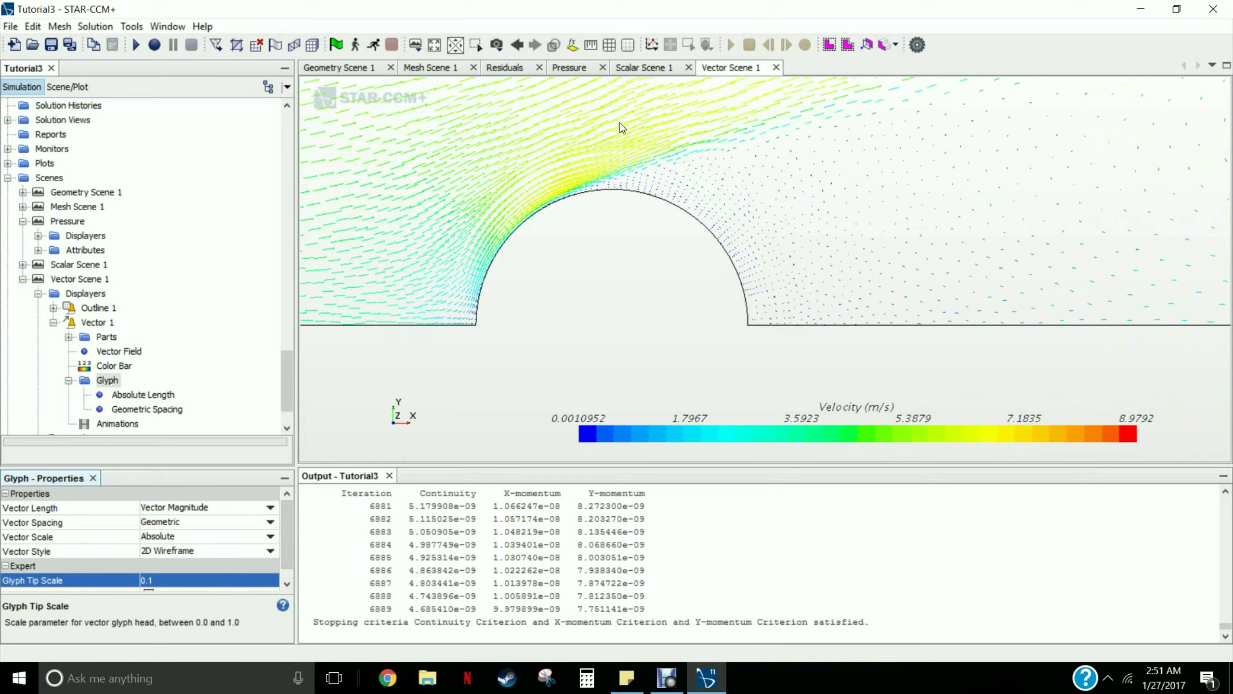
{"action": "scroll", "coordinate": [610, 131], "scroll_direction": "up", "scroll_amount": 2}
{"action": "scroll", "coordinate": [608, 135], "scroll_direction": "up", "scroll_amount": 5}
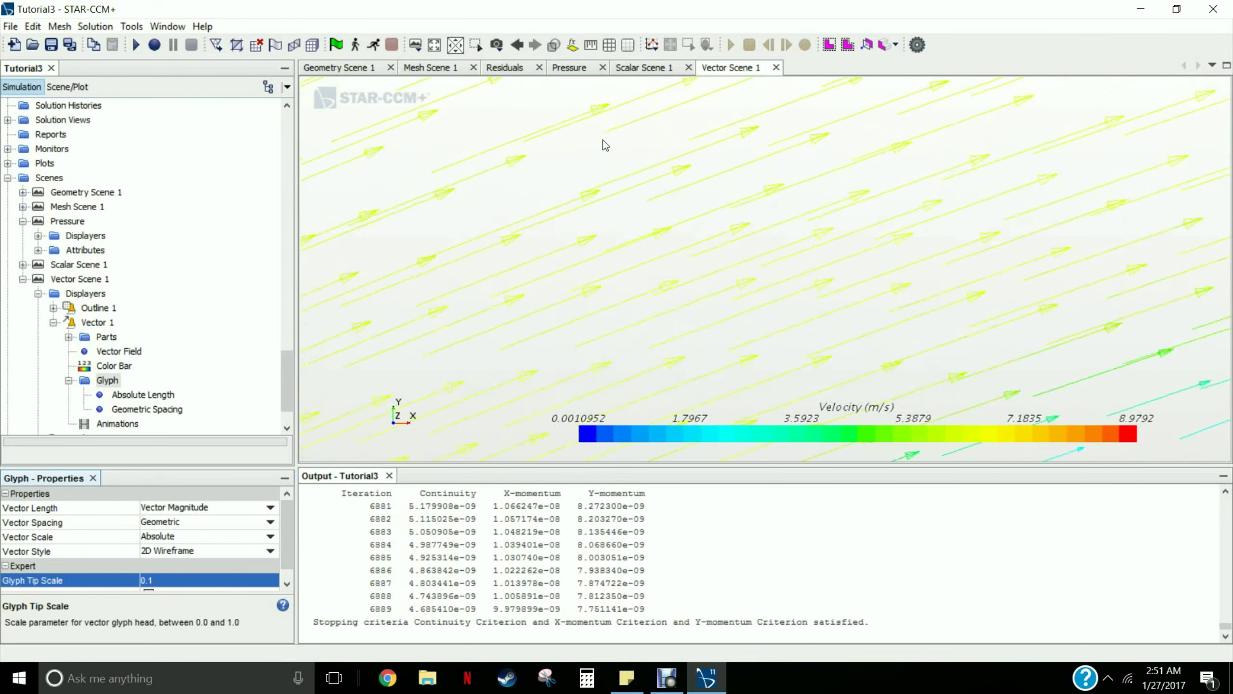
{"action": "scroll", "coordinate": [601, 149], "scroll_direction": "down", "scroll_amount": 4}
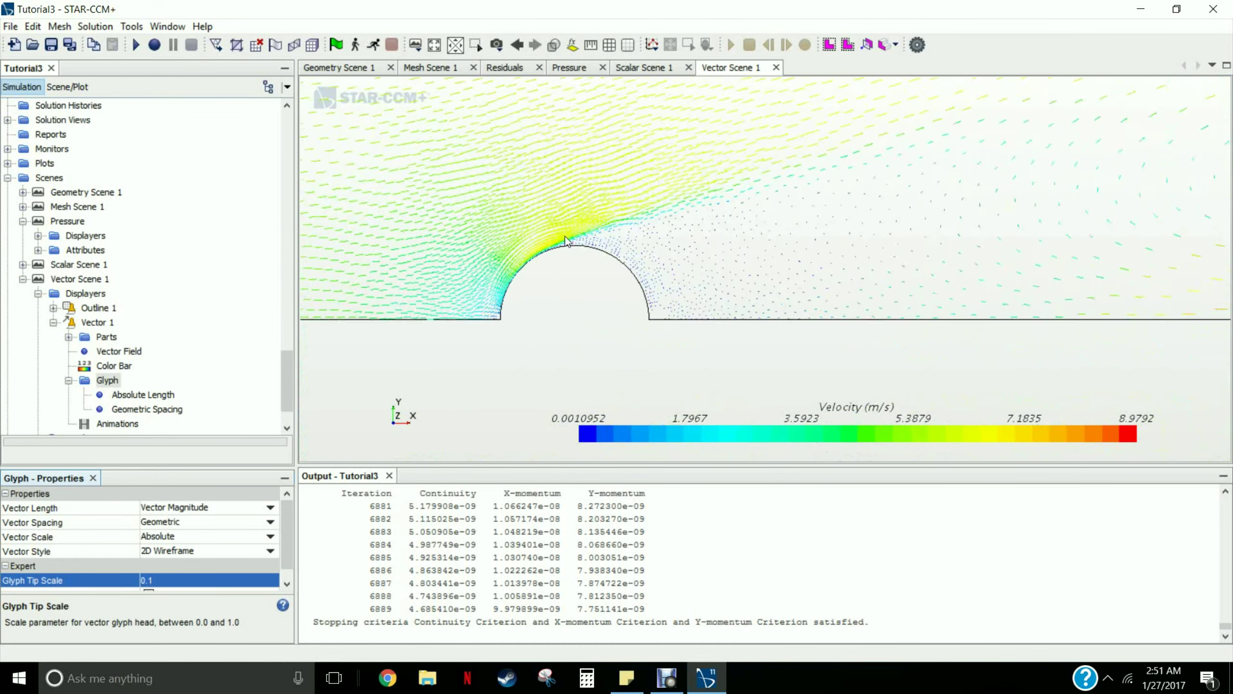
{"action": "scroll", "coordinate": [566, 240], "scroll_direction": "down", "scroll_amount": 2}
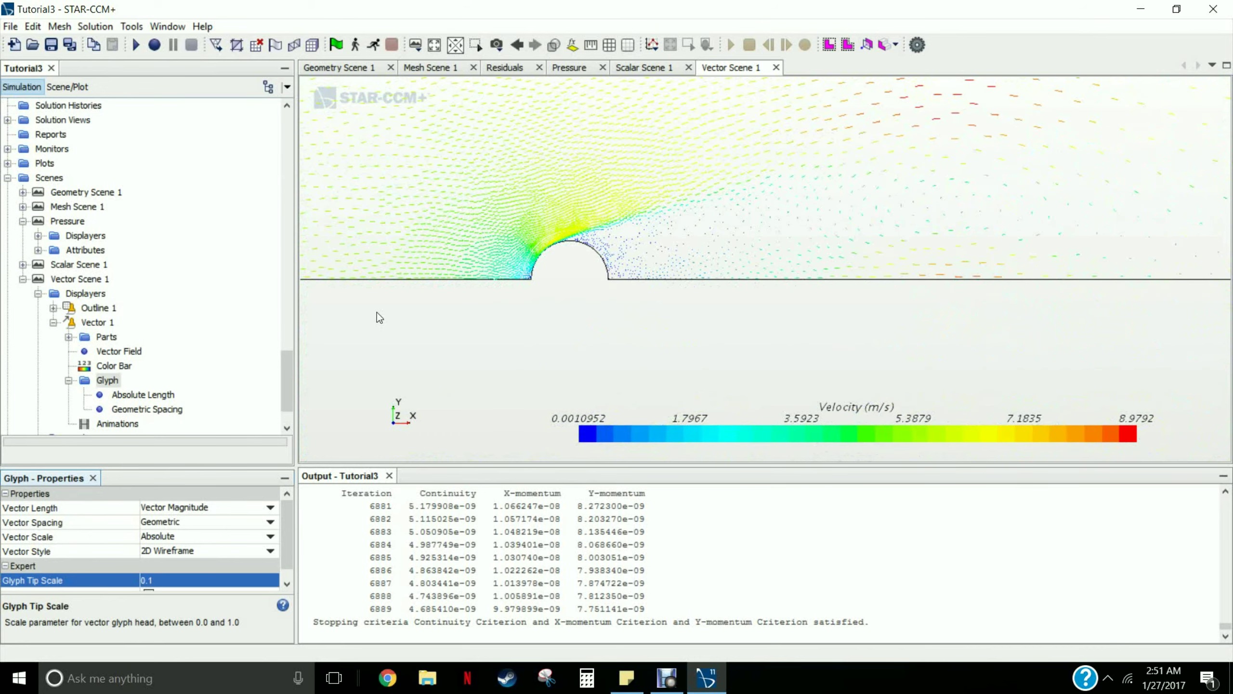
Collapse Vector Scene 1, create a new geometry scene and fit the whole domain in its view
{"action": "left_click", "coordinate": [239, 316]}
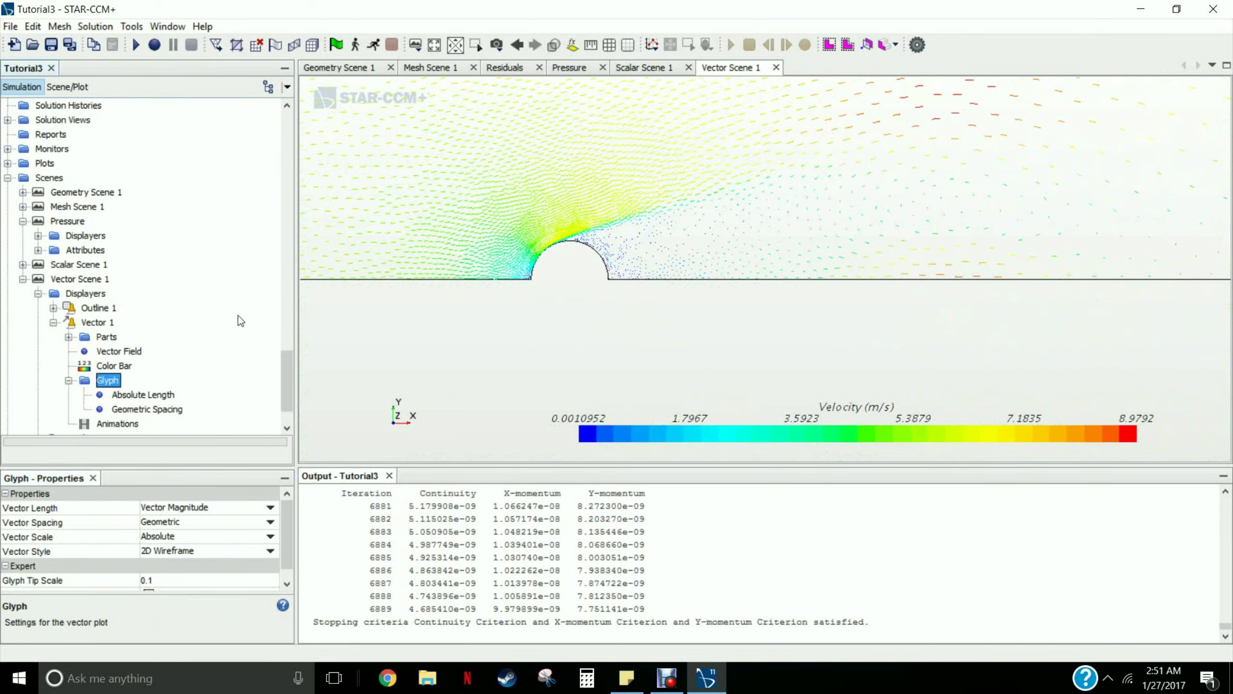
{"action": "left_click", "coordinate": [23, 279]}
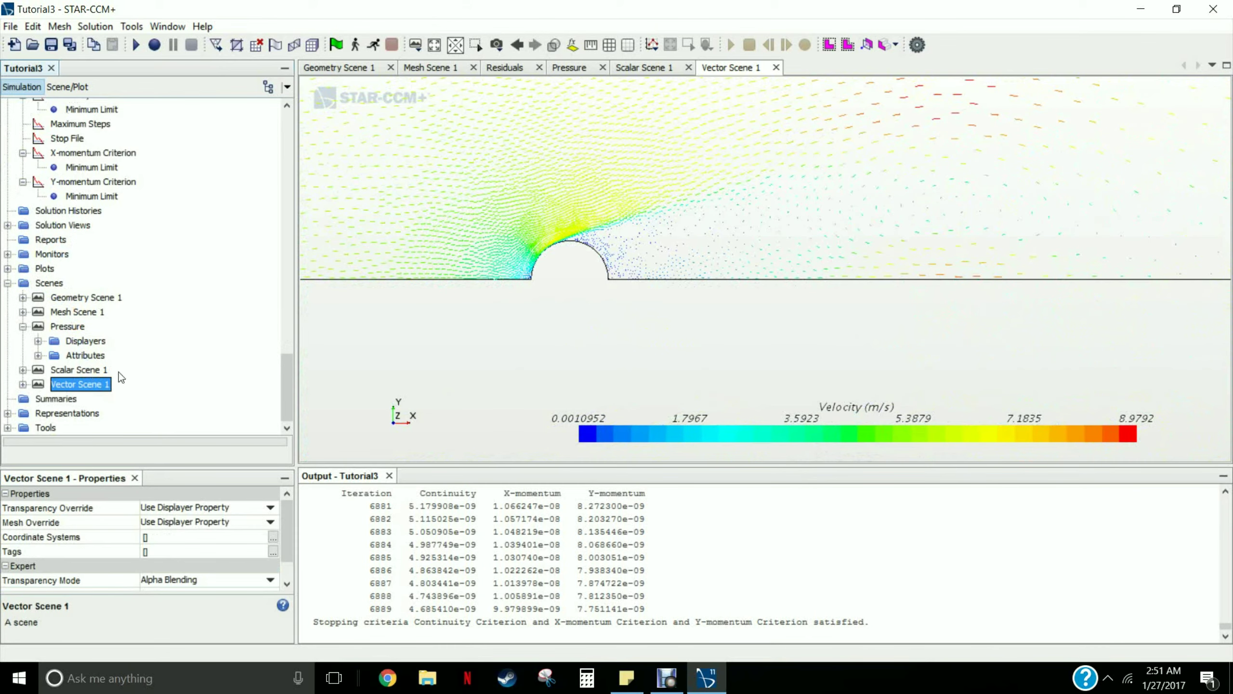
{"action": "left_click", "coordinate": [48, 283]}
{"action": "right_click", "coordinate": [52, 283]}
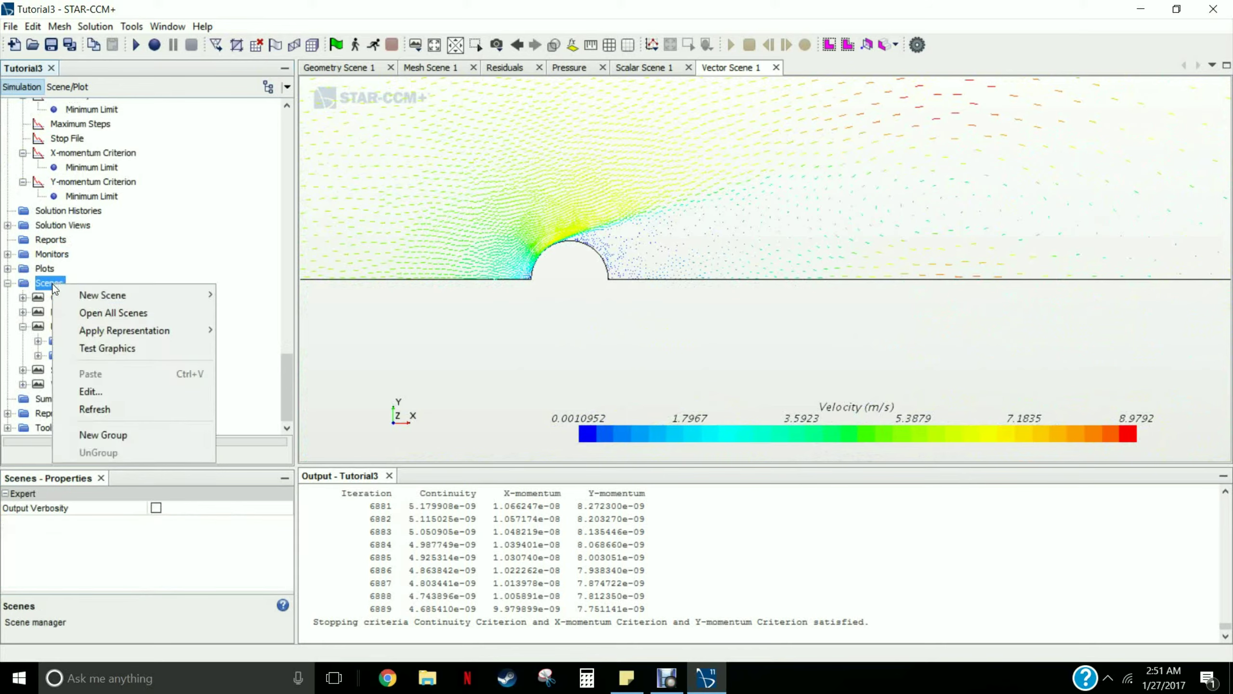
{"action": "mouse_move", "coordinate": [89, 301]}
{"action": "left_click", "coordinate": [253, 294]}
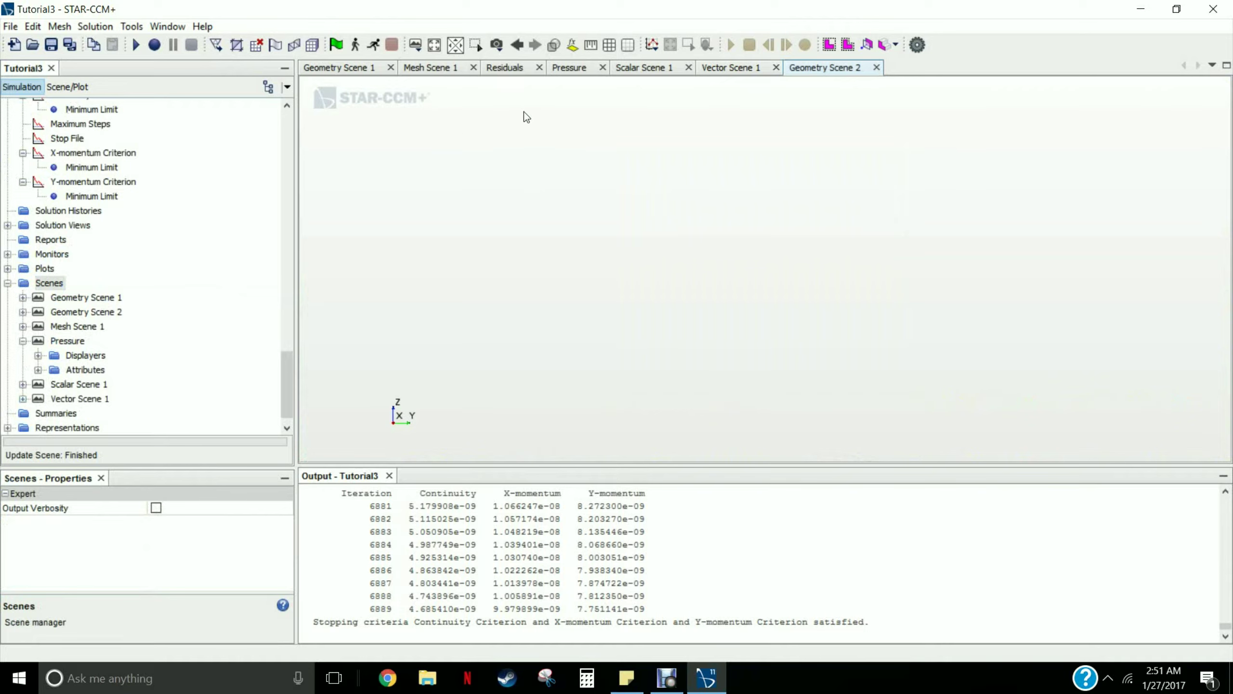
{"action": "left_click", "coordinate": [434, 48]}
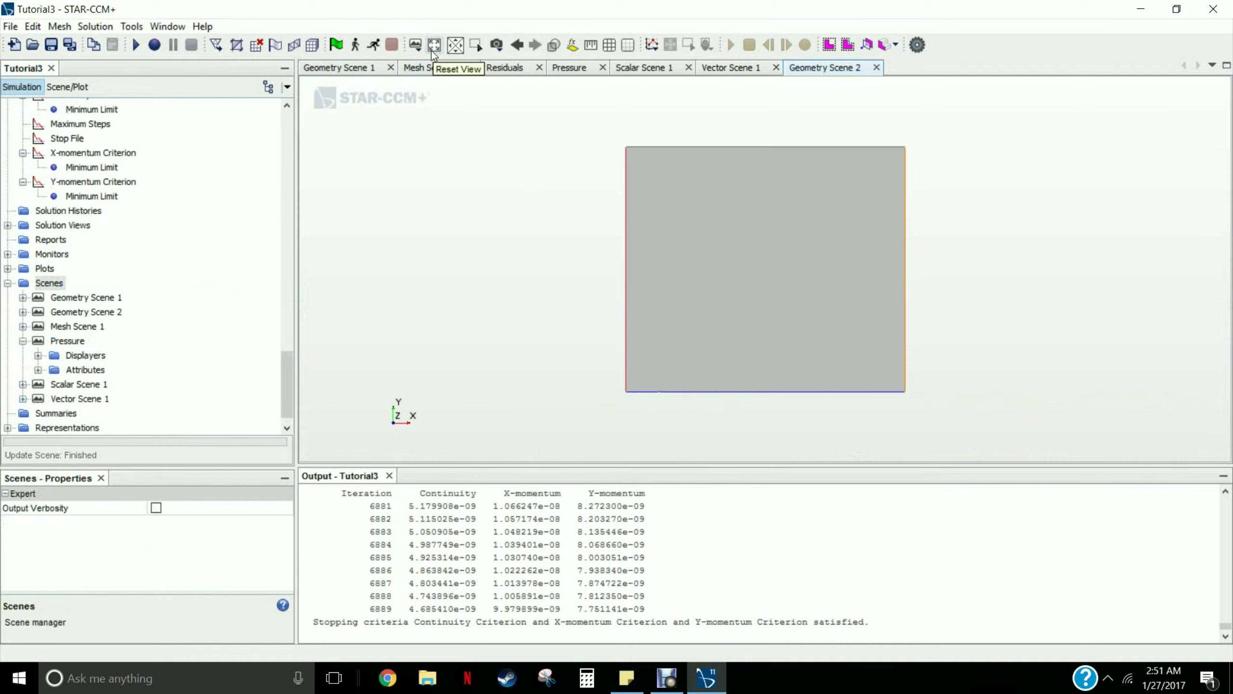
Collapse the Regions, Continua, Operations and Parts branches of the simulation tree to expose Derived Parts
{"action": "left_click", "coordinate": [290, 379]}
{"action": "left_click_drag", "start_coordinate": [289, 378], "coordinate": [293, 136]}
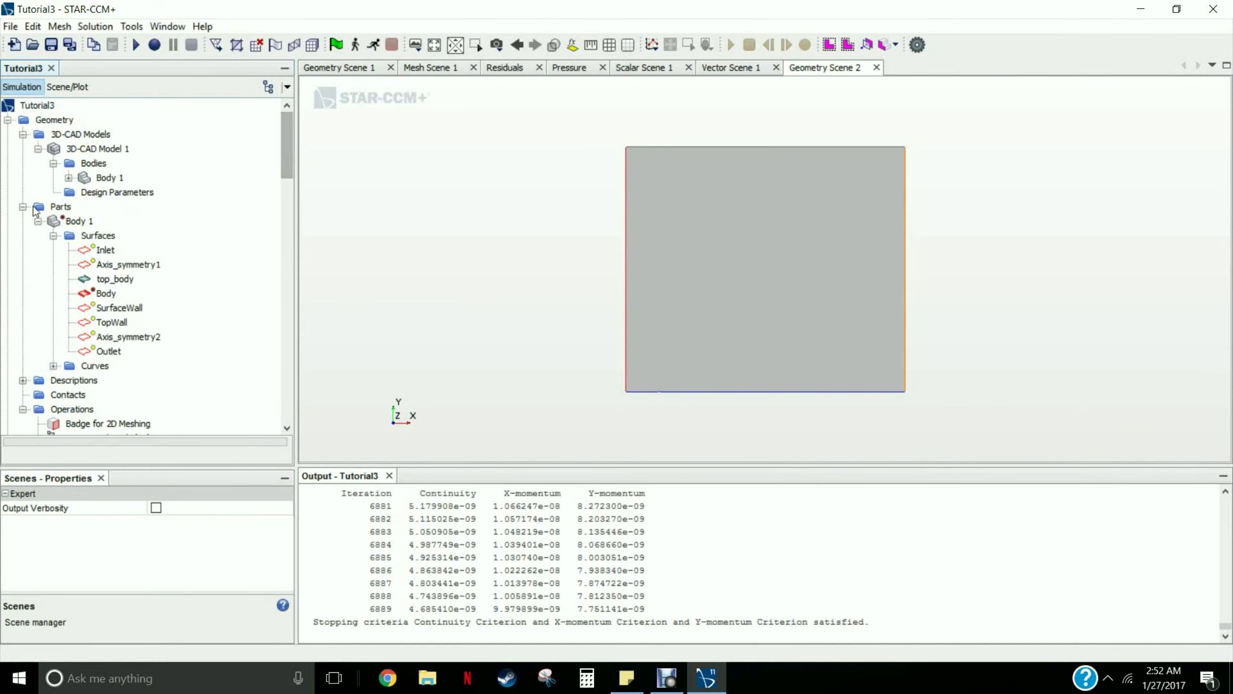
{"action": "scroll", "coordinate": [34, 214], "scroll_direction": "down", "scroll_amount": 11}
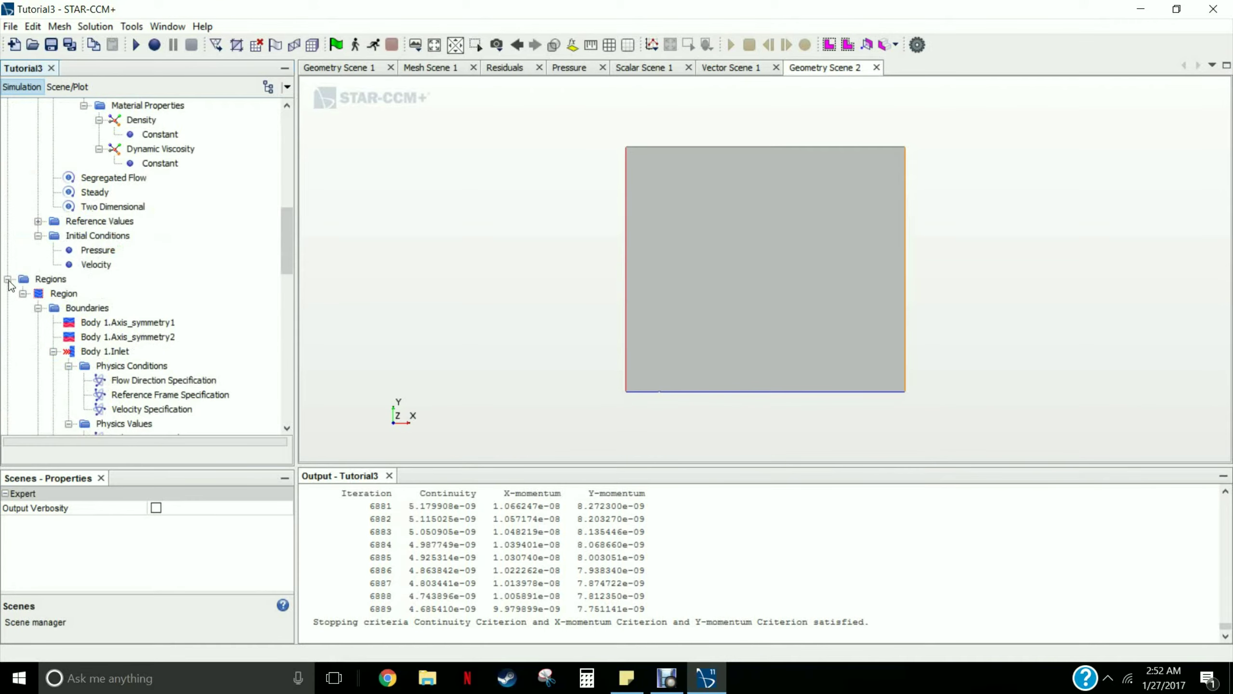
{"action": "left_click", "coordinate": [7, 279]}
{"action": "scroll", "coordinate": [46, 273], "scroll_direction": "up", "scroll_amount": 4}
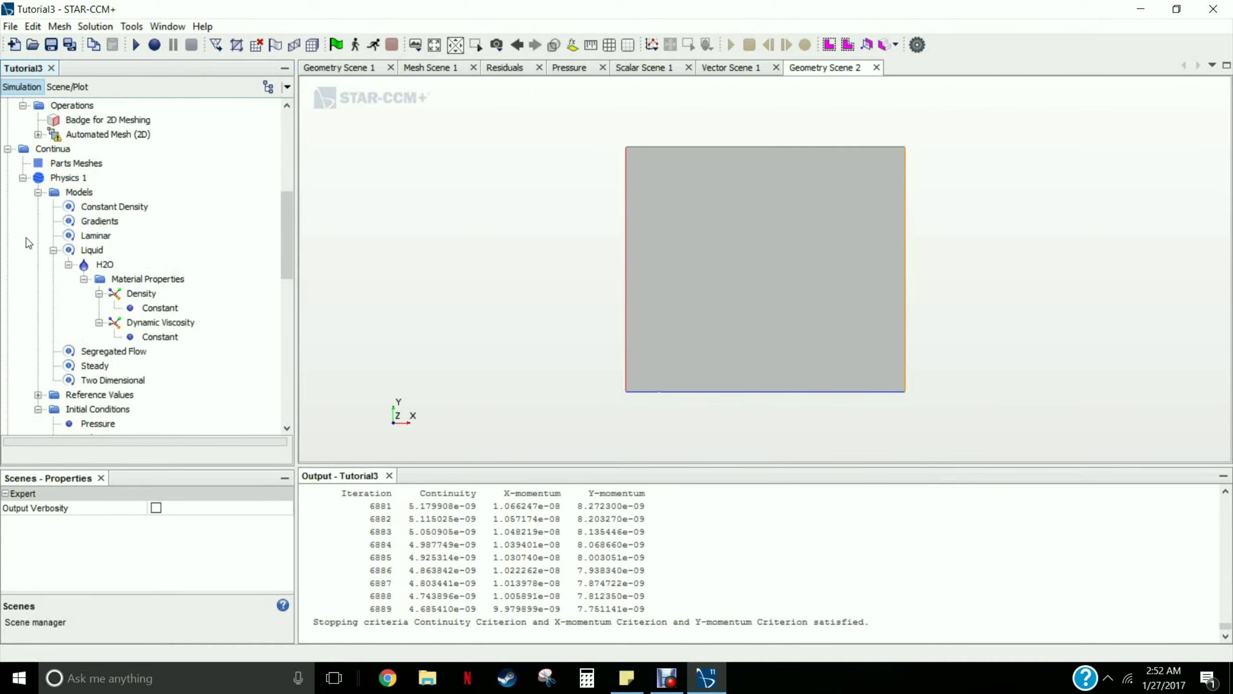
{"action": "left_click", "coordinate": [8, 149]}
{"action": "scroll", "coordinate": [40, 190], "scroll_direction": "up", "scroll_amount": 2}
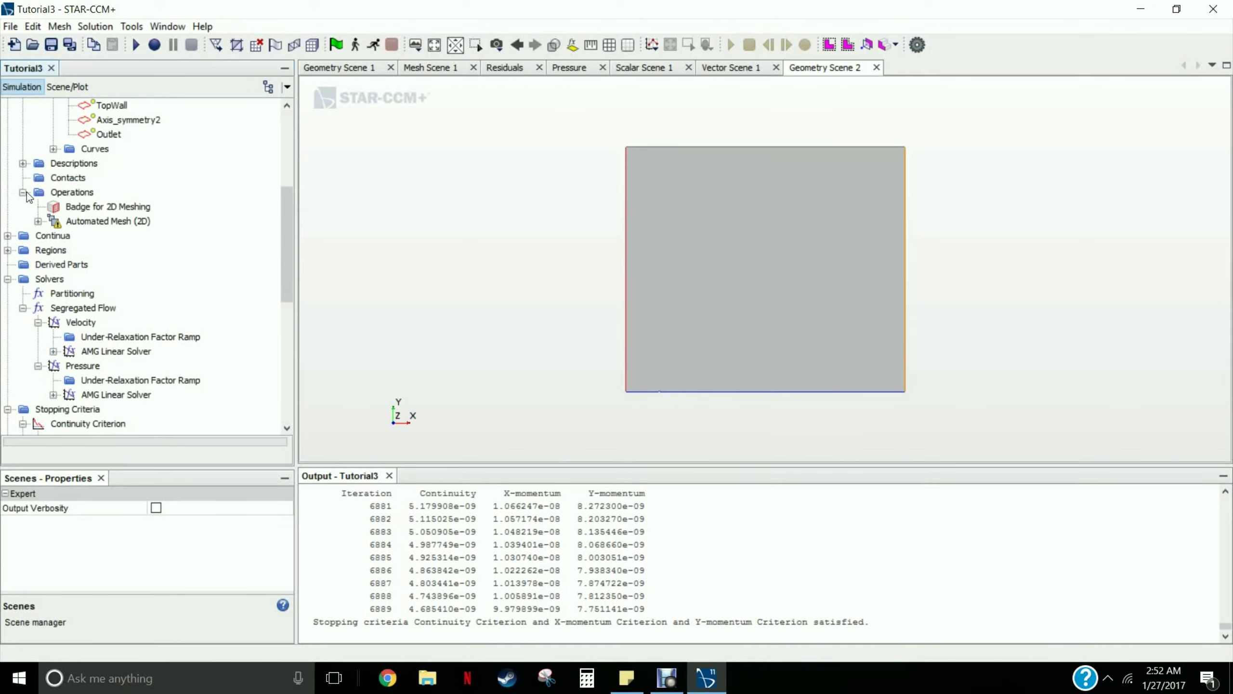
{"action": "left_click", "coordinate": [23, 192]}
{"action": "scroll", "coordinate": [63, 204], "scroll_direction": "up", "scroll_amount": 4}
{"action": "scroll", "coordinate": [62, 205], "scroll_direction": "up", "scroll_amount": 1}
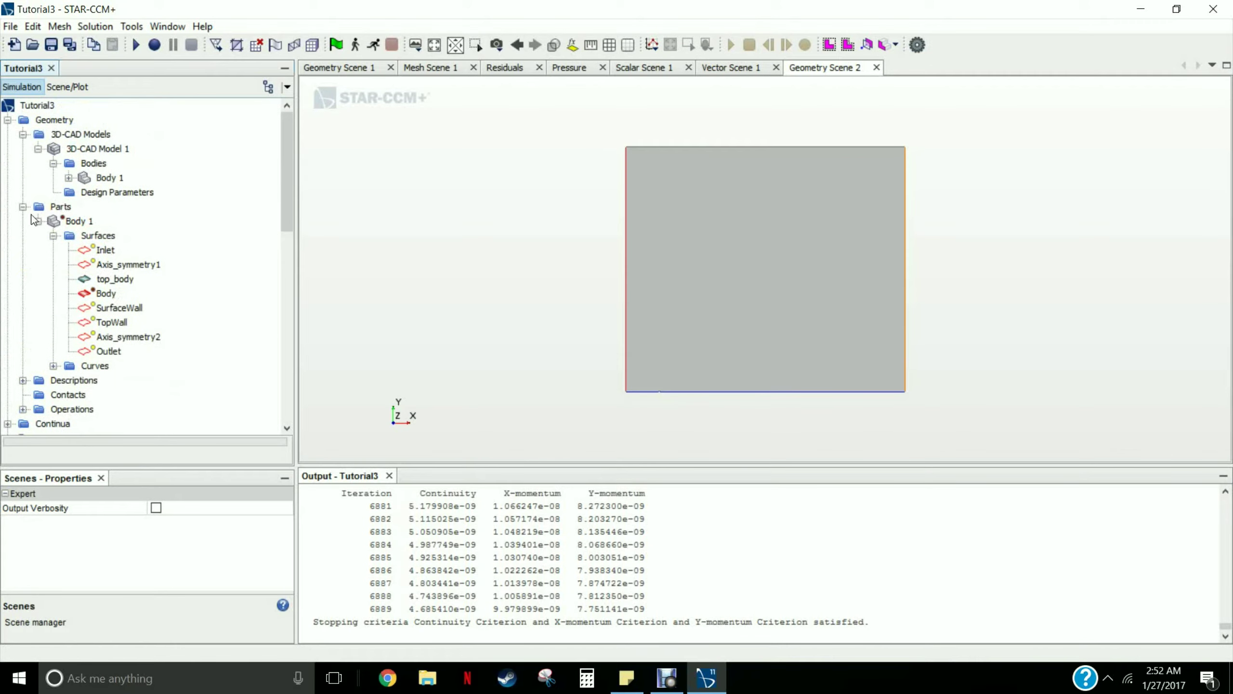
{"action": "left_click", "coordinate": [23, 207]}
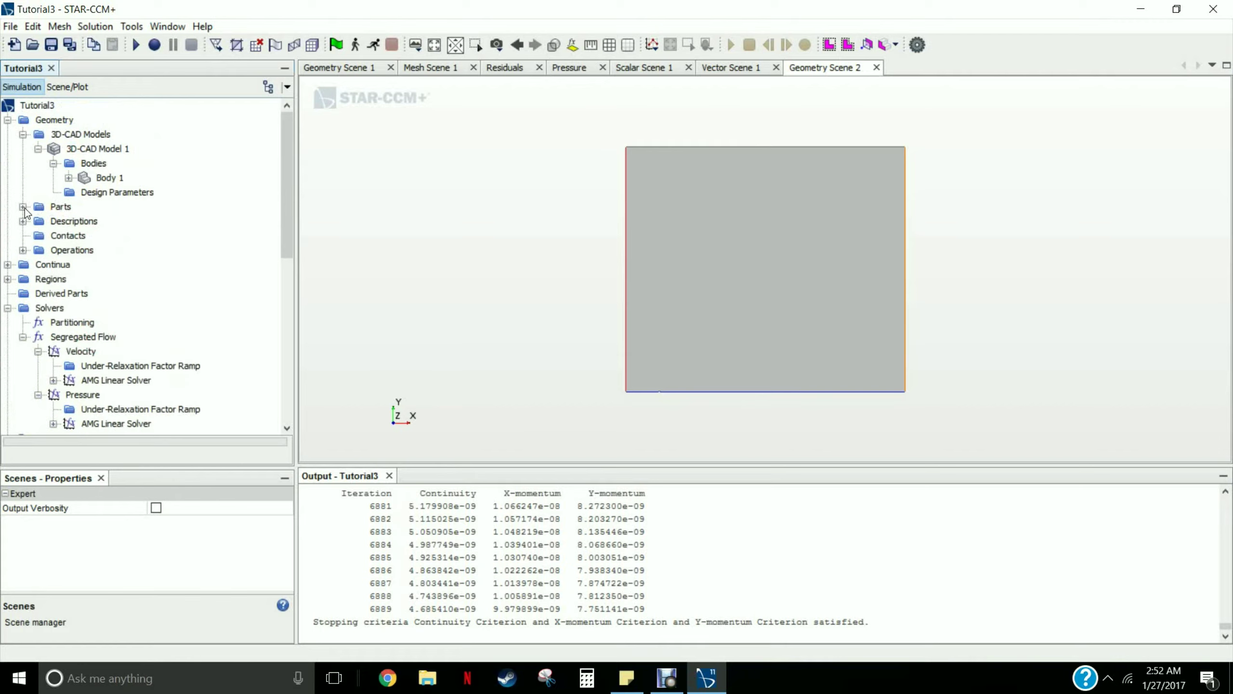
Start a new streamline derived part with the Inlet surface of Body 1 as its seed part
{"action": "left_click", "coordinate": [70, 294]}
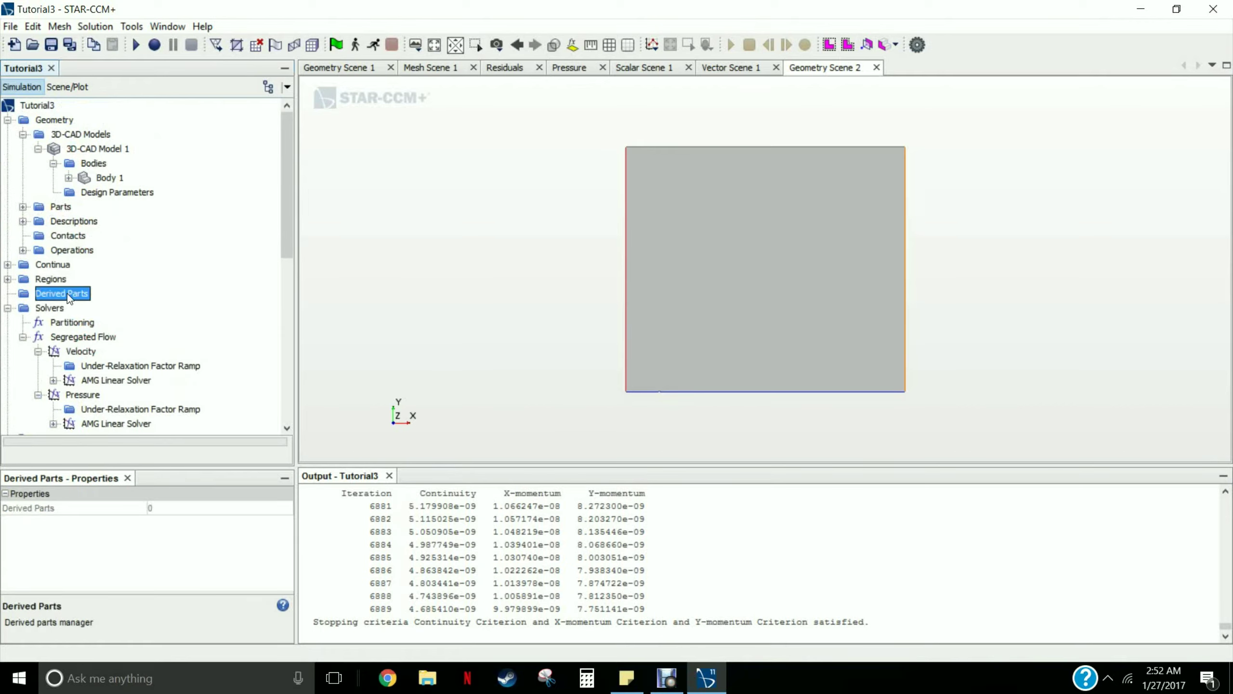
{"action": "right_click", "coordinate": [67, 293]}
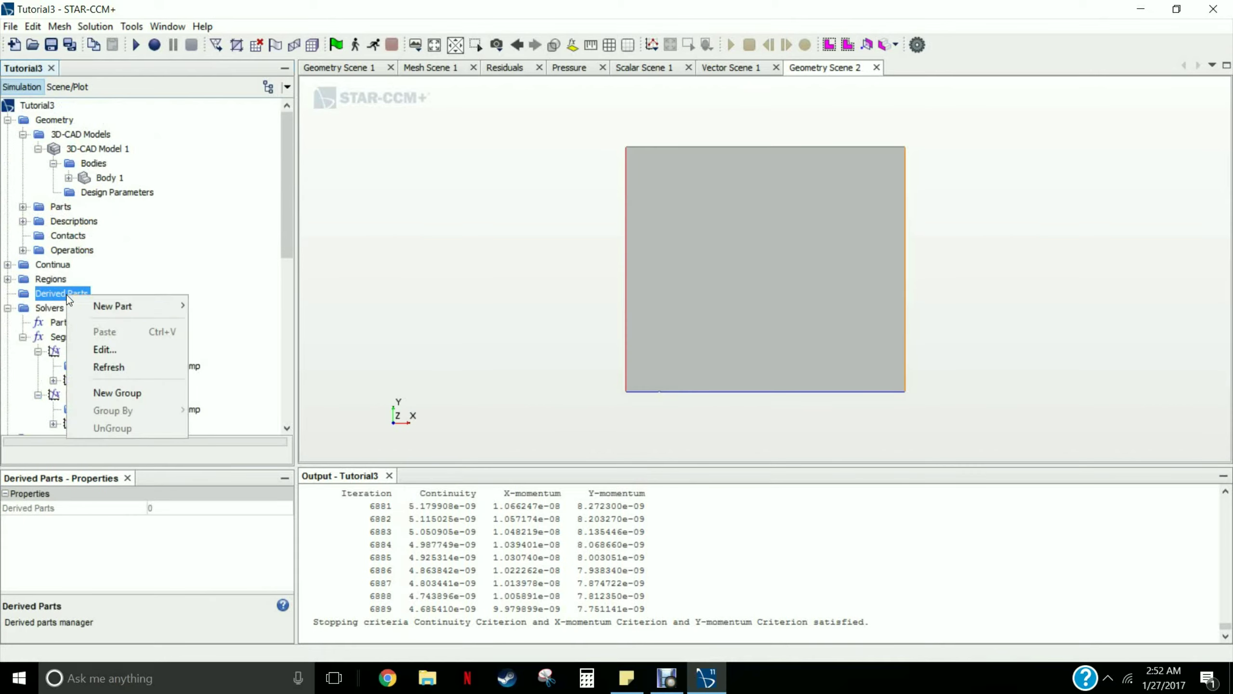
{"action": "mouse_move", "coordinate": [111, 310]}
{"action": "left_click", "coordinate": [248, 379]}
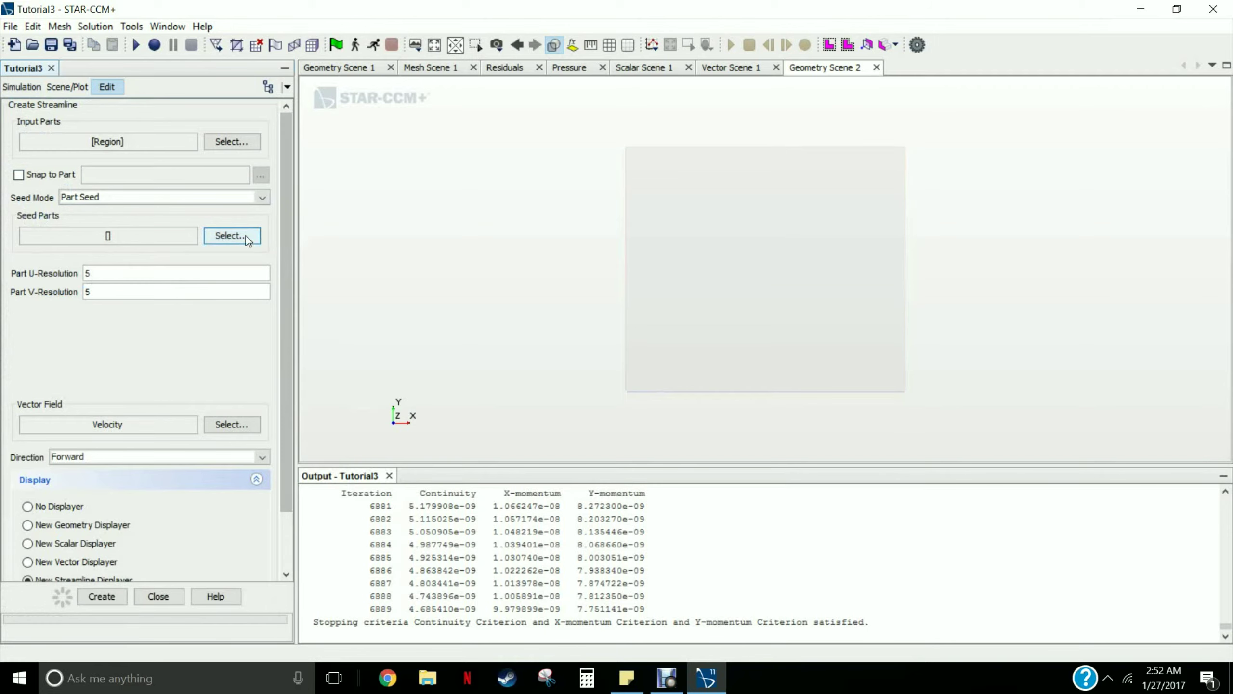
{"action": "left_click", "coordinate": [232, 235]}
{"action": "left_click", "coordinate": [428, 221]}
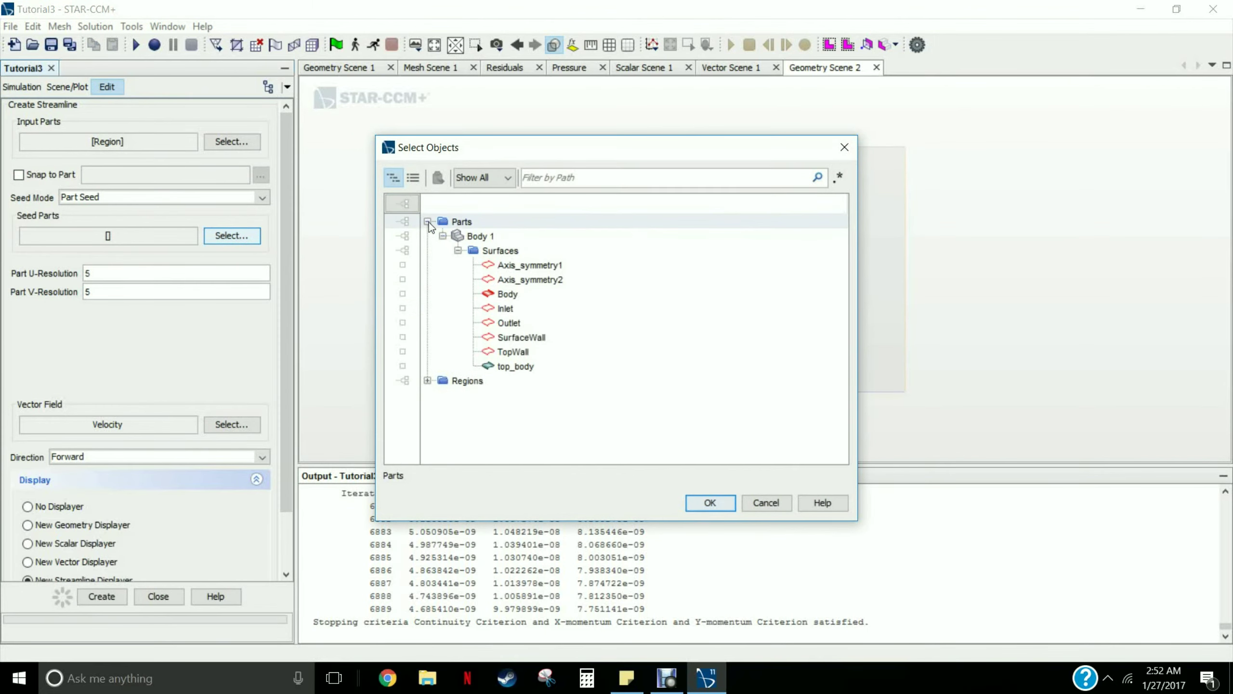
{"action": "left_click", "coordinate": [490, 314]}
{"action": "left_click", "coordinate": [721, 503]}
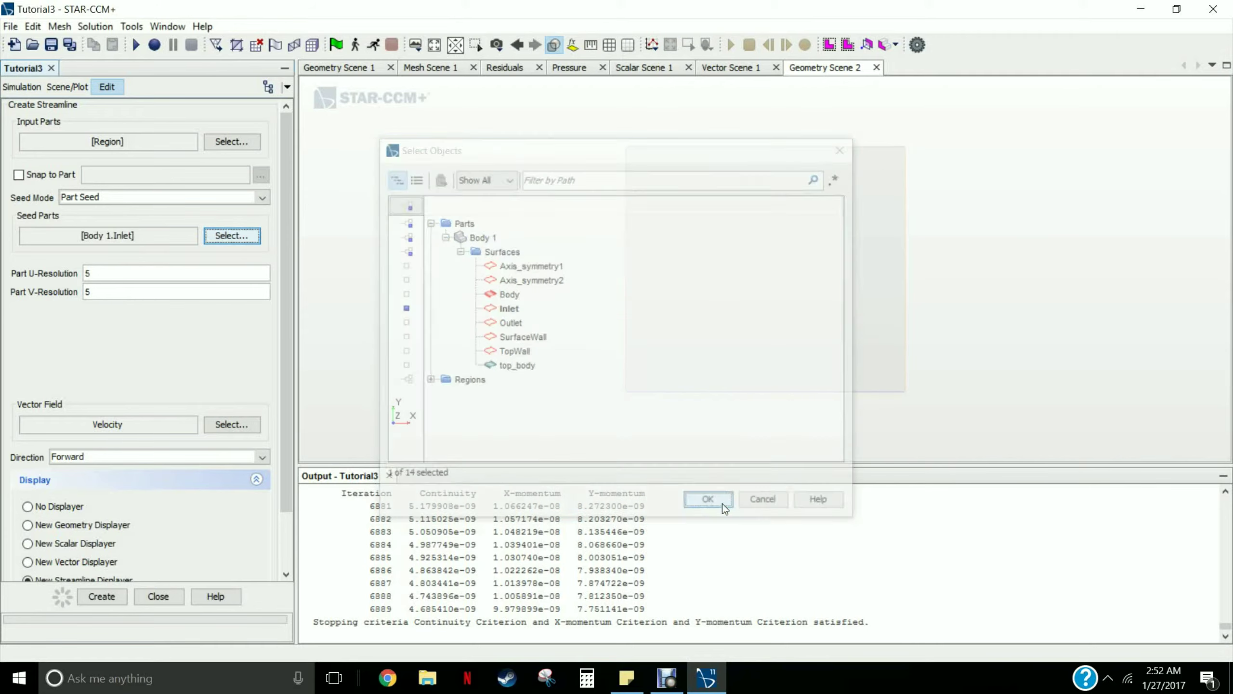
Set the streamline's part U-resolution and V-resolution to 1000 and create it
{"action": "left_click", "coordinate": [104, 275]}
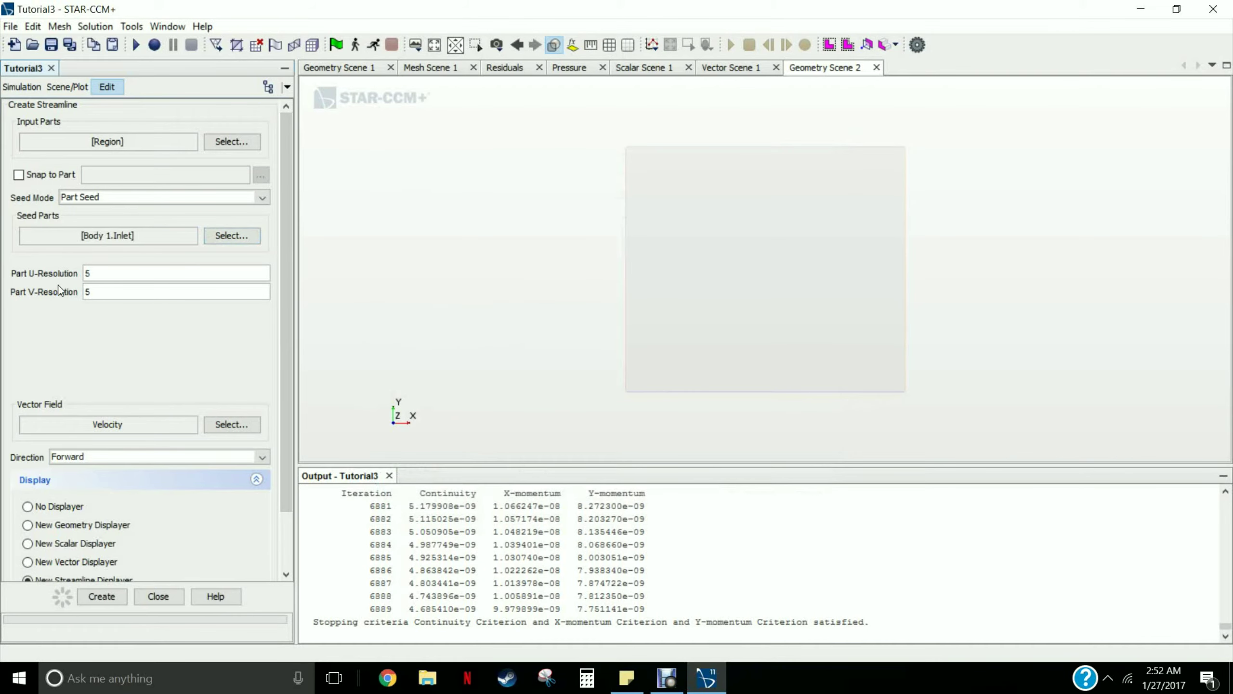
{"action": "type", "text": "1000"}
{"action": "key", "text": "Tab"}
{"action": "type", "text": "1000"}
{"action": "left_click", "coordinate": [101, 597]}
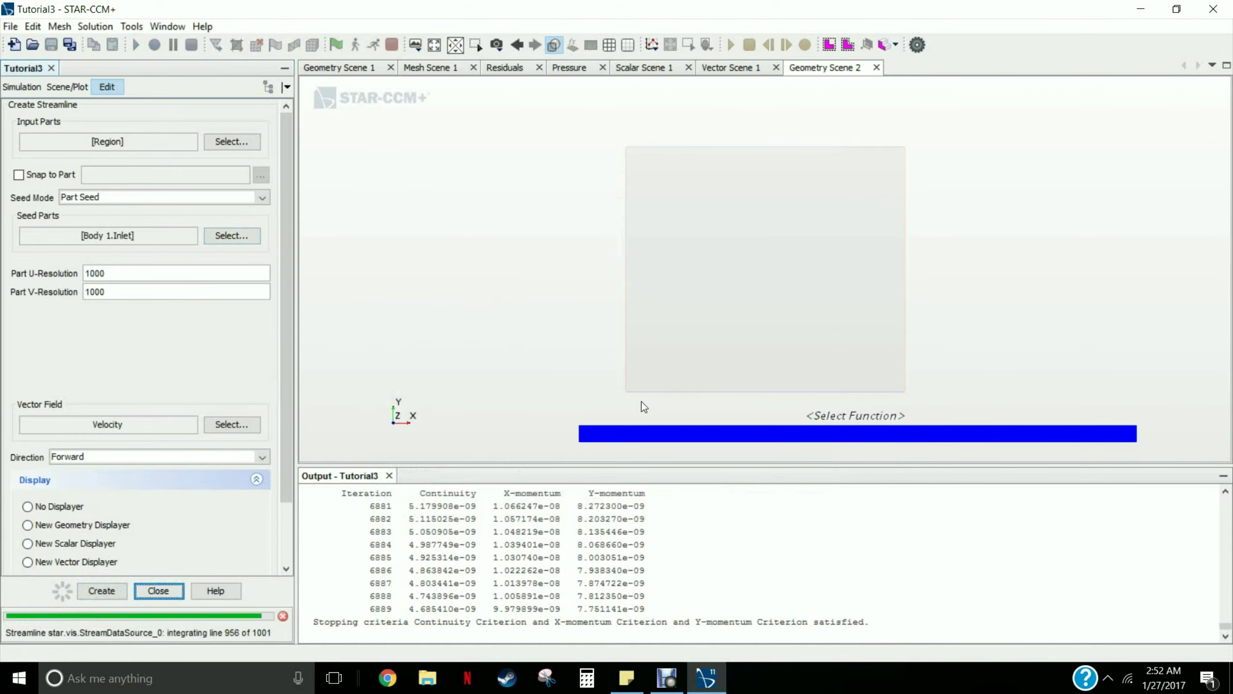
Examine the streamlines around the cylinder and close the streamline creation settings
{"action": "scroll", "coordinate": [661, 396], "scroll_direction": "up", "scroll_amount": 8}
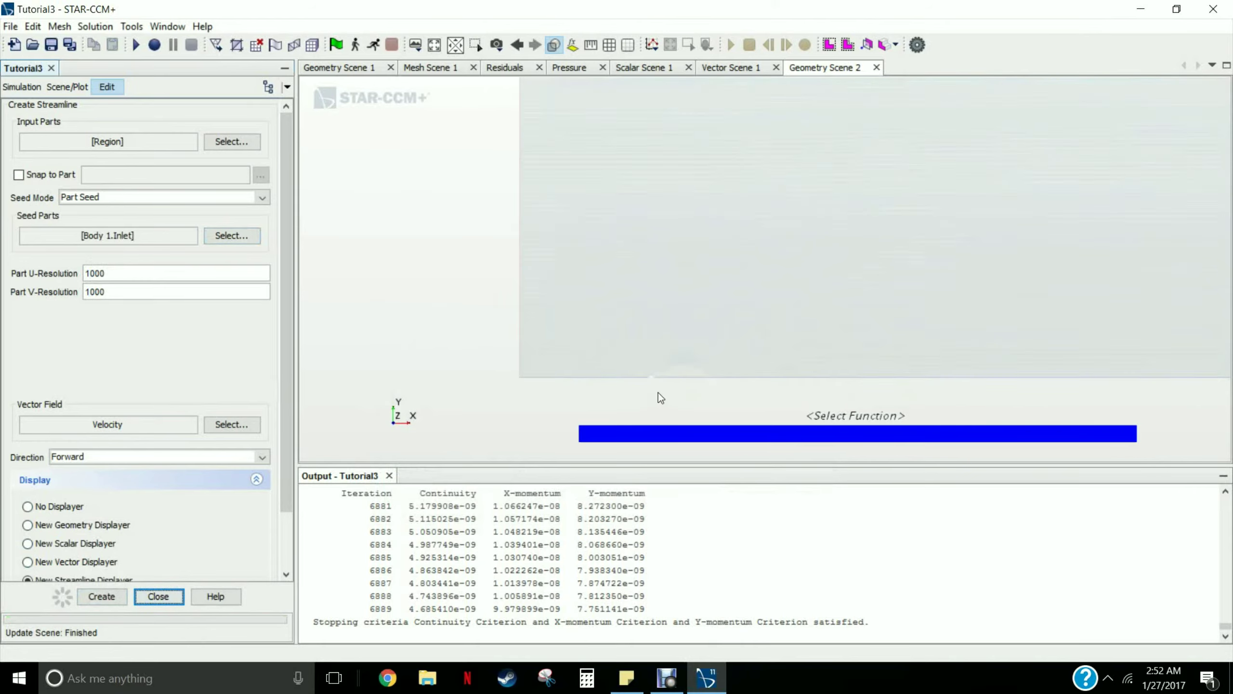
{"action": "scroll", "coordinate": [670, 343], "scroll_direction": "up", "scroll_amount": 3}
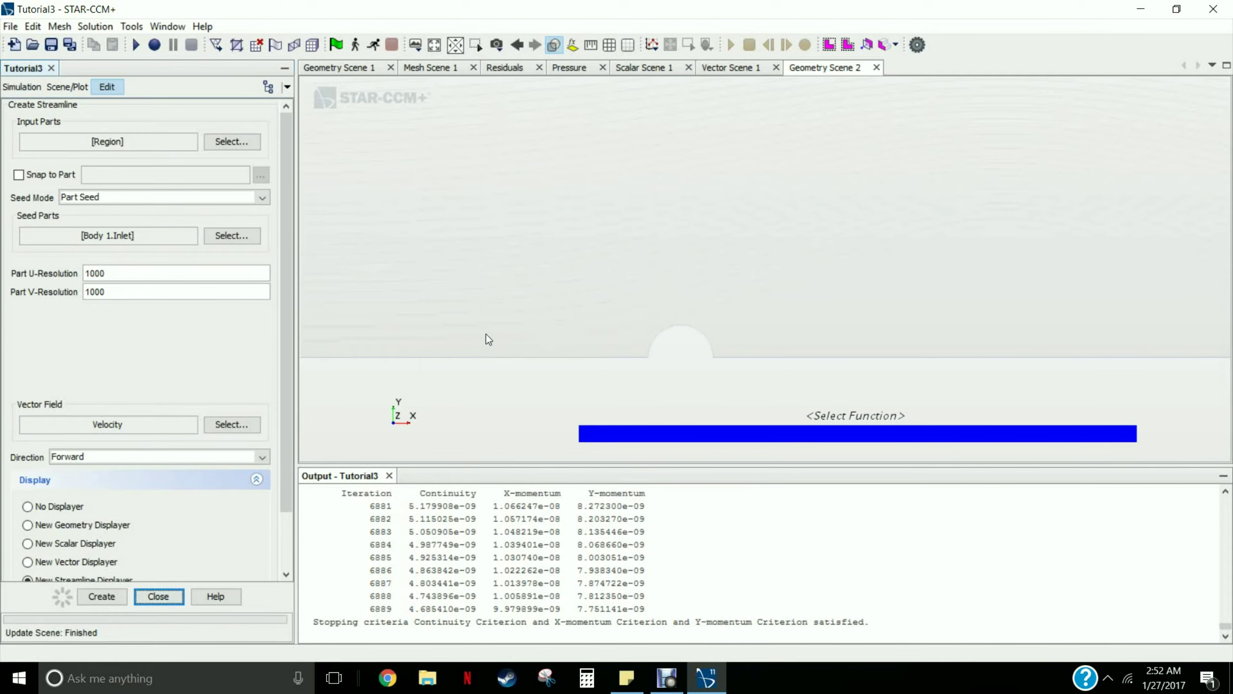
{"action": "scroll", "coordinate": [626, 325], "scroll_direction": "down", "scroll_amount": 3}
{"action": "scroll", "coordinate": [754, 299], "scroll_direction": "up", "scroll_amount": 3}
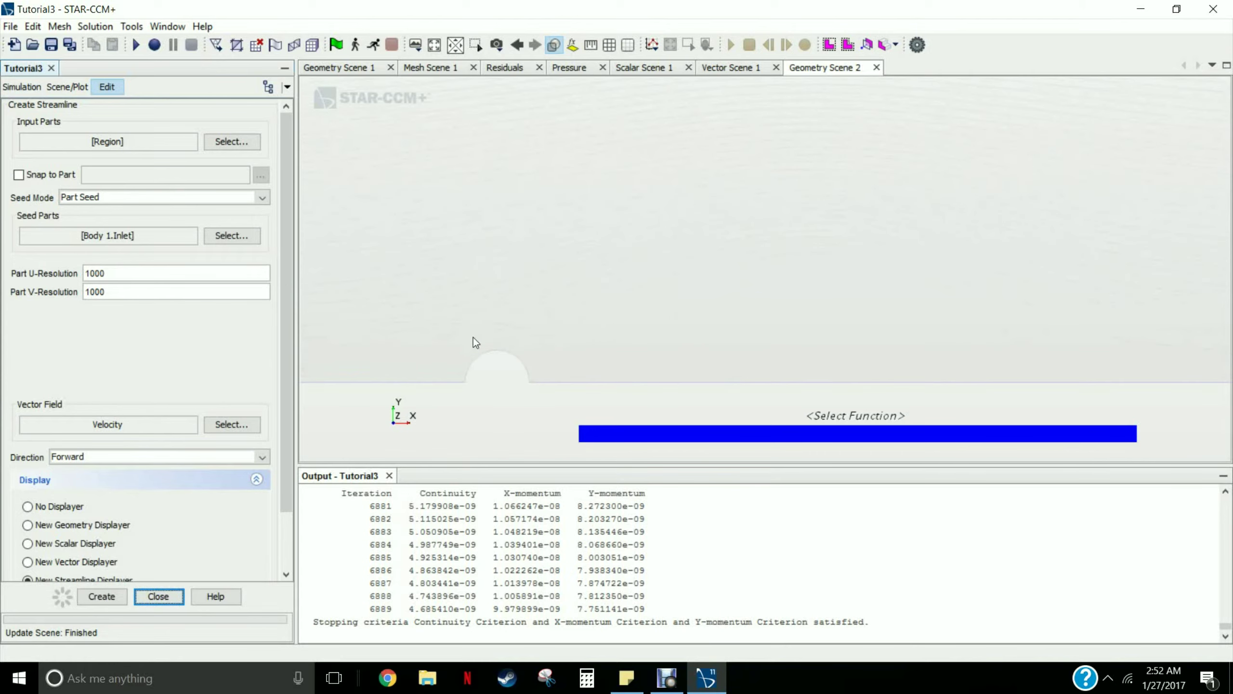
{"action": "scroll", "coordinate": [459, 355], "scroll_direction": "down", "scroll_amount": 3}
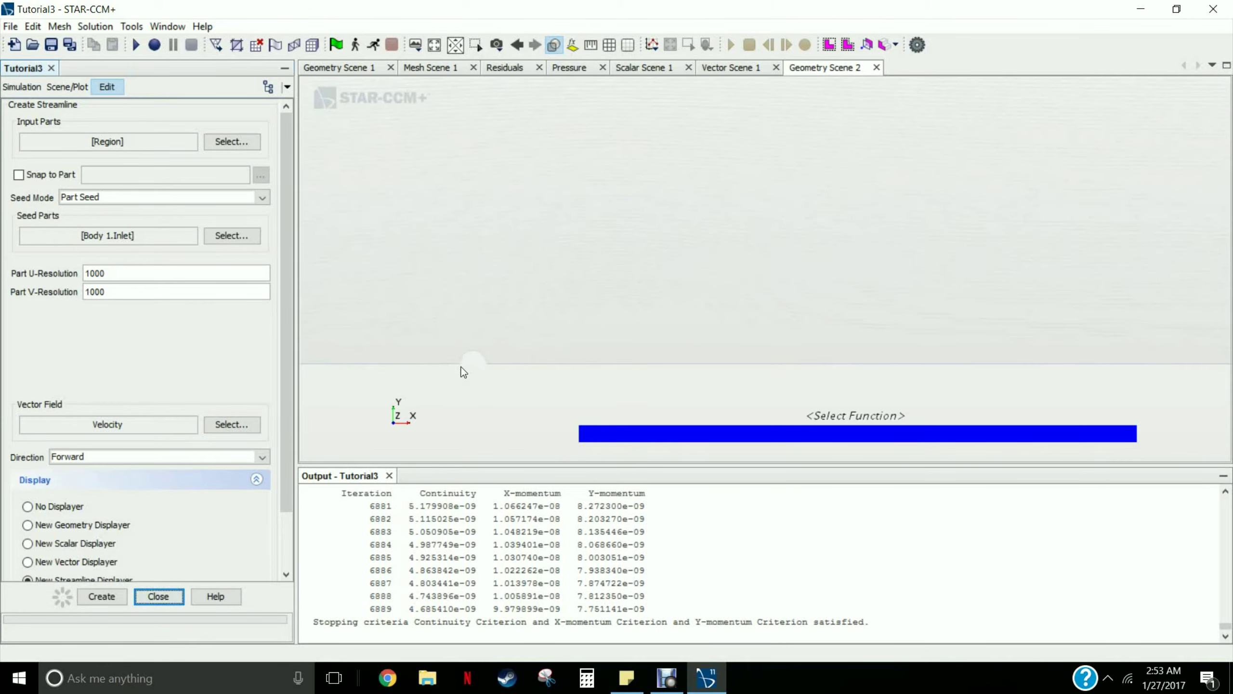
{"action": "scroll", "coordinate": [443, 361], "scroll_direction": "up", "scroll_amount": 2}
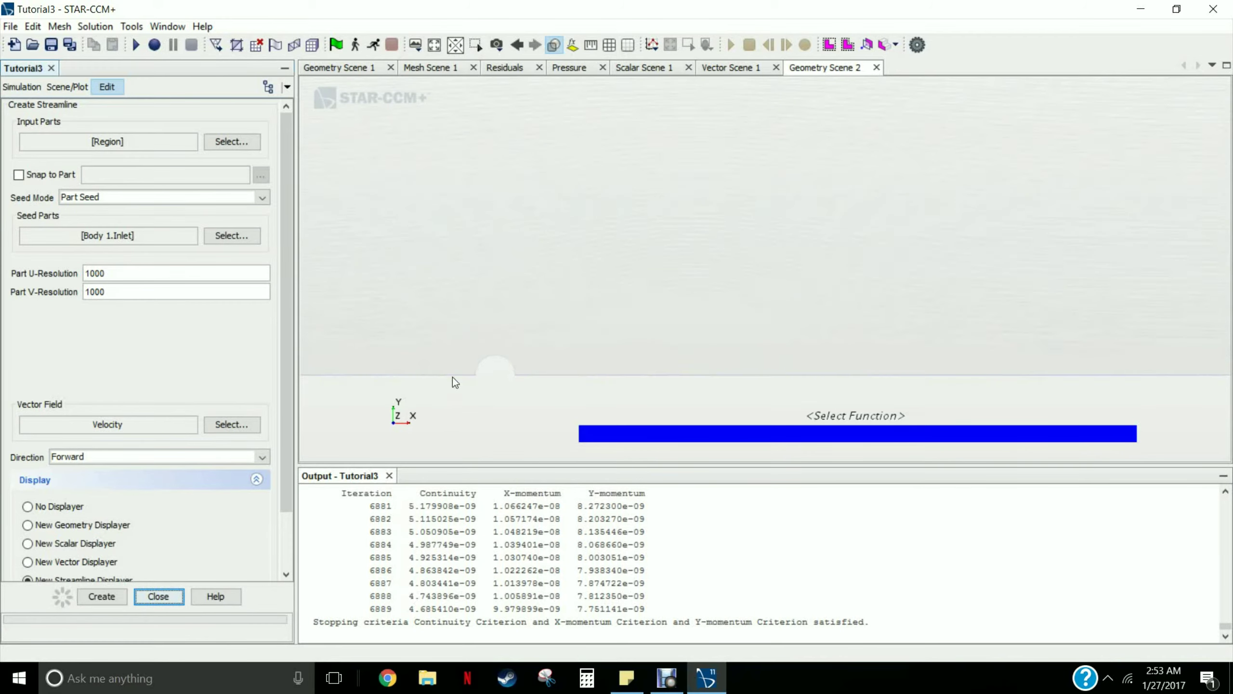
{"action": "left_click", "coordinate": [167, 597]}
{"action": "left_click", "coordinate": [198, 284]}
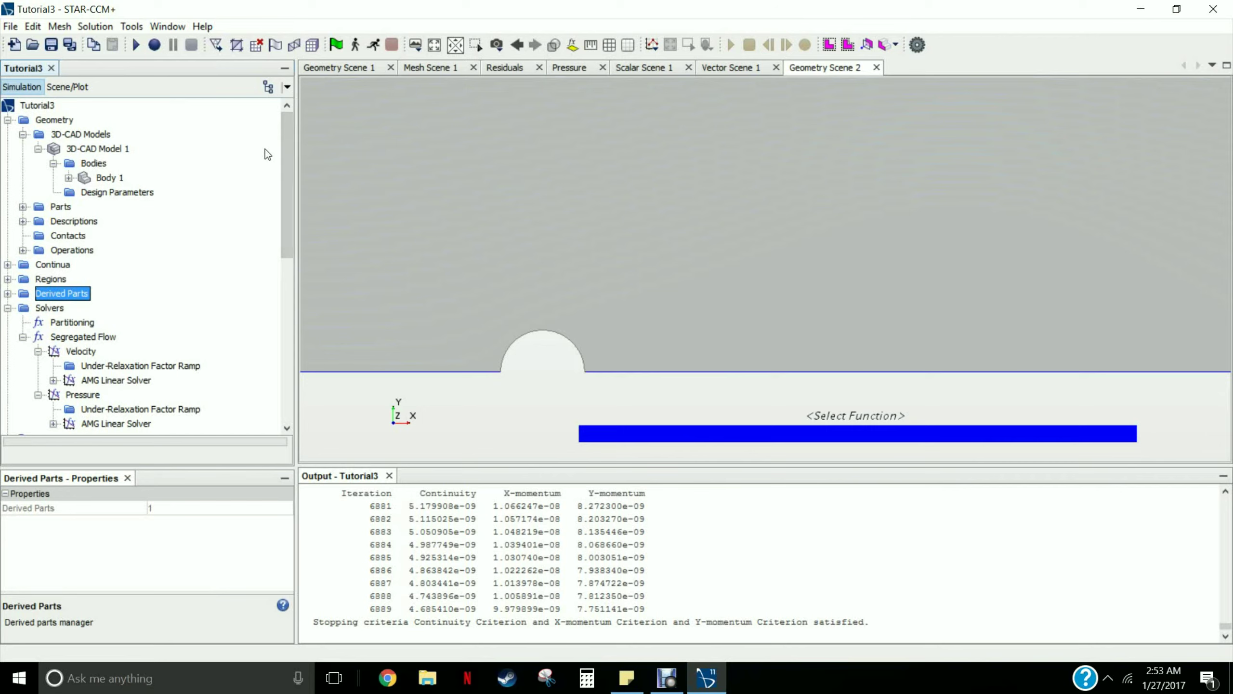
Save the Tutorial3 simulation
{"action": "left_click", "coordinate": [96, 27]}
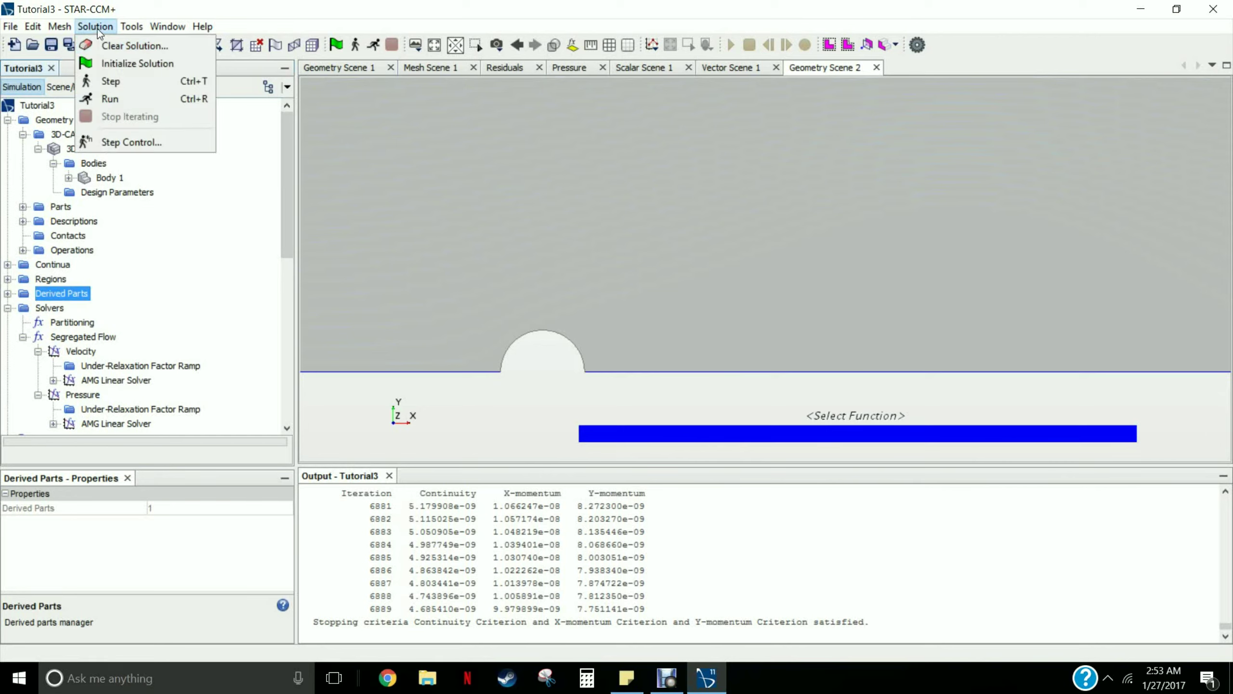
{"action": "mouse_move", "coordinate": [10, 26]}
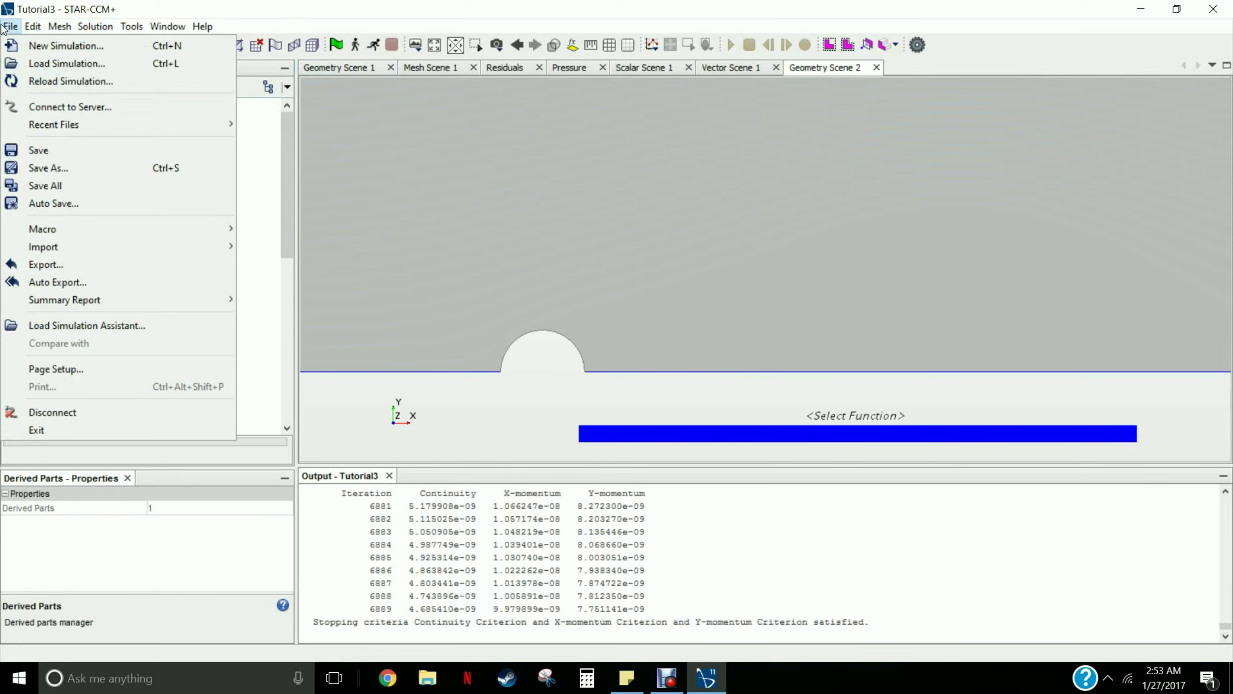
{"action": "left_click", "coordinate": [27, 155]}
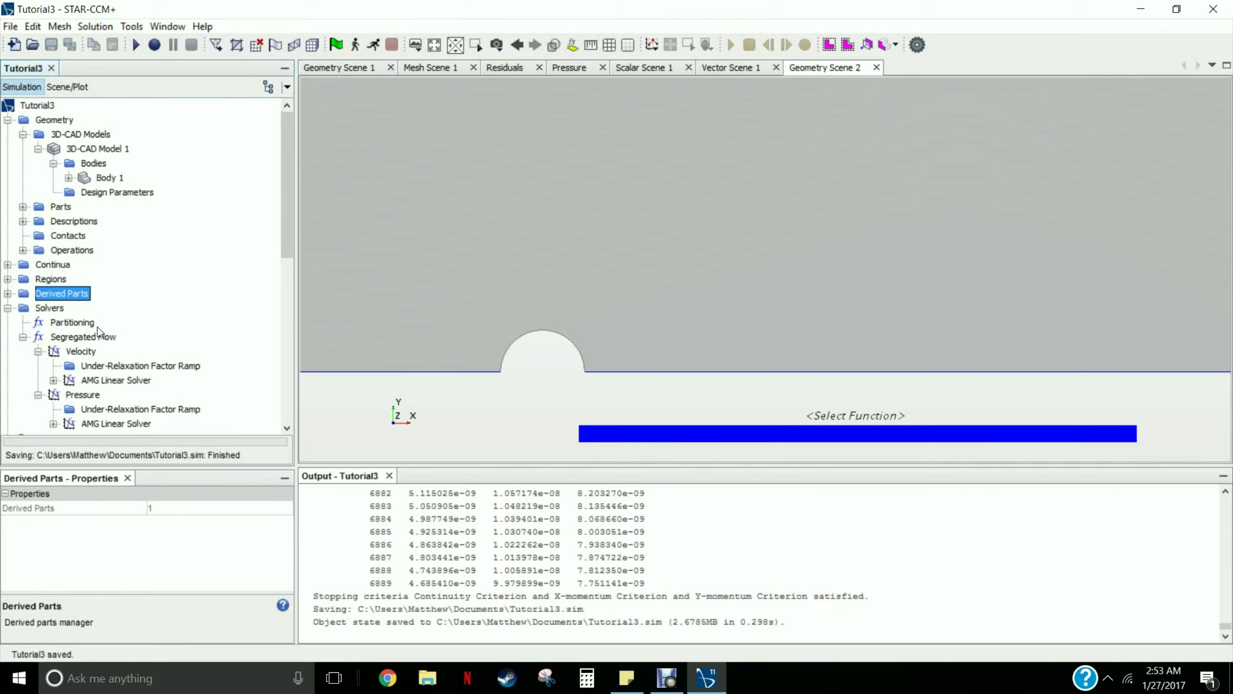
{"action": "scroll", "coordinate": [98, 327], "scroll_direction": "down", "scroll_amount": 5}
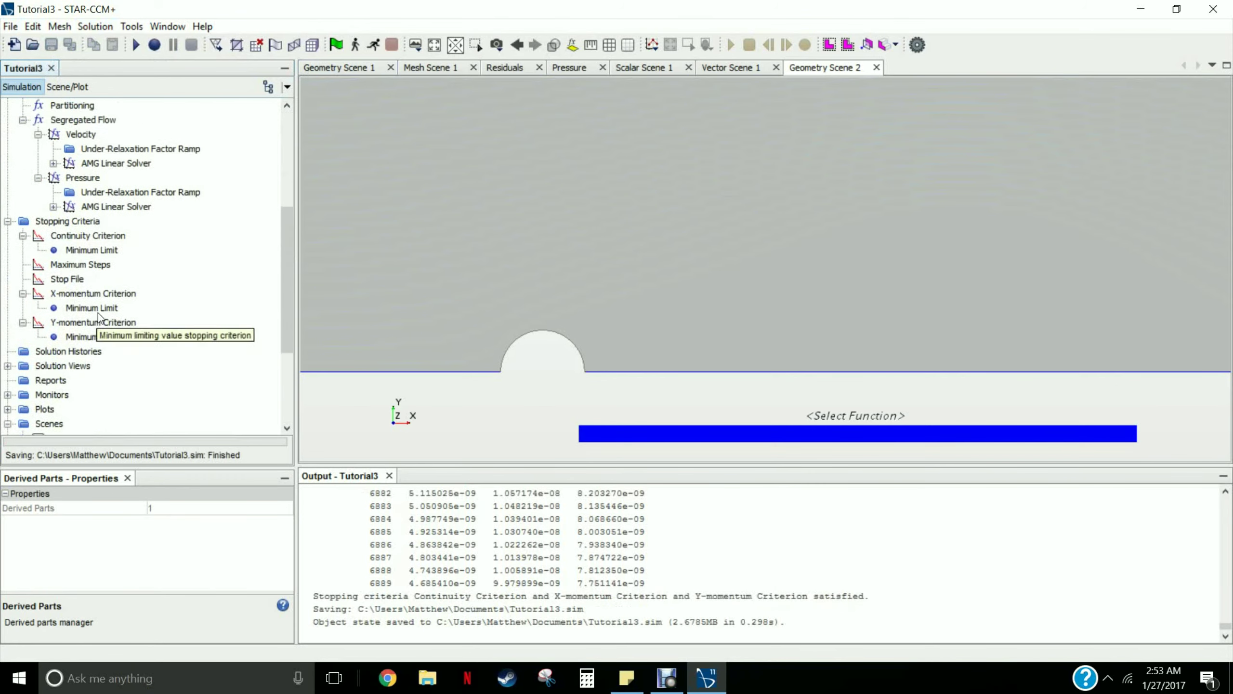
Clear the existing solution of the Tutorial3 simulation
{"action": "scroll", "coordinate": [99, 312], "scroll_direction": "up", "scroll_amount": 5}
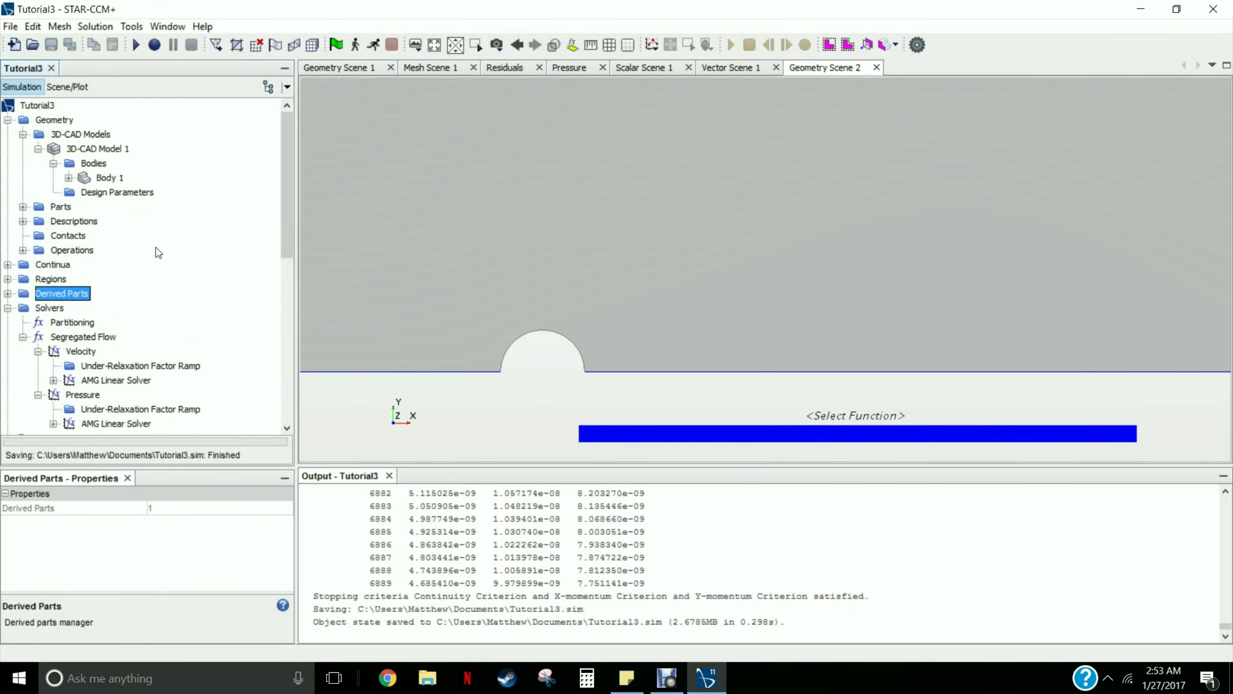
{"action": "left_click", "coordinate": [91, 28]}
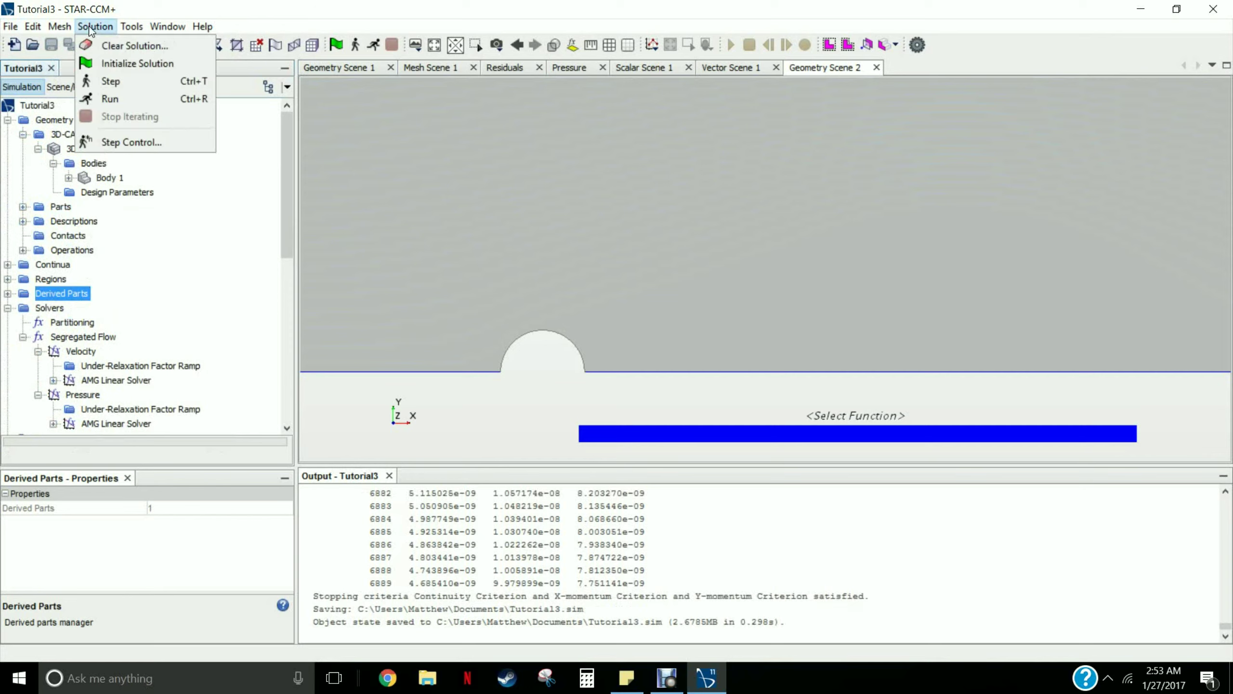
{"action": "left_click", "coordinate": [117, 44]}
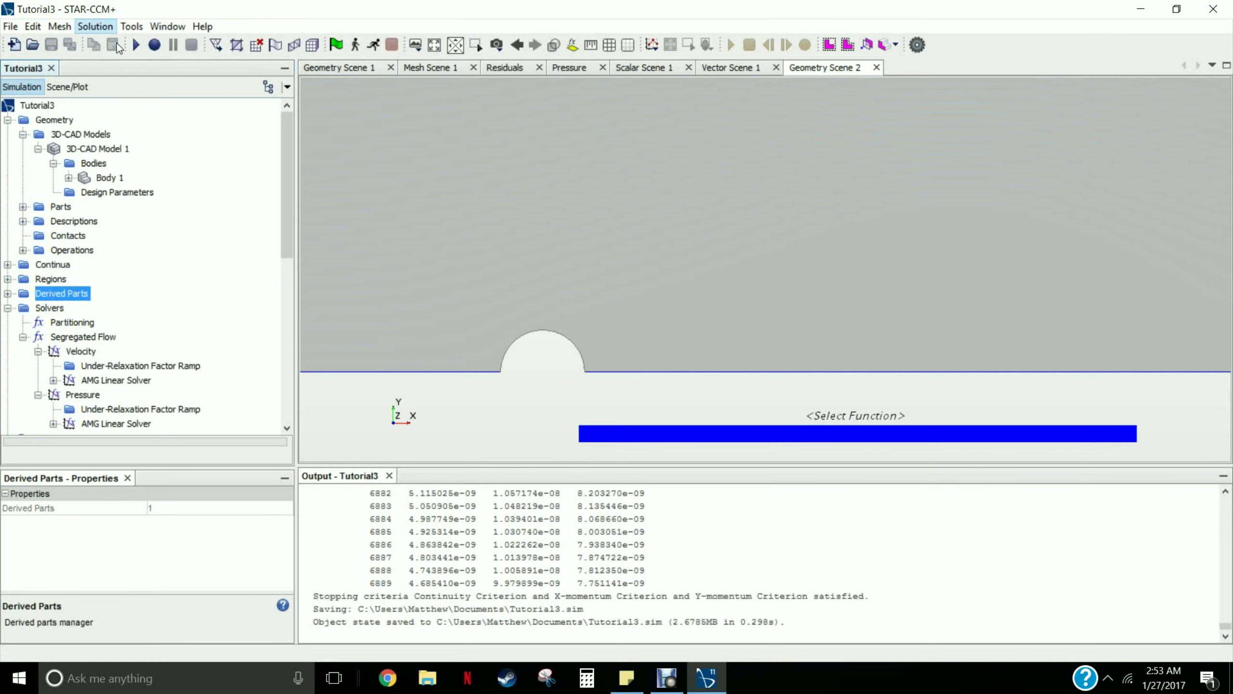
{"action": "left_click", "coordinate": [559, 367]}
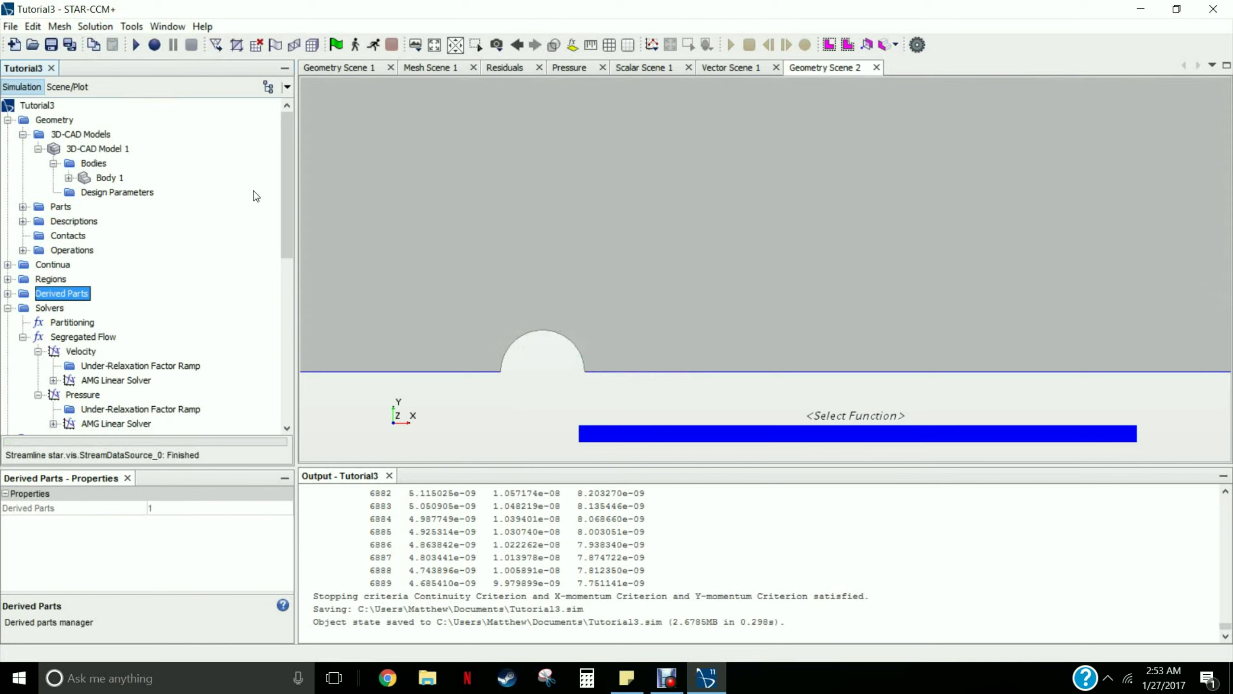
Replace the Two Dimensional space model of Physics 1 with Axisymmetric
{"action": "left_click", "coordinate": [8, 264]}
{"action": "left_click", "coordinate": [22, 293]}
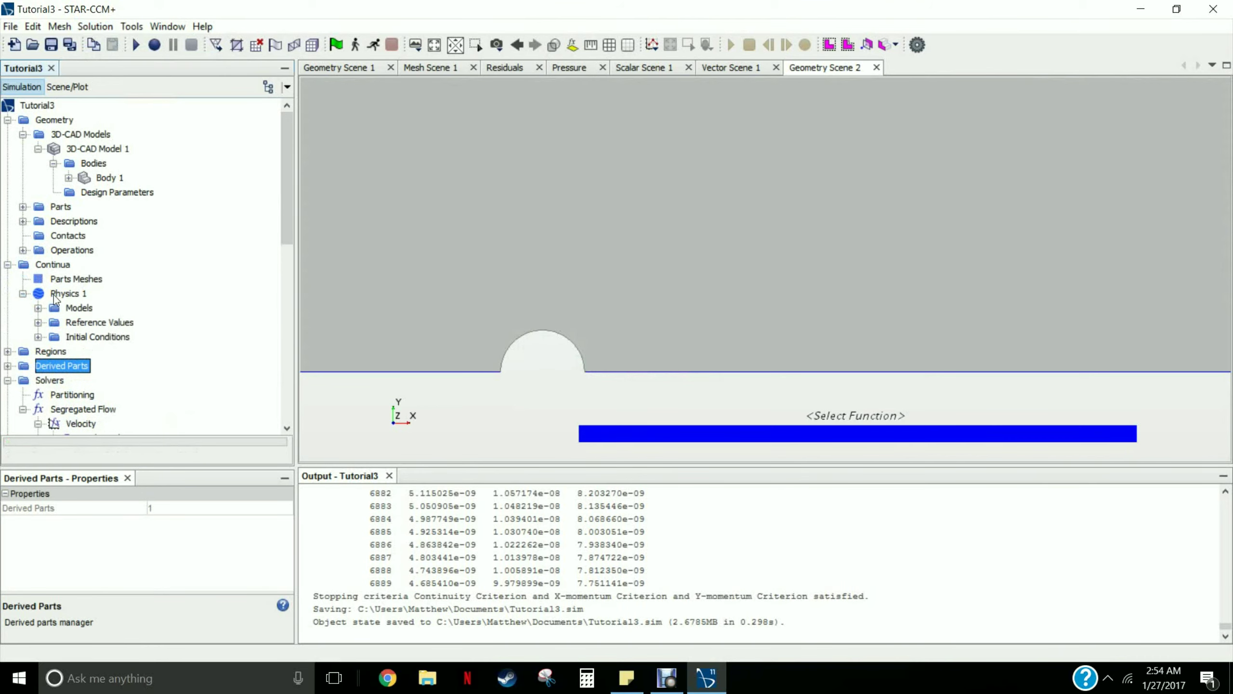
{"action": "left_click", "coordinate": [74, 307]}
{"action": "right_click", "coordinate": [82, 308]}
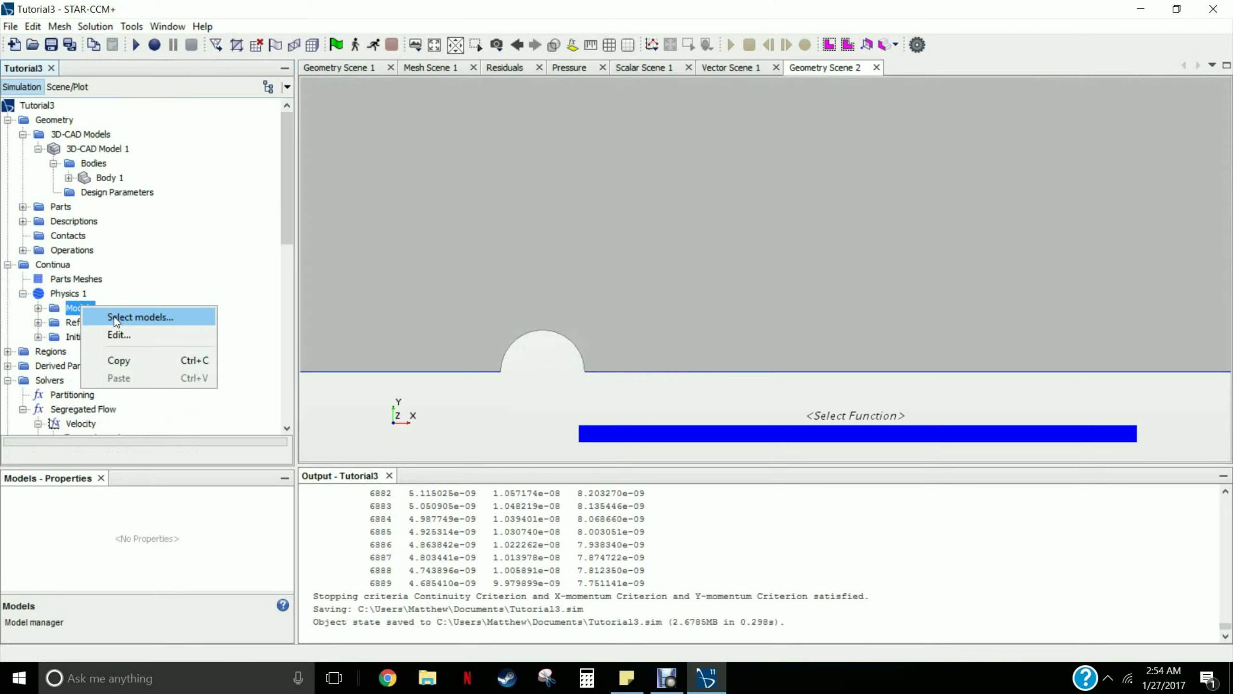
{"action": "left_click", "coordinate": [115, 319]}
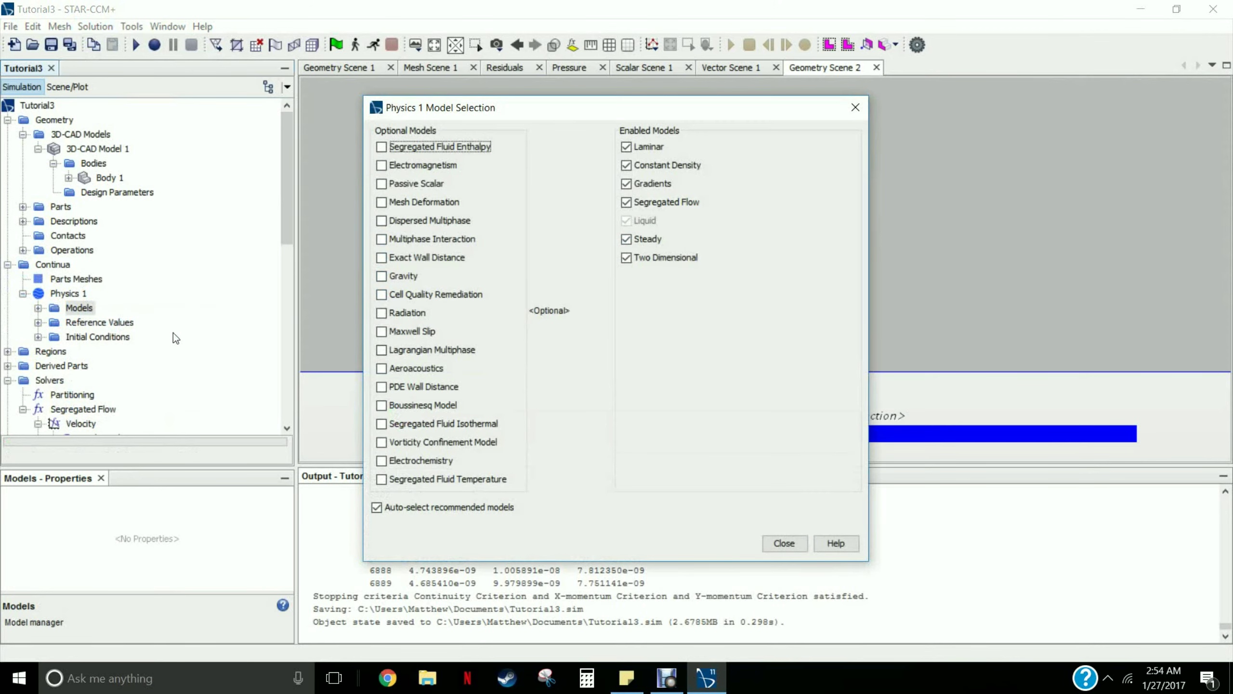
{"action": "left_click", "coordinate": [627, 258]}
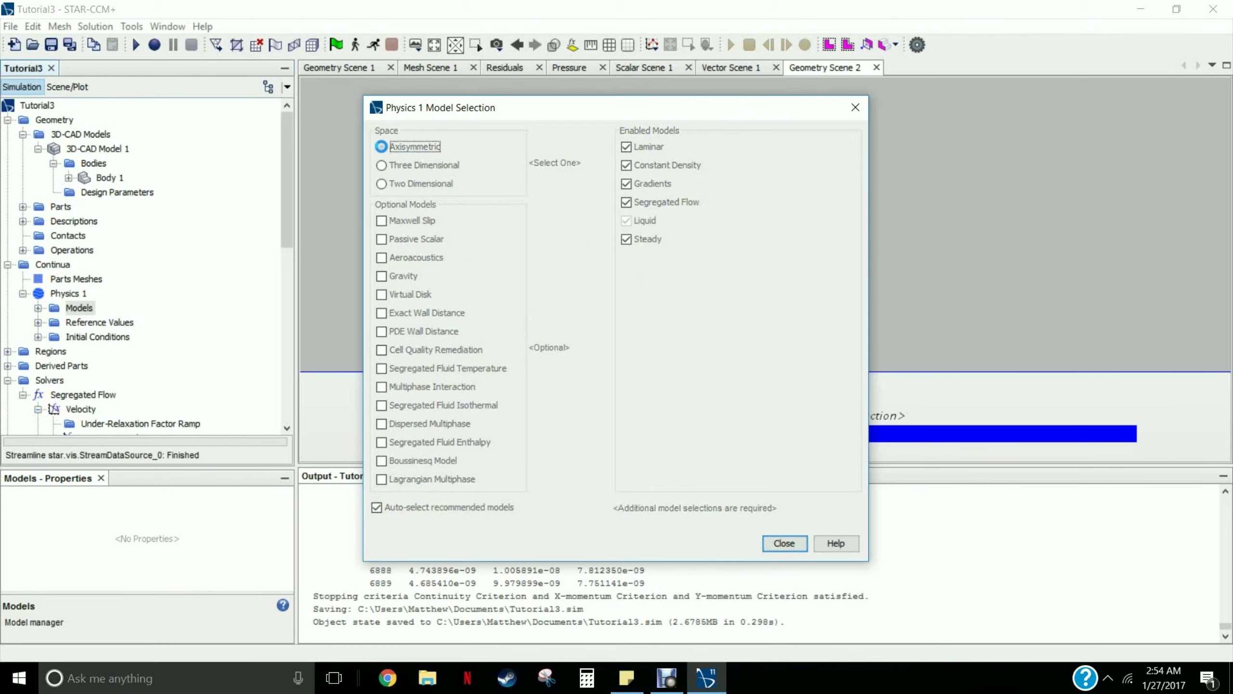
{"action": "left_click", "coordinate": [381, 147]}
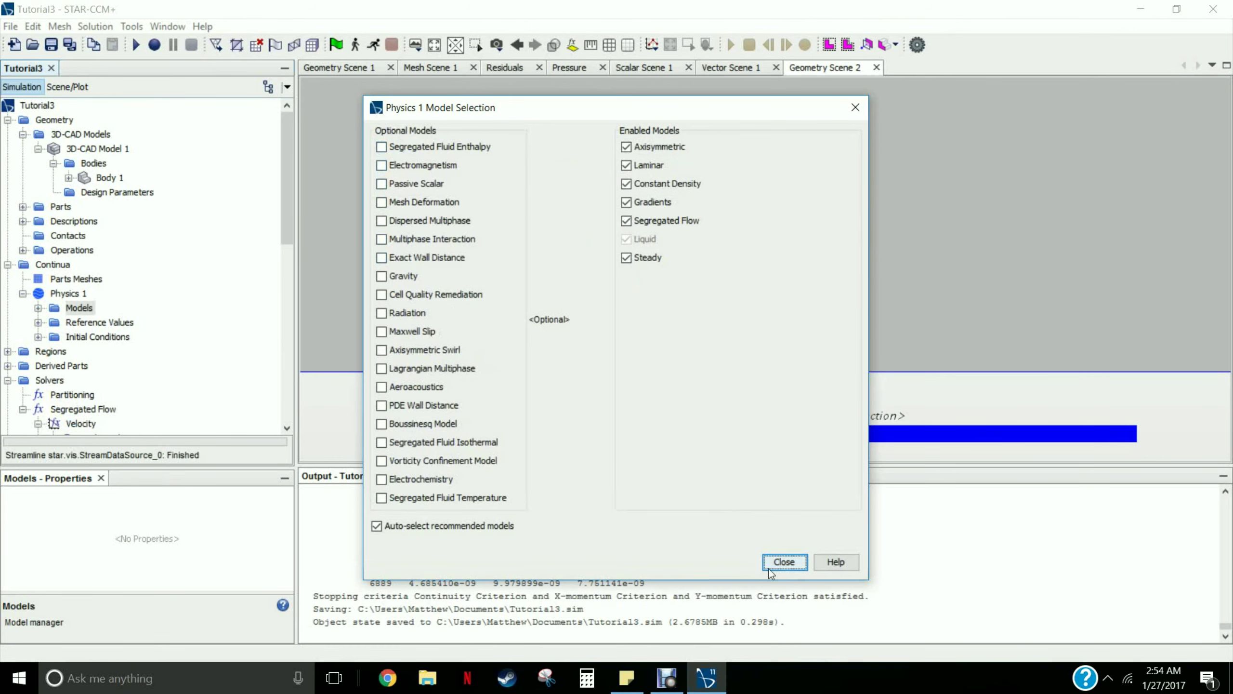
{"action": "left_click", "coordinate": [777, 563]}
Set the boundary type of Body 1.Axis_symmetry1 in the region to Axis
{"action": "scroll", "coordinate": [141, 252], "scroll_direction": "down", "scroll_amount": 2}
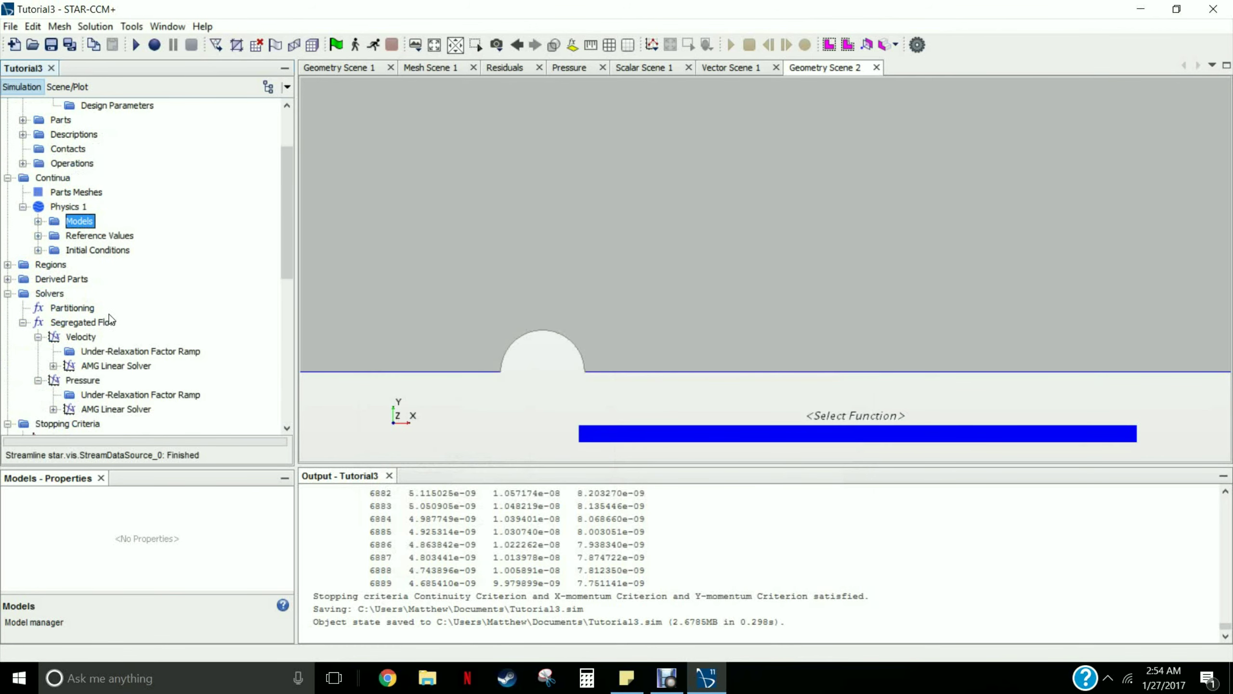
{"action": "left_click", "coordinate": [8, 265]}
{"action": "left_click", "coordinate": [22, 279]}
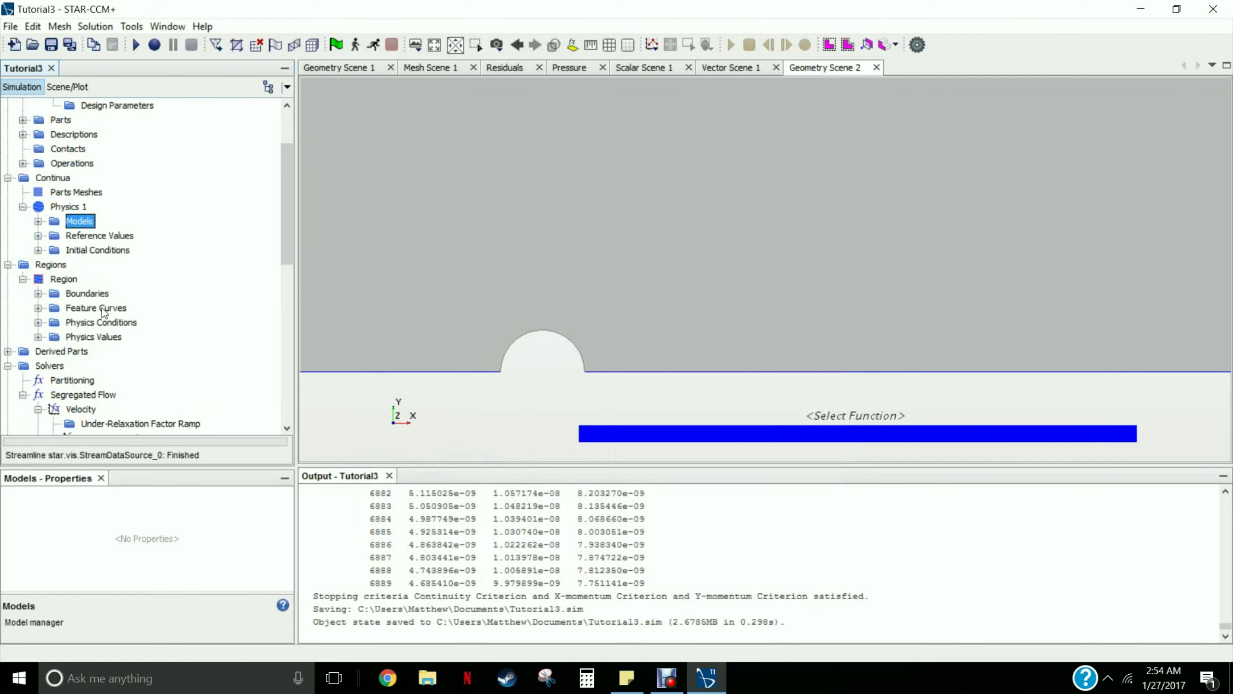
{"action": "left_click", "coordinate": [92, 295]}
{"action": "left_click", "coordinate": [38, 294]}
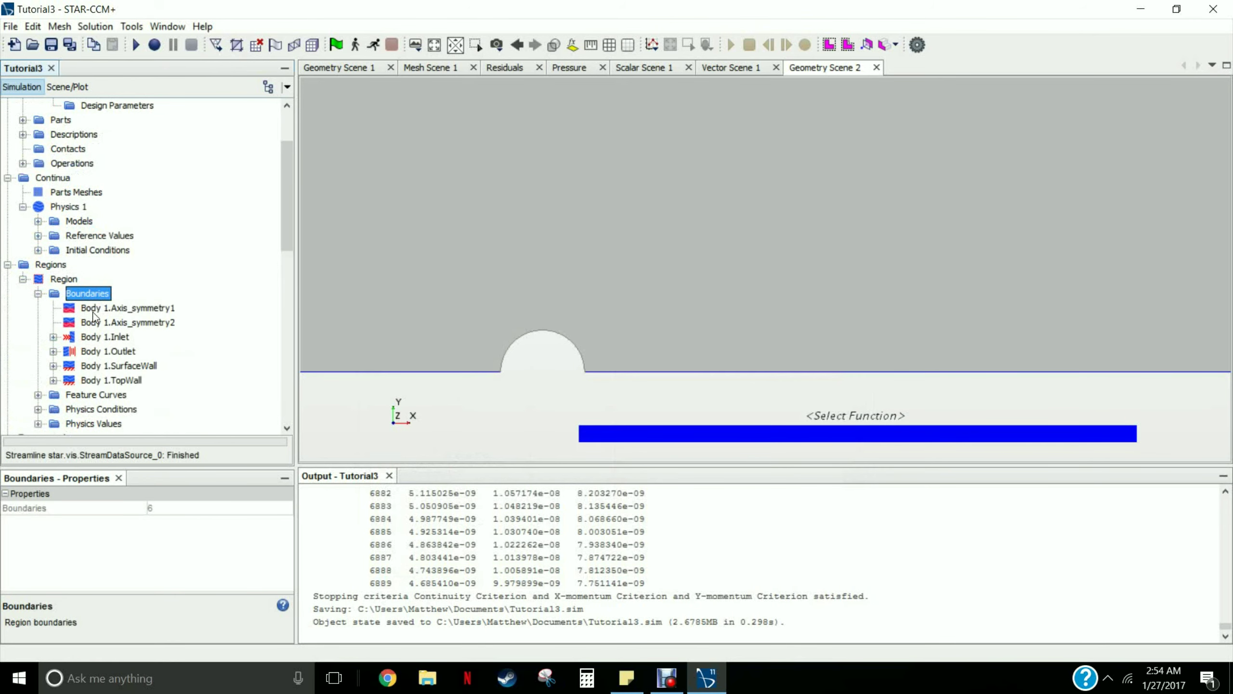
{"action": "left_click", "coordinate": [86, 310]}
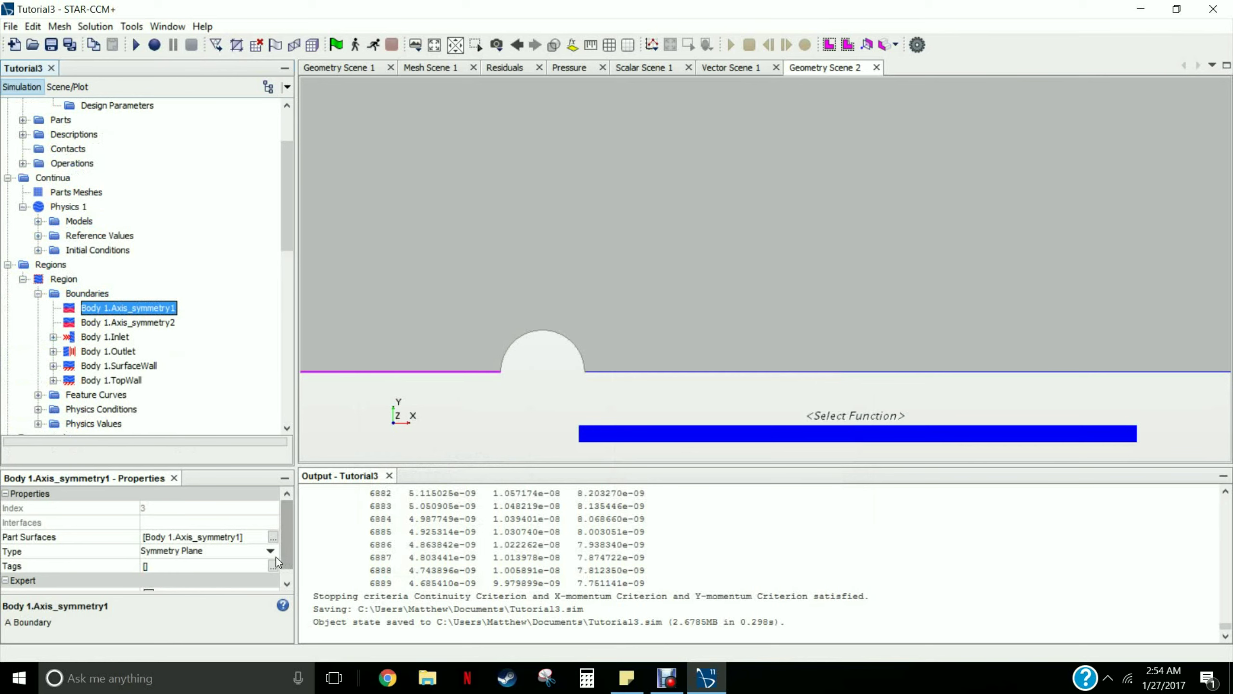
{"action": "left_click", "coordinate": [270, 551]}
{"action": "left_click", "coordinate": [271, 552]}
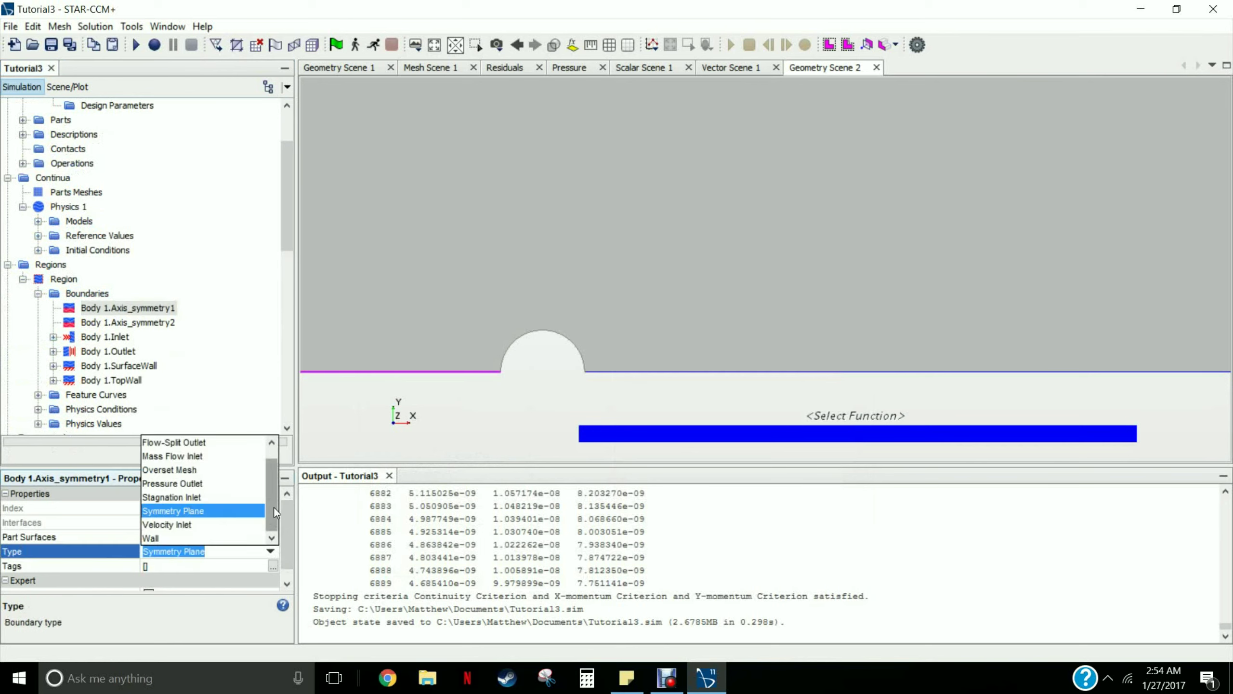
{"action": "left_click_drag", "start_coordinate": [273, 507], "coordinate": [275, 467]}
{"action": "left_click", "coordinate": [156, 442]}
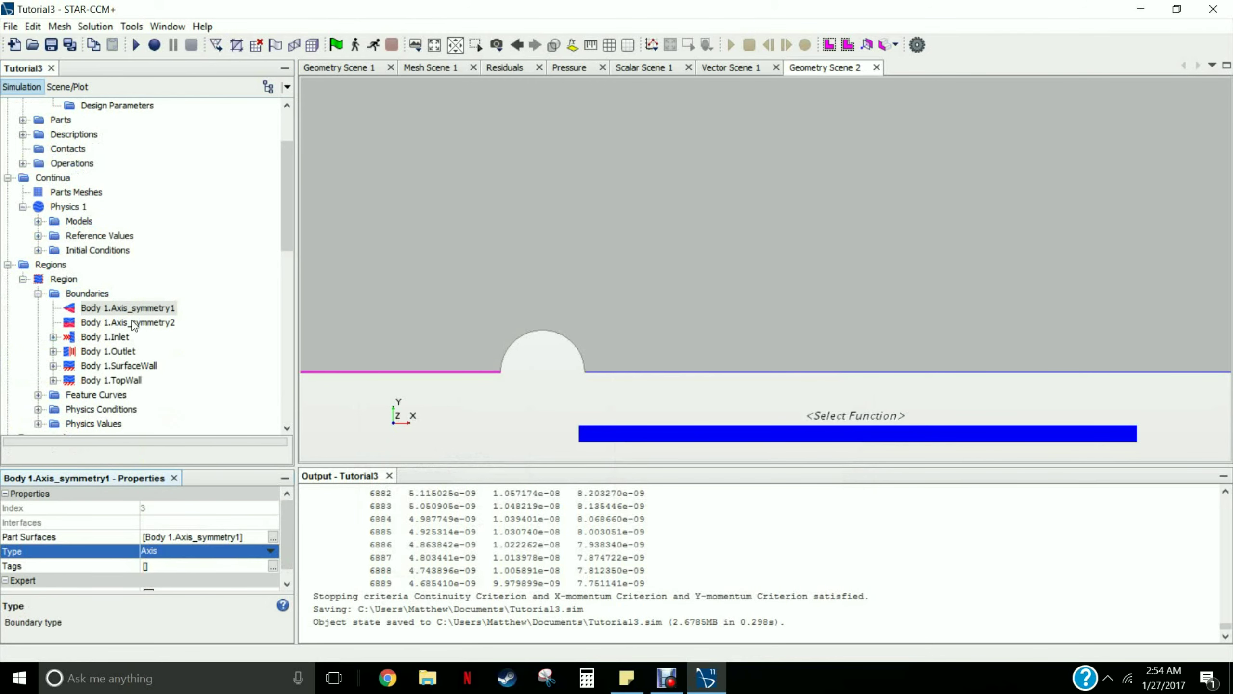
Set the boundary type of Body 1.Axis_symmetry2 to Axis as well
{"action": "left_click", "coordinate": [131, 323]}
{"action": "left_click", "coordinate": [270, 552]}
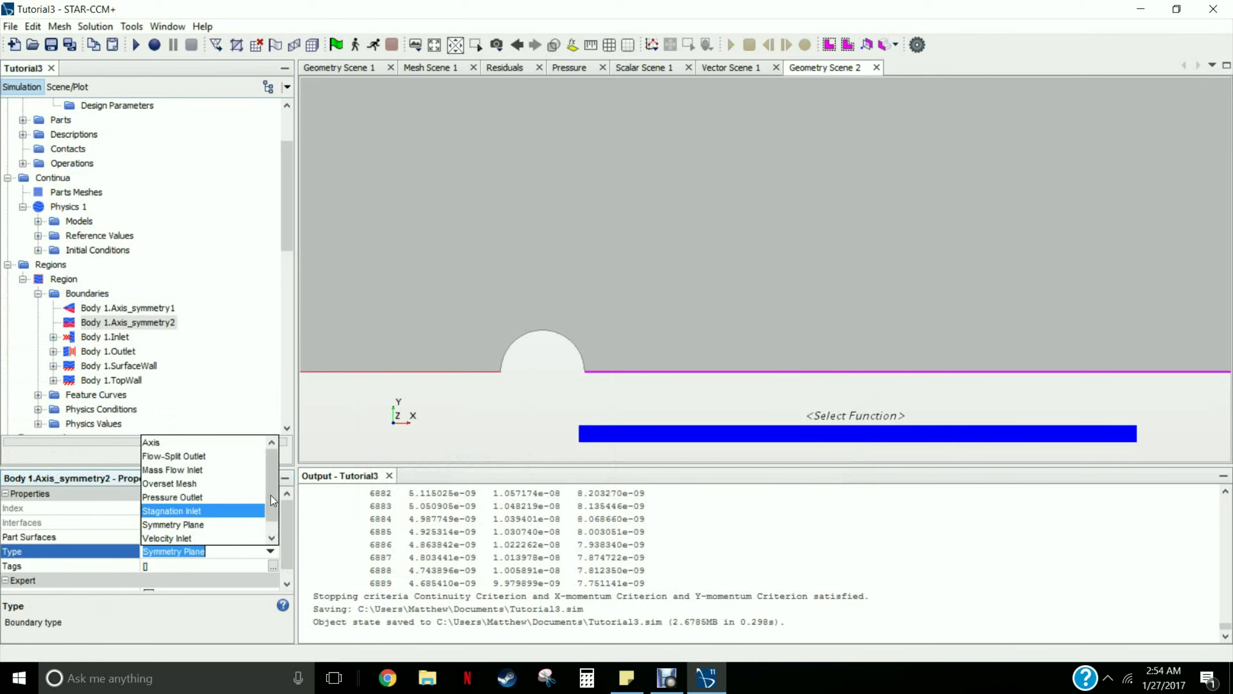
{"action": "left_click", "coordinate": [189, 443]}
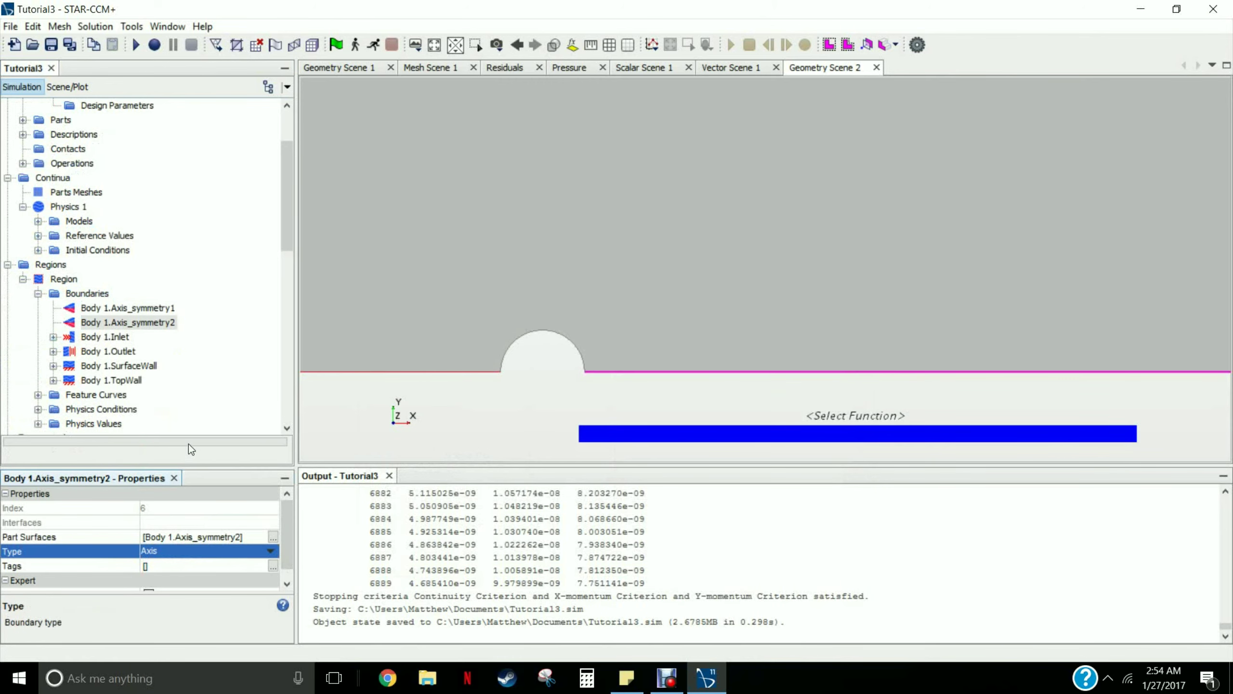
{"action": "left_click", "coordinate": [194, 285]}
Initialize the solution and run the axisymmetric simulation
{"action": "scroll", "coordinate": [197, 291], "scroll_direction": "down", "scroll_amount": 4}
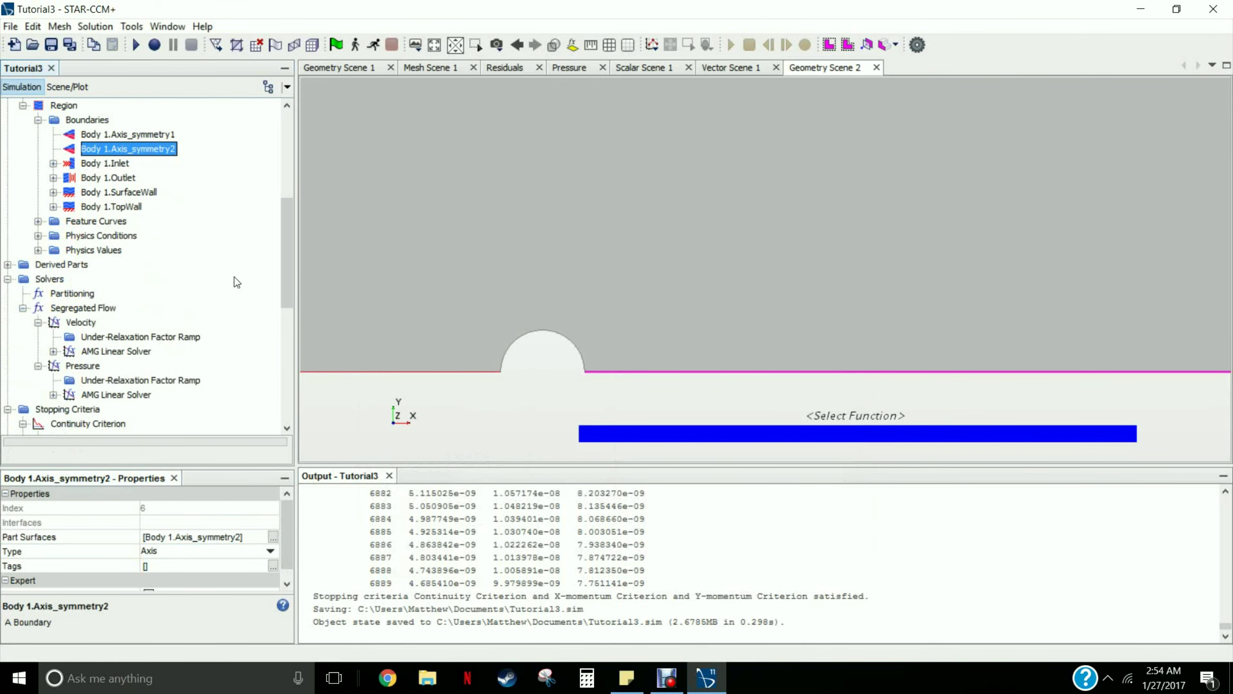
{"action": "left_click", "coordinate": [335, 45]}
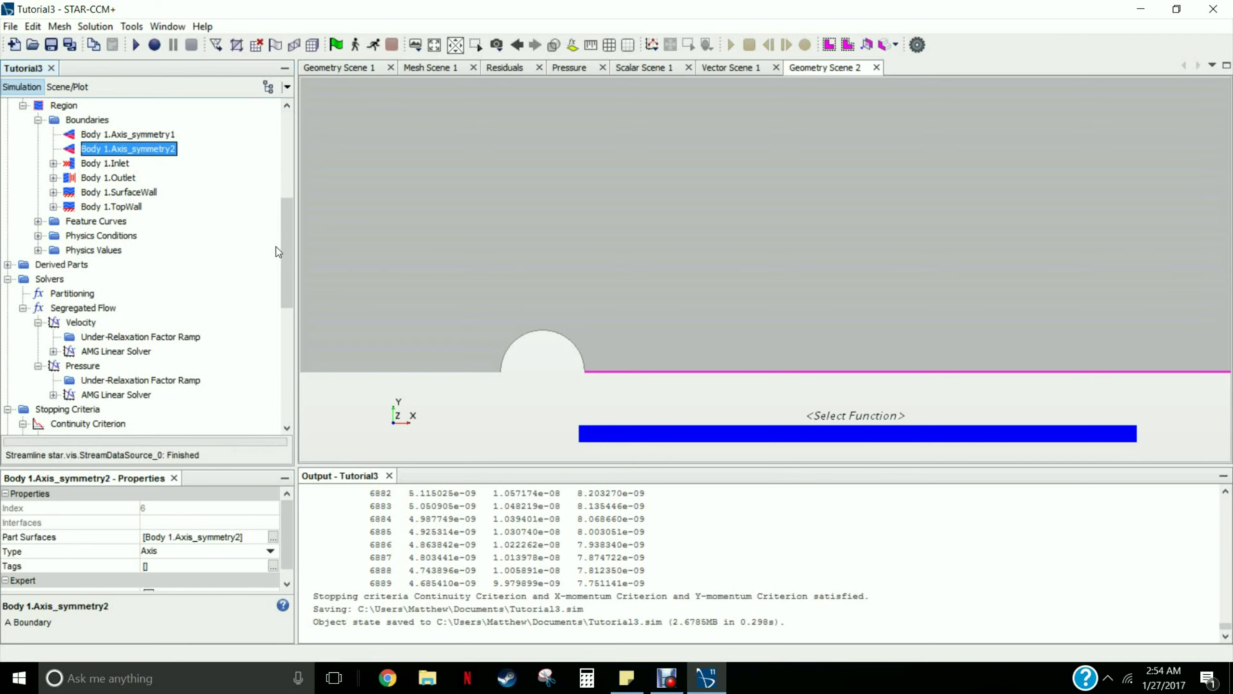
{"action": "left_click_drag", "start_coordinate": [294, 260], "coordinate": [294, 374]}
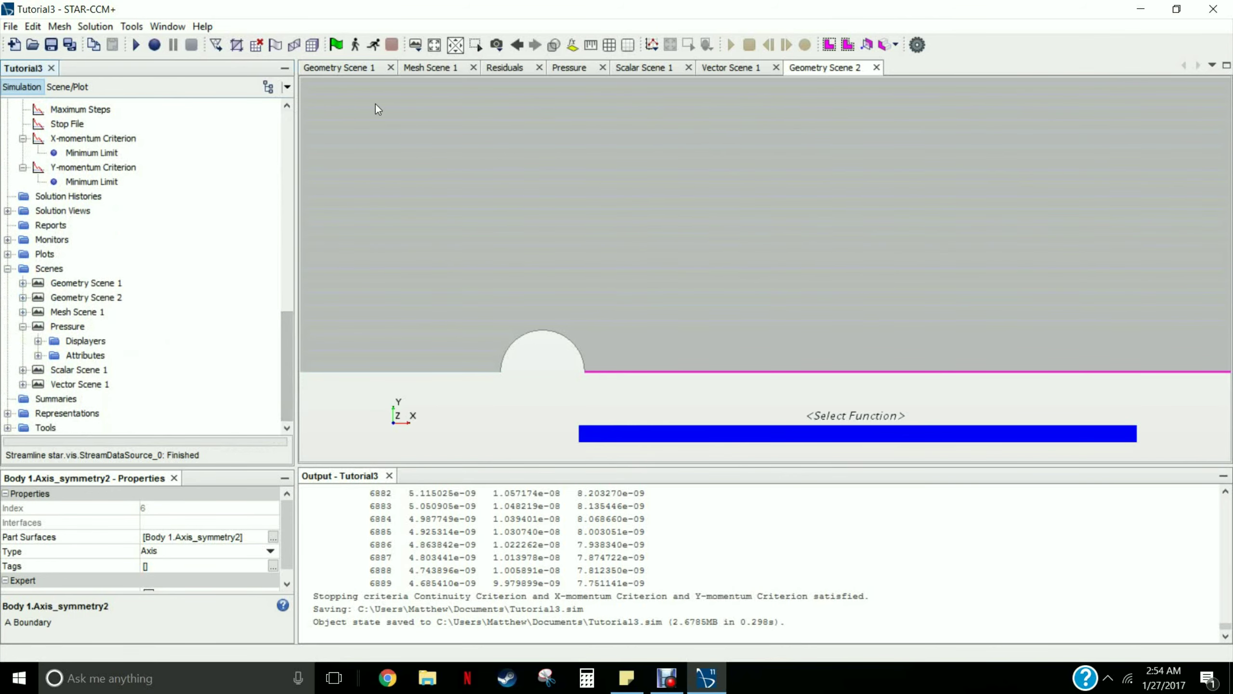
{"action": "left_click", "coordinate": [373, 45]}
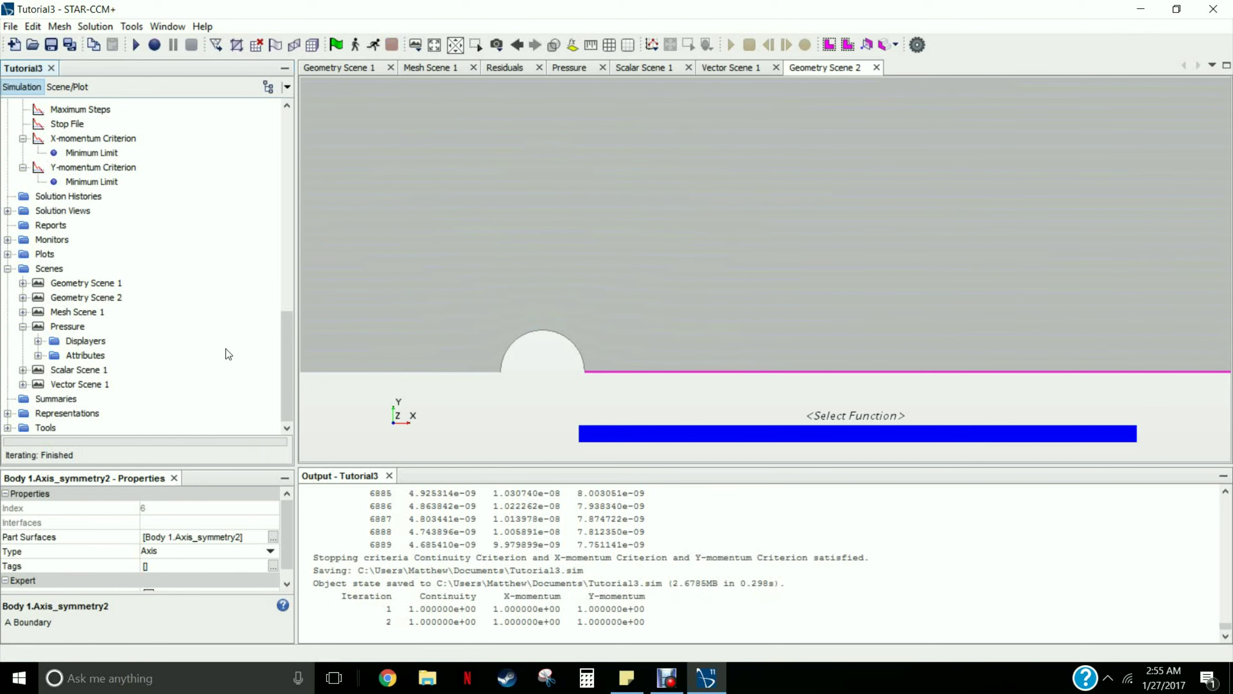
Delete the Streamline Stream 1 displayer from Geometry Scene 2 and run the simulation again
{"action": "left_click", "coordinate": [86, 297]}
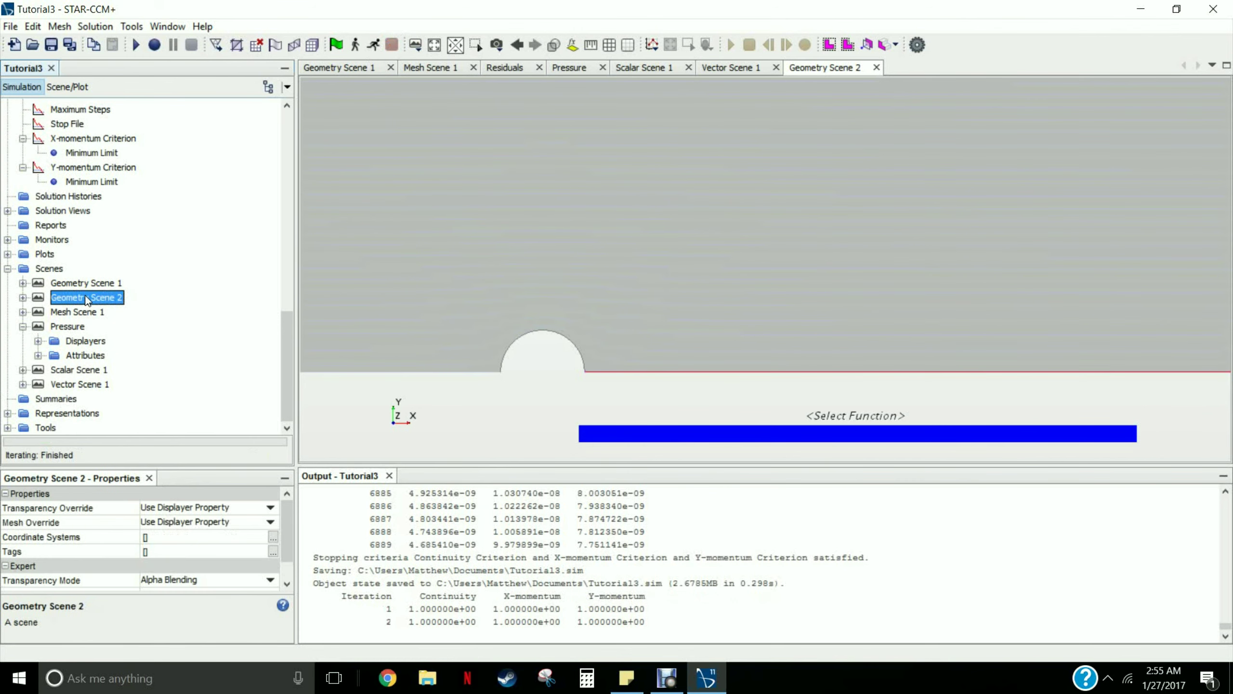
{"action": "left_click", "coordinate": [22, 297]}
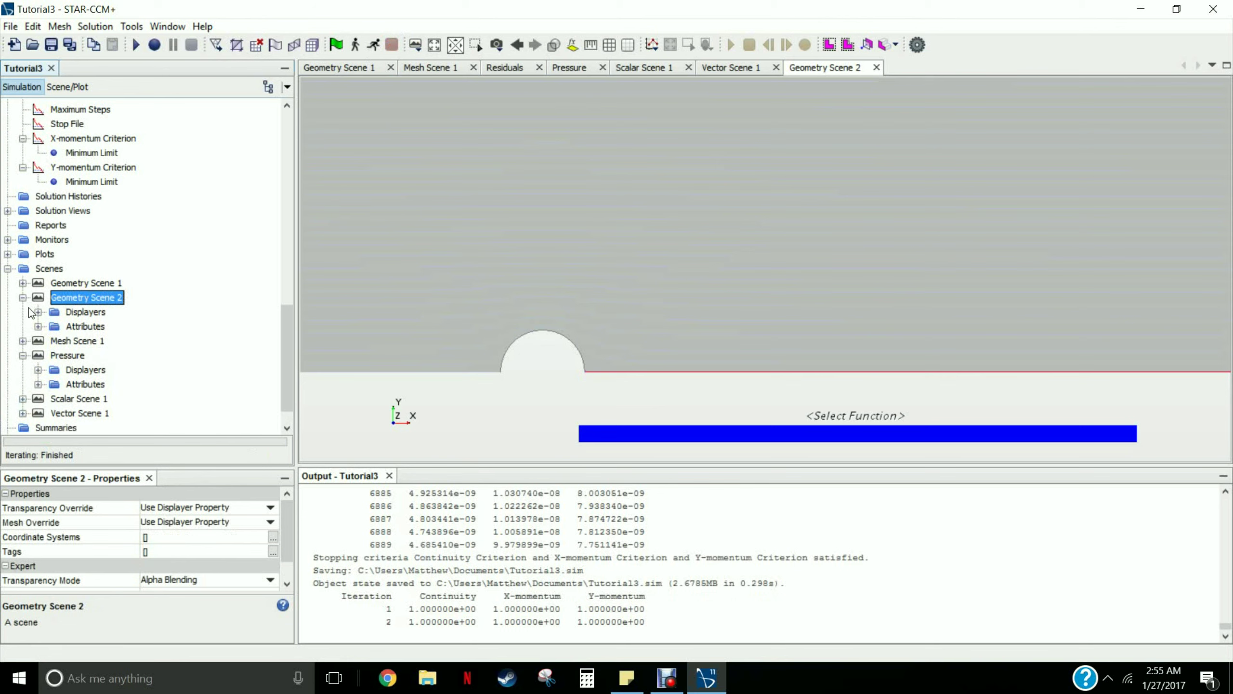
{"action": "left_click", "coordinate": [38, 311]}
{"action": "left_click", "coordinate": [96, 342]}
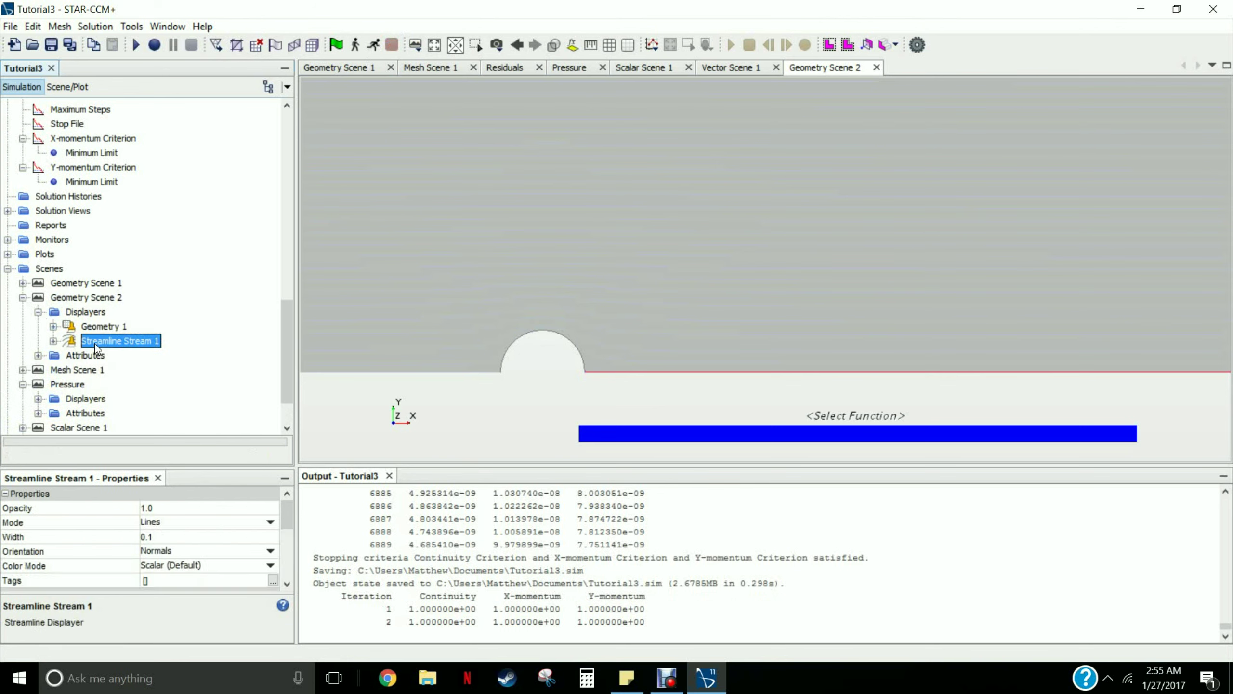
{"action": "right_click", "coordinate": [112, 346]}
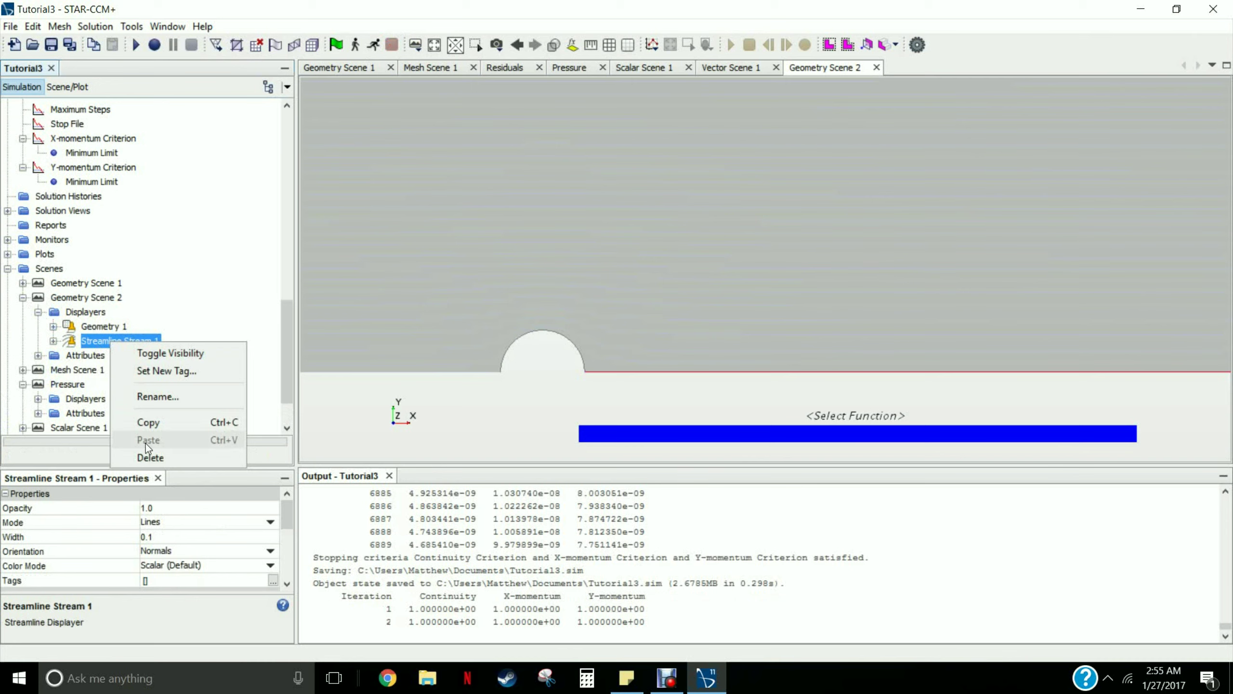
{"action": "left_click", "coordinate": [148, 456]}
{"action": "left_click", "coordinate": [678, 379]}
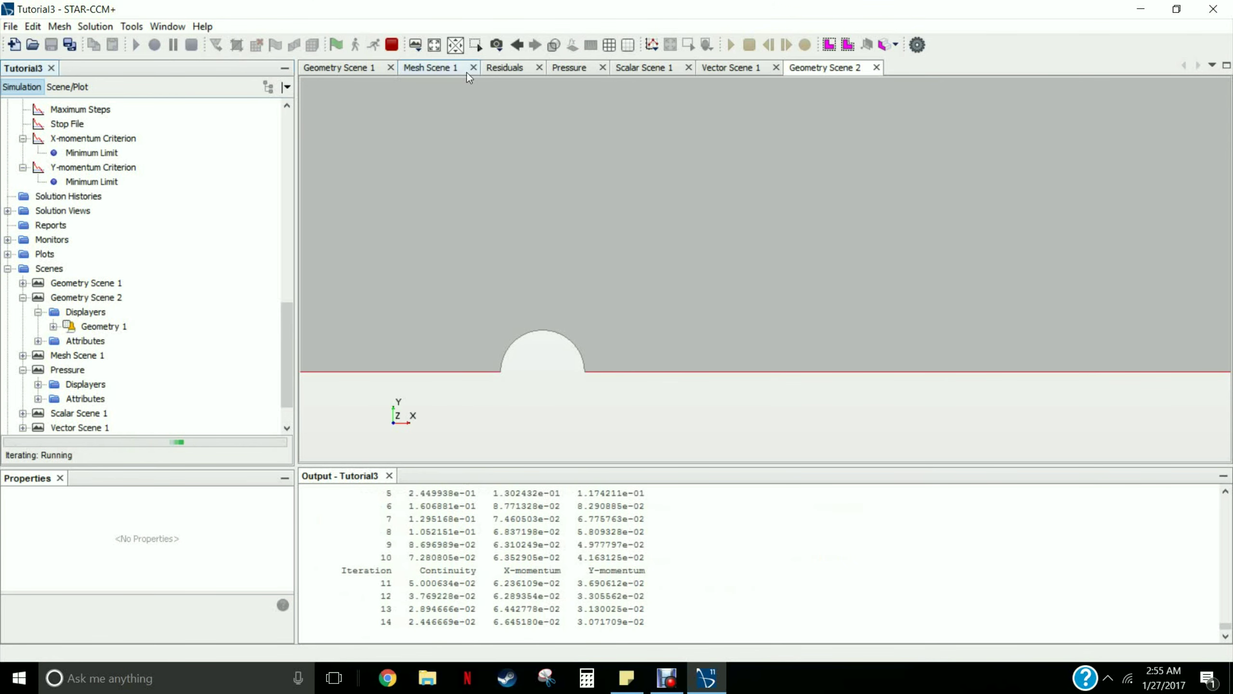
Open the Residuals plot to monitor the convergence of the running simulation
{"action": "left_click", "coordinate": [500, 67]}
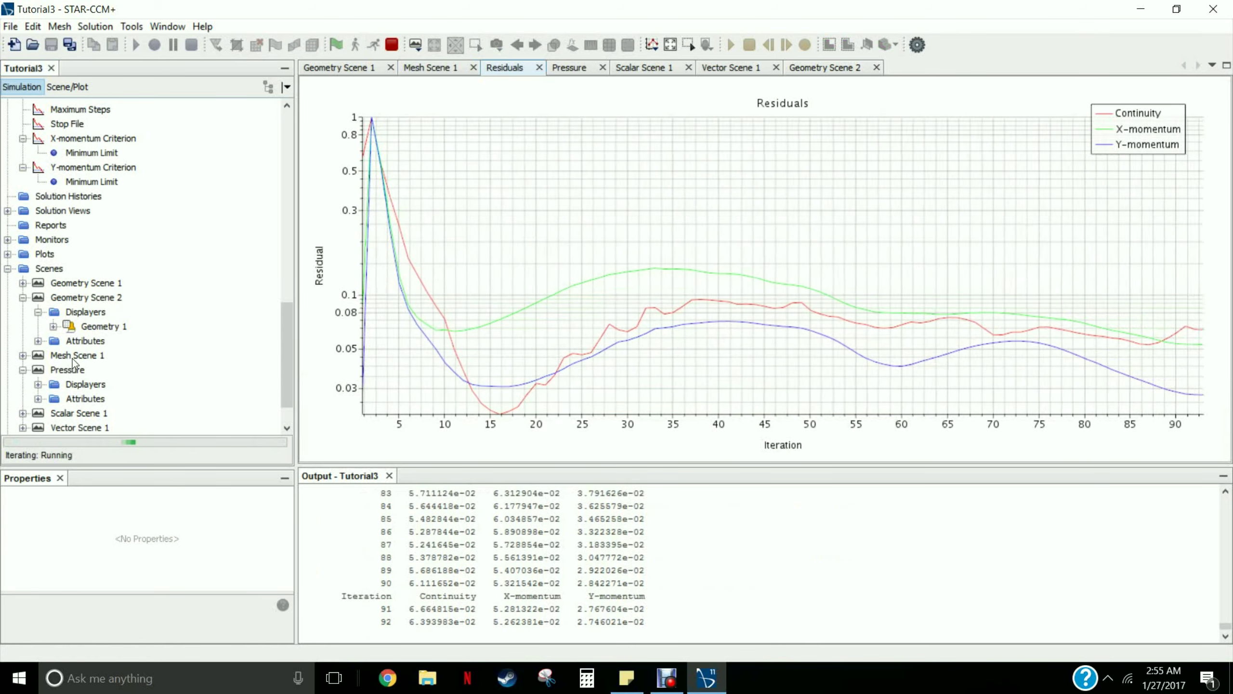
{"action": "right_click", "coordinate": [69, 371]}
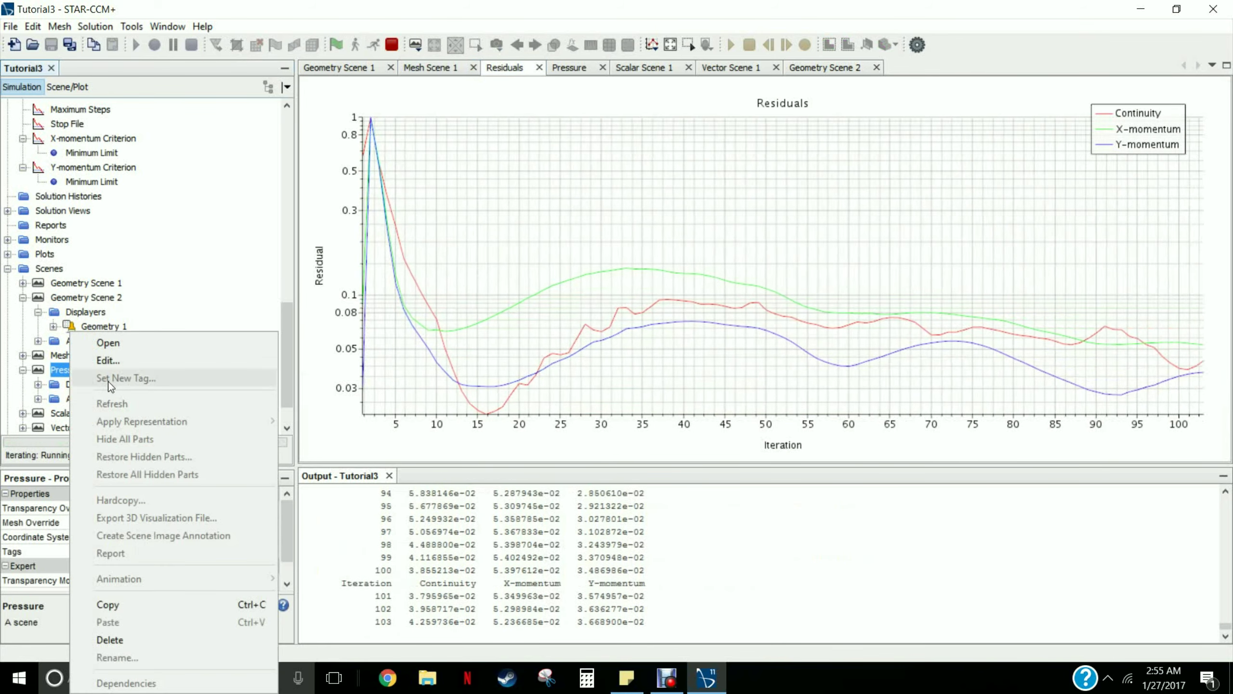
{"action": "left_click", "coordinate": [62, 369]}
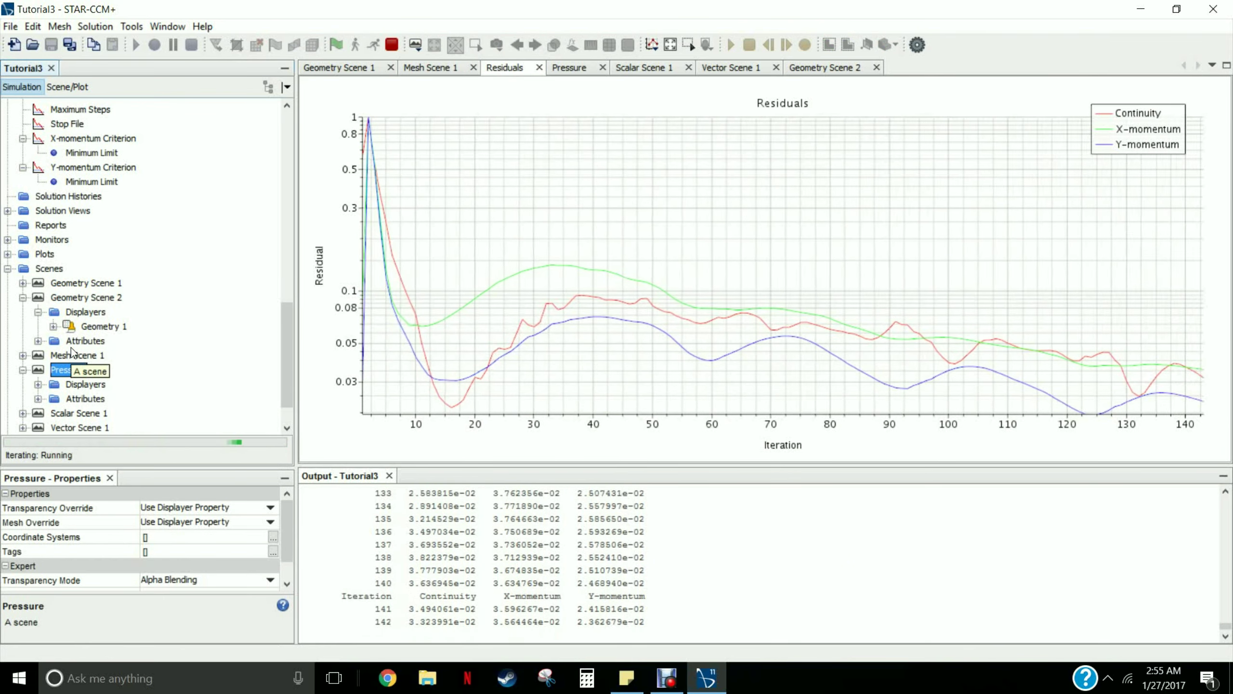